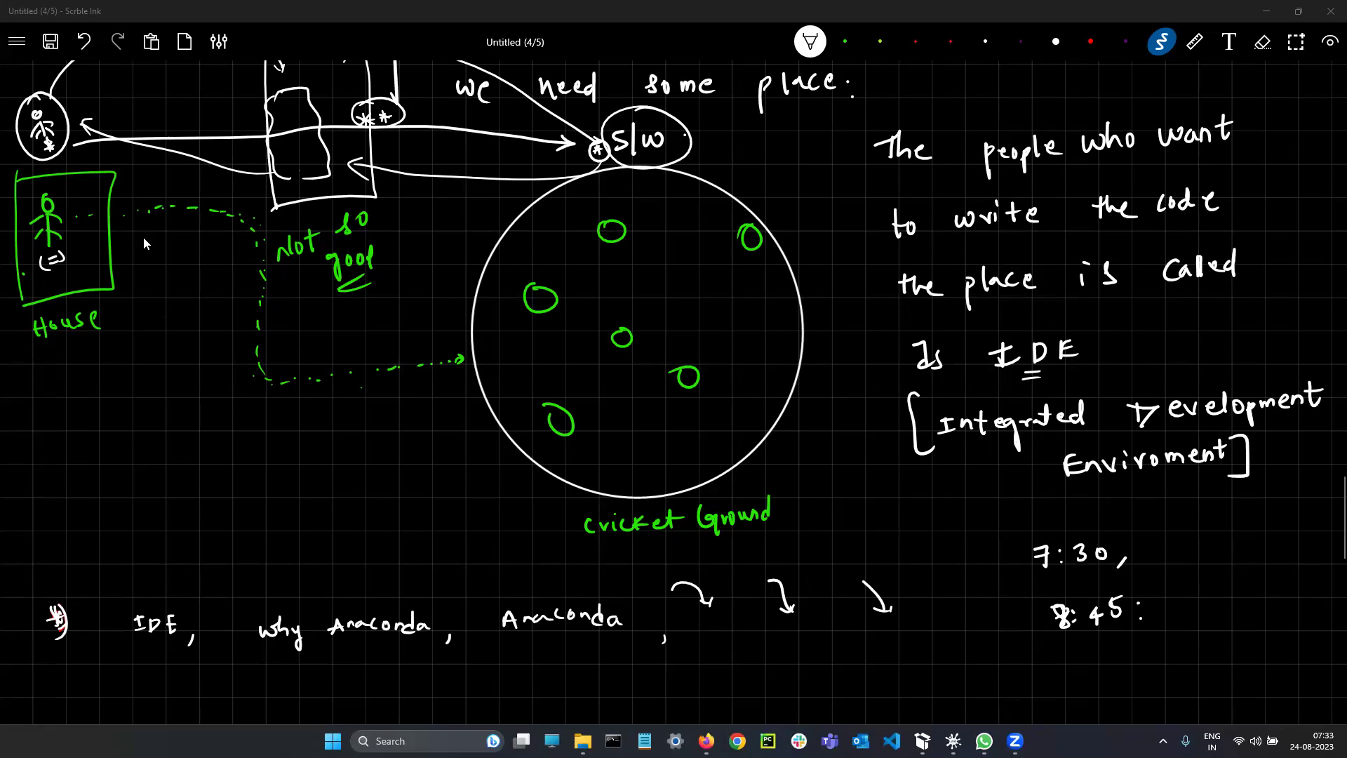
# Step: Dismiss the McAfee security warning covering the whiteboard notes
pyautogui.scroll(2, 147, 244)
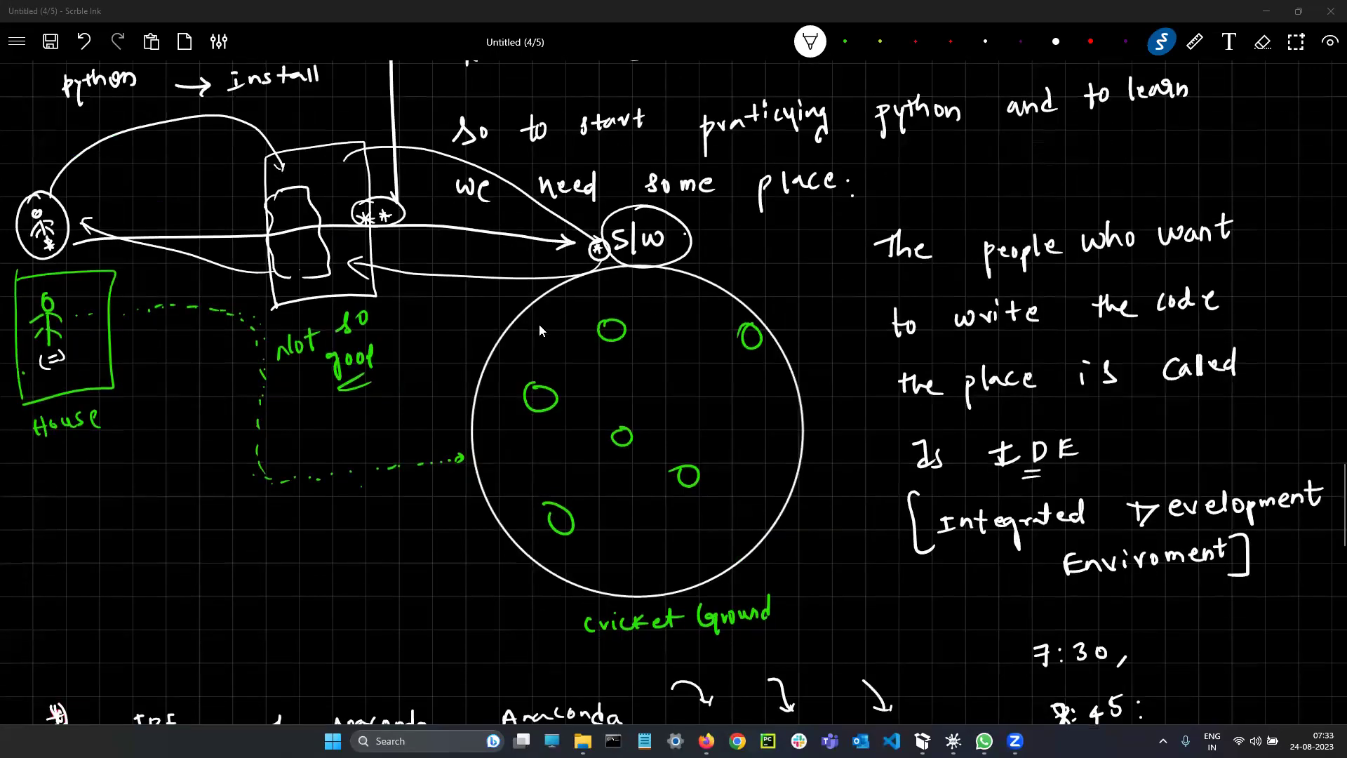
pyautogui.scroll(-8, 539, 322)
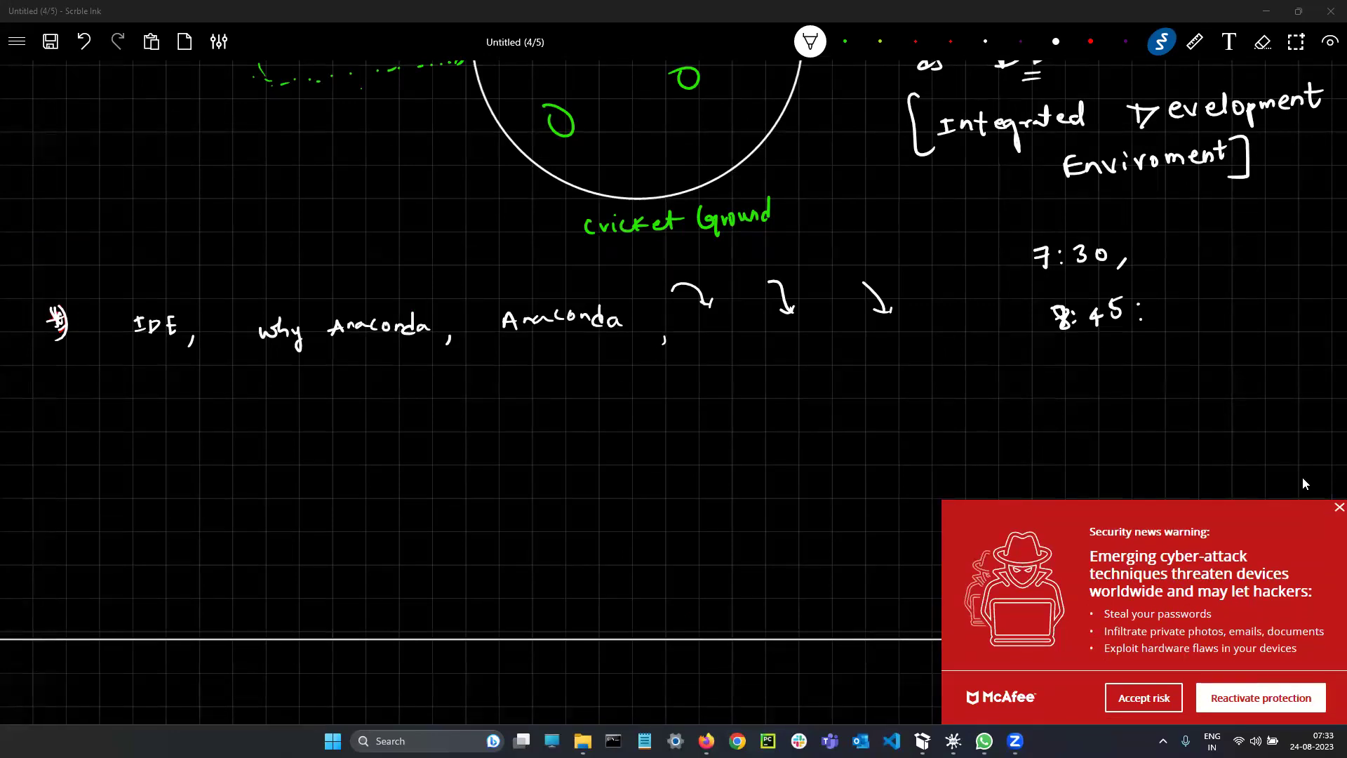
pyautogui.click(1338, 508)
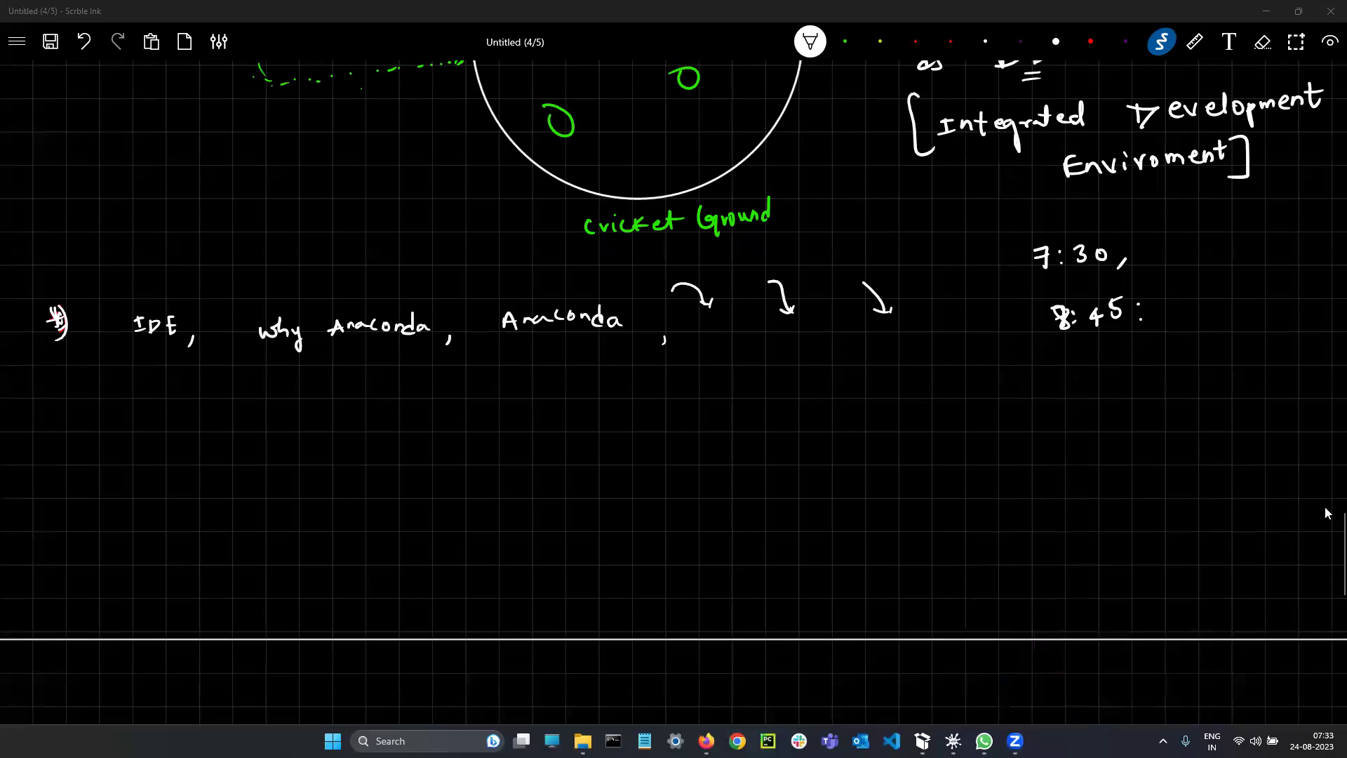
pyautogui.scroll(-1, 596, 323)
pyautogui.scroll(1, 597, 324)
pyautogui.scroll(-5, 562, 280)
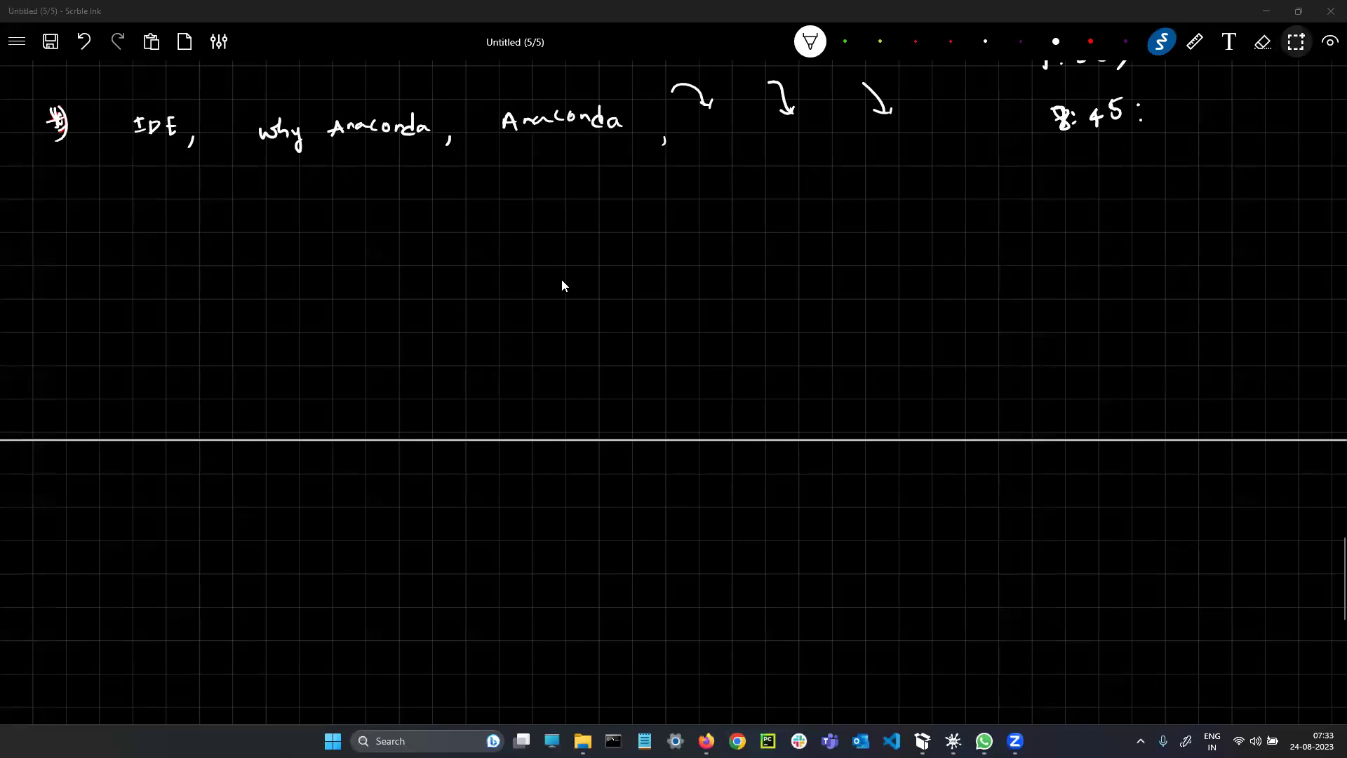
pyautogui.press('t')
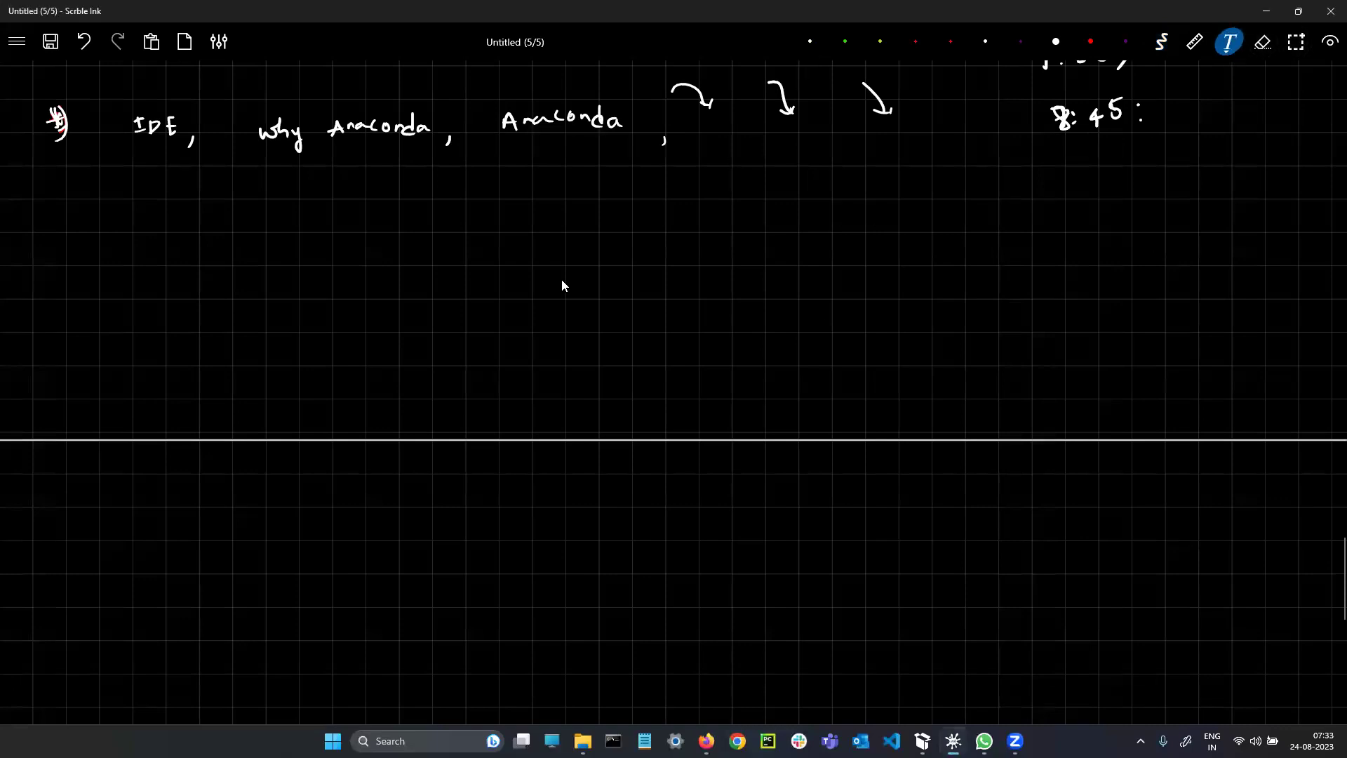
pyautogui.press('t')
pyautogui.press('t')
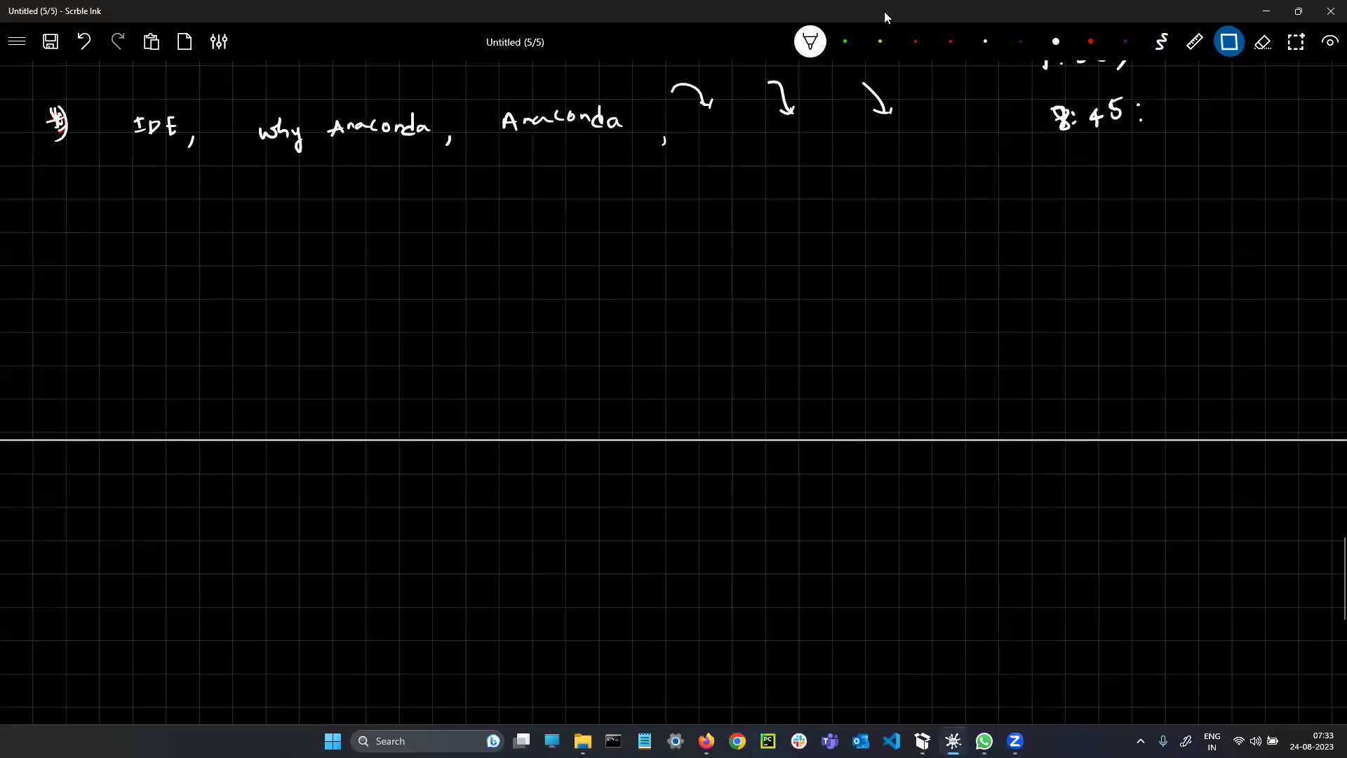
pyautogui.press('t')
pyautogui.press('t')
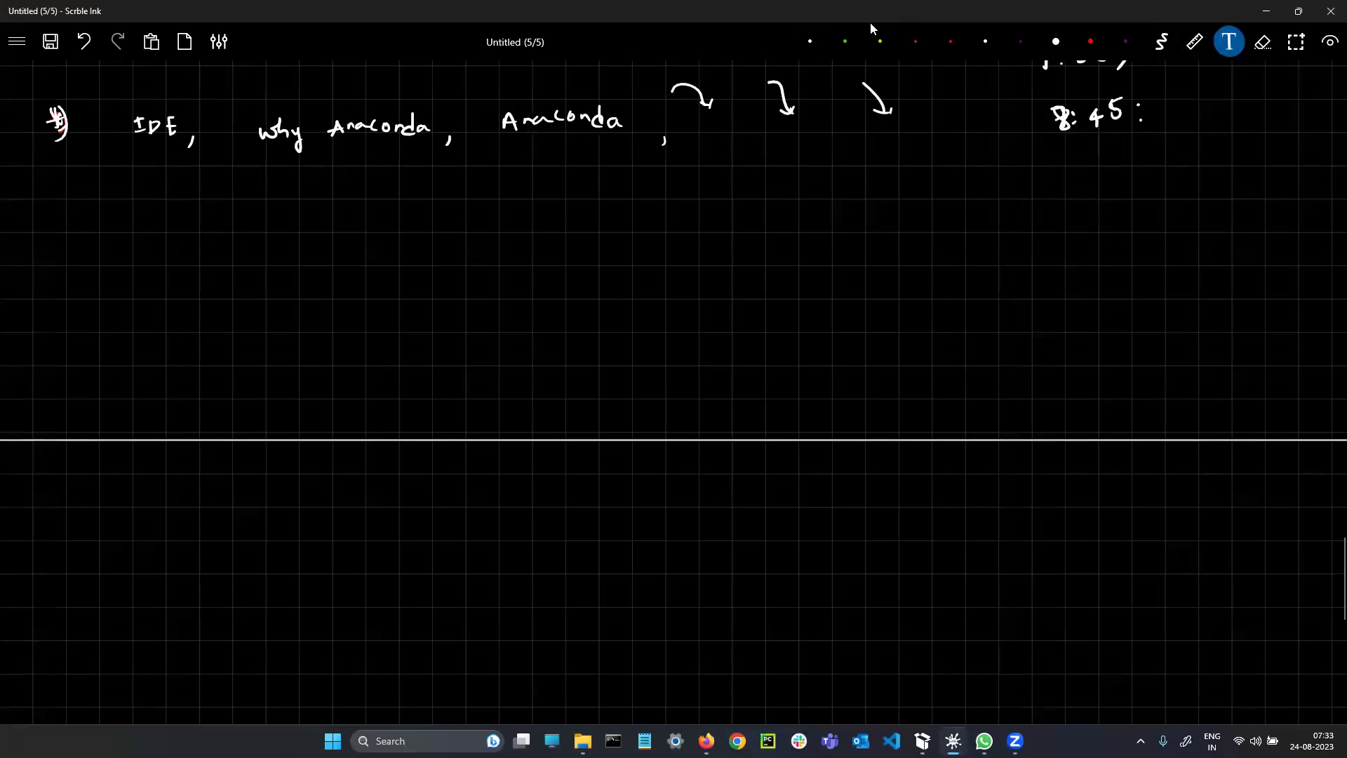
# Step: Handwrite the heading "Pattern to follow:" in green below the Anaconda line and double-underline each word
pyautogui.press('p')
pyautogui.moveTo(70, 247)
pyautogui.mouseDown()
pyautogui.moveTo(63, 201)
pyautogui.moveTo(104, 188)
pyautogui.moveTo(152, 198)
pyautogui.mouseUp()
pyautogui.moveTo(188, 188)
pyautogui.mouseDown()
pyautogui.moveTo(188, 215)
pyautogui.moveTo(200, 192)
pyautogui.mouseUp()
pyautogui.moveTo(204, 195); pyautogui.dragTo(202, 197)
pyautogui.moveTo(313, 172)
pyautogui.mouseDown()
pyautogui.moveTo(298, 213)
pyautogui.moveTo(306, 191)
pyautogui.mouseUp()
pyautogui.moveTo(315, 194); pyautogui.dragTo(325, 213)
pyautogui.moveTo(331, 186)
pyautogui.mouseDown()
pyautogui.moveTo(330, 212)
pyautogui.moveTo(340, 195)
pyautogui.mouseUp()
pyautogui.moveTo(348, 193); pyautogui.dragTo(386, 204)
pyautogui.moveTo(79, 232); pyautogui.dragTo(139, 231)
pyautogui.moveTo(80, 240); pyautogui.dragTo(208, 233)
pyautogui.moveTo(304, 229); pyautogui.dragTo(372, 224)
pyautogui.moveTo(302, 234); pyautogui.dragTo(360, 231)
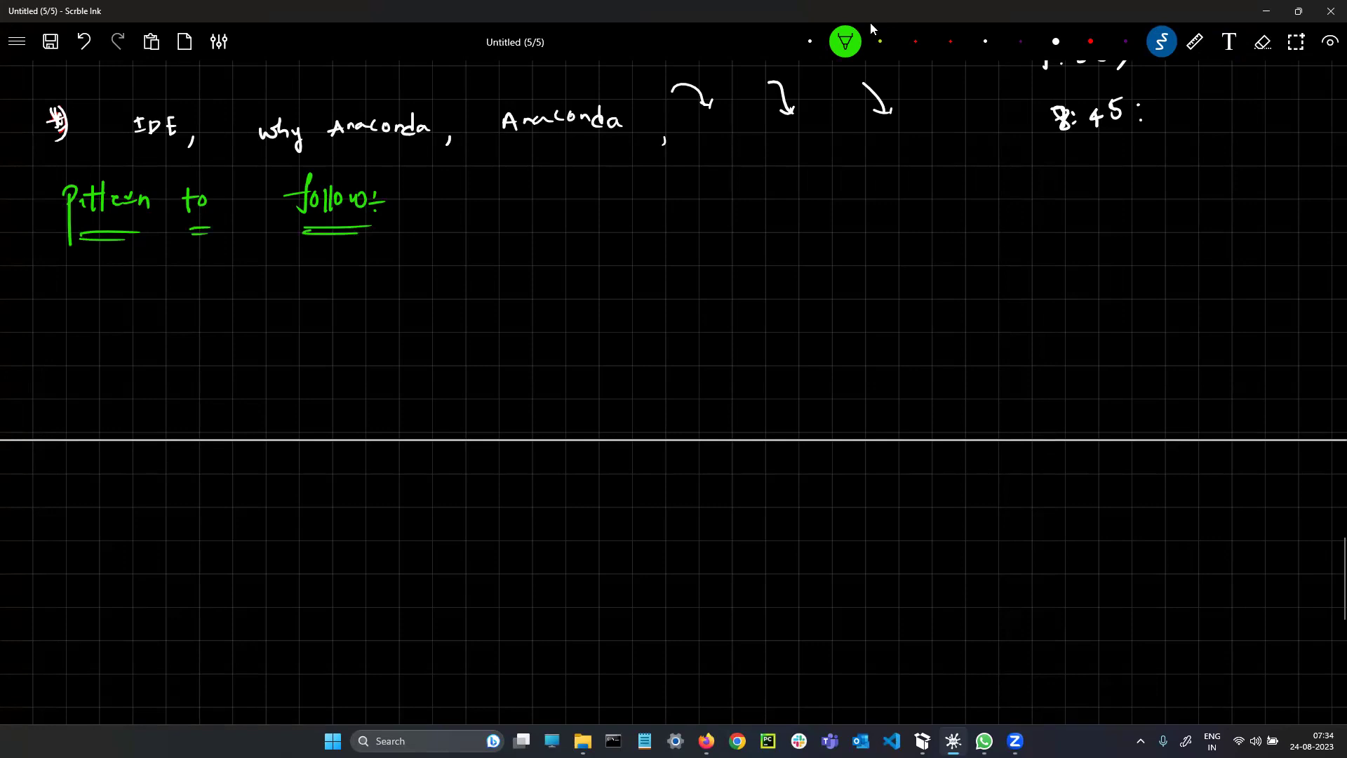
# Step: Draw three separate green outlined rectangles in a row beneath the "Pattern to follow:" heading
pyautogui.click(1229, 41)
pyautogui.click(1229, 41)
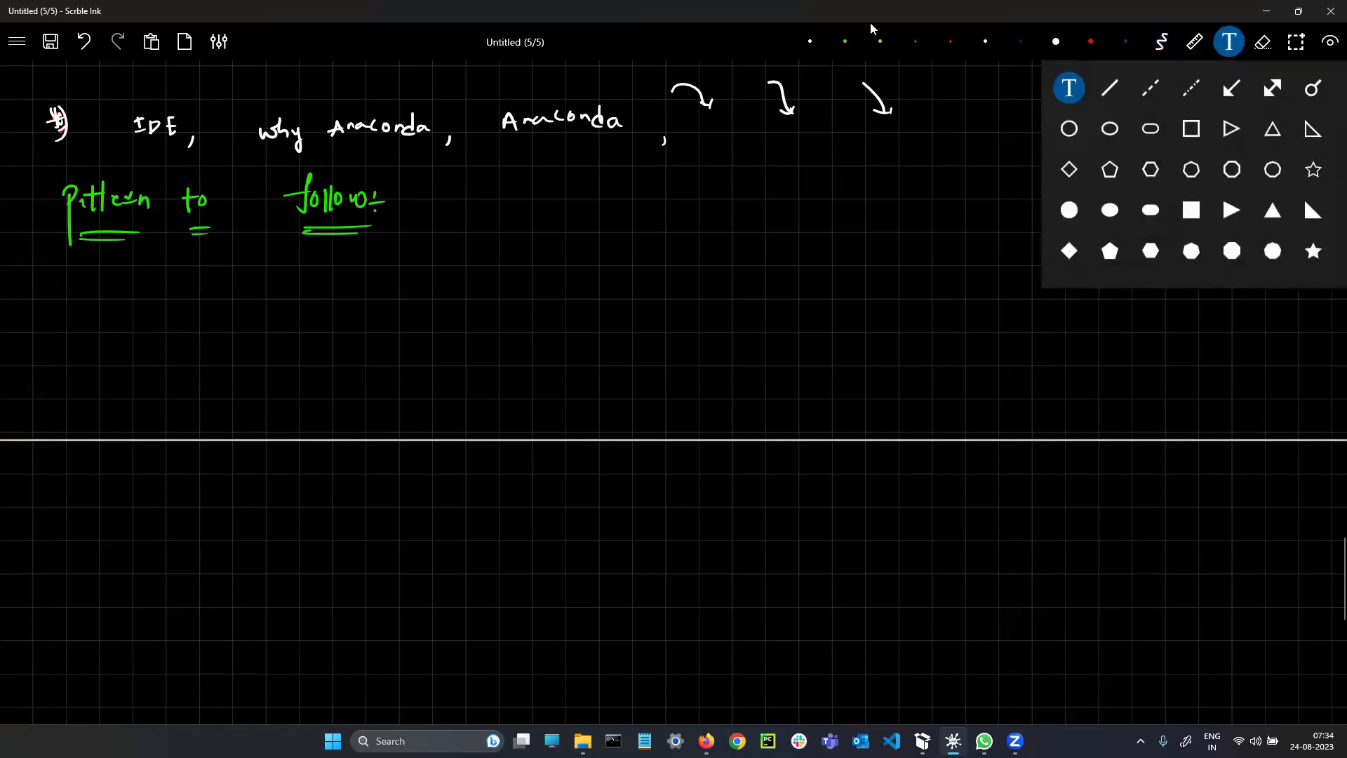
pyautogui.click(1191, 129)
pyautogui.moveTo(379, 273); pyautogui.dragTo(574, 420)
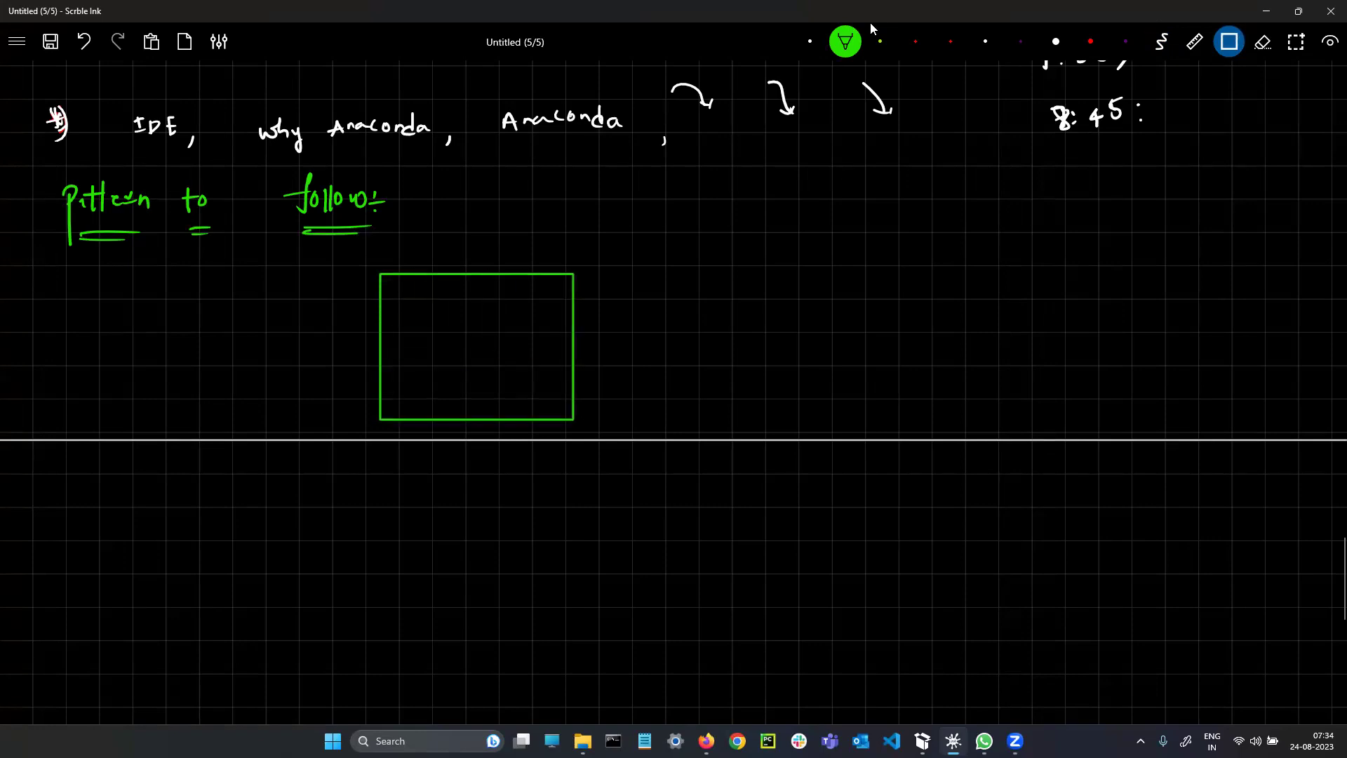
pyautogui.moveTo(705, 267); pyautogui.dragTo(909, 427)
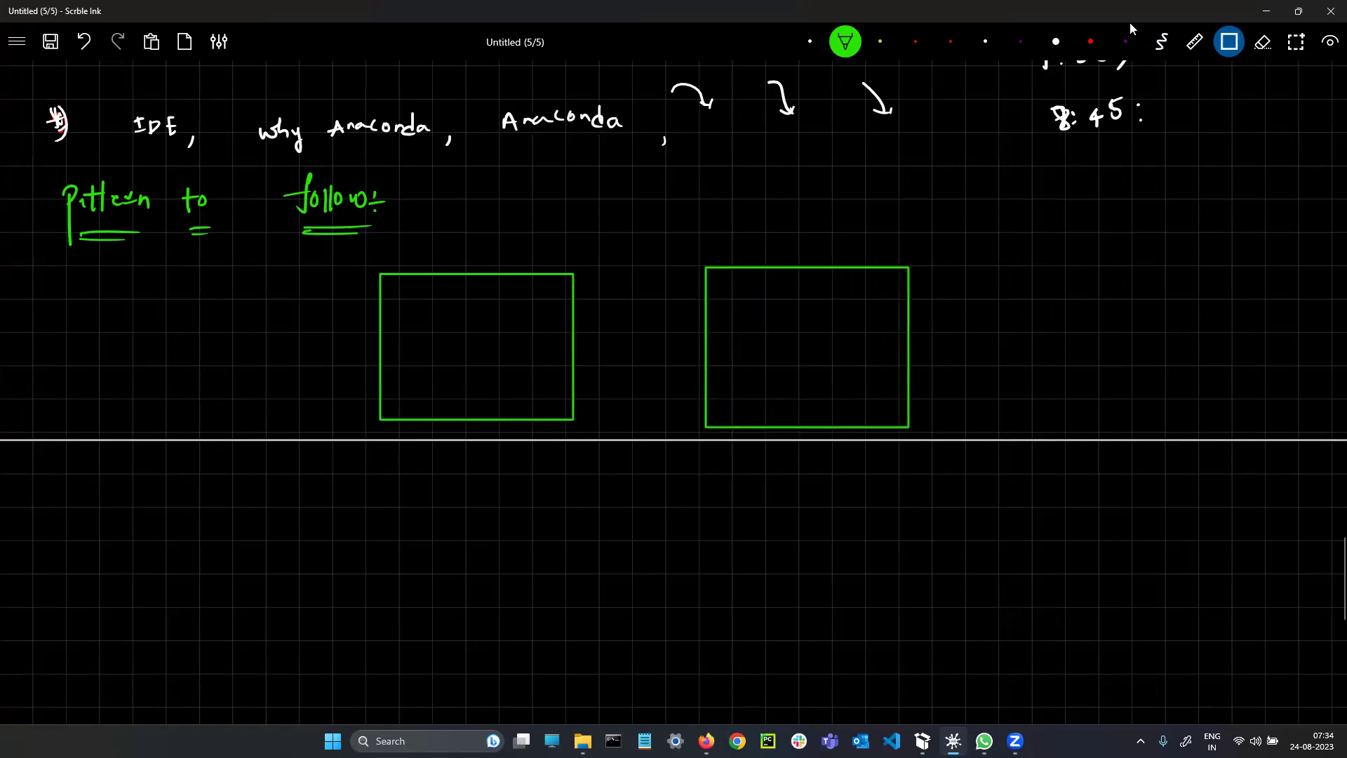
pyautogui.moveTo(1006, 265); pyautogui.dragTo(1257, 426)
# Step: Draw a white freehand stick figure before the first box, with an arrow pointing from it towards the box
pyautogui.click(1225, 31)
pyautogui.click(1070, 87)
pyautogui.click(1162, 42)
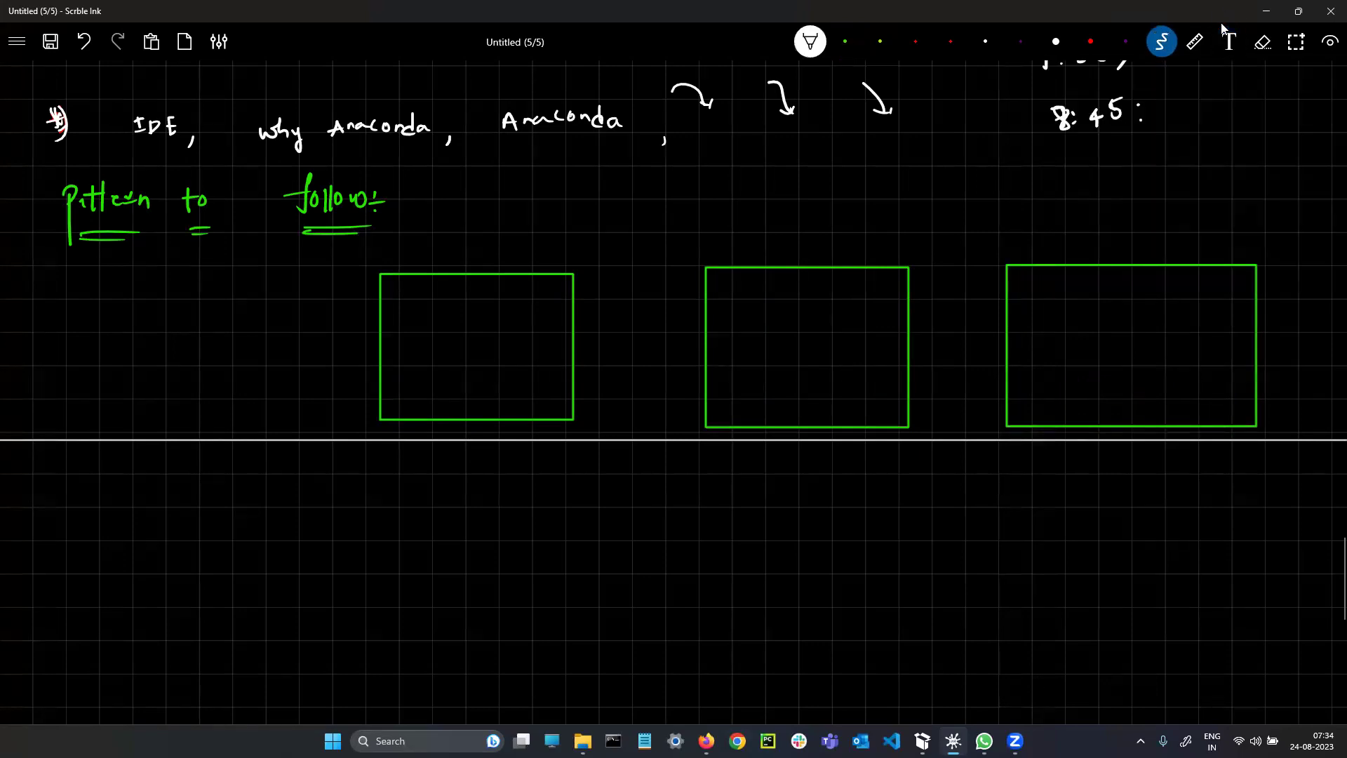
pyautogui.moveTo(195, 305)
pyautogui.mouseDown()
pyautogui.moveTo(195, 340)
pyautogui.moveTo(180, 314)
pyautogui.moveTo(204, 315)
pyautogui.mouseUp()
pyautogui.moveTo(194, 316)
pyautogui.mouseDown()
pyautogui.moveTo(182, 328)
pyautogui.moveTo(325, 318)
pyautogui.mouseUp()
pyautogui.moveTo(303, 310)
pyautogui.mouseDown()
pyautogui.moveTo(325, 319)
pyautogui.moveTo(309, 335)
pyautogui.mouseUp()
# Step: Handwrite "2 - month's" and "Learning" in white inside the first box, with a small arrow between the lines
pyautogui.moveTo(400, 299)
pyautogui.mouseDown()
pyautogui.moveTo(413, 314)
pyautogui.moveTo(438, 307)
pyautogui.mouseUp()
pyautogui.moveTo(449, 301)
pyautogui.mouseDown()
pyautogui.moveTo(466, 315)
pyautogui.moveTo(472, 303)
pyautogui.mouseUp()
pyautogui.moveTo(477, 313); pyautogui.dragTo(493, 313)
pyautogui.moveTo(485, 299); pyautogui.dragTo(508, 307)
pyautogui.moveTo(512, 292); pyautogui.dragTo(516, 313)
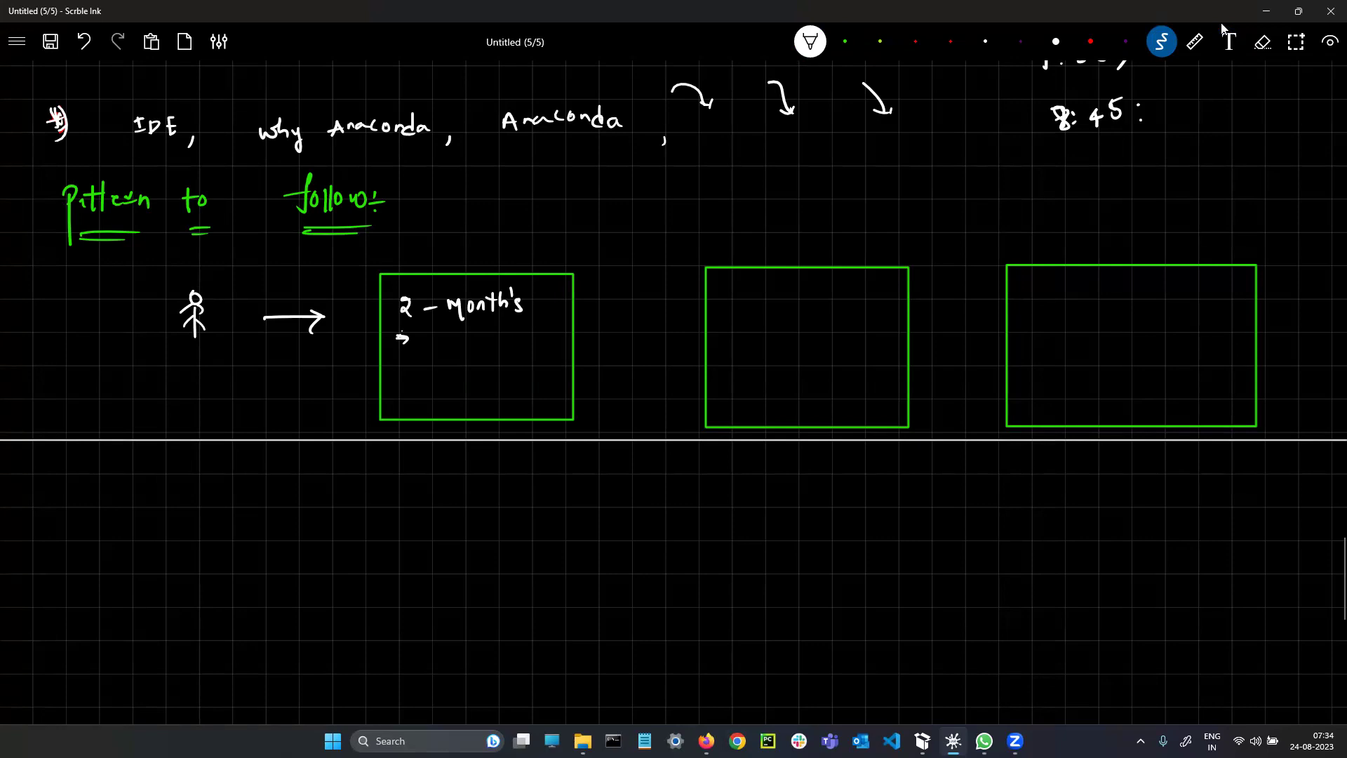
pyautogui.moveTo(388, 340)
pyautogui.mouseDown()
pyautogui.moveTo(407, 340)
pyautogui.moveTo(401, 353)
pyautogui.mouseUp()
pyautogui.moveTo(401, 368)
pyautogui.mouseDown()
pyautogui.moveTo(414, 385)
pyautogui.moveTo(450, 373)
pyautogui.moveTo(461, 386)
pyautogui.mouseUp()
pyautogui.moveTo(469, 374); pyautogui.dragTo(485, 383)
pyautogui.click(466, 363)
pyautogui.moveTo(487, 374); pyautogui.dragTo(497, 413)
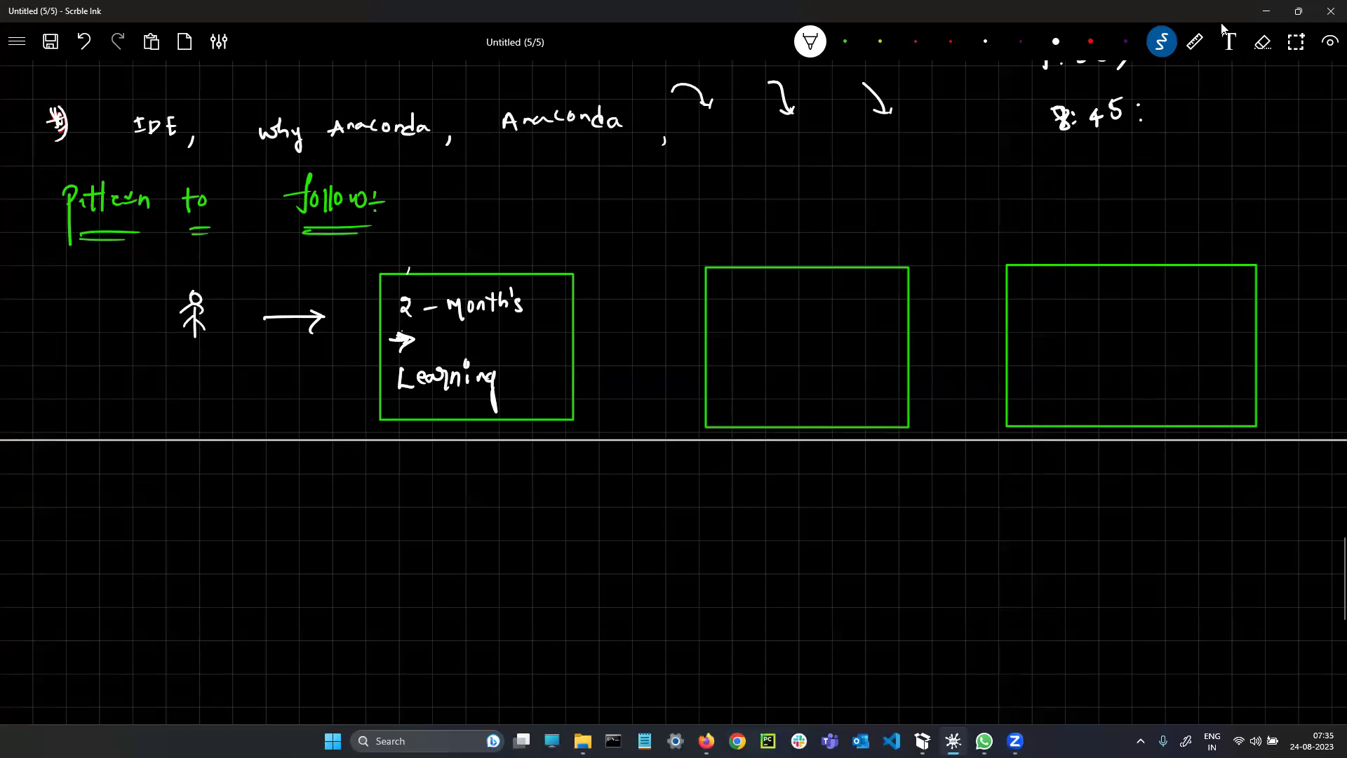
# Step: Draw a white arrow from the first box to the second and label it "implement:"
pyautogui.moveTo(582, 330)
pyautogui.mouseDown()
pyautogui.moveTo(697, 317)
pyautogui.moveTo(683, 326)
pyautogui.mouseUp()
pyautogui.moveTo(594, 281); pyautogui.dragTo(596, 289)
pyautogui.moveTo(598, 295)
pyautogui.mouseDown()
pyautogui.moveTo(632, 301)
pyautogui.moveTo(682, 277)
pyautogui.mouseUp()
pyautogui.moveTo(680, 254)
pyautogui.mouseDown()
pyautogui.moveTo(687, 285)
pyautogui.moveTo(691, 265)
pyautogui.mouseUp()
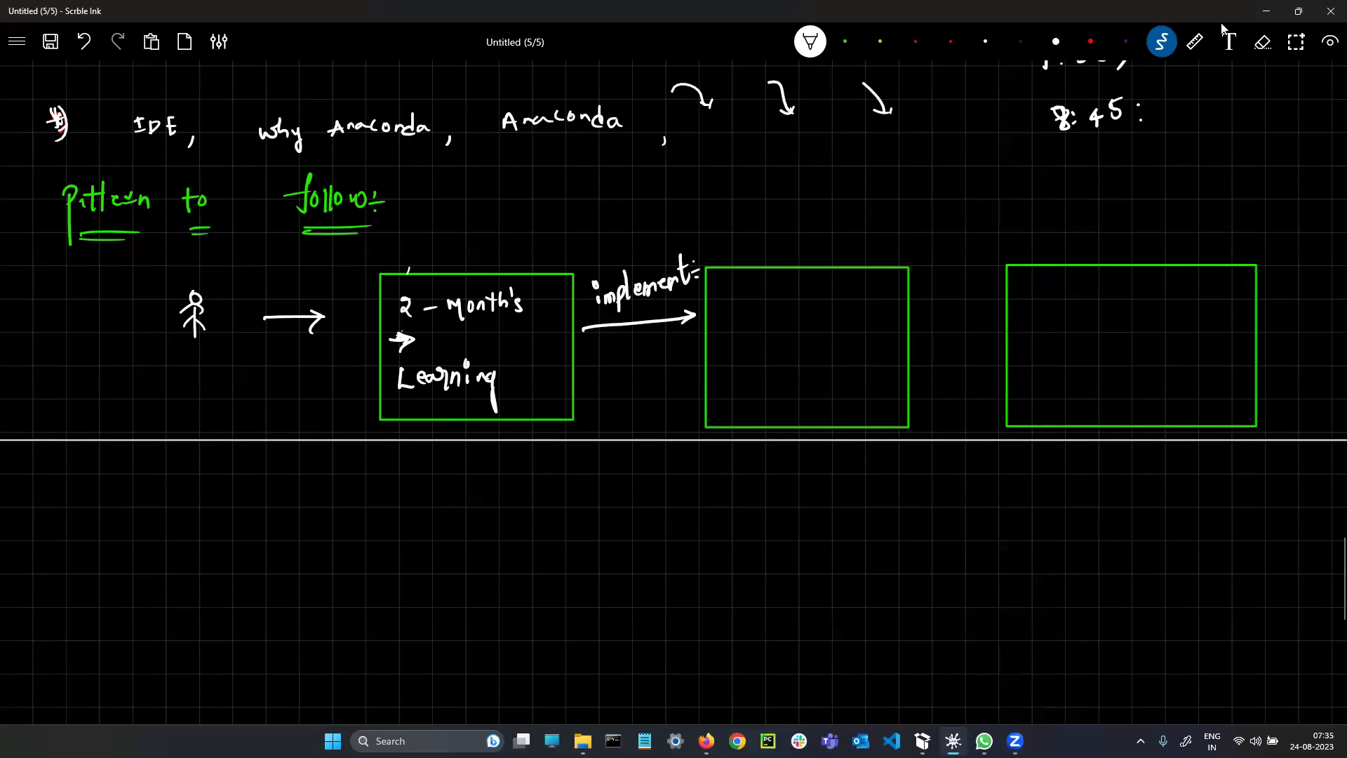
# Step: Handwrite "2 - Month's Internship" on two lines inside the second box in white
pyautogui.moveTo(728, 309)
pyautogui.mouseDown()
pyautogui.moveTo(740, 330)
pyautogui.moveTo(760, 315)
pyautogui.moveTo(786, 337)
pyautogui.moveTo(790, 309)
pyautogui.mouseUp()
pyautogui.moveTo(793, 313); pyautogui.dragTo(815, 315)
pyautogui.moveTo(820, 301)
pyautogui.mouseDown()
pyautogui.moveTo(823, 318)
pyautogui.moveTo(831, 306)
pyautogui.mouseUp()
pyautogui.moveTo(829, 296); pyautogui.dragTo(849, 306)
pyautogui.moveTo(861, 304); pyautogui.dragTo(852, 314)
pyautogui.moveTo(732, 367)
pyautogui.mouseDown()
pyautogui.moveTo(746, 366)
pyautogui.moveTo(737, 387)
pyautogui.mouseUp()
pyautogui.moveTo(751, 377); pyautogui.dragTo(764, 377)
pyautogui.moveTo(772, 355)
pyautogui.mouseDown()
pyautogui.moveTo(775, 378)
pyautogui.moveTo(791, 363)
pyautogui.mouseUp()
pyautogui.moveTo(787, 369); pyautogui.dragTo(815, 362)
pyautogui.moveTo(814, 372)
pyautogui.mouseDown()
pyautogui.moveTo(827, 350)
pyautogui.moveTo(839, 359)
pyautogui.mouseUp()
pyautogui.moveTo(838, 356); pyautogui.dragTo(855, 372)
pyautogui.moveTo(861, 356); pyautogui.dragTo(859, 400)
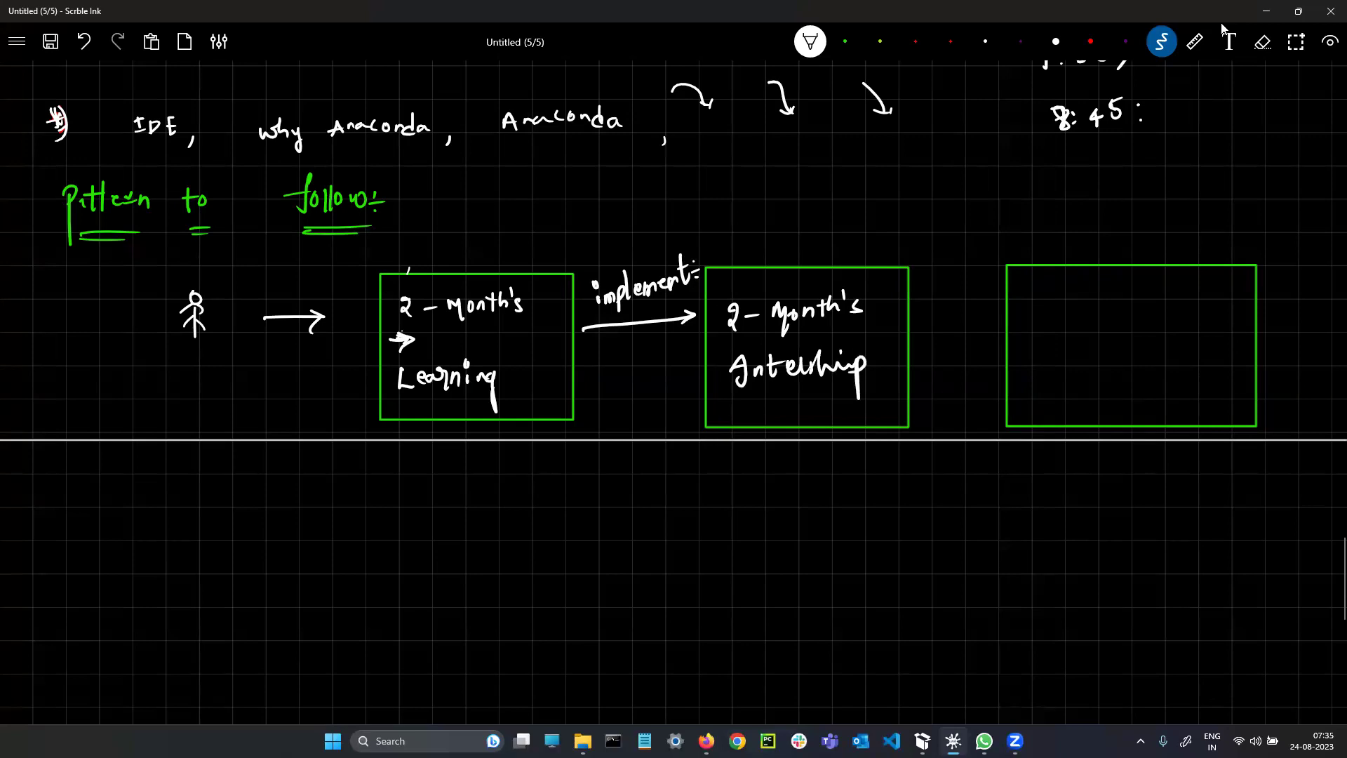
# Step: Draw a red upward arrow from the second box to a circled asterisk, and write "SBI" beside it with a closing brace
pyautogui.click(916, 41)
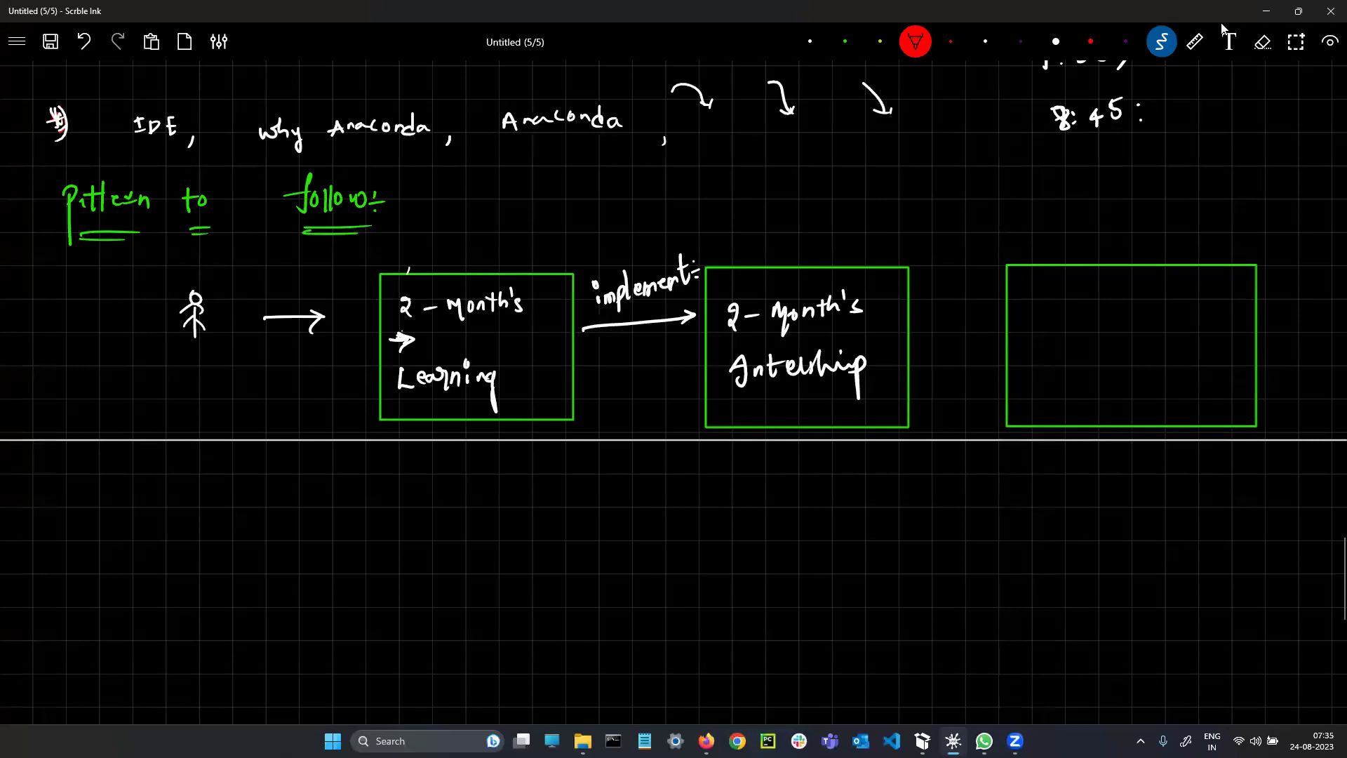
pyautogui.moveTo(736, 265); pyautogui.dragTo(744, 244)
pyautogui.moveTo(723, 203)
pyautogui.mouseDown()
pyautogui.moveTo(731, 213)
pyautogui.moveTo(716, 210)
pyautogui.moveTo(757, 199)
pyautogui.mouseUp()
pyautogui.moveTo(766, 188); pyautogui.dragTo(768, 197)
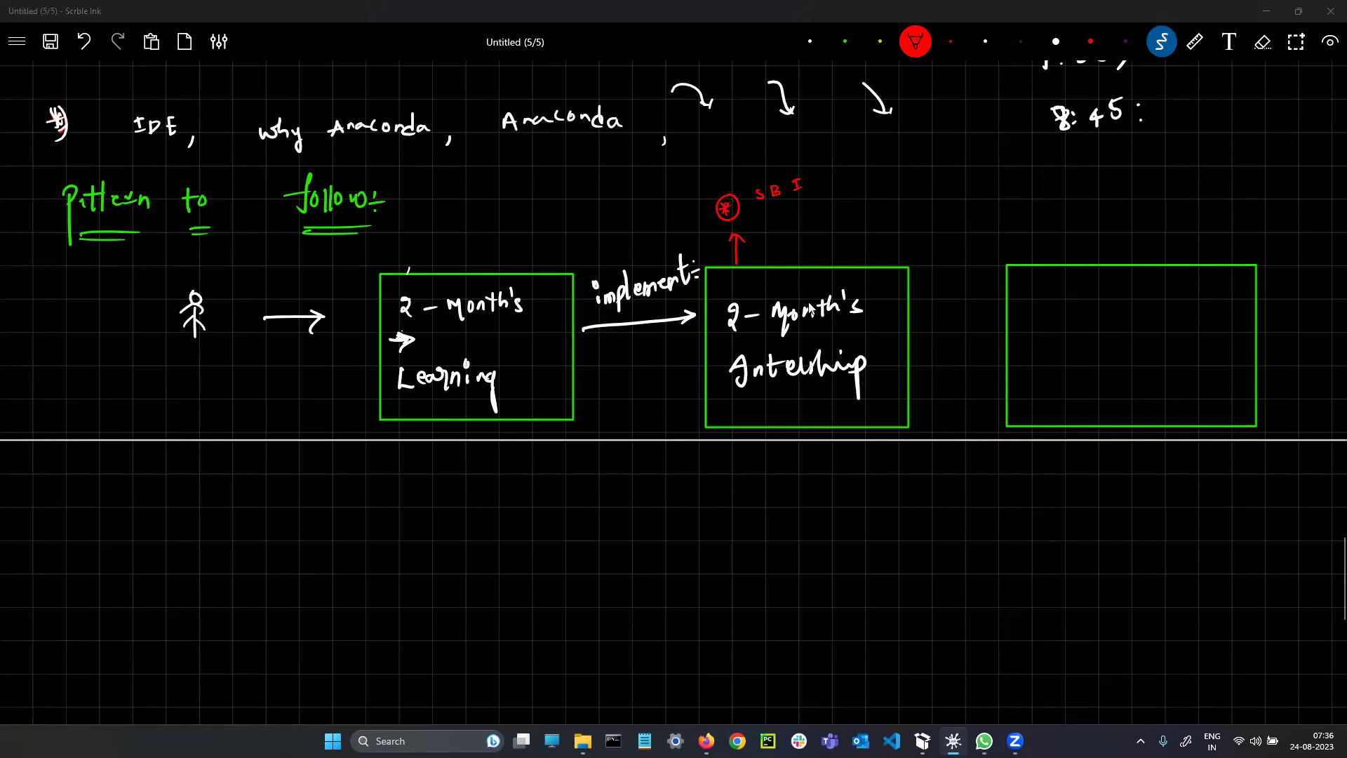
pyautogui.moveTo(776, 205); pyautogui.dragTo(786, 201)
pyautogui.moveTo(775, 211)
pyautogui.mouseDown()
pyautogui.moveTo(818, 184)
pyautogui.moveTo(809, 197)
pyautogui.mouseUp()
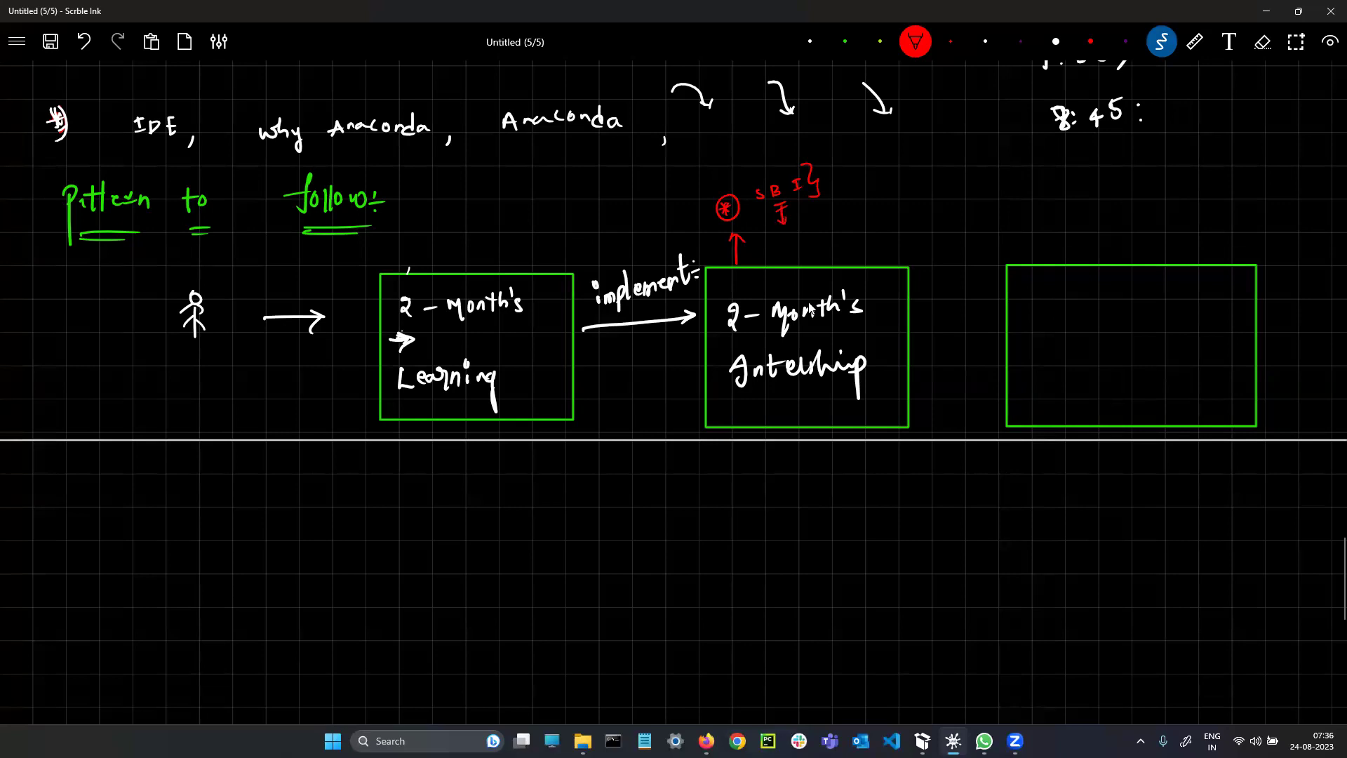
# Step: Add an opening red brace before "SBI", an arrow back down to the second box, and red emphasis marks inside the box
pyautogui.moveTo(757, 163)
pyautogui.mouseDown()
pyautogui.moveTo(741, 181)
pyautogui.moveTo(762, 236)
pyautogui.mouseUp()
pyautogui.moveTo(762, 206); pyautogui.dragTo(771, 264)
pyautogui.moveTo(724, 346); pyautogui.dragTo(737, 342)
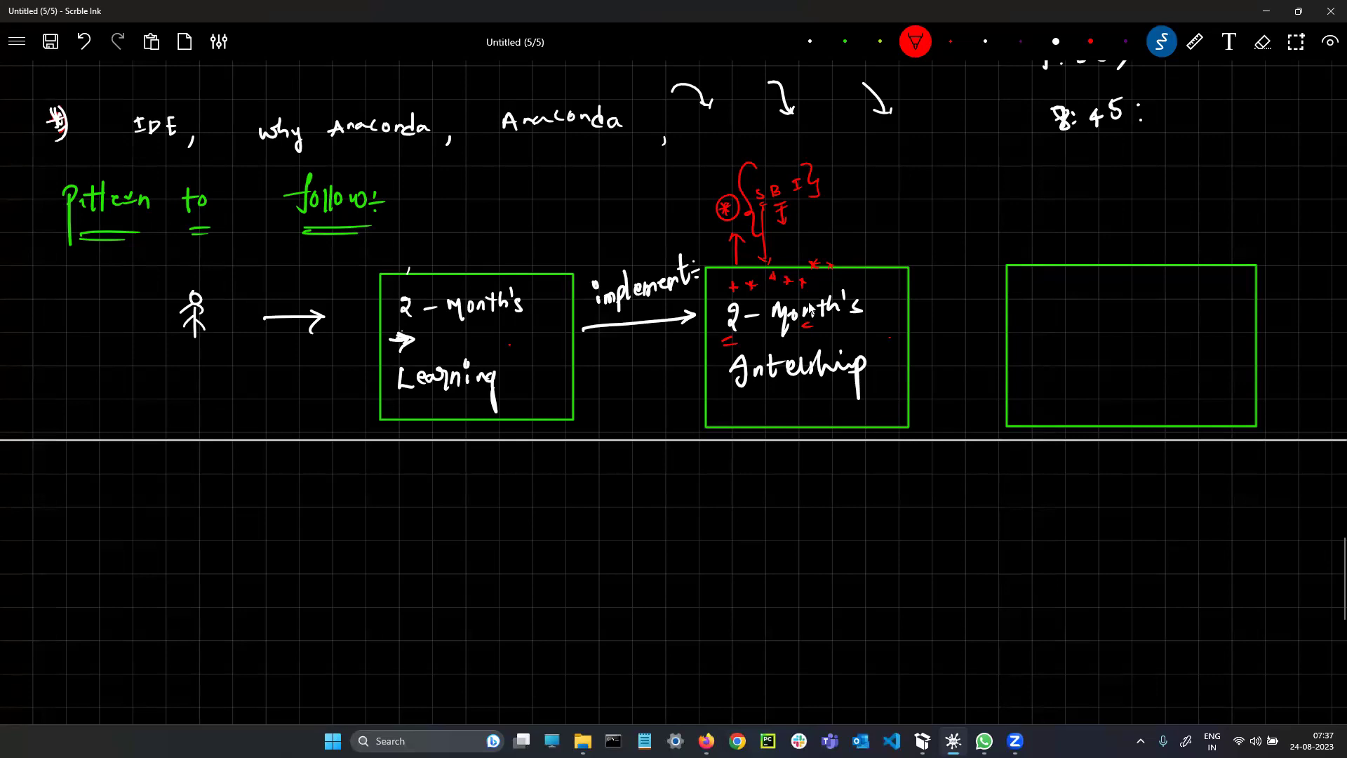
# Step: Connect the second box to the third with a red arrow, and annotate it in white with "Drive", "Resume Building" and small arrows
pyautogui.moveTo(912, 345)
pyautogui.mouseDown()
pyautogui.moveTo(1007, 342)
pyautogui.moveTo(999, 350)
pyautogui.mouseUp()
pyautogui.click(811, 42)
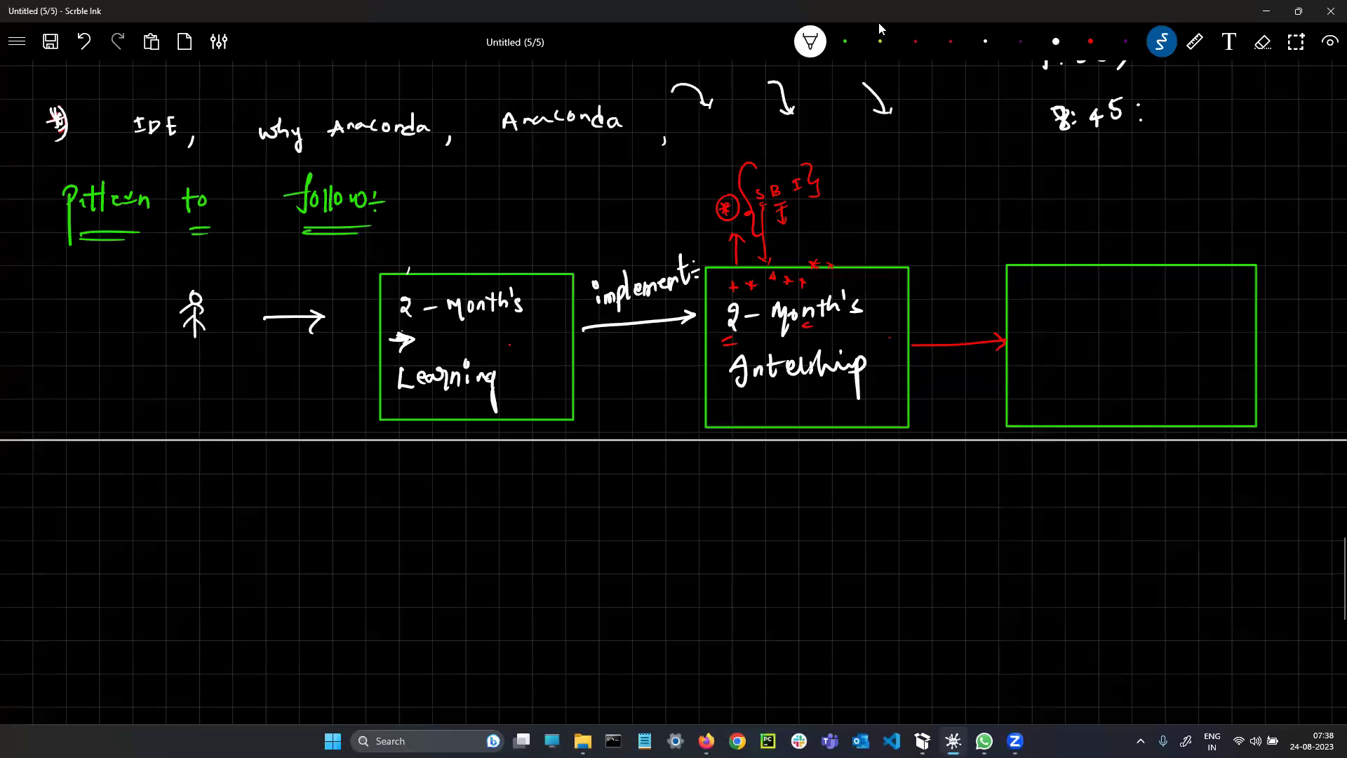
pyautogui.moveTo(918, 308); pyautogui.dragTo(975, 317)
pyautogui.moveTo(928, 240)
pyautogui.mouseDown()
pyautogui.moveTo(931, 254)
pyautogui.moveTo(990, 241)
pyautogui.moveTo(939, 280)
pyautogui.moveTo(990, 263)
pyautogui.moveTo(994, 293)
pyautogui.mouseUp()
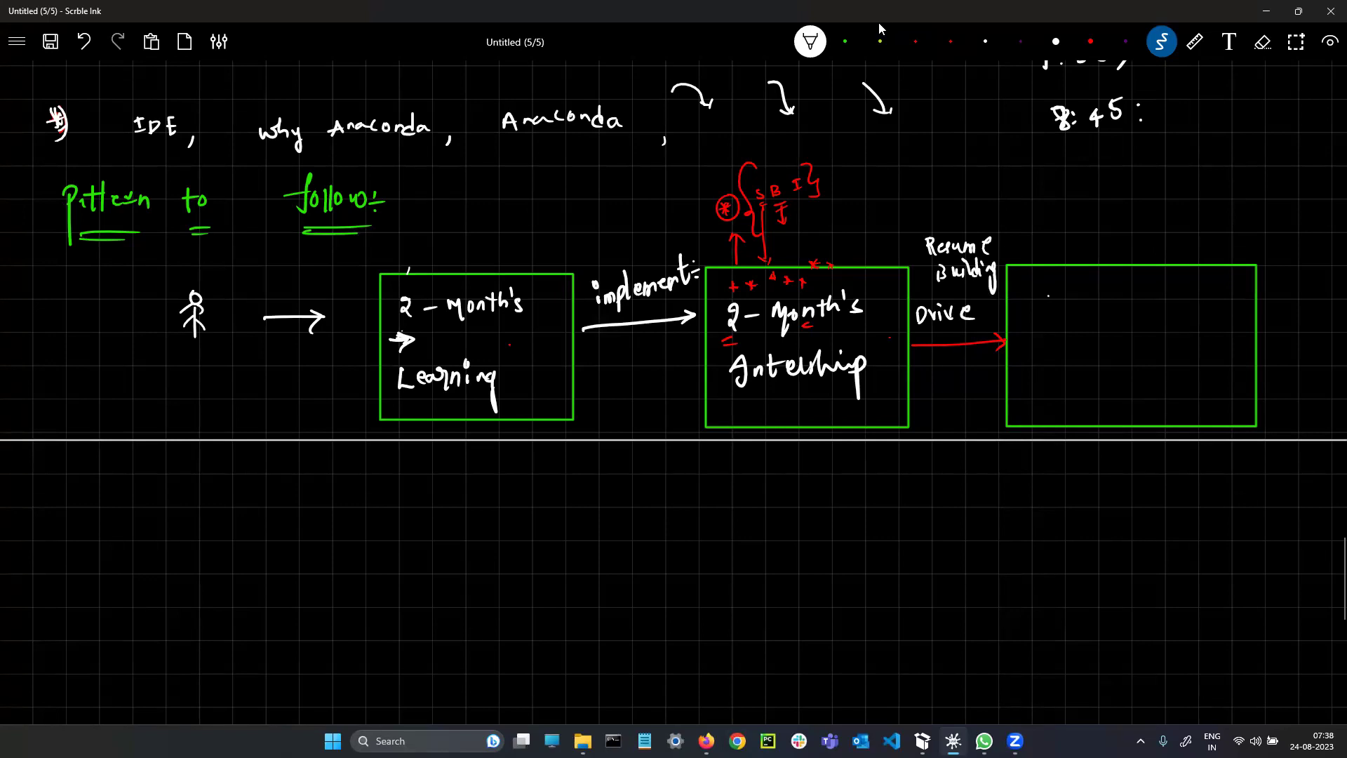
pyautogui.moveTo(908, 266); pyautogui.dragTo(920, 256)
pyautogui.moveTo(913, 255); pyautogui.dragTo(921, 260)
pyautogui.moveTo(927, 272); pyautogui.dragTo(924, 301)
pyautogui.moveTo(963, 228); pyautogui.dragTo(984, 221)
# Step: Handwrite an asterisk bullet followed by "you can" at the start of the third box in white
pyautogui.moveTo(1026, 280); pyautogui.dragTo(1036, 301)
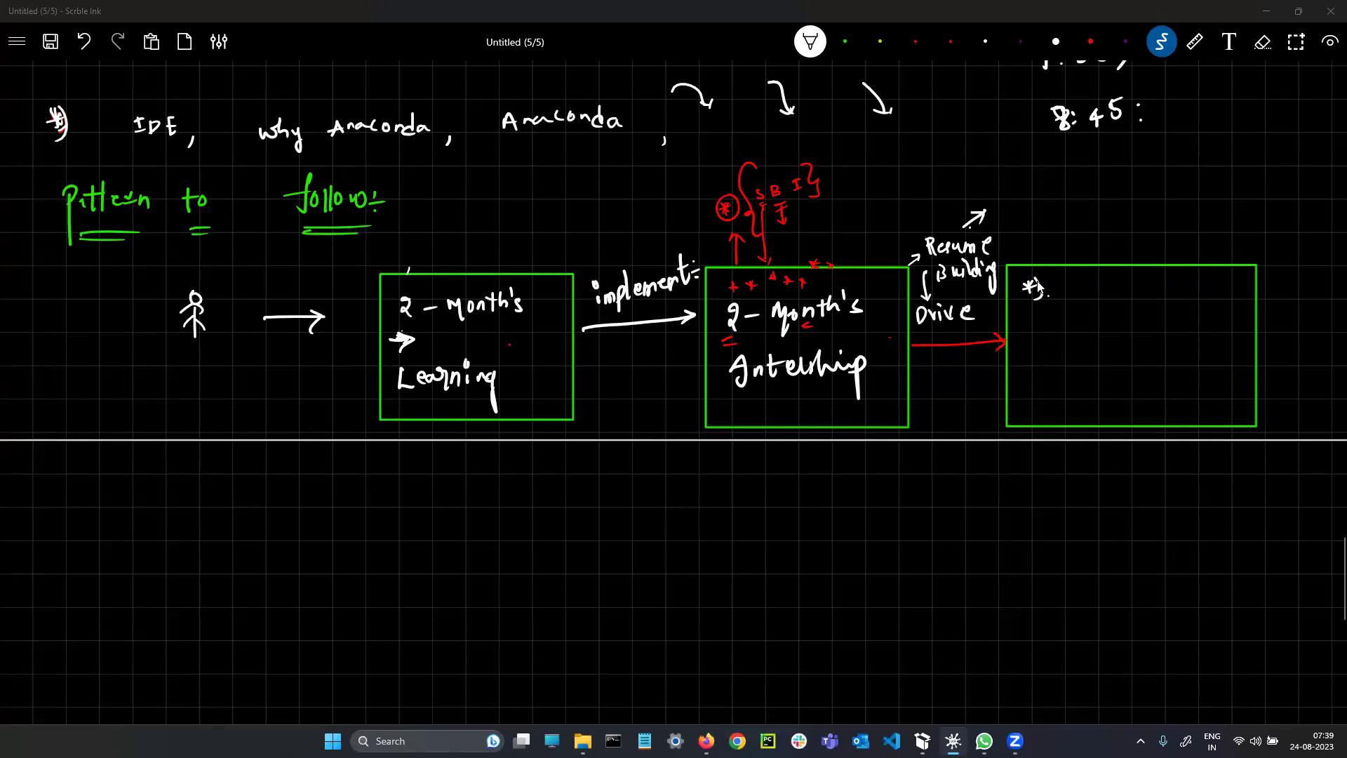
pyautogui.moveTo(1063, 287)
pyautogui.mouseDown()
pyautogui.moveTo(1069, 313)
pyautogui.moveTo(1114, 302)
pyautogui.mouseUp()
pyautogui.moveTo(1125, 289); pyautogui.dragTo(1139, 302)
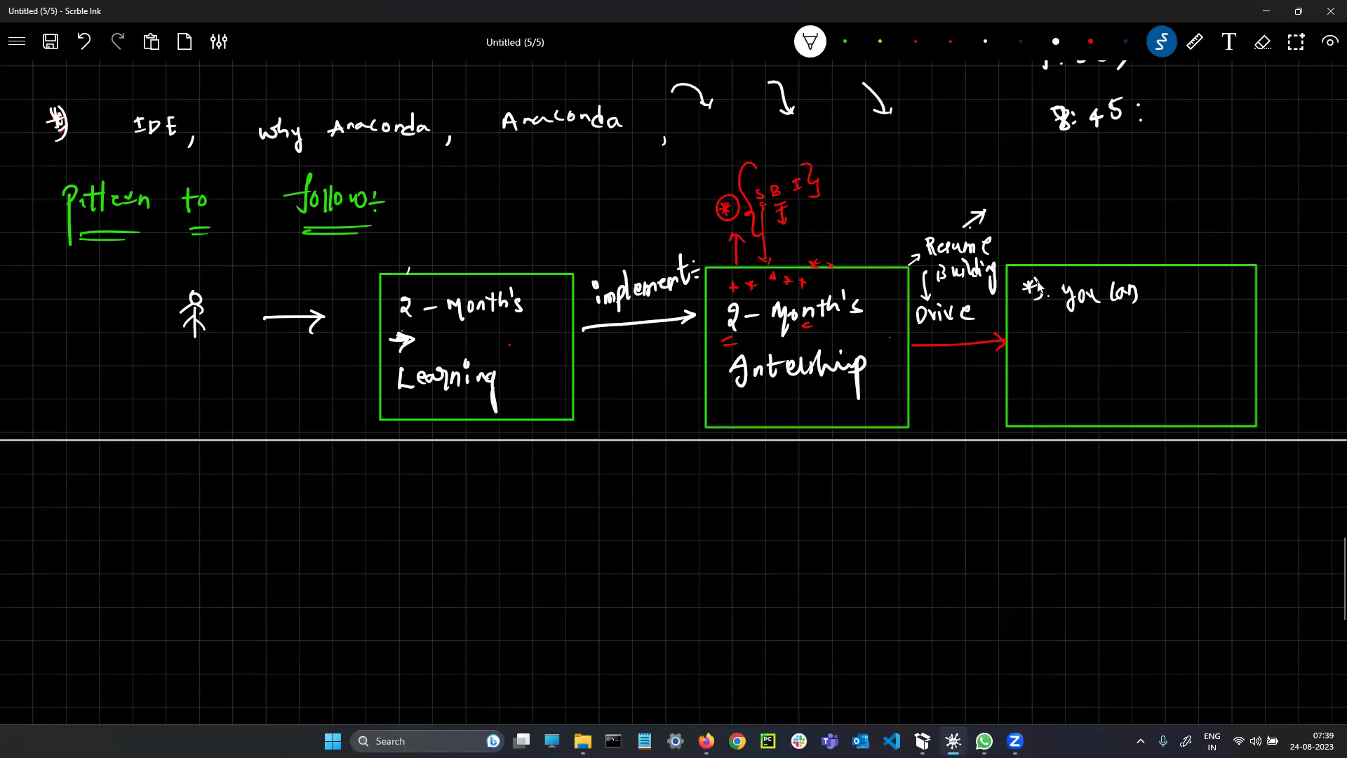
# Step: Draw a downward arrow to a circled asterisk in the third box, and sketch two circled letters joined by a two-way arrow above the box
pyautogui.moveTo(1036, 317); pyautogui.dragTo(1037, 356)
pyautogui.moveTo(1029, 348); pyautogui.dragTo(1036, 389)
pyautogui.moveTo(1041, 380)
pyautogui.mouseDown()
pyautogui.moveTo(1030, 391)
pyautogui.moveTo(1034, 370)
pyautogui.mouseUp()
pyautogui.moveTo(1208, 133)
pyautogui.mouseDown()
pyautogui.moveTo(1220, 150)
pyautogui.moveTo(1239, 144)
pyautogui.moveTo(1221, 115)
pyautogui.mouseUp()
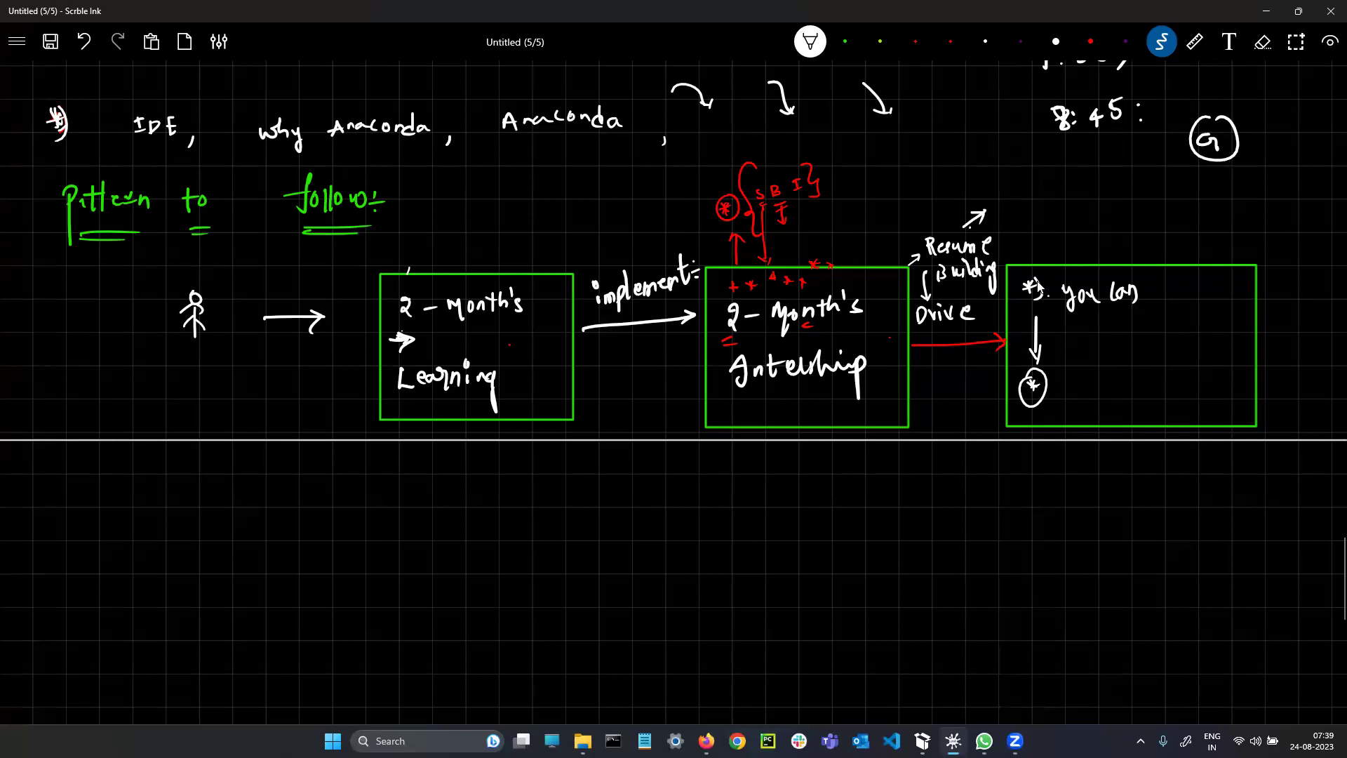
pyautogui.moveTo(1218, 197)
pyautogui.mouseDown()
pyautogui.moveTo(1229, 196)
pyautogui.moveTo(1221, 176)
pyautogui.moveTo(1191, 155)
pyautogui.moveTo(1199, 164)
pyautogui.mouseUp()
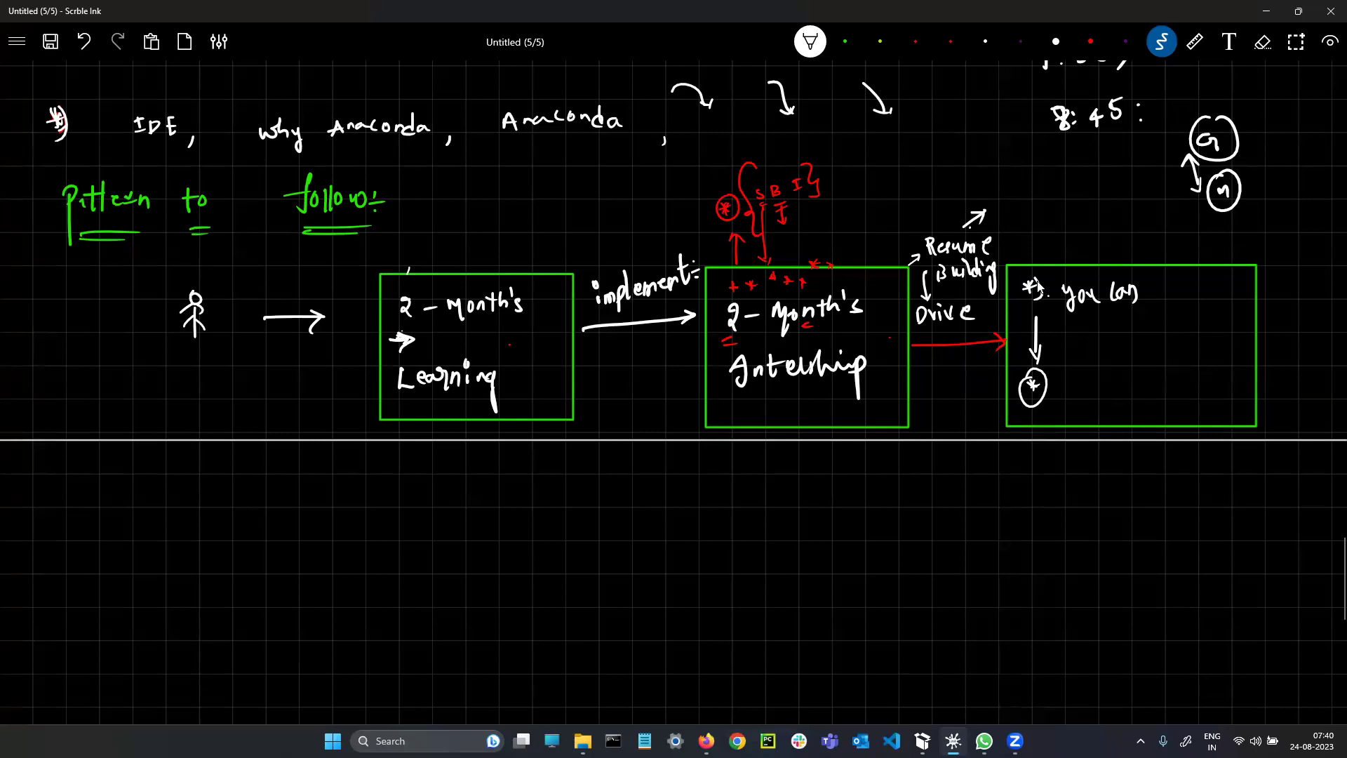
# Step: Switch to Firefox and search Google for "ZestIoT Technologies" in a new tab
pyautogui.click(705, 740)
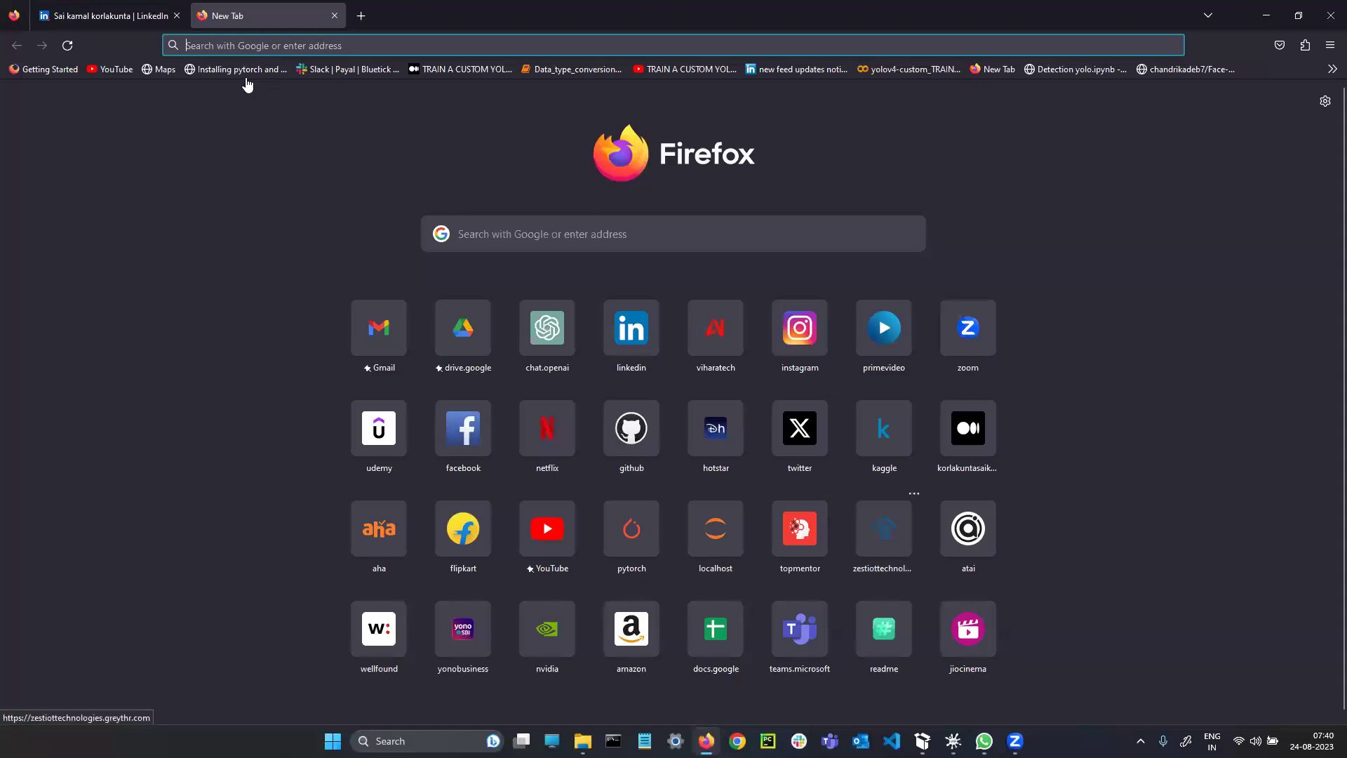
pyautogui.press('Return')
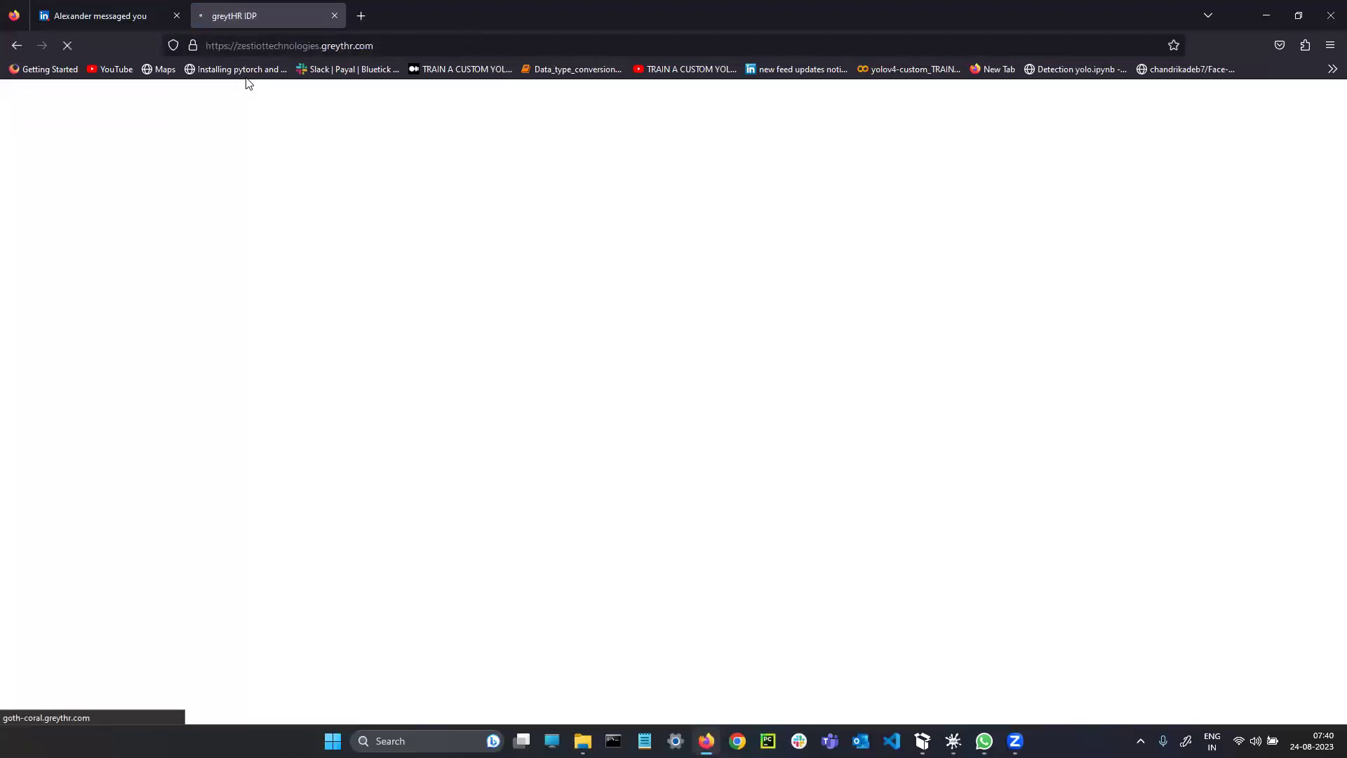
pyautogui.click(375, 16)
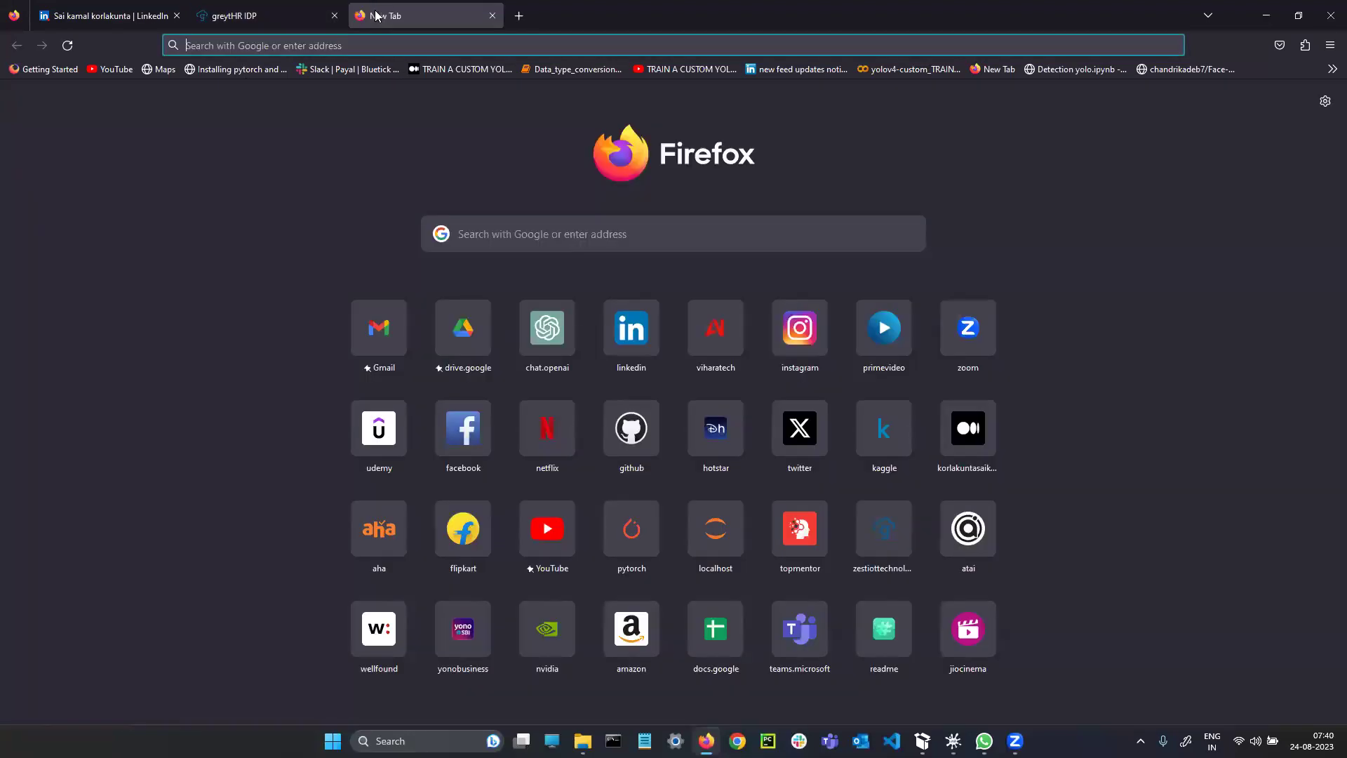
pyautogui.write('zestiottechnologies.greythr.com/')
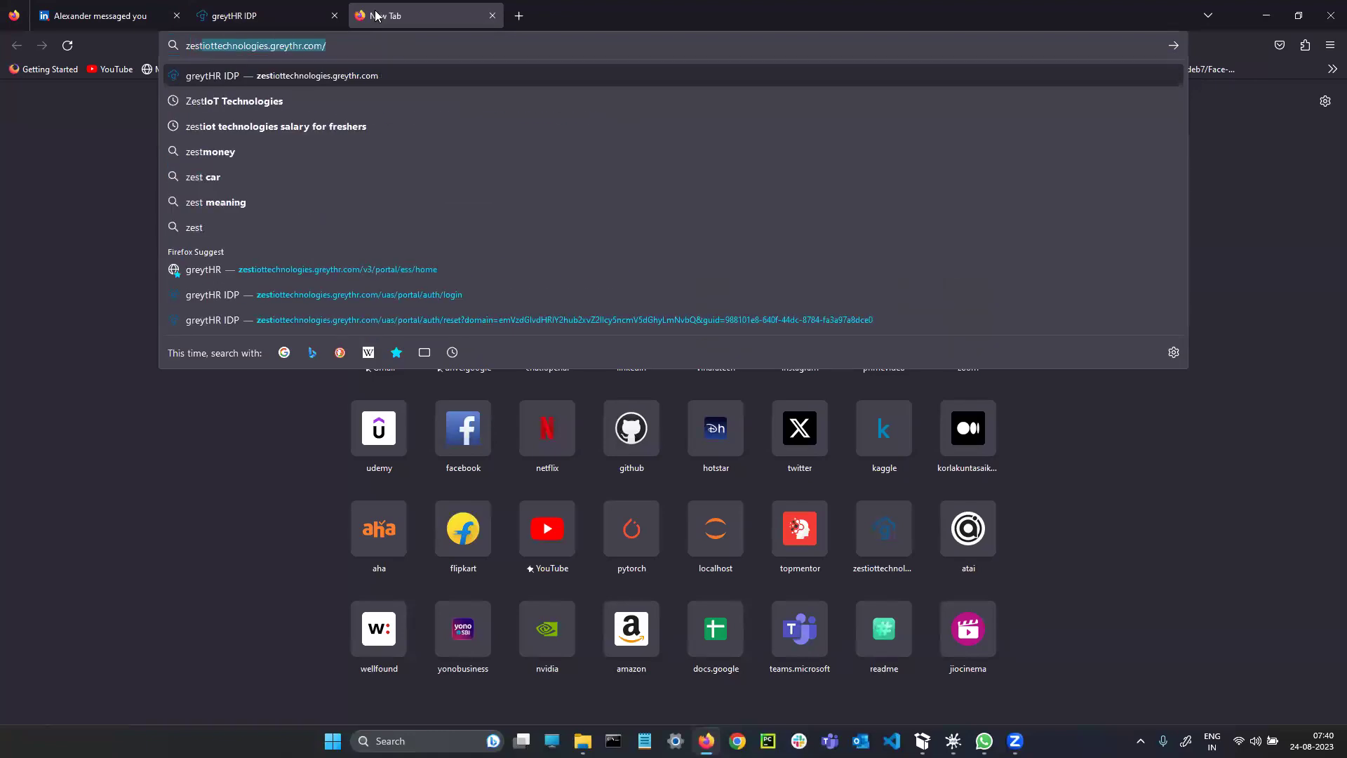
pyautogui.press('Down')
pyautogui.press('Down')
pyautogui.press('Up')
pyautogui.press('Return')
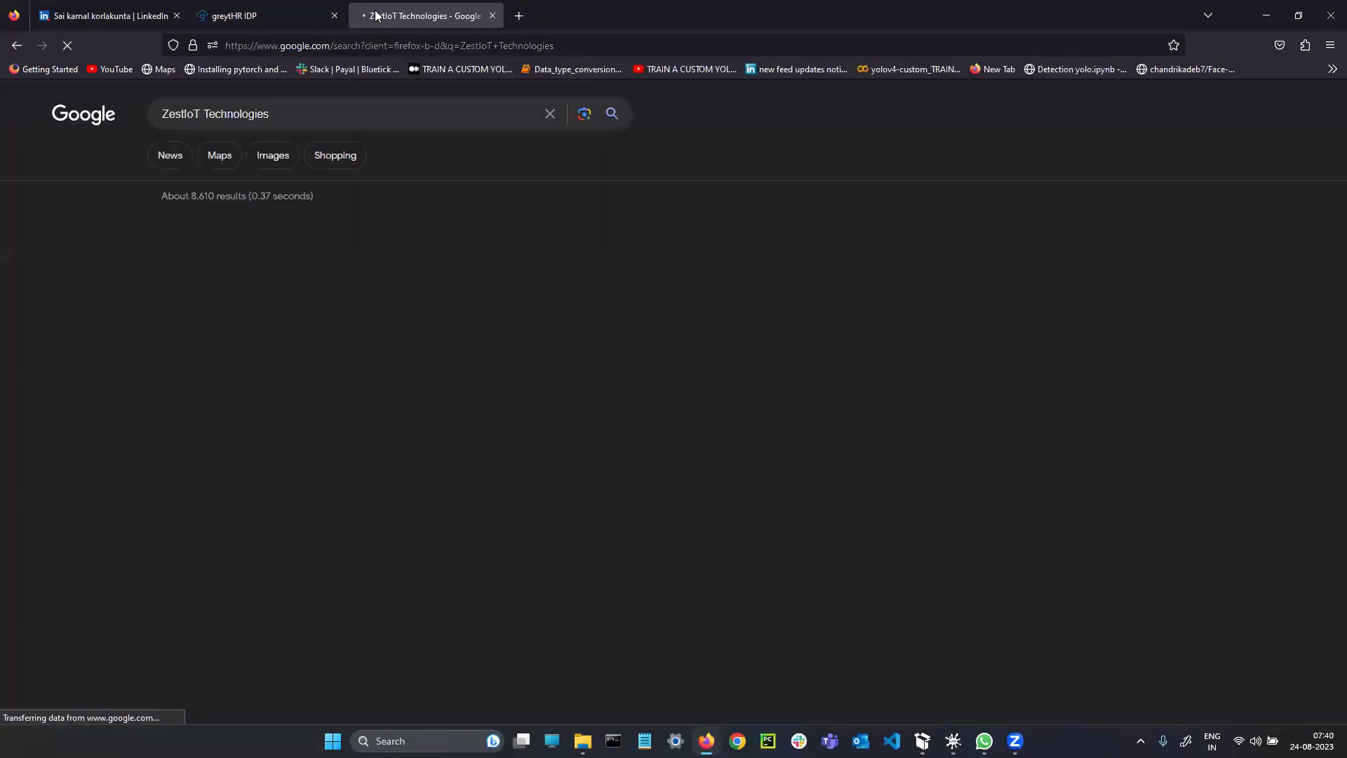
# Step: Launch the on-screen annotation tool and move its floating toolbar clear of the search results
pyautogui.click(406, 741)
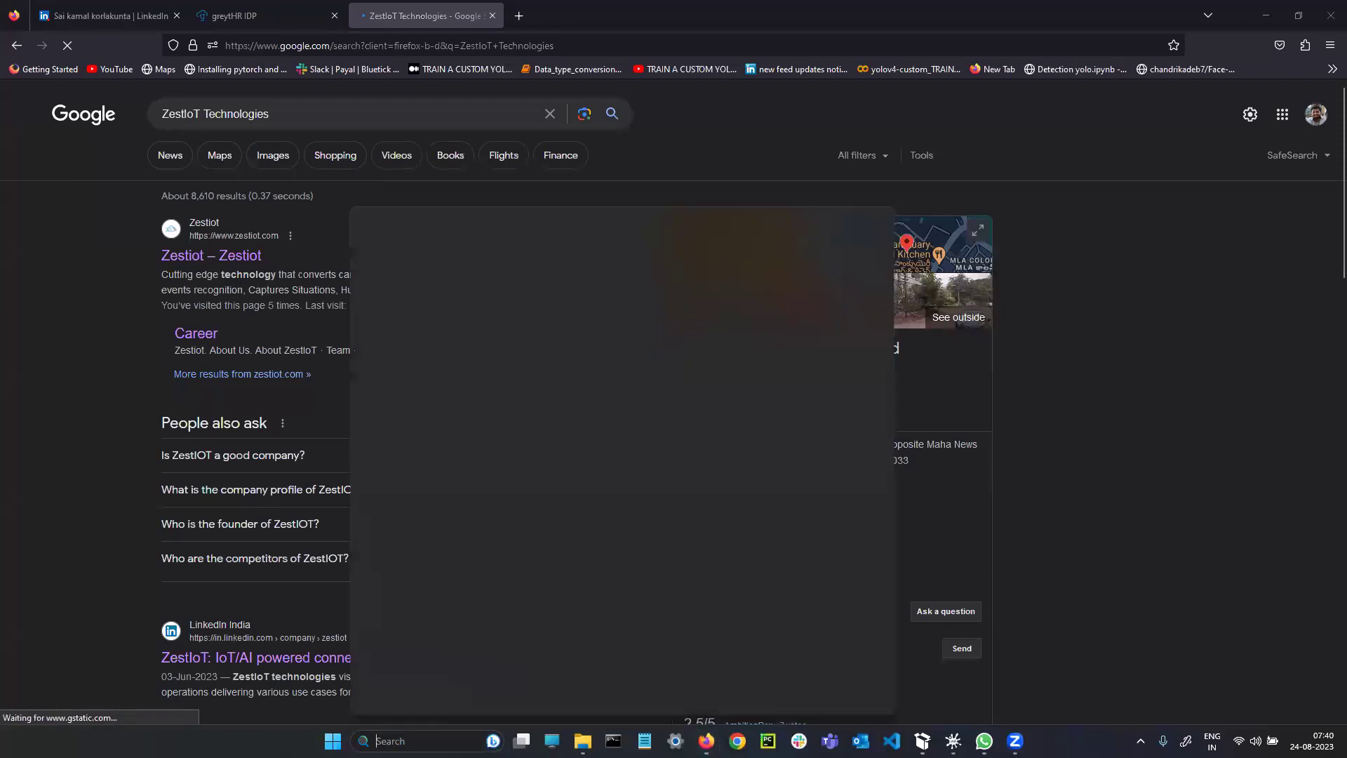
pyautogui.write('e')
pyautogui.press('Escape')
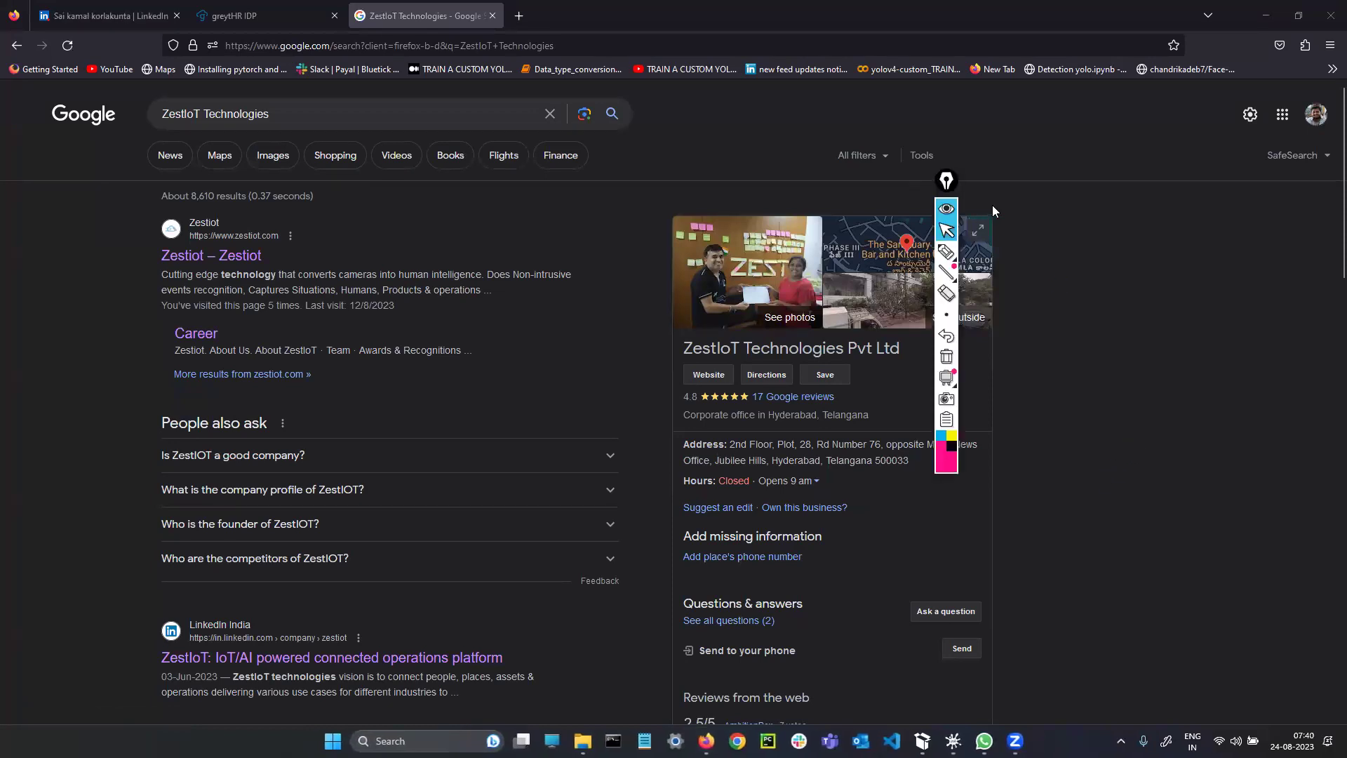
pyautogui.moveTo(953, 184); pyautogui.dragTo(1245, 205)
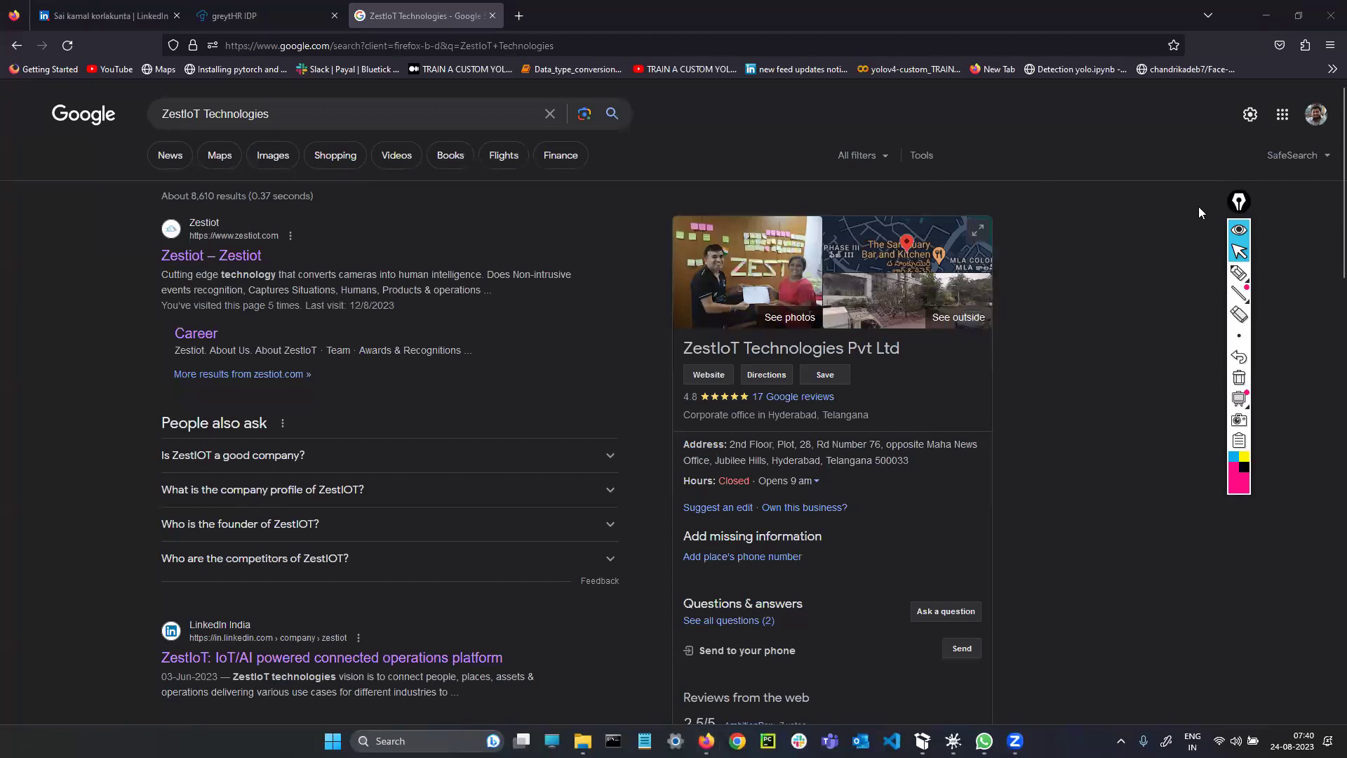
# Step: Open the Zestiot company website from the search results
pyautogui.press('Tab')
pyautogui.press('Return')
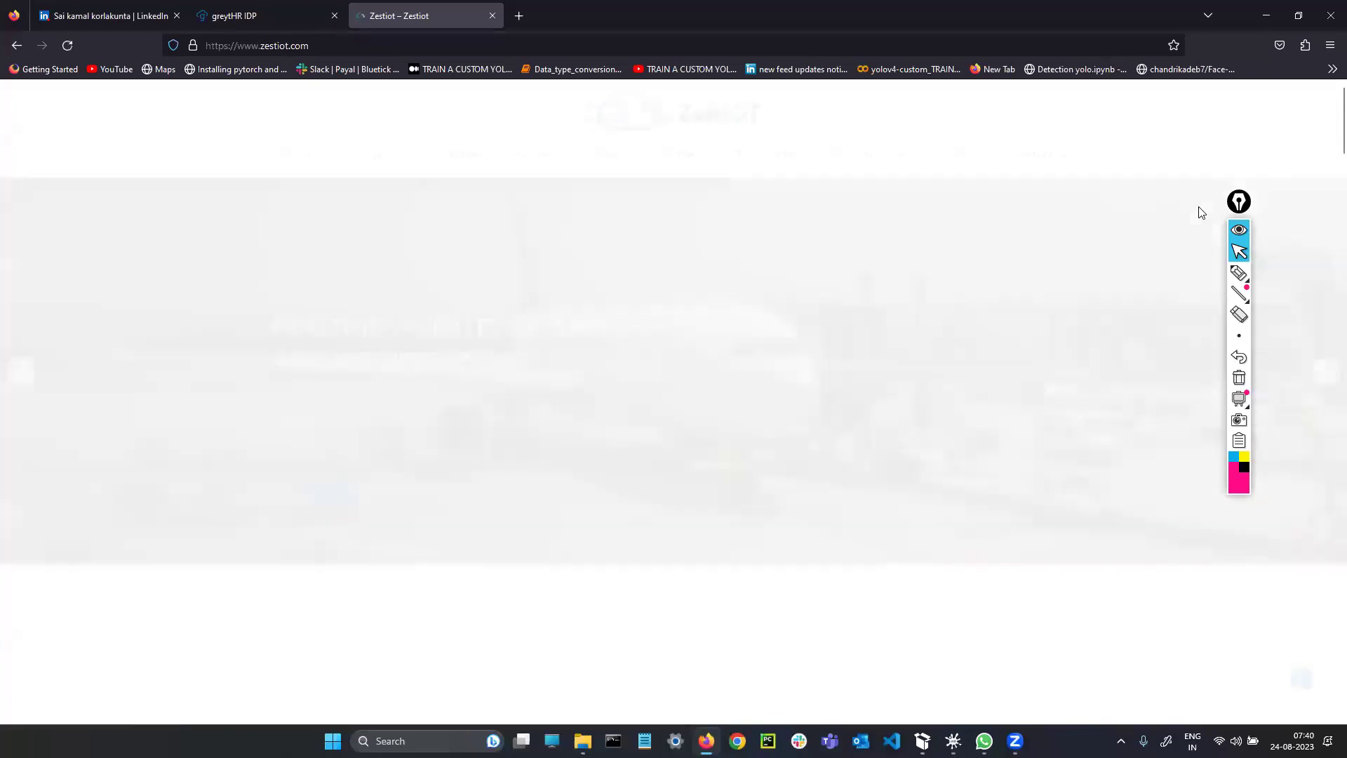
# Step: Look through the Zestiot homepage, including the sections on what they do, who they are, solutions and industries
pyautogui.scroll(-1, 1199, 206)
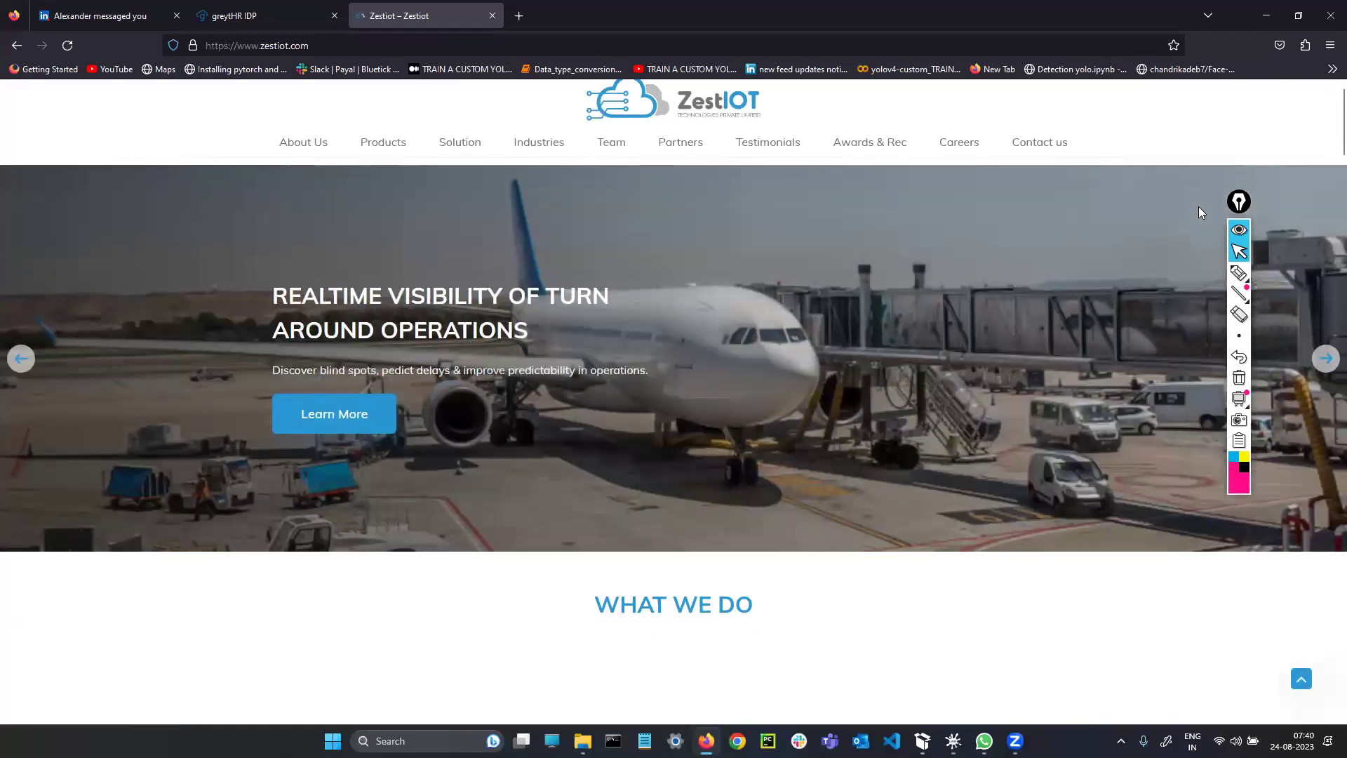
pyautogui.scroll(-10, 1199, 208)
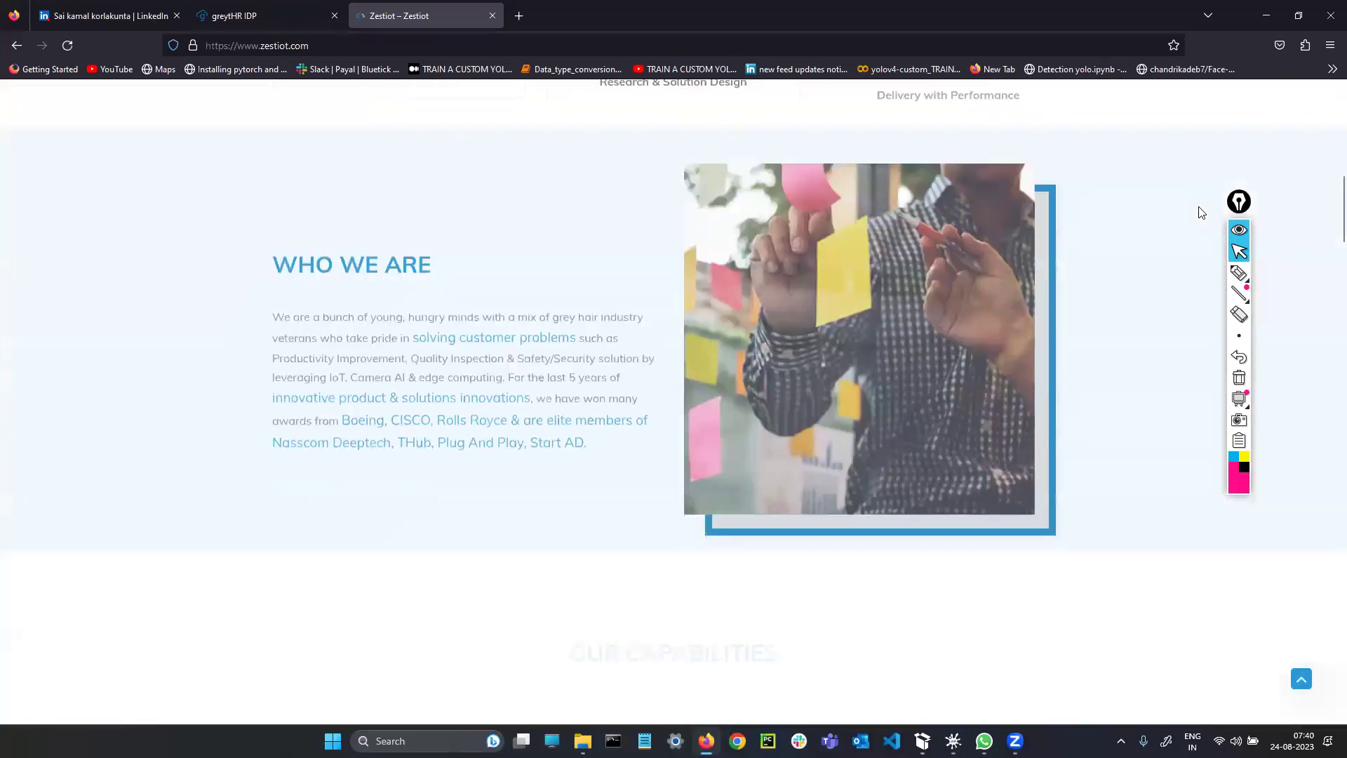
pyautogui.scroll(10, 1200, 212)
pyautogui.scroll(-2, 1200, 212)
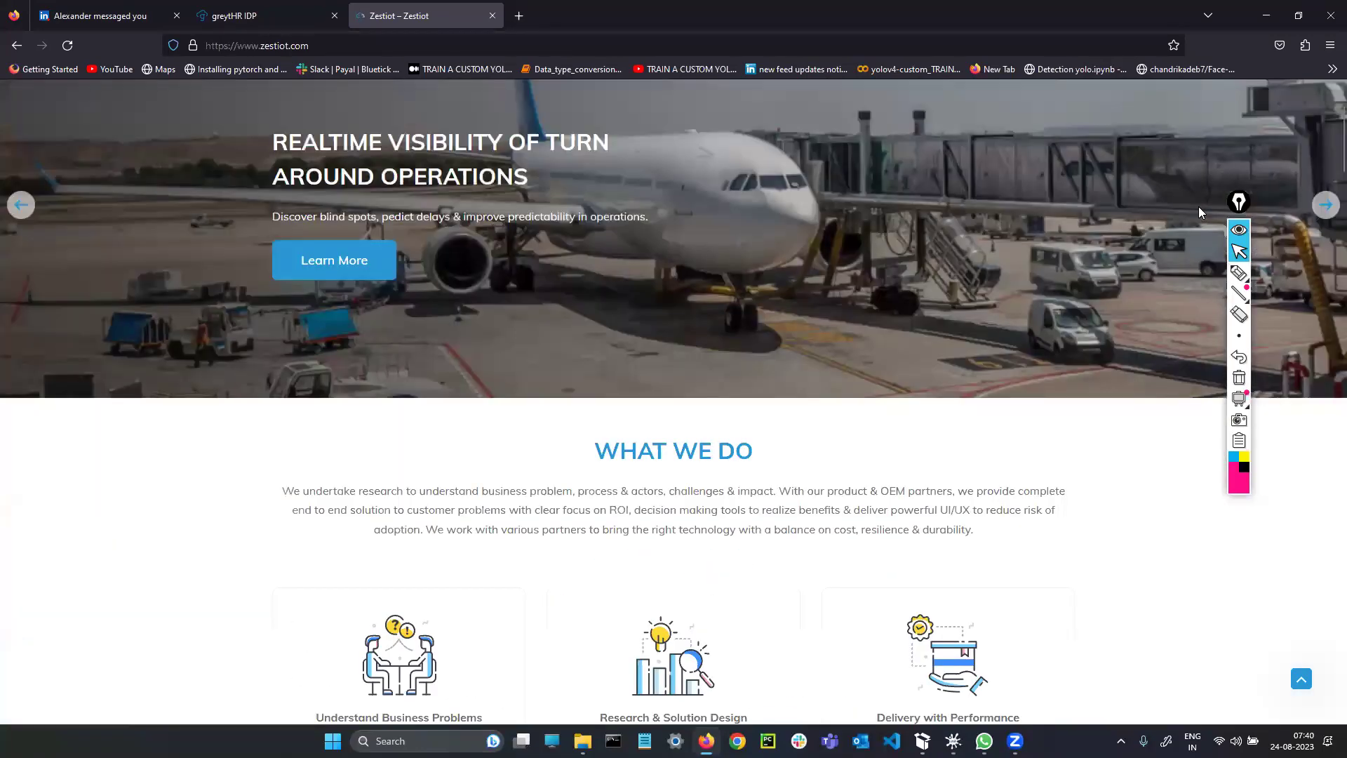
pyautogui.scroll(-3, 1198, 207)
pyautogui.scroll(3, 1198, 206)
pyautogui.scroll(-5, 1199, 207)
pyautogui.scroll(-12, 1200, 208)
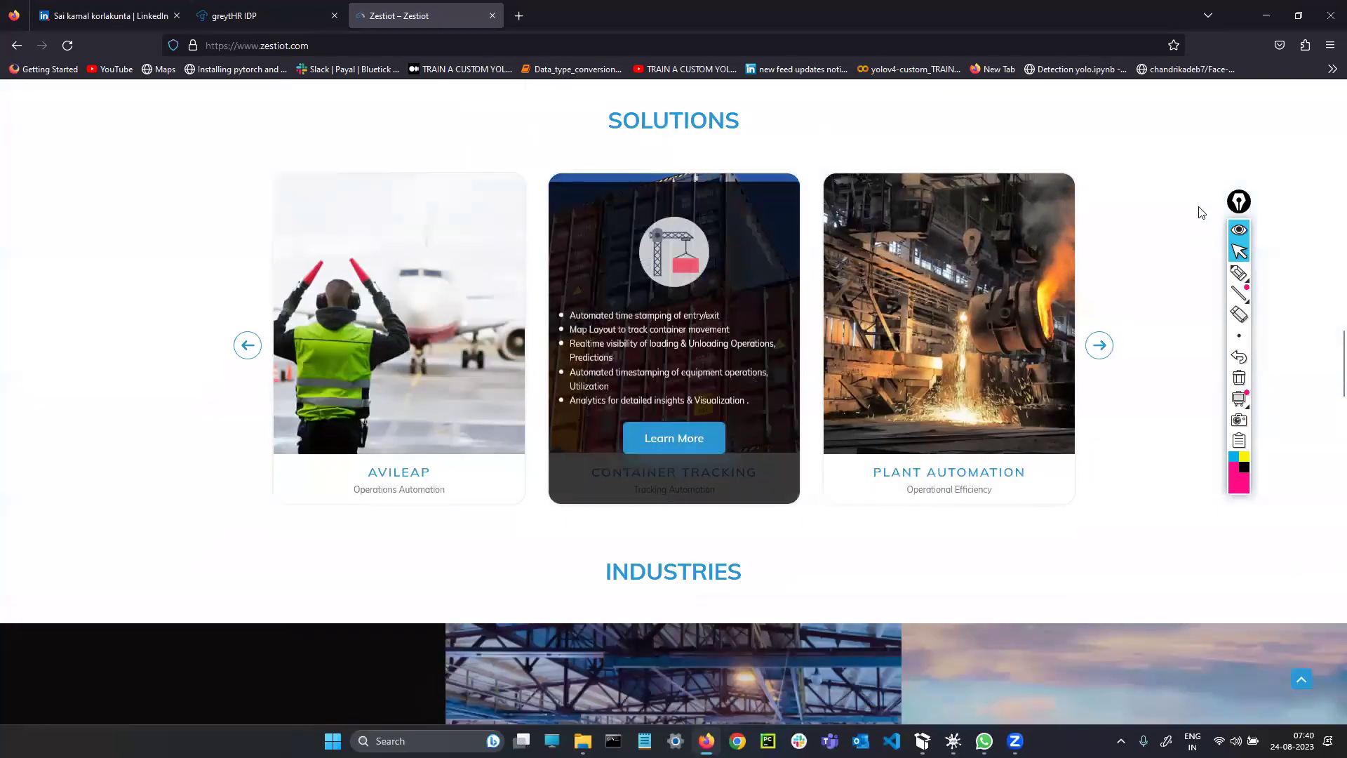
pyautogui.scroll(-6, 1199, 207)
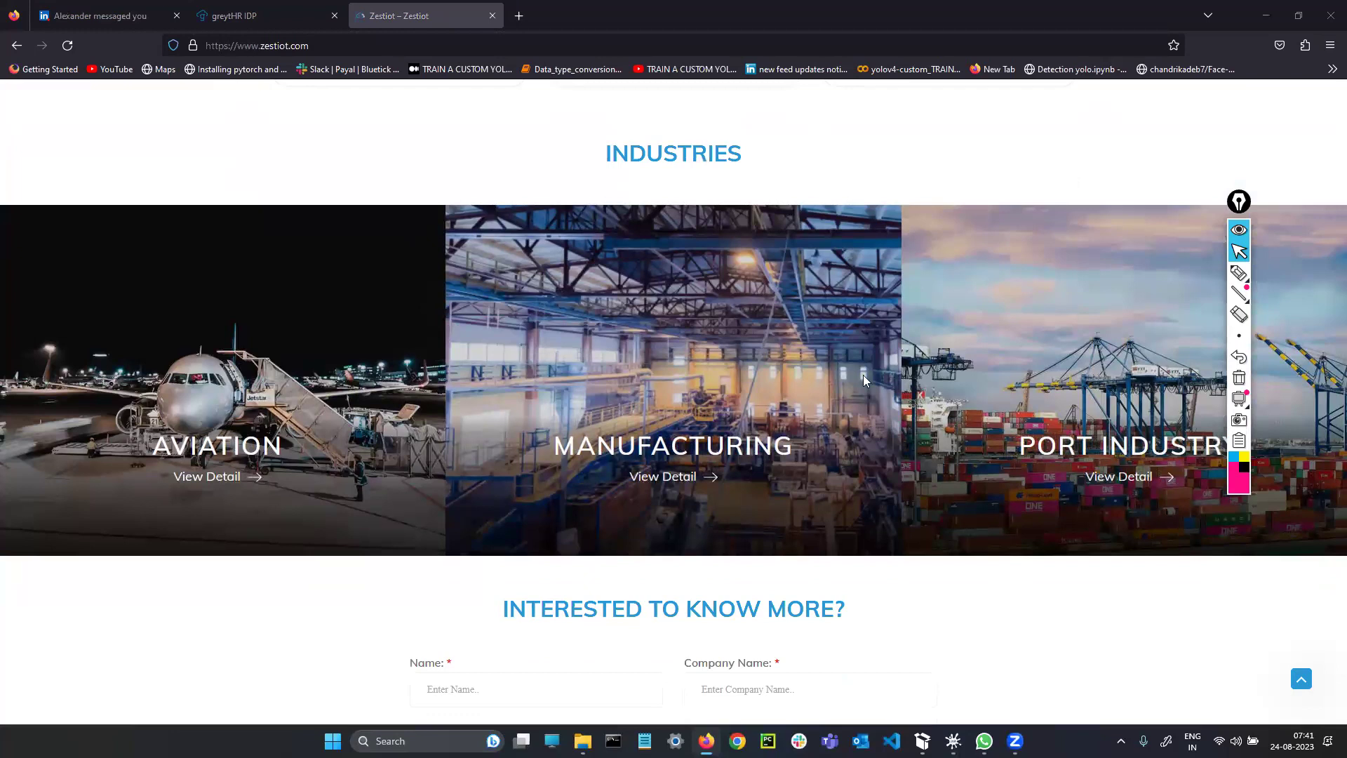
pyautogui.scroll(-10, 863, 375)
pyautogui.scroll(10, 865, 381)
pyautogui.scroll(3, 863, 381)
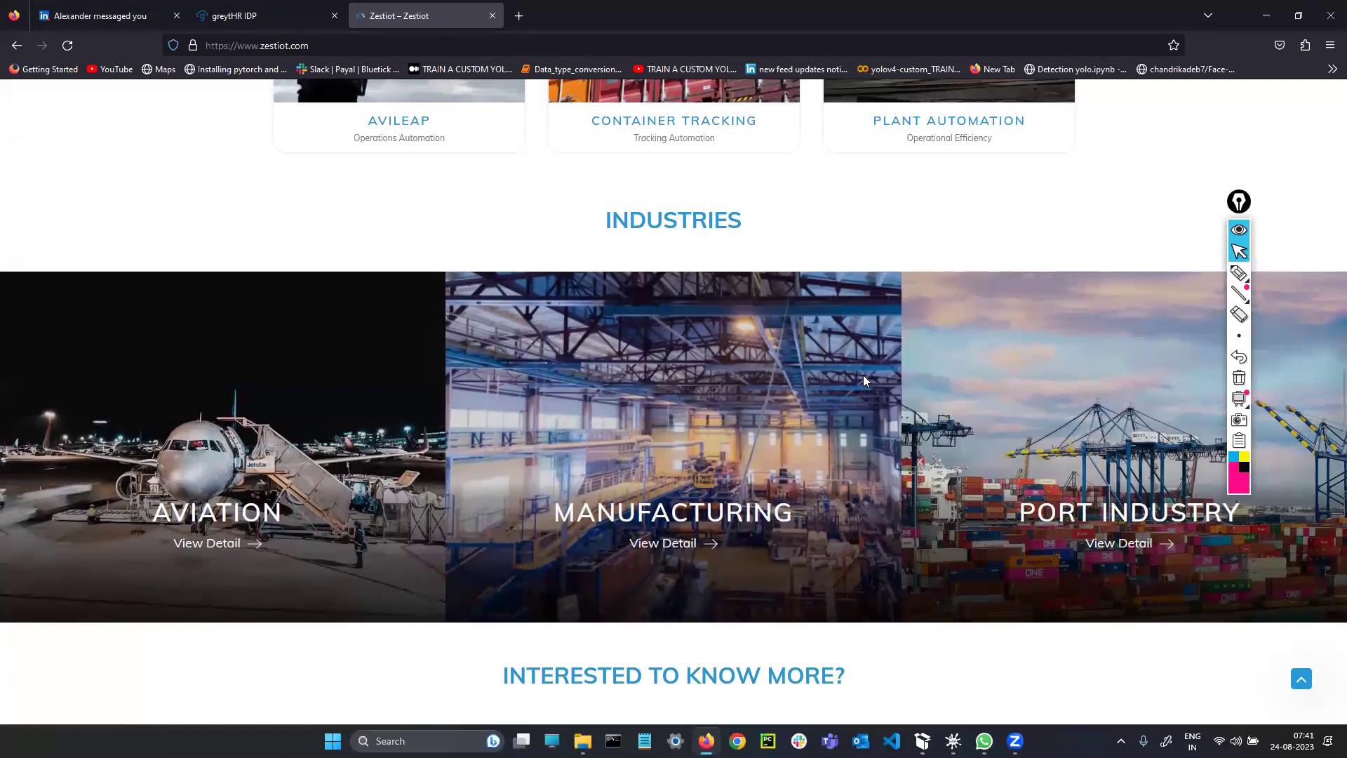
# Step: Keep the annotation tool in pointer mode, minimize the browser and return to the Scrble Ink whiteboard
pyautogui.click(1239, 273)
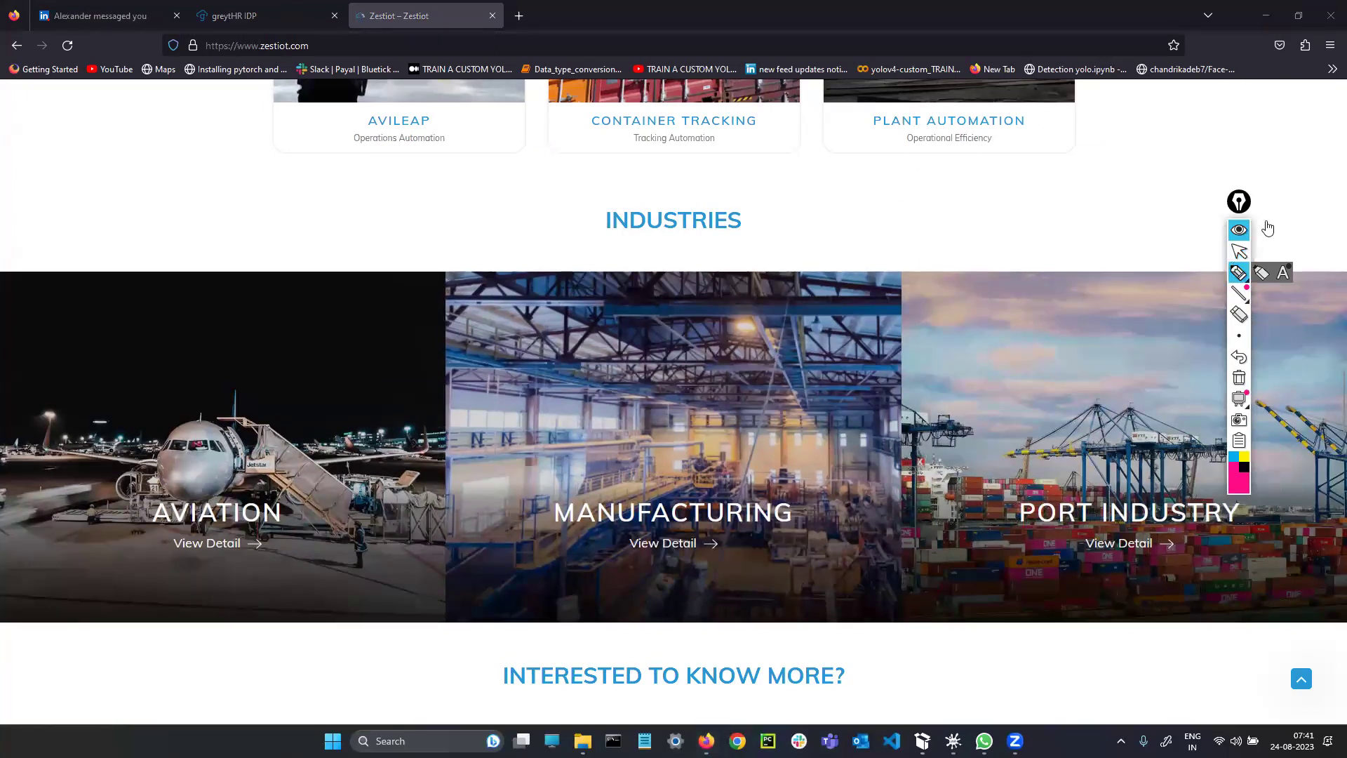
pyautogui.click(1242, 252)
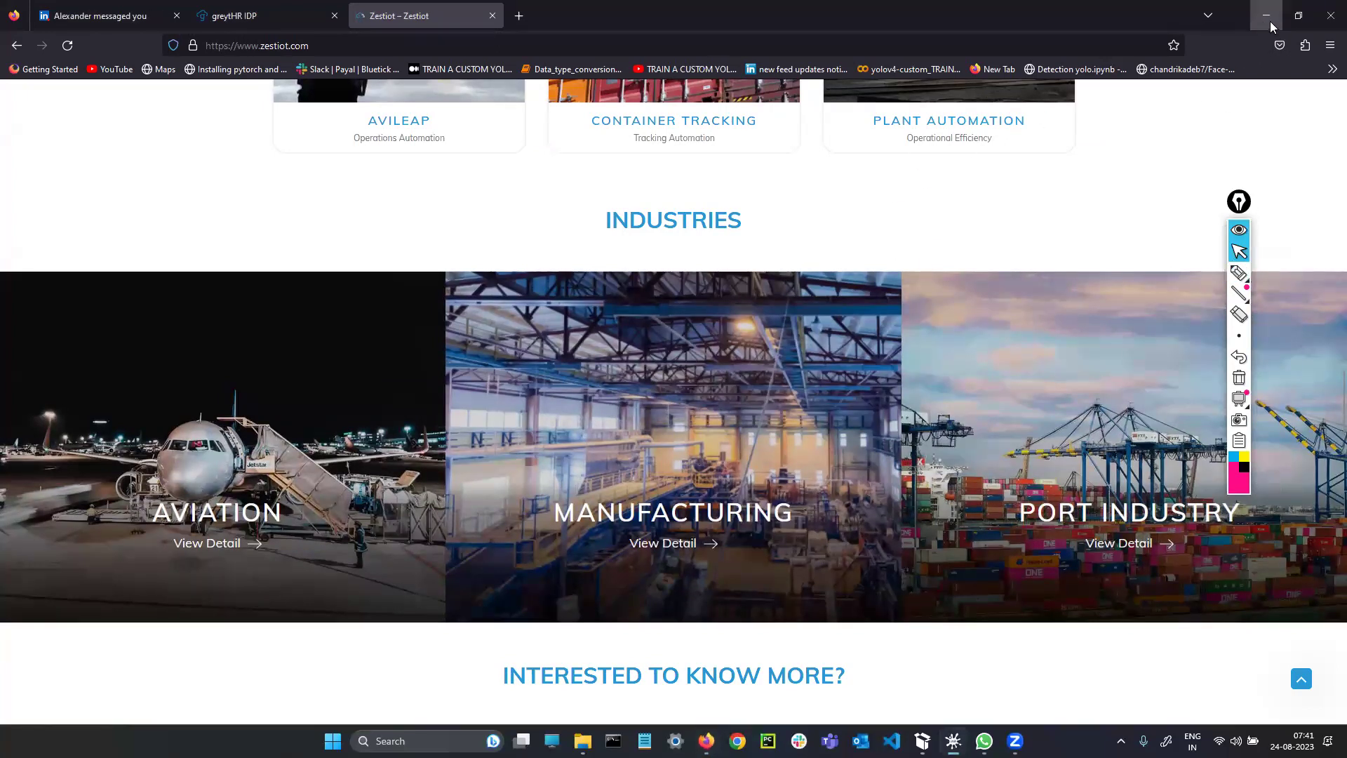
pyautogui.click(1269, 19)
pyautogui.click(1262, 13)
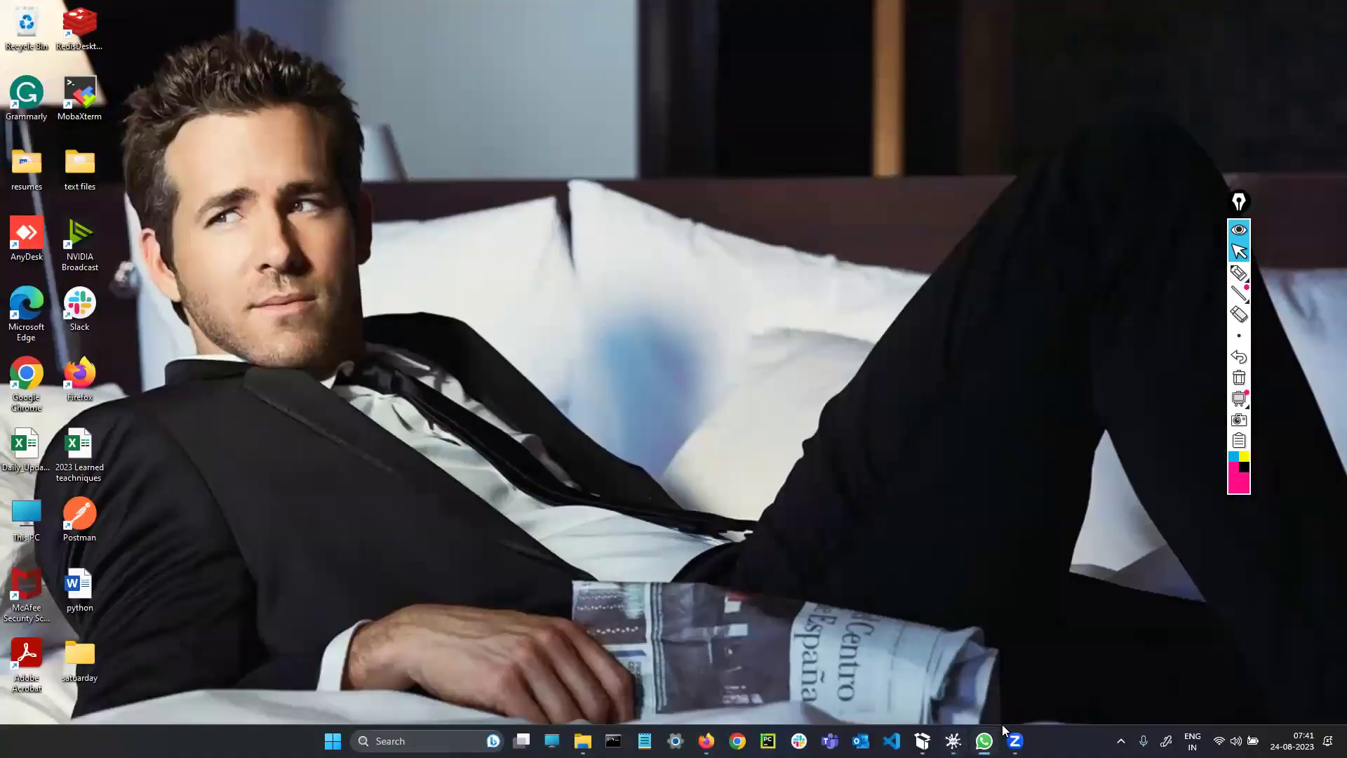
pyautogui.click(942, 680)
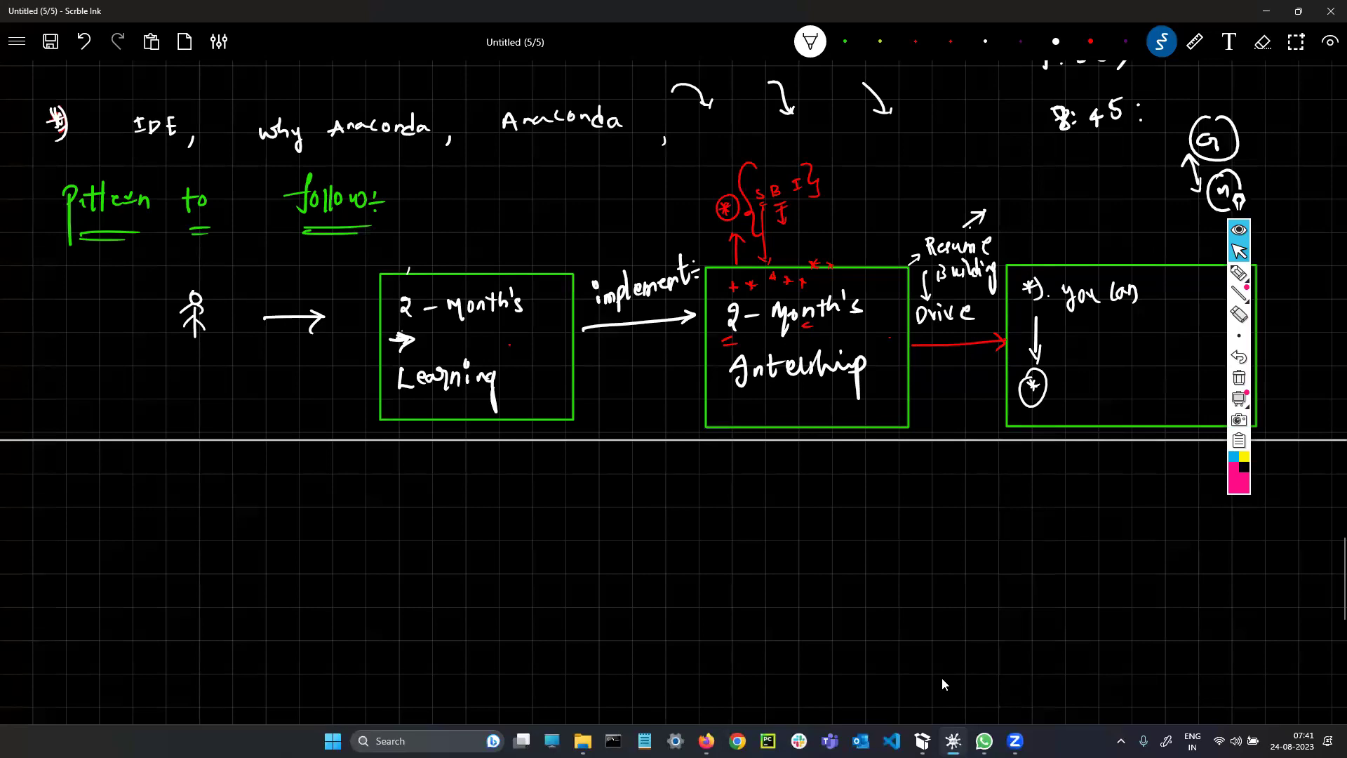
# Step: Draw a short connector below the Learning box and write "Mock interview" beneath it with an underline
pyautogui.moveTo(507, 422)
pyautogui.mouseDown()
pyautogui.moveTo(499, 480)
pyautogui.moveTo(569, 486)
pyautogui.moveTo(587, 467)
pyautogui.mouseUp()
pyautogui.click(516, 474)
pyautogui.moveTo(591, 484); pyautogui.dragTo(621, 472)
pyautogui.moveTo(624, 477); pyautogui.dragTo(646, 462)
pyautogui.moveTo(567, 501); pyautogui.dragTo(600, 497)
# Step: Write "P-Basics" with a closing brace below the stick figure and draw a curved arrow from it to "Mock interview"
pyautogui.moveTo(81, 467); pyautogui.dragTo(84, 481)
pyautogui.moveTo(96, 476); pyautogui.dragTo(110, 481)
pyautogui.moveTo(111, 467); pyautogui.dragTo(133, 477)
pyautogui.moveTo(146, 468); pyautogui.dragTo(154, 475)
pyautogui.moveTo(168, 464)
pyautogui.mouseDown()
pyautogui.moveTo(161, 476)
pyautogui.moveTo(187, 455)
pyautogui.moveTo(181, 502)
pyautogui.mouseUp()
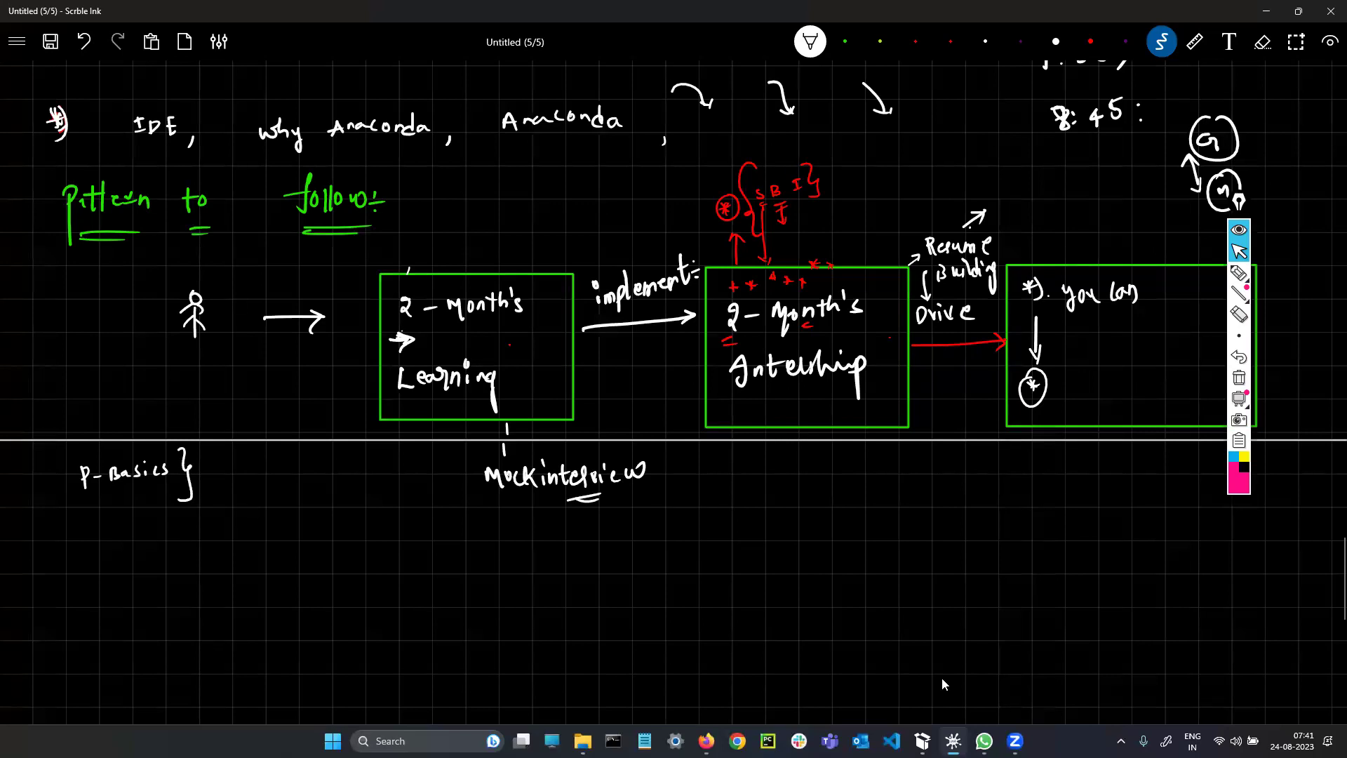
pyautogui.moveTo(144, 486)
pyautogui.mouseDown()
pyautogui.moveTo(145, 517)
pyautogui.moveTo(188, 527)
pyautogui.moveTo(226, 500)
pyautogui.moveTo(439, 487)
pyautogui.moveTo(422, 496)
pyautogui.mouseUp()
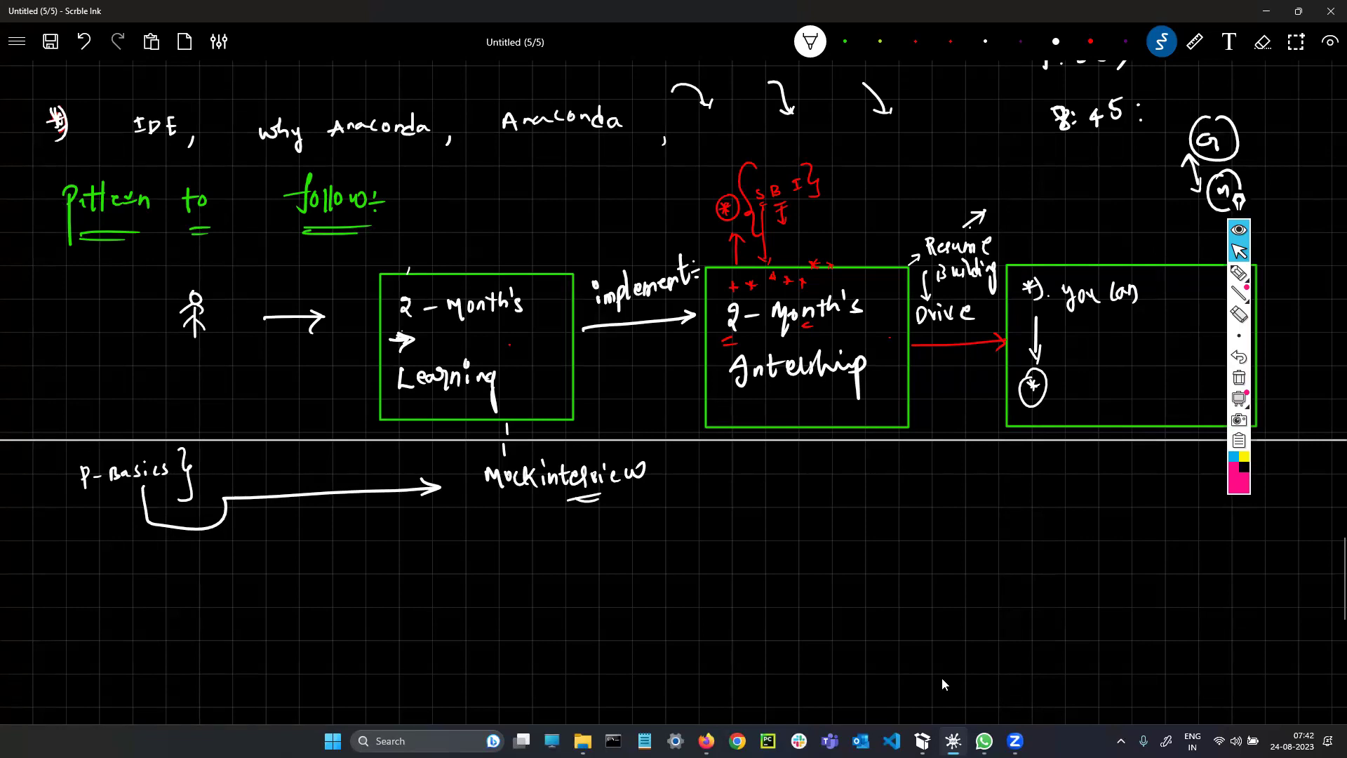
# Step: Draw a downward arrow from the Internship box and write "Int Interview" beneath it
pyautogui.moveTo(784, 416); pyautogui.dragTo(789, 458)
pyautogui.moveTo(736, 492)
pyautogui.mouseDown()
pyautogui.moveTo(776, 493)
pyautogui.moveTo(813, 470)
pyautogui.moveTo(800, 490)
pyautogui.mouseUp()
pyautogui.moveTo(817, 485); pyautogui.dragTo(909, 462)
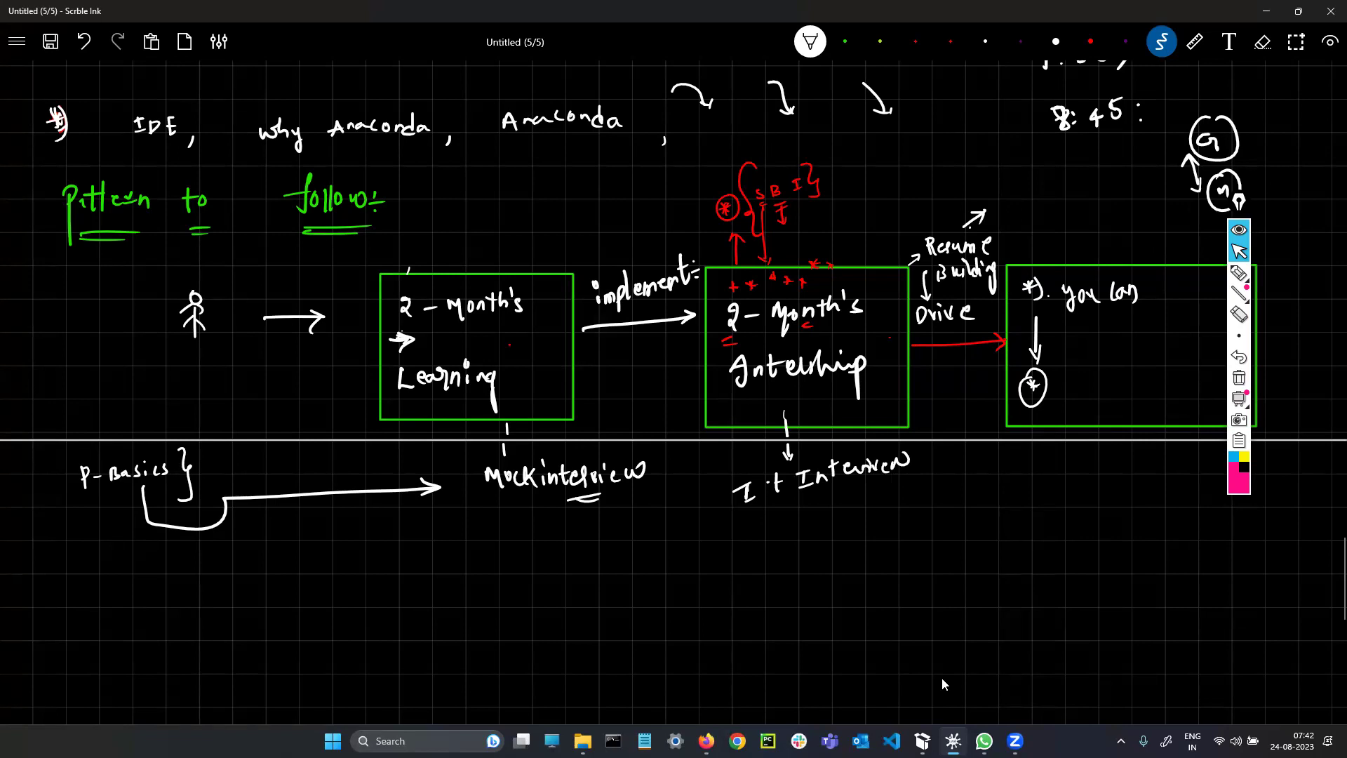
# Step: Add a circled mark below "Internship", a brace and underline at "you can", and an empty circle beside "Resume Building"
pyautogui.moveTo(751, 396); pyautogui.dragTo(755, 399)
pyautogui.moveTo(1145, 274); pyautogui.dragTo(1149, 326)
pyautogui.moveTo(903, 199)
pyautogui.mouseDown()
pyautogui.moveTo(882, 217)
pyautogui.moveTo(924, 208)
pyautogui.moveTo(905, 201)
pyautogui.mouseUp()
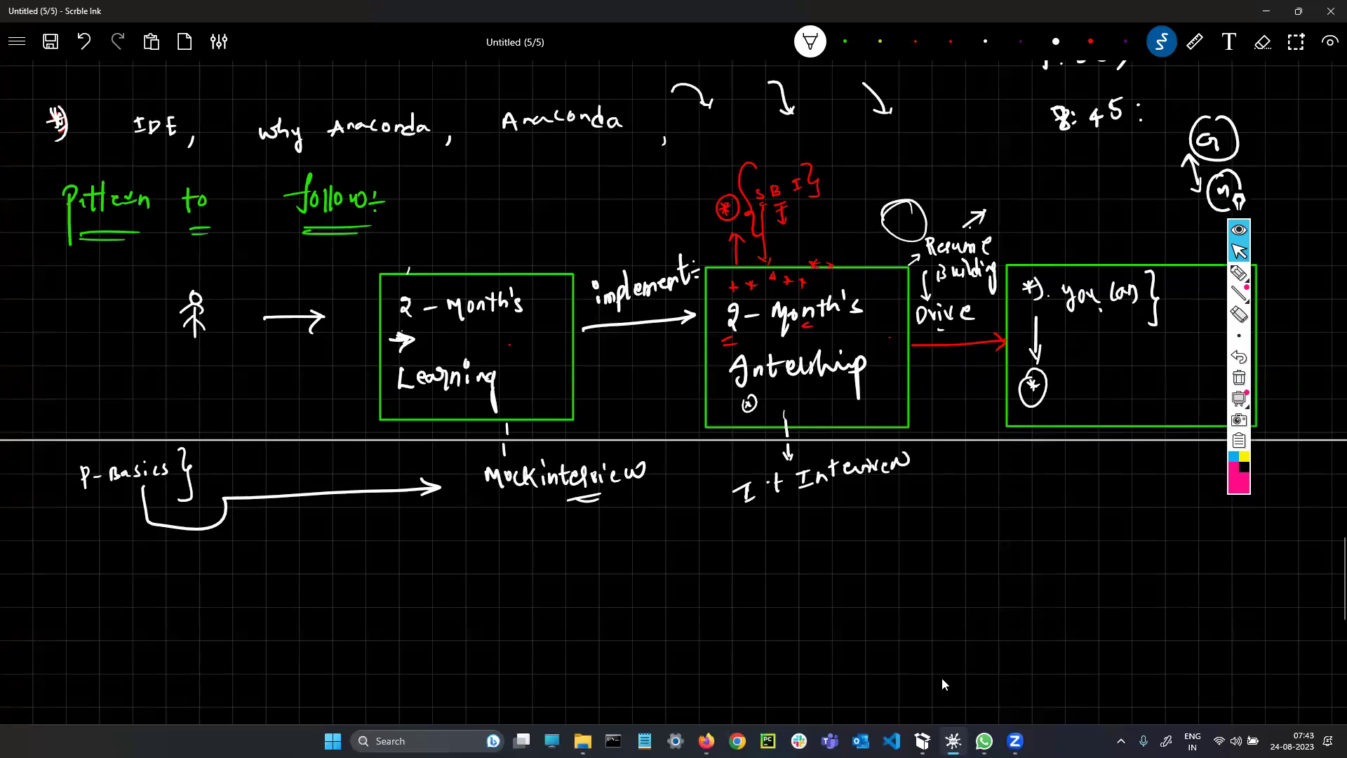
pyautogui.moveTo(1085, 320); pyautogui.dragTo(1096, 315)
# Step: Sketch a small "(=)" mark below "P-Basics" and an upward arrow to a circled asterisk above the Learning box
pyautogui.moveTo(73, 509)
pyautogui.mouseDown()
pyautogui.moveTo(84, 507)
pyautogui.moveTo(72, 515)
pyautogui.mouseUp()
pyautogui.moveTo(86, 499); pyautogui.dragTo(89, 507)
pyautogui.moveTo(485, 280); pyautogui.dragTo(490, 224)
pyautogui.moveTo(497, 259); pyautogui.dragTo(514, 257)
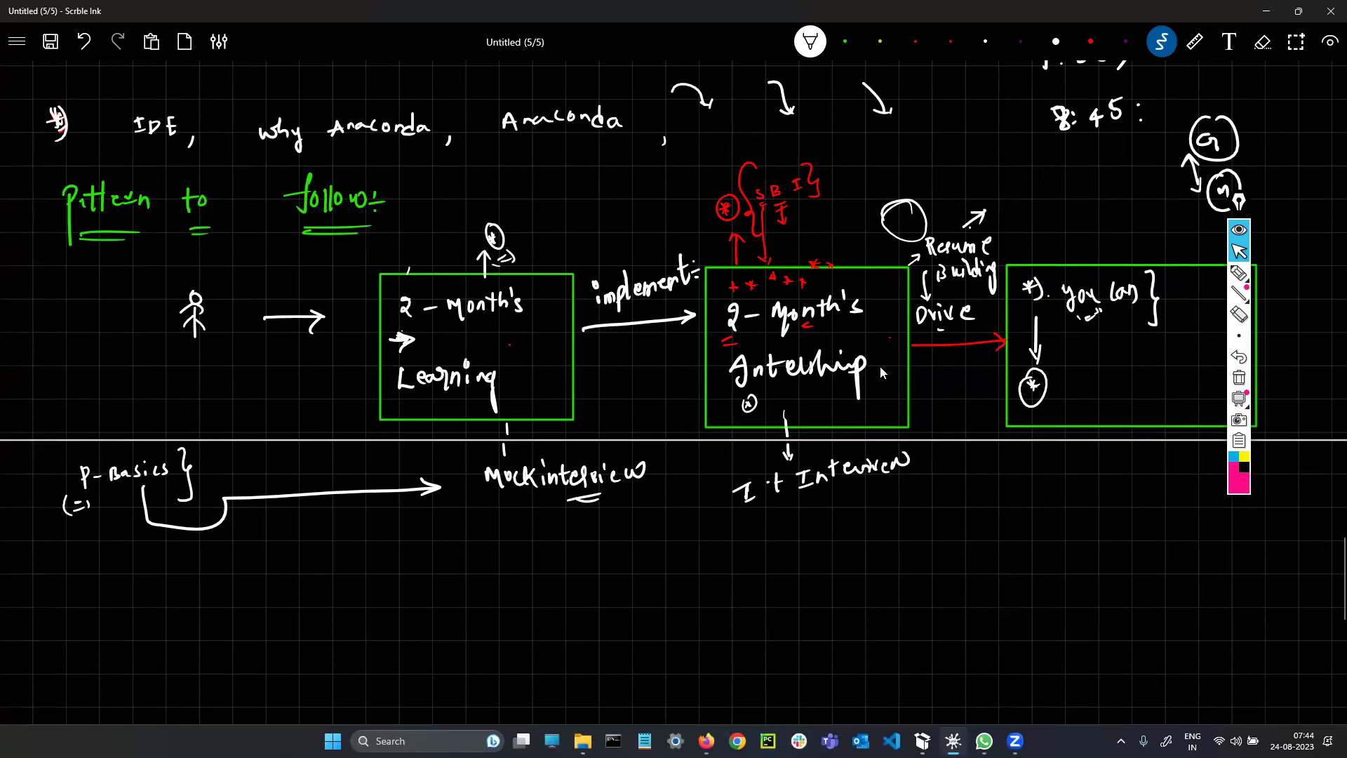
# Step: Draw an upward arrow to circled asterisks above the Internship box and short marks at the corners of the three boxes
pyautogui.moveTo(794, 263)
pyautogui.mouseDown()
pyautogui.moveTo(802, 222)
pyautogui.moveTo(822, 218)
pyautogui.moveTo(793, 239)
pyautogui.mouseUp()
pyautogui.moveTo(1017, 272); pyautogui.dragTo(1007, 293)
pyautogui.moveTo(568, 270); pyautogui.dragTo(590, 261)
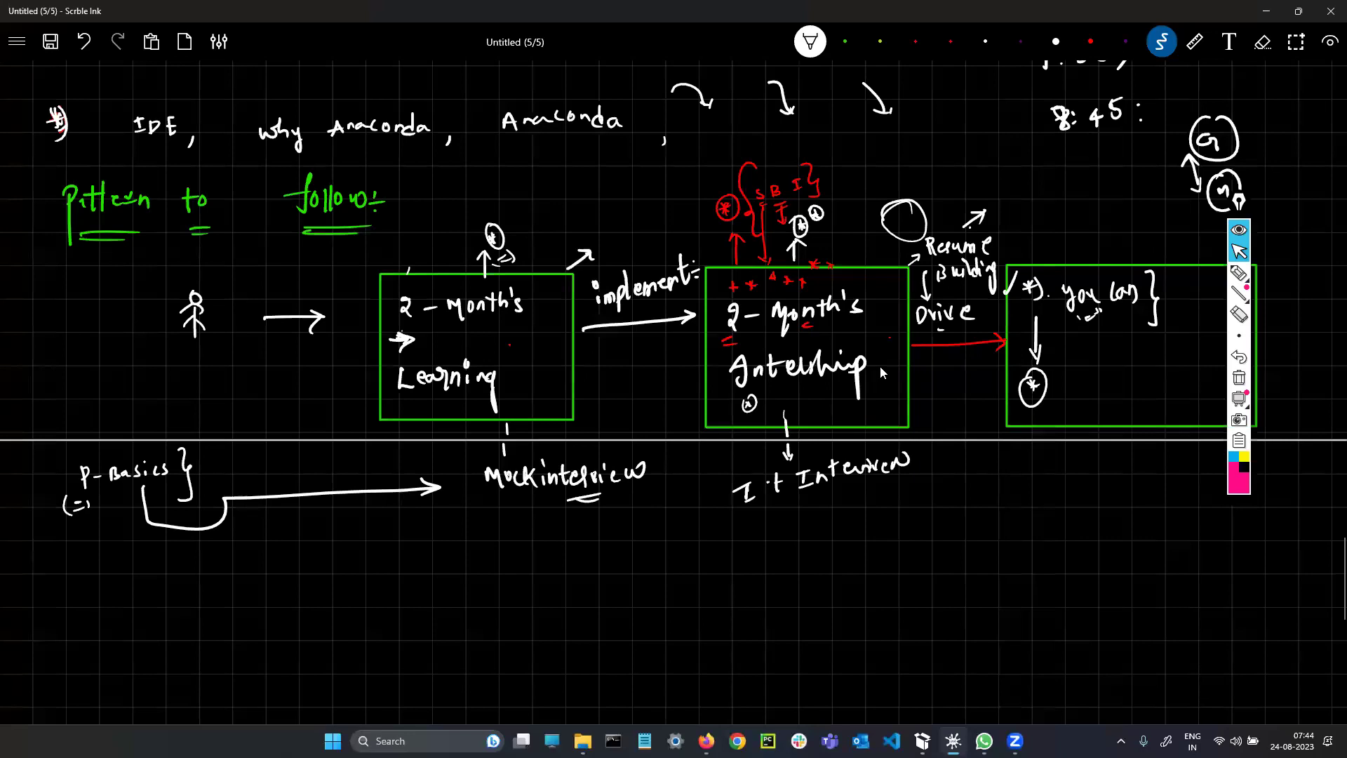
pyautogui.moveTo(848, 244)
pyautogui.mouseDown()
pyautogui.moveTo(843, 256)
pyautogui.moveTo(853, 245)
pyautogui.mouseUp()
pyautogui.moveTo(846, 250); pyautogui.dragTo(836, 269)
# Step: Review the earlier IDE notes and the cricket ground diagram above the course path
pyautogui.scroll(1, 840, 372)
pyautogui.scroll(10, 840, 372)
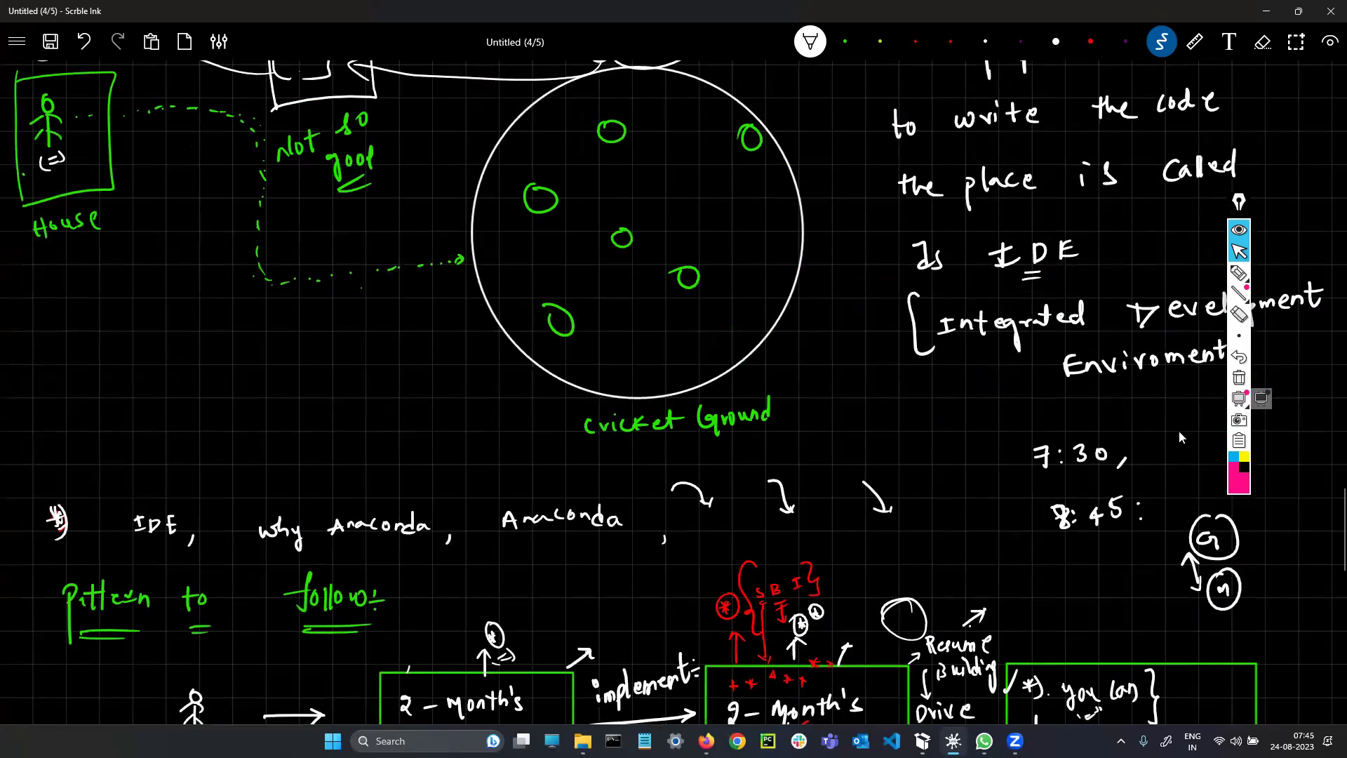
pyautogui.scroll(1, 471, 233)
pyautogui.scroll(5, 470, 234)
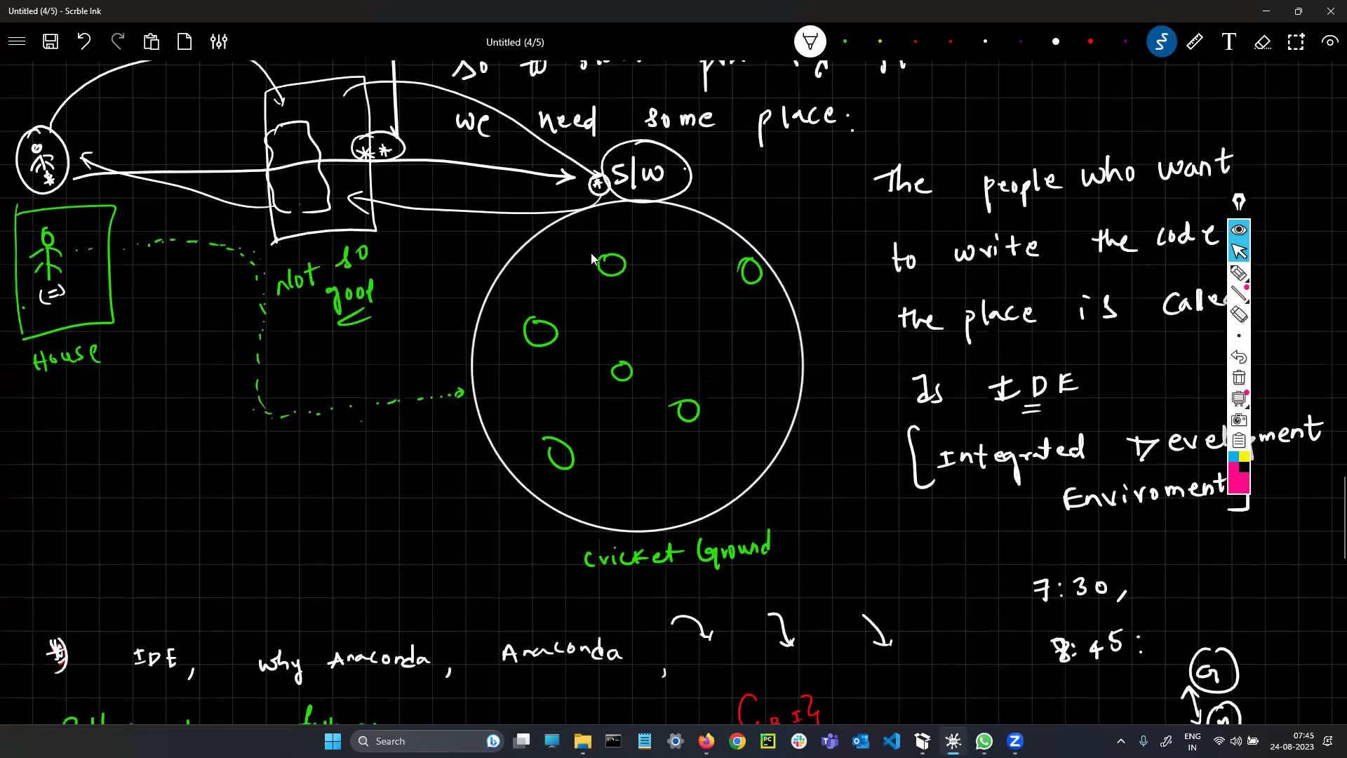
pyautogui.scroll(-5, 595, 234)
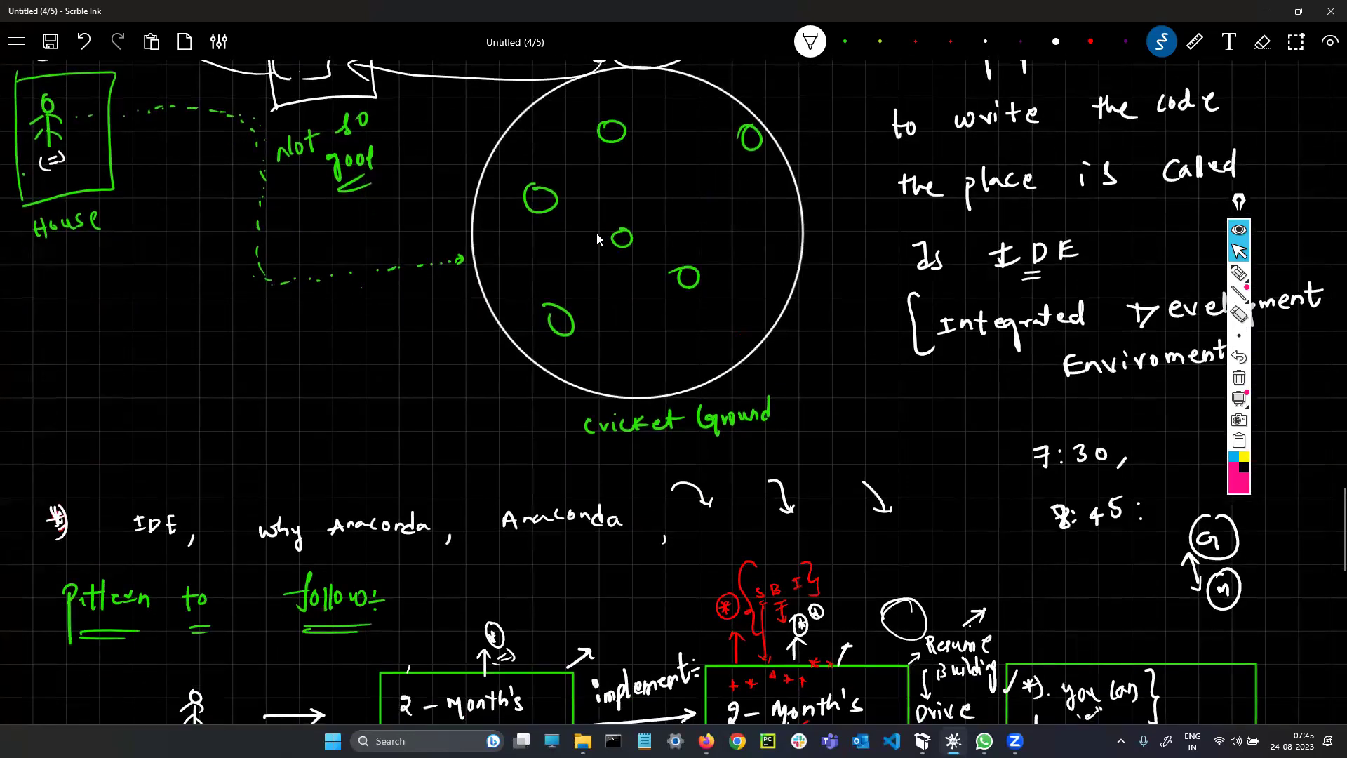
pyautogui.scroll(4, 596, 233)
pyautogui.scroll(2, 597, 233)
pyautogui.scroll(-18, 602, 276)
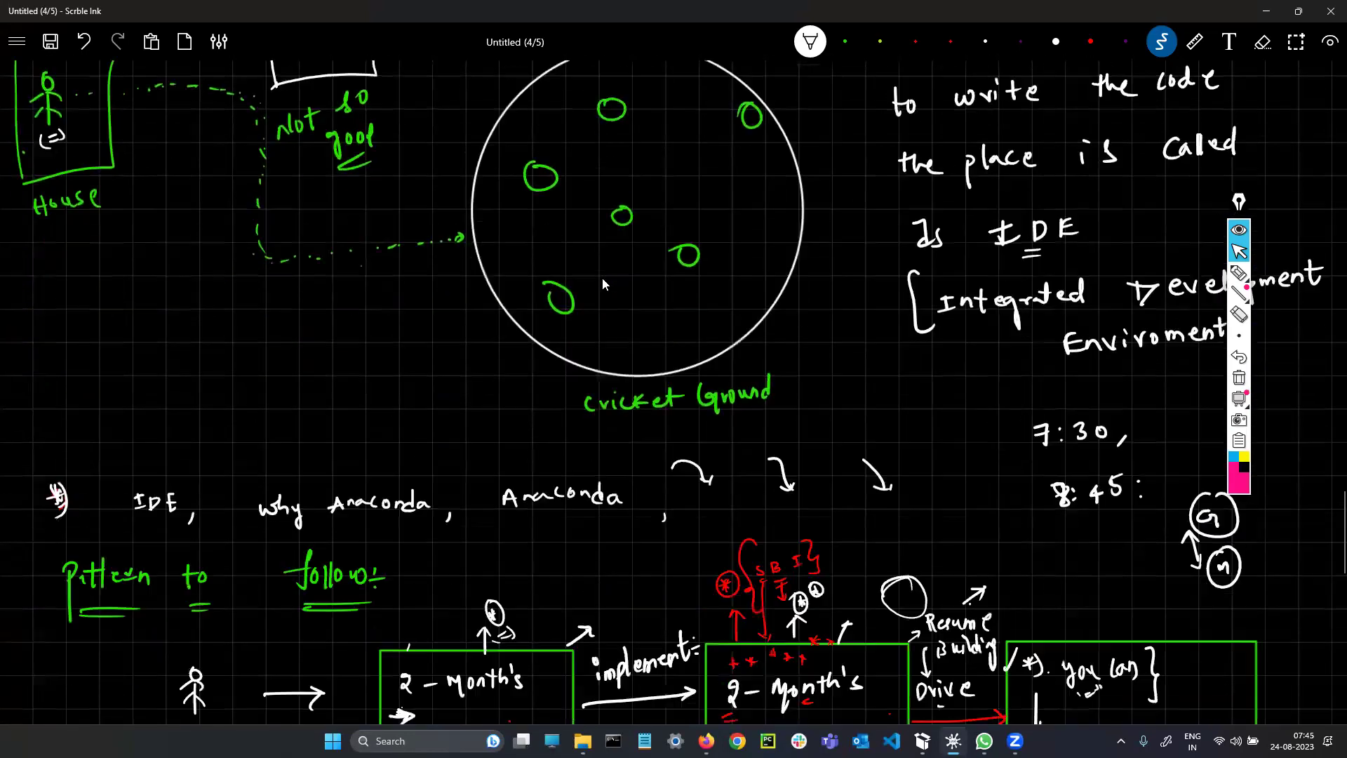
pyautogui.scroll(18, 274, 263)
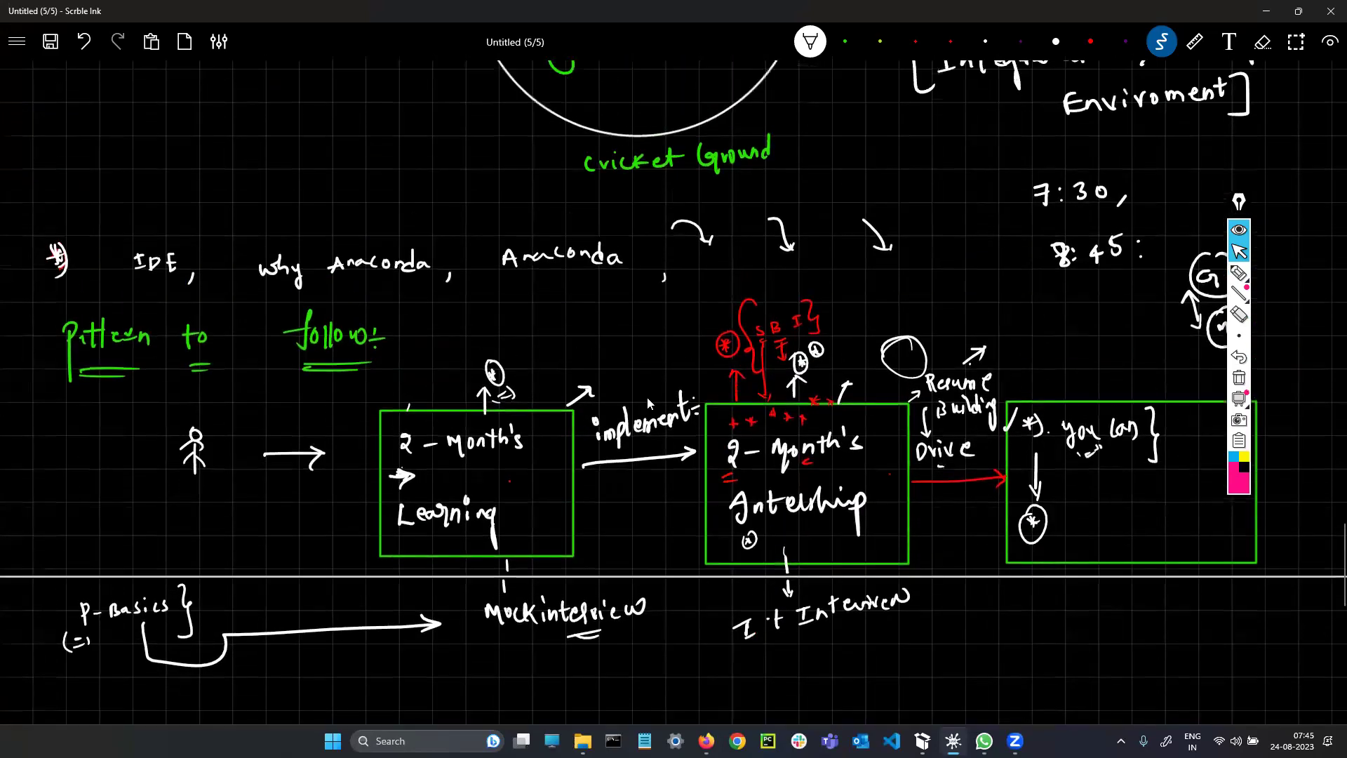
pyautogui.scroll(8, 241, 389)
pyautogui.scroll(-7, 649, 515)
pyautogui.scroll(-10, 325, 313)
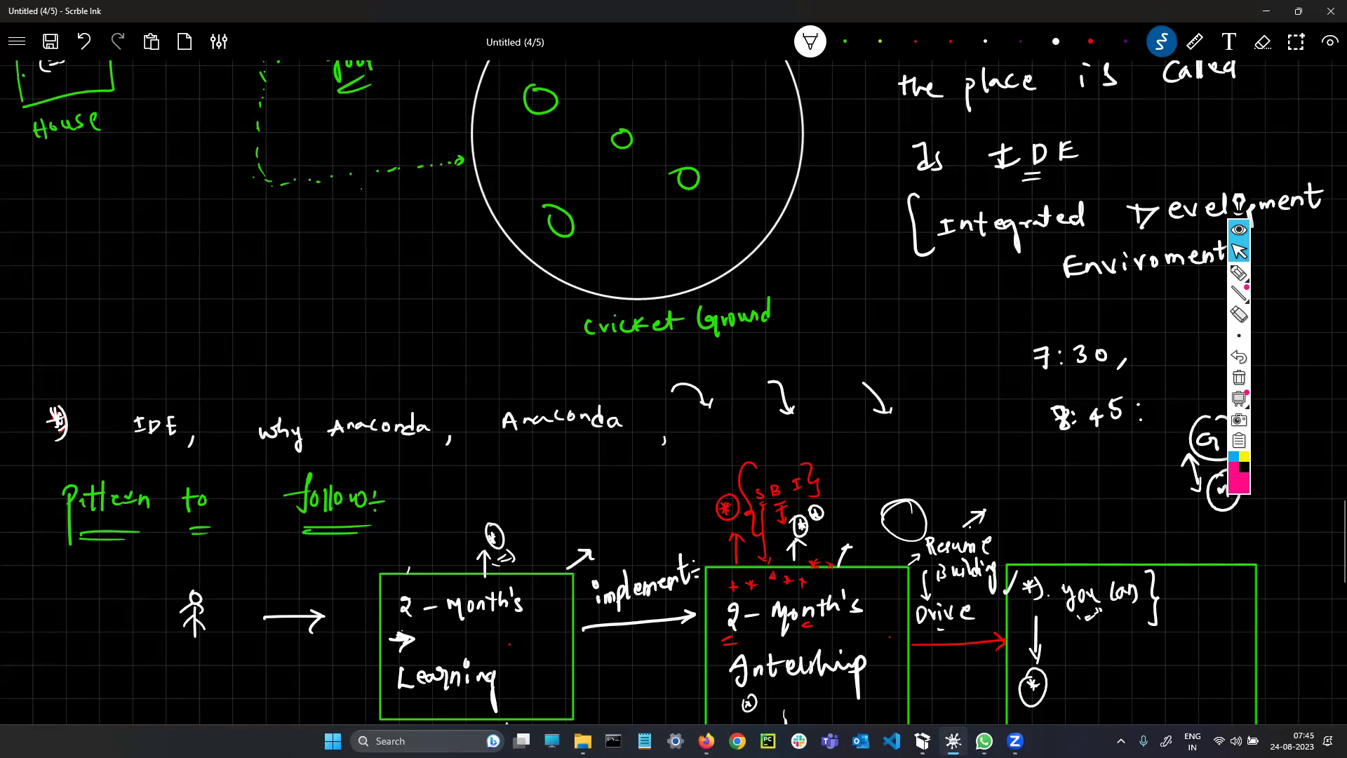
pyautogui.scroll(-15, 715, 272)
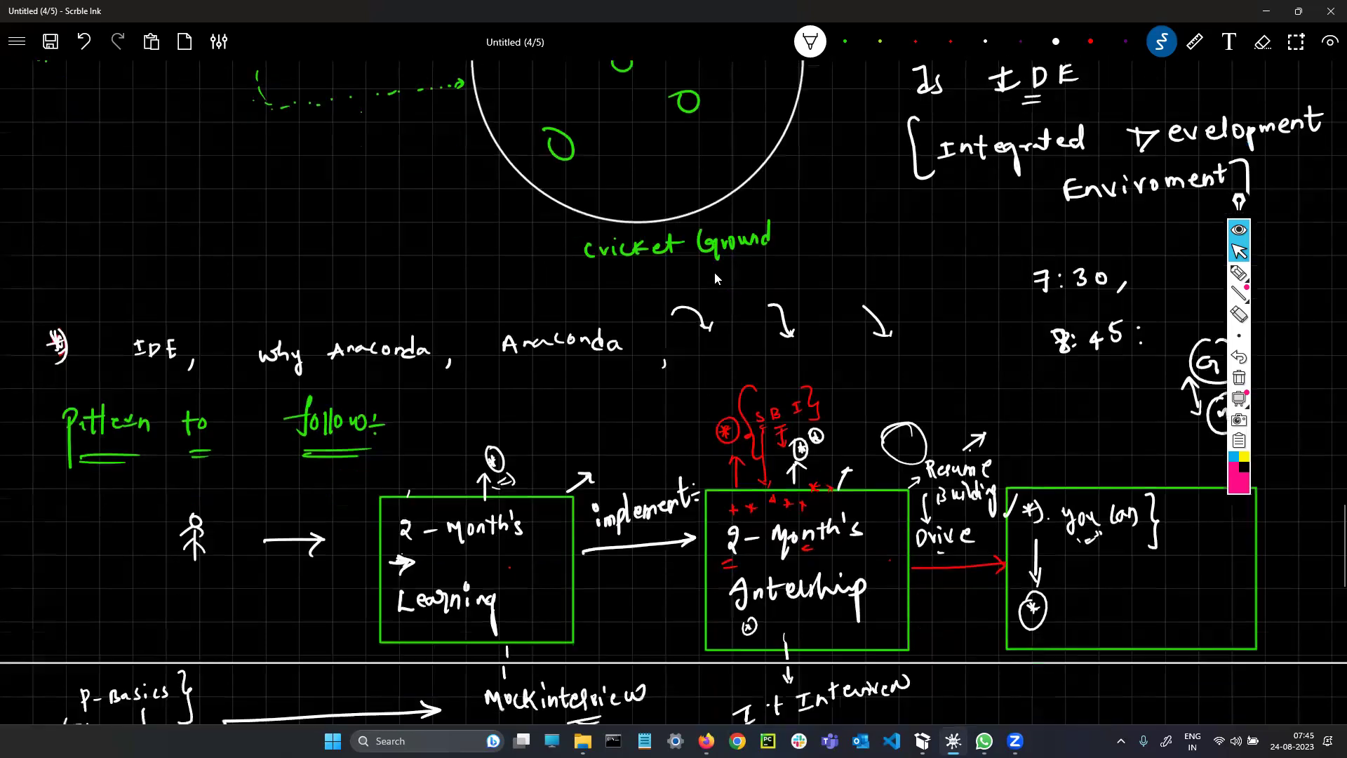
pyautogui.scroll(2, 715, 272)
pyautogui.scroll(-4, 714, 272)
pyautogui.scroll(8, 708, 287)
pyautogui.scroll(5, 100, 323)
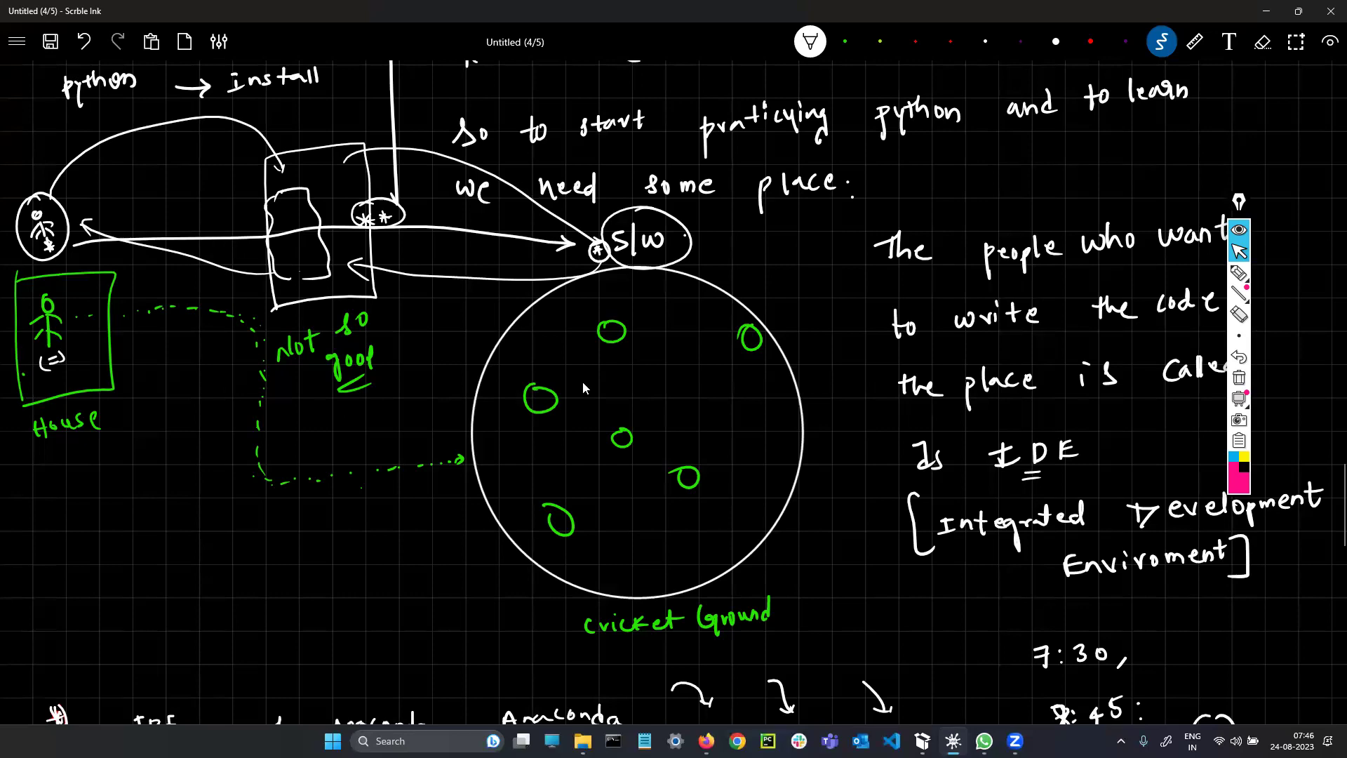
pyautogui.scroll(-3, 583, 382)
pyautogui.scroll(5, 590, 393)
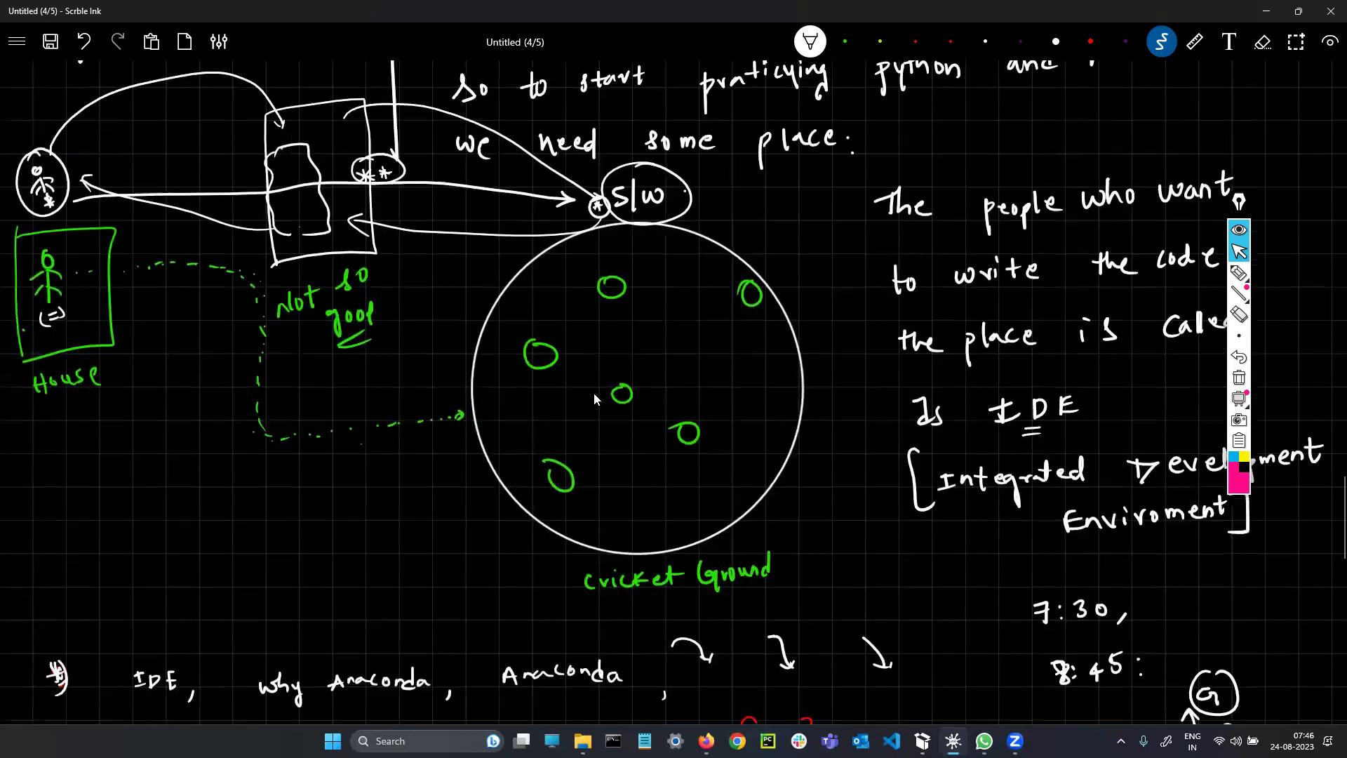
# Step: Write "Python S/W installed" in green in the empty area below the course path diagram
pyautogui.scroll(-12, 595, 393)
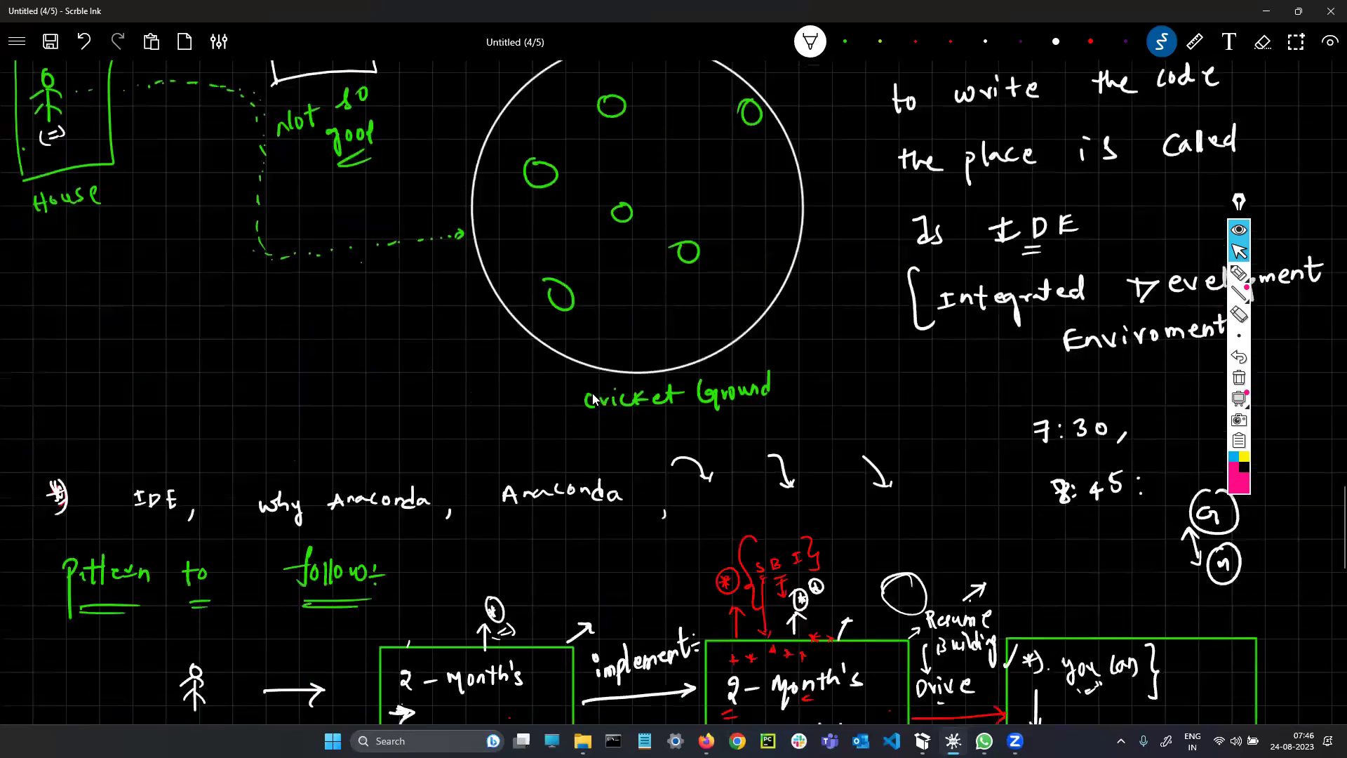
pyautogui.scroll(-10, 594, 398)
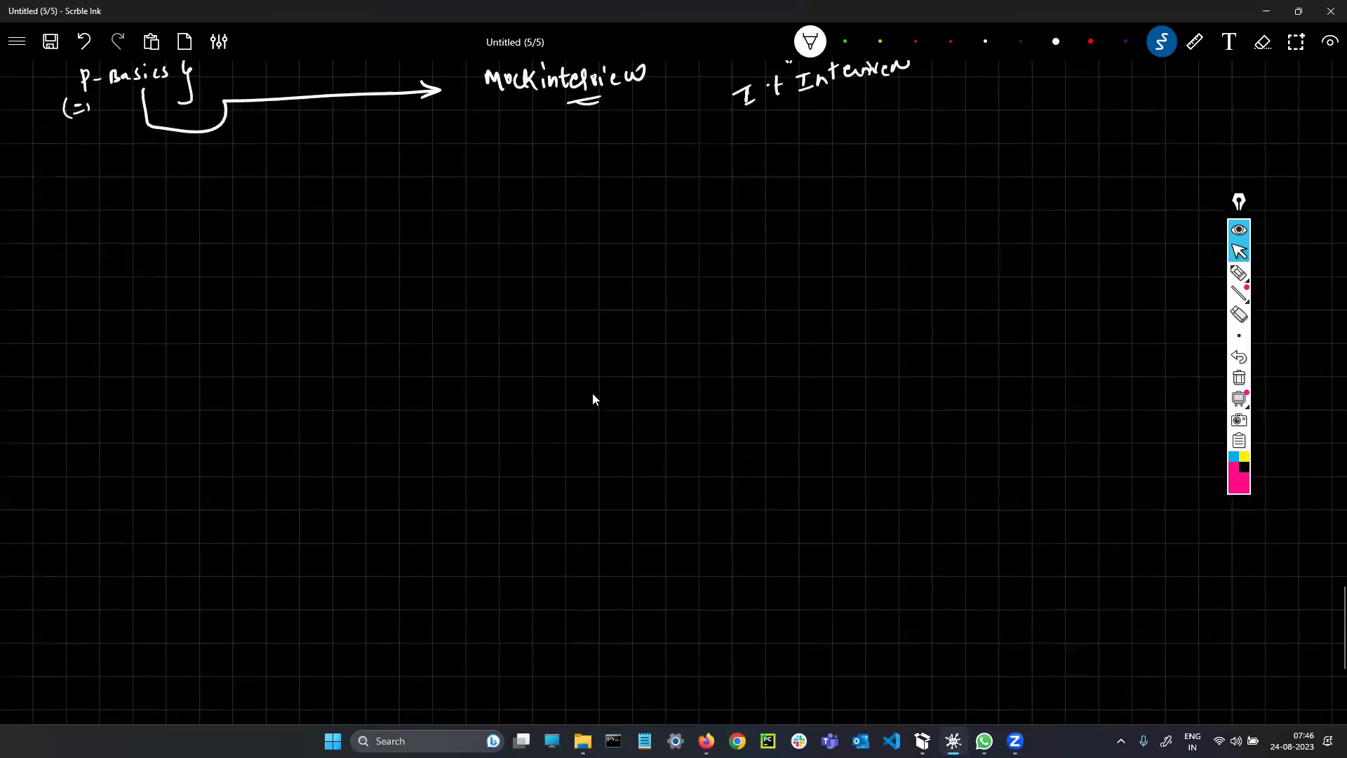
pyautogui.press('2')
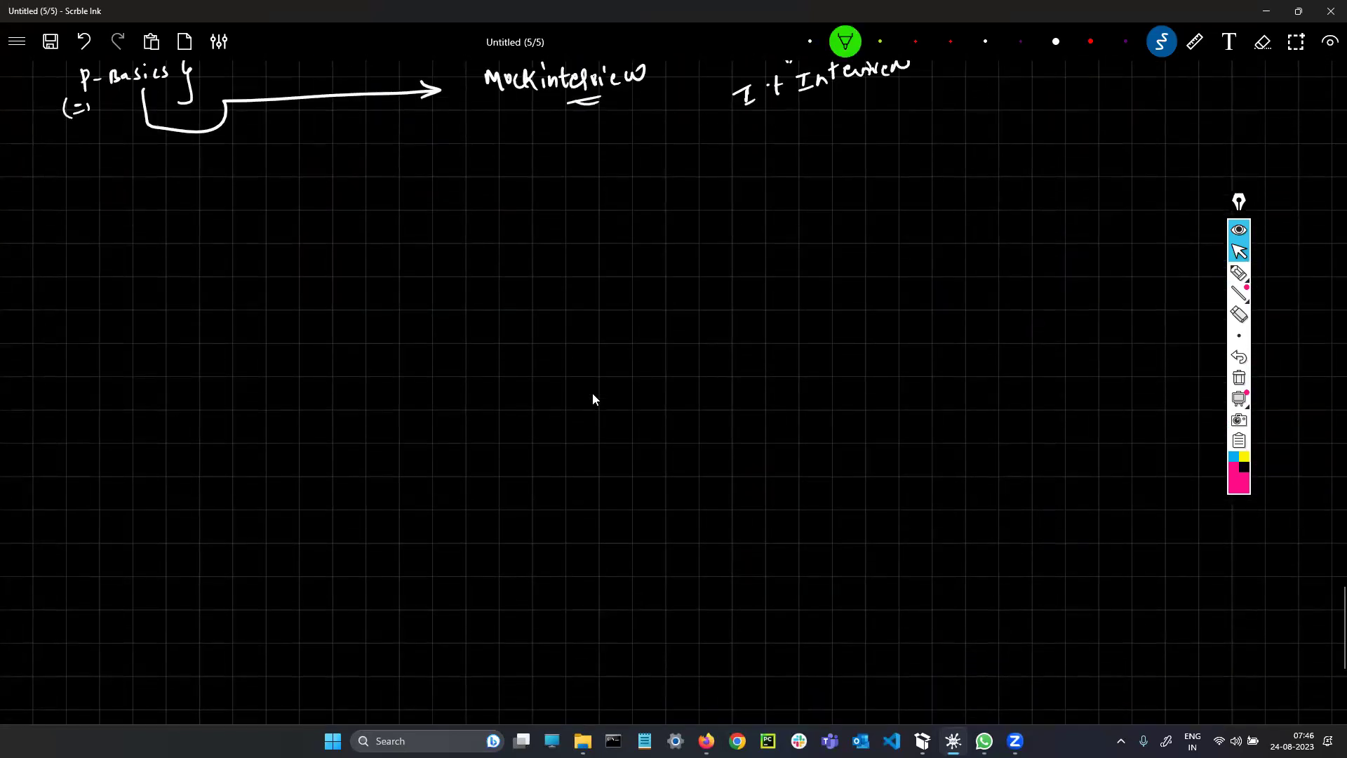
pyautogui.moveTo(96, 200)
pyautogui.mouseDown()
pyautogui.moveTo(96, 238)
pyautogui.moveTo(96, 216)
pyautogui.mouseUp()
pyautogui.moveTo(110, 205); pyautogui.dragTo(114, 234)
pyautogui.moveTo(128, 197); pyautogui.dragTo(127, 216)
pyautogui.moveTo(144, 205); pyautogui.dragTo(221, 226)
pyautogui.moveTo(235, 201)
pyautogui.mouseDown()
pyautogui.moveTo(310, 216)
pyautogui.moveTo(314, 191)
pyautogui.mouseUp()
pyautogui.moveTo(324, 209); pyautogui.dragTo(336, 210)
pyautogui.moveTo(344, 198); pyautogui.dragTo(356, 210)
pyautogui.moveTo(377, 202); pyautogui.dragTo(384, 212)
pyautogui.moveTo(390, 182)
pyautogui.mouseDown()
pyautogui.moveTo(388, 210)
pyautogui.moveTo(414, 209)
pyautogui.mouseUp()
pyautogui.moveTo(426, 178); pyautogui.dragTo(420, 205)
# Step: Double-underline the words "Python", "S/W" and "installed", and end the line with a colon and a check mark
pyautogui.moveTo(107, 243); pyautogui.dragTo(230, 237)
pyautogui.moveTo(194, 249); pyautogui.dragTo(237, 245)
pyautogui.moveTo(344, 234)
pyautogui.mouseDown()
pyautogui.moveTo(424, 233)
pyautogui.moveTo(500, 191)
pyautogui.mouseUp()
pyautogui.click(461, 199)
pyautogui.click(461, 213)
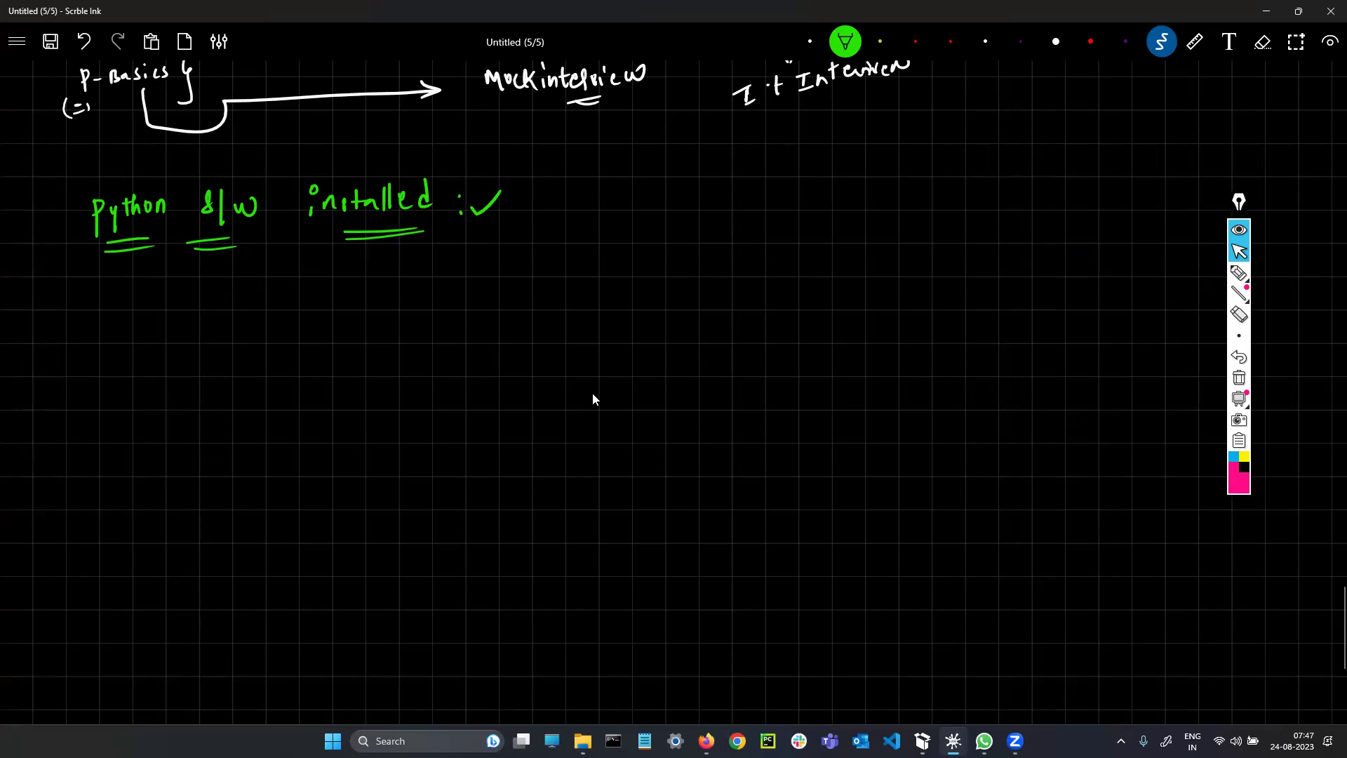
# Step: Write "After installing S/W" in green below the "Python S/W installed" line
pyautogui.moveTo(106, 302); pyautogui.dragTo(115, 313)
pyautogui.moveTo(103, 304)
pyautogui.mouseDown()
pyautogui.moveTo(129, 317)
pyautogui.moveTo(136, 301)
pyautogui.mouseUp()
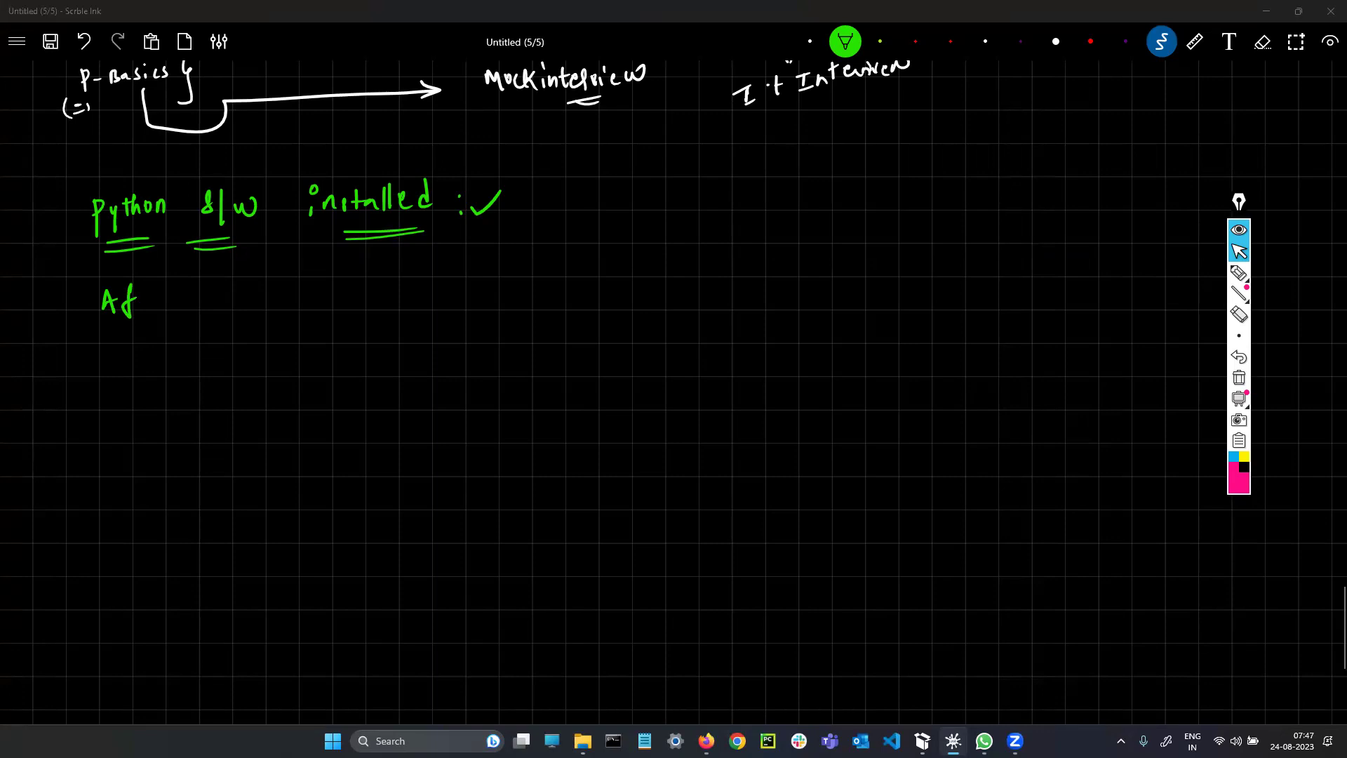
pyautogui.moveTo(148, 289); pyautogui.dragTo(155, 311)
pyautogui.moveTo(141, 301); pyautogui.dragTo(185, 316)
pyautogui.moveTo(210, 291)
pyautogui.mouseDown()
pyautogui.moveTo(212, 305)
pyautogui.moveTo(212, 287)
pyautogui.mouseUp()
pyautogui.moveTo(218, 296)
pyautogui.mouseDown()
pyautogui.moveTo(312, 303)
pyautogui.moveTo(301, 329)
pyautogui.mouseUp()
pyautogui.moveTo(382, 281); pyautogui.dragTo(369, 306)
pyautogui.moveTo(394, 279)
pyautogui.mouseDown()
pyautogui.moveTo(390, 309)
pyautogui.moveTo(425, 297)
pyautogui.mouseUp()
# Step: Draw a green vertical divider after "After installing S/W" and write "Select IDE" beyond it
pyautogui.moveTo(465, 247); pyautogui.dragTo(457, 400)
pyautogui.moveTo(495, 271)
pyautogui.mouseDown()
pyautogui.moveTo(484, 290)
pyautogui.moveTo(518, 291)
pyautogui.mouseUp()
pyautogui.moveTo(525, 261)
pyautogui.mouseDown()
pyautogui.moveTo(522, 294)
pyautogui.moveTo(537, 283)
pyautogui.mouseUp()
pyautogui.moveTo(551, 271)
pyautogui.mouseDown()
pyautogui.moveTo(544, 285)
pyautogui.moveTo(557, 284)
pyautogui.mouseUp()
pyautogui.moveTo(549, 271); pyautogui.dragTo(661, 256)
pyautogui.moveTo(652, 258); pyautogui.dragTo(652, 271)
pyautogui.moveTo(666, 257); pyautogui.dragTo(674, 268)
pyautogui.moveTo(690, 252); pyautogui.dragTo(682, 275)
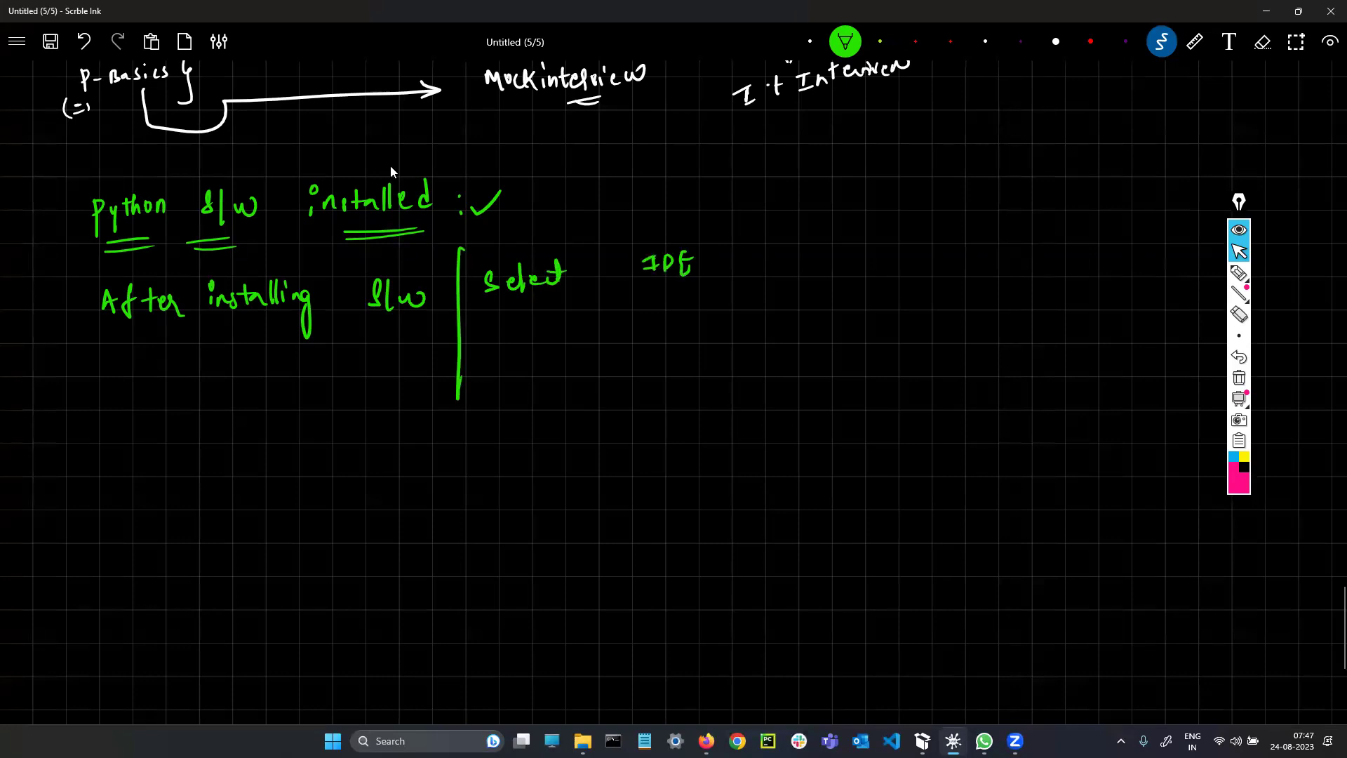
# Step: Continue the "Select IDE" line with "to write the python code" in green
pyautogui.moveTo(749, 254); pyautogui.dragTo(752, 278)
pyautogui.moveTo(751, 261); pyautogui.dragTo(759, 265)
pyautogui.moveTo(795, 259); pyautogui.dragTo(817, 254)
pyautogui.moveTo(821, 264)
pyautogui.mouseDown()
pyautogui.moveTo(832, 253)
pyautogui.moveTo(849, 265)
pyautogui.moveTo(857, 247)
pyautogui.mouseUp()
pyautogui.moveTo(851, 254)
pyautogui.mouseDown()
pyautogui.moveTo(852, 265)
pyautogui.moveTo(868, 257)
pyautogui.mouseUp()
pyautogui.moveTo(895, 254)
pyautogui.mouseDown()
pyautogui.moveTo(913, 240)
pyautogui.moveTo(917, 259)
pyautogui.mouseUp()
pyautogui.moveTo(916, 258); pyautogui.dragTo(963, 272)
pyautogui.moveTo(962, 249); pyautogui.dragTo(976, 254)
pyautogui.moveTo(984, 246); pyautogui.dragTo(1000, 258)
pyautogui.moveTo(1004, 242)
pyautogui.mouseDown()
pyautogui.moveTo(1019, 258)
pyautogui.moveTo(1064, 254)
pyautogui.mouseUp()
pyautogui.moveTo(1078, 245); pyautogui.dragTo(1089, 252)
pyautogui.moveTo(1095, 223); pyautogui.dragTo(1096, 252)
pyautogui.moveTo(1103, 244)
pyautogui.mouseDown()
pyautogui.moveTo(1113, 236)
pyautogui.moveTo(1111, 258)
pyautogui.mouseUp()
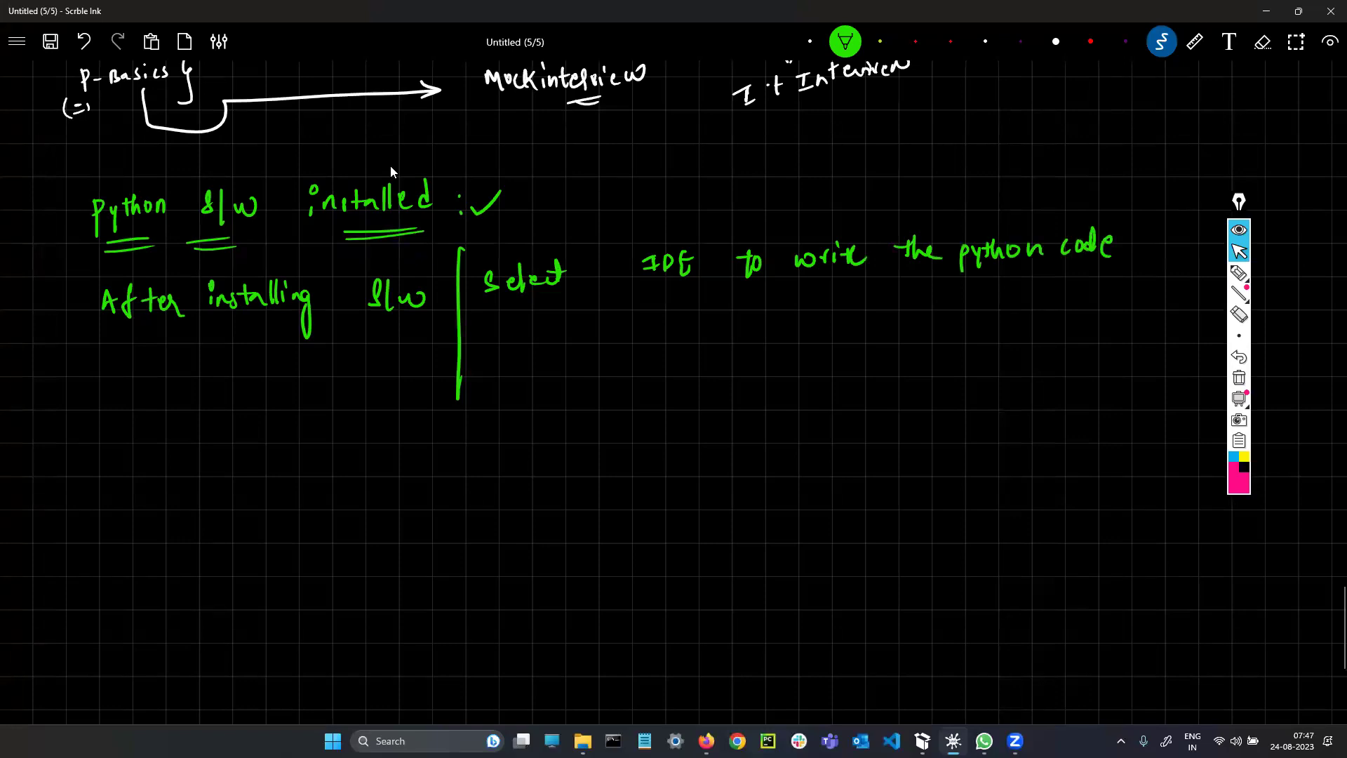
# Step: Double-underline "IDE" in the new line and draw a white downward arrow beneath it
pyautogui.moveTo(650, 288); pyautogui.dragTo(672, 284)
pyautogui.moveTo(651, 293); pyautogui.dragTo(674, 290)
pyautogui.click(810, 41)
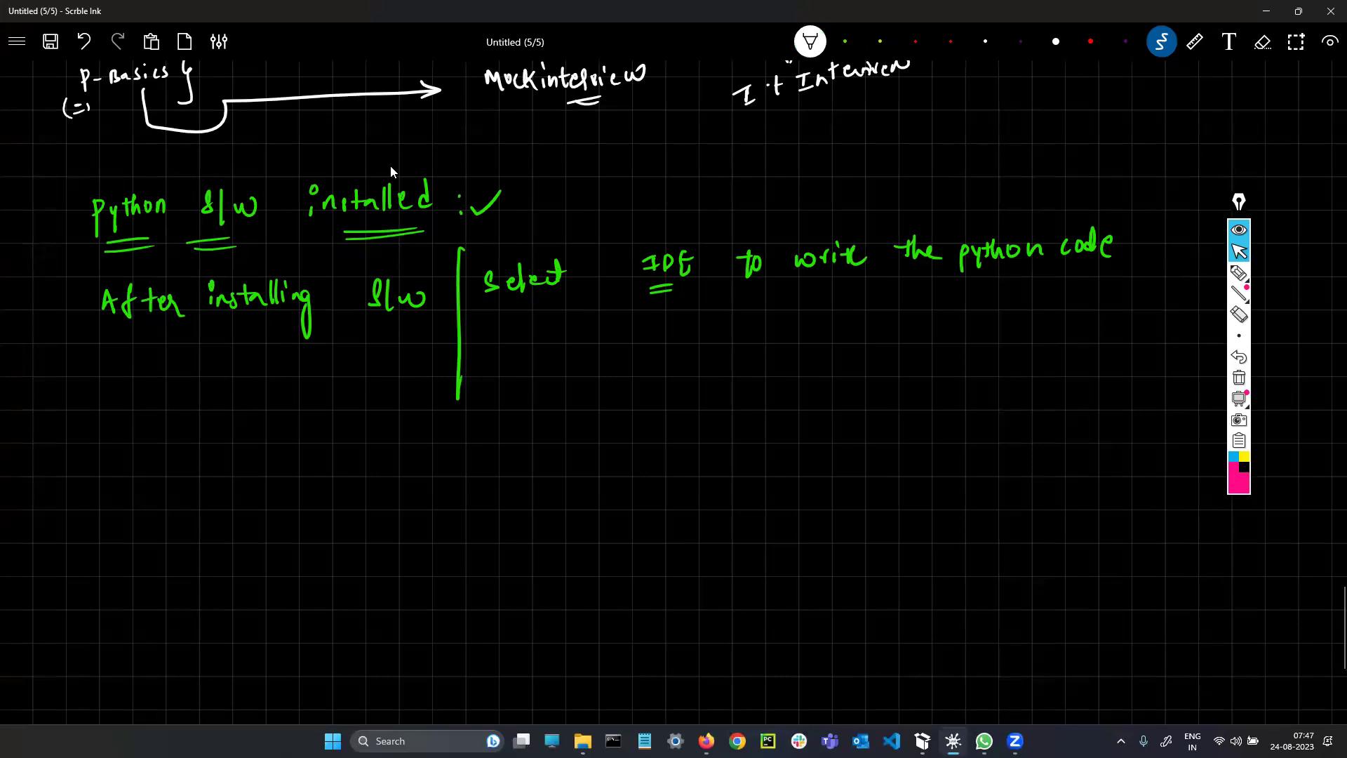
pyautogui.moveTo(662, 296); pyautogui.dragTo(661, 322)
pyautogui.moveTo(653, 316); pyautogui.dragTo(665, 315)
# Step: Brace the two green lines in white with a long downward arrow to an underlined "IDE", and draw a diagonal line from "S/W" to "After"
pyautogui.moveTo(77, 191)
pyautogui.mouseDown()
pyautogui.moveTo(64, 200)
pyautogui.moveTo(84, 278)
pyautogui.moveTo(69, 398)
pyautogui.mouseUp()
pyautogui.moveTo(59, 384)
pyautogui.mouseDown()
pyautogui.moveTo(81, 385)
pyautogui.moveTo(51, 452)
pyautogui.moveTo(89, 447)
pyautogui.moveTo(90, 429)
pyautogui.mouseUp()
pyautogui.moveTo(69, 456); pyautogui.dragTo(94, 453)
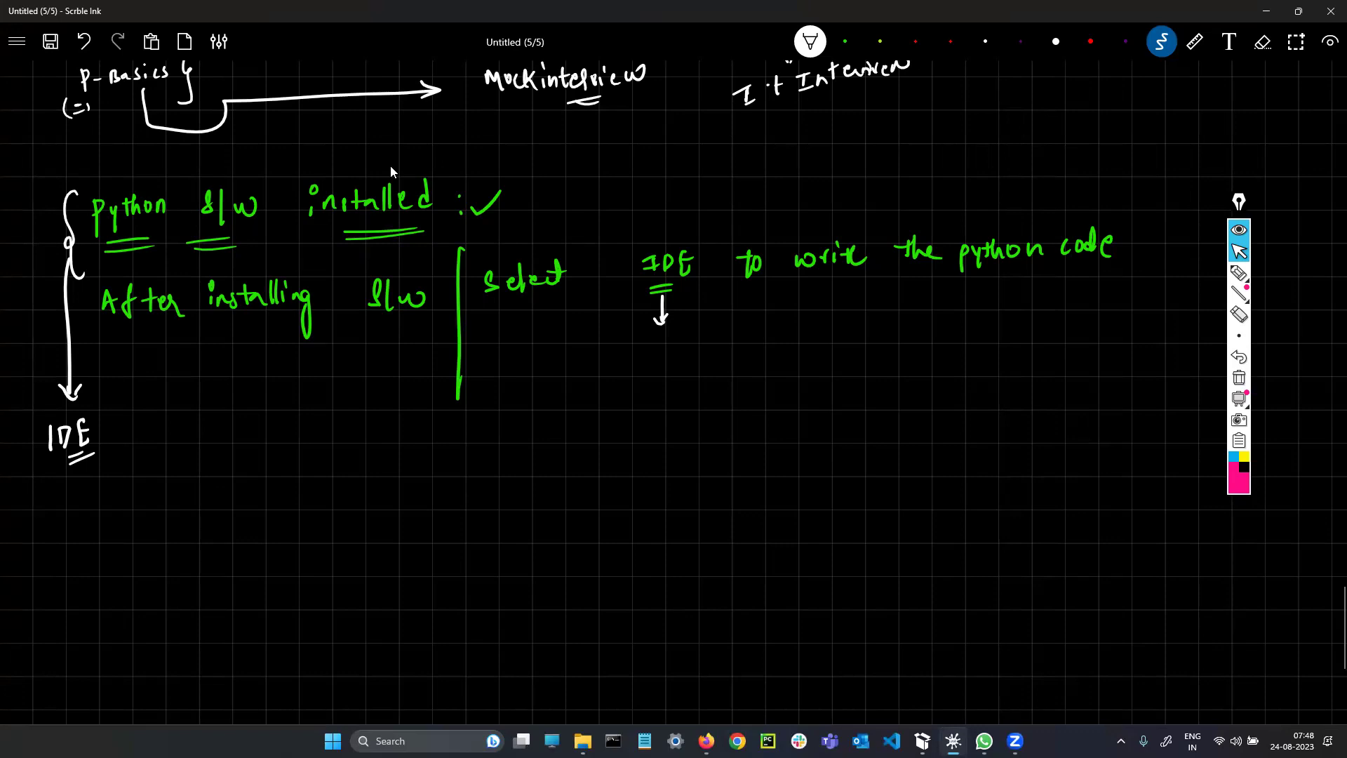
pyautogui.moveTo(58, 459); pyautogui.dragTo(42, 471)
pyautogui.moveTo(219, 223); pyautogui.dragTo(129, 282)
# Step: Open a Command Prompt window and start the Python interpreter with the python command
pyautogui.click(472, 740)
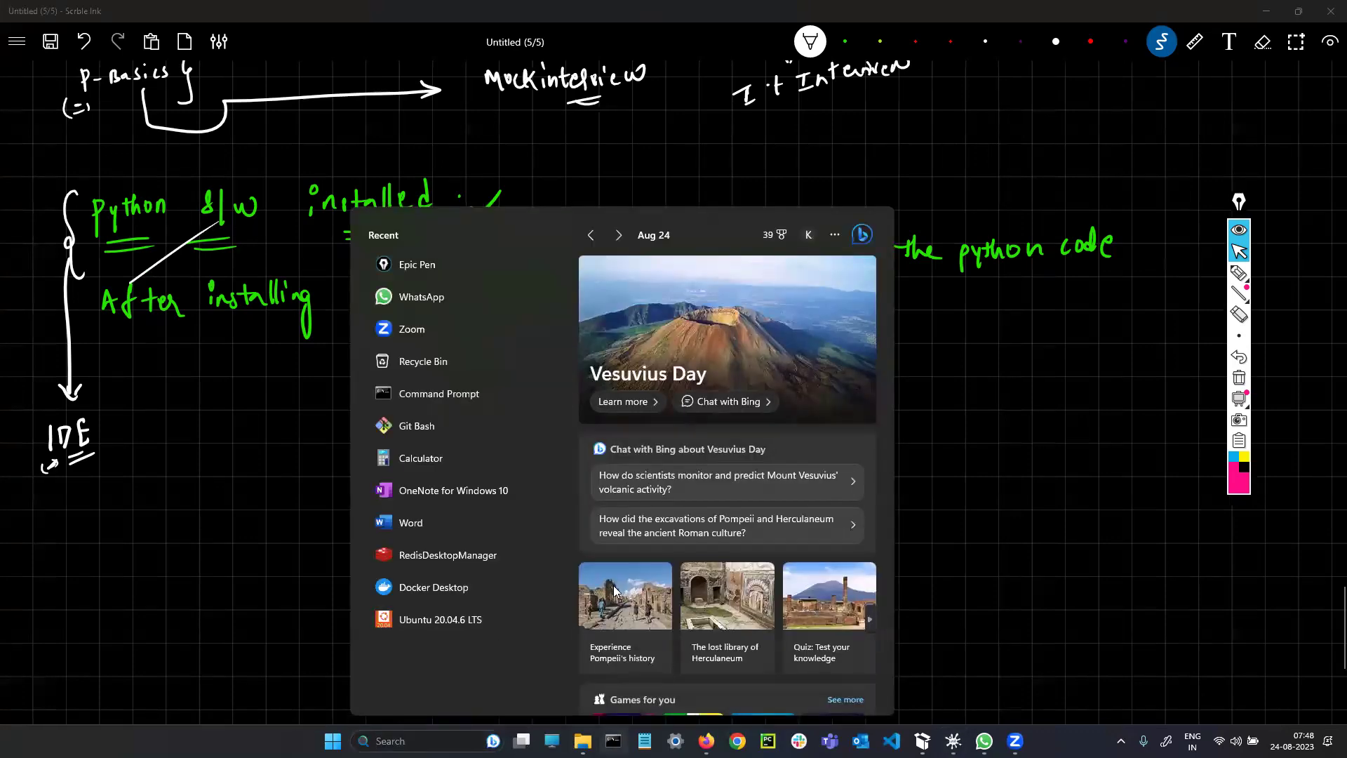
pyautogui.click(421, 741)
pyautogui.click(613, 741)
pyautogui.write('python')
pyautogui.press('Return')
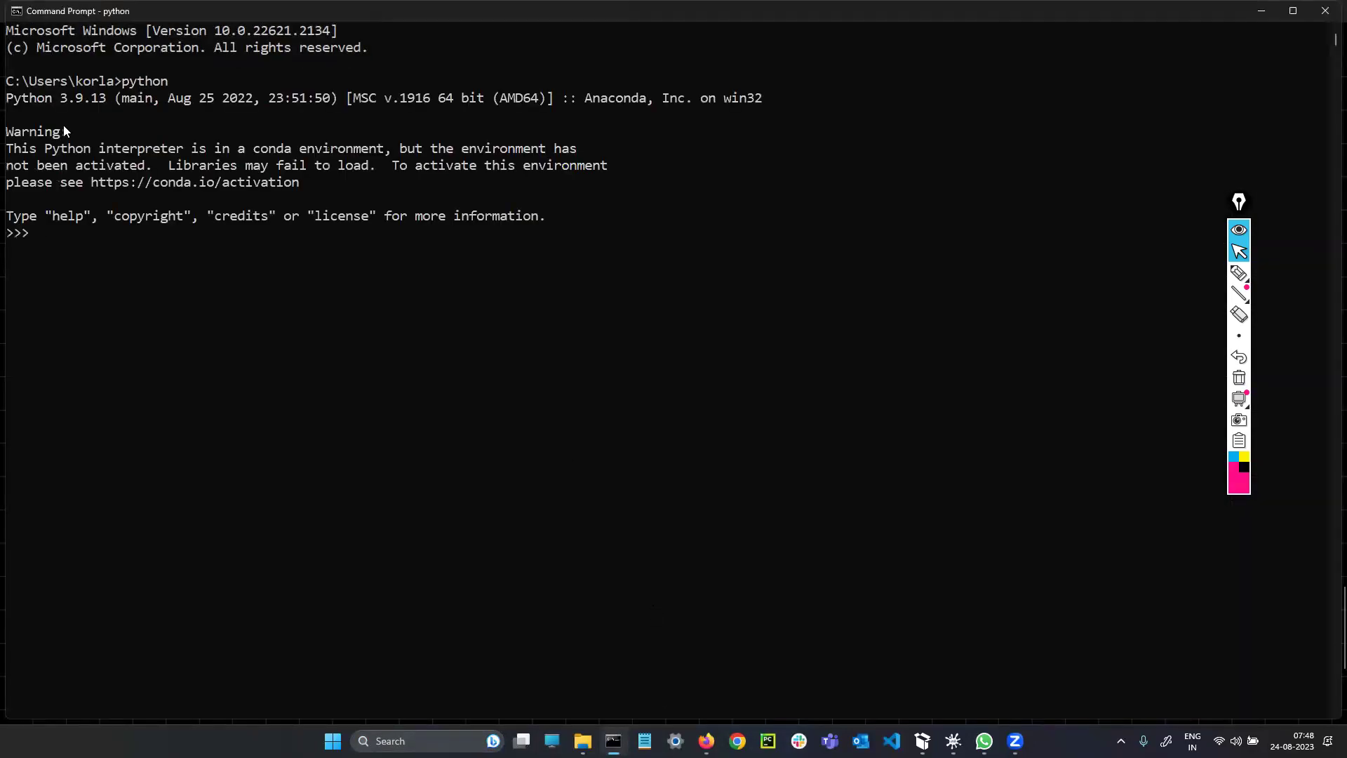
# Step: Highlight the Python version line and the >>> prompt in the Command Prompt
pyautogui.moveTo(51, 97); pyautogui.dragTo(772, 98)
pyautogui.click(240, 252)
pyautogui.moveTo(7, 233); pyautogui.dragTo(160, 235)
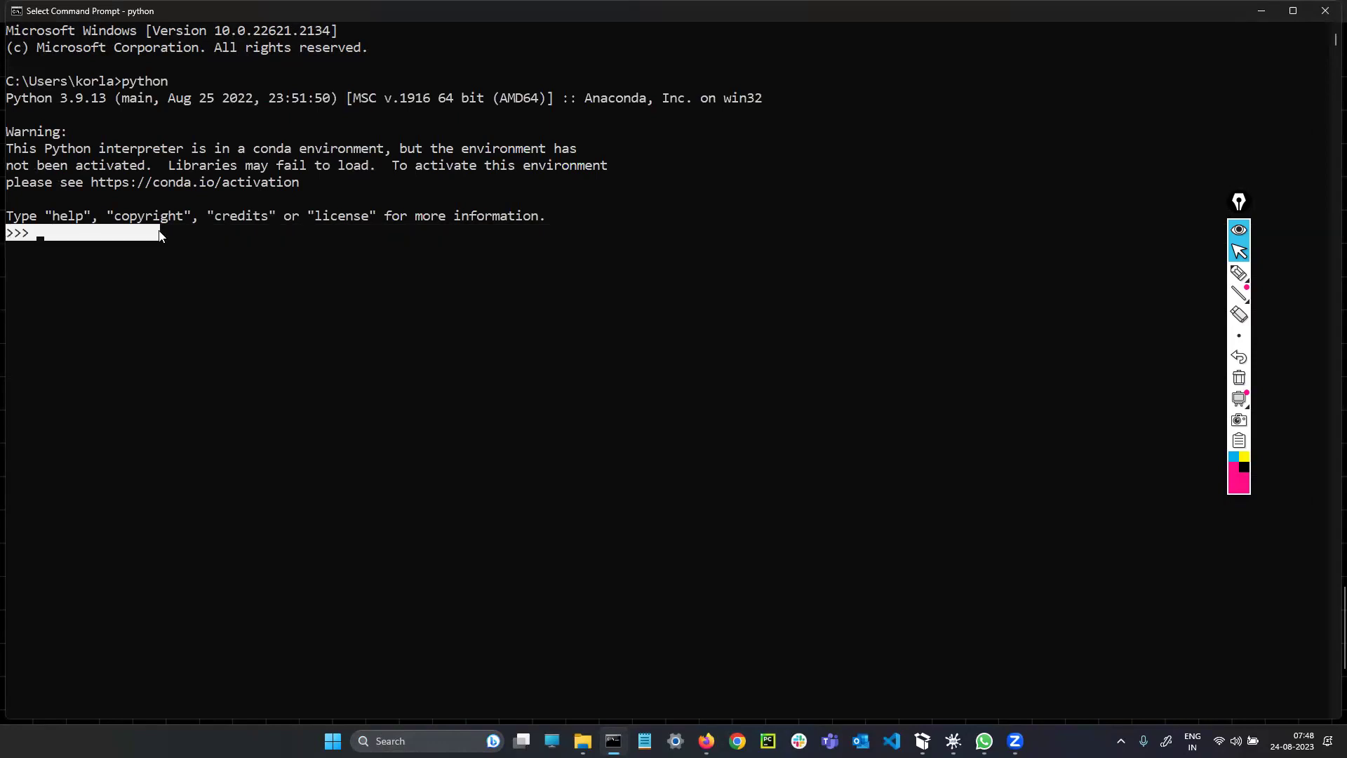
pyautogui.click(56, 237)
pyautogui.moveTo(6, 232); pyautogui.dragTo(51, 240)
pyautogui.click(64, 239)
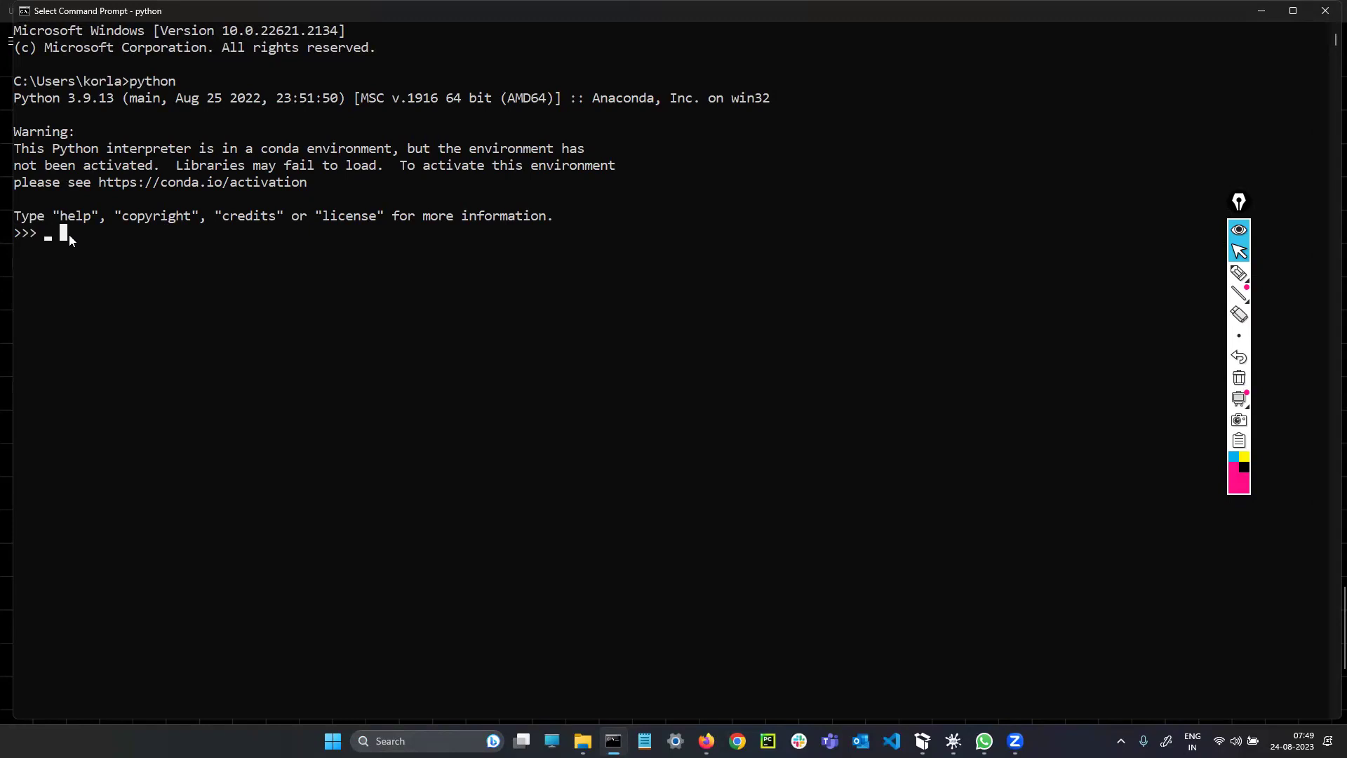
# Step: Exit the Python interpreter, highlight the earlier python command, and run pip at the command prompt
pyautogui.press('Escape')
pyautogui.press('ctrl+Break')
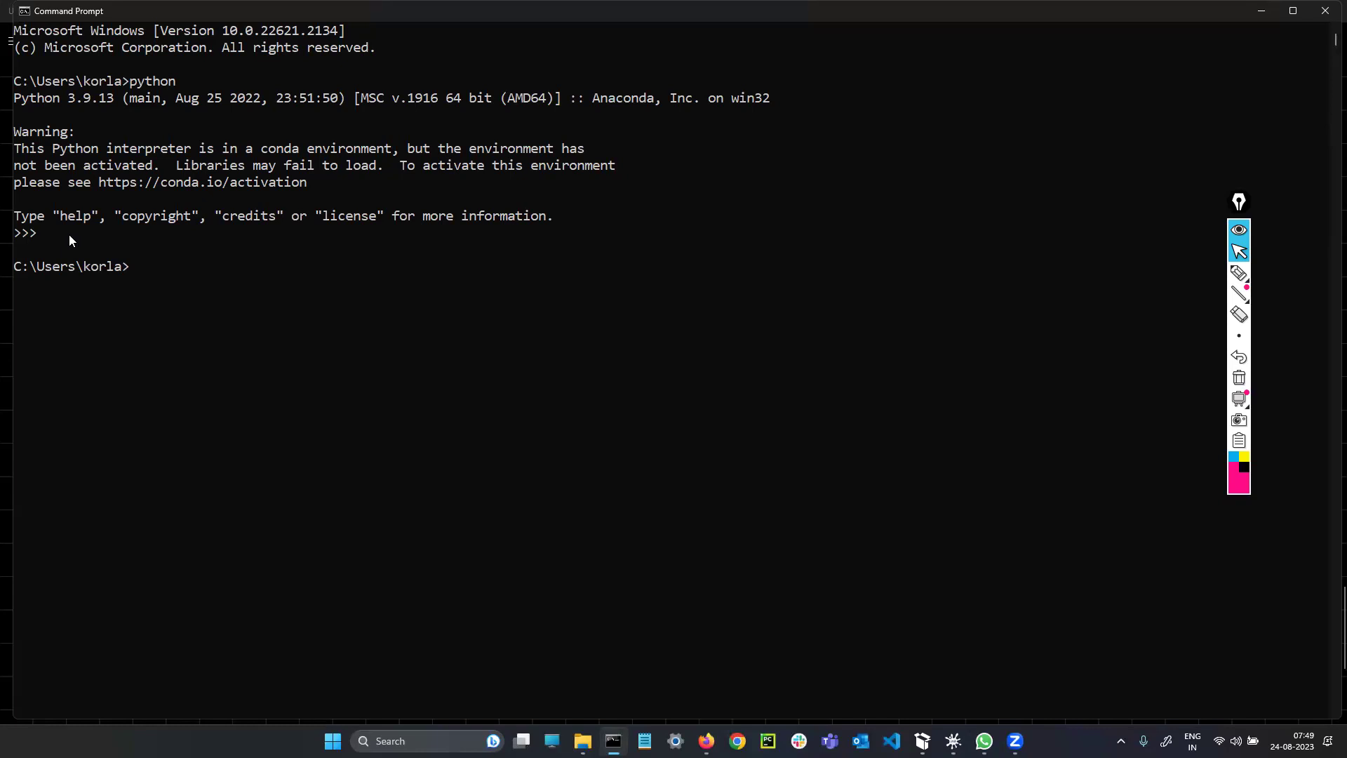
pyautogui.moveTo(130, 81); pyautogui.dragTo(190, 84)
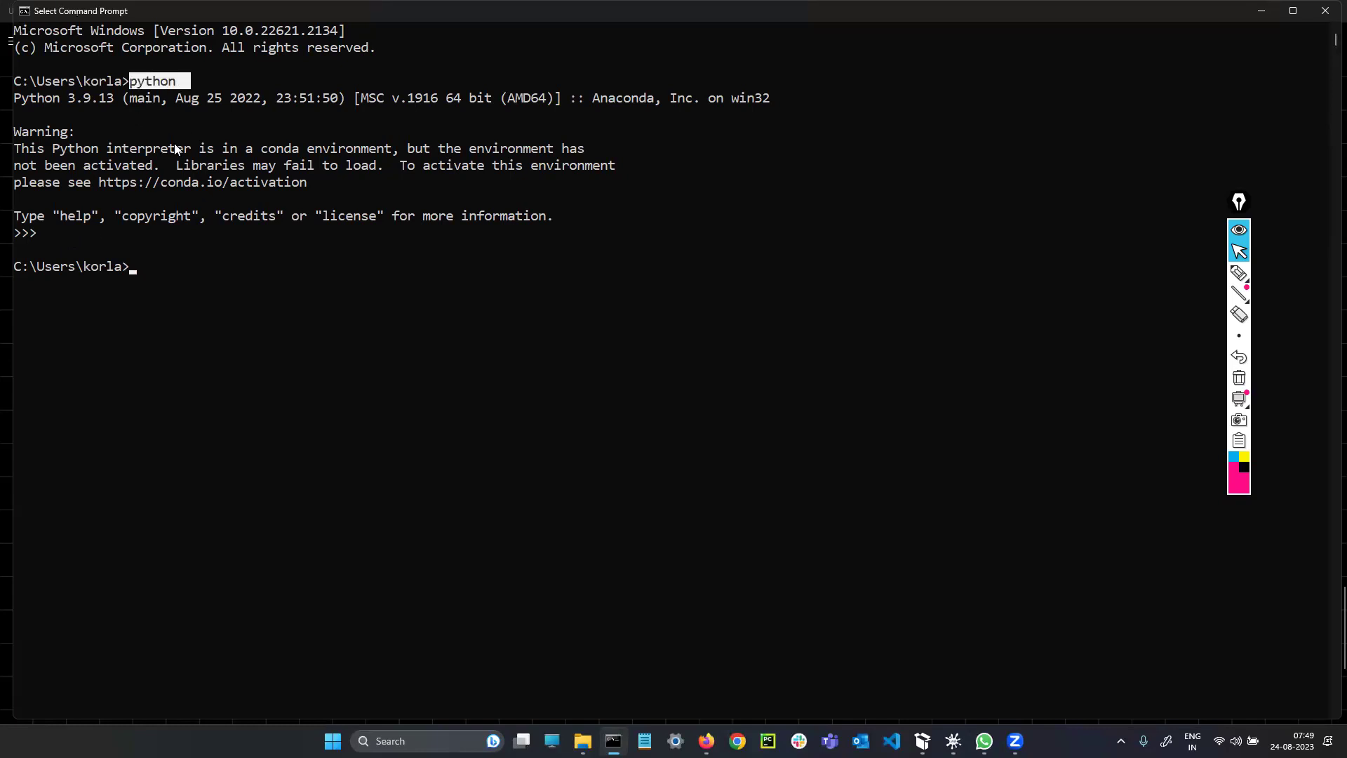
pyautogui.click(149, 272)
pyautogui.write('pip')
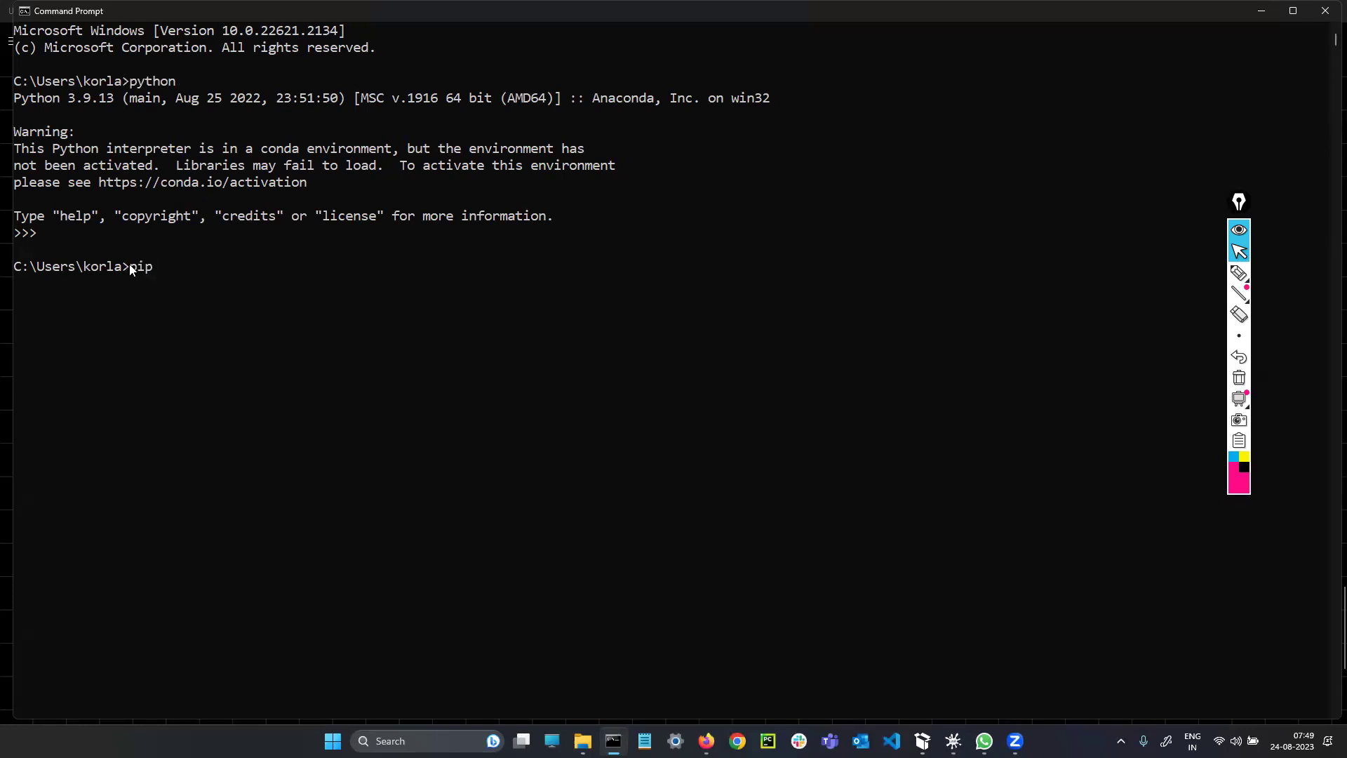
pyautogui.moveTo(345, 274); pyautogui.dragTo(352, 280)
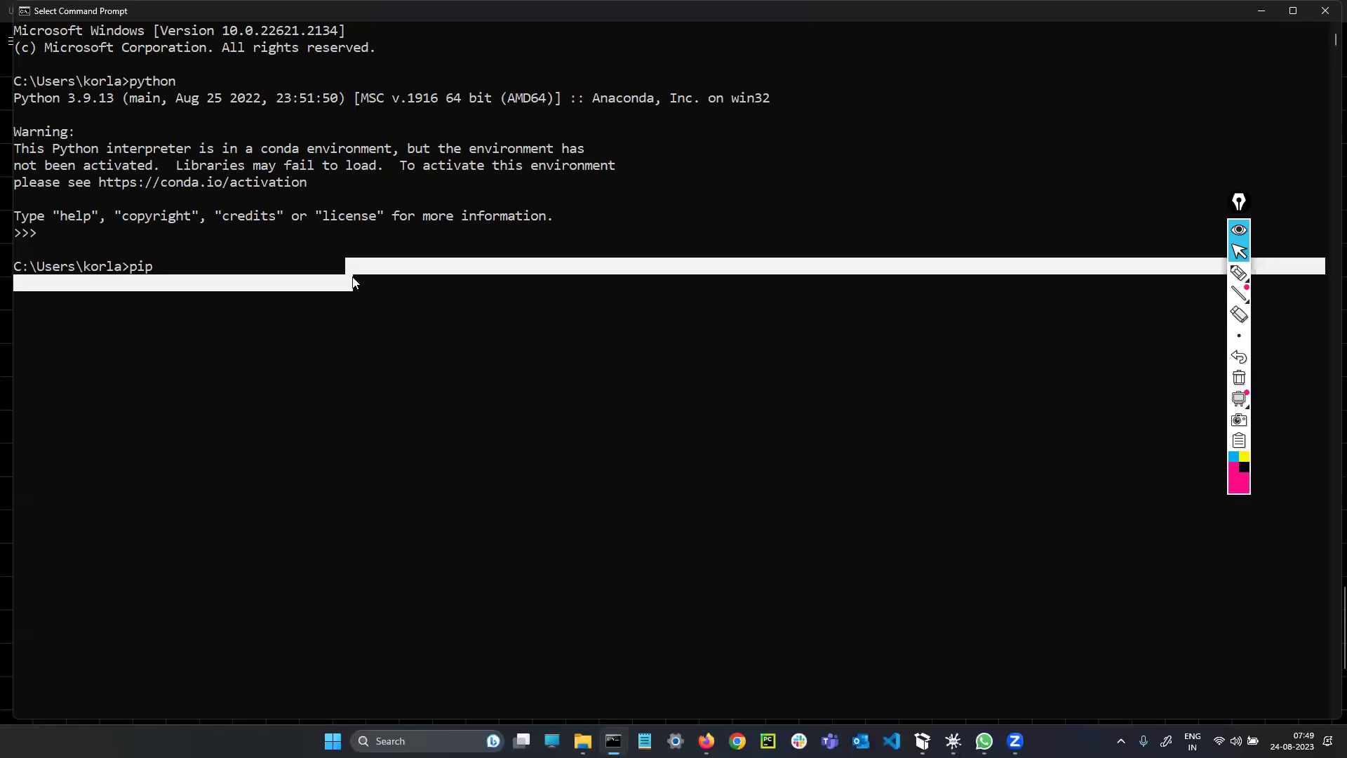
pyautogui.rightClick(353, 277)
pyautogui.press('Return')
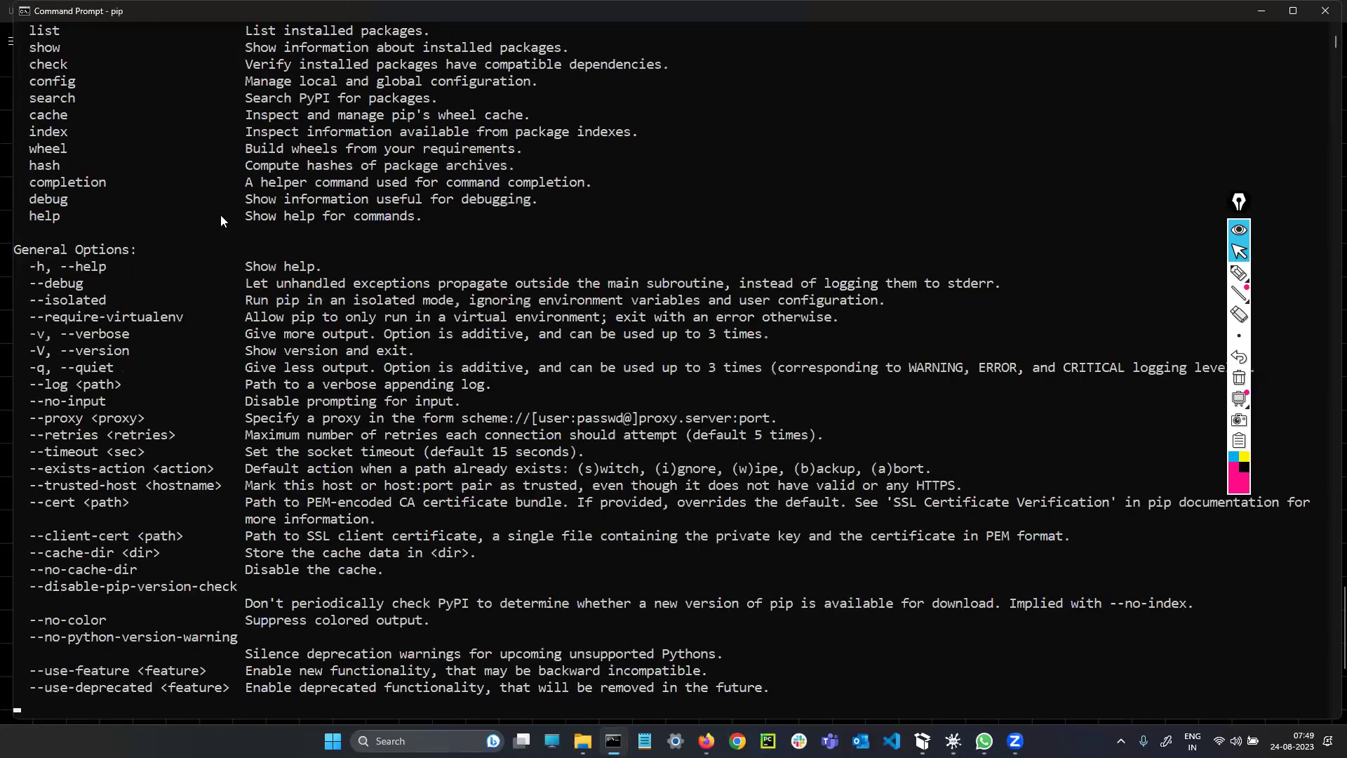
# Step: Review the pip usage text from its command list to the general options, highlighting the whole output
pyautogui.scroll(8, 205, 378)
pyautogui.scroll(4, 205, 379)
pyautogui.moveTo(14, 159); pyautogui.dragTo(407, 654)
pyautogui.scroll(-4, 402, 653)
pyautogui.moveTo(619, 597)
pyautogui.mouseDown()
pyautogui.moveTo(870, 695)
pyautogui.moveTo(887, 600)
pyautogui.mouseUp()
# Step: Handwrite "100" with two slanted underlines in pink over the pip output and clear the annotation
pyautogui.click(1238, 273)
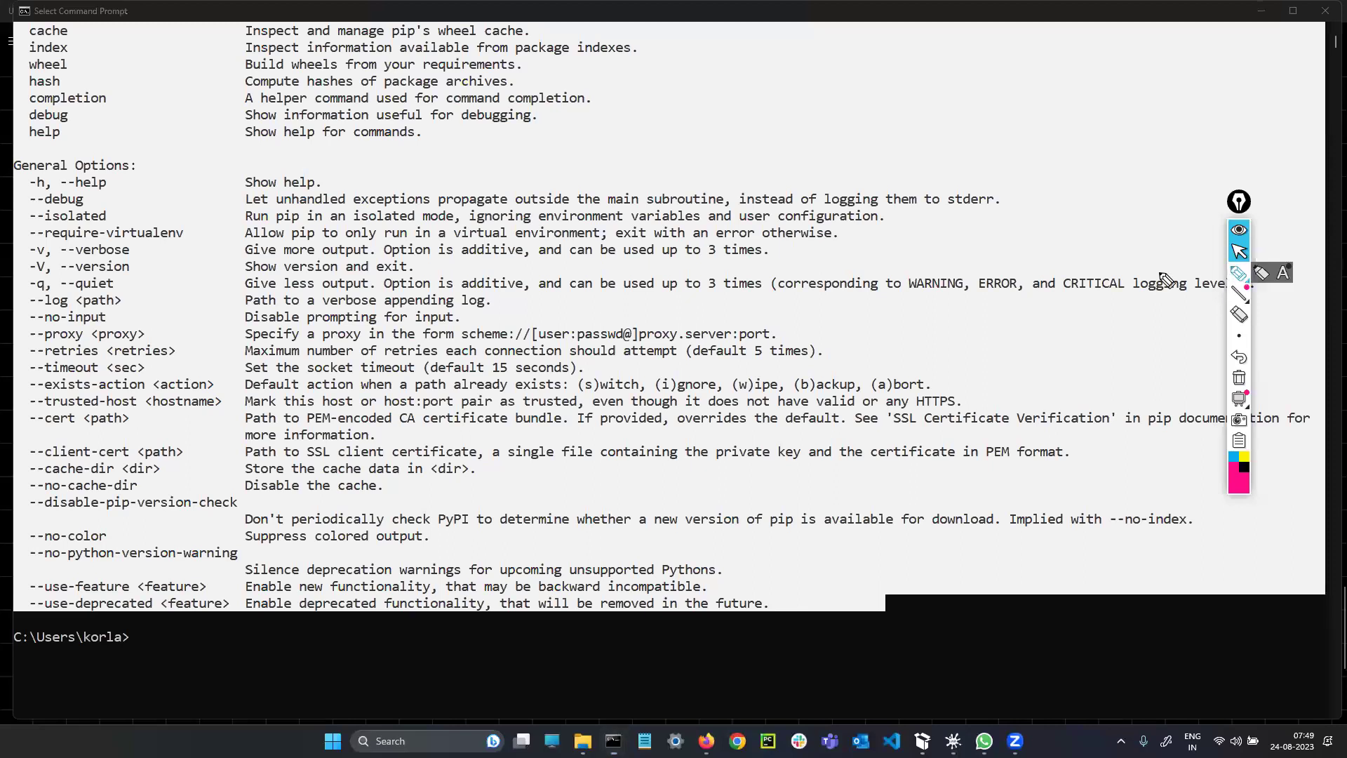
pyautogui.moveTo(560, 90); pyautogui.dragTo(577, 146)
pyautogui.moveTo(597, 76)
pyautogui.mouseDown()
pyautogui.moveTo(628, 137)
pyautogui.moveTo(600, 74)
pyautogui.mouseUp()
pyautogui.moveTo(672, 86)
pyautogui.mouseDown()
pyautogui.moveTo(684, 124)
pyautogui.moveTo(672, 84)
pyautogui.mouseUp()
pyautogui.moveTo(749, 47); pyautogui.dragTo(752, 118)
pyautogui.moveTo(526, 203); pyautogui.dragTo(1077, 129)
pyautogui.moveTo(1180, 113); pyautogui.dragTo(495, 235)
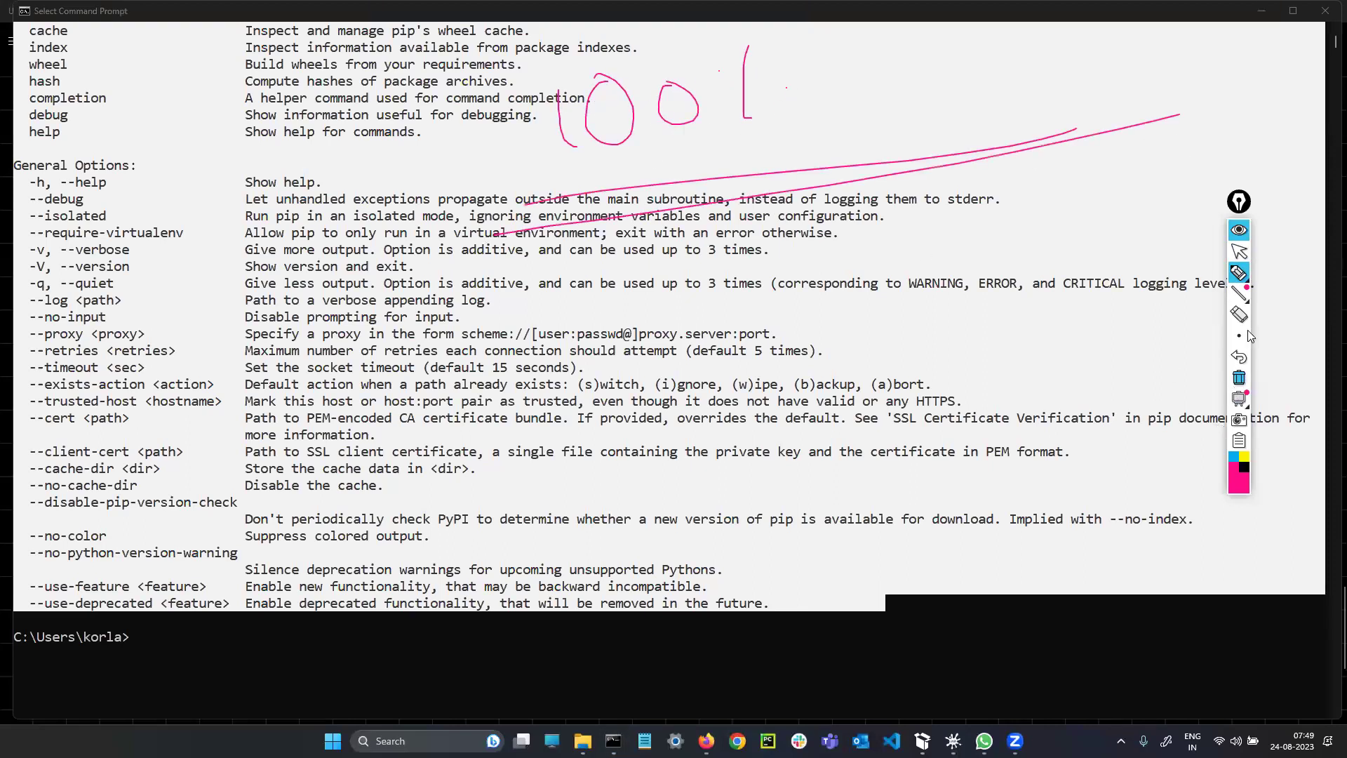
pyautogui.click(1238, 379)
pyautogui.click(1240, 252)
# Step: Highlight the python and pip commands in the output and close the Command Prompt
pyautogui.scroll(9, 389, 441)
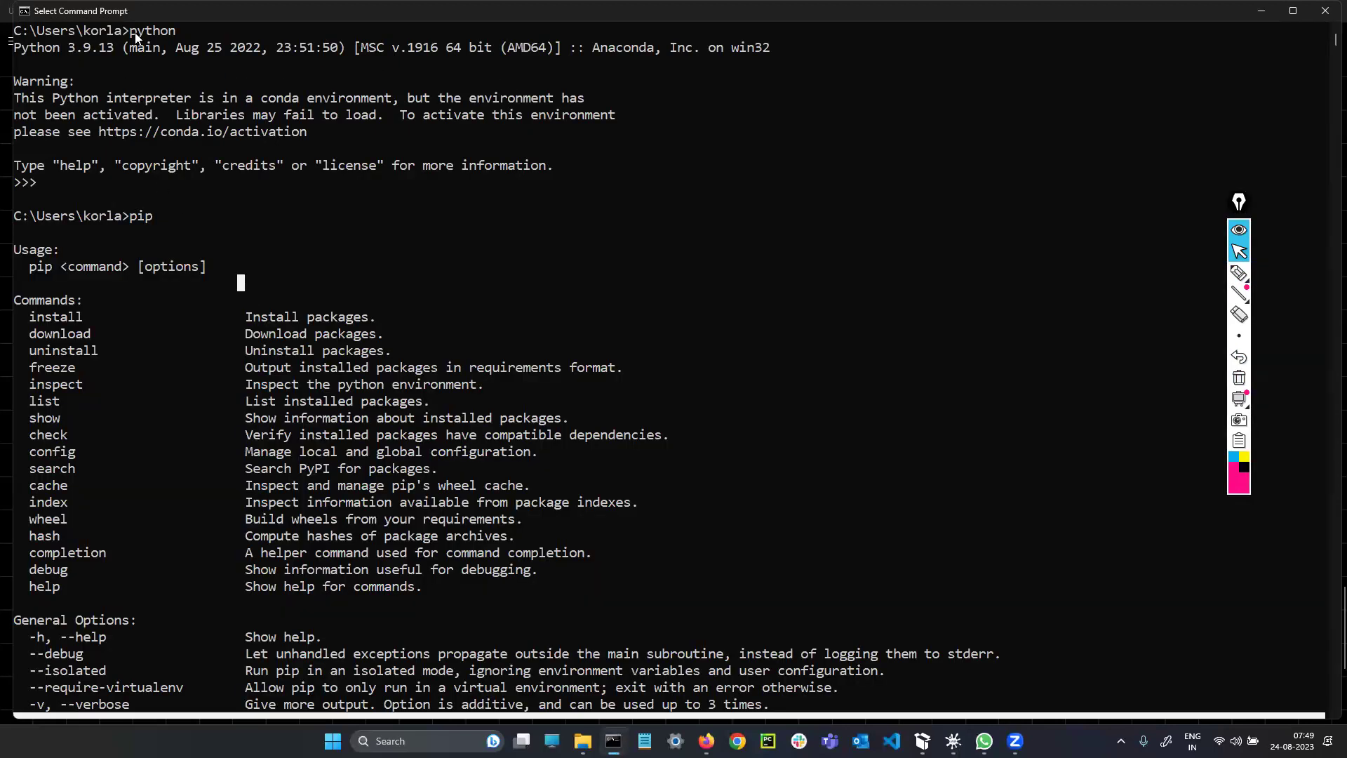
pyautogui.doubleClick(136, 32)
pyautogui.doubleClick(134, 217)
pyautogui.click(218, 216)
pyautogui.click(1325, 11)
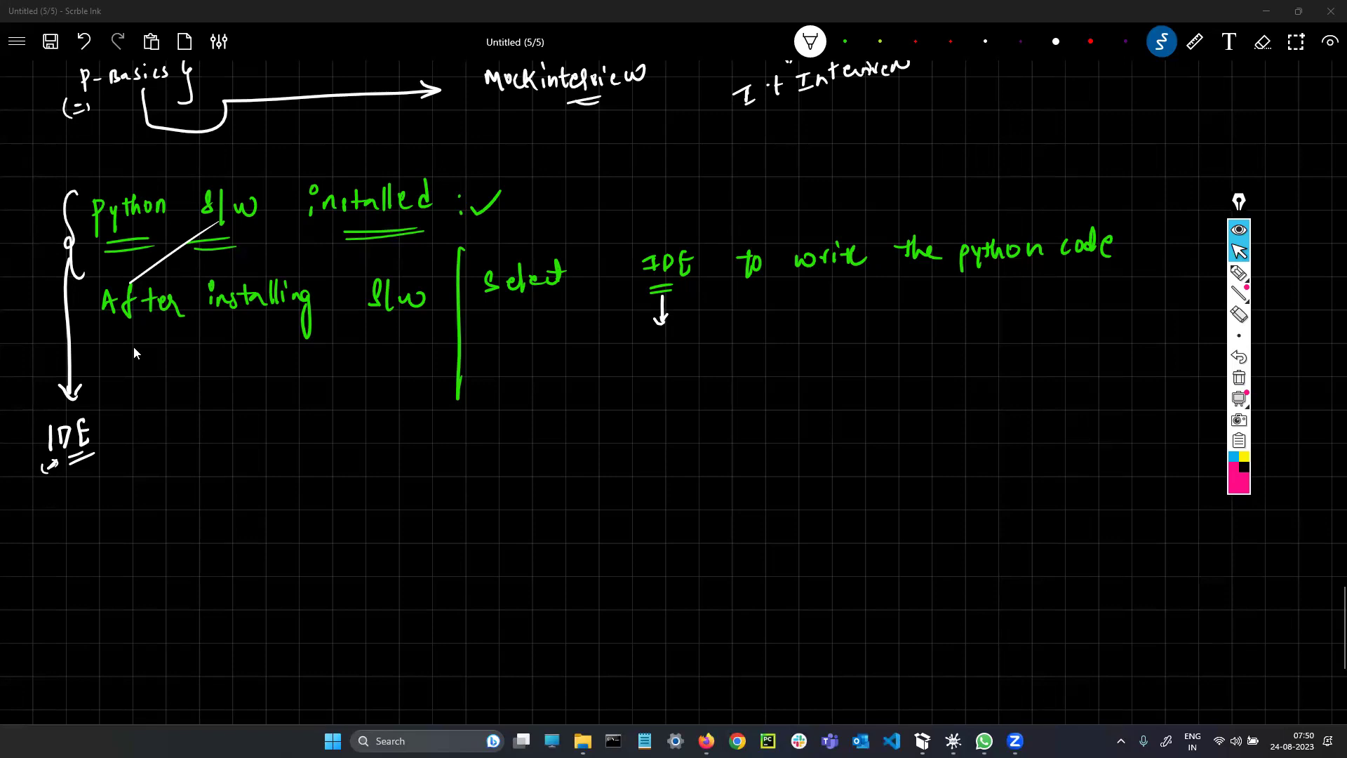
# Step: Search Windows for Python, open IDLE (Python 3.9 64-bit), and move its window off the "Python S/W installed" note
pyautogui.click(421, 741)
pyautogui.write('pyth')
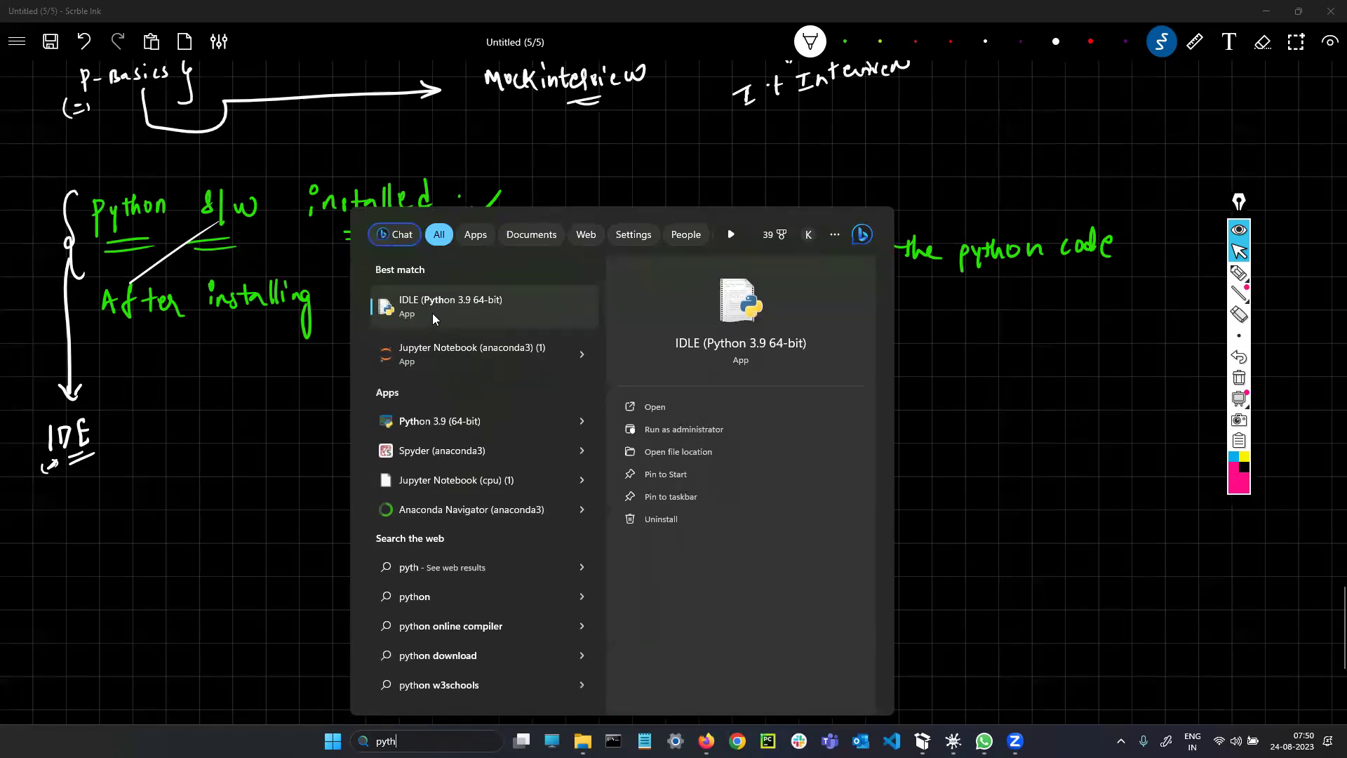
pyautogui.press('BackSpace')
pyautogui.press('BackSpace')
pyautogui.press('BackSpace')
pyautogui.press('BackSpace')
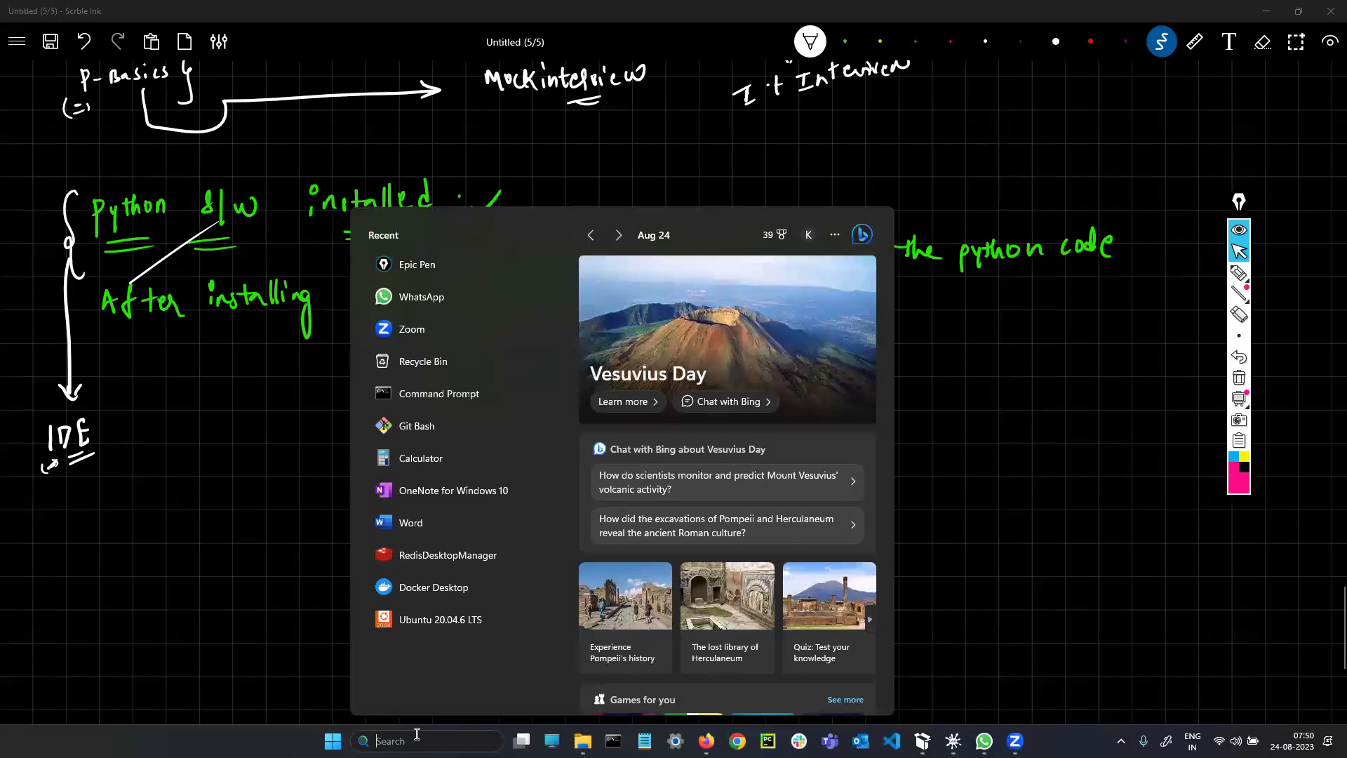
pyautogui.write('pytho')
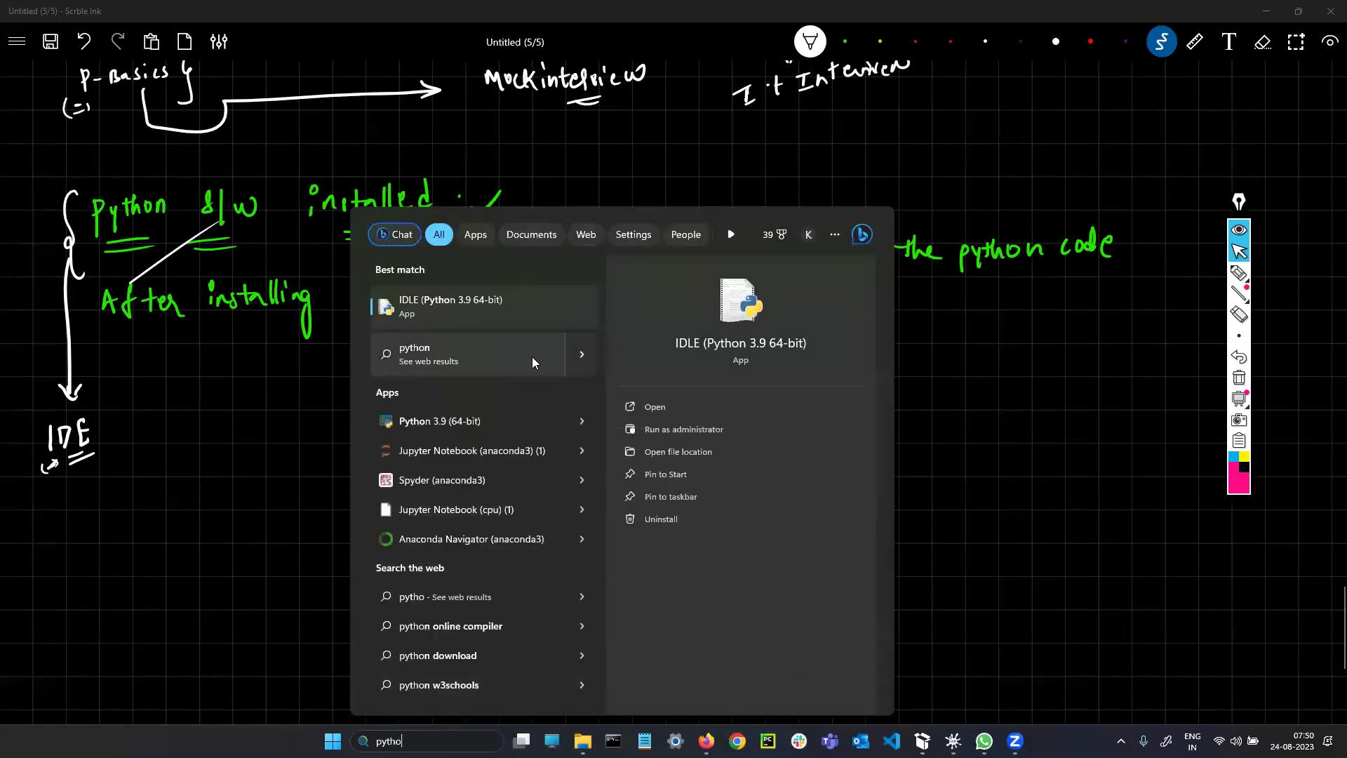
pyautogui.click(462, 315)
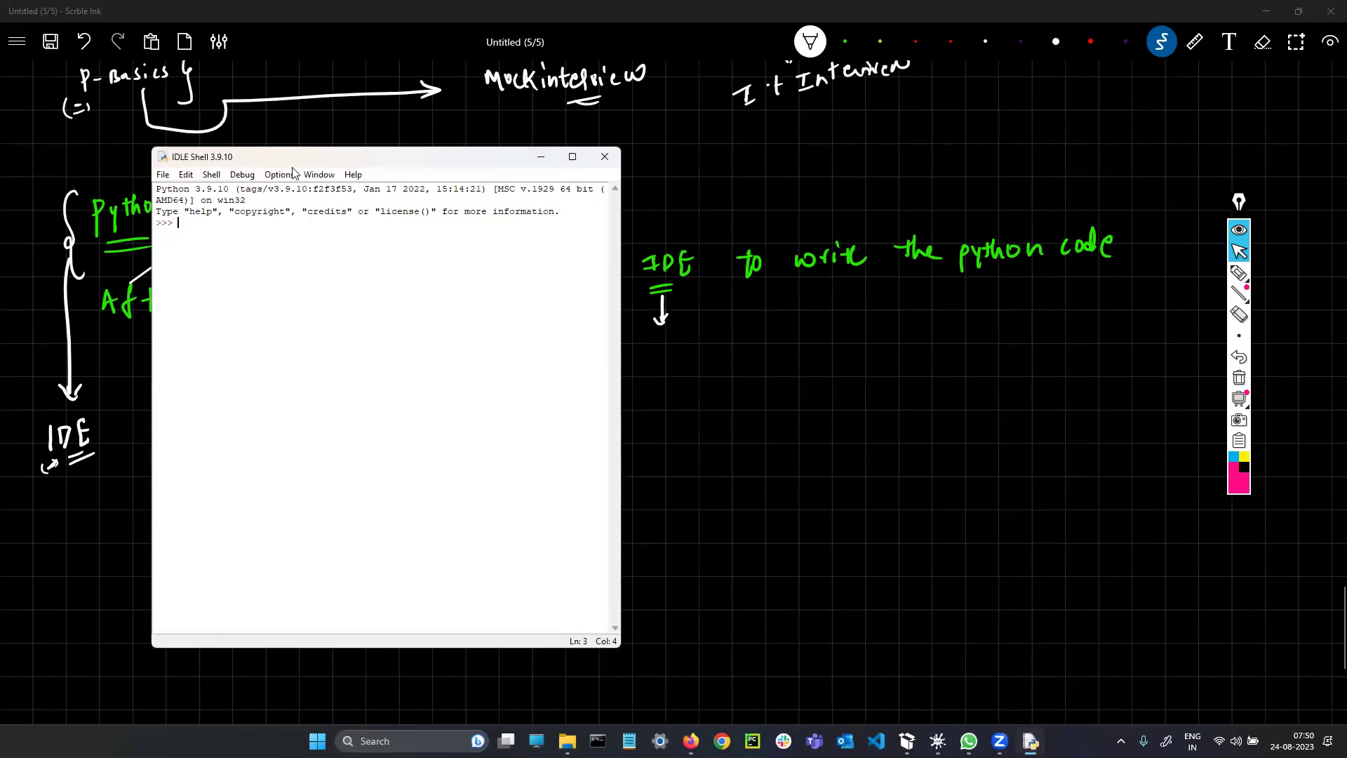
pyautogui.moveTo(273, 161); pyautogui.dragTo(608, 118)
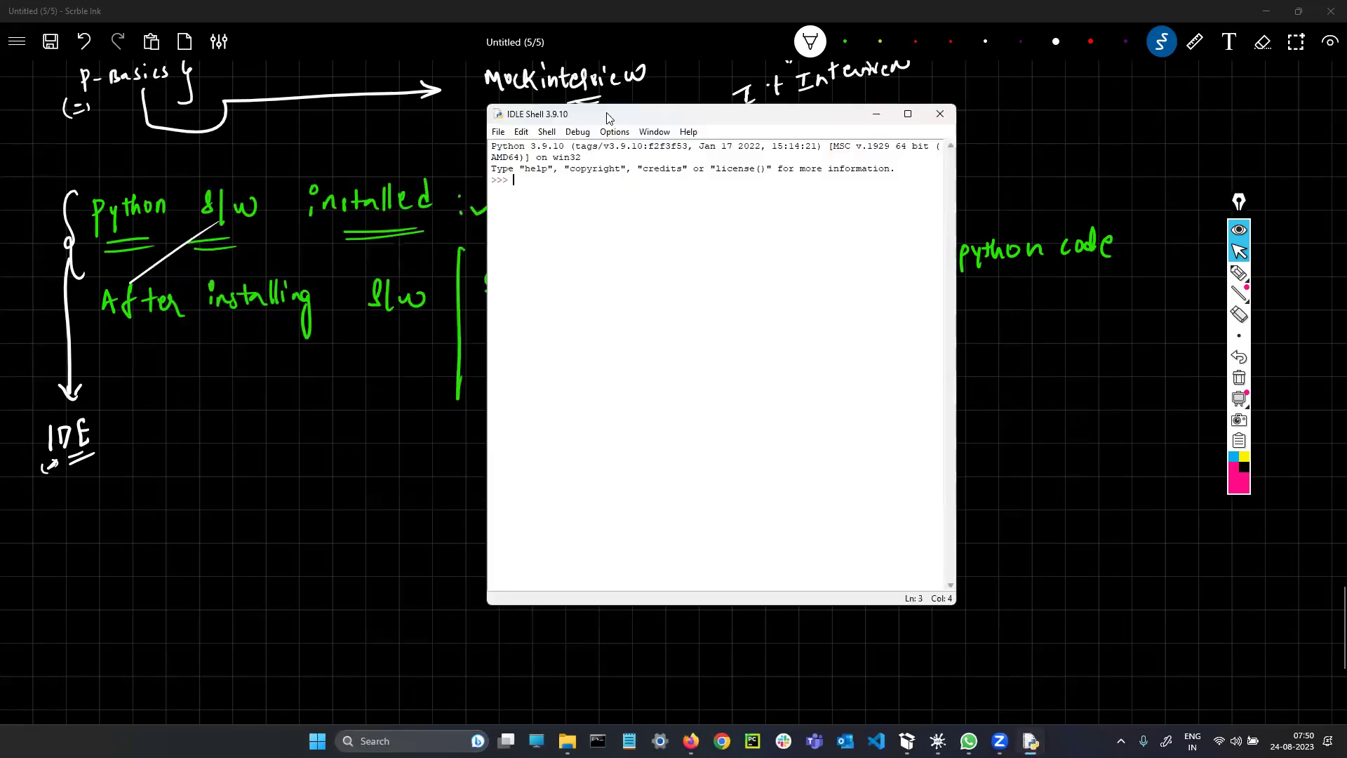
# Step: Circle "Python S/W" in pink on the whiteboard and add a small mark below "S/W"
pyautogui.click(1238, 273)
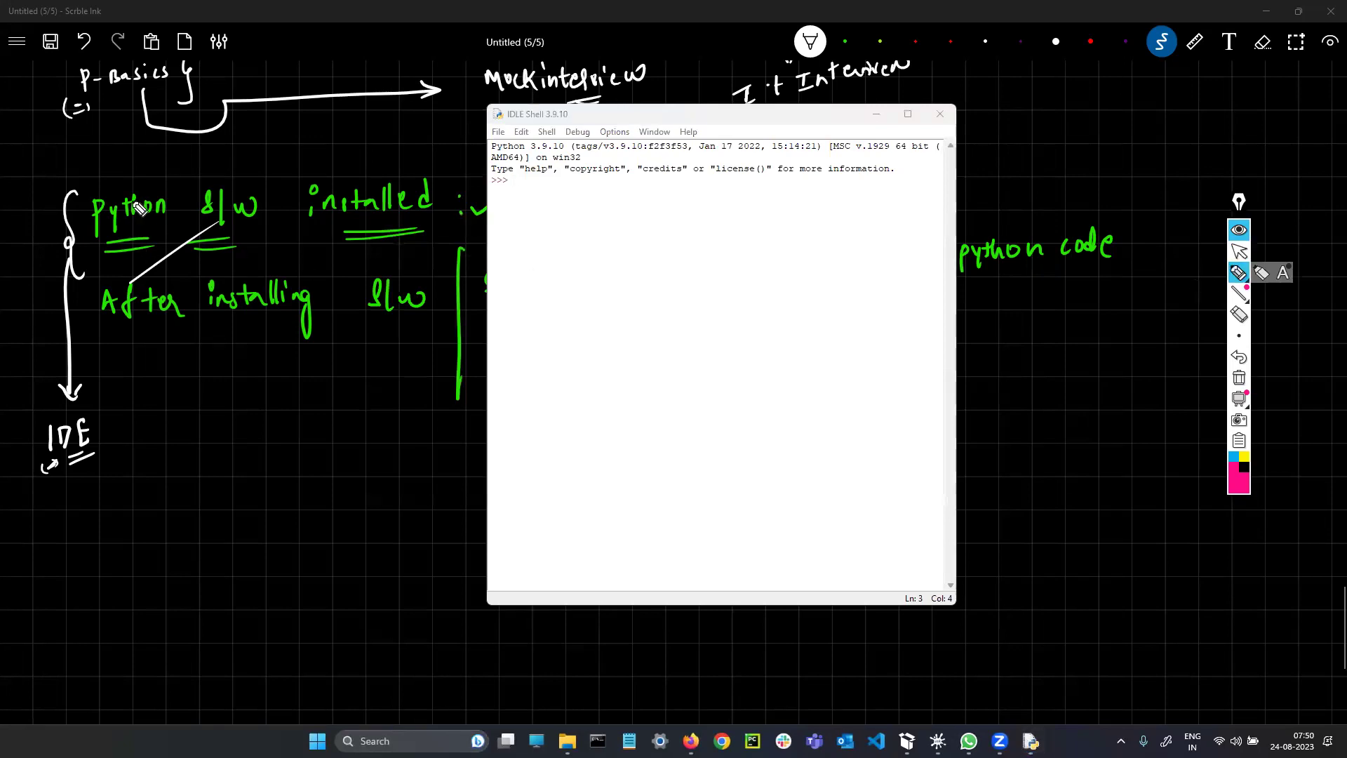
pyautogui.moveTo(174, 180)
pyautogui.mouseDown()
pyautogui.moveTo(249, 276)
pyautogui.moveTo(148, 172)
pyautogui.mouseUp()
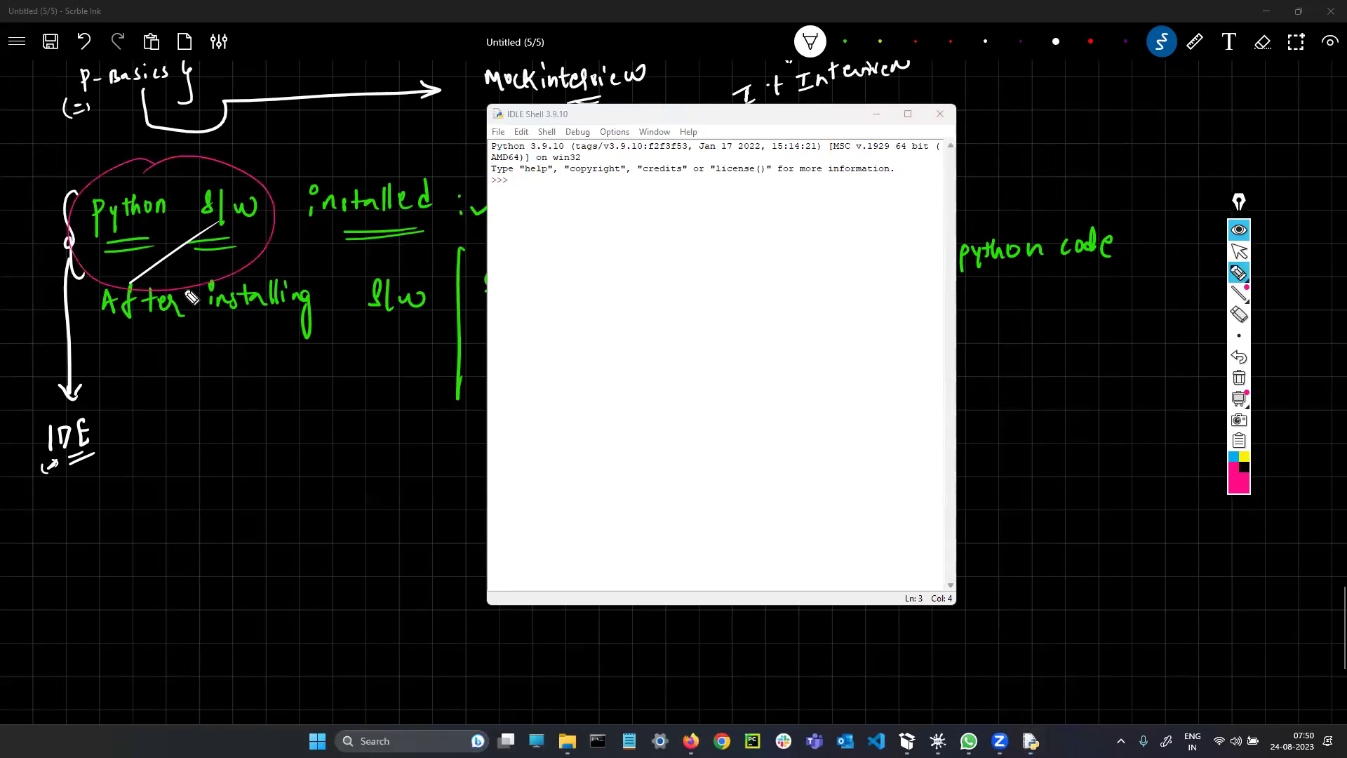
pyautogui.click(245, 228)
pyautogui.moveTo(251, 237); pyautogui.dragTo(239, 232)
# Step: Draw a pink diagram below the notes with a circled "Game" and an arrow down to a circled "laptop"
pyautogui.moveTo(123, 517); pyautogui.dragTo(121, 530)
pyautogui.moveTo(127, 526)
pyautogui.mouseDown()
pyautogui.moveTo(167, 521)
pyautogui.moveTo(141, 493)
pyautogui.mouseUp()
pyautogui.moveTo(132, 552)
pyautogui.mouseDown()
pyautogui.moveTo(144, 616)
pyautogui.moveTo(203, 594)
pyautogui.moveTo(140, 594)
pyautogui.mouseUp()
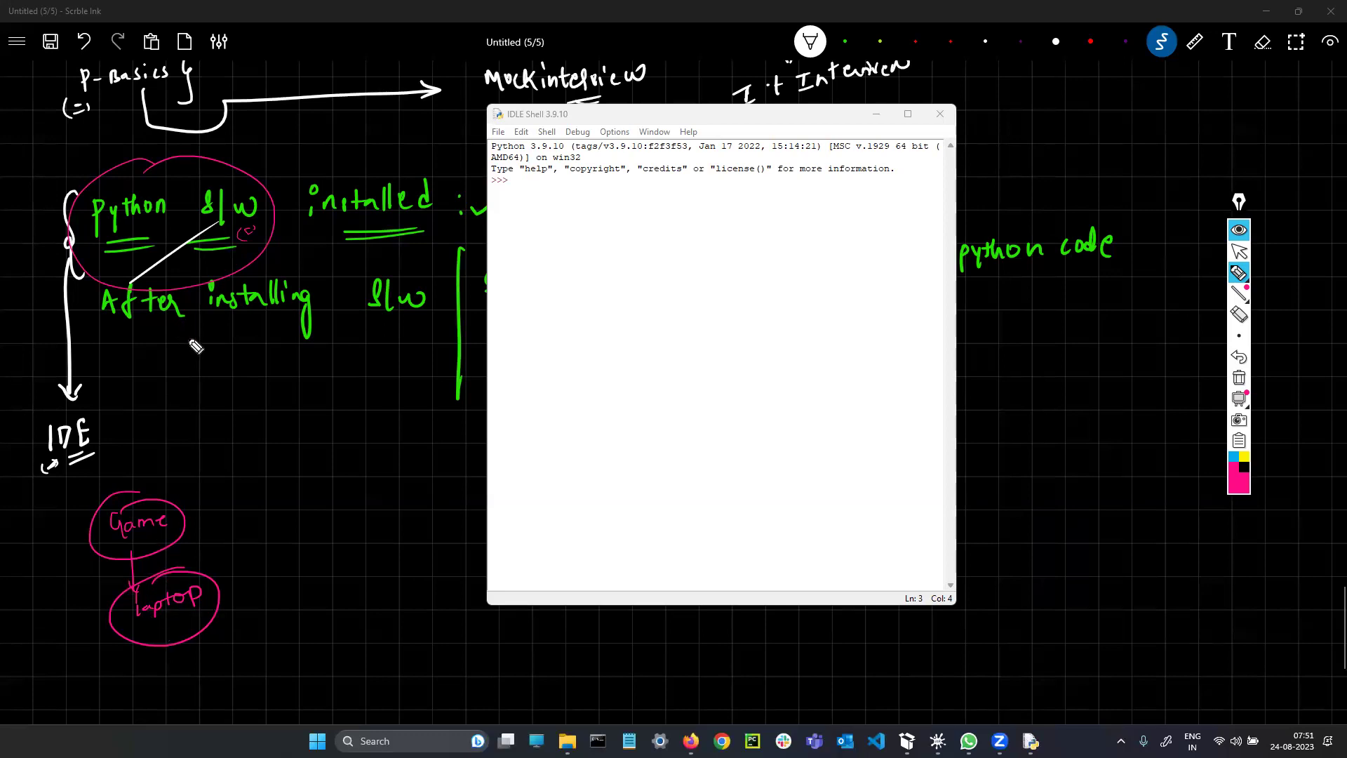
# Step: Draw a pink line down from "S/W" and a labelled arrow to the IDLE prompt, and clear all pink annotations
pyautogui.moveTo(226, 223); pyautogui.dragTo(231, 307)
pyautogui.moveTo(278, 218)
pyautogui.mouseDown()
pyautogui.moveTo(522, 188)
pyautogui.moveTo(589, 204)
pyautogui.mouseUp()
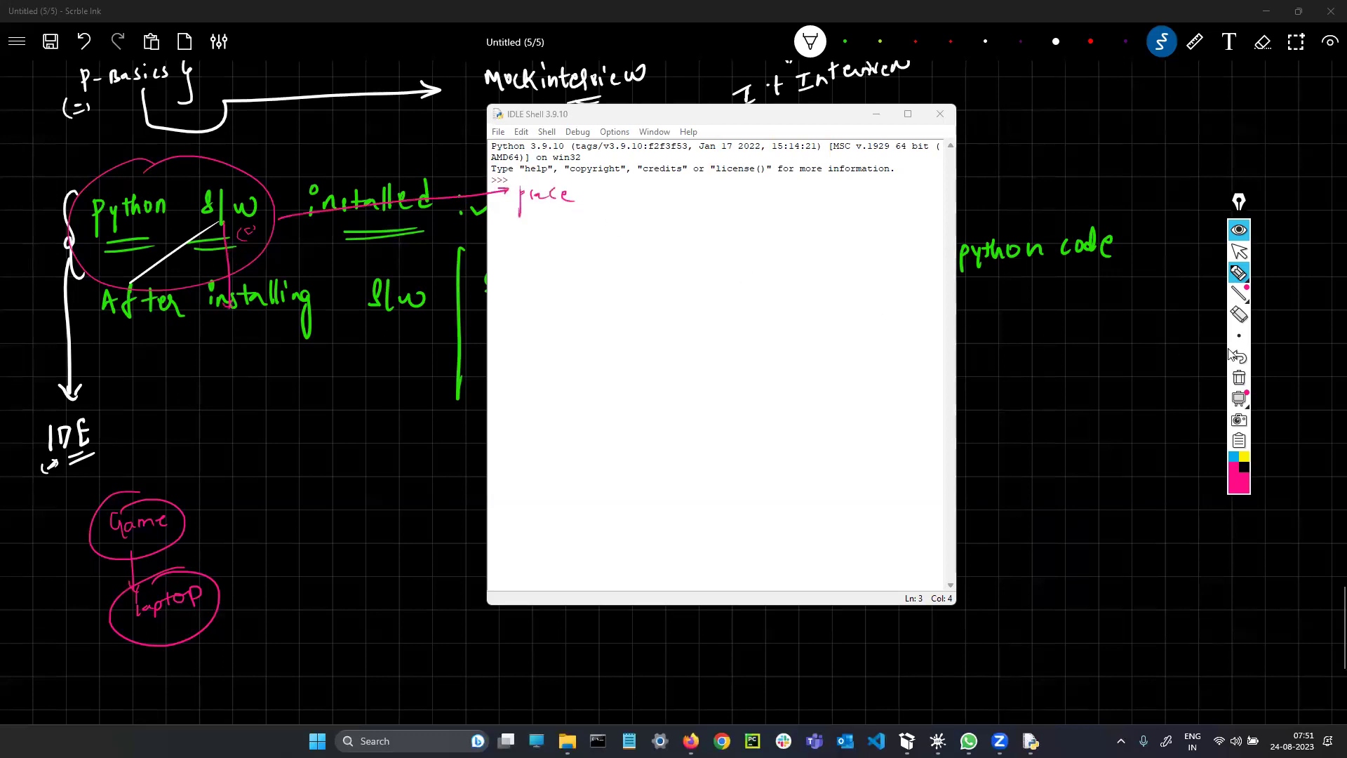
pyautogui.click(1239, 378)
pyautogui.click(1239, 251)
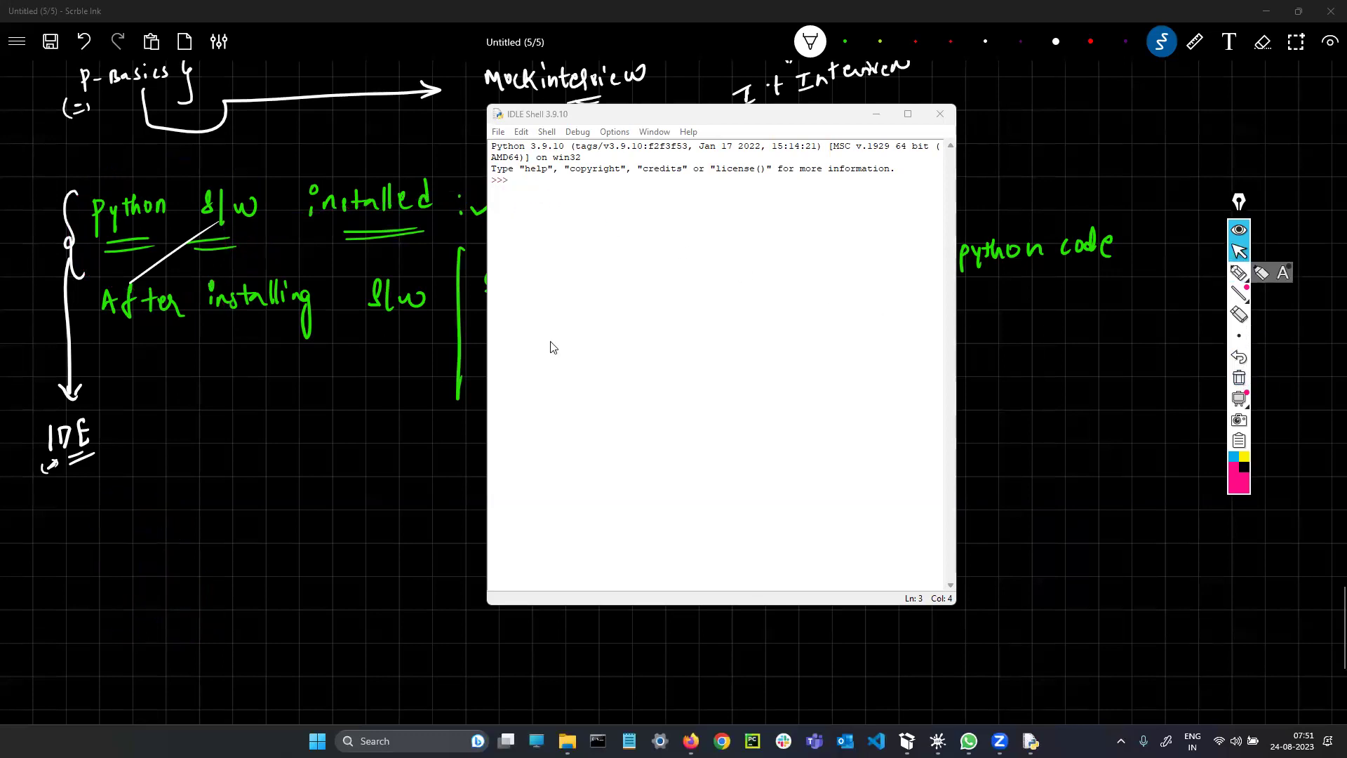
# Step: Move the IDLE Shell window aside to show the whiteboard notes and maximize it for entering code
pyautogui.click(580, 250)
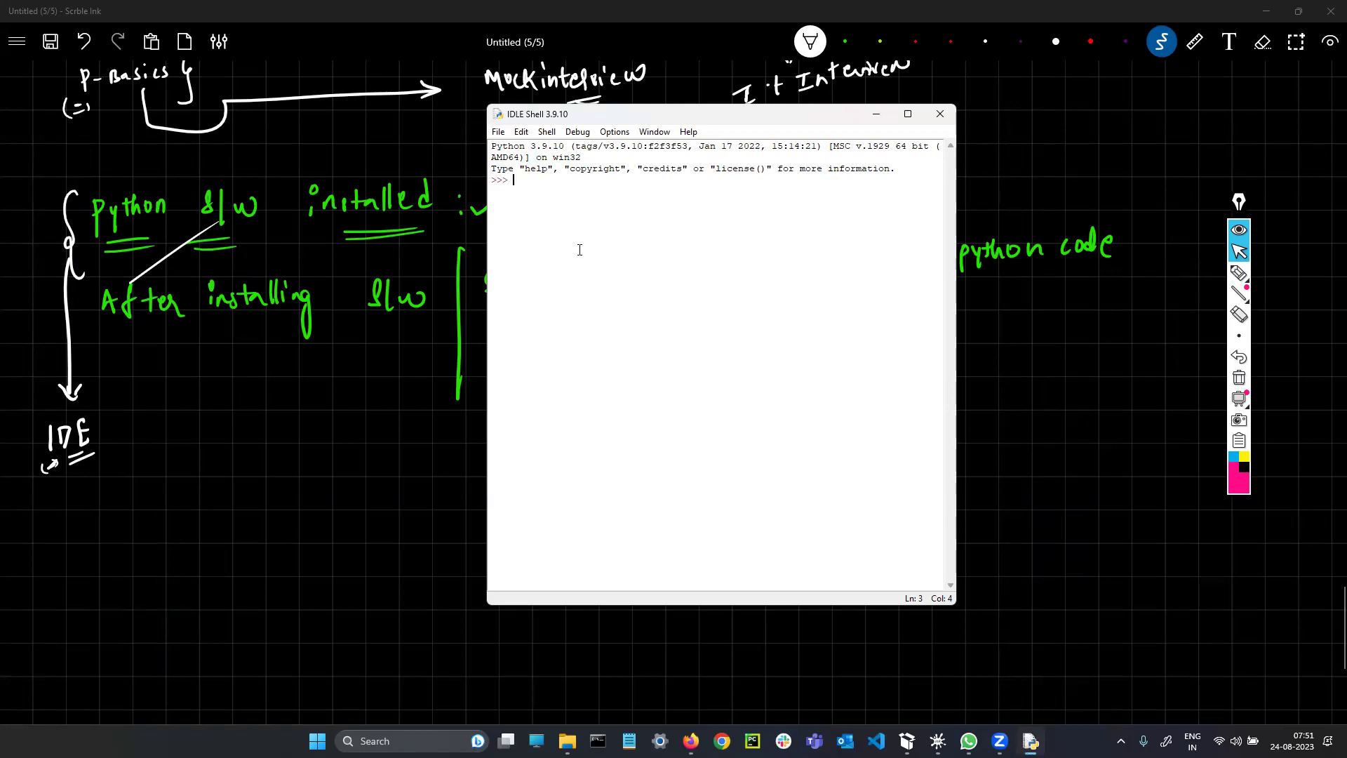
pyautogui.click(907, 114)
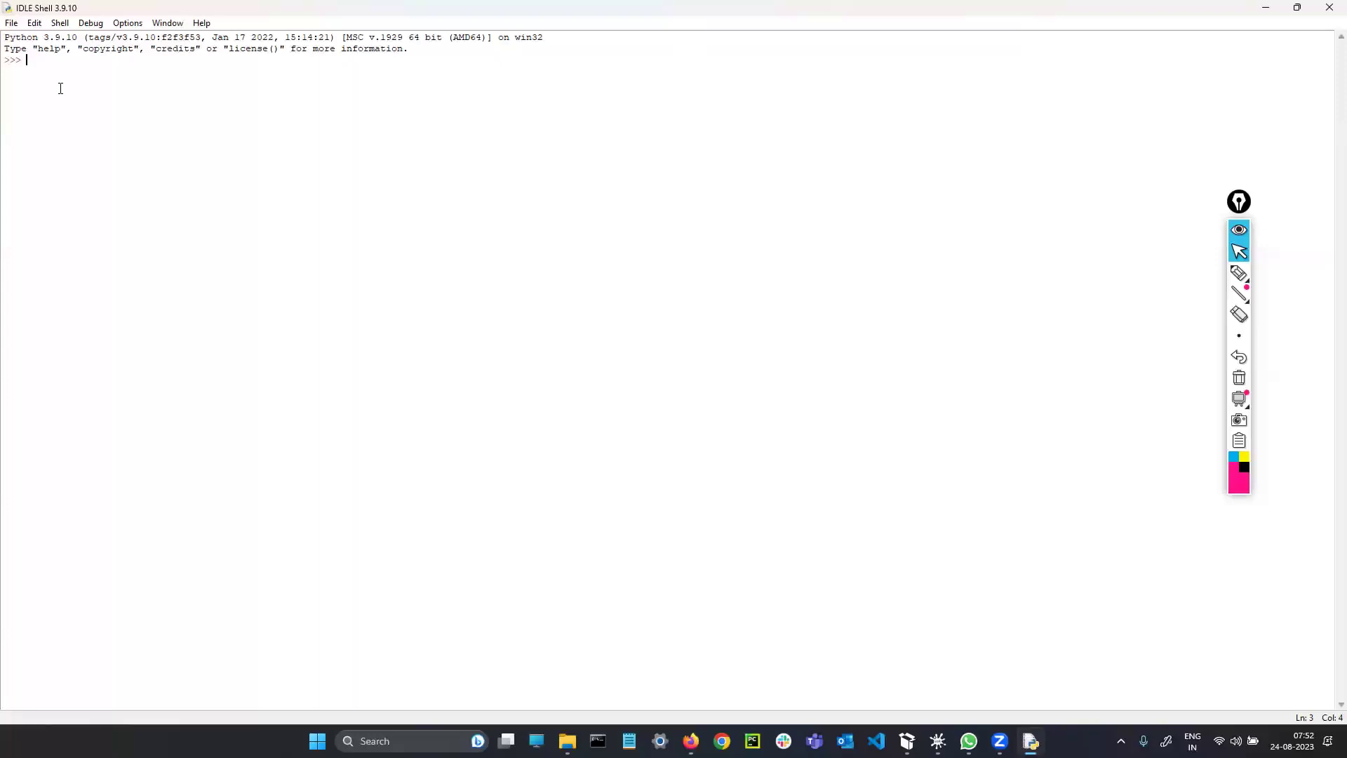
pyautogui.click(1298, 10)
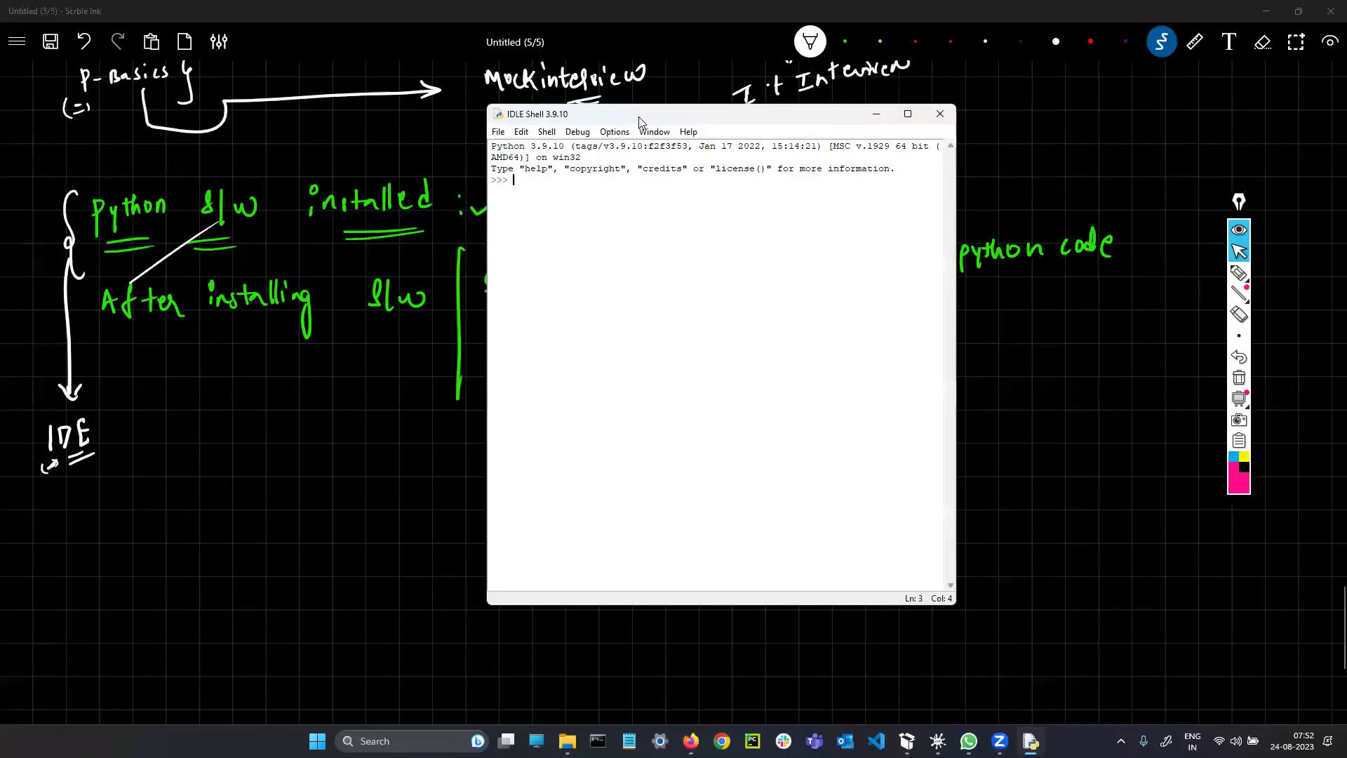
pyautogui.moveTo(687, 118); pyautogui.dragTo(982, 128)
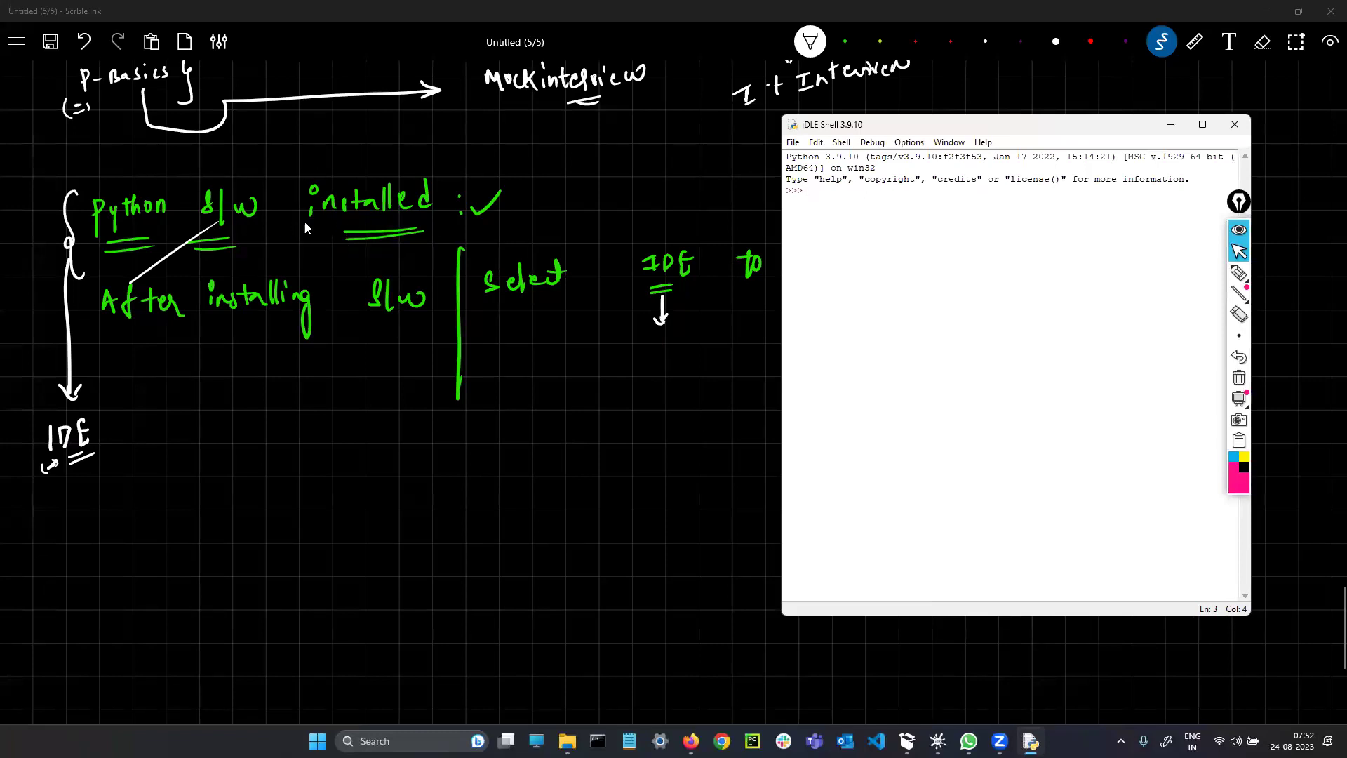
pyautogui.click(1203, 127)
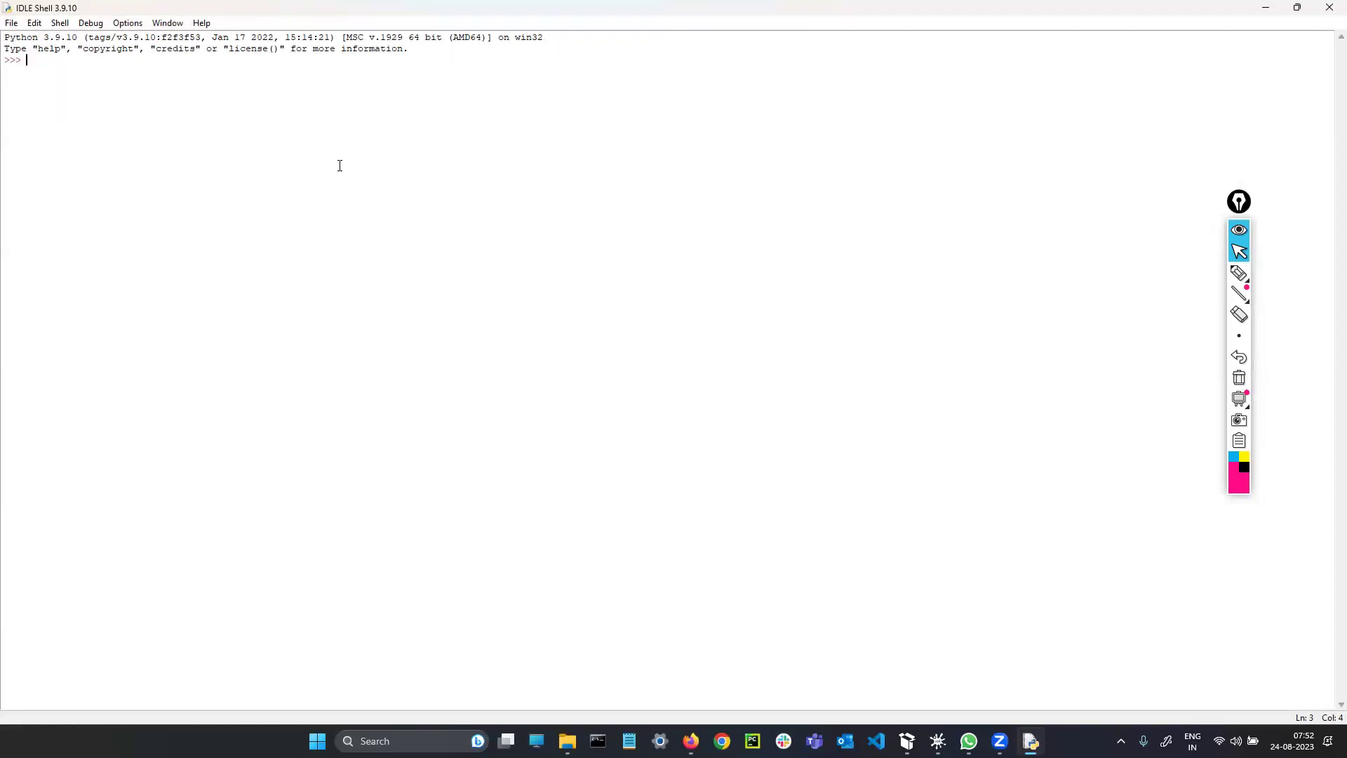
# Step: Highlight the startup text and the >>> prompt in the IDLE Shell
pyautogui.moveTo(58, 72); pyautogui.dragTo(12, 59)
pyautogui.click(112, 144)
pyautogui.moveTo(5, 37); pyautogui.dragTo(78, 73)
pyautogui.click(79, 73)
pyautogui.moveTo(466, 59); pyautogui.dragTo(6, 60)
# Step: Run a bare first name without quotes at the IDLE prompt and highlight the resulting traceback
pyautogui.click(146, 129)
pyautogui.write('kamal')
pyautogui.press('Return')
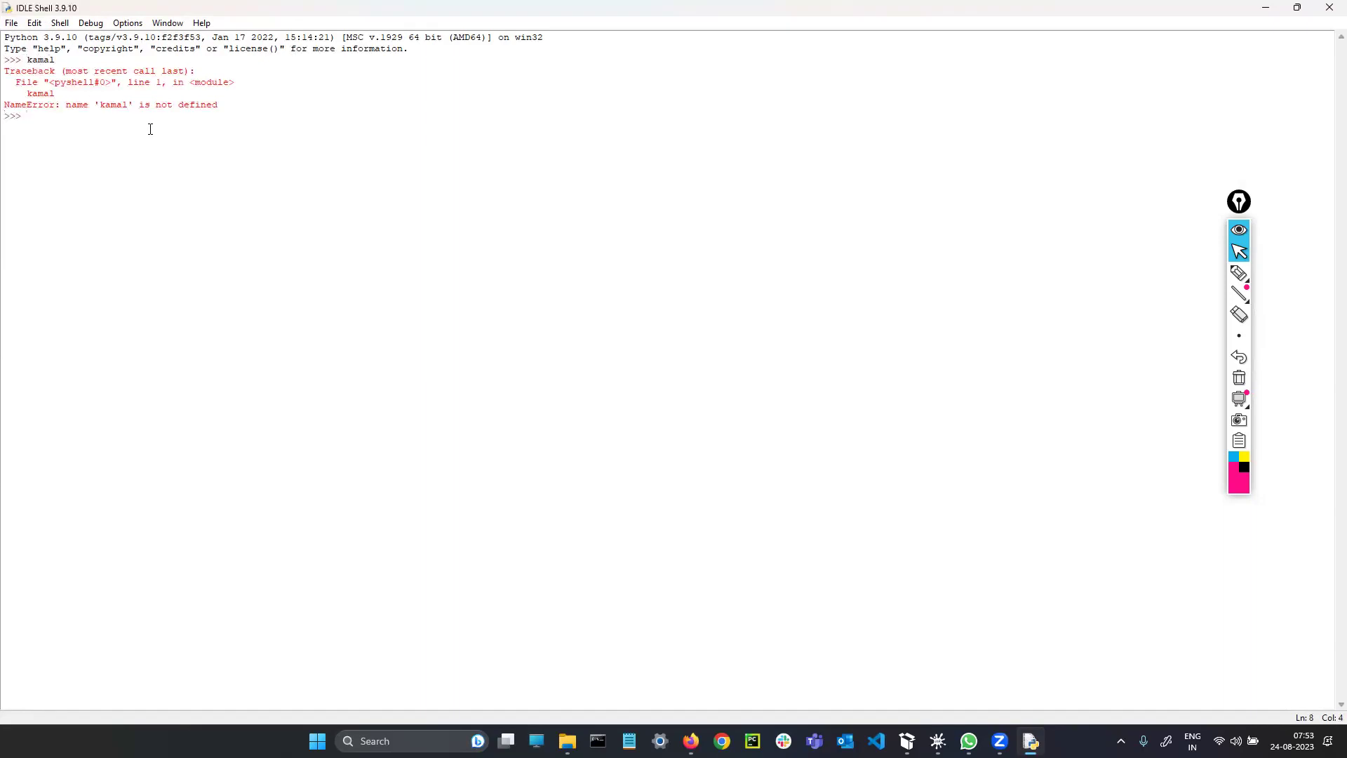
pyautogui.moveTo(39, 71); pyautogui.dragTo(366, 111)
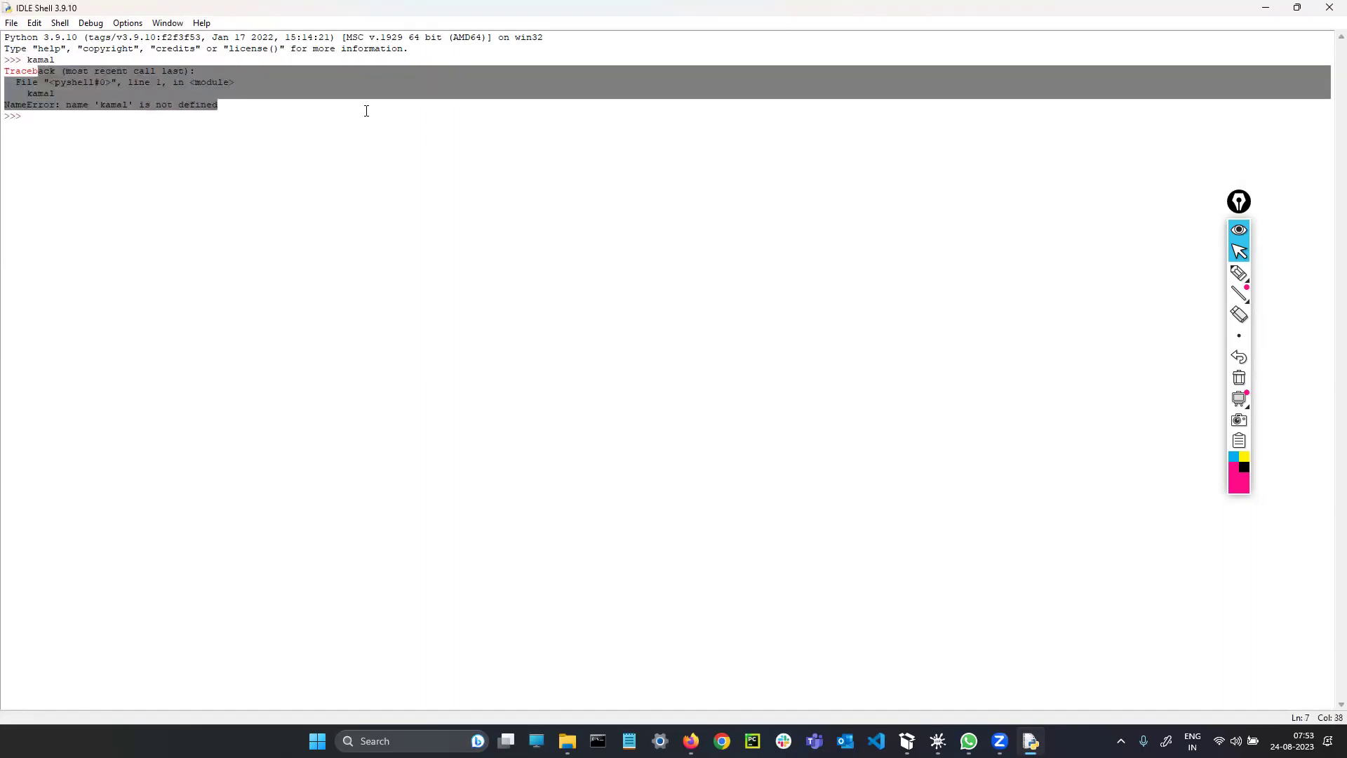
# Step: Run a print statement at the IDLE prompt with the same first name as a double-quoted string
pyautogui.click(188, 124)
pyautogui.write('print')
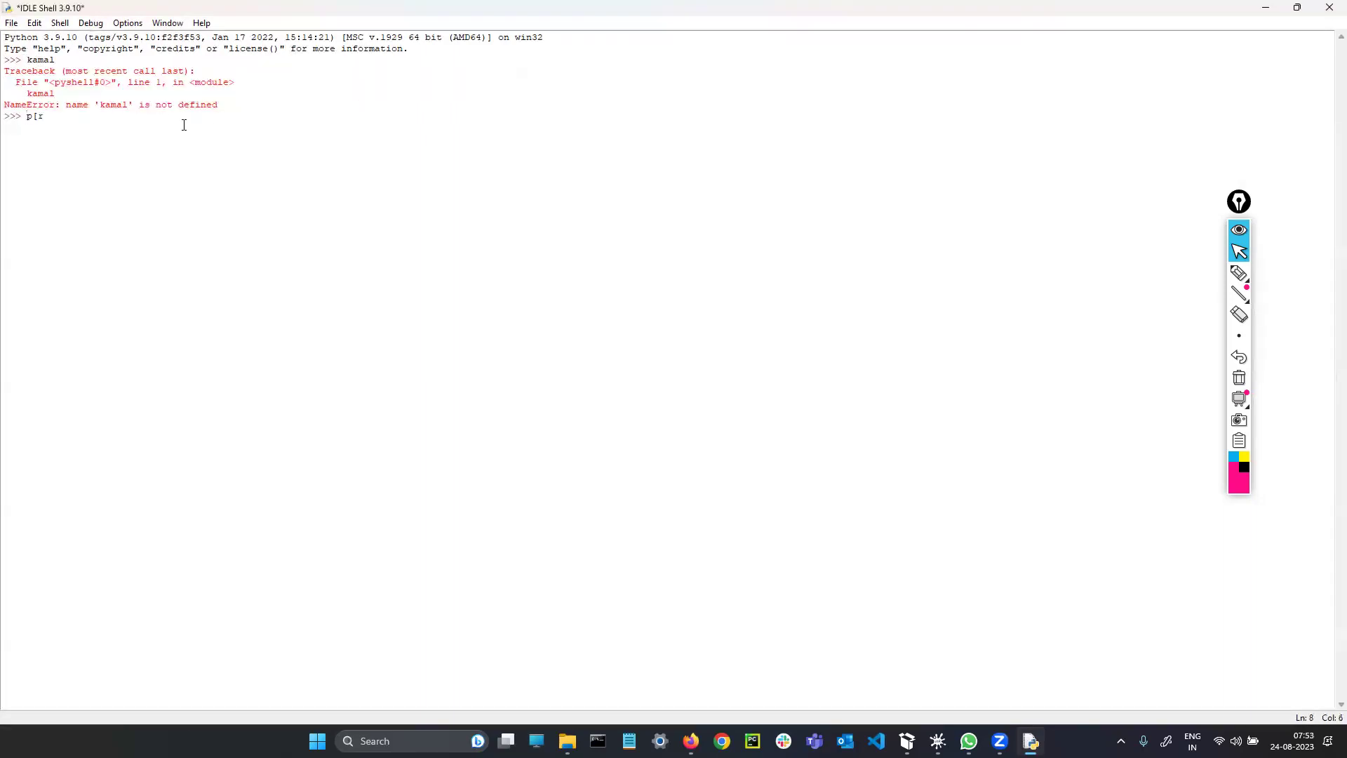
pyautogui.press('BackSpace')
pyautogui.press('BackSpace')
pyautogui.press('BackSpace')
pyautogui.press('BackSpace')
pyautogui.write('rint("kaal')
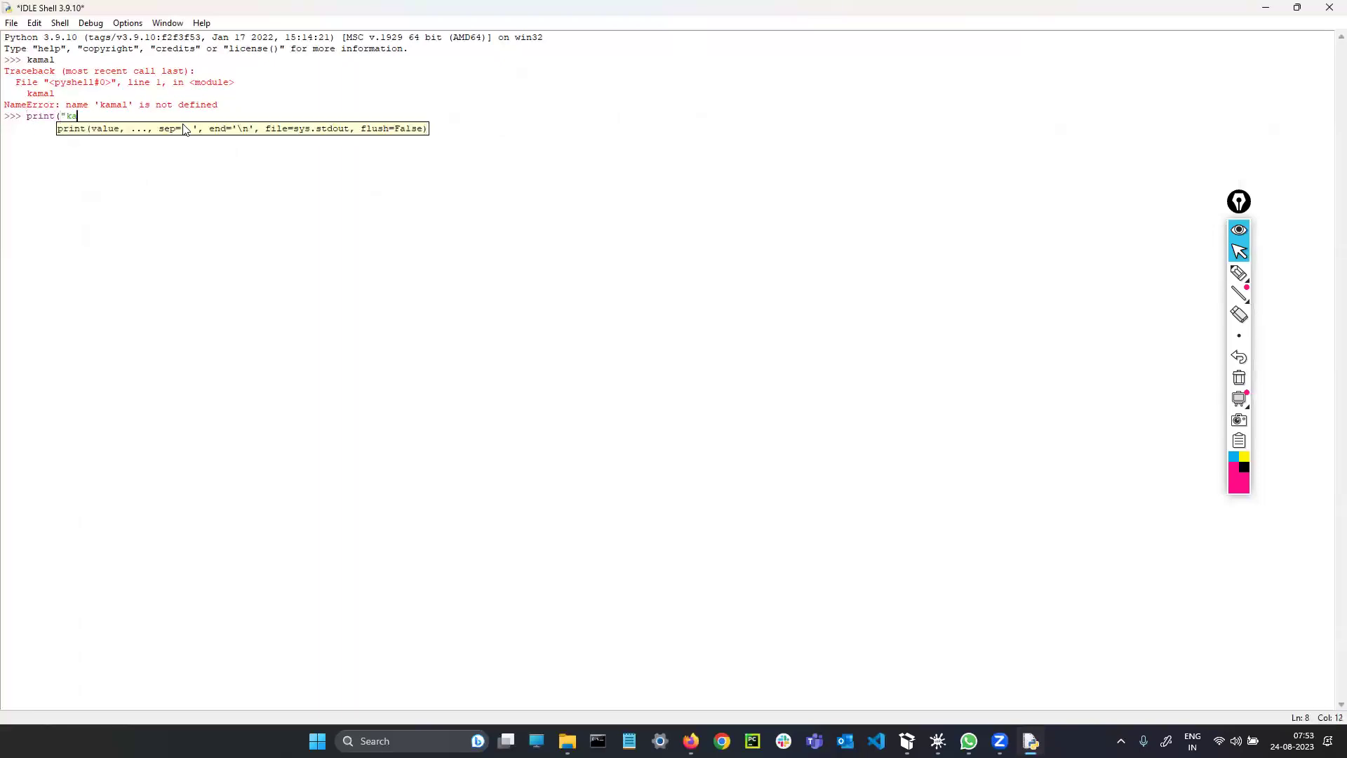
pyautogui.press('BackSpace')
pyautogui.press('BackSpace')
pyautogui.press('BackSpace')
pyautogui.write('mal")')
pyautogui.press('Return')
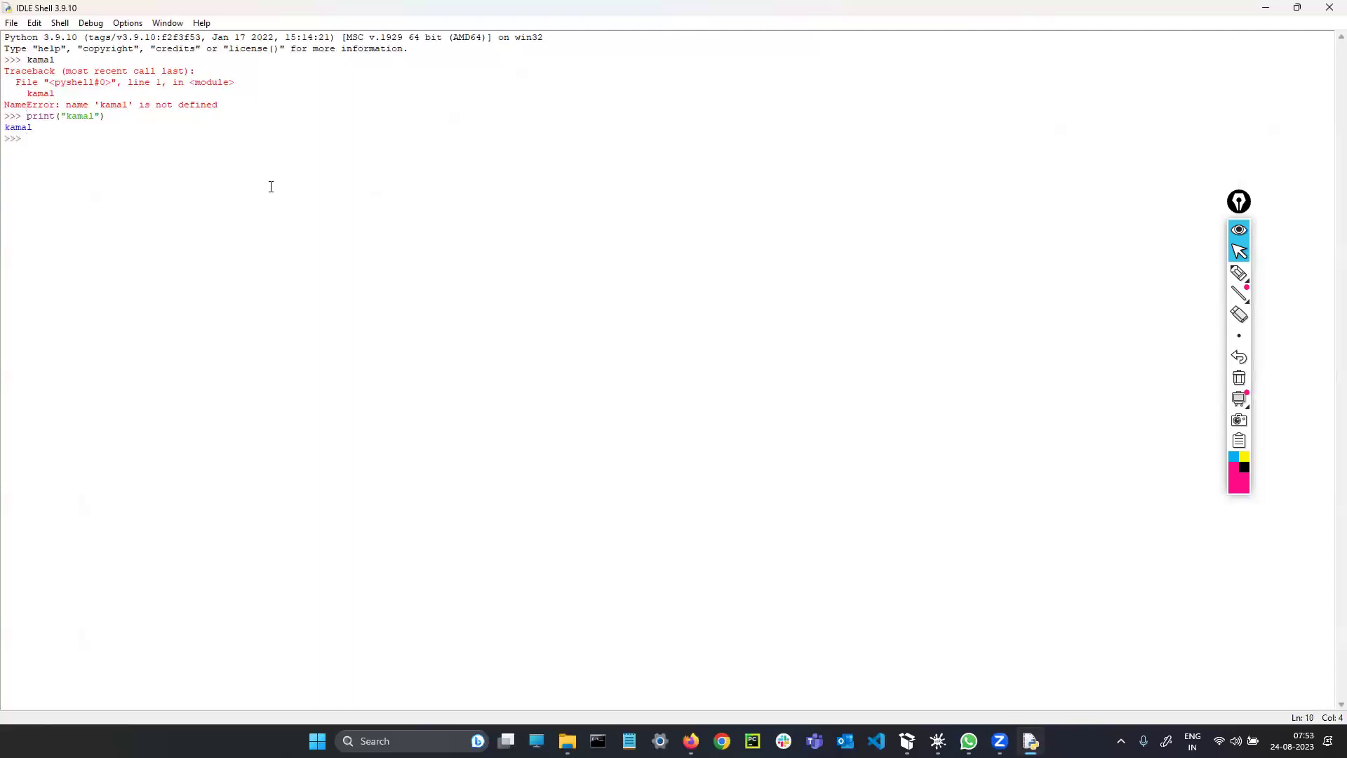
# Step: Restore the IDLE Shell to a smaller window and move it over the "IDE" part of the whiteboard notes
pyautogui.click(1298, 8)
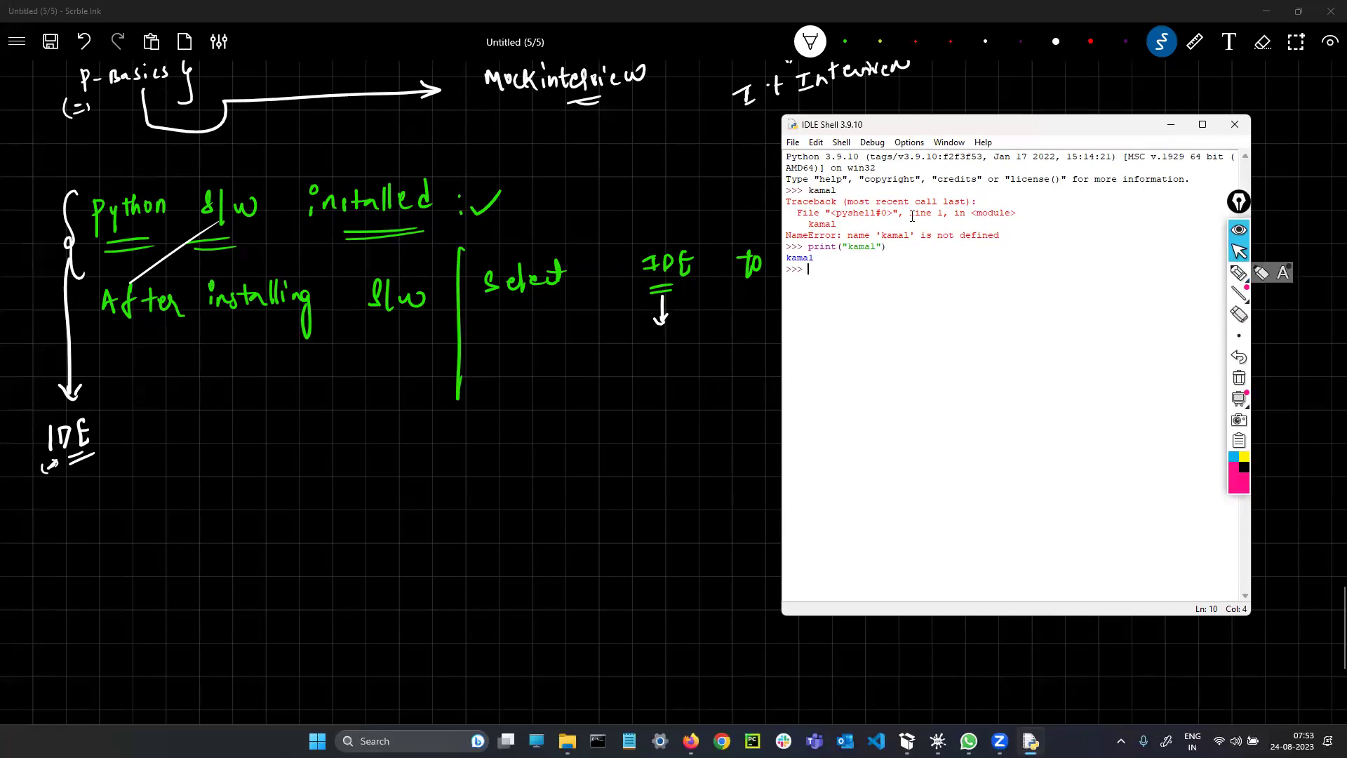
pyautogui.moveTo(852, 130); pyautogui.dragTo(666, 139)
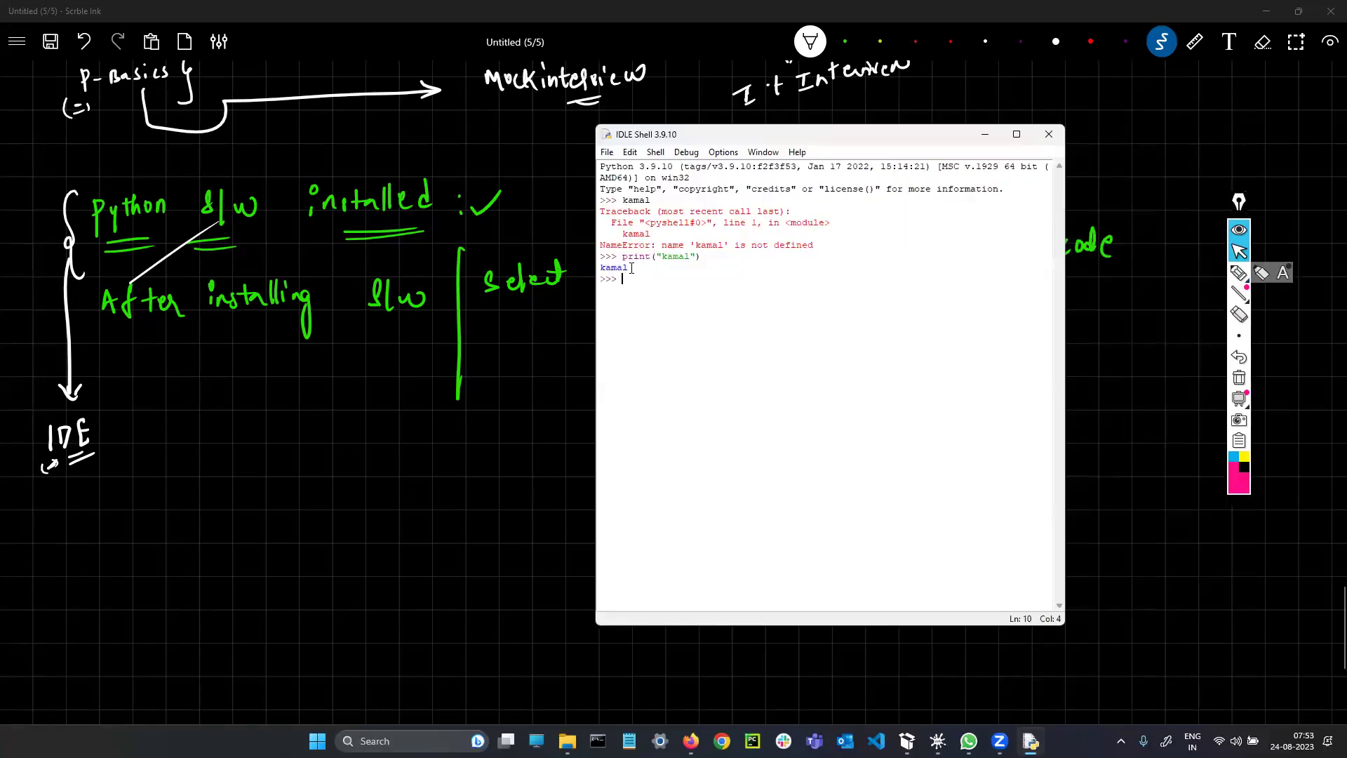
# Step: Highlight the print statement and its output, and reposition the IDLE Shell window over the whiteboard notes
pyautogui.moveTo(623, 257); pyautogui.dragTo(653, 270)
pyautogui.click(654, 271)
pyautogui.moveTo(676, 134); pyautogui.dragTo(675, 144)
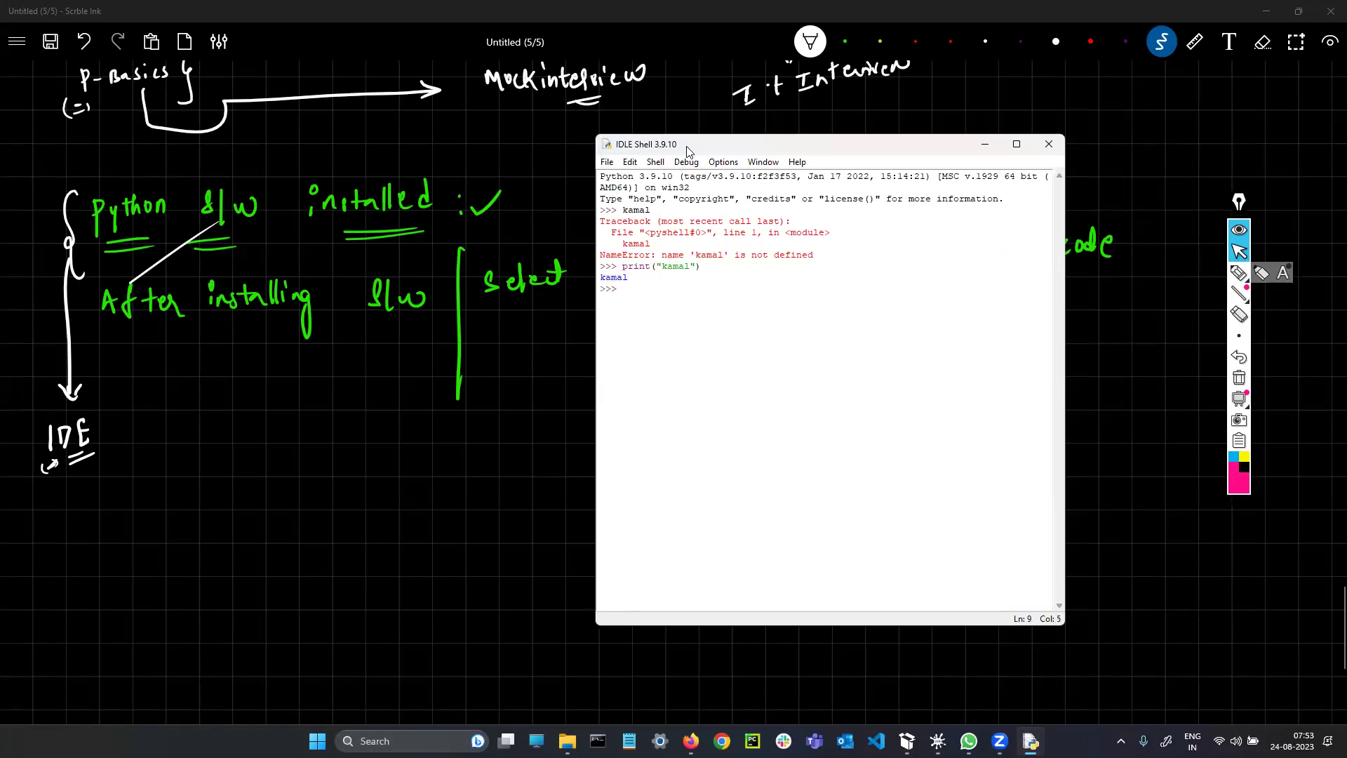
pyautogui.moveTo(709, 150); pyautogui.dragTo(750, 145)
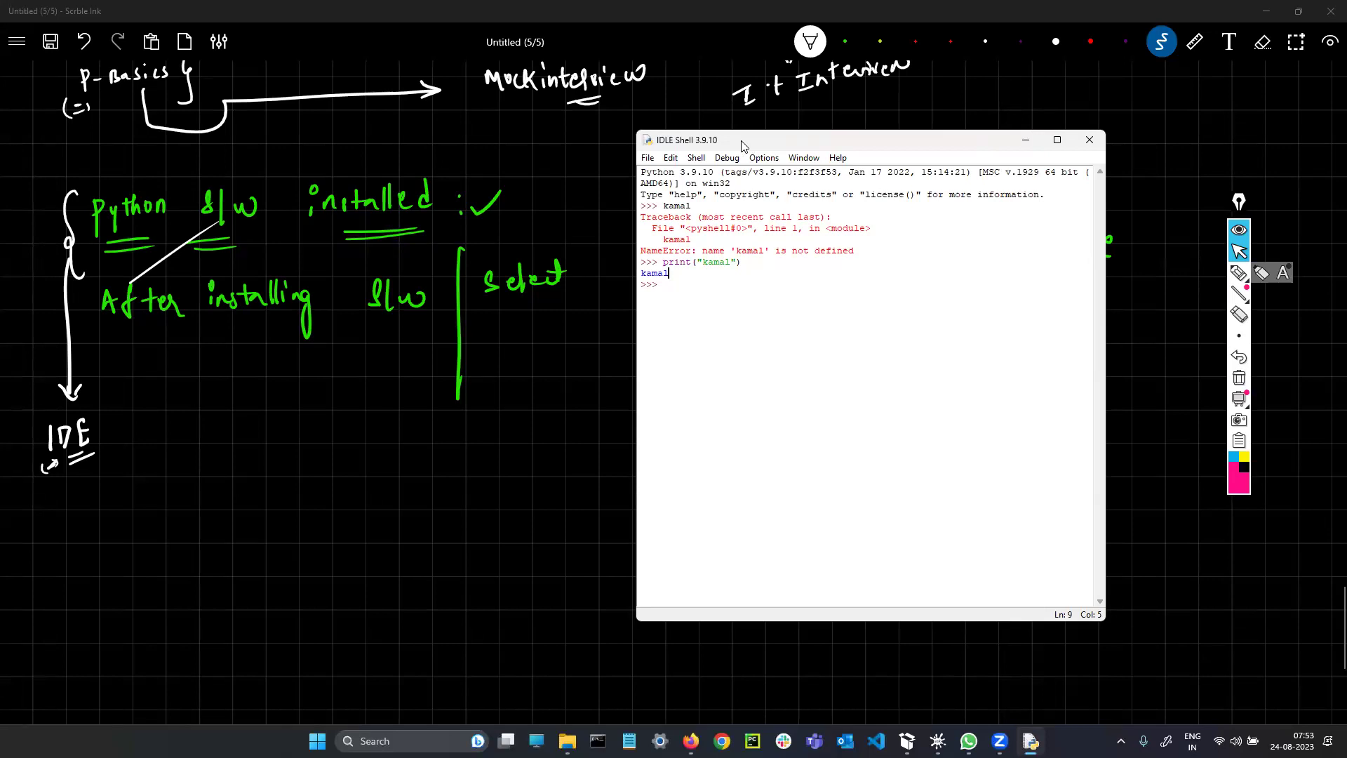
pyautogui.moveTo(743, 145); pyautogui.dragTo(584, 194)
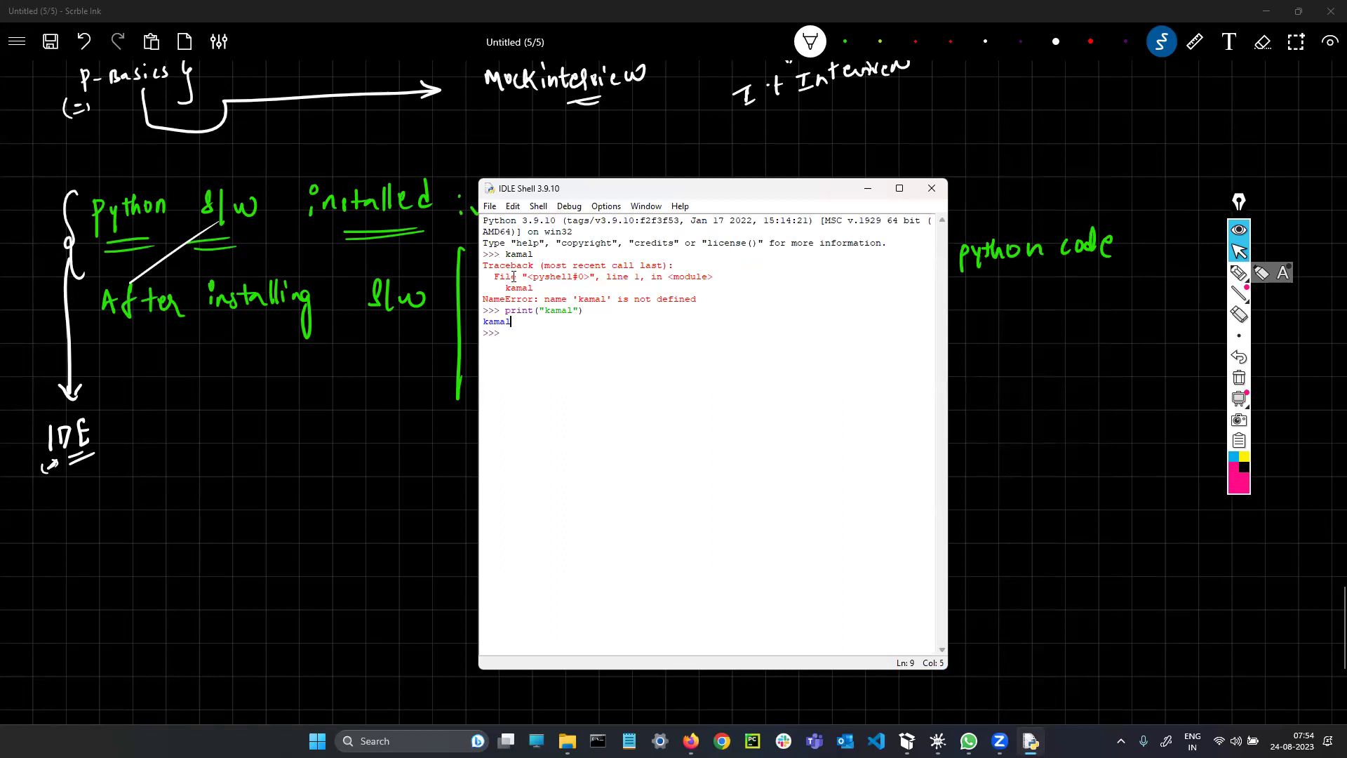
# Step: Highlight the traceback and the print lines in the IDLE Shell, and close the shell
pyautogui.moveTo(501, 267); pyautogui.dragTo(559, 335)
pyautogui.click(559, 335)
pyautogui.moveTo(506, 257); pyautogui.dragTo(535, 319)
pyautogui.click(535, 318)
pyautogui.moveTo(513, 255); pyautogui.dragTo(568, 327)
pyautogui.click(568, 328)
pyautogui.click(932, 189)
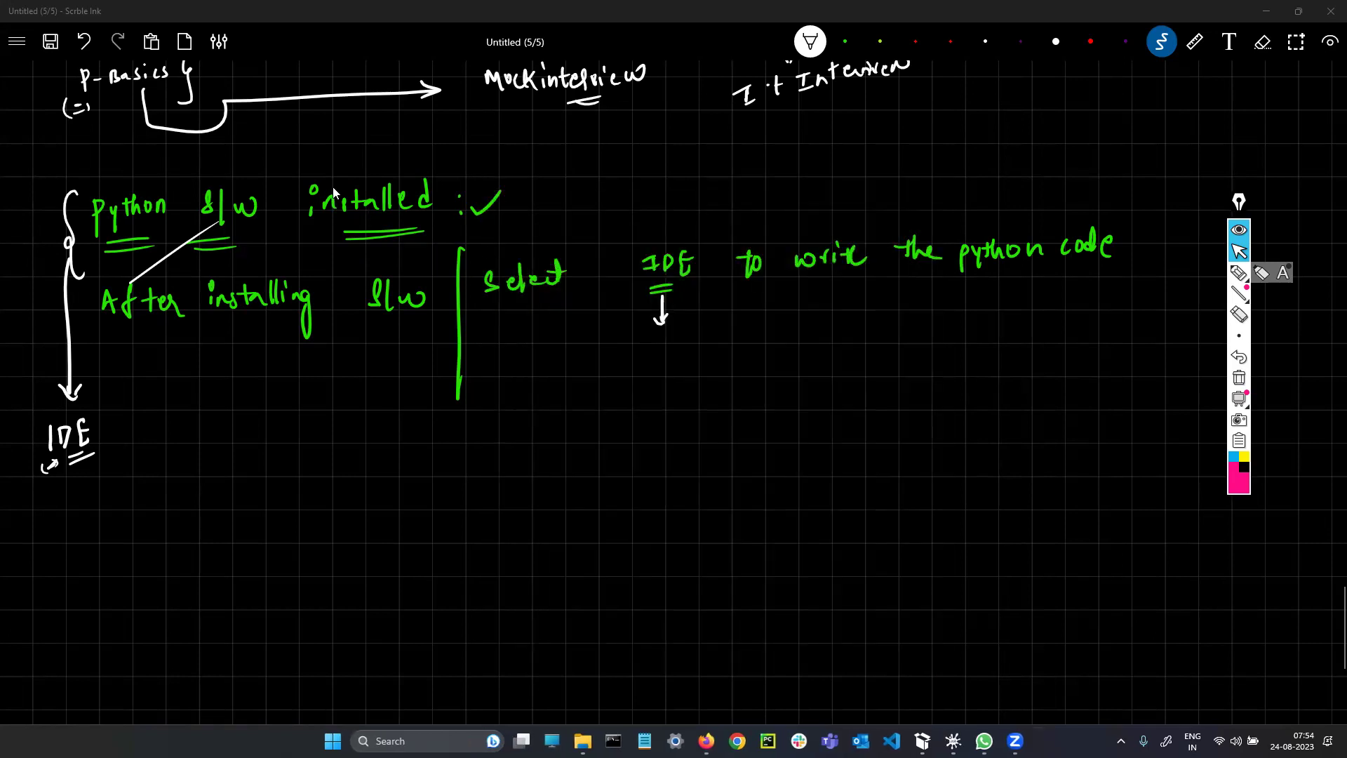
# Step: Handwrite "Since due to" in white beneath the arrow under "IDE" on the whiteboard
pyautogui.moveTo(510, 353)
pyautogui.mouseDown()
pyautogui.moveTo(494, 376)
pyautogui.moveTo(547, 365)
pyautogui.mouseUp()
pyautogui.moveTo(563, 351)
pyautogui.mouseDown()
pyautogui.moveTo(553, 364)
pyautogui.moveTo(576, 367)
pyautogui.mouseUp()
pyautogui.moveTo(626, 335); pyautogui.dragTo(616, 365)
pyautogui.moveTo(637, 349); pyautogui.dragTo(717, 361)
pyautogui.moveTo(709, 346); pyautogui.dragTo(730, 343)
pyautogui.moveTo(737, 342); pyautogui.dragTo(735, 344)
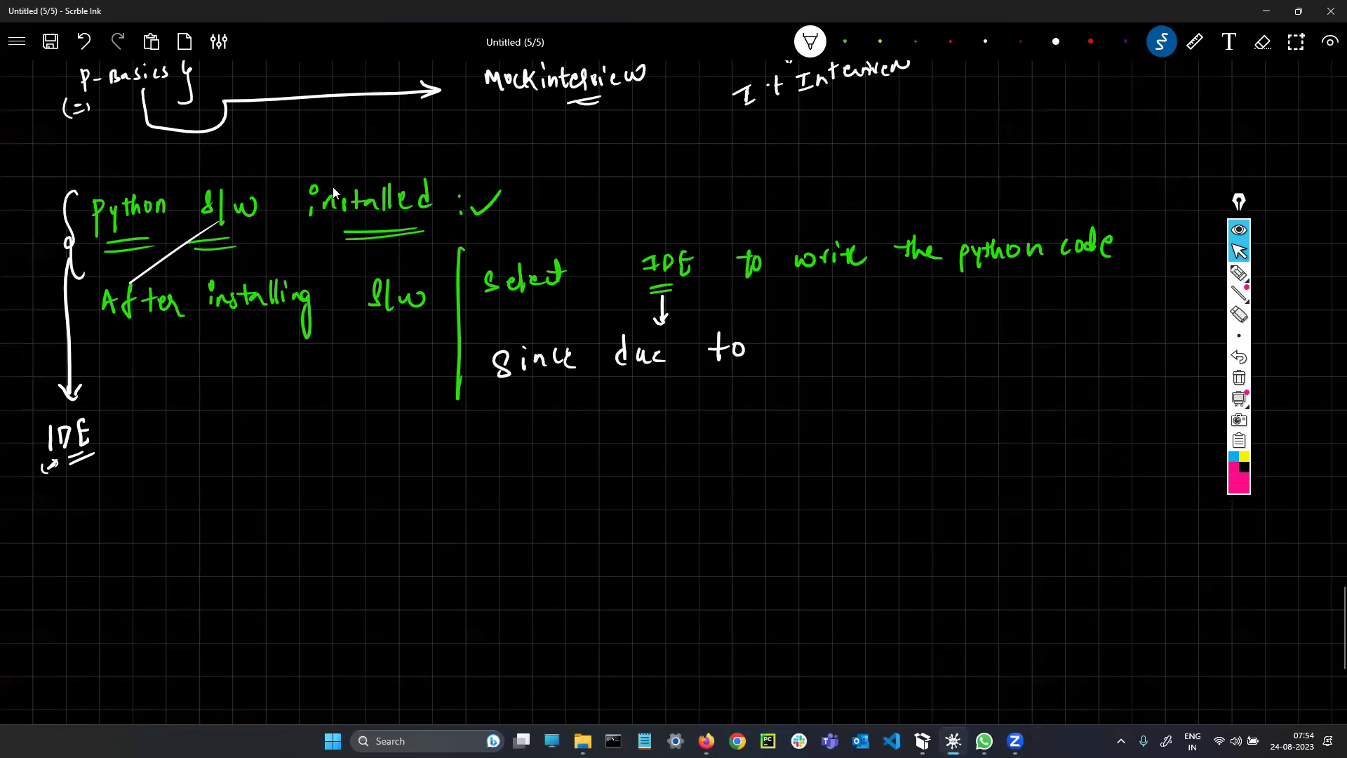
# Step: Handwrite "user understanding" in white after "Since due to"
pyautogui.moveTo(819, 335)
pyautogui.mouseDown()
pyautogui.moveTo(831, 358)
pyautogui.moveTo(877, 343)
pyautogui.moveTo(950, 351)
pyautogui.mouseUp()
pyautogui.moveTo(951, 351)
pyautogui.mouseDown()
pyautogui.moveTo(965, 337)
pyautogui.moveTo(970, 351)
pyautogui.mouseUp()
pyautogui.moveTo(975, 321)
pyautogui.mouseDown()
pyautogui.moveTo(977, 352)
pyautogui.moveTo(994, 351)
pyautogui.mouseUp()
pyautogui.moveTo(1006, 335)
pyautogui.mouseDown()
pyautogui.moveTo(999, 354)
pyautogui.moveTo(1017, 349)
pyautogui.mouseUp()
pyautogui.moveTo(1008, 335); pyautogui.dragTo(1038, 348)
pyautogui.moveTo(1035, 348)
pyautogui.mouseDown()
pyautogui.moveTo(1053, 329)
pyautogui.moveTo(1056, 343)
pyautogui.mouseUp()
pyautogui.moveTo(1071, 325)
pyautogui.mouseDown()
pyautogui.moveTo(1075, 339)
pyautogui.moveTo(1101, 324)
pyautogui.moveTo(1099, 374)
pyautogui.mouseUp()
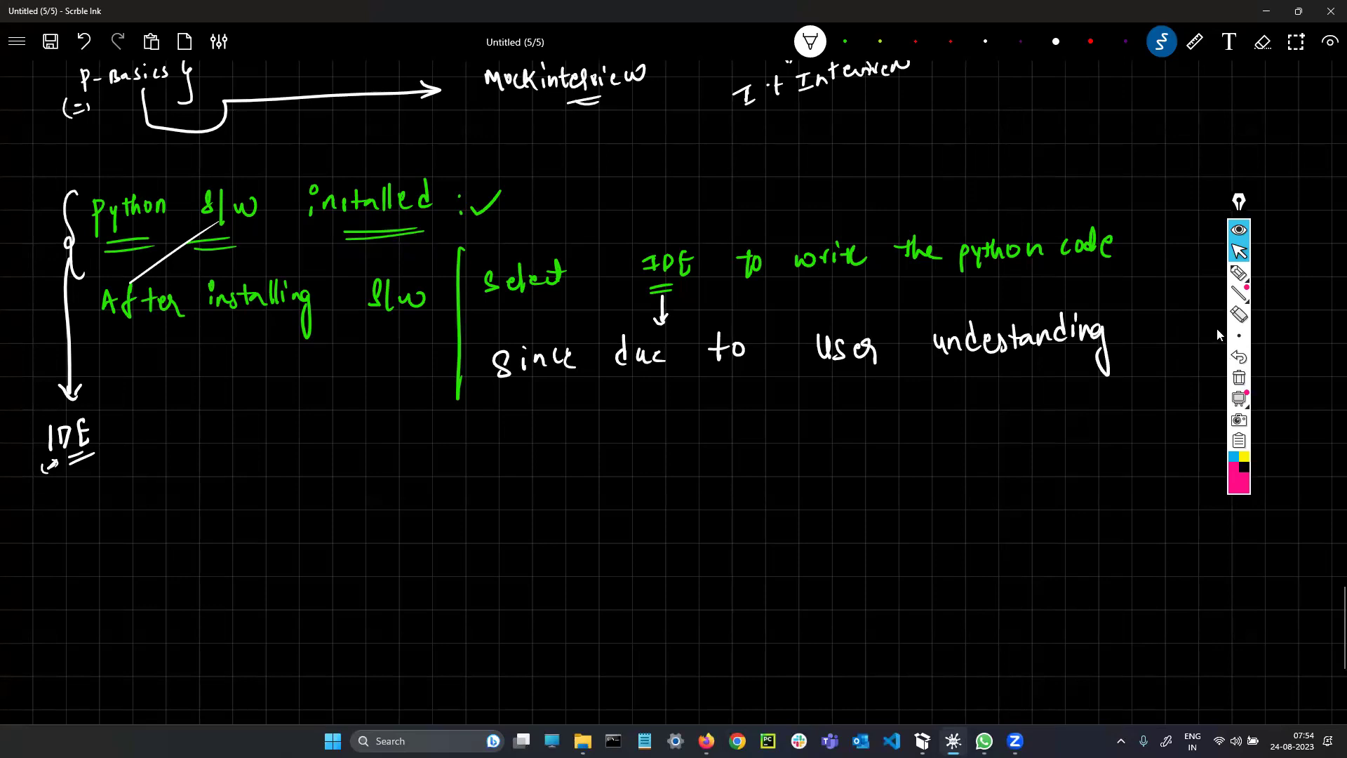
# Step: Erase "due to user understanding" from the whiteboard line, keeping only "Since"
pyautogui.click(1262, 41)
pyautogui.moveTo(1107, 349)
pyautogui.mouseDown()
pyautogui.moveTo(904, 359)
pyautogui.moveTo(1078, 326)
pyautogui.mouseUp()
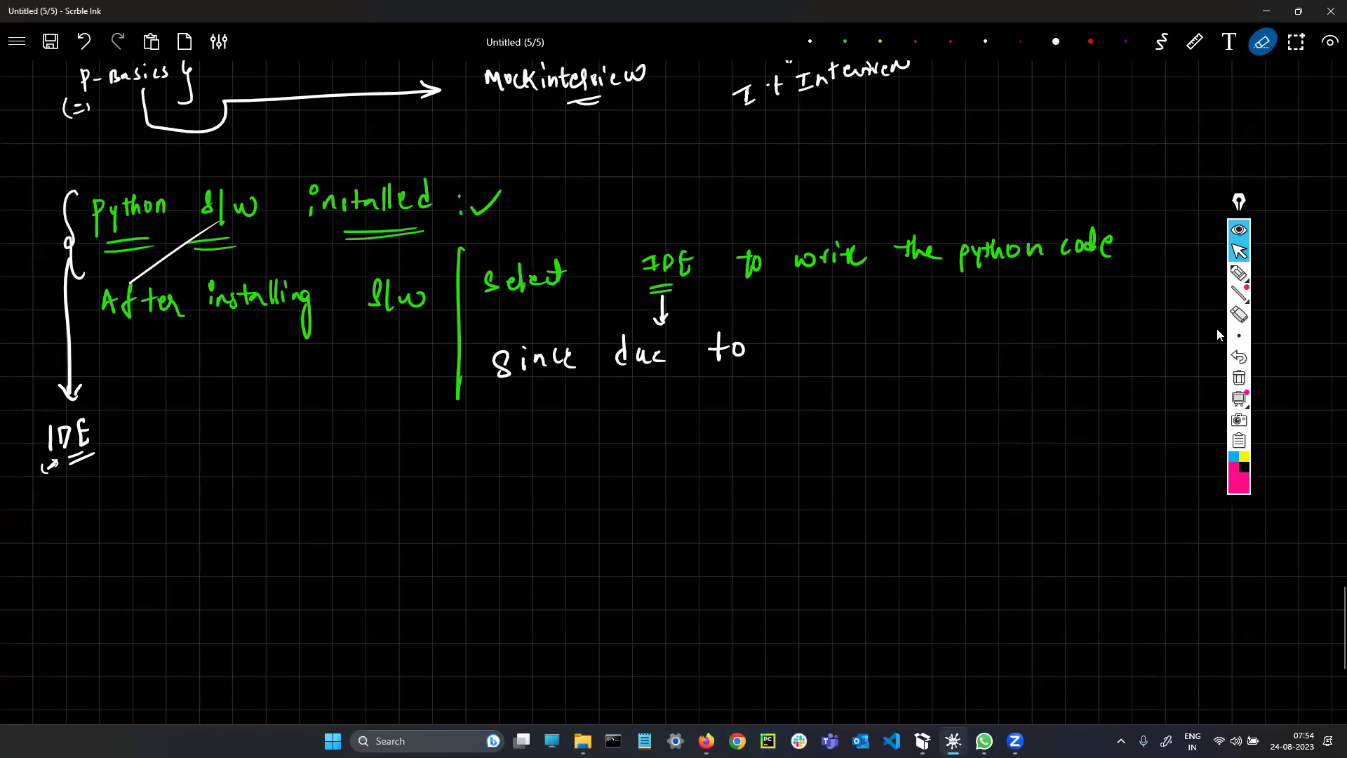
pyautogui.moveTo(767, 353)
pyautogui.mouseDown()
pyautogui.moveTo(629, 360)
pyautogui.moveTo(659, 319)
pyautogui.moveTo(645, 350)
pyautogui.moveTo(716, 365)
pyautogui.mouseUp()
# Step: Handwrite "we download official python but" in green after "Since"
pyautogui.press('p')
pyautogui.moveTo(723, 354); pyautogui.dragTo(774, 364)
pyautogui.moveTo(781, 337)
pyautogui.mouseDown()
pyautogui.moveTo(783, 361)
pyautogui.moveTo(790, 348)
pyautogui.mouseUp()
pyautogui.moveTo(804, 347); pyautogui.dragTo(810, 358)
pyautogui.moveTo(814, 351)
pyautogui.mouseDown()
pyautogui.moveTo(819, 334)
pyautogui.moveTo(891, 368)
pyautogui.mouseUp()
pyautogui.moveTo(904, 337)
pyautogui.mouseDown()
pyautogui.moveTo(902, 368)
pyautogui.moveTo(916, 354)
pyautogui.mouseUp()
pyautogui.moveTo(933, 337)
pyautogui.mouseDown()
pyautogui.moveTo(927, 351)
pyautogui.moveTo(944, 351)
pyautogui.mouseUp()
pyautogui.moveTo(946, 323); pyautogui.dragTo(946, 327)
pyautogui.moveTo(952, 341); pyautogui.dragTo(974, 348)
pyautogui.moveTo(1002, 334)
pyautogui.mouseDown()
pyautogui.moveTo(1003, 362)
pyautogui.moveTo(1014, 344)
pyautogui.mouseUp()
pyautogui.moveTo(1016, 333)
pyautogui.mouseDown()
pyautogui.moveTo(1023, 363)
pyautogui.moveTo(1032, 343)
pyautogui.mouseUp()
pyautogui.moveTo(1026, 330); pyautogui.dragTo(1059, 346)
pyautogui.moveTo(1056, 323); pyautogui.dragTo(1084, 330)
pyautogui.moveTo(1106, 320)
pyautogui.mouseDown()
pyautogui.moveTo(1117, 339)
pyautogui.moveTo(1140, 334)
pyautogui.mouseUp()
pyautogui.moveTo(1133, 320); pyautogui.dragTo(1152, 317)
# Step: Handwrite "IDE is not user friendly:" in green on the line below
pyautogui.moveTo(515, 419); pyautogui.dragTo(518, 439)
pyautogui.moveTo(525, 420); pyautogui.dragTo(544, 437)
pyautogui.moveTo(551, 416); pyautogui.dragTo(559, 429)
pyautogui.moveTo(593, 421)
pyautogui.mouseDown()
pyautogui.moveTo(594, 434)
pyautogui.moveTo(596, 411)
pyautogui.mouseUp()
pyautogui.moveTo(608, 420)
pyautogui.mouseDown()
pyautogui.moveTo(601, 435)
pyautogui.moveTo(648, 433)
pyautogui.moveTo(653, 421)
pyautogui.mouseUp()
pyautogui.moveTo(669, 411)
pyautogui.mouseDown()
pyautogui.moveTo(668, 437)
pyautogui.moveTo(745, 434)
pyautogui.mouseUp()
pyautogui.moveTo(754, 413)
pyautogui.mouseDown()
pyautogui.moveTo(744, 435)
pyautogui.moveTo(793, 410)
pyautogui.mouseUp()
pyautogui.moveTo(827, 393)
pyautogui.mouseDown()
pyautogui.moveTo(818, 441)
pyautogui.moveTo(834, 420)
pyautogui.mouseUp()
pyautogui.moveTo(830, 429); pyautogui.dragTo(874, 426)
pyautogui.moveTo(888, 418)
pyautogui.mouseDown()
pyautogui.moveTo(877, 425)
pyautogui.moveTo(906, 425)
pyautogui.mouseUp()
pyautogui.moveTo(913, 421)
pyautogui.mouseDown()
pyautogui.moveTo(923, 410)
pyautogui.moveTo(912, 452)
pyautogui.mouseUp()
pyautogui.click(938, 413)
pyautogui.click(938, 428)
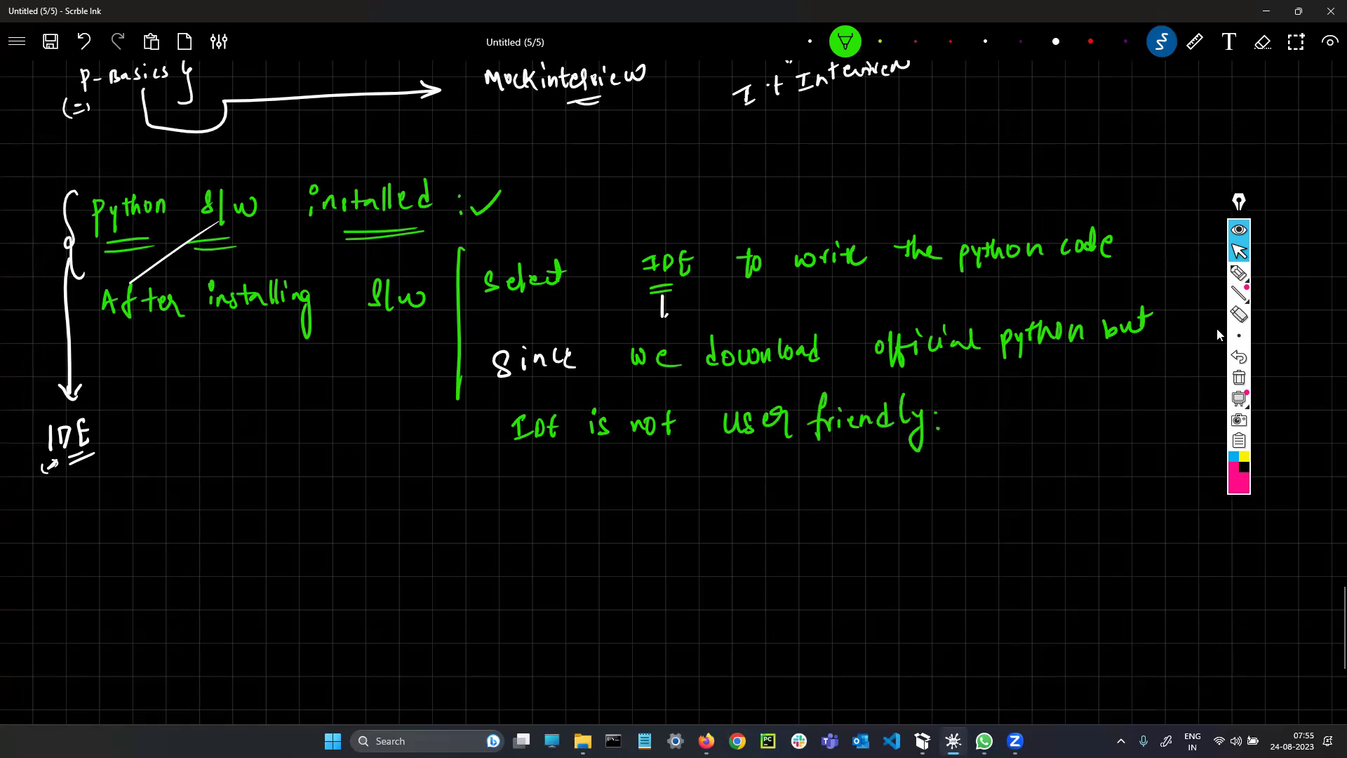
# Step: Handwrite "So I am not going to use it" in green as the next line of the IDE notes
pyautogui.moveTo(474, 485)
pyautogui.mouseDown()
pyautogui.moveTo(484, 502)
pyautogui.moveTo(572, 494)
pyautogui.moveTo(561, 487)
pyautogui.mouseUp()
pyautogui.moveTo(561, 478)
pyautogui.mouseDown()
pyautogui.moveTo(570, 511)
pyautogui.moveTo(667, 491)
pyautogui.mouseUp()
pyautogui.moveTo(682, 472); pyautogui.dragTo(683, 494)
pyautogui.moveTo(674, 482)
pyautogui.mouseDown()
pyautogui.moveTo(697, 478)
pyautogui.moveTo(719, 509)
pyautogui.moveTo(756, 501)
pyautogui.mouseUp()
pyautogui.moveTo(763, 492)
pyautogui.mouseDown()
pyautogui.moveTo(779, 516)
pyautogui.moveTo(814, 501)
pyautogui.mouseUp()
pyautogui.moveTo(803, 489); pyautogui.dragTo(820, 493)
pyautogui.moveTo(870, 486); pyautogui.dragTo(920, 496)
pyautogui.moveTo(941, 486); pyautogui.dragTo(968, 497)
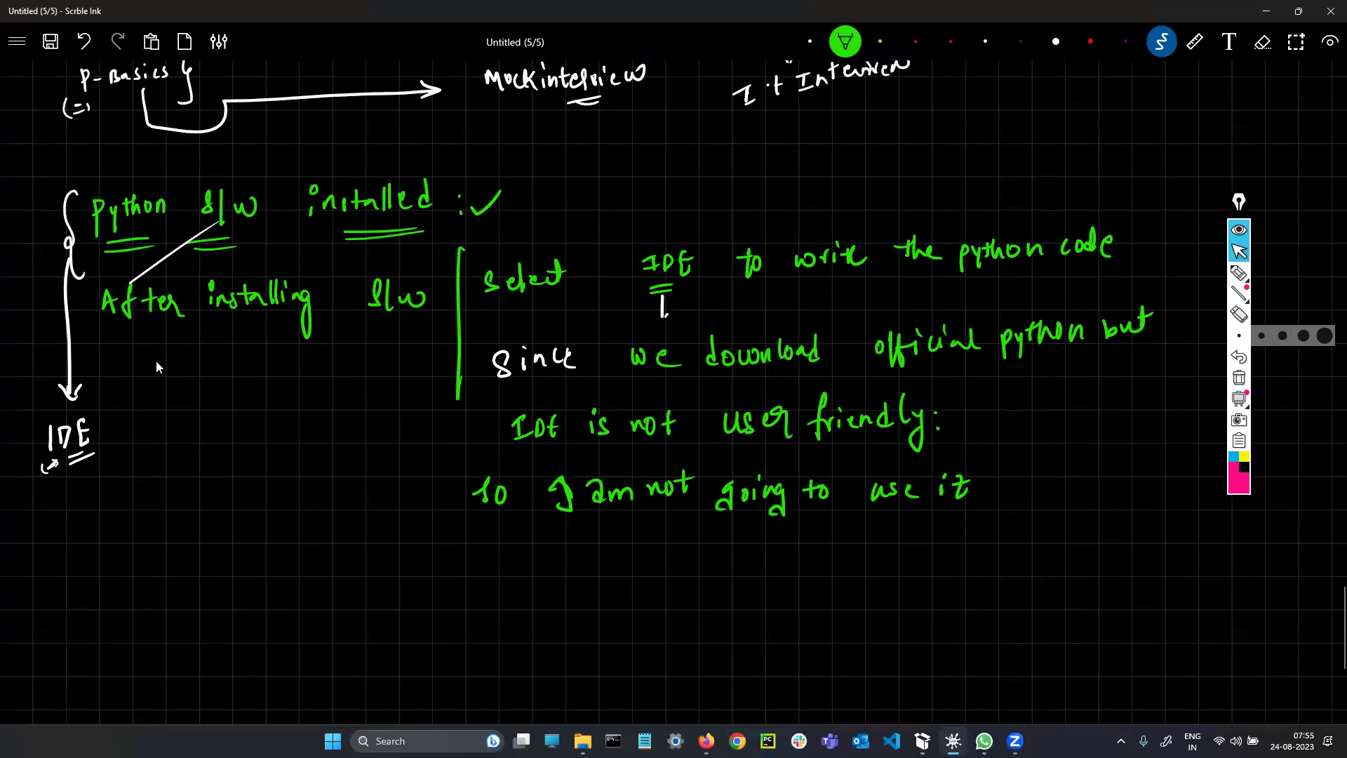
# Step: Annotate the "Python S/W installed" line in red with a circled star, and a brace pointing to "Keep" with a tick
pyautogui.press('4')
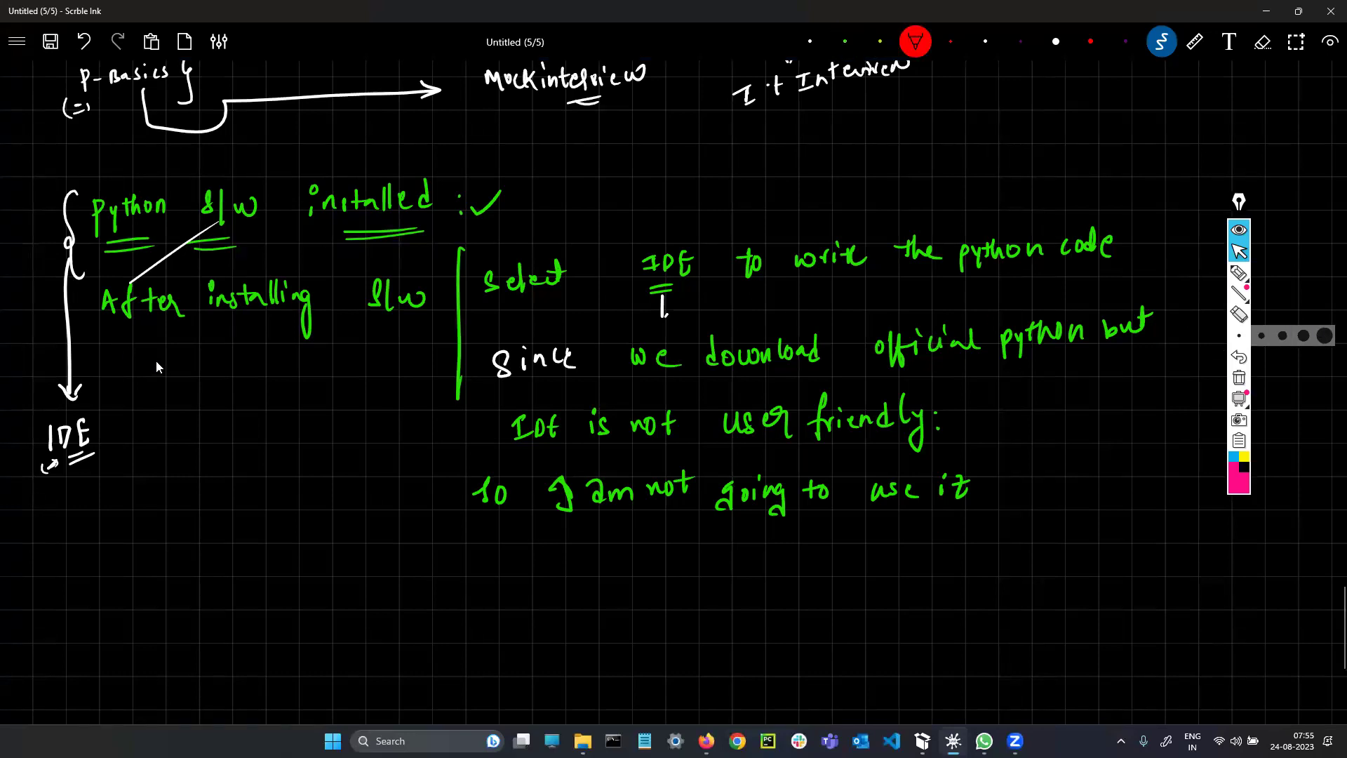
pyautogui.moveTo(447, 155); pyautogui.dragTo(444, 146)
pyautogui.scroll(-1, 379, 347)
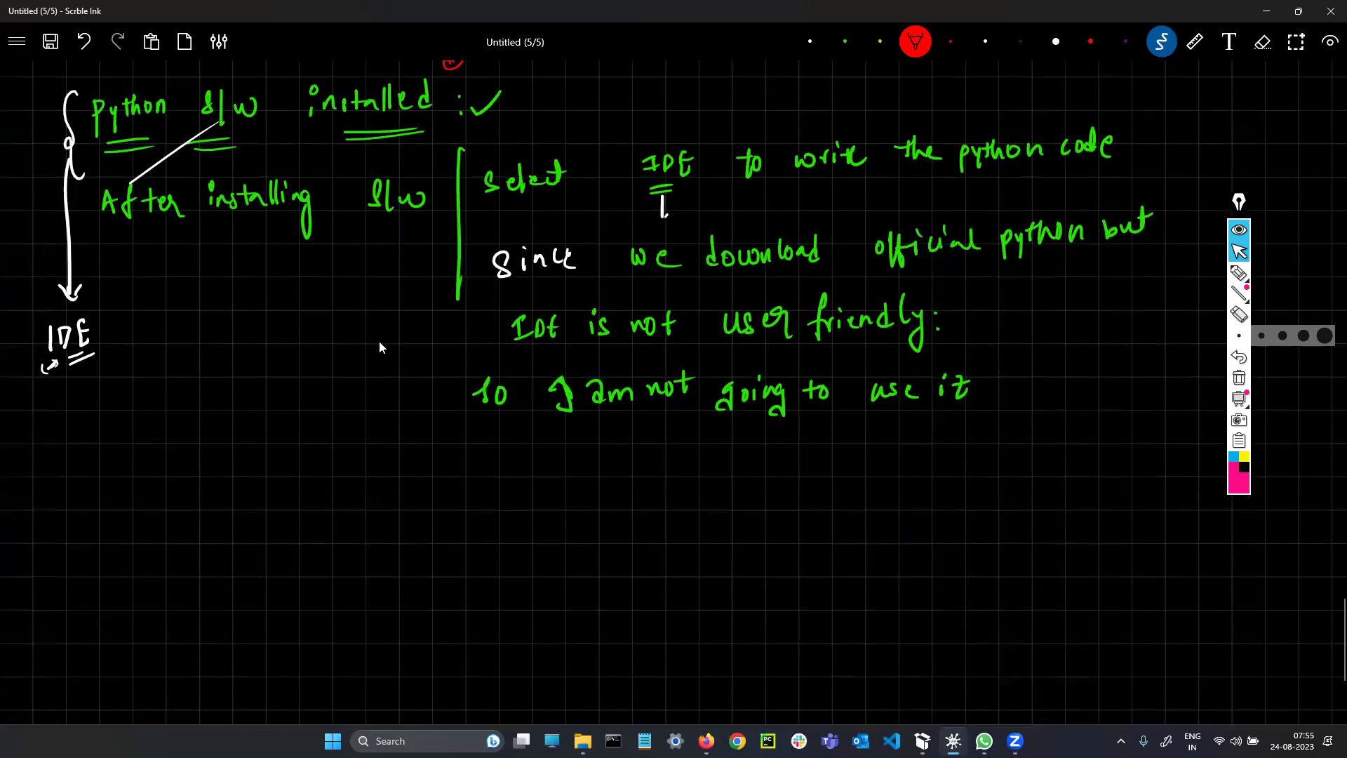
pyautogui.moveTo(525, 73)
pyautogui.mouseDown()
pyautogui.moveTo(531, 128)
pyautogui.moveTo(570, 103)
pyautogui.moveTo(604, 106)
pyautogui.mouseUp()
pyautogui.moveTo(612, 100)
pyautogui.mouseDown()
pyautogui.moveTo(652, 106)
pyautogui.moveTo(735, 79)
pyautogui.mouseUp()
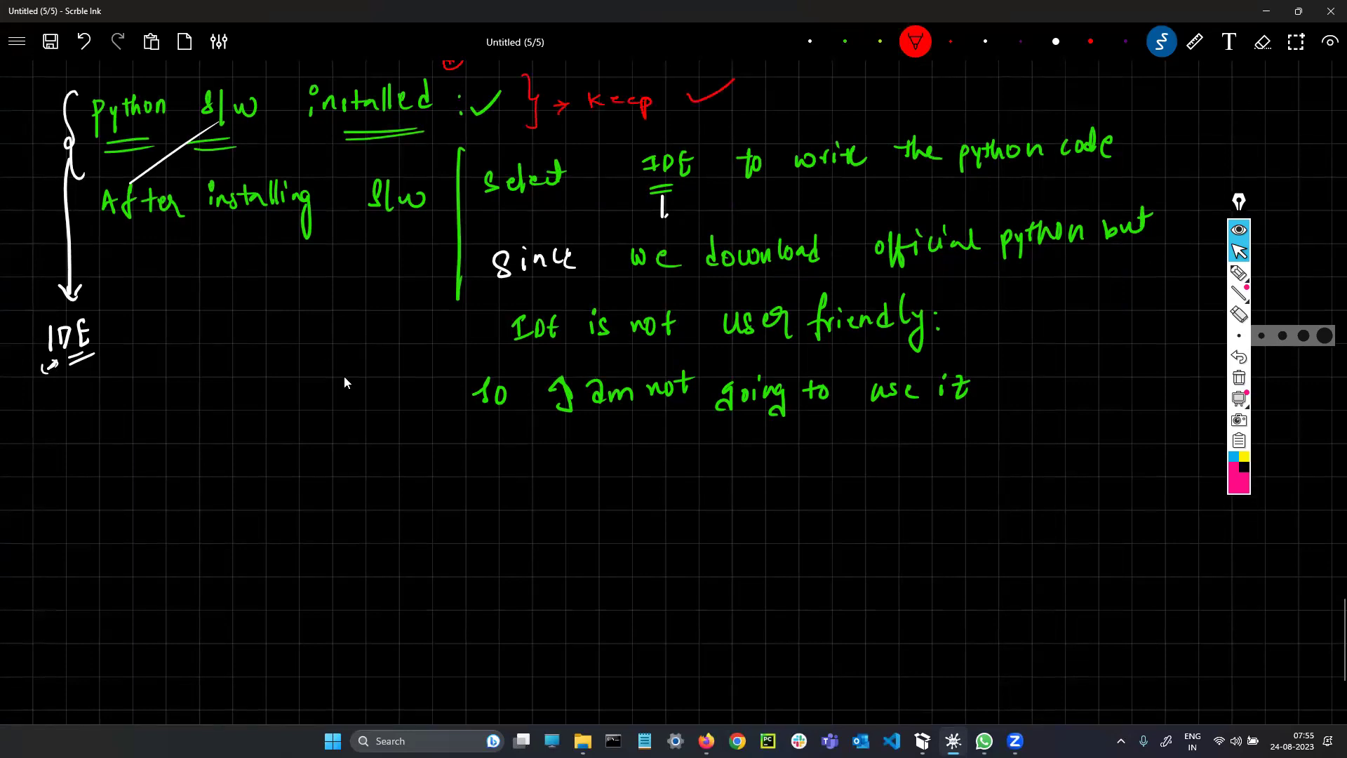
# Step: Handwrite the underlined heading "Know :" in red in the blank area below the IDE notes
pyautogui.scroll(-7, 461, 427)
pyautogui.scroll(-2, 465, 423)
pyautogui.scroll(3, 465, 423)
pyautogui.moveTo(45, 102)
pyautogui.mouseDown()
pyautogui.moveTo(44, 125)
pyautogui.moveTo(73, 121)
pyautogui.mouseUp()
pyautogui.moveTo(77, 110); pyautogui.dragTo(106, 106)
pyautogui.moveTo(44, 139)
pyautogui.mouseDown()
pyautogui.moveTo(106, 130)
pyautogui.moveTo(45, 143)
pyautogui.mouseUp()
pyautogui.moveTo(130, 112); pyautogui.dragTo(135, 108)
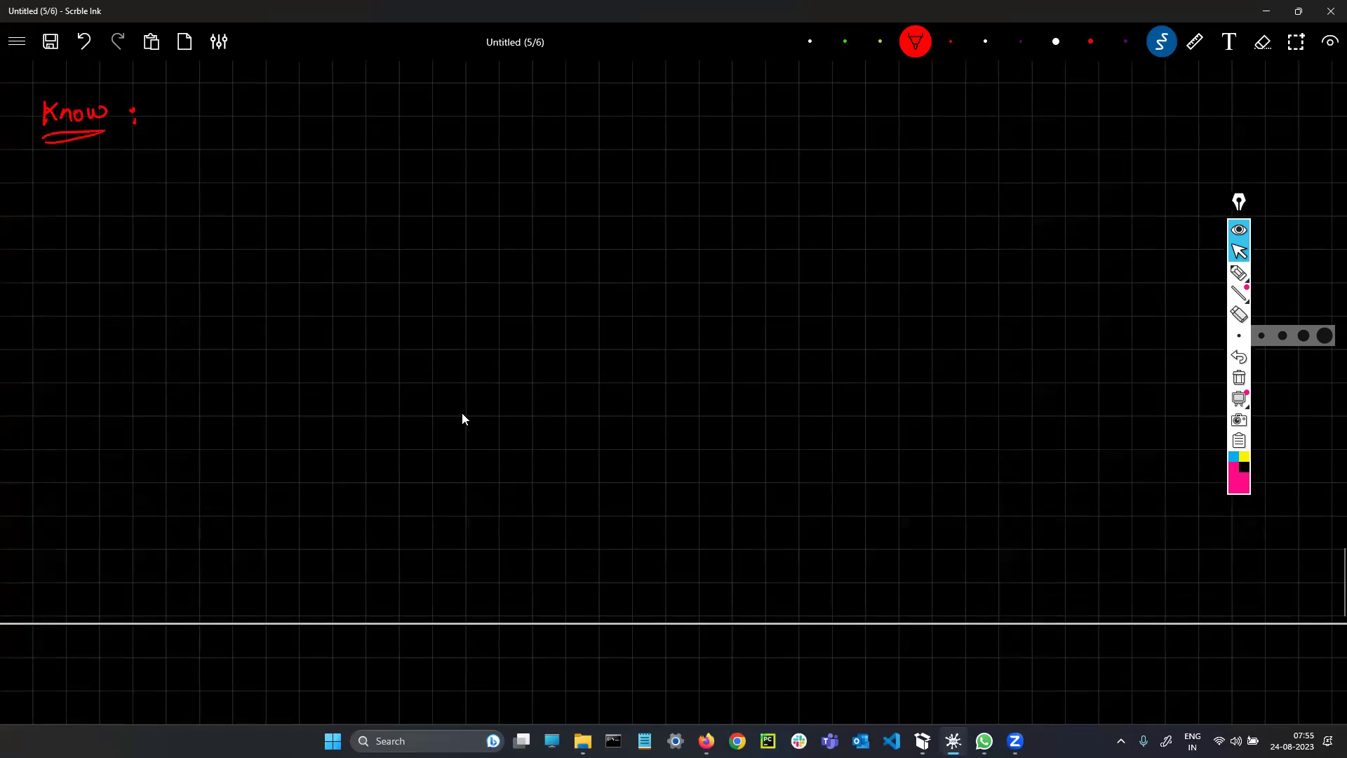
# Step: Handwrite "Anaconda:" in red beneath the "Know :" heading
pyautogui.moveTo(62, 193)
pyautogui.mouseDown()
pyautogui.moveTo(57, 206)
pyautogui.moveTo(74, 209)
pyautogui.mouseUp()
pyautogui.moveTo(59, 200); pyautogui.dragTo(99, 206)
pyautogui.moveTo(111, 195); pyautogui.dragTo(112, 206)
pyautogui.moveTo(121, 198); pyautogui.dragTo(144, 206)
pyautogui.moveTo(149, 189); pyautogui.dragTo(163, 206)
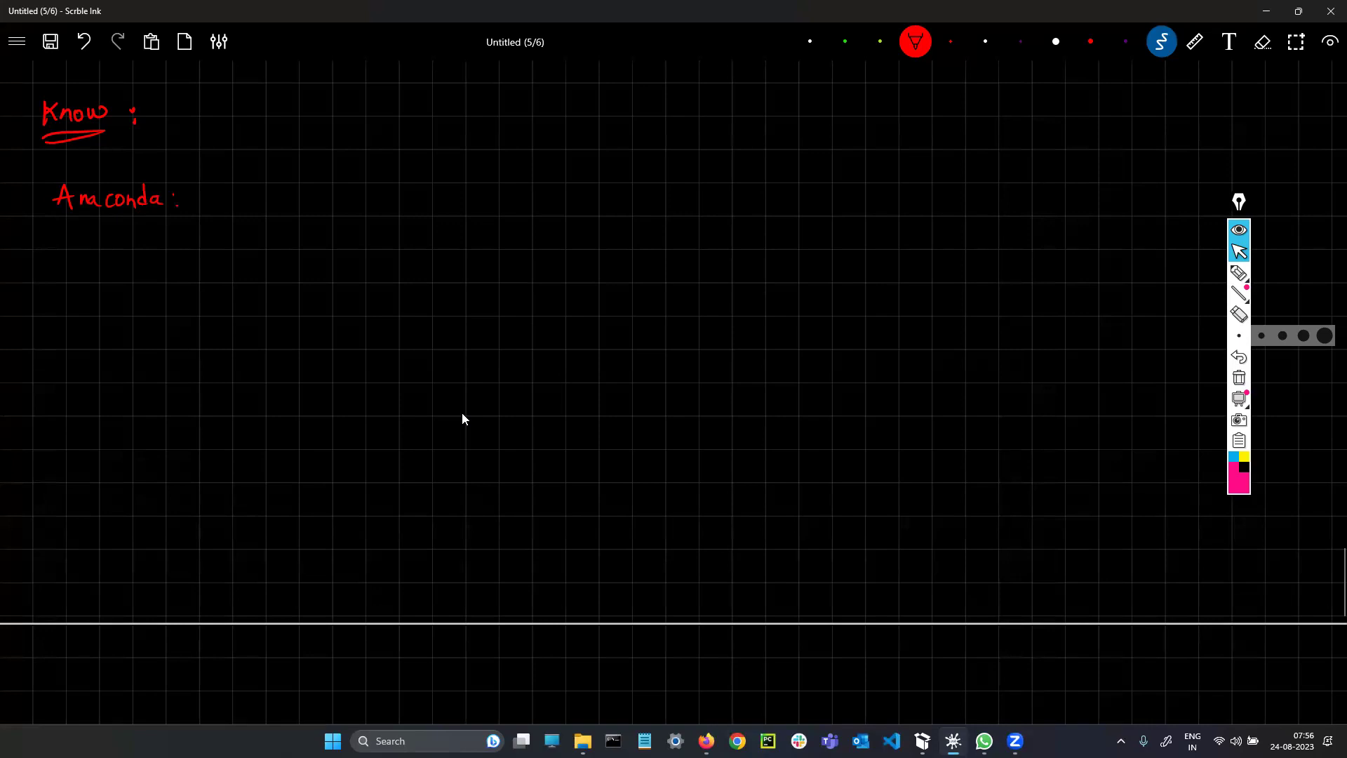
pyautogui.scroll(5, 423, 382)
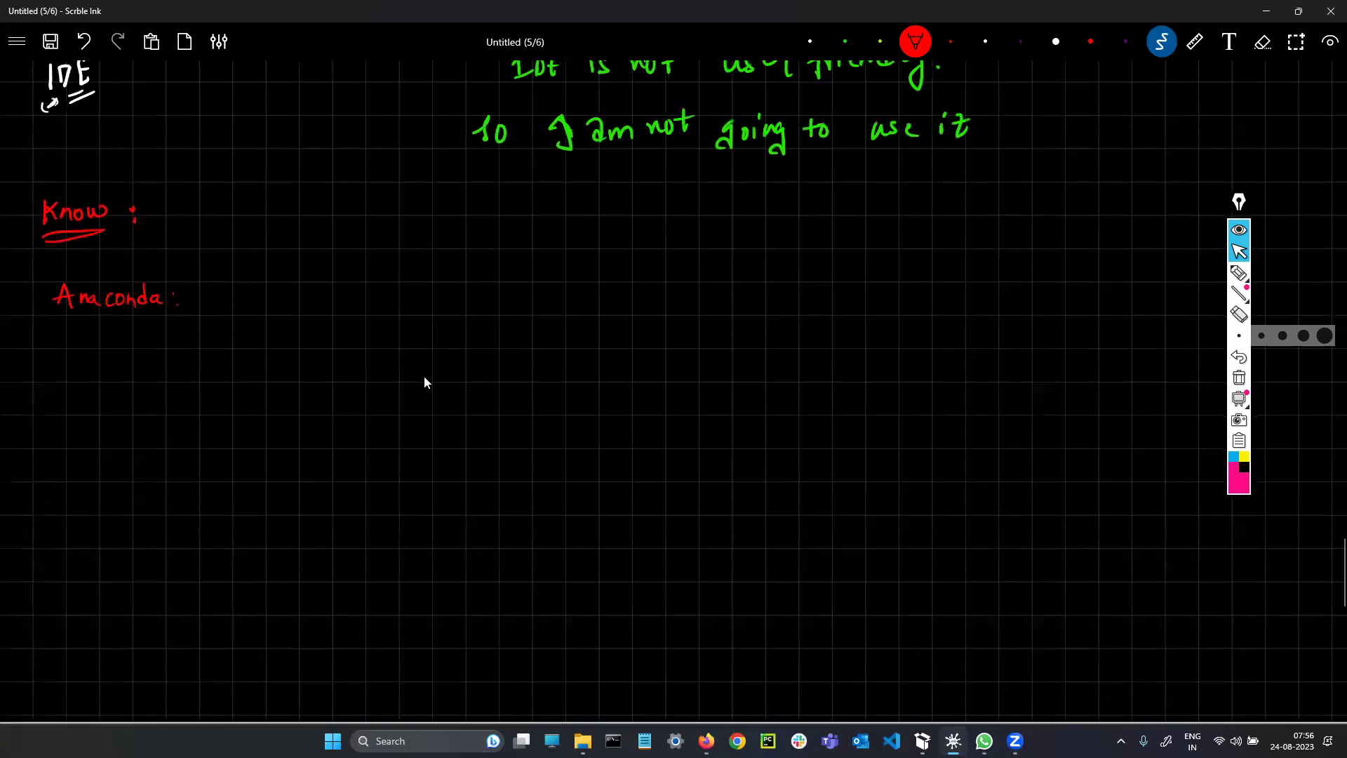
pyautogui.scroll(2, 301, 273)
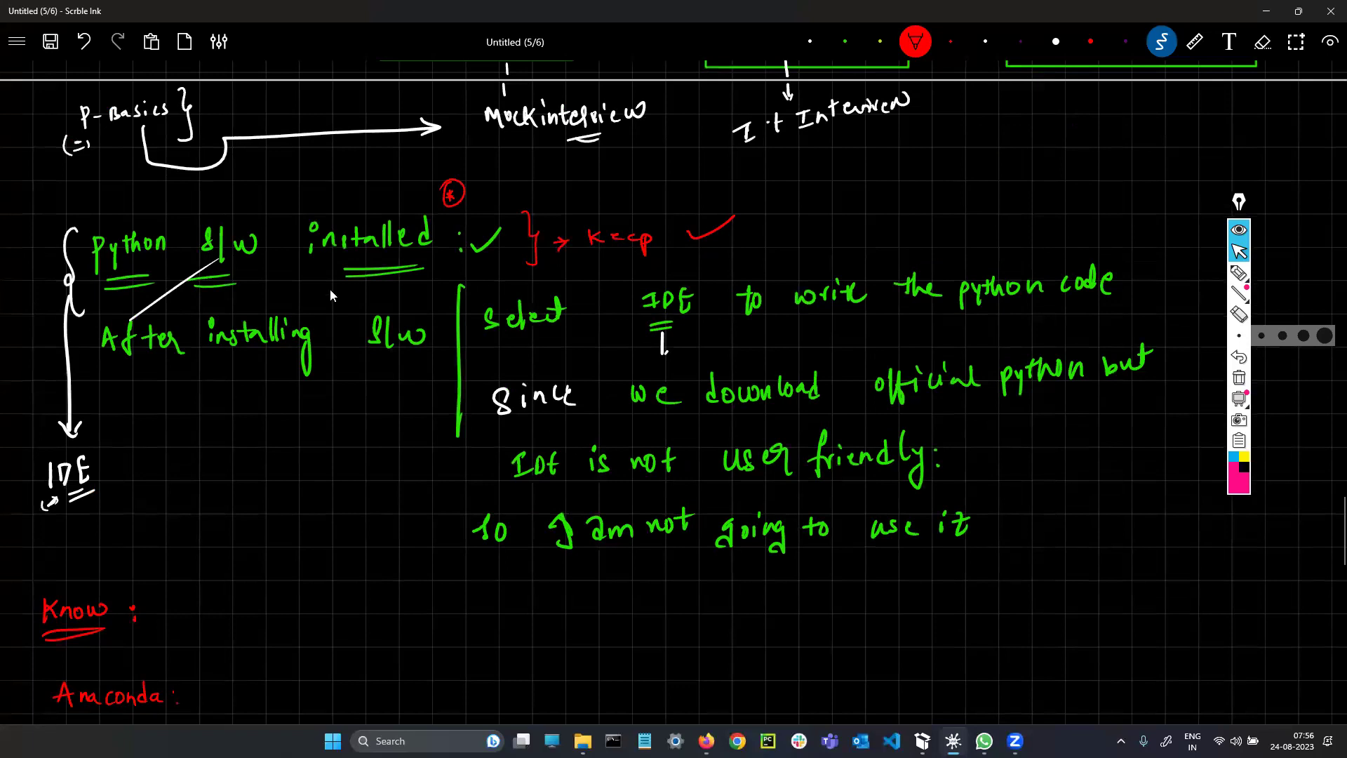
pyautogui.scroll(-7, 302, 303)
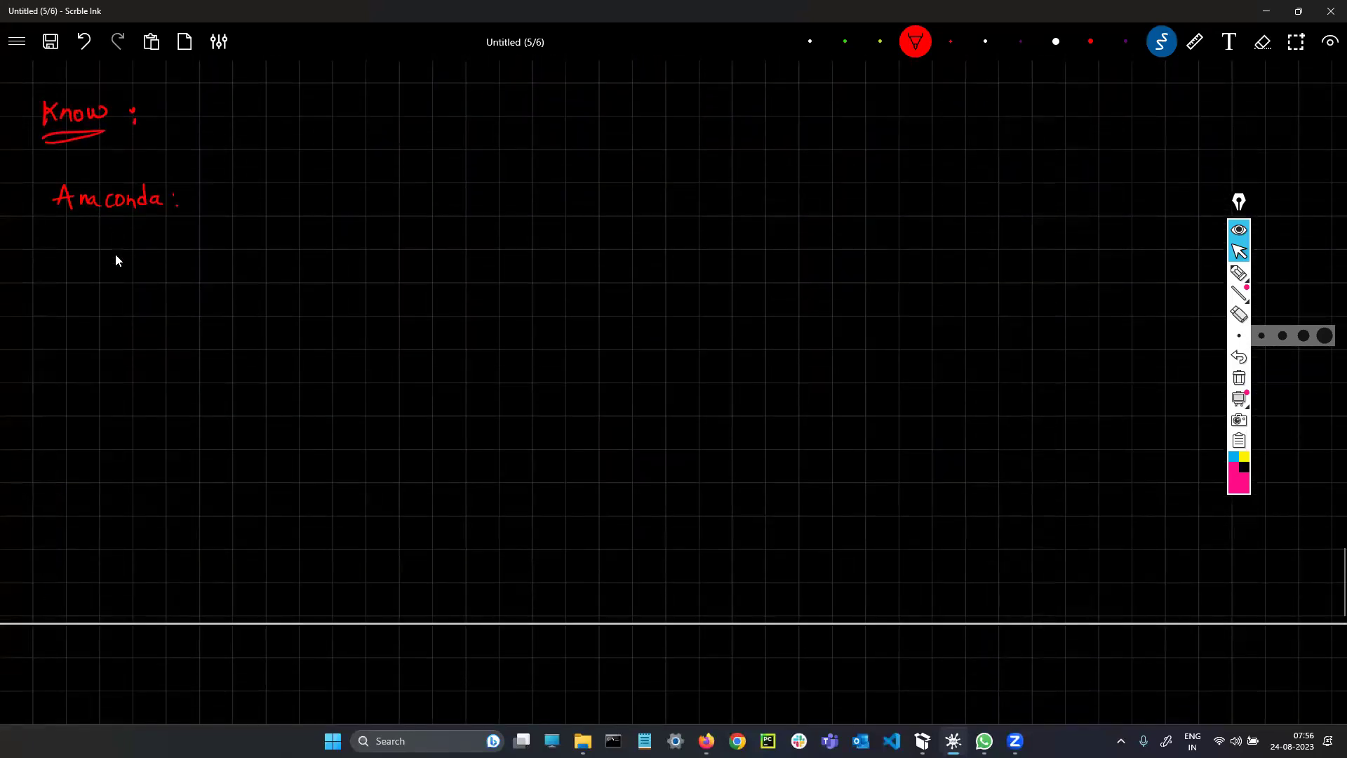
# Step: Draw a white arrow with a plus sign from "Anaconda" to the handwritten word "Python"
pyautogui.press('1')
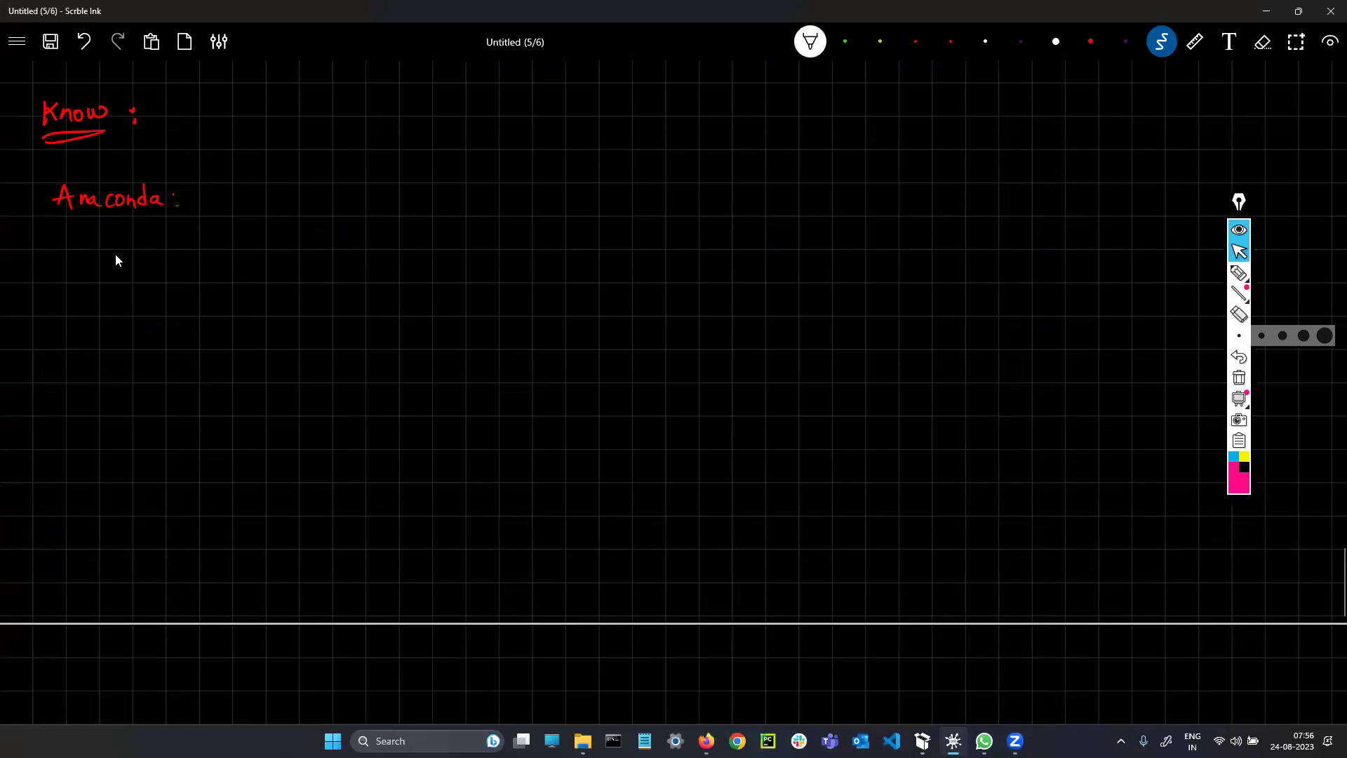
pyautogui.moveTo(167, 181)
pyautogui.mouseDown()
pyautogui.moveTo(230, 144)
pyautogui.moveTo(232, 158)
pyautogui.moveTo(184, 140)
pyautogui.moveTo(182, 155)
pyautogui.mouseUp()
pyautogui.moveTo(225, 105)
pyautogui.mouseDown()
pyautogui.moveTo(230, 124)
pyautogui.moveTo(228, 111)
pyautogui.moveTo(243, 119)
pyautogui.mouseUp()
pyautogui.moveTo(250, 91)
pyautogui.mouseDown()
pyautogui.moveTo(249, 105)
pyautogui.moveTo(259, 94)
pyautogui.mouseUp()
pyautogui.moveTo(254, 102); pyautogui.dragTo(277, 86)
pyautogui.moveTo(283, 93); pyautogui.dragTo(301, 86)
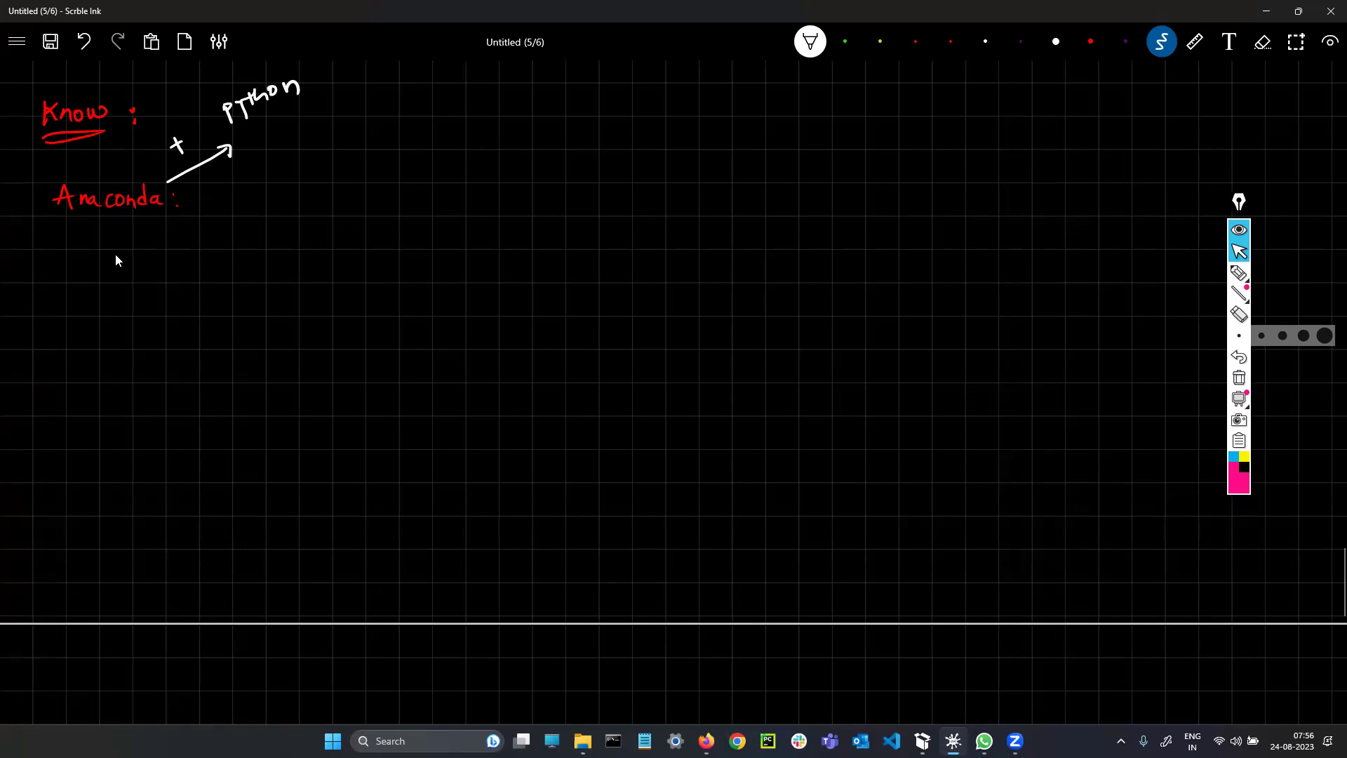
# Step: Underline "Anaconda" in white and draw branching arrows from it to two boxes labelled G1 and G2
pyautogui.moveTo(56, 224); pyautogui.dragTo(89, 221)
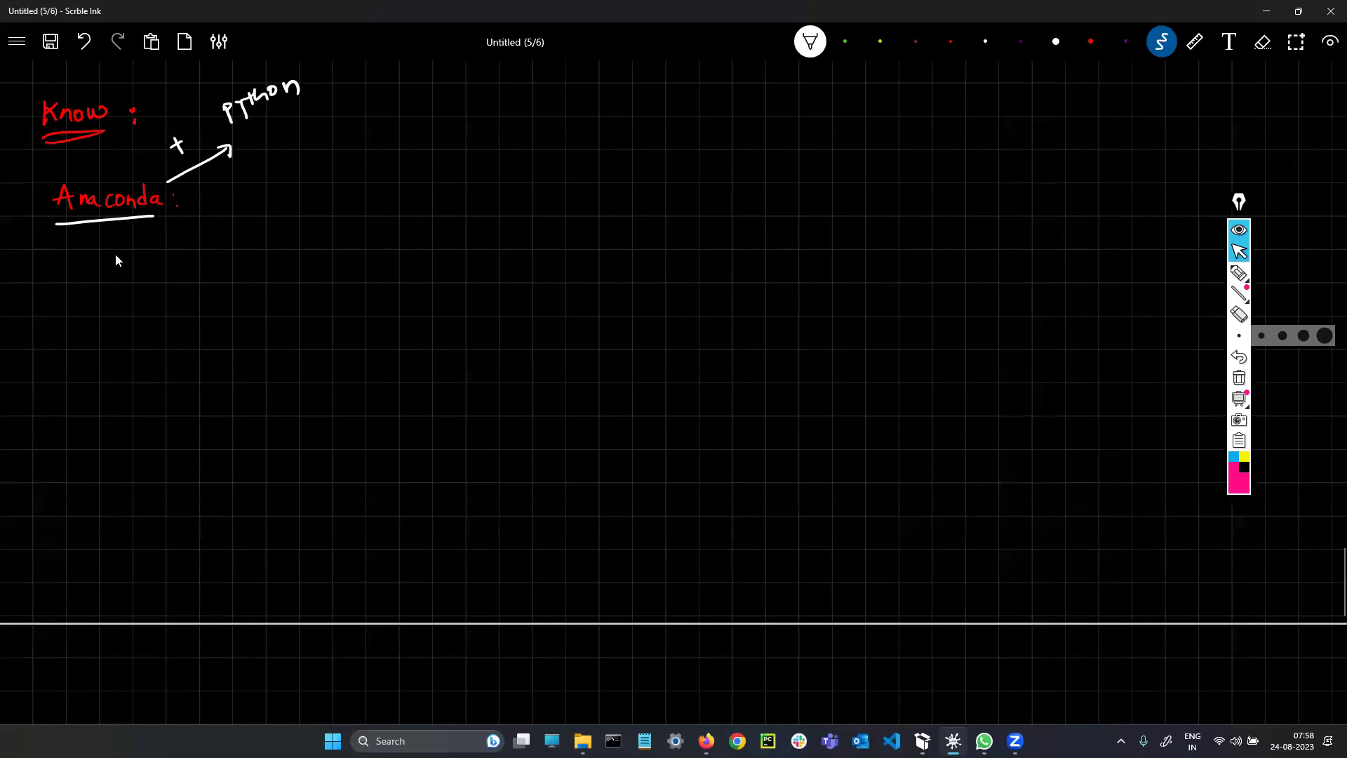
pyautogui.moveTo(132, 226)
pyautogui.mouseDown()
pyautogui.moveTo(112, 247)
pyautogui.moveTo(42, 258)
pyautogui.moveTo(30, 343)
pyautogui.moveTo(76, 314)
pyautogui.moveTo(31, 344)
pyautogui.moveTo(42, 324)
pyautogui.moveTo(58, 338)
pyautogui.mouseUp()
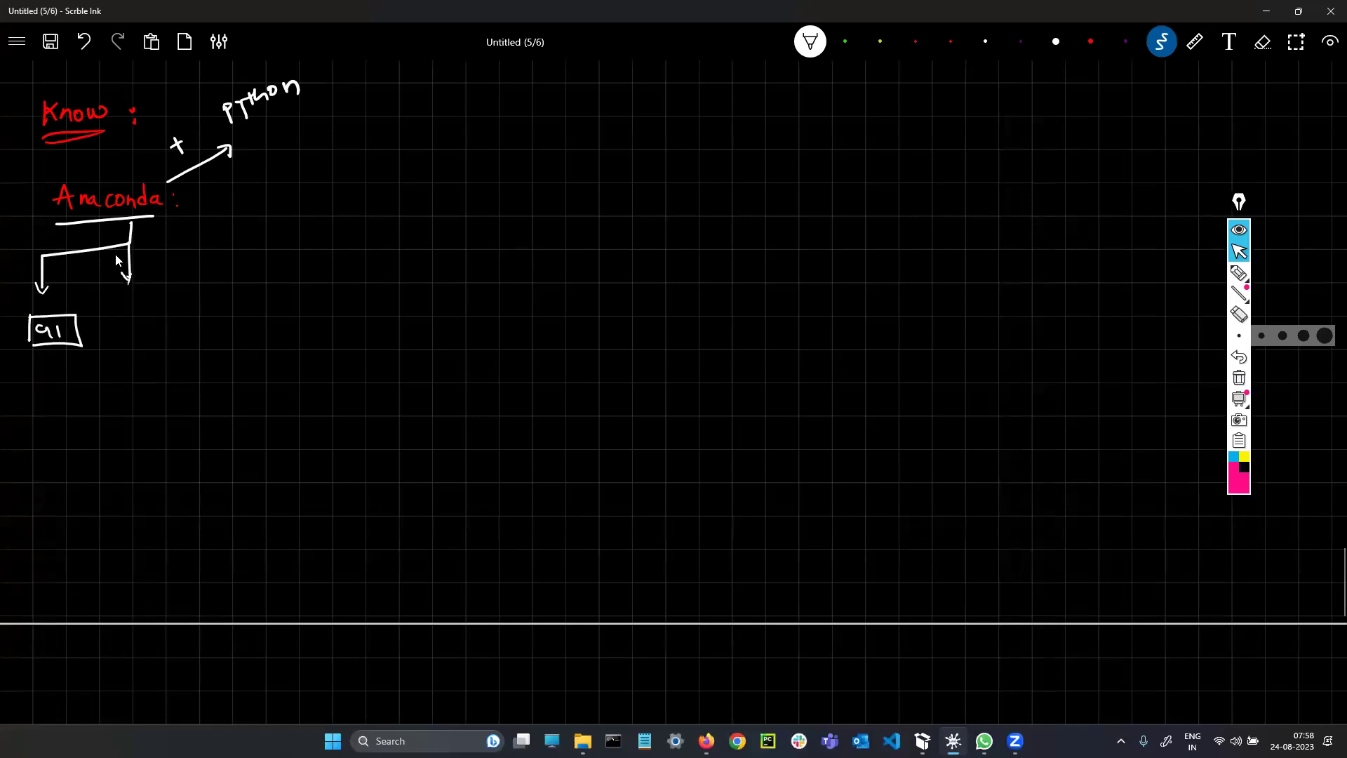
pyautogui.moveTo(131, 312); pyautogui.dragTo(132, 343)
pyautogui.moveTo(130, 309)
pyautogui.mouseDown()
pyautogui.moveTo(179, 309)
pyautogui.moveTo(179, 343)
pyautogui.mouseUp()
pyautogui.moveTo(179, 344)
pyautogui.mouseDown()
pyautogui.moveTo(135, 344)
pyautogui.moveTo(176, 336)
pyautogui.mouseUp()
# Step: Extend the Anaconda branches with arrows to two more boxes labelled G3 and G4, and touch up the G1 label
pyautogui.moveTo(130, 247)
pyautogui.mouseDown()
pyautogui.moveTo(218, 243)
pyautogui.moveTo(244, 269)
pyautogui.moveTo(233, 331)
pyautogui.mouseUp()
pyautogui.click(234, 300)
pyautogui.moveTo(233, 299)
pyautogui.mouseDown()
pyautogui.moveTo(284, 296)
pyautogui.moveTo(285, 329)
pyautogui.mouseUp()
pyautogui.moveTo(284, 329)
pyautogui.mouseDown()
pyautogui.moveTo(234, 330)
pyautogui.moveTo(271, 319)
pyautogui.mouseUp()
pyautogui.moveTo(229, 246)
pyautogui.mouseDown()
pyautogui.moveTo(318, 239)
pyautogui.moveTo(332, 282)
pyautogui.mouseUp()
pyautogui.moveTo(330, 301)
pyautogui.mouseDown()
pyautogui.moveTo(330, 343)
pyautogui.moveTo(372, 293)
pyautogui.mouseUp()
pyautogui.moveTo(372, 292); pyautogui.dragTo(380, 342)
pyautogui.moveTo(380, 342)
pyautogui.mouseDown()
pyautogui.moveTo(330, 343)
pyautogui.moveTo(370, 321)
pyautogui.moveTo(361, 335)
pyautogui.mouseUp()
pyautogui.moveTo(44, 336); pyautogui.dragTo(32, 346)
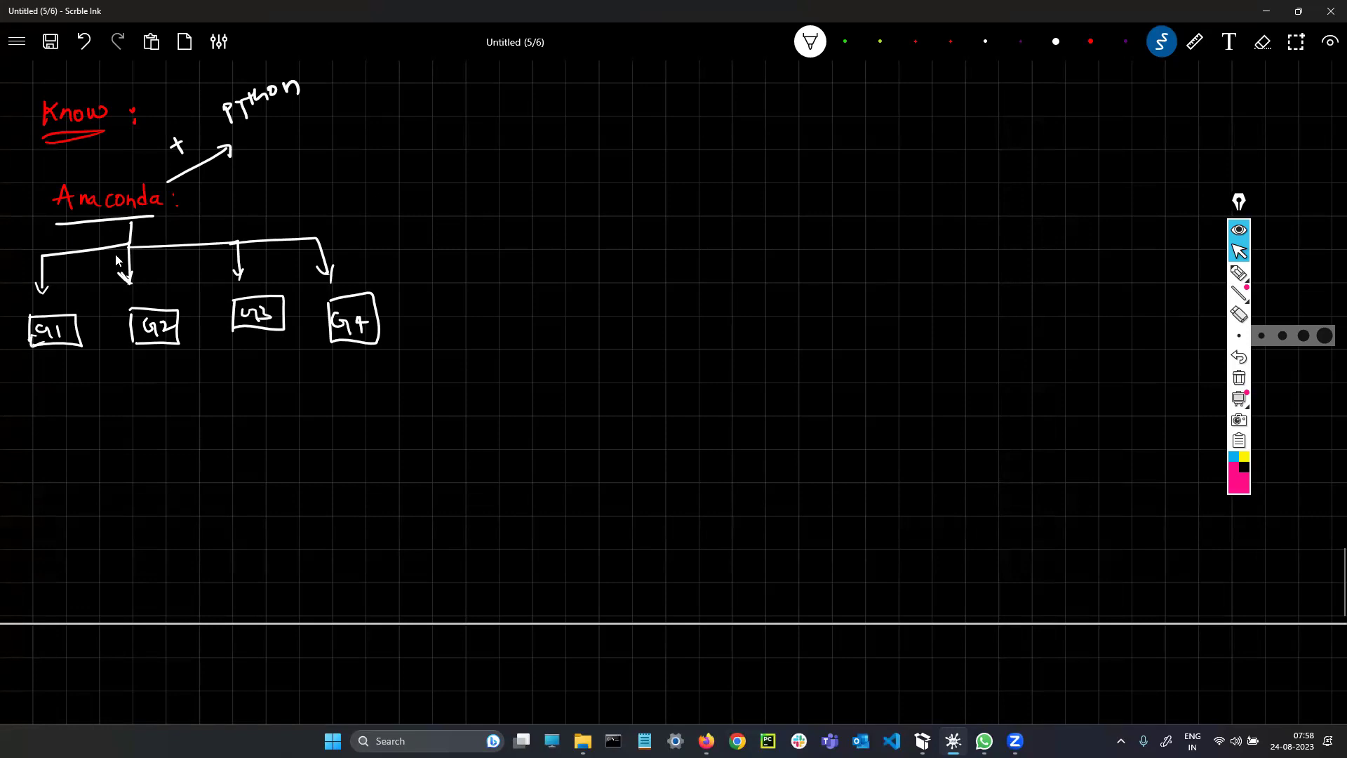
pyautogui.moveTo(159, 218); pyautogui.dragTo(161, 231)
pyautogui.moveTo(191, 190); pyautogui.dragTo(188, 201)
# Step: Switch to Firefox and search for "anaconda download" in a new tab
pyautogui.click(725, 734)
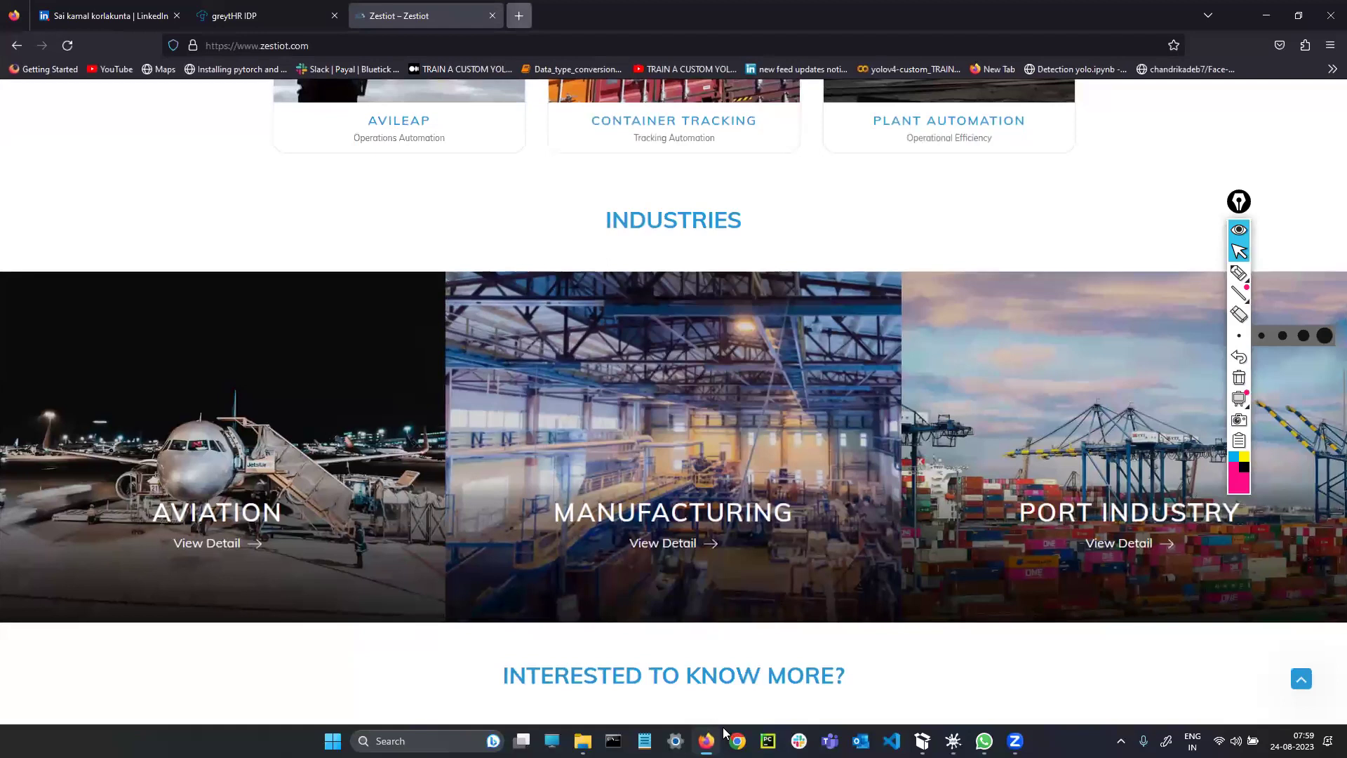
pyautogui.click(520, 16)
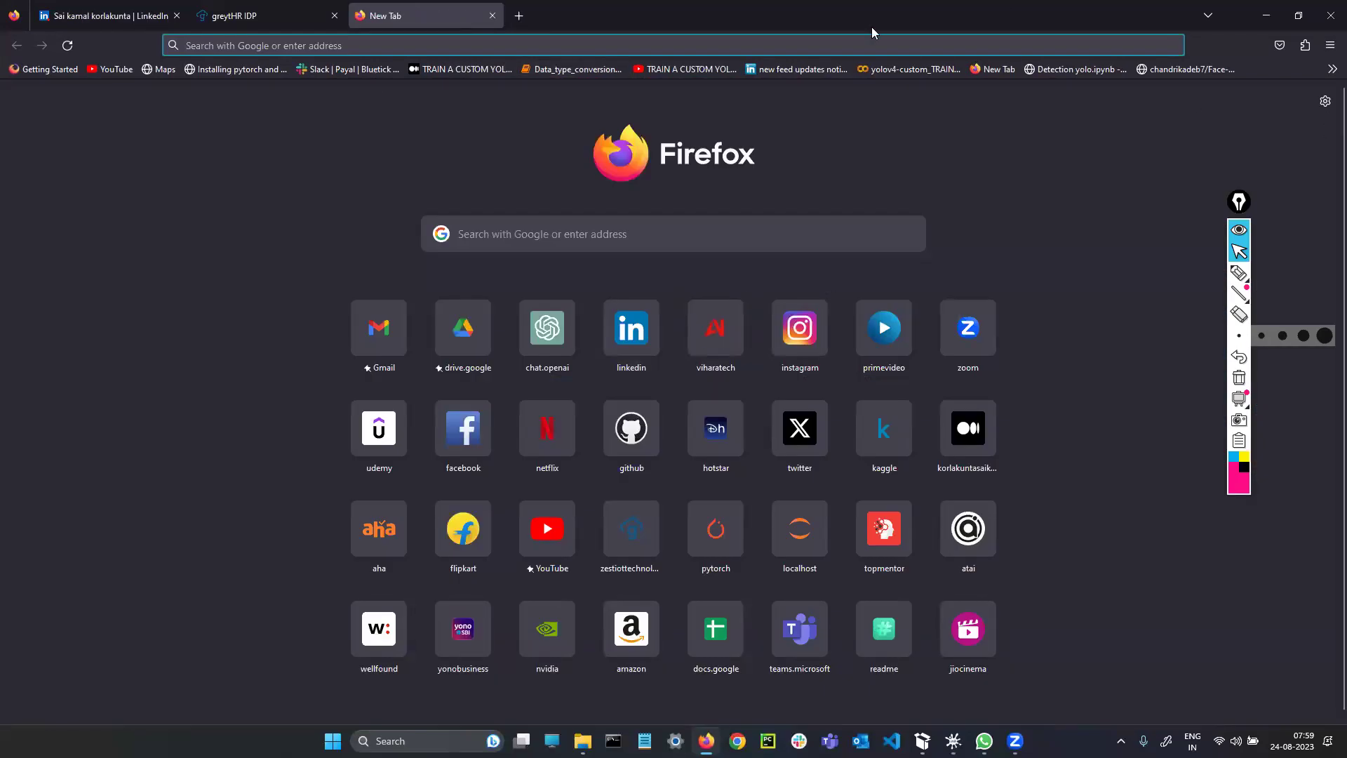
pyautogui.click(858, 39)
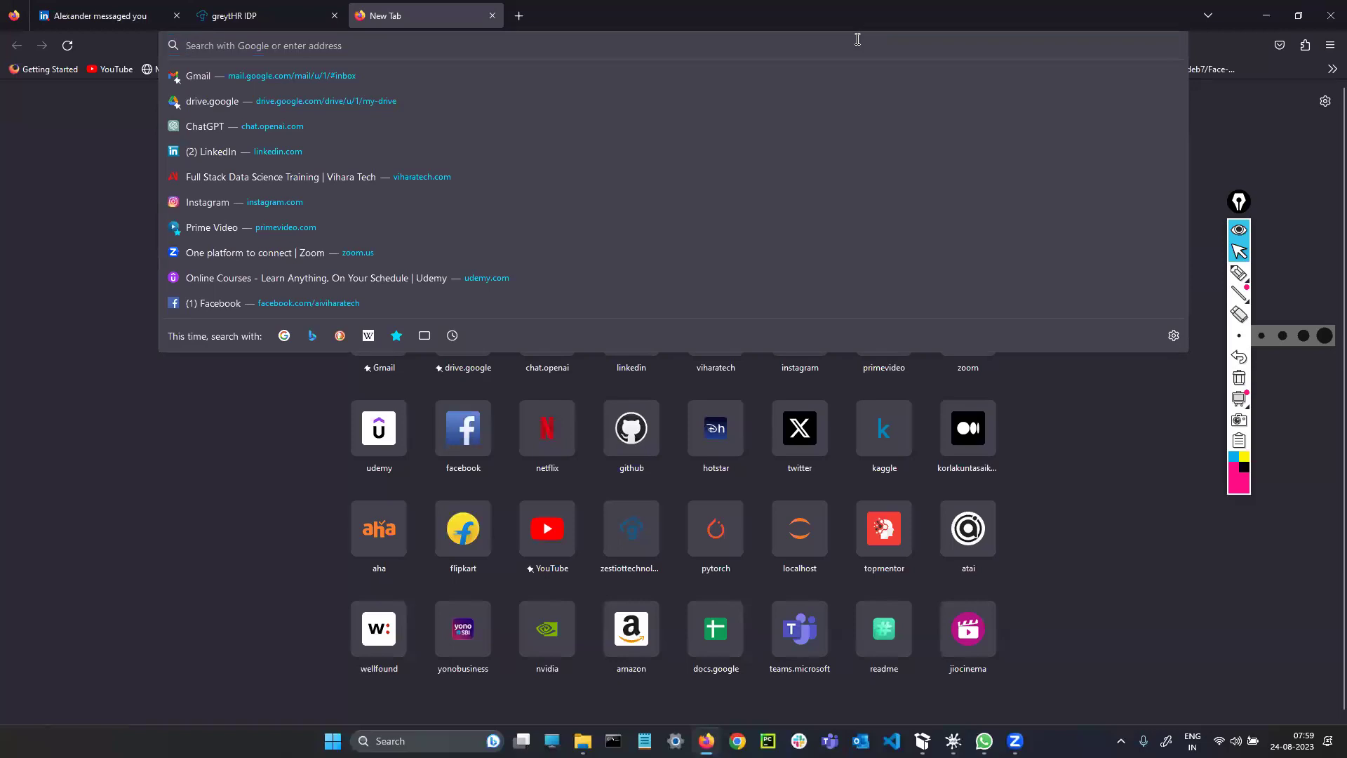
pyautogui.write('anac')
pyautogui.write('ond')
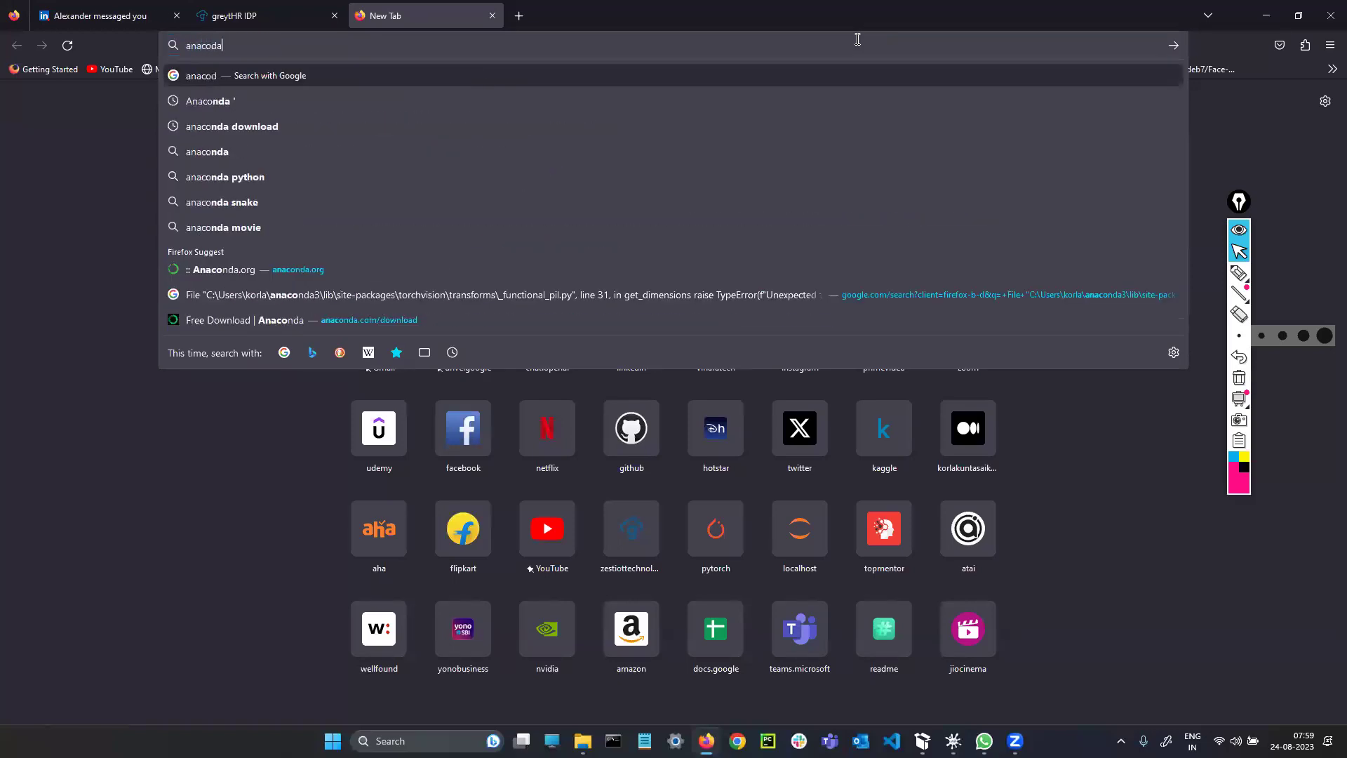
pyautogui.press('BackSpace')
pyautogui.press('BackSpace')
pyautogui.press('BackSpace')
pyautogui.press('BackSpace')
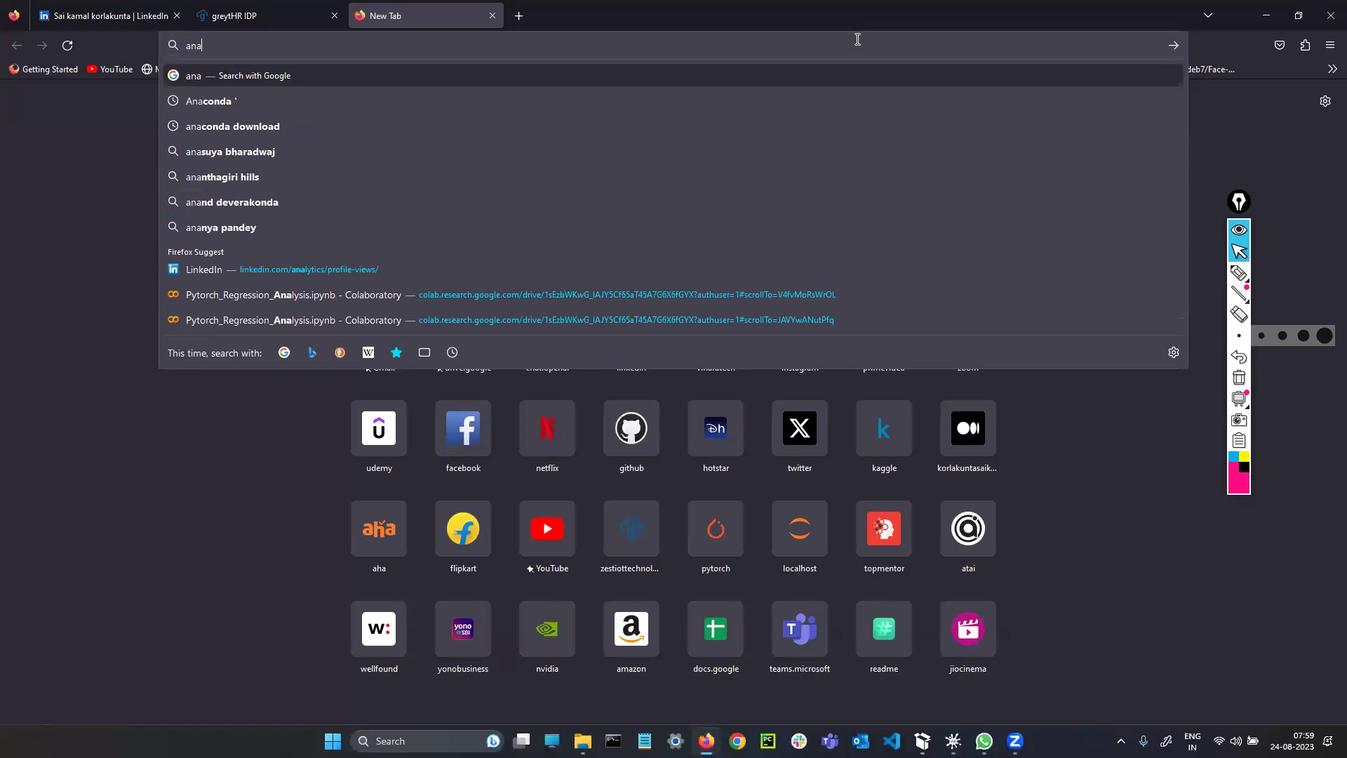
pyautogui.press('Down')
pyautogui.press('Down')
pyautogui.press('Return')
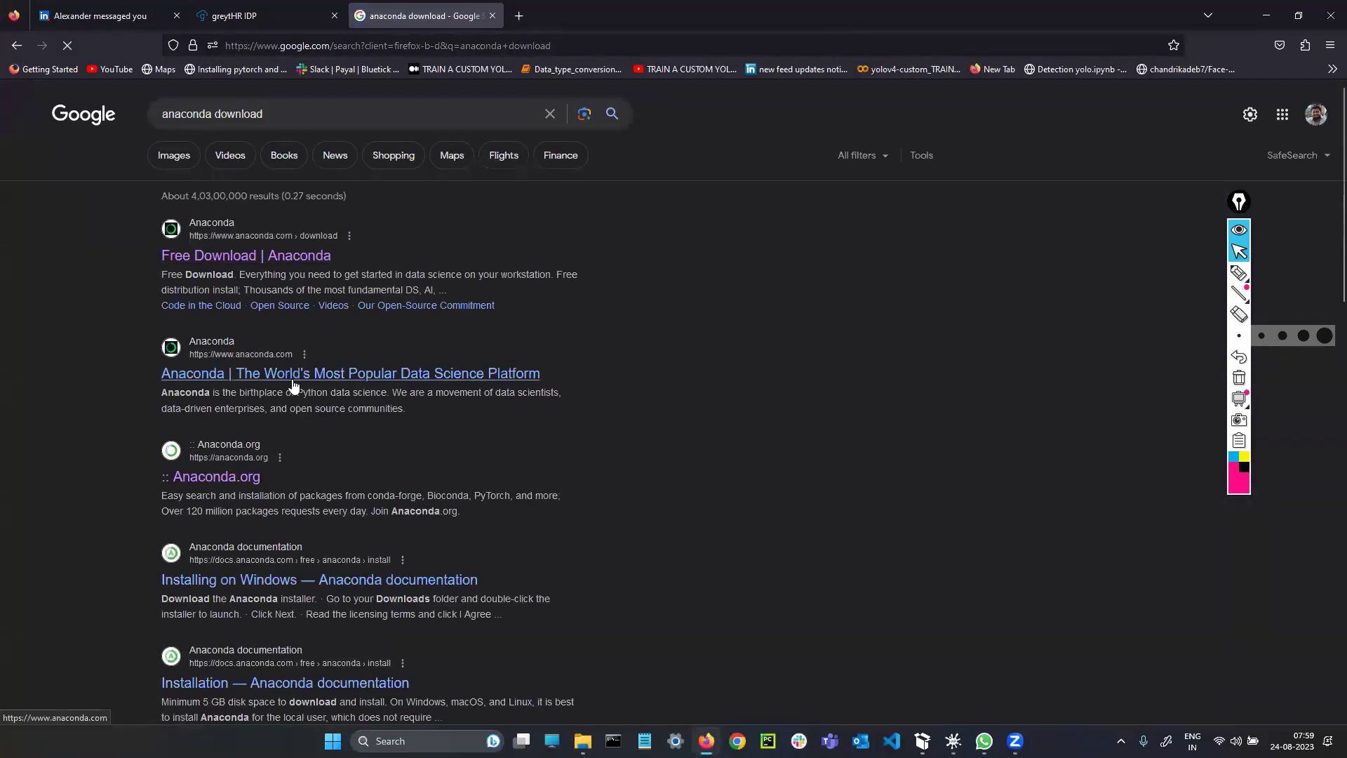
# Step: Circle and underline the Anaconda.org search result with the on-screen pen, and clear the ink
pyautogui.click(1239, 273)
pyautogui.moveTo(309, 449)
pyautogui.mouseDown()
pyautogui.moveTo(151, 442)
pyautogui.moveTo(279, 509)
pyautogui.moveTo(286, 449)
pyautogui.mouseUp()
pyautogui.moveTo(169, 487); pyautogui.dragTo(255, 491)
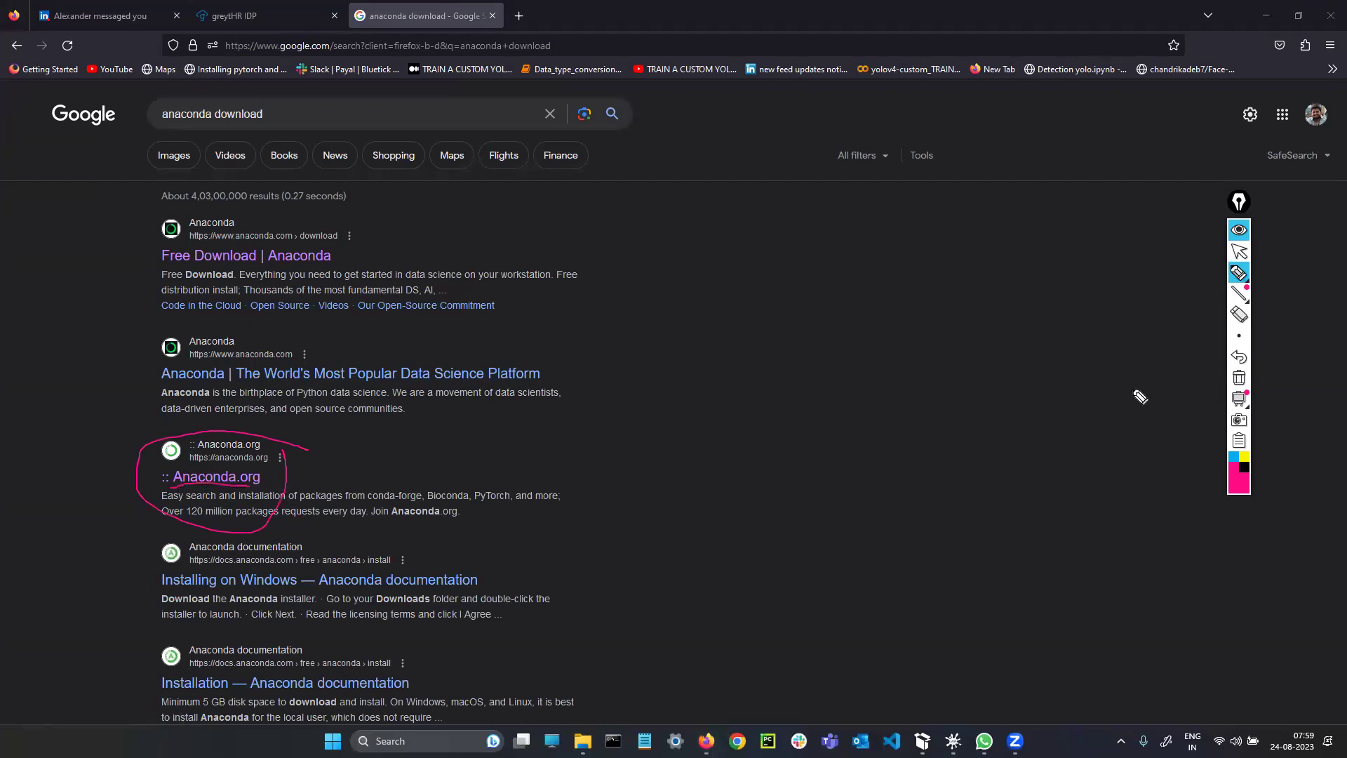
pyautogui.click(1239, 379)
pyautogui.click(1240, 251)
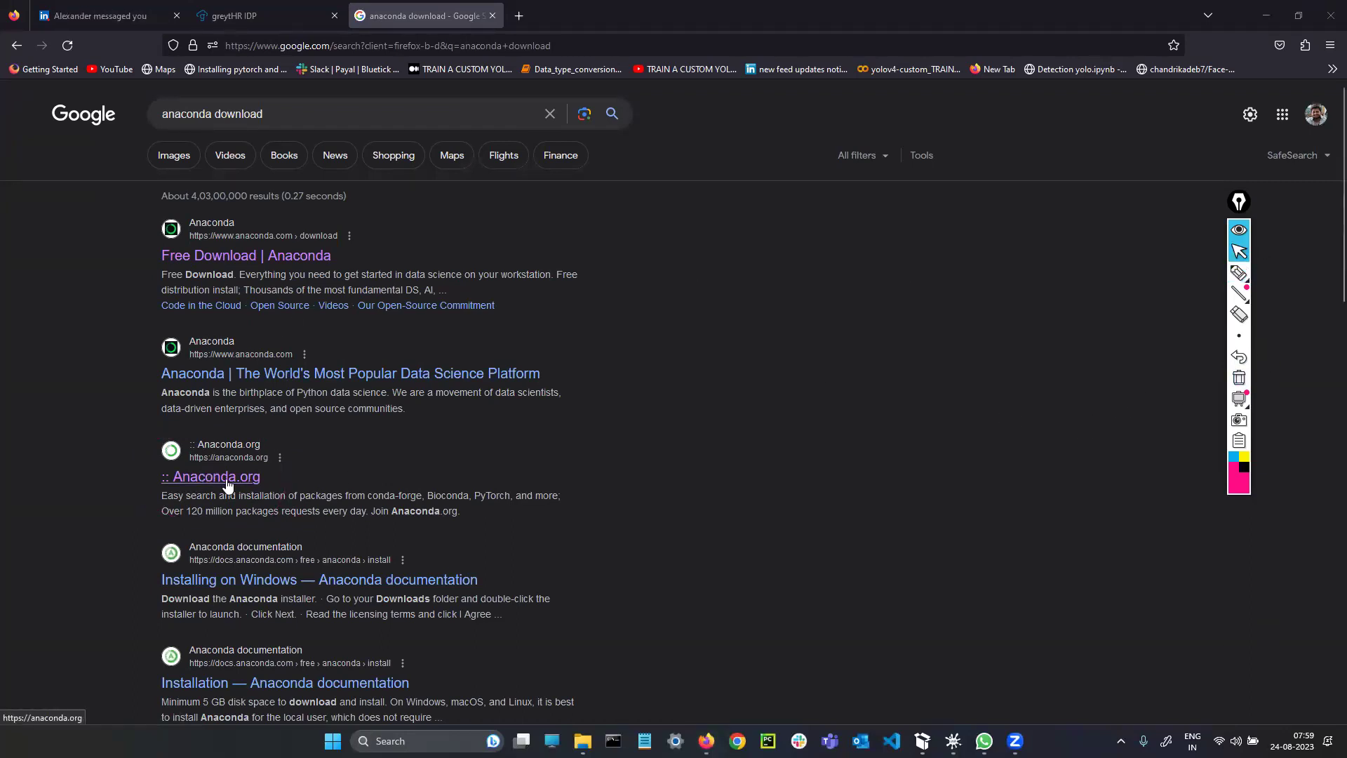
# Step: Open the Anaconda.org result and mark the Download Anaconda link in the page footer with a temporary circle
pyautogui.click(228, 482)
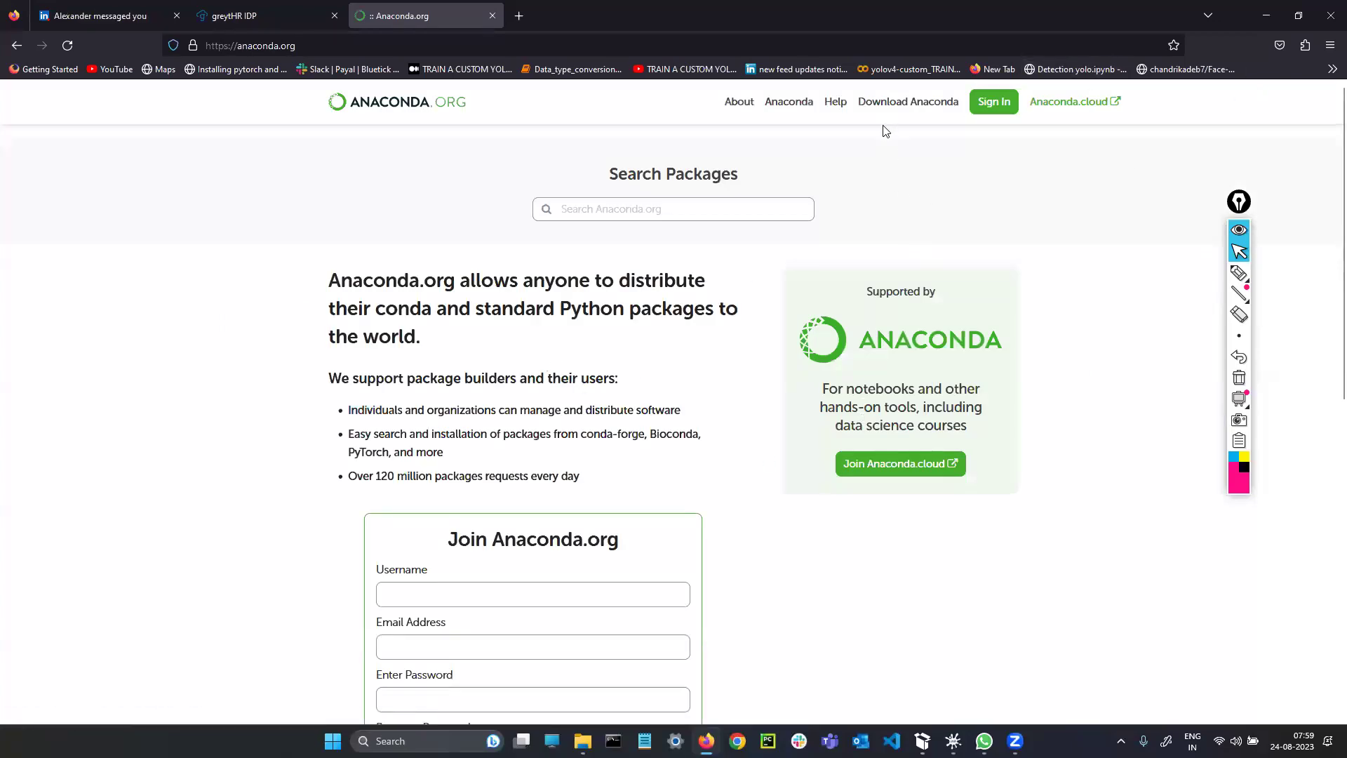
pyautogui.scroll(-9, 760, 256)
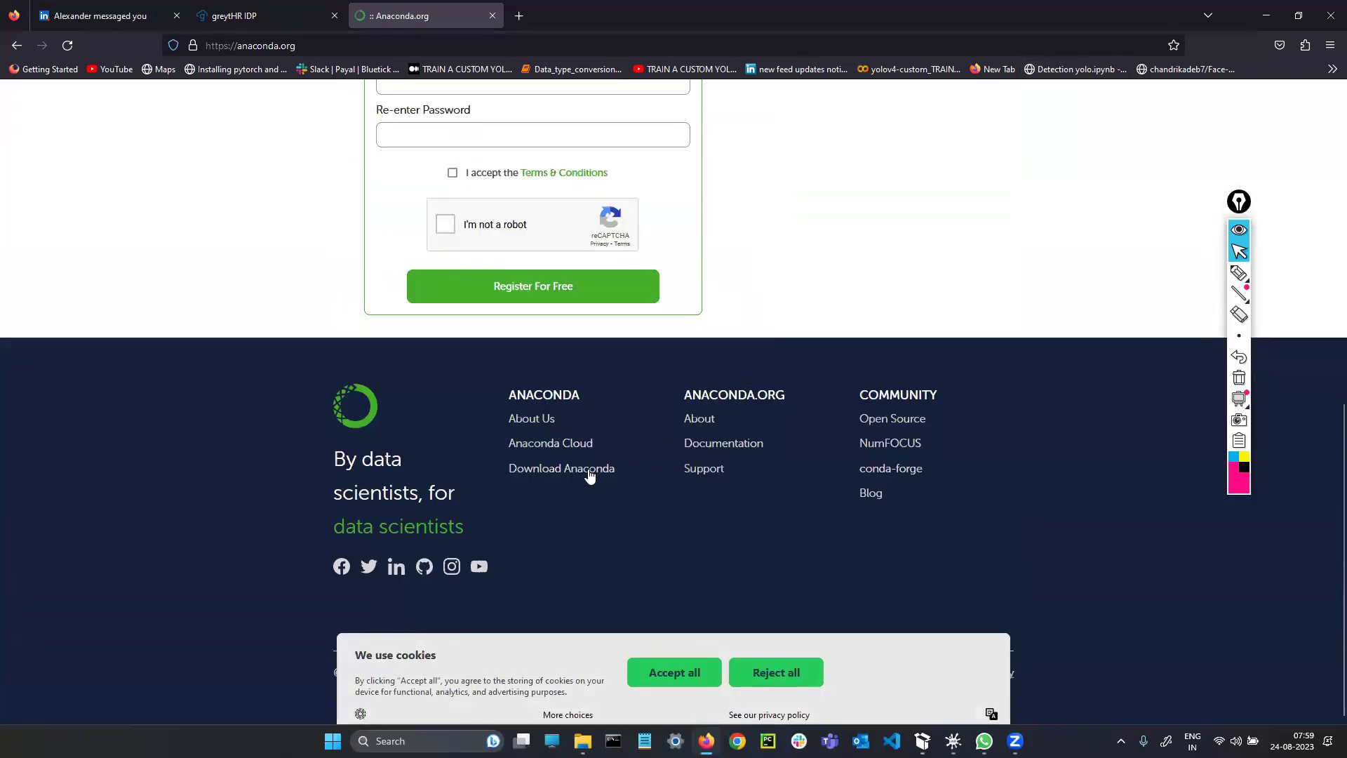
pyautogui.click(1261, 272)
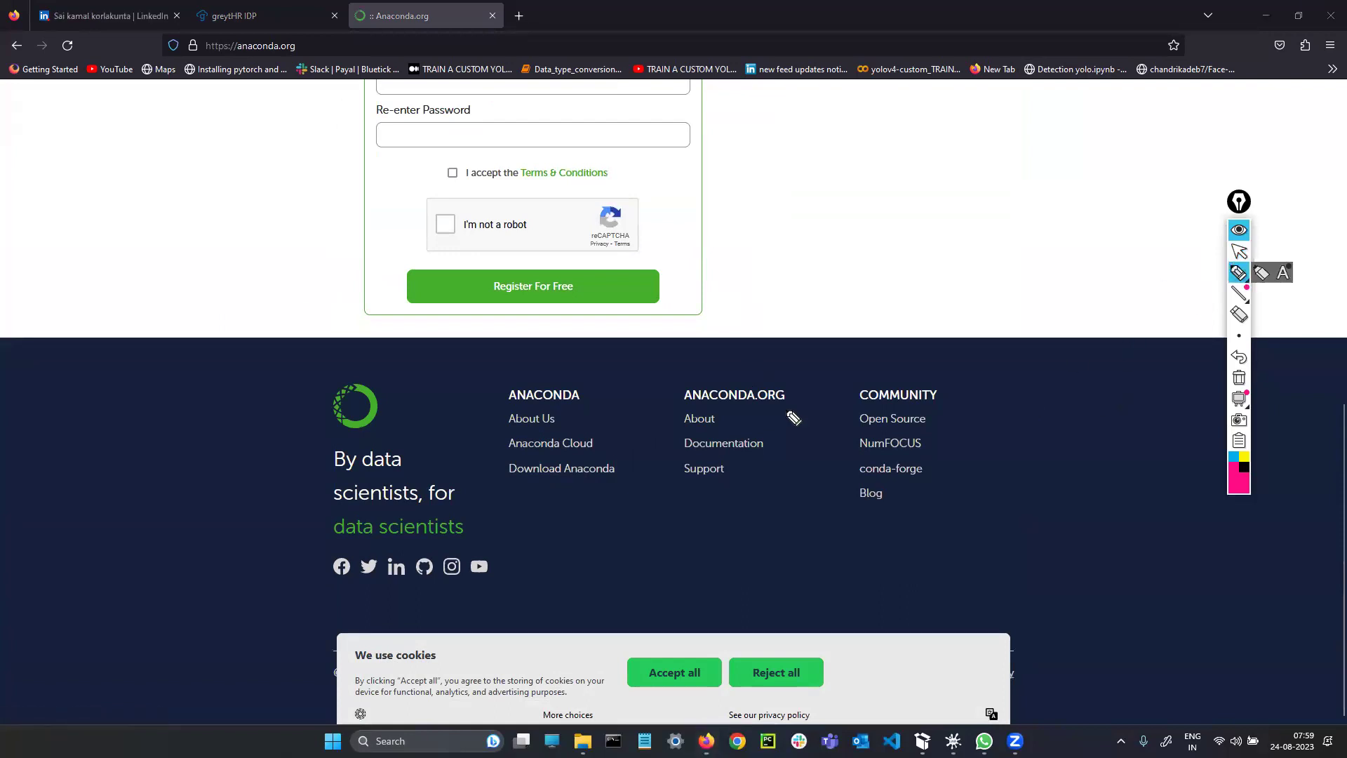
pyautogui.moveTo(598, 466)
pyautogui.mouseDown()
pyautogui.moveTo(508, 487)
pyautogui.moveTo(635, 477)
pyautogui.moveTo(581, 451)
pyautogui.mouseUp()
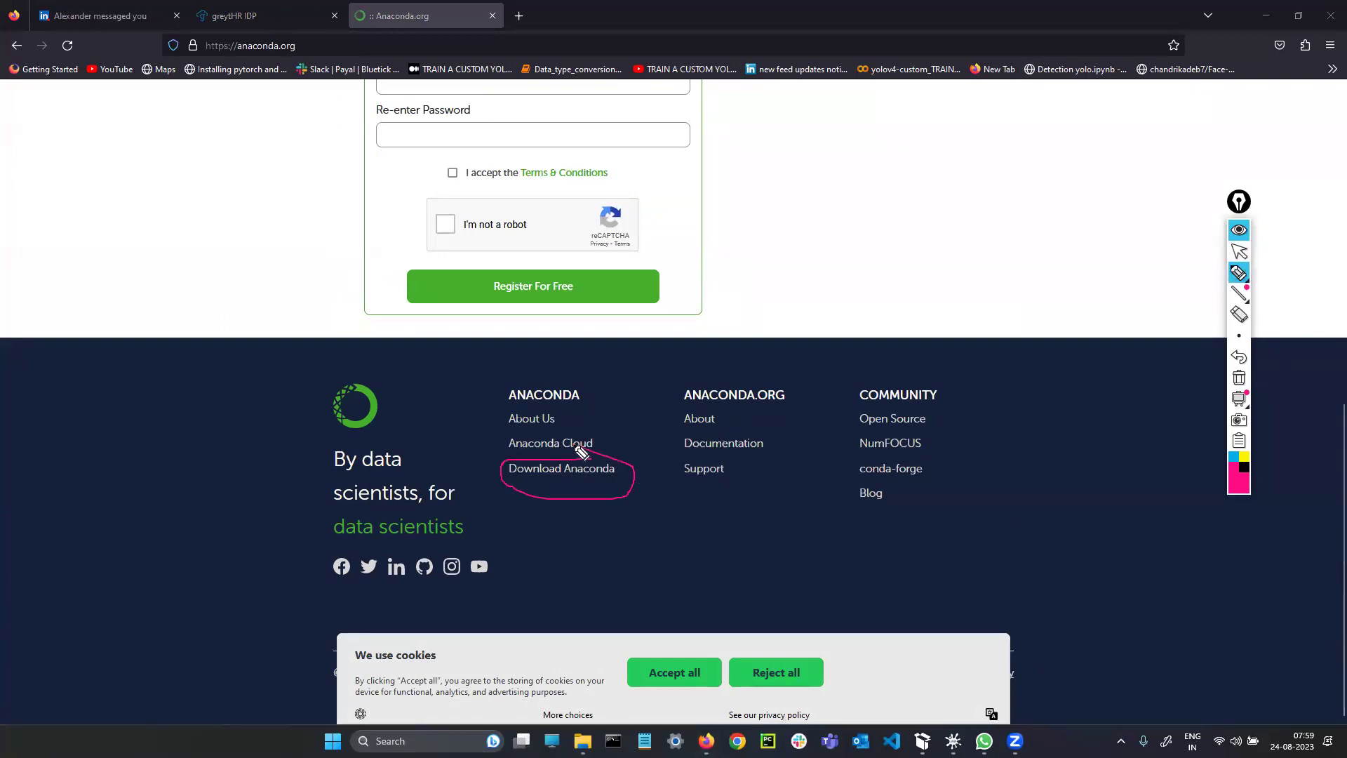
pyautogui.click(1239, 377)
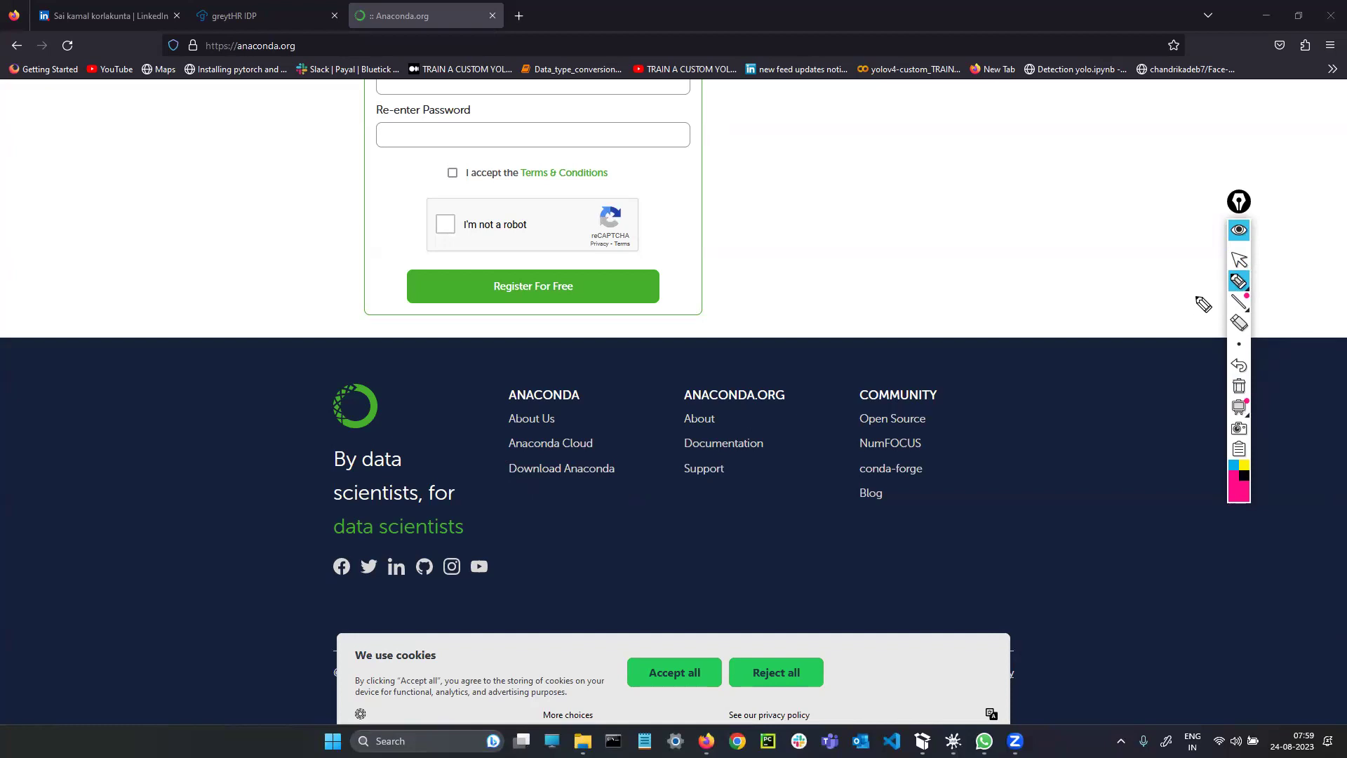
# Step: Open the Download Anaconda page from the footer link and go to its Anaconda Installers section
pyautogui.click(1239, 260)
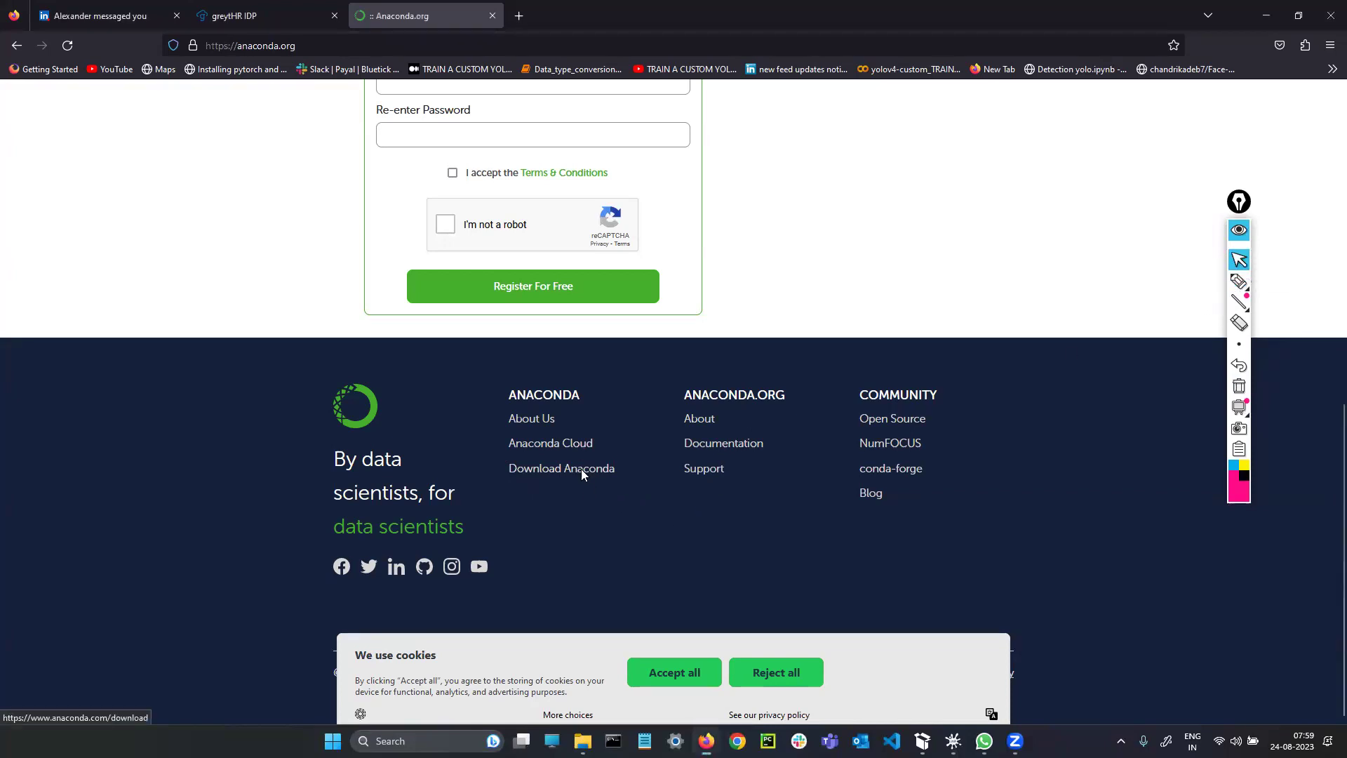
pyautogui.click(581, 469)
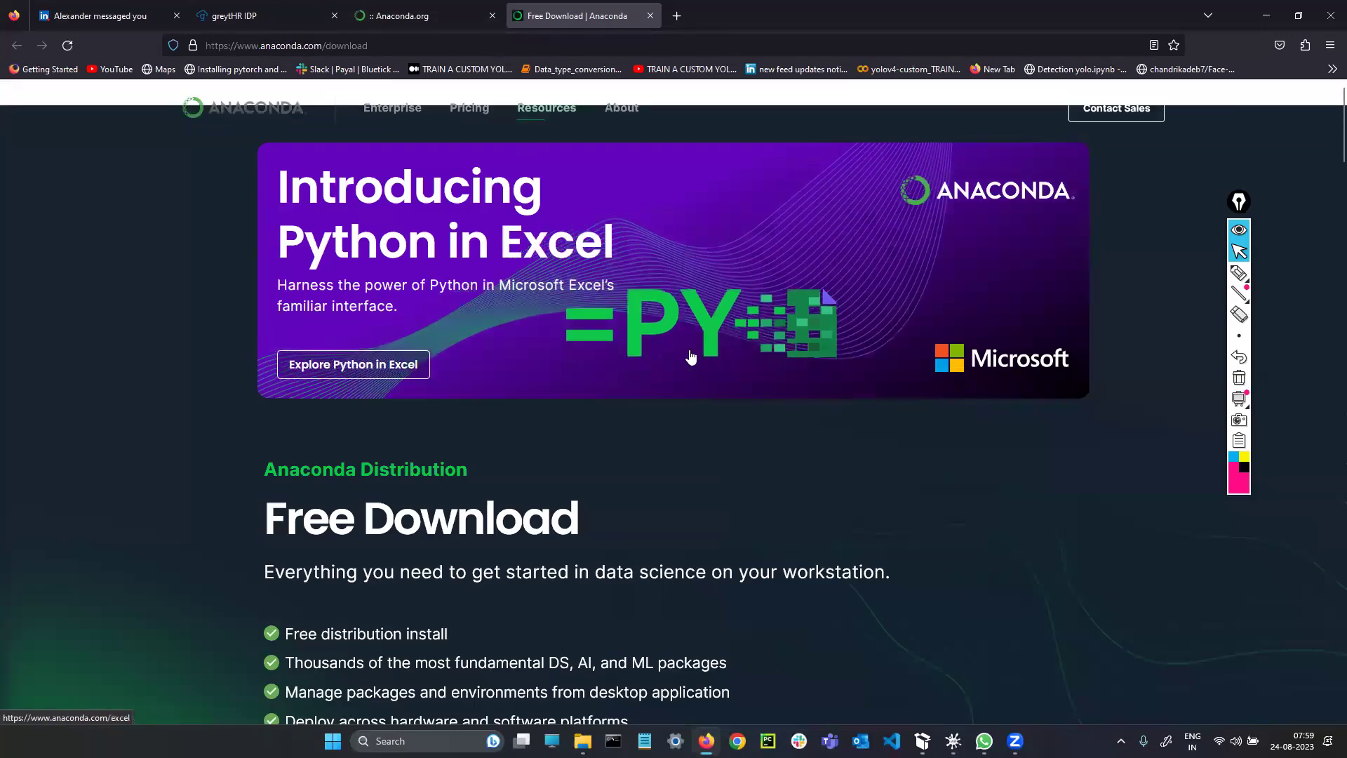
pyautogui.scroll(-4, 642, 378)
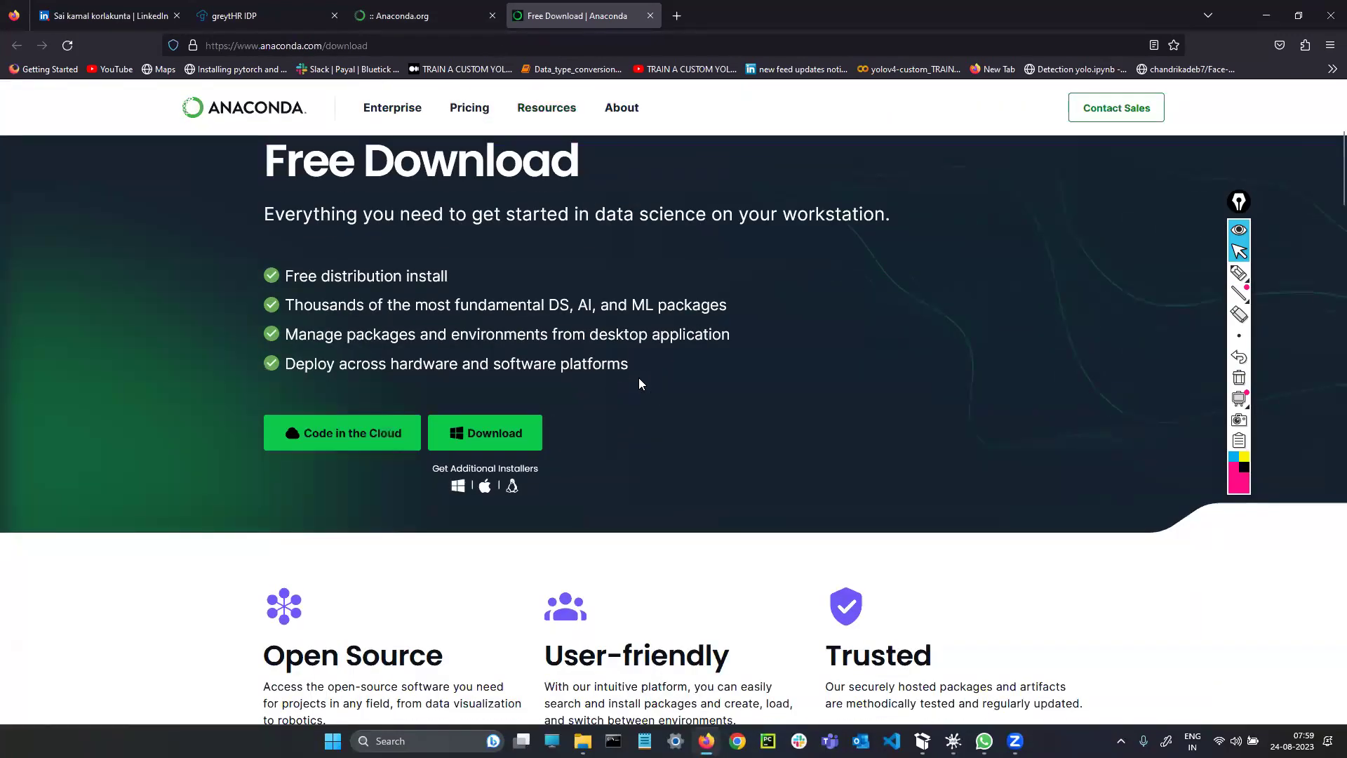
pyautogui.scroll(1, 536, 449)
pyautogui.scroll(-2, 540, 443)
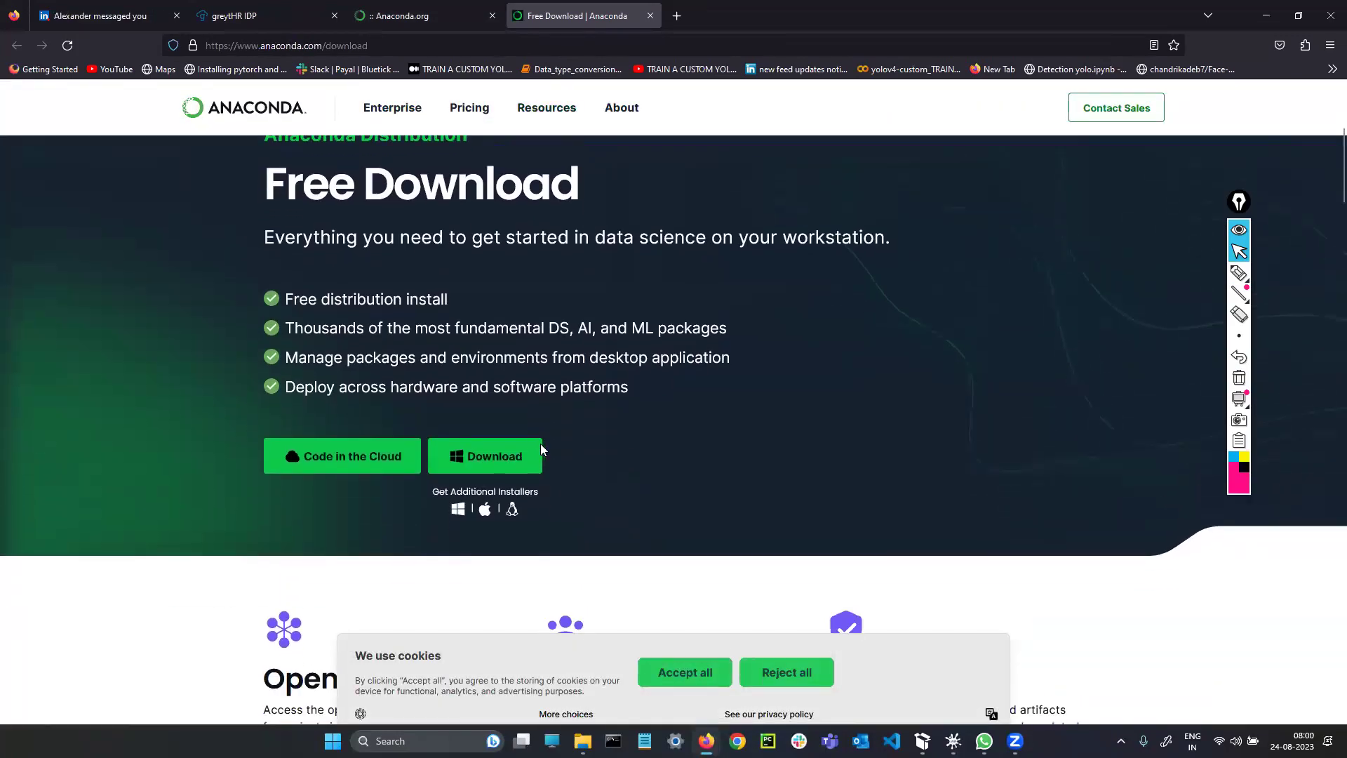
pyautogui.scroll(-10, 615, 387)
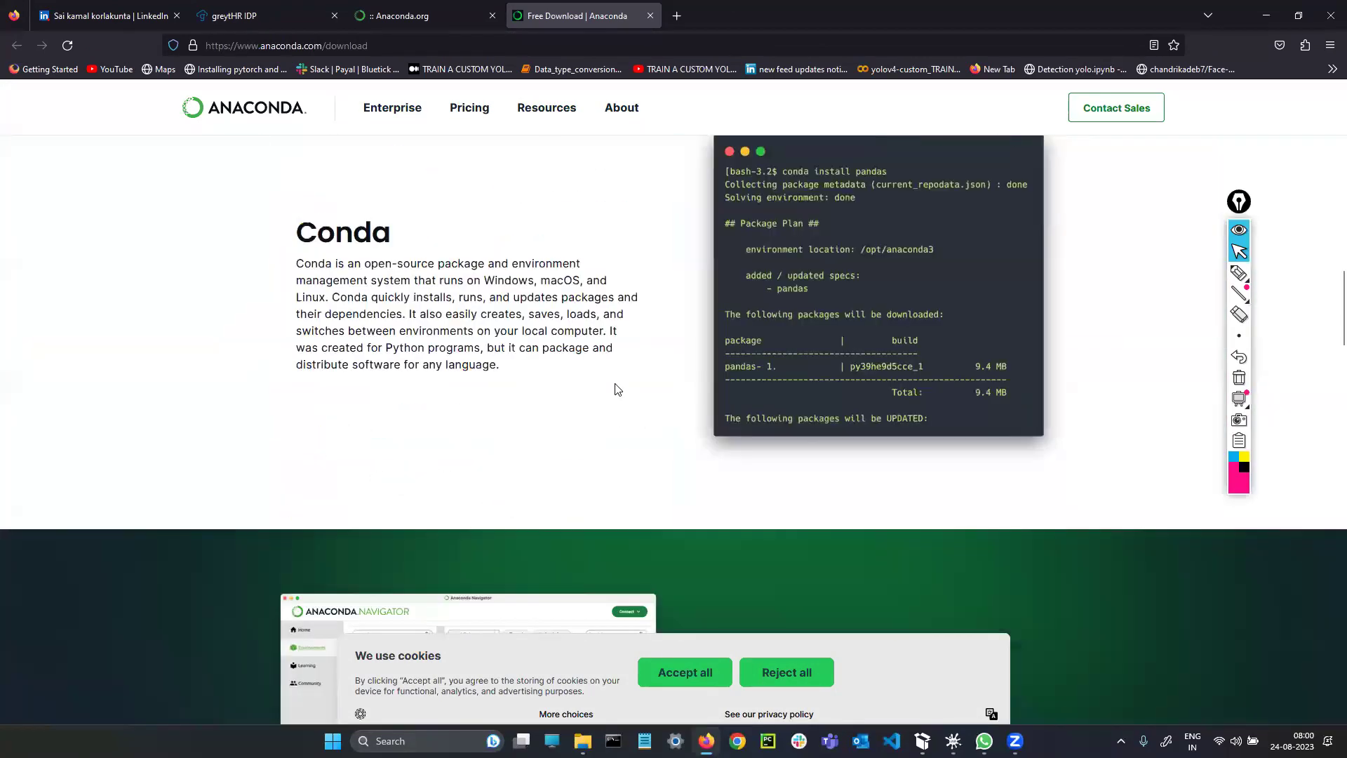
pyautogui.scroll(-15, 614, 388)
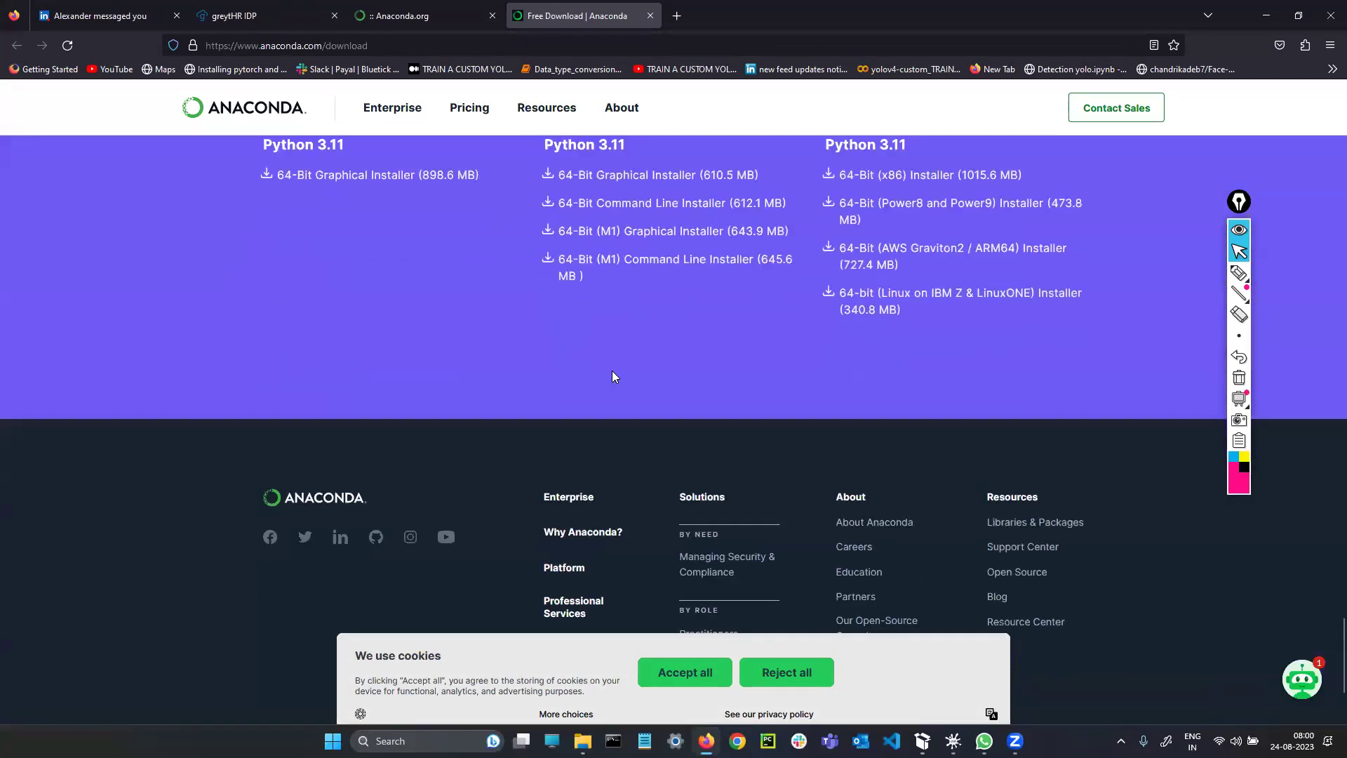
pyautogui.scroll(3, 612, 377)
# Step: Outline the Windows installer column with the on-screen pen, and circle and underline its 64-Bit Graphical Installer link
pyautogui.click(1239, 272)
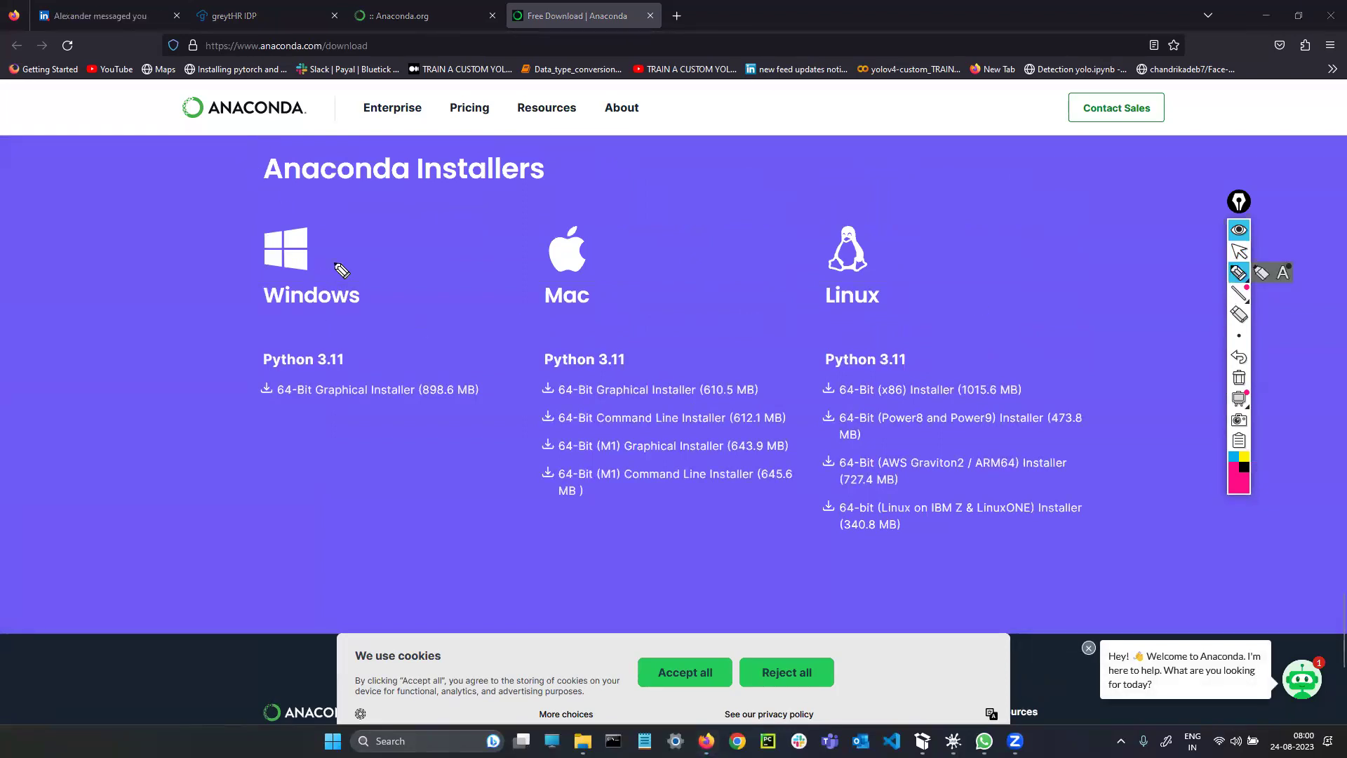
pyautogui.moveTo(619, 193)
pyautogui.mouseDown()
pyautogui.moveTo(325, 153)
pyautogui.moveTo(241, 504)
pyautogui.moveTo(497, 403)
pyautogui.mouseUp()
pyautogui.moveTo(502, 339)
pyautogui.mouseDown()
pyautogui.moveTo(587, 204)
pyautogui.moveTo(619, 193)
pyautogui.mouseUp()
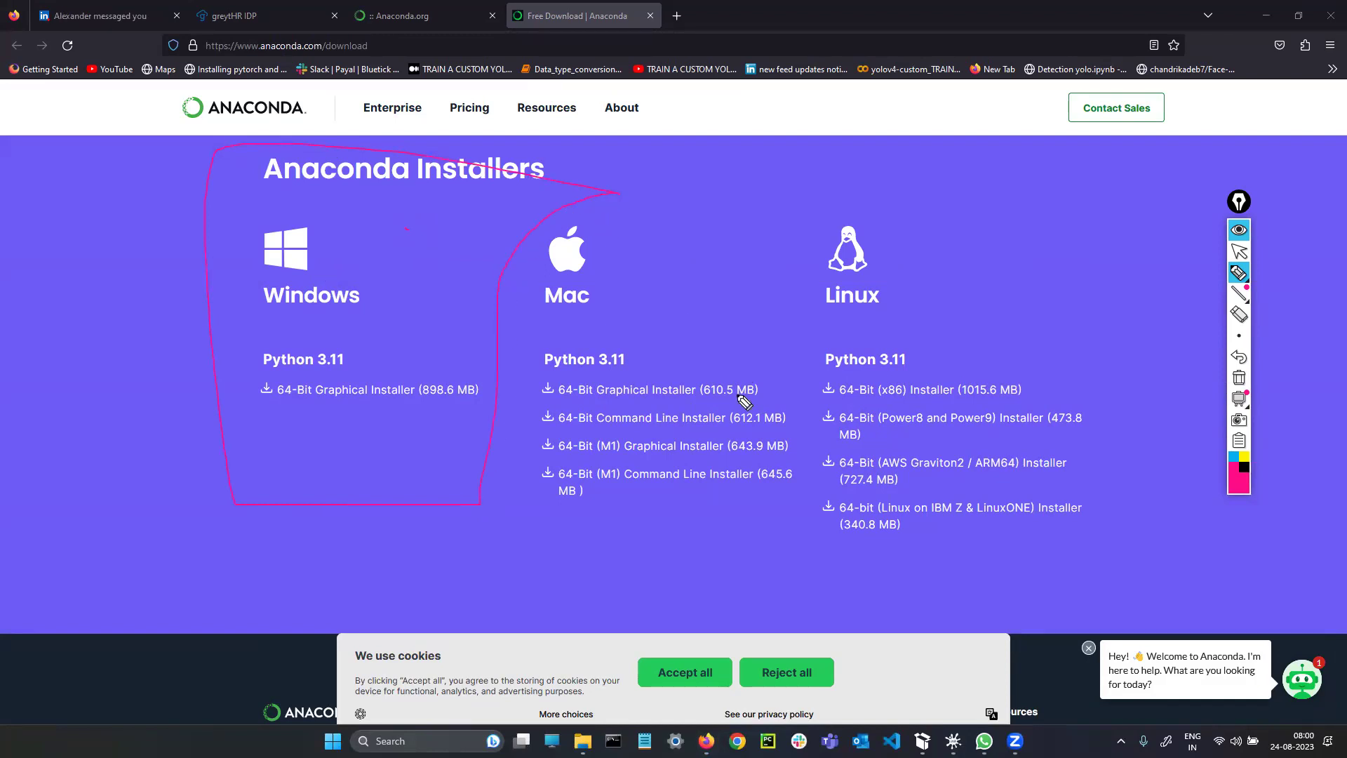
pyautogui.moveTo(309, 379)
pyautogui.mouseDown()
pyautogui.moveTo(289, 411)
pyautogui.moveTo(499, 405)
pyautogui.moveTo(385, 368)
pyautogui.moveTo(295, 386)
pyautogui.moveTo(284, 403)
pyautogui.moveTo(323, 405)
pyautogui.mouseUp()
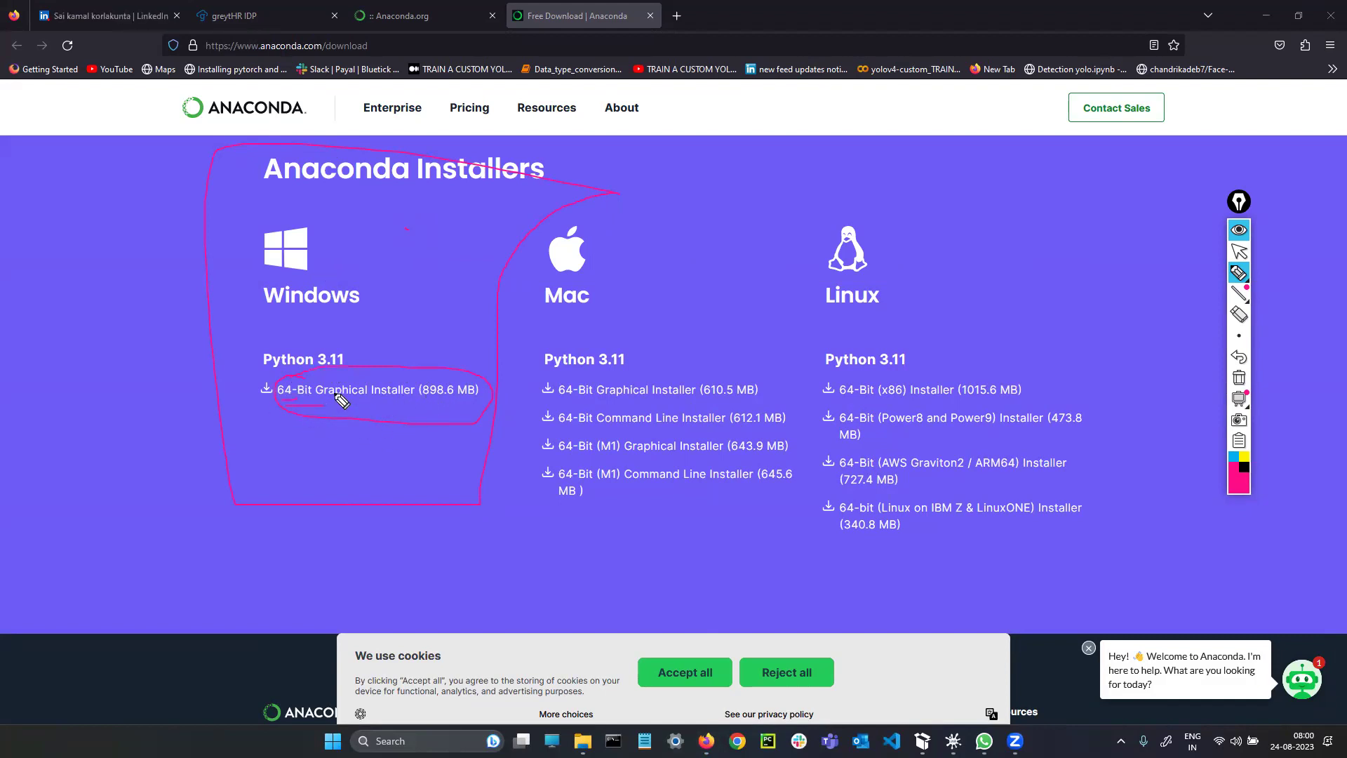
pyautogui.moveTo(353, 406); pyautogui.dragTo(344, 463)
# Step: Circle the Mac 64-Bit Graphical Installer and the Linux 64-Bit (x86) Installer with the pen, and clear all ink
pyautogui.moveTo(588, 400)
pyautogui.mouseDown()
pyautogui.moveTo(551, 388)
pyautogui.moveTo(766, 415)
pyautogui.moveTo(597, 372)
pyautogui.moveTo(516, 379)
pyautogui.mouseUp()
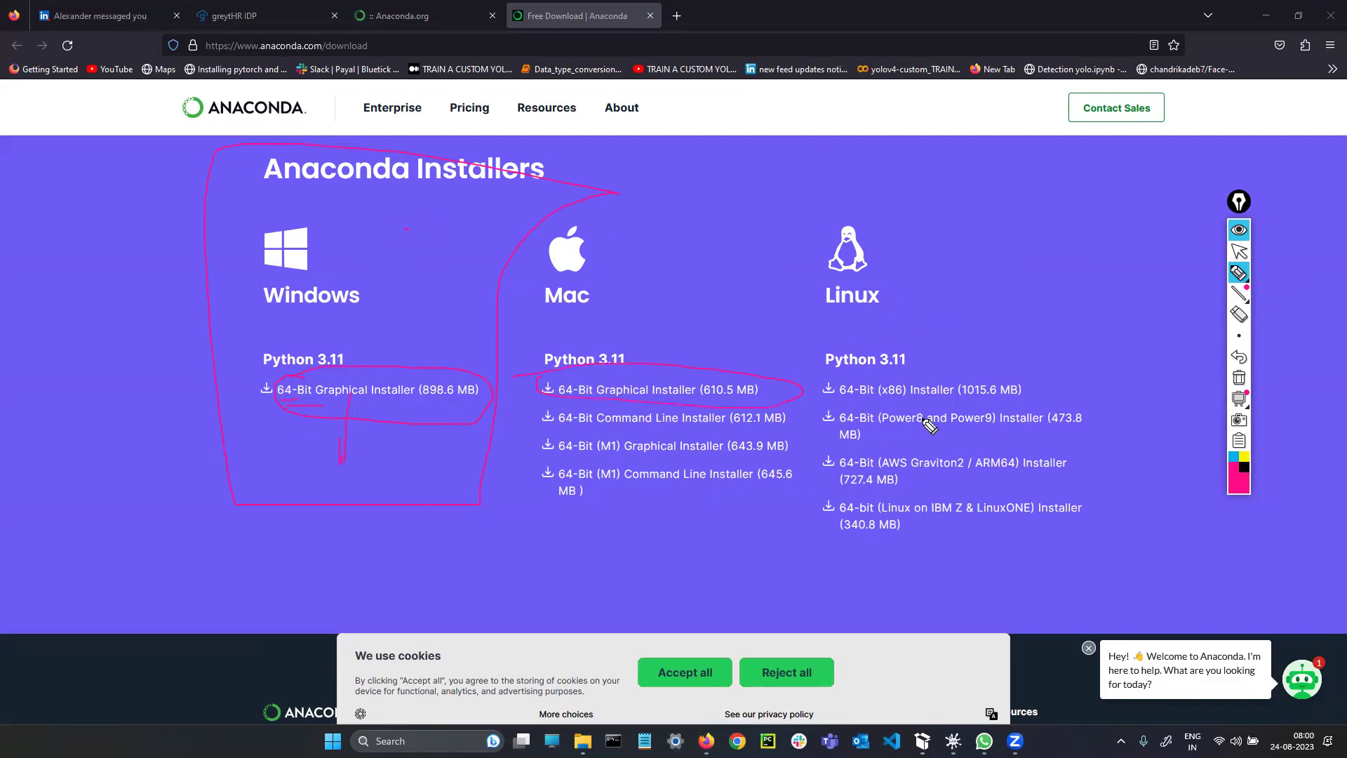
pyautogui.moveTo(1090, 385)
pyautogui.mouseDown()
pyautogui.moveTo(769, 408)
pyautogui.moveTo(1101, 394)
pyautogui.mouseUp()
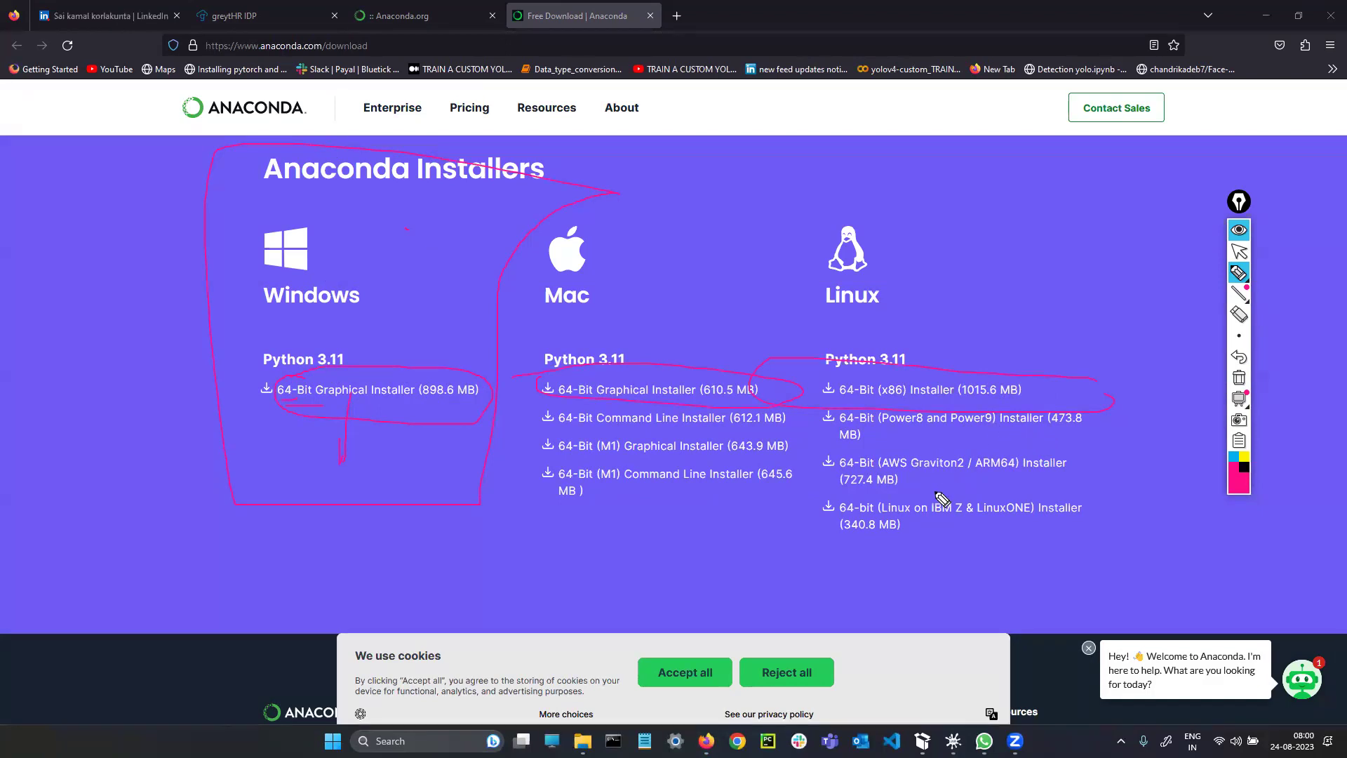
pyautogui.moveTo(855, 177)
pyautogui.mouseDown()
pyautogui.moveTo(809, 330)
pyautogui.moveTo(846, 542)
pyautogui.moveTo(1066, 167)
pyautogui.moveTo(872, 198)
pyautogui.mouseUp()
pyautogui.moveTo(921, 246); pyautogui.dragTo(1054, 181)
pyautogui.moveTo(863, 280); pyautogui.dragTo(870, 284)
pyautogui.click(1240, 377)
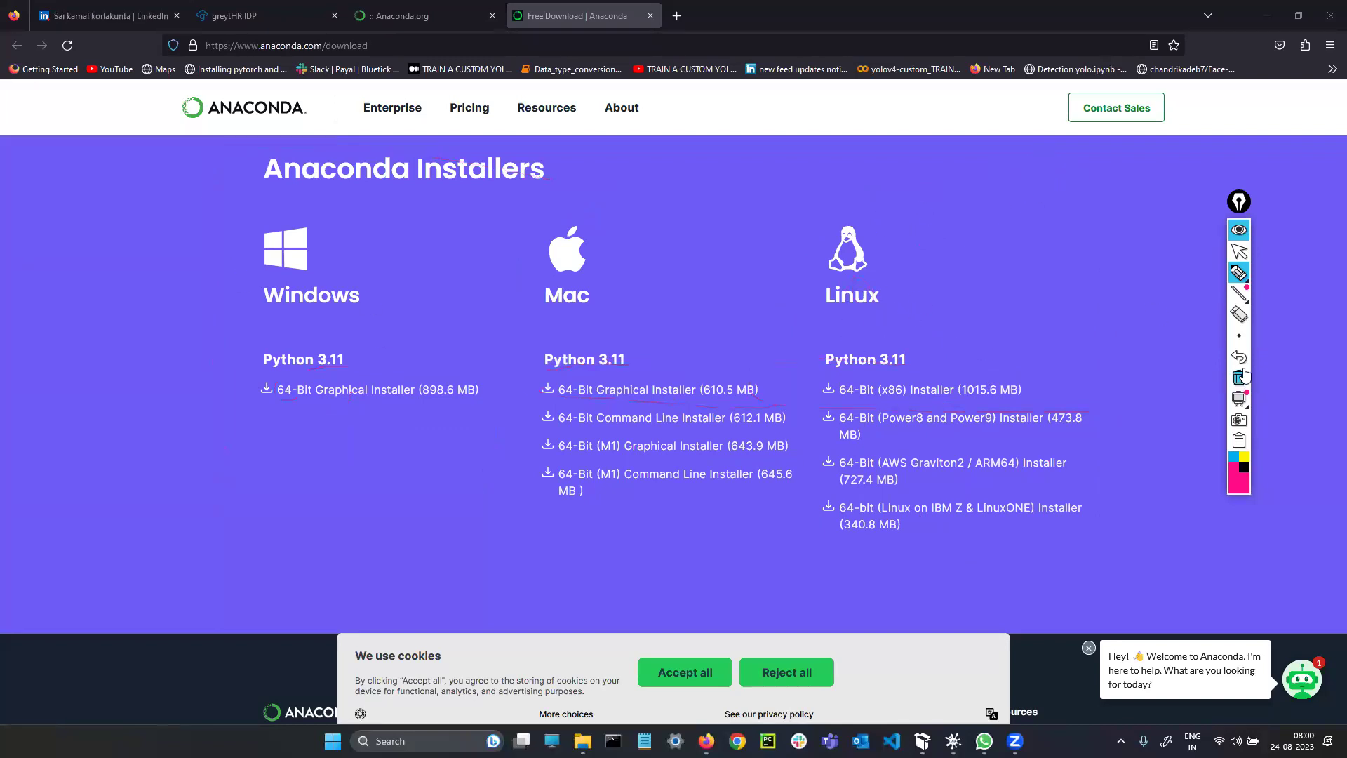
# Step: Download the Windows 64-Bit Graphical Installer, saving it as Anaconda3-2023.07-2-Windows-x86_64 in the Downloads folder
pyautogui.click(1240, 251)
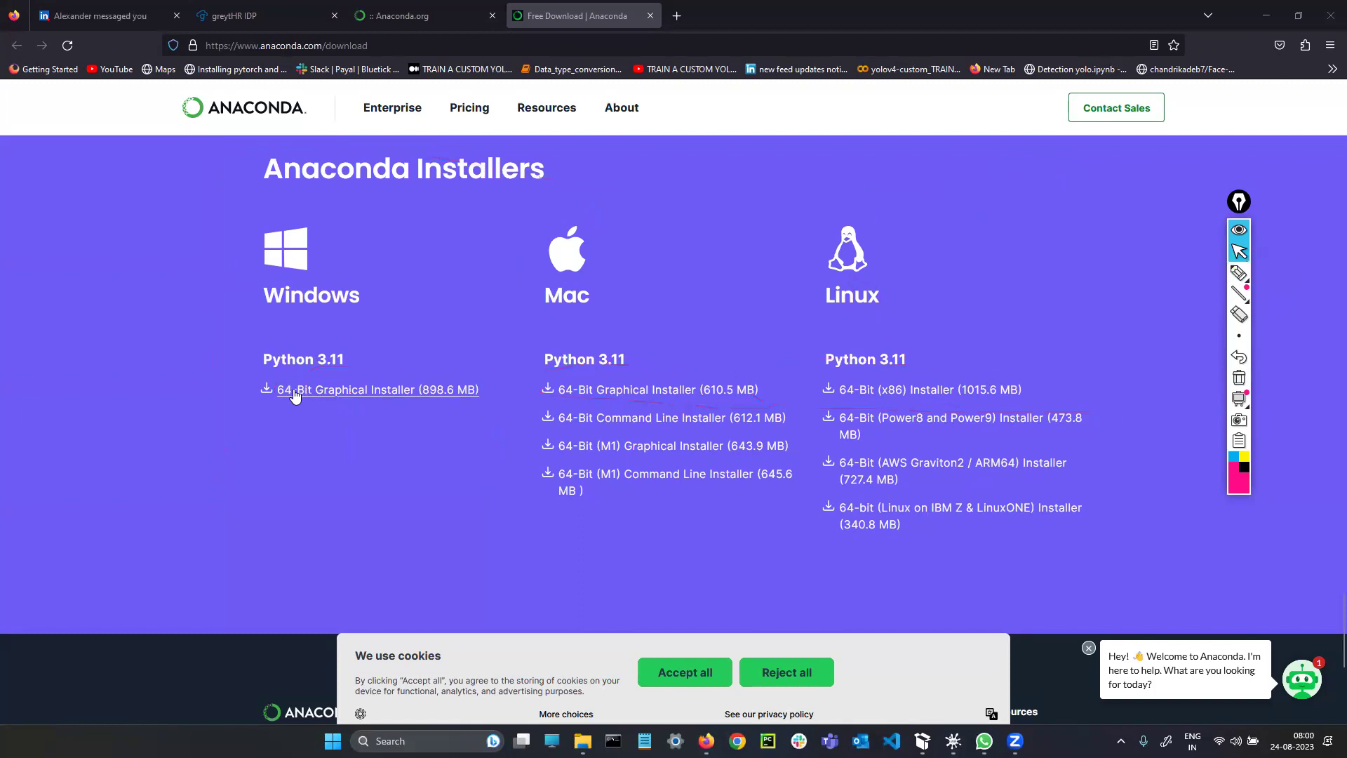
pyautogui.click(410, 395)
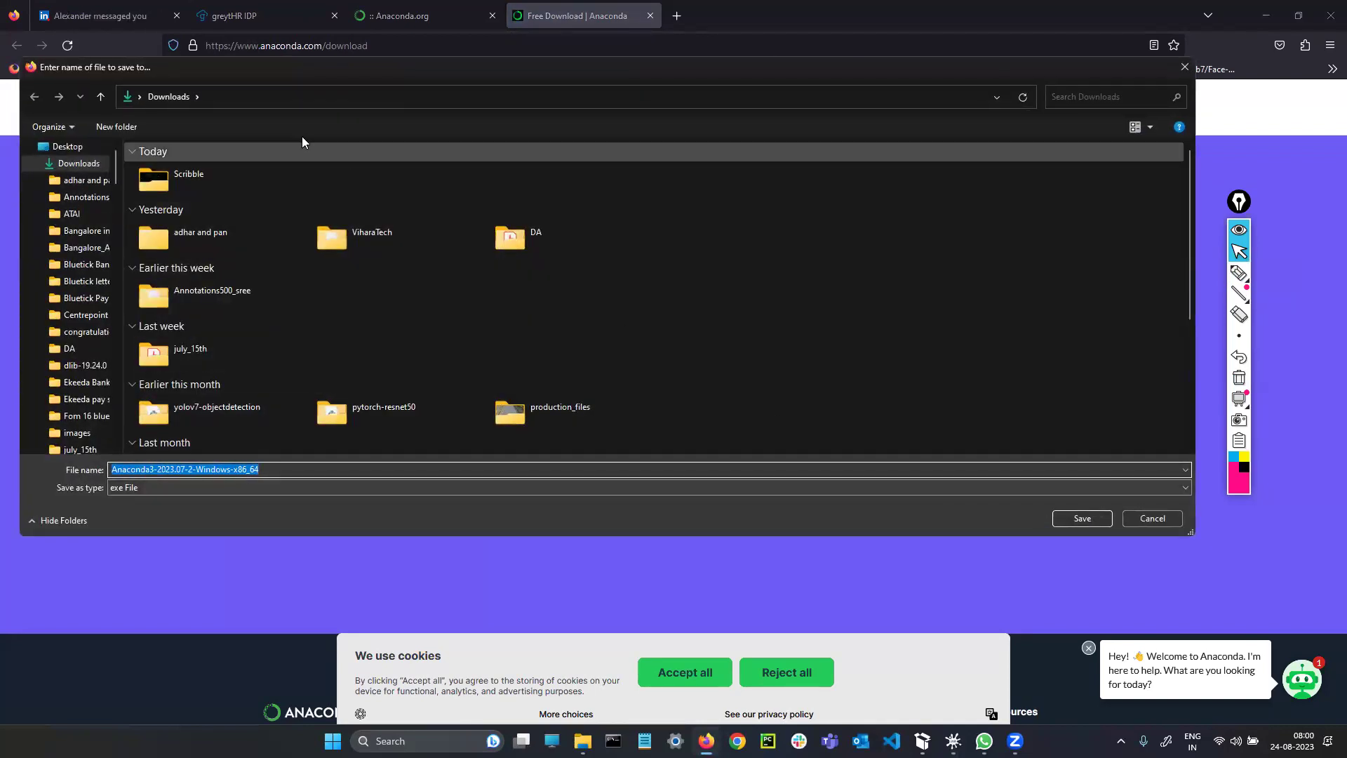
pyautogui.click(1065, 523)
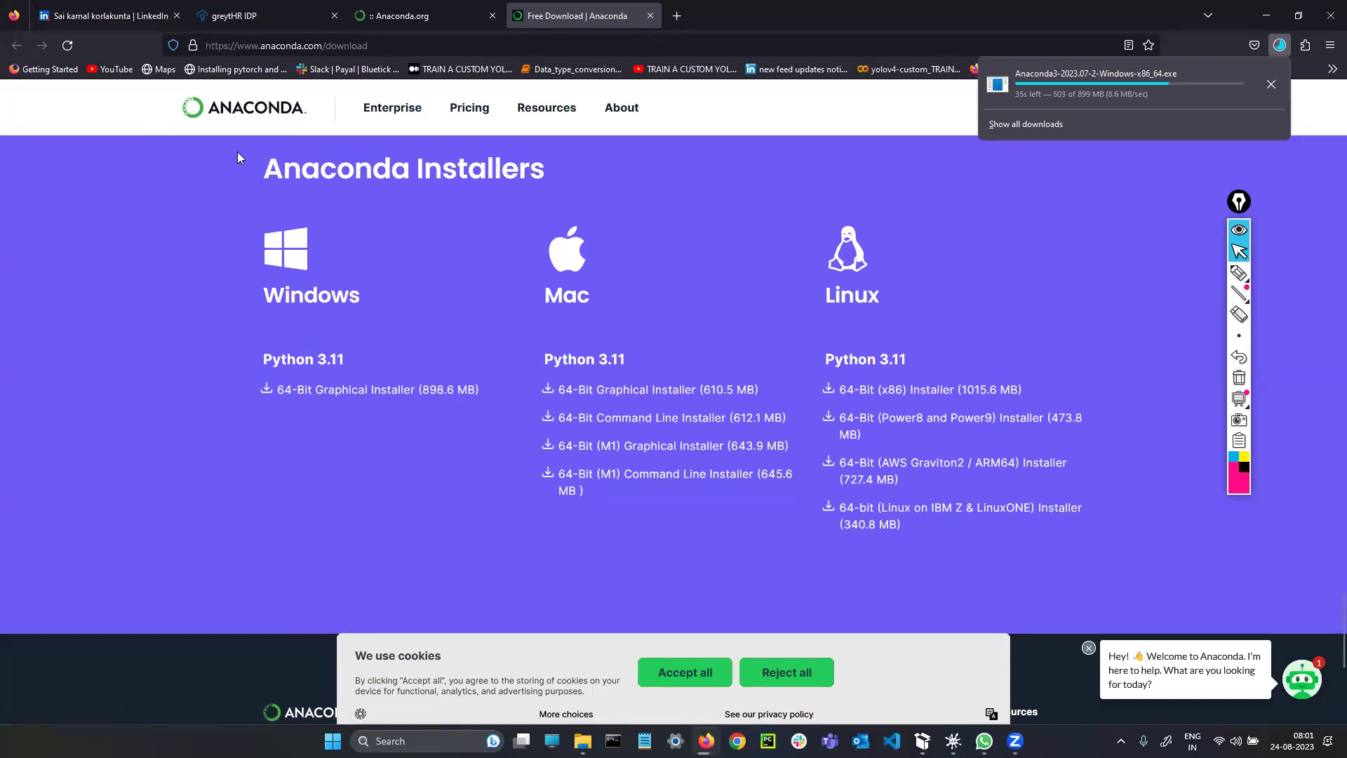
pyautogui.moveTo(614, 106)
pyautogui.click(1088, 95)
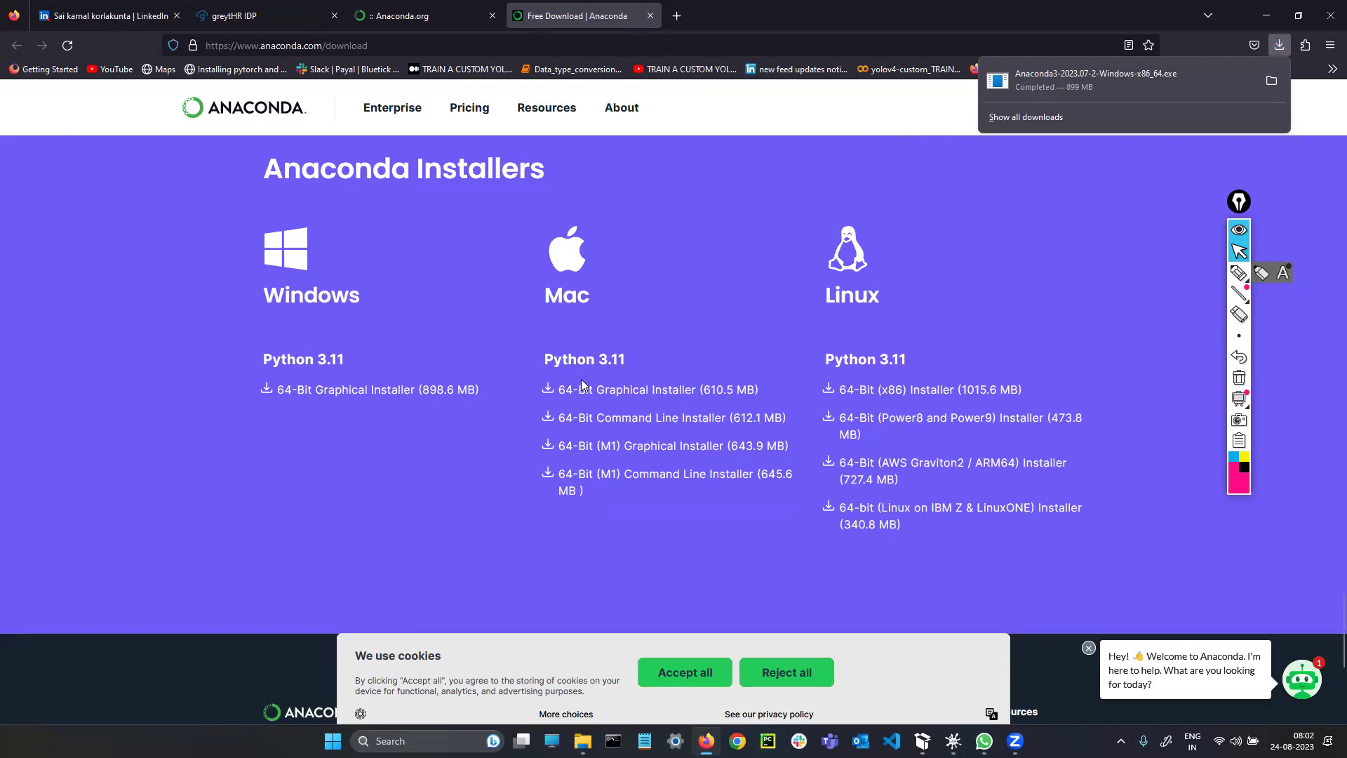
# Step: Switch to File Explorer and open the Downloads folder containing the Anaconda installer
pyautogui.click(1275, 81)
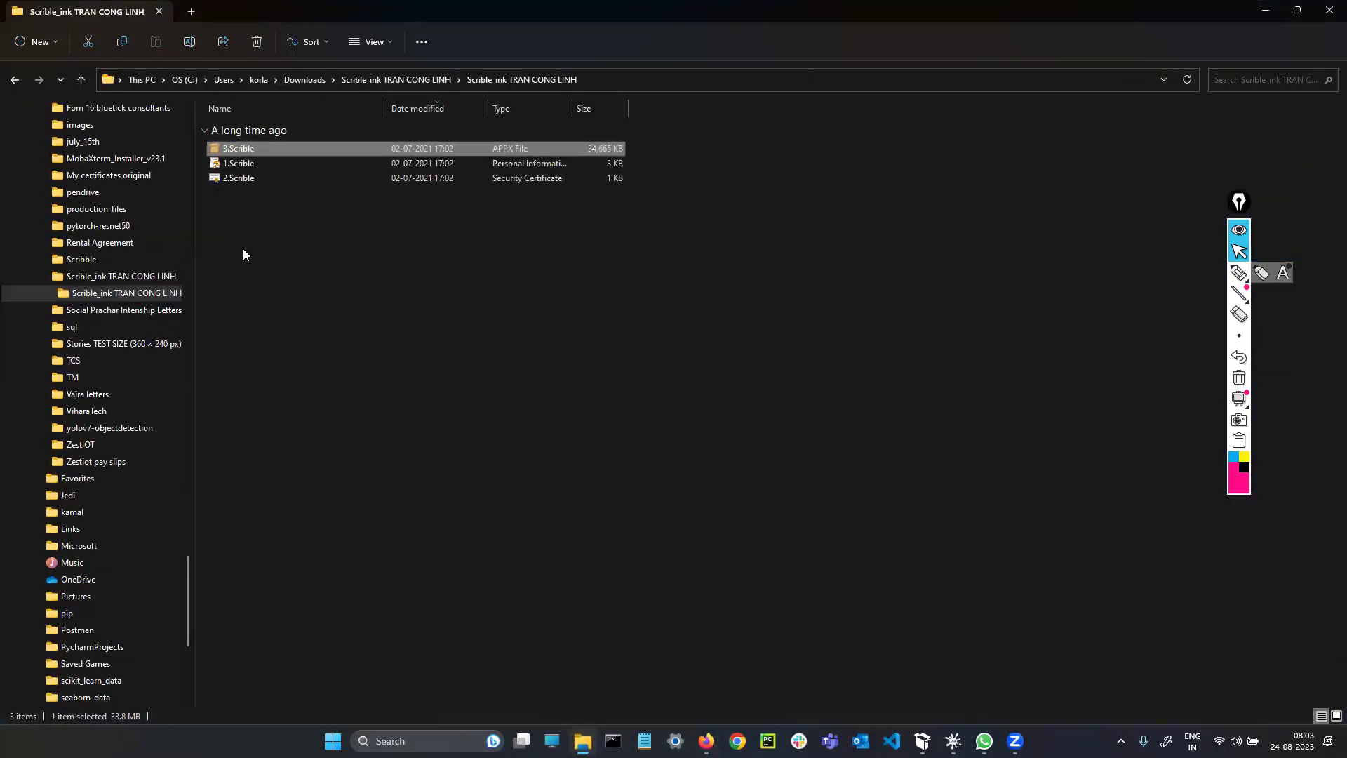
pyautogui.press('super+e')
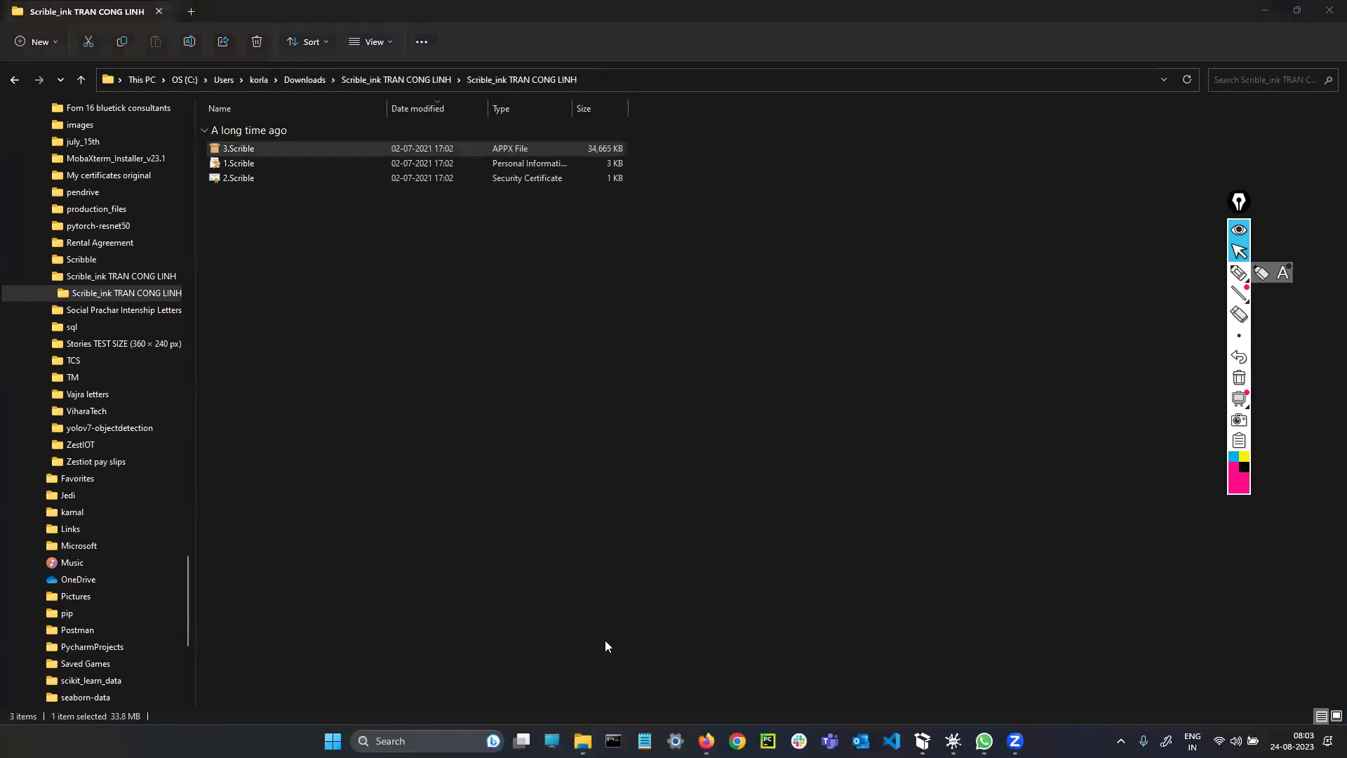
pyautogui.moveTo(191, 573); pyautogui.dragTo(204, 124)
pyautogui.click(70, 158)
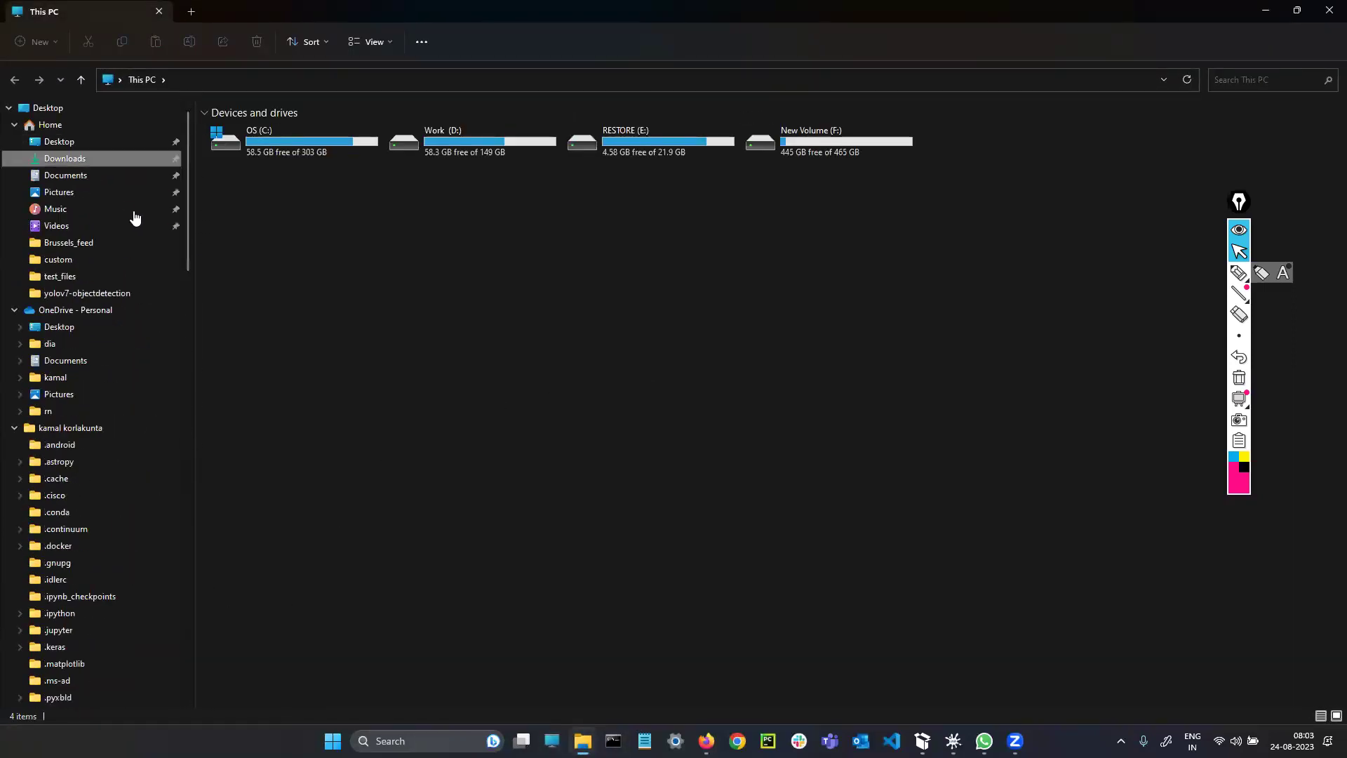
# Step: Circle the Anaconda3 installer file and sketch a short d-to-I note beside the files with the pen, and clear the ink
pyautogui.click(1239, 273)
pyautogui.moveTo(256, 131)
pyautogui.mouseDown()
pyautogui.moveTo(235, 221)
pyautogui.moveTo(280, 128)
pyautogui.mouseUp()
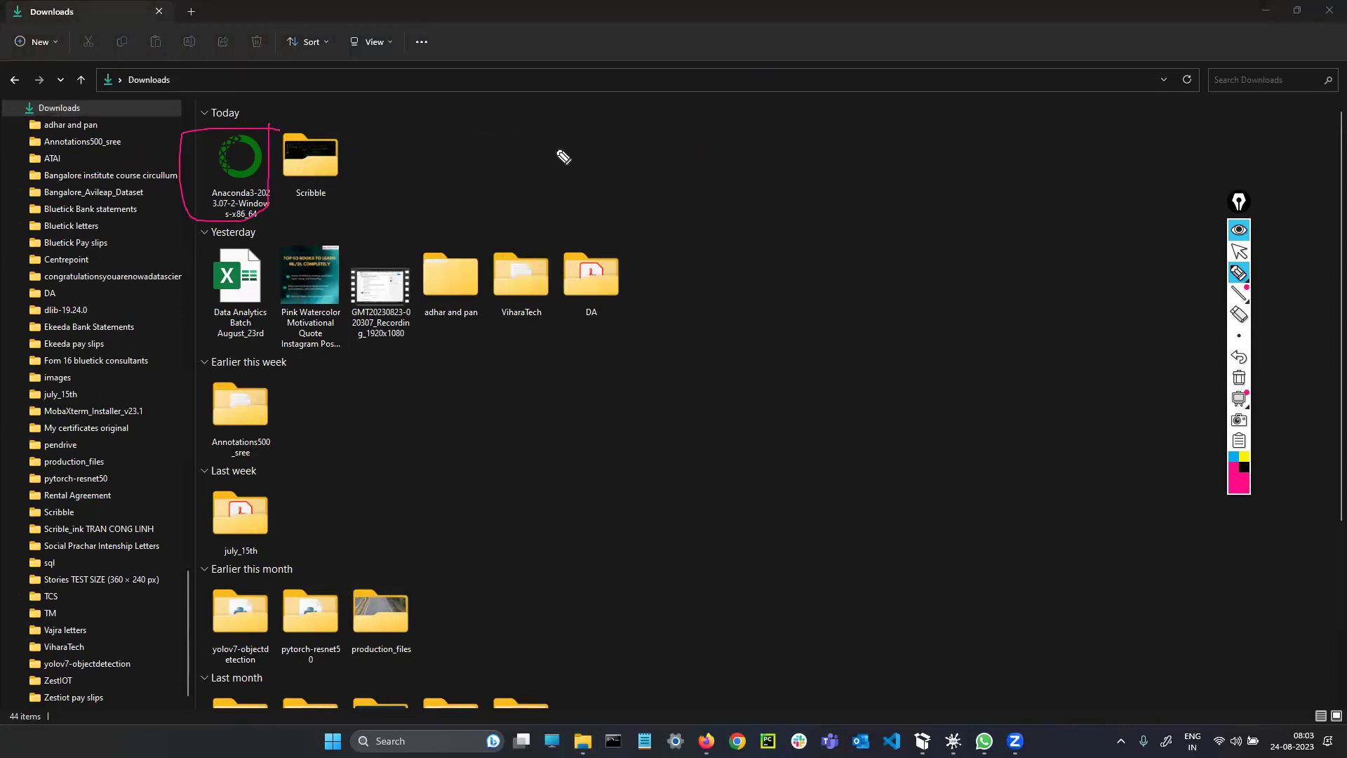
pyautogui.moveTo(612, 98)
pyautogui.mouseDown()
pyautogui.moveTo(600, 138)
pyautogui.moveTo(612, 132)
pyautogui.moveTo(619, 201)
pyautogui.moveTo(688, 247)
pyautogui.moveTo(695, 269)
pyautogui.mouseUp()
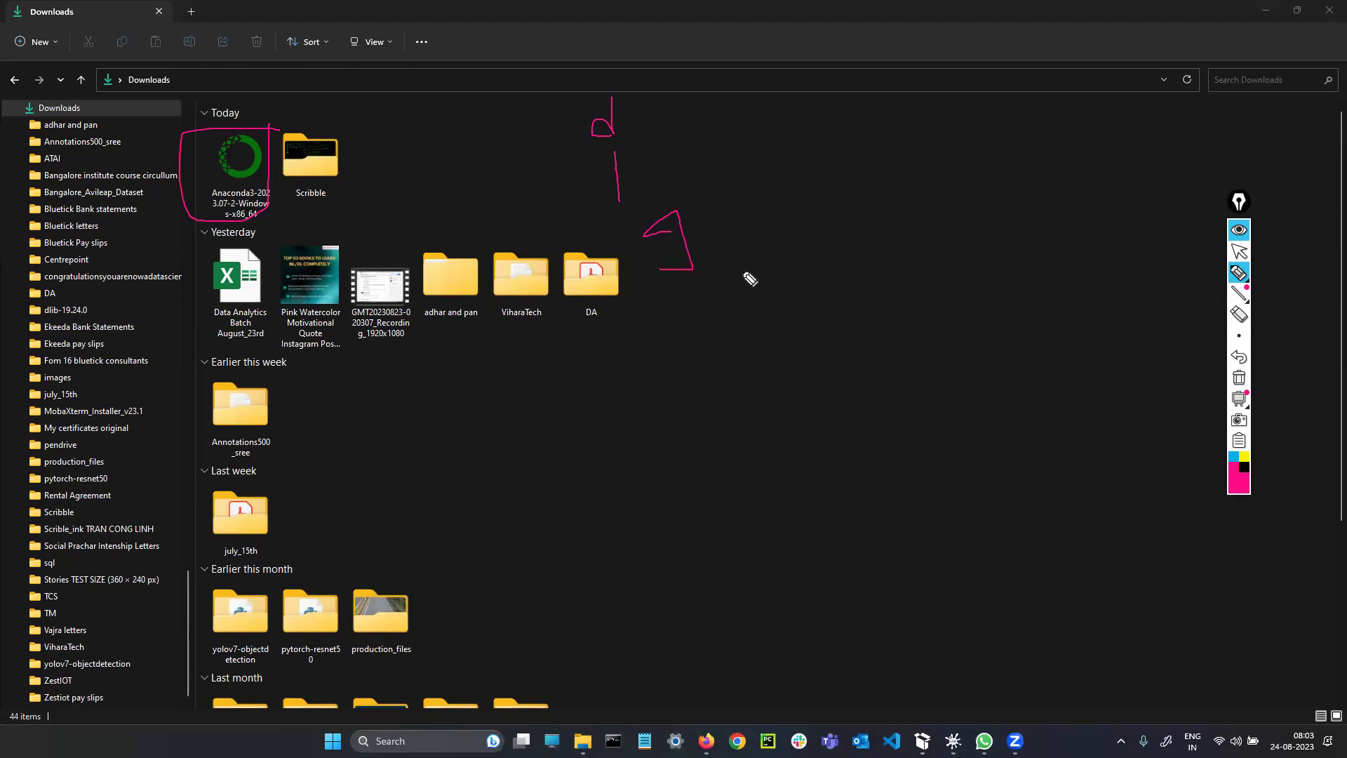
pyautogui.click(1239, 380)
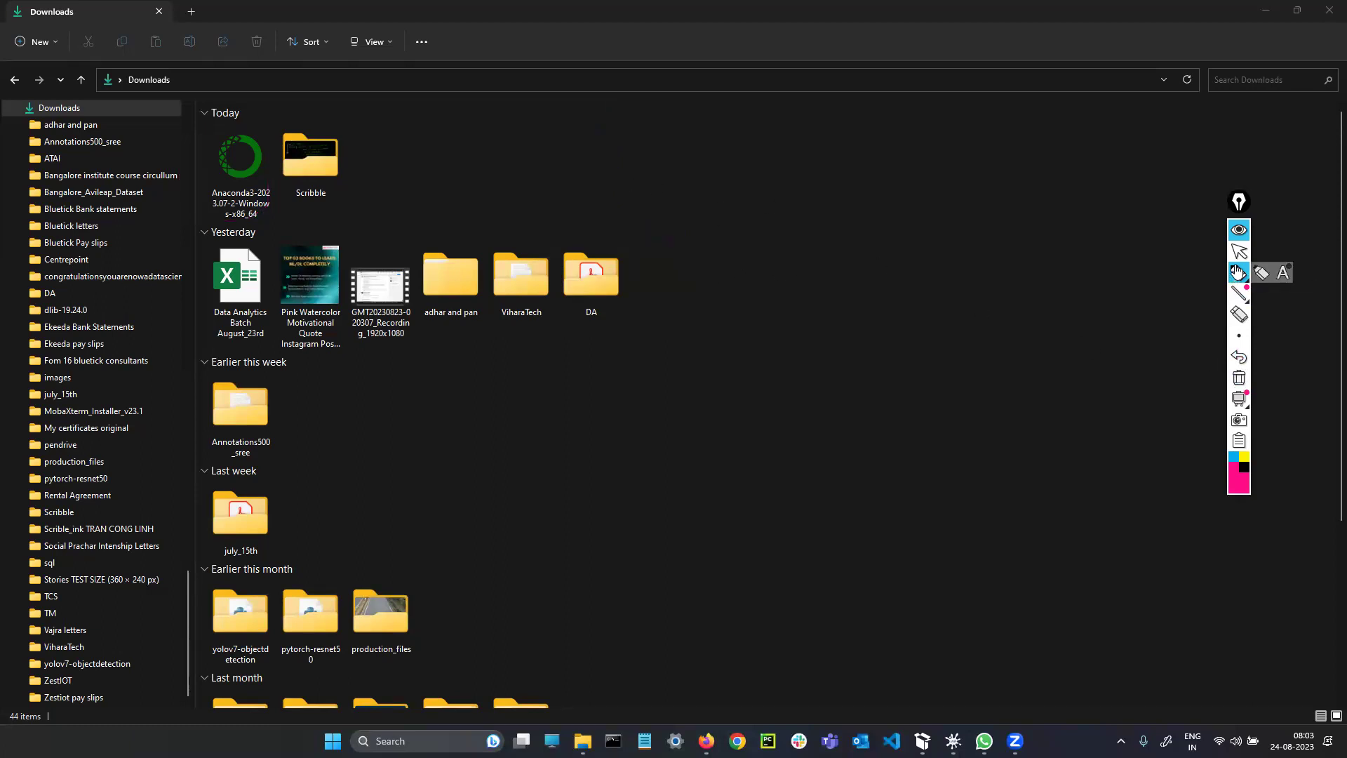
# Step: Circle the Anaconda3 installer again, draw a ticked letter d with a downward arrow to a letter I, and leave pen mode
pyautogui.moveTo(255, 131)
pyautogui.mouseDown()
pyautogui.moveTo(208, 168)
pyautogui.moveTo(275, 232)
pyautogui.moveTo(264, 115)
pyautogui.mouseUp()
pyautogui.moveTo(849, 89)
pyautogui.mouseDown()
pyautogui.moveTo(853, 116)
pyautogui.moveTo(889, 146)
pyautogui.moveTo(862, 252)
pyautogui.mouseUp()
pyautogui.moveTo(843, 237)
pyautogui.mouseDown()
pyautogui.moveTo(874, 272)
pyautogui.moveTo(874, 235)
pyautogui.mouseUp()
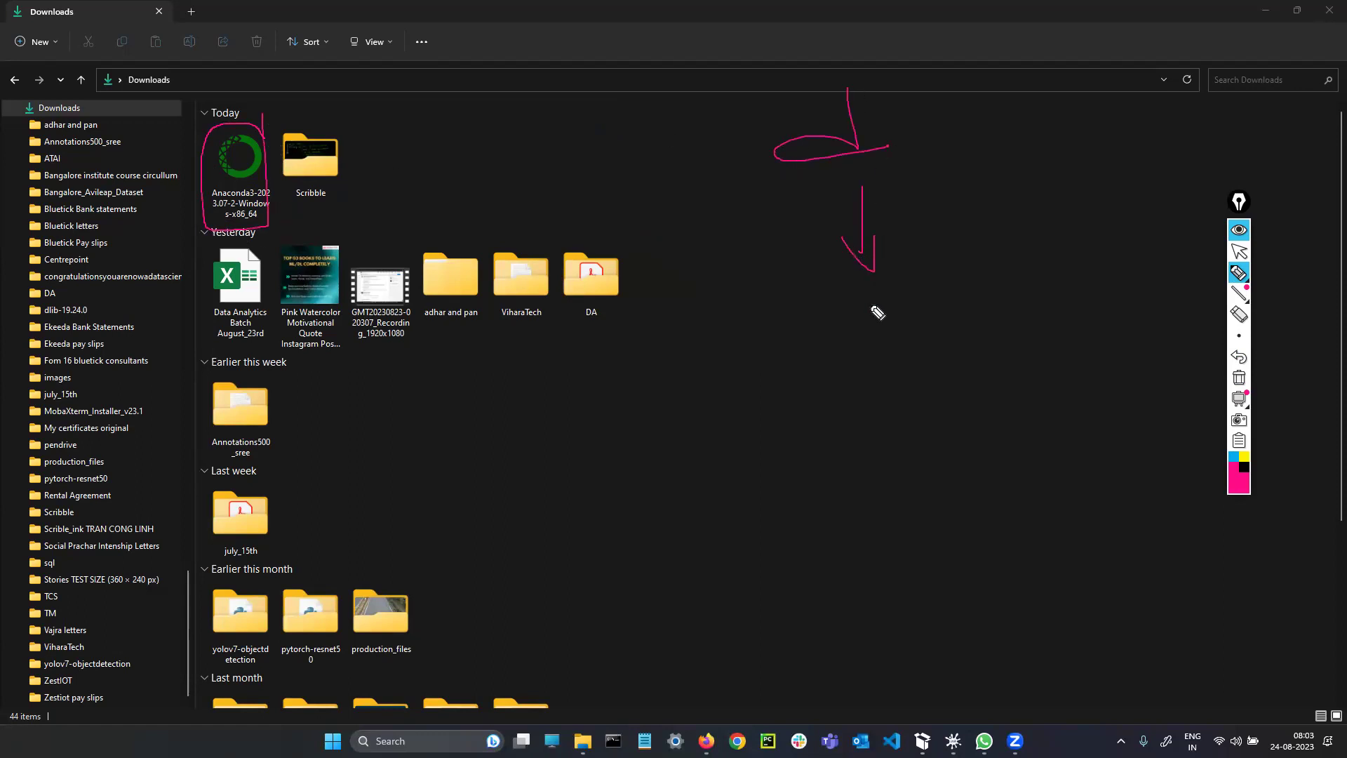
pyautogui.moveTo(908, 128); pyautogui.dragTo(1018, 108)
pyautogui.moveTo(950, 328)
pyautogui.mouseDown()
pyautogui.moveTo(881, 335)
pyautogui.moveTo(855, 427)
pyautogui.moveTo(1074, 367)
pyautogui.mouseUp()
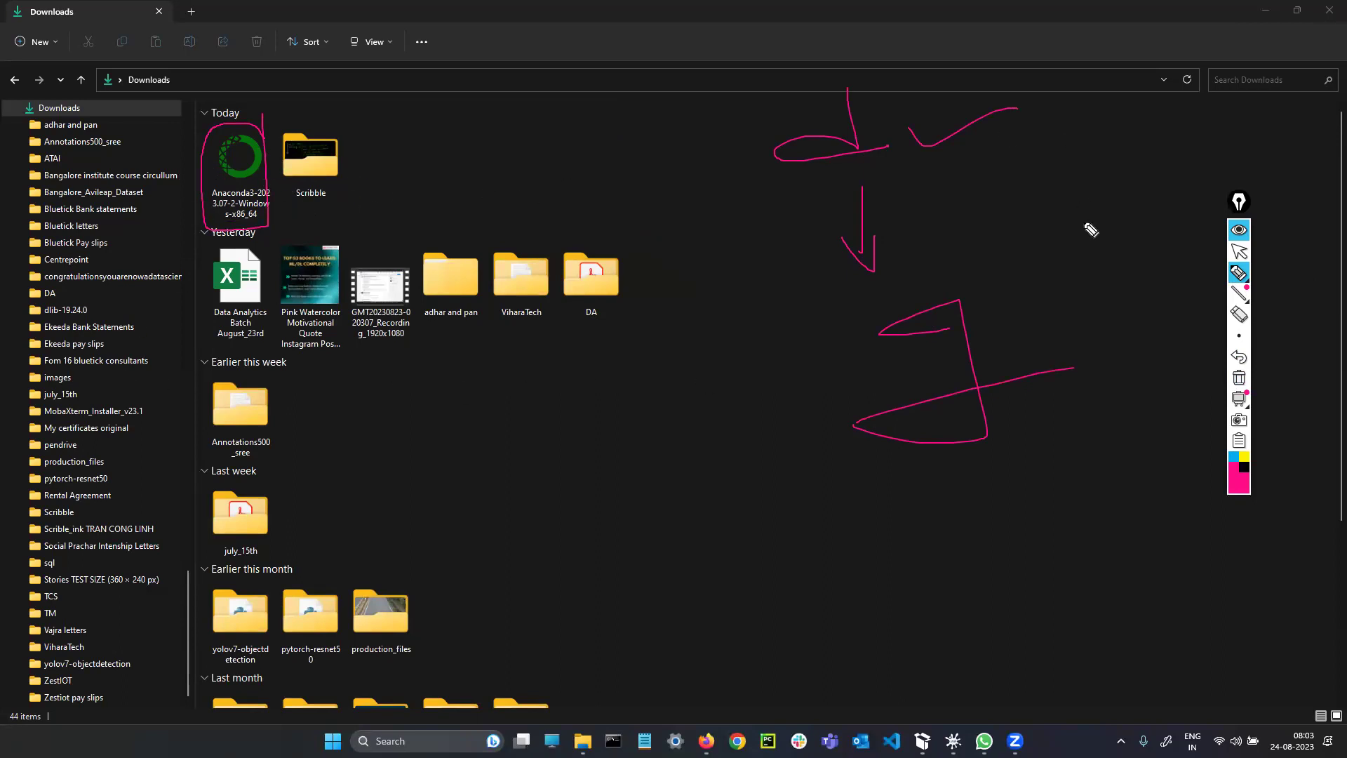
pyautogui.click(1240, 251)
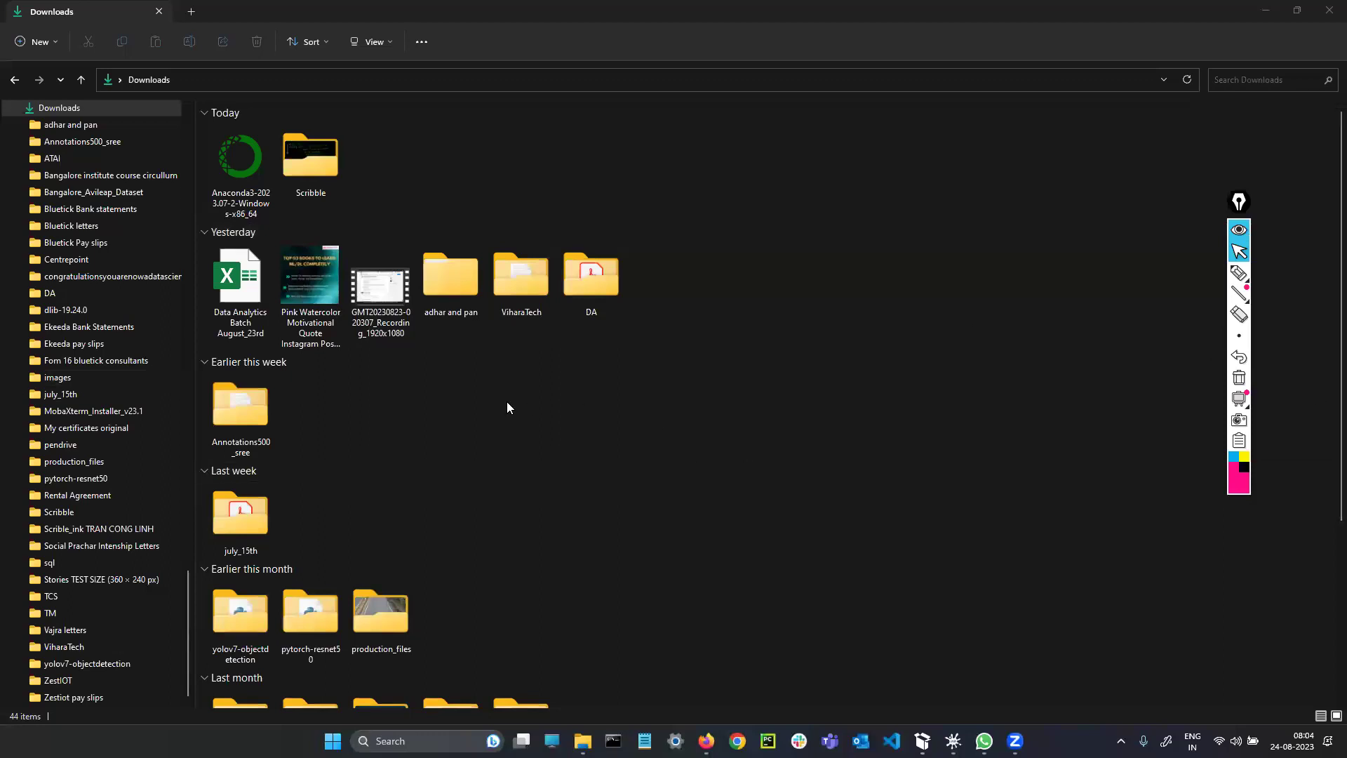
# Step: Run the Anaconda3 installer up to the install location page, accepting the license agreement and keeping the Just Me installation type
pyautogui.doubleClick(242, 177)
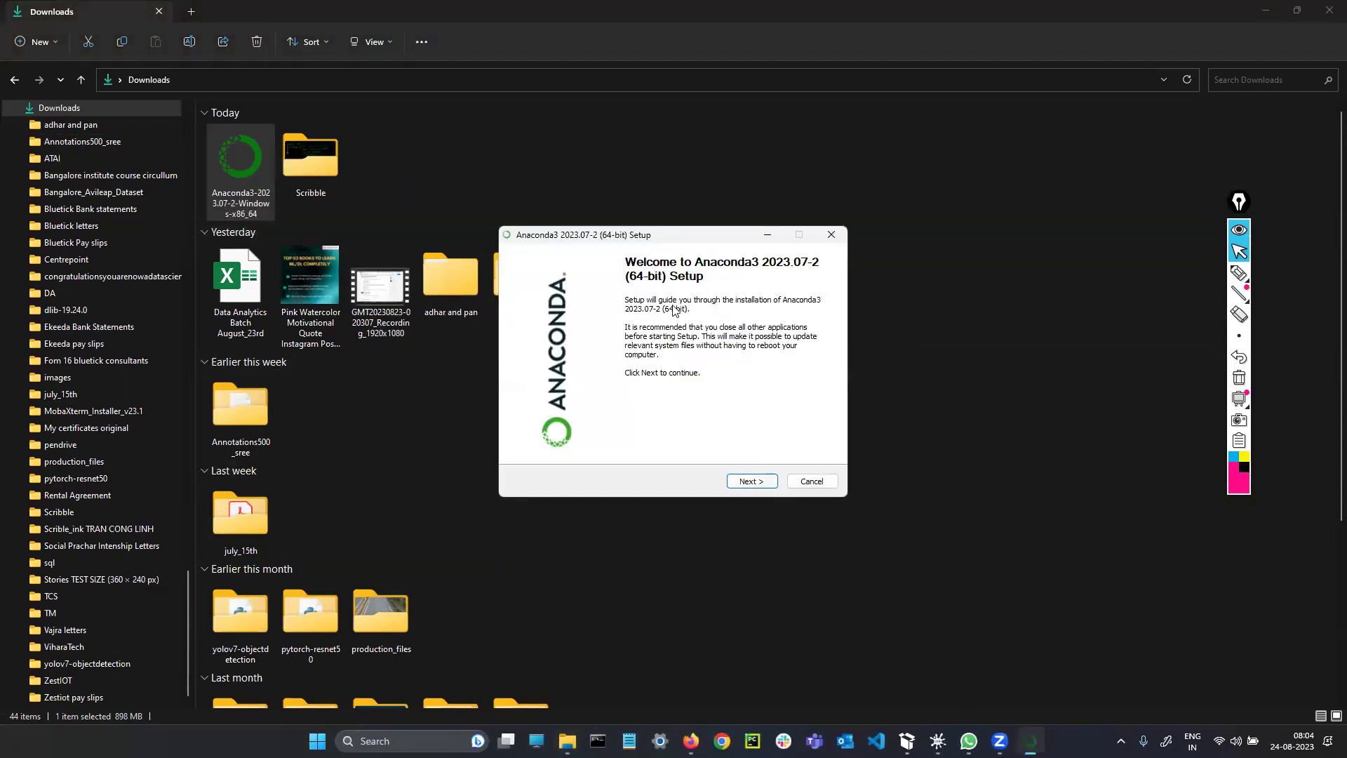
pyautogui.click(749, 483)
pyautogui.moveTo(825, 327); pyautogui.dragTo(825, 419)
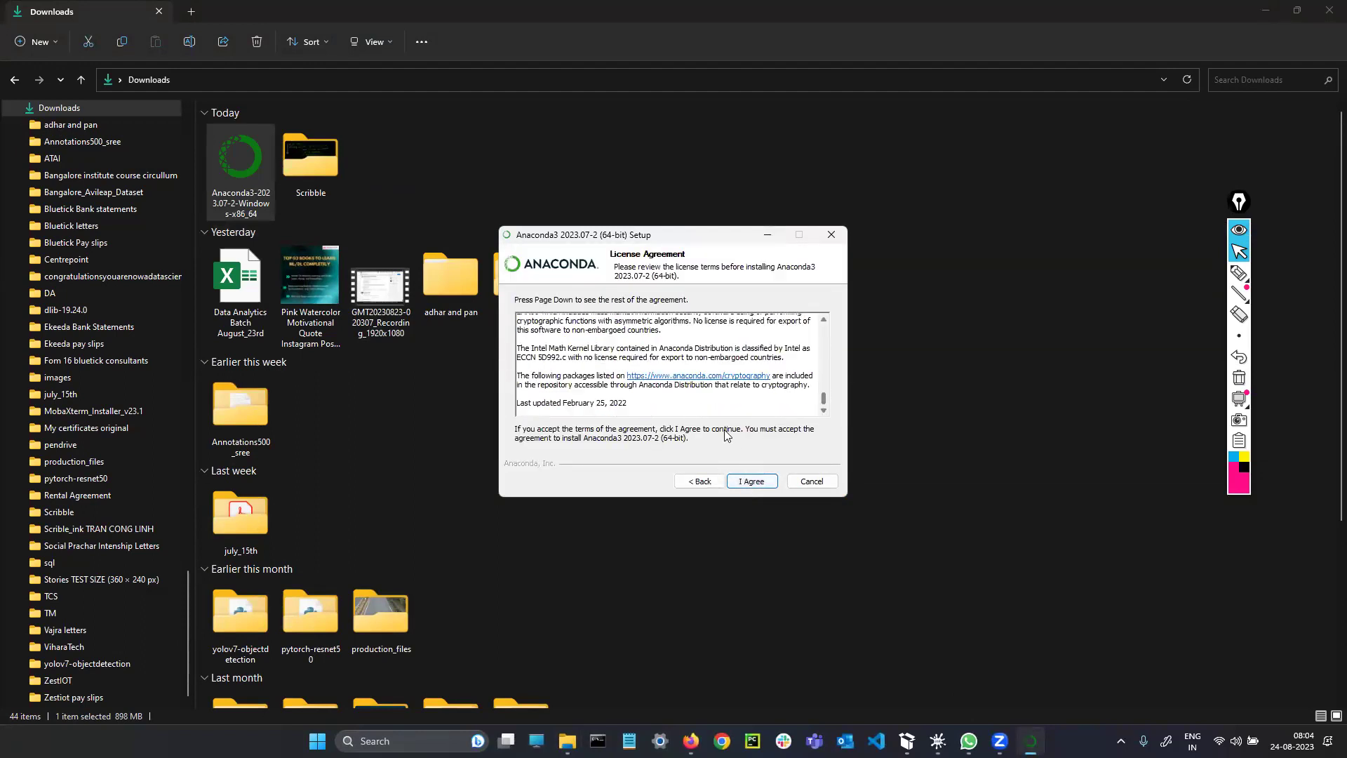
pyautogui.click(752, 483)
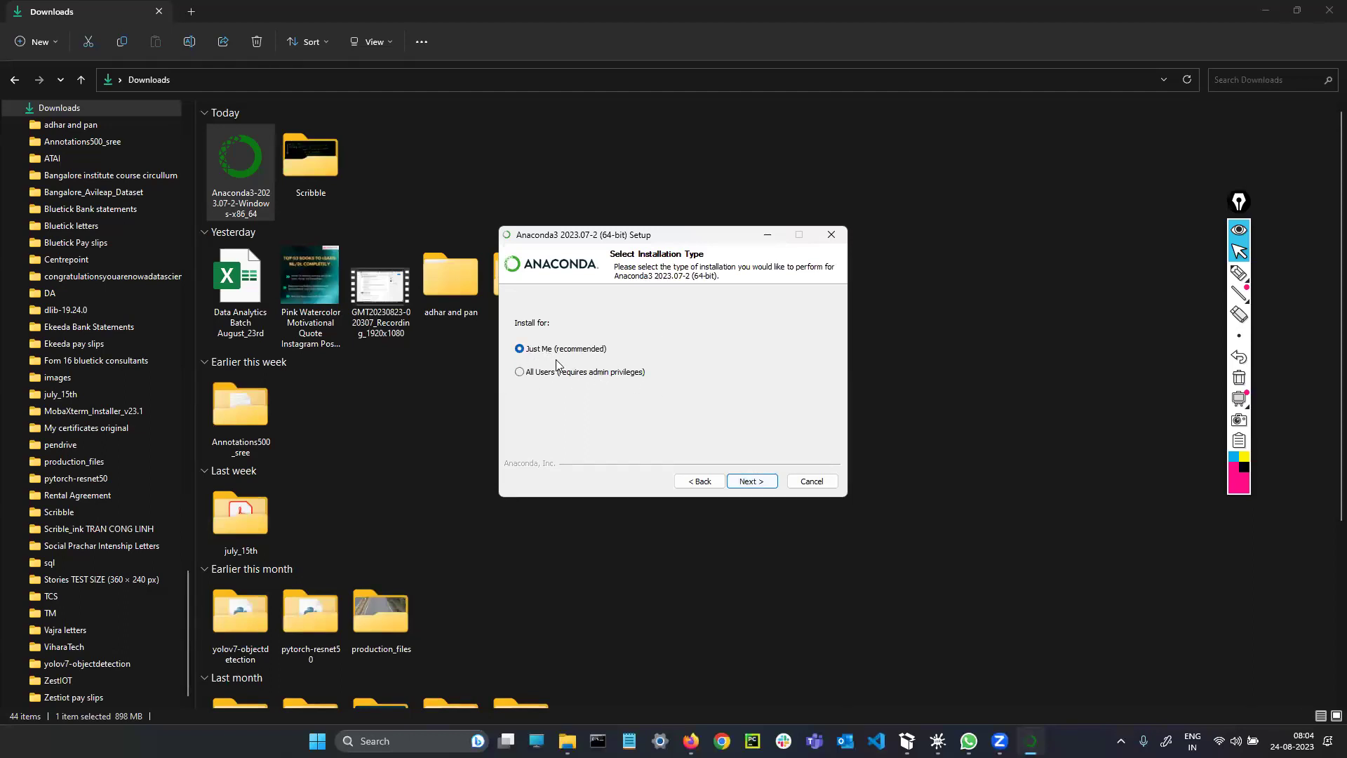
pyautogui.click(750, 481)
pyautogui.click(653, 399)
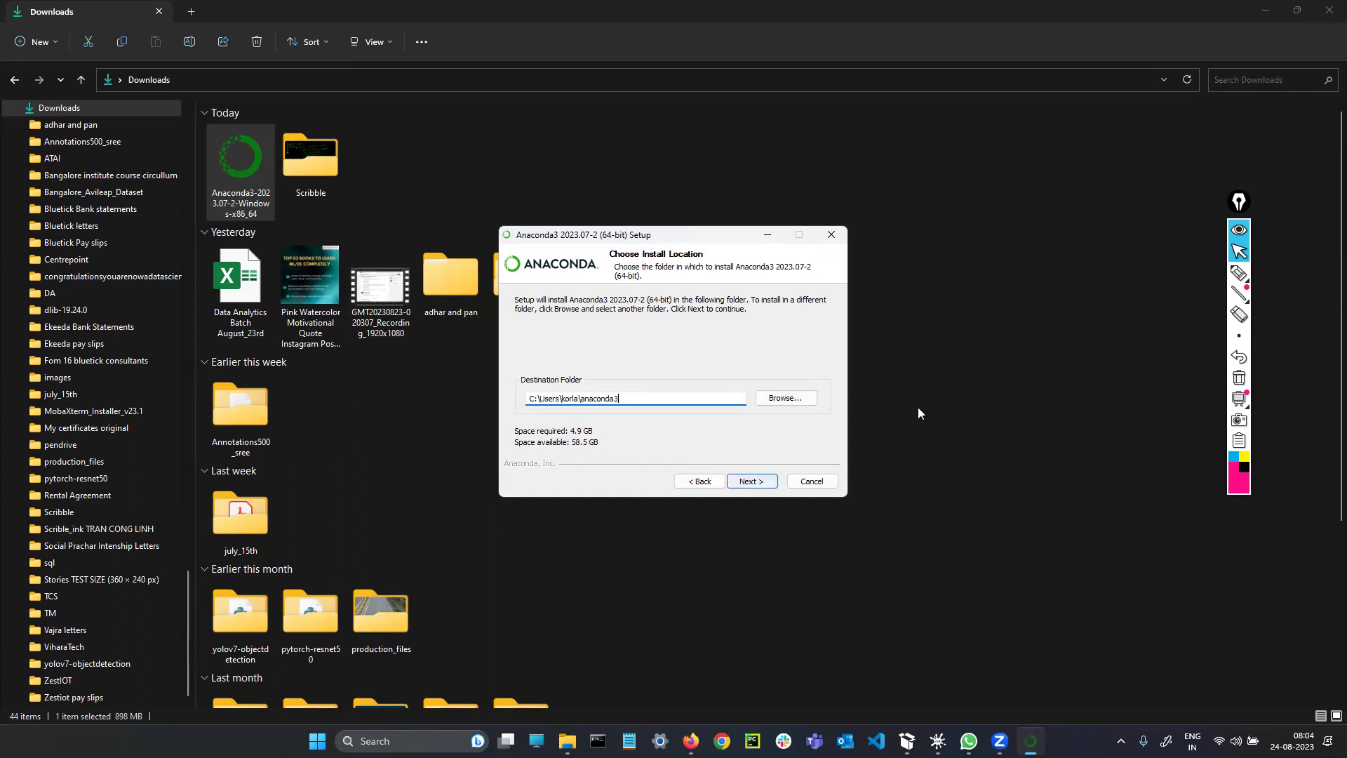
# Step: Mark the setup's Next option and the anaconda3 destination folder name with the on-screen pen, and clear the ink
pyautogui.click(1240, 273)
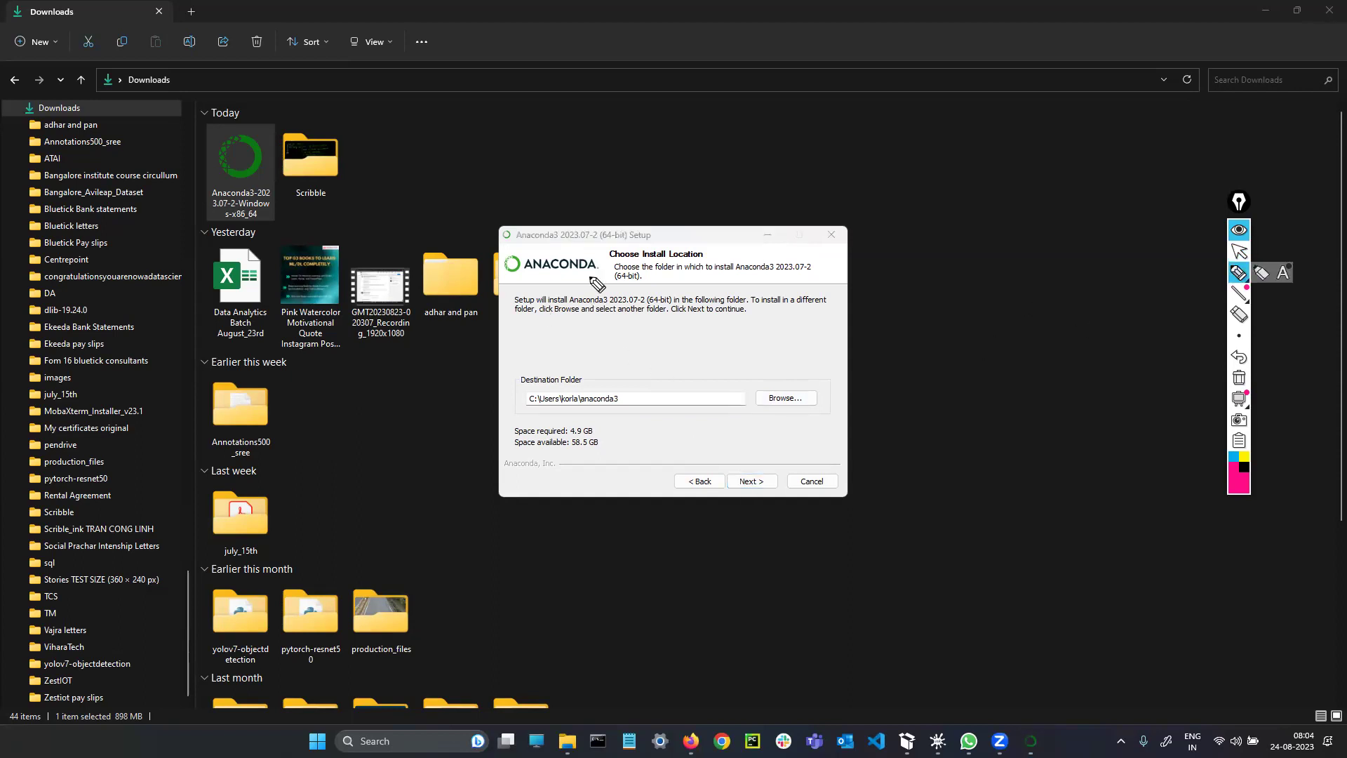
pyautogui.moveTo(755, 474)
pyautogui.mouseDown()
pyautogui.moveTo(733, 486)
pyautogui.moveTo(758, 482)
pyautogui.mouseUp()
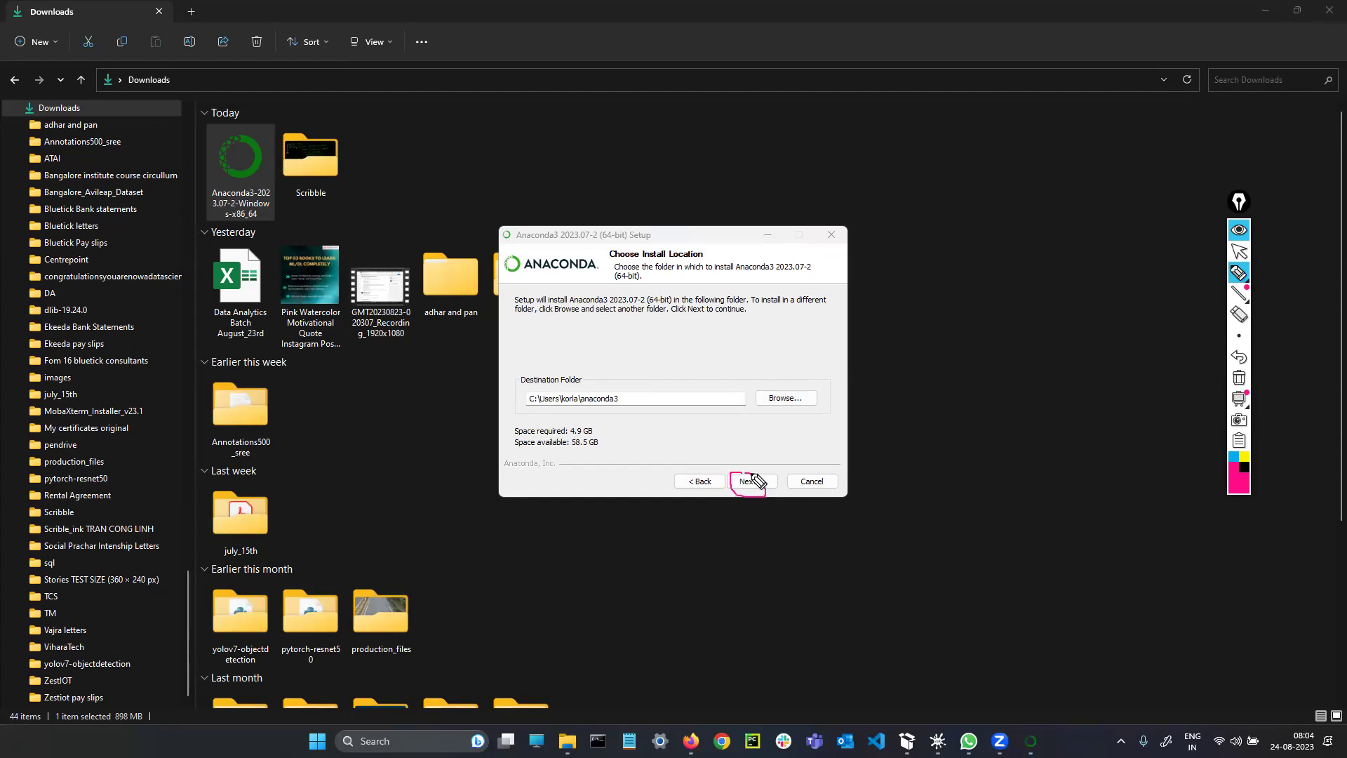
pyautogui.moveTo(604, 389)
pyautogui.mouseDown()
pyautogui.moveTo(586, 407)
pyautogui.moveTo(589, 386)
pyautogui.moveTo(646, 345)
pyautogui.mouseUp()
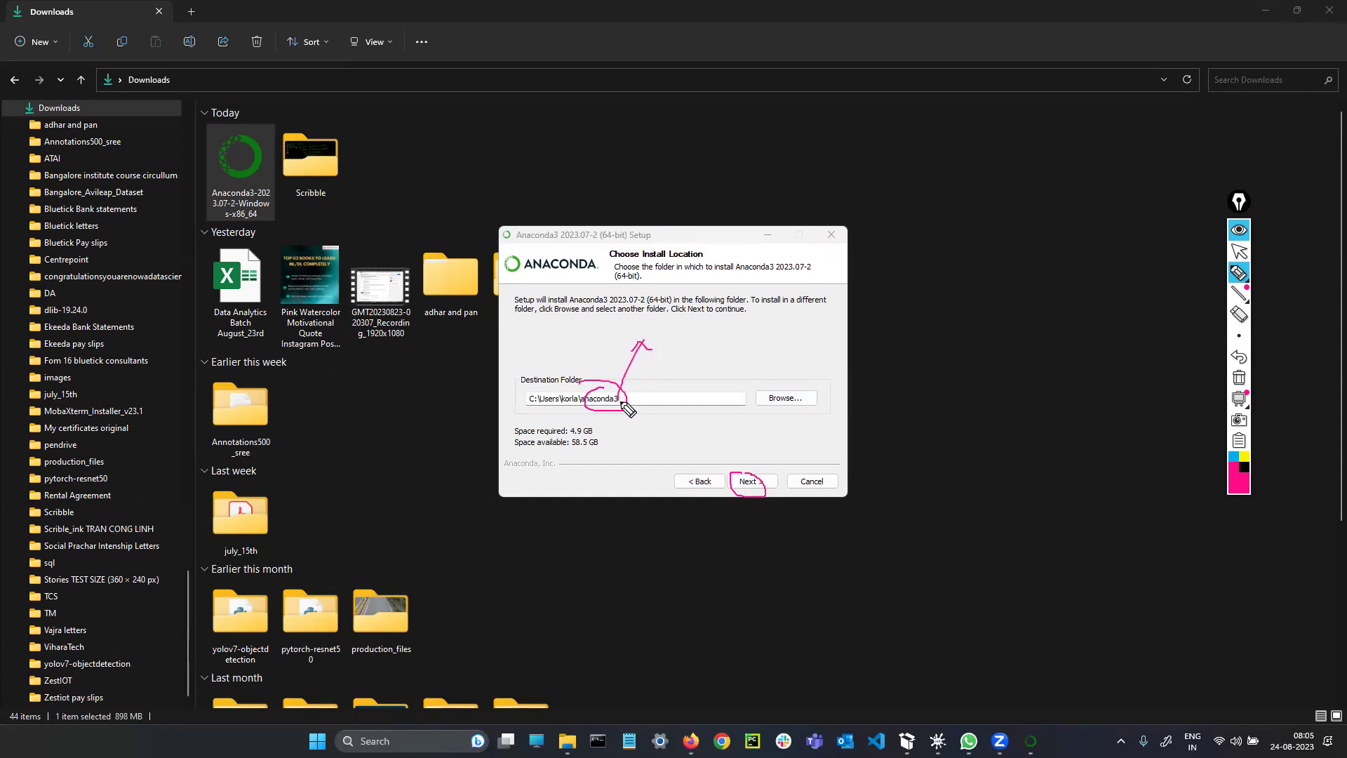
pyautogui.click(1240, 378)
pyautogui.click(1239, 251)
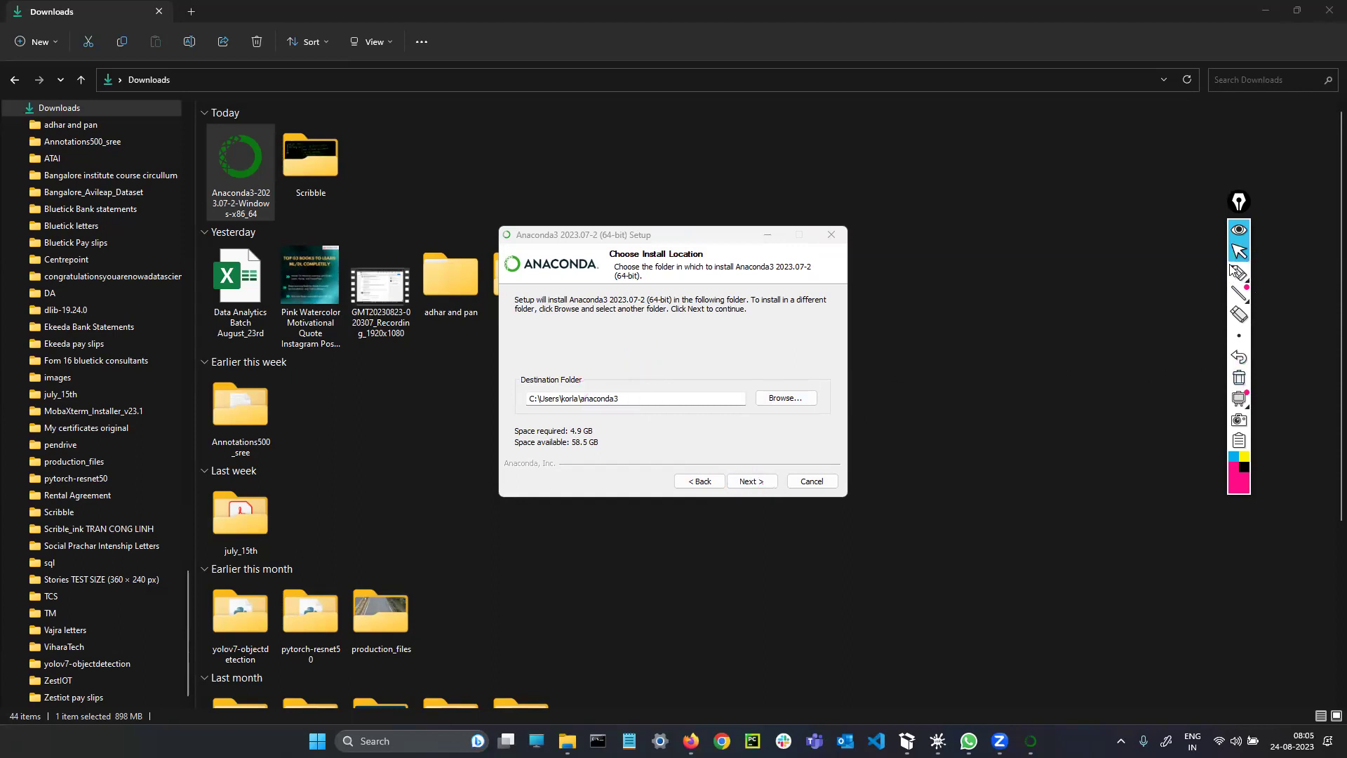
# Step: Try to continue the setup with the default anaconda3 destination folder, and dismiss the resulting warning
pyautogui.click(751, 481)
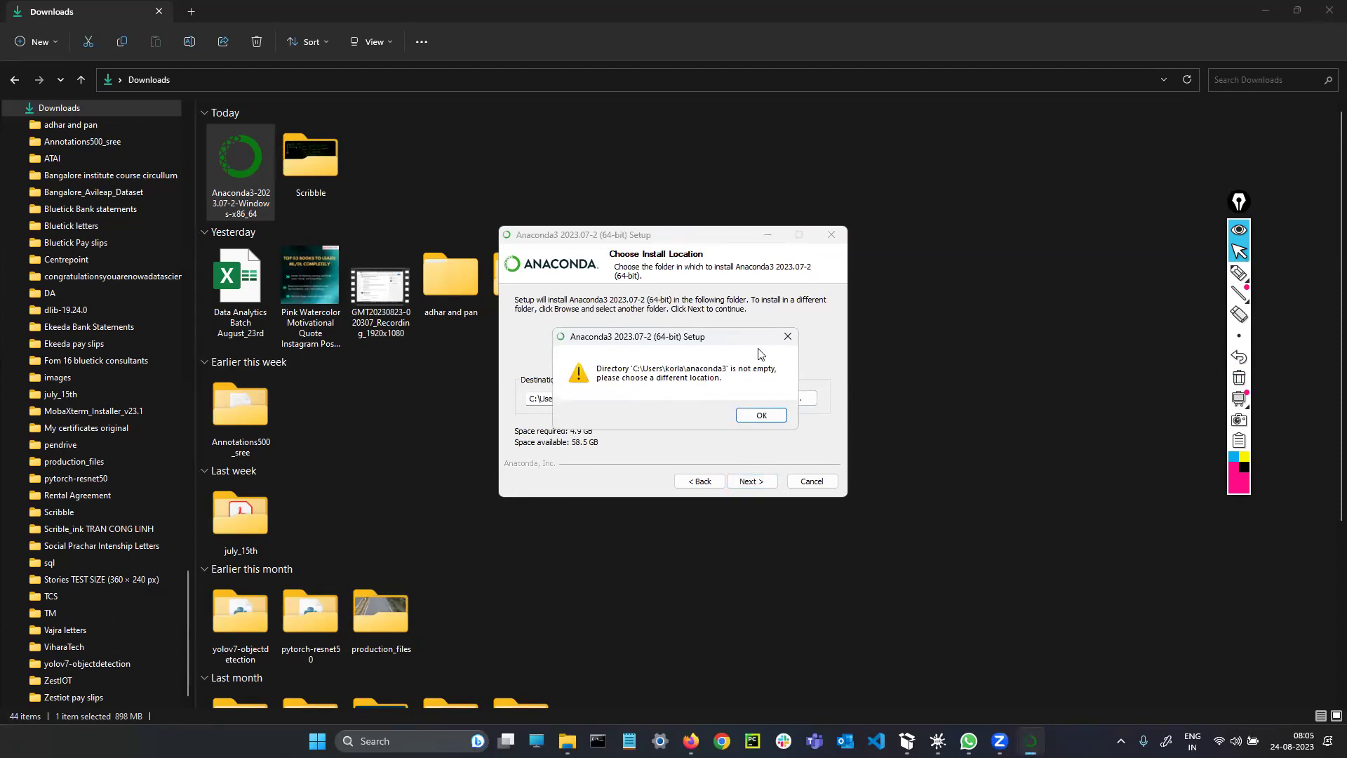
pyautogui.click(788, 336)
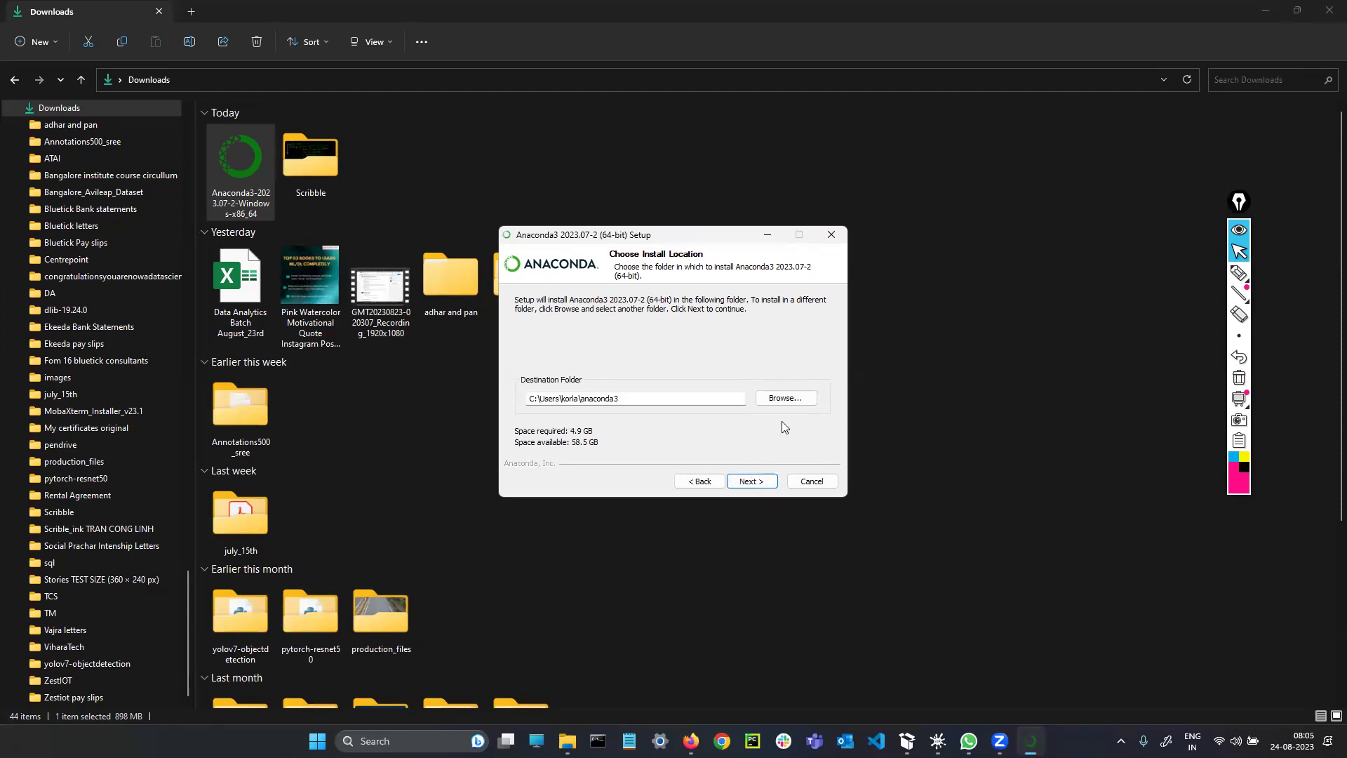
# Step: Browse for the Anaconda3 destination folder and make a new folder on the Desktop
pyautogui.click(790, 401)
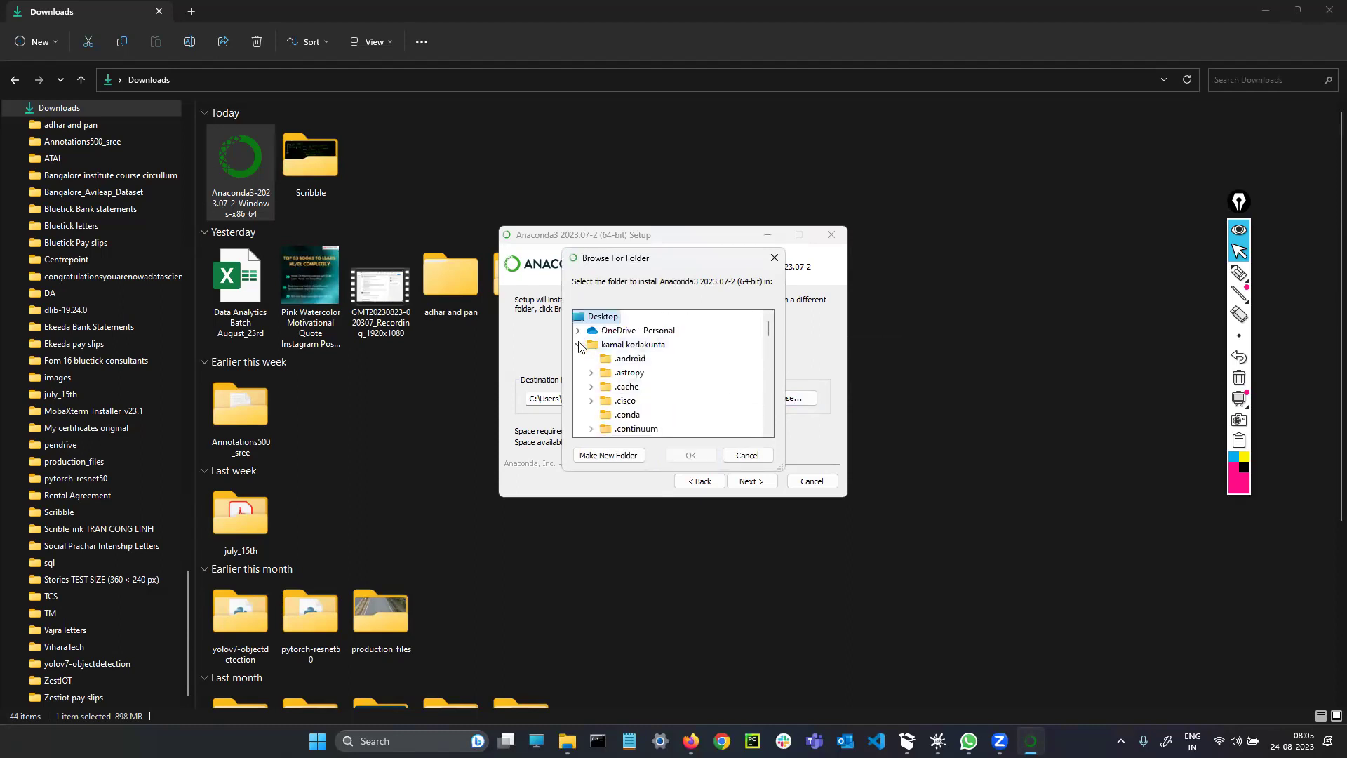
pyautogui.click(580, 345)
pyautogui.doubleClick(616, 358)
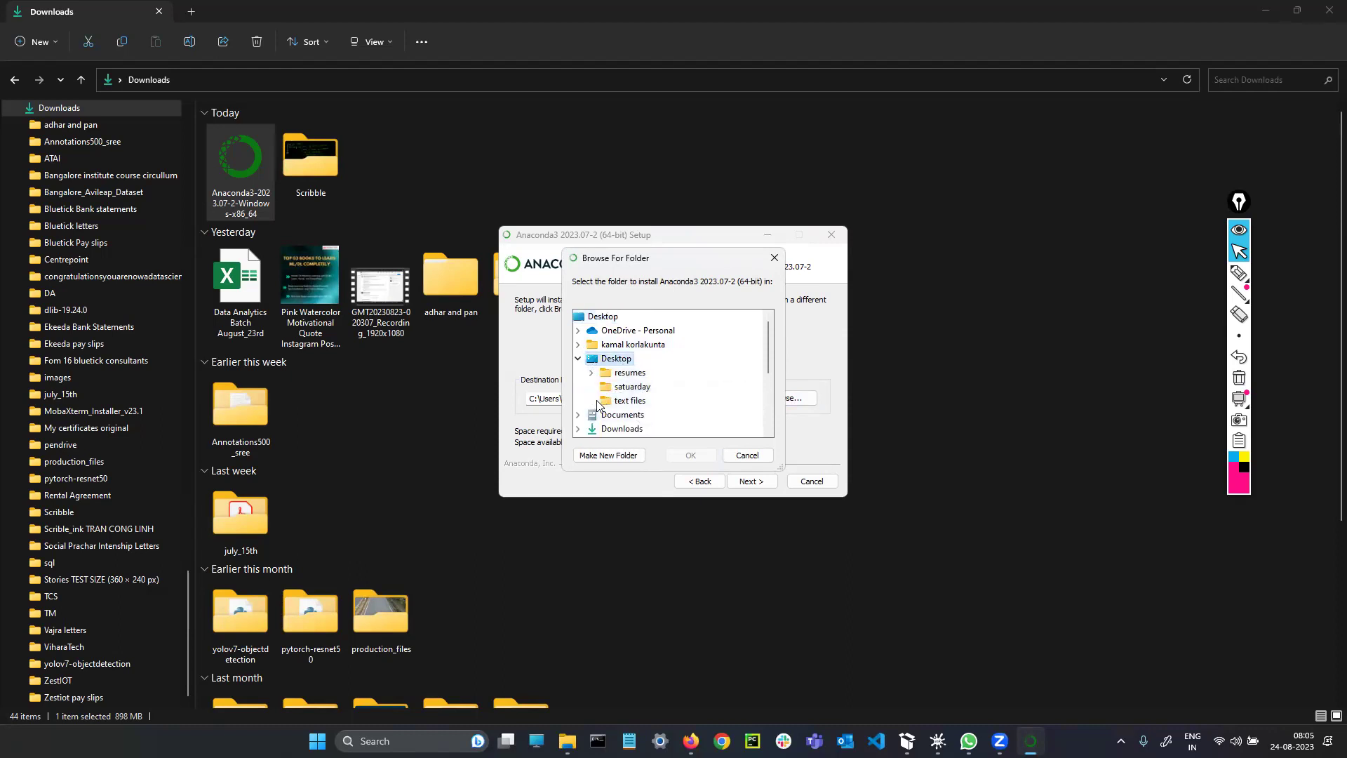
pyautogui.scroll(-1, 615, 430)
pyautogui.scroll(1, 618, 349)
pyautogui.doubleClick(618, 345)
pyautogui.scroll(1, 611, 341)
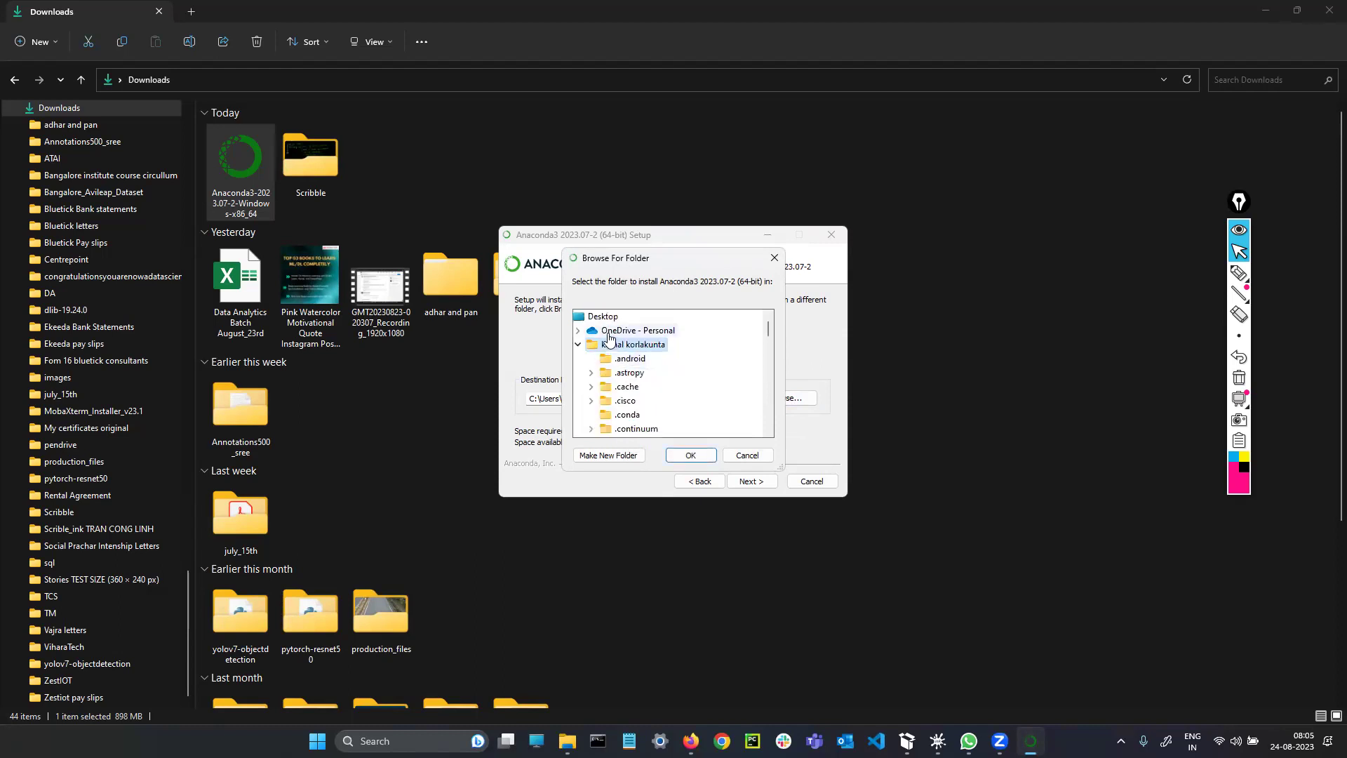
pyautogui.click(578, 344)
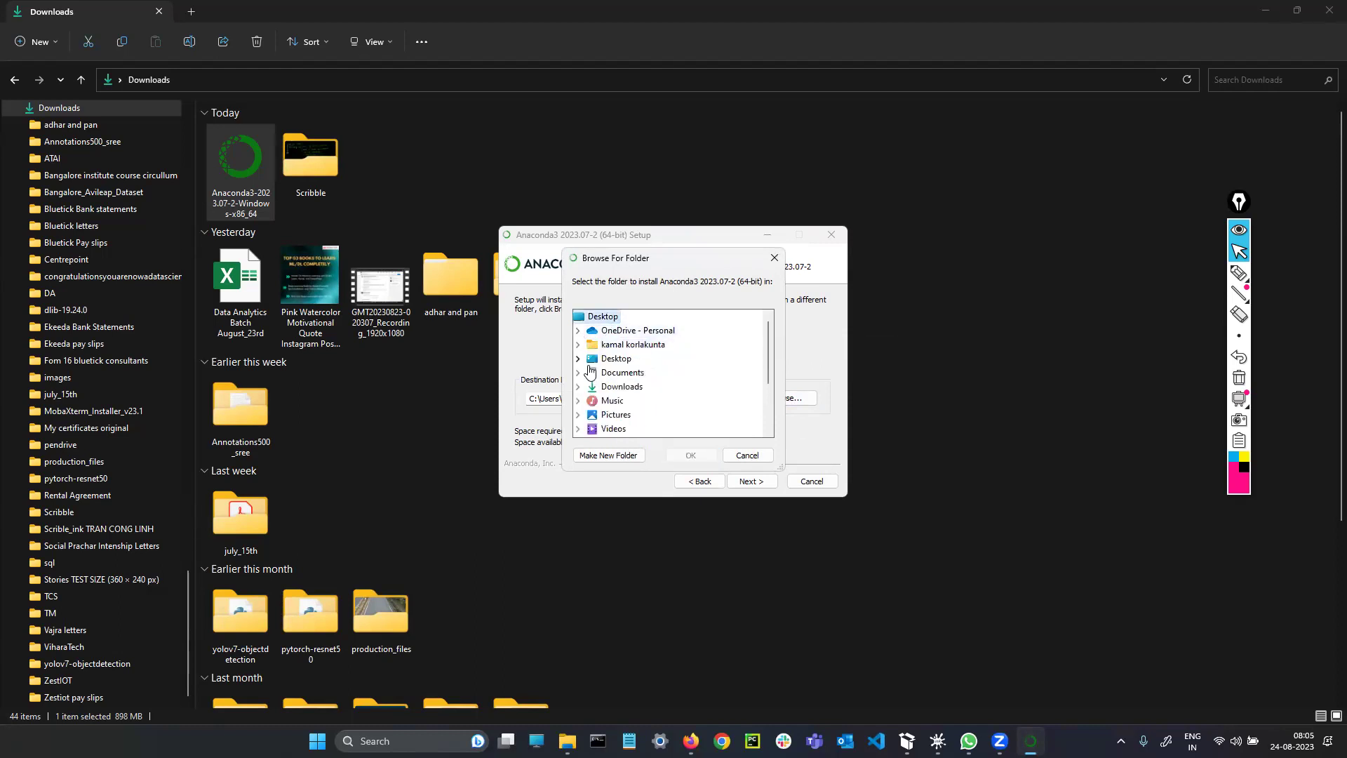
pyautogui.doubleClick(615, 359)
pyautogui.click(641, 453)
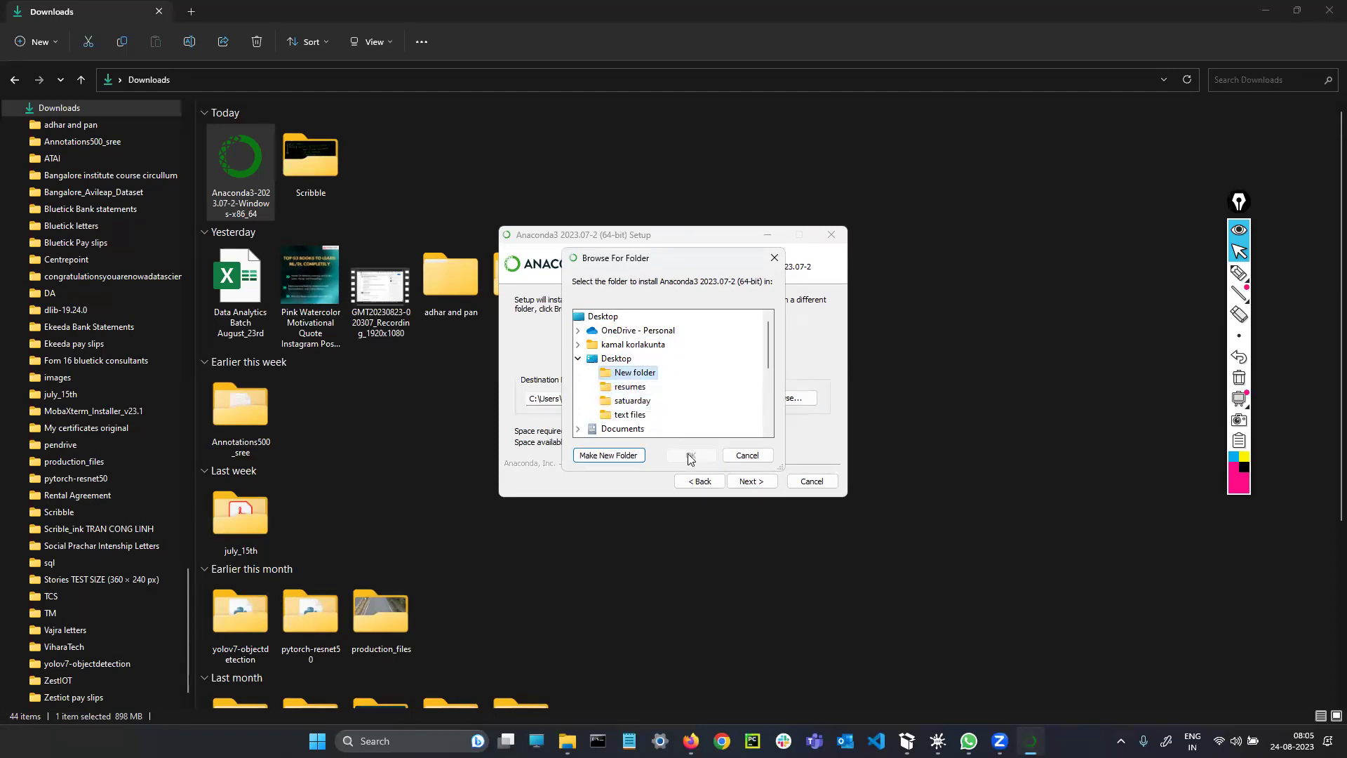
# Step: Add a subfolder named anc inside the new Desktop folder, and dismiss the folder selection
pyautogui.click(608, 455)
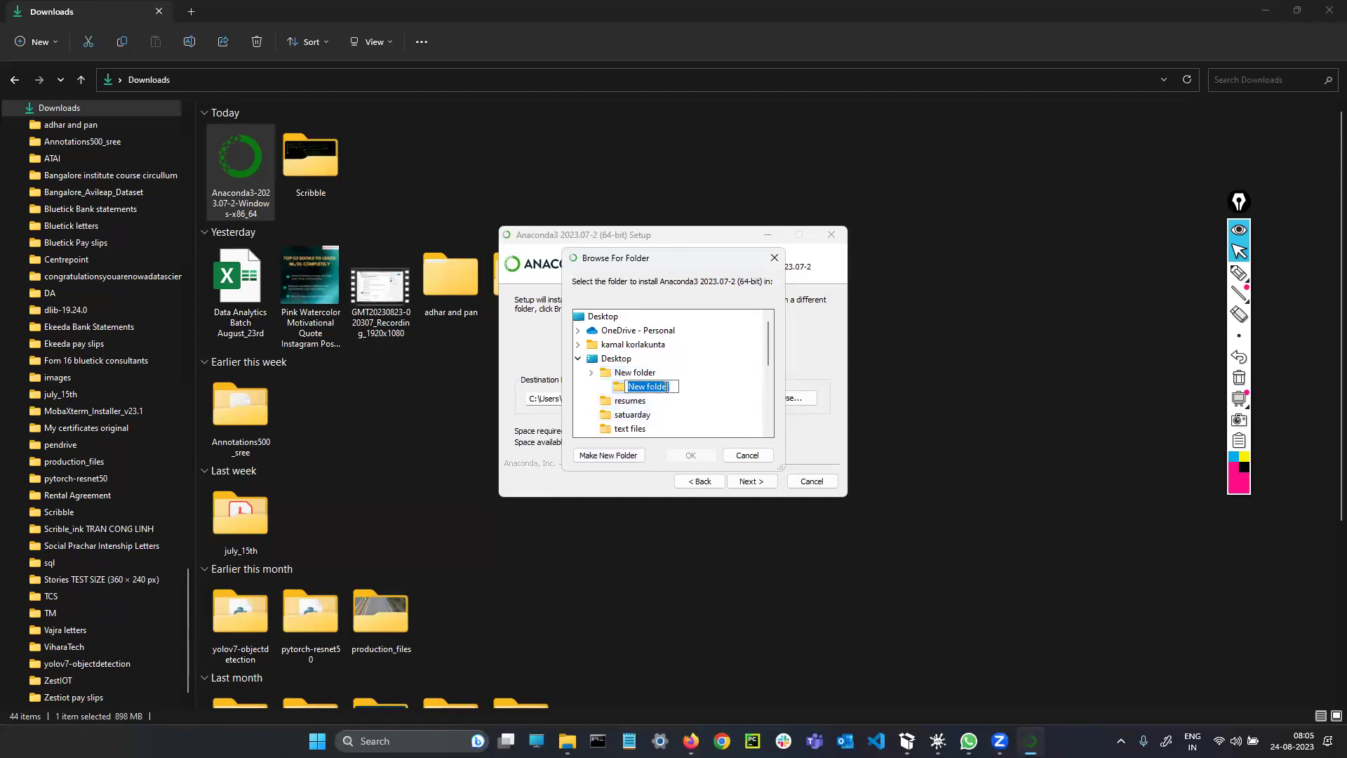
pyautogui.write('ana')
pyautogui.press('Return')
pyautogui.click(633, 395)
pyautogui.click(633, 388)
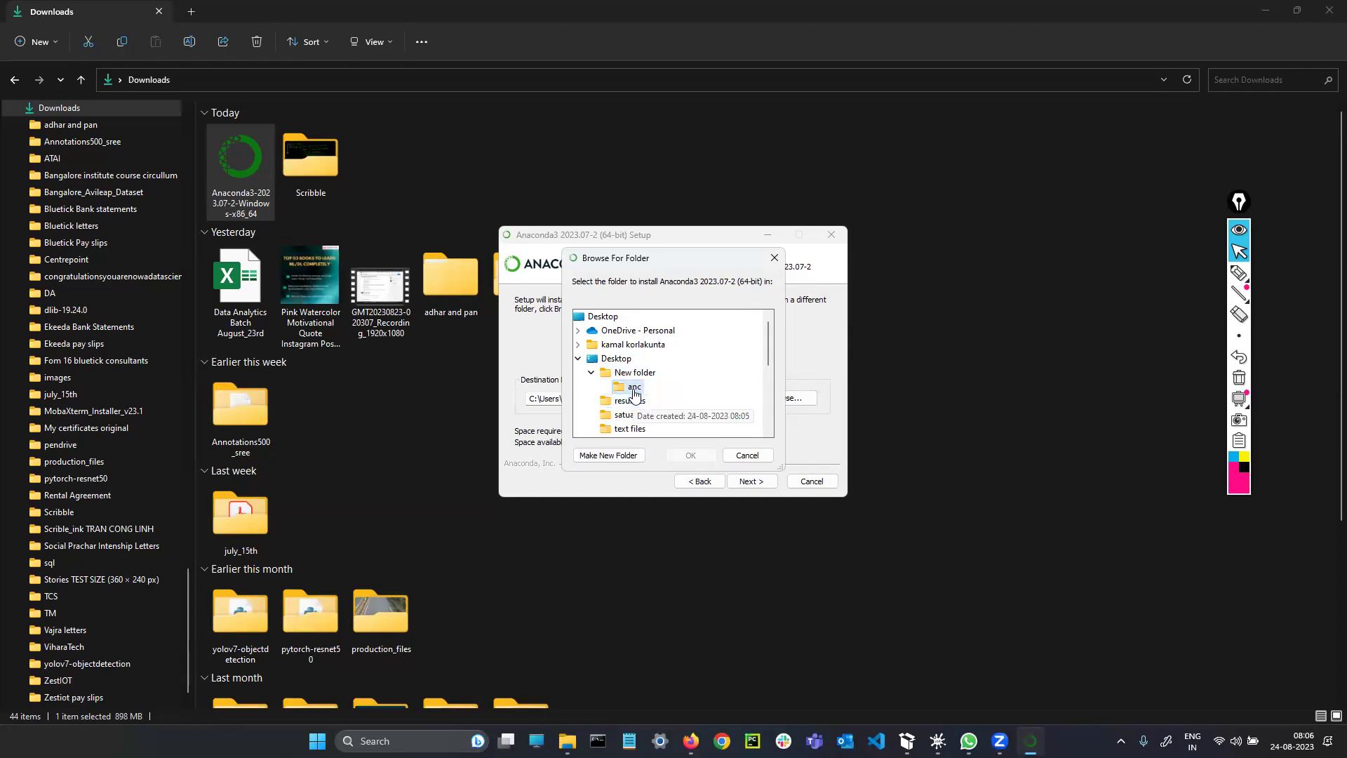
pyautogui.rightClick(633, 388)
pyautogui.click(624, 316)
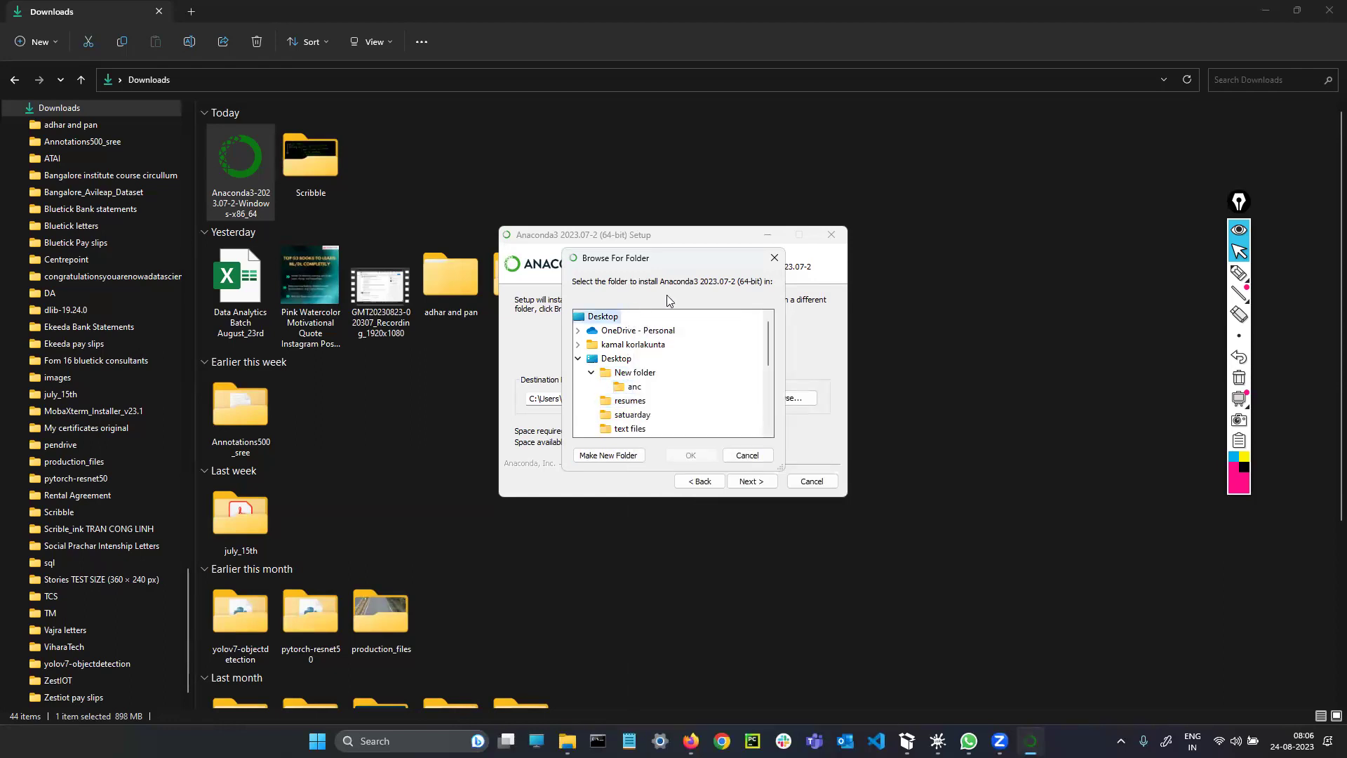
pyautogui.click(772, 258)
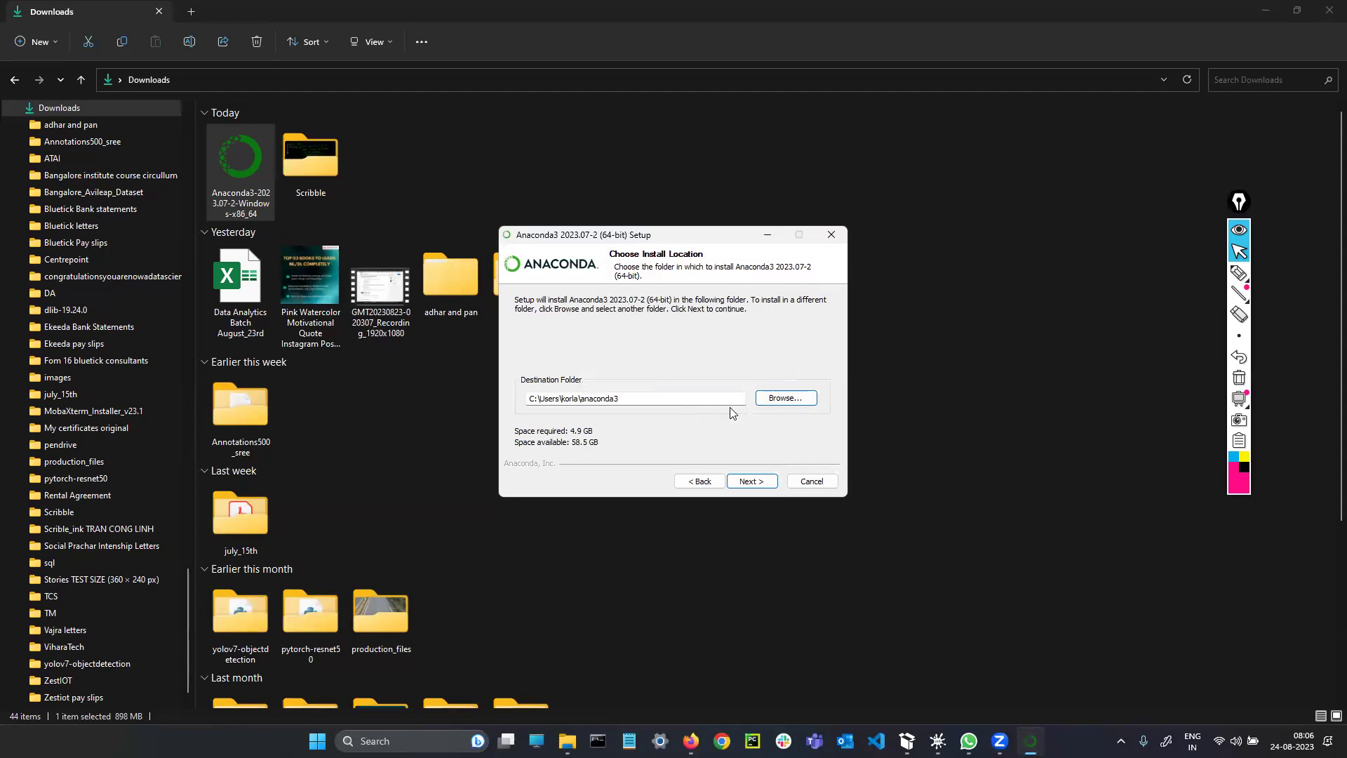
# Step: Browse for the destination again and set it to the ATAI folder in Downloads
pyautogui.click(772, 400)
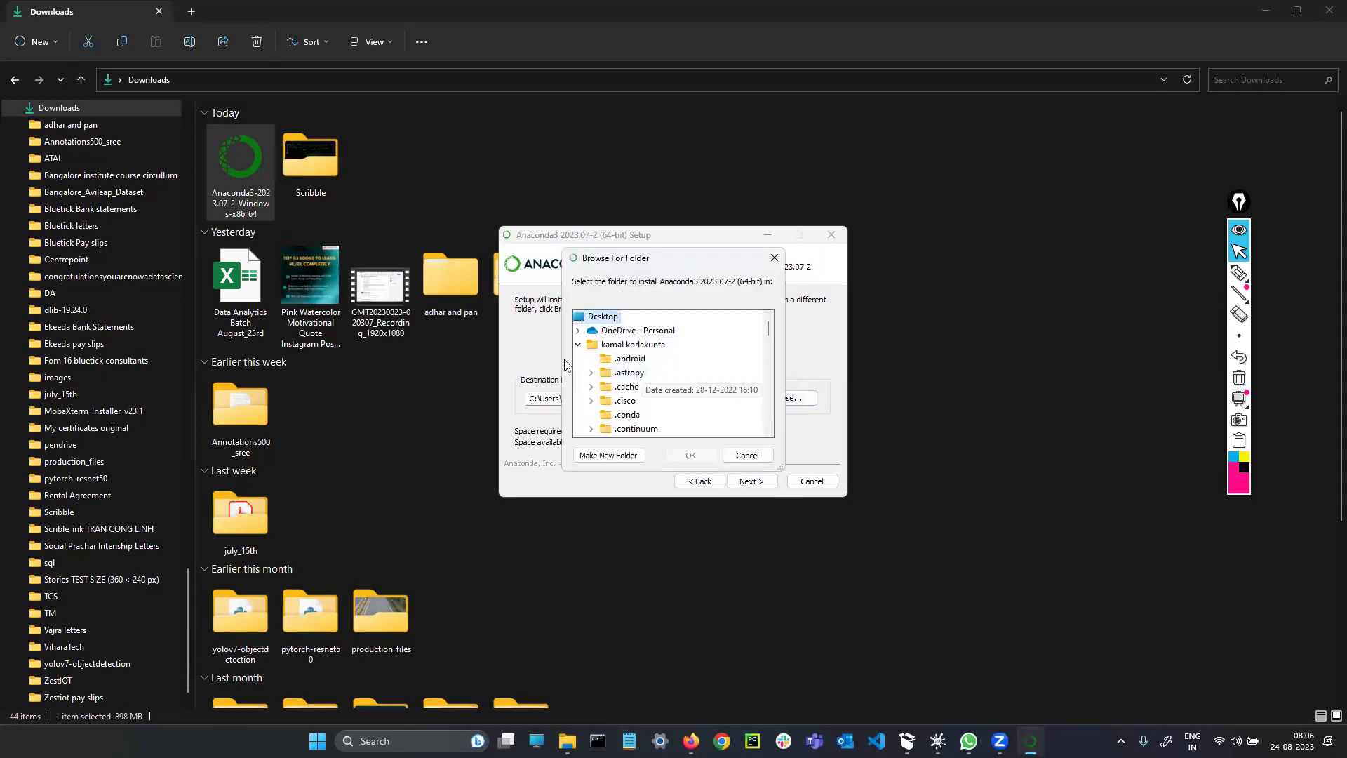
pyautogui.click(577, 344)
pyautogui.click(612, 359)
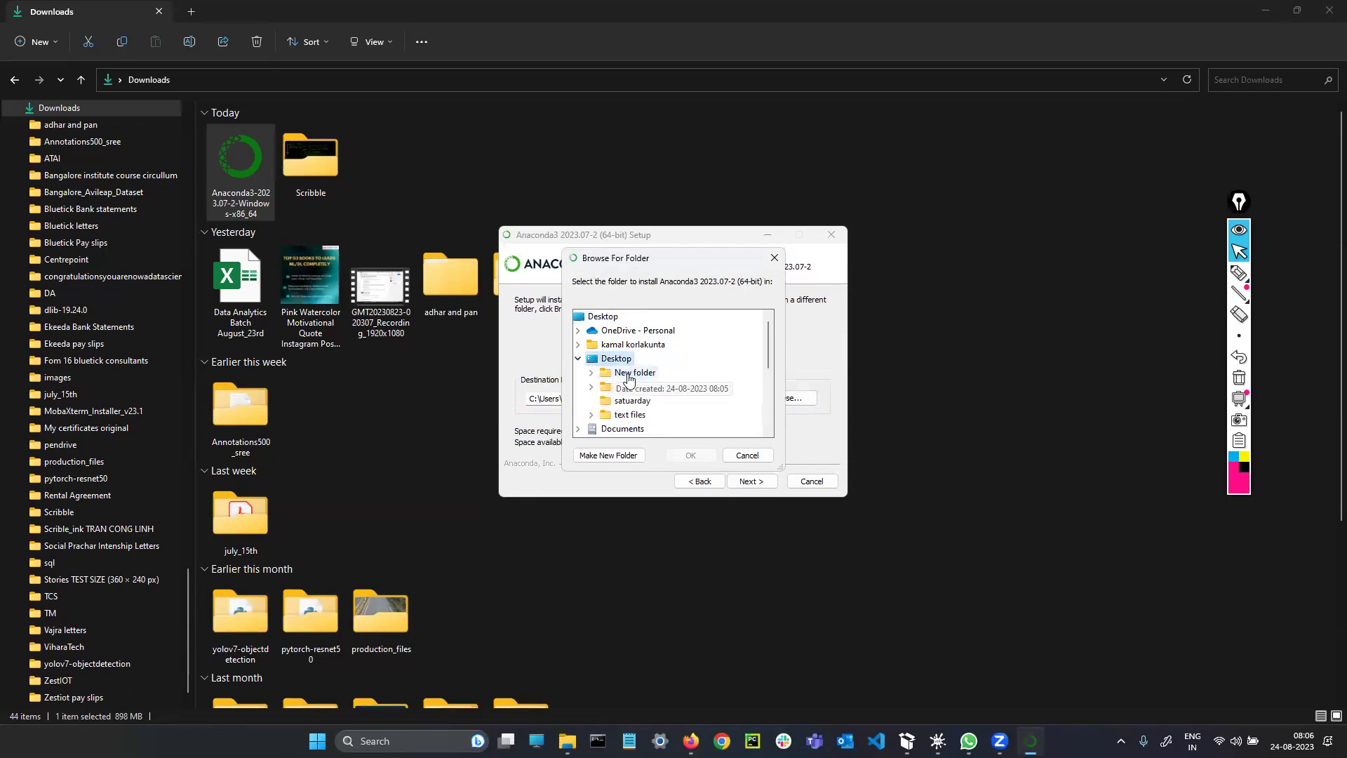
pyautogui.doubleClick(632, 373)
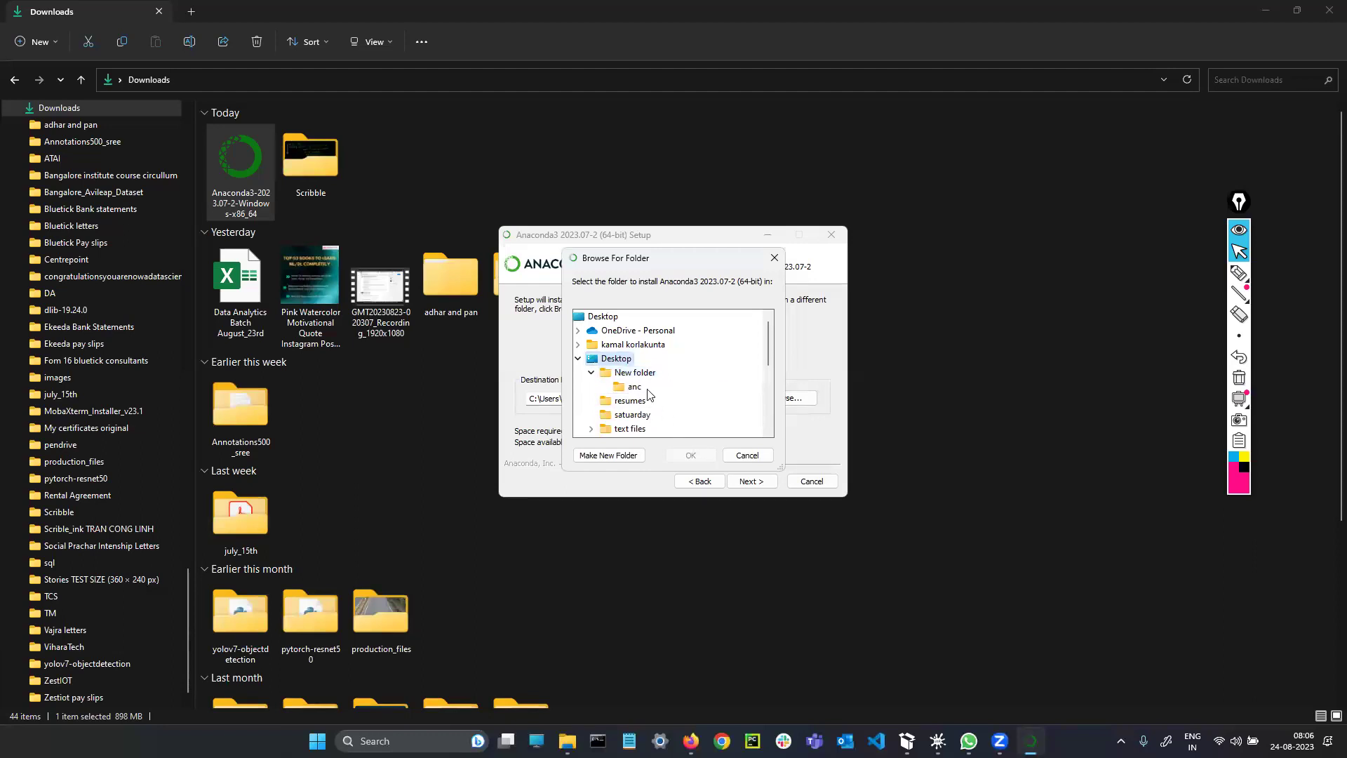
pyautogui.doubleClick(624, 386)
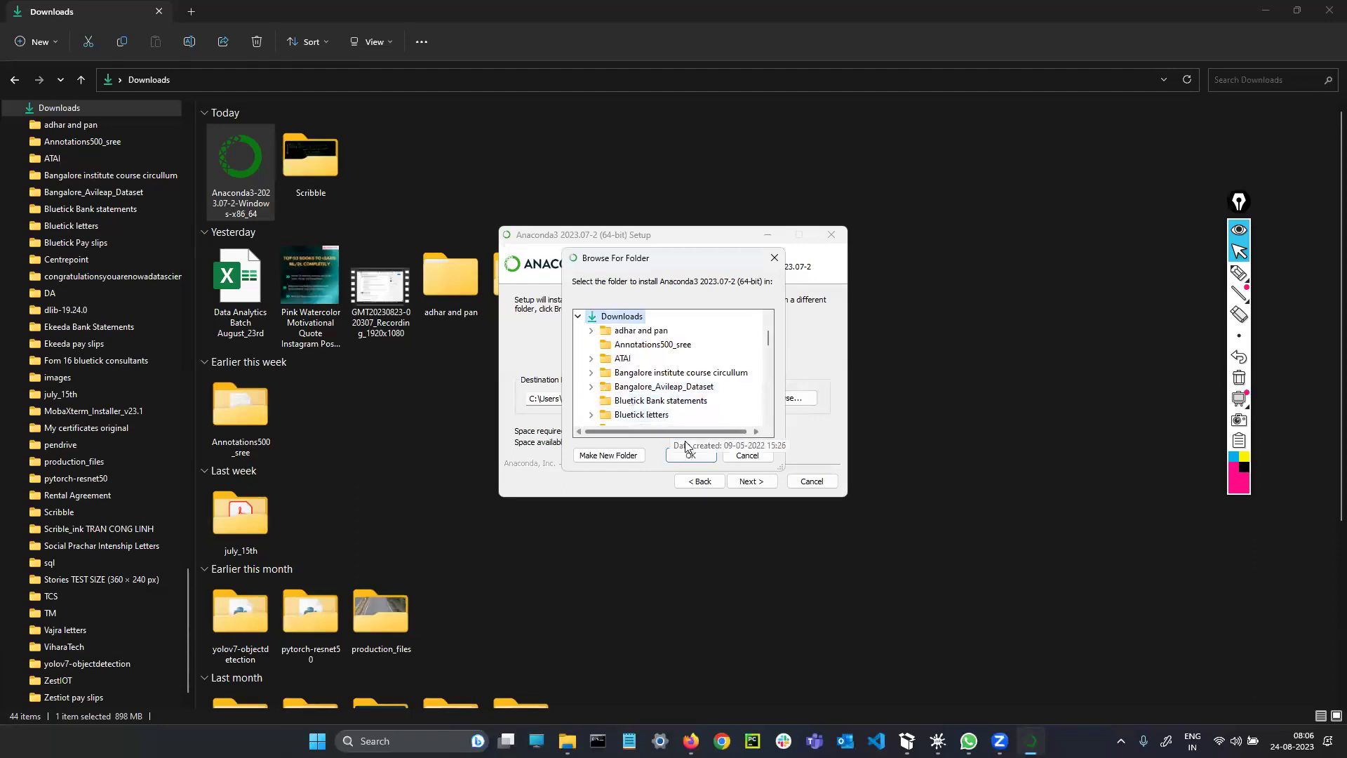
pyautogui.click(691, 456)
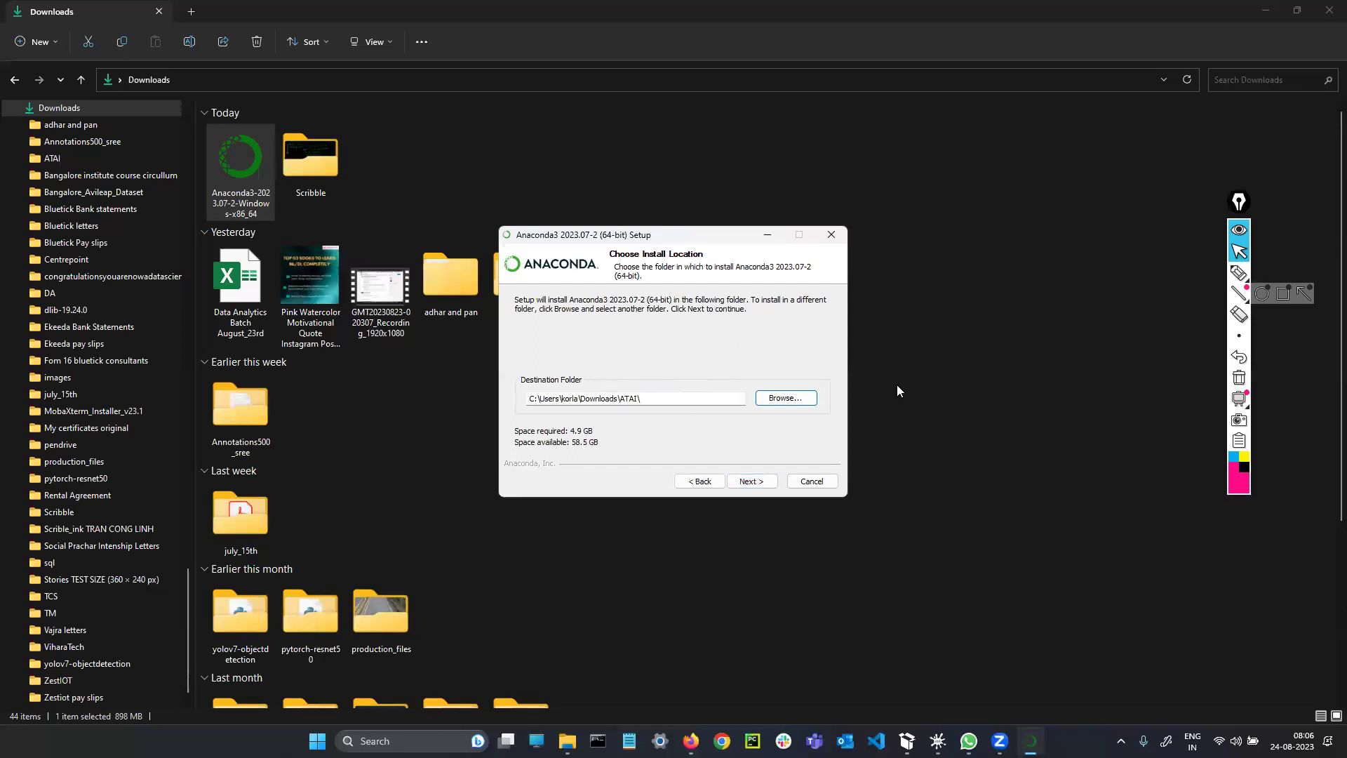
# Step: Circle the setup's Next option with the on-screen pen, clear the ink, try to continue with the ATAI destination, and dismiss the warning
pyautogui.click(1239, 272)
pyautogui.moveTo(775, 483); pyautogui.dragTo(797, 489)
pyautogui.click(1240, 379)
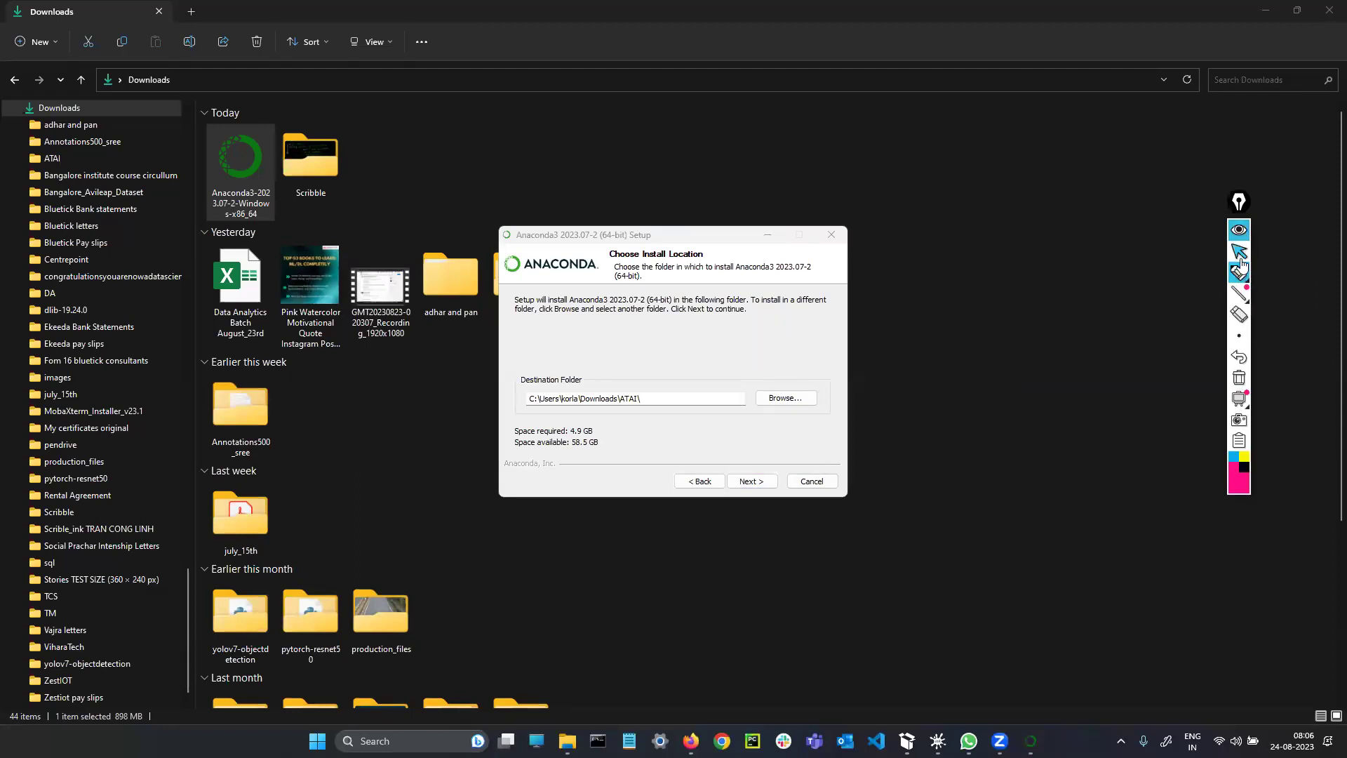
pyautogui.click(1240, 257)
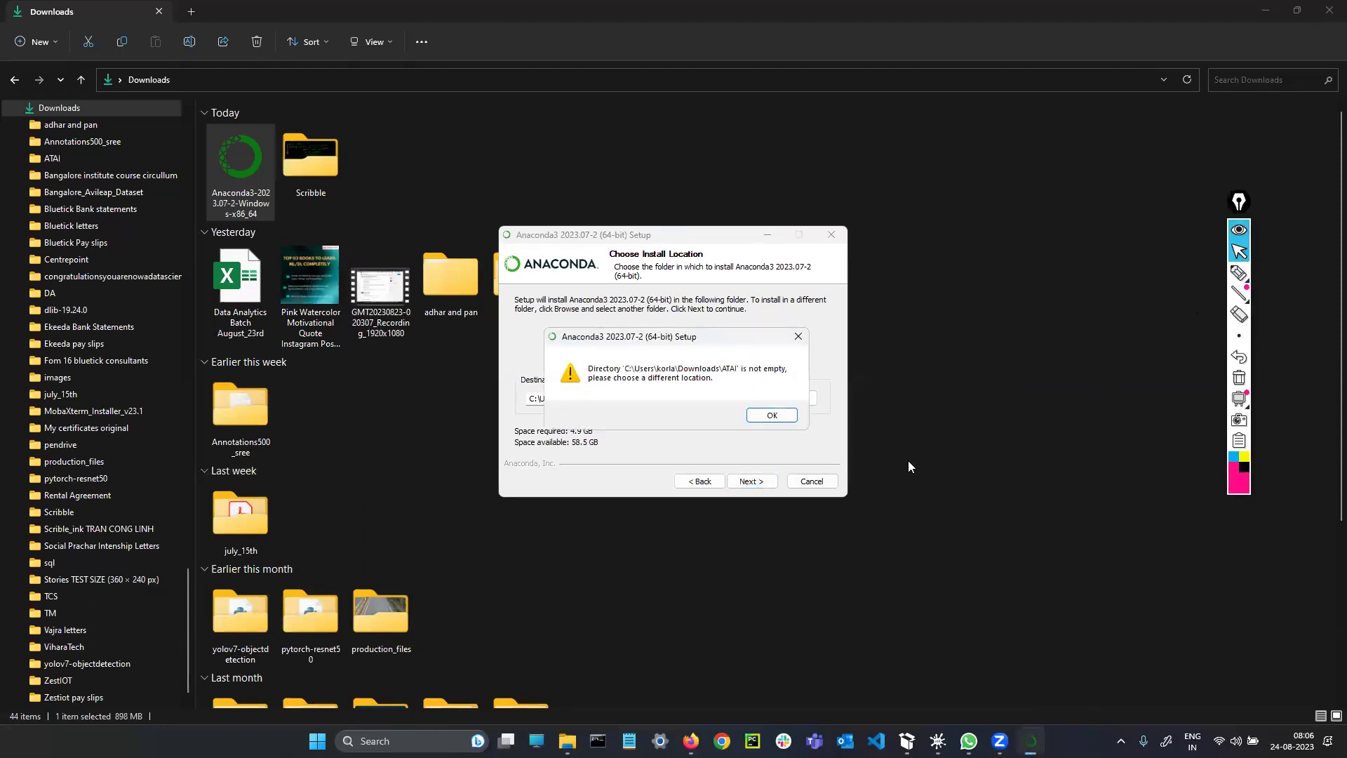
pyautogui.click(770, 416)
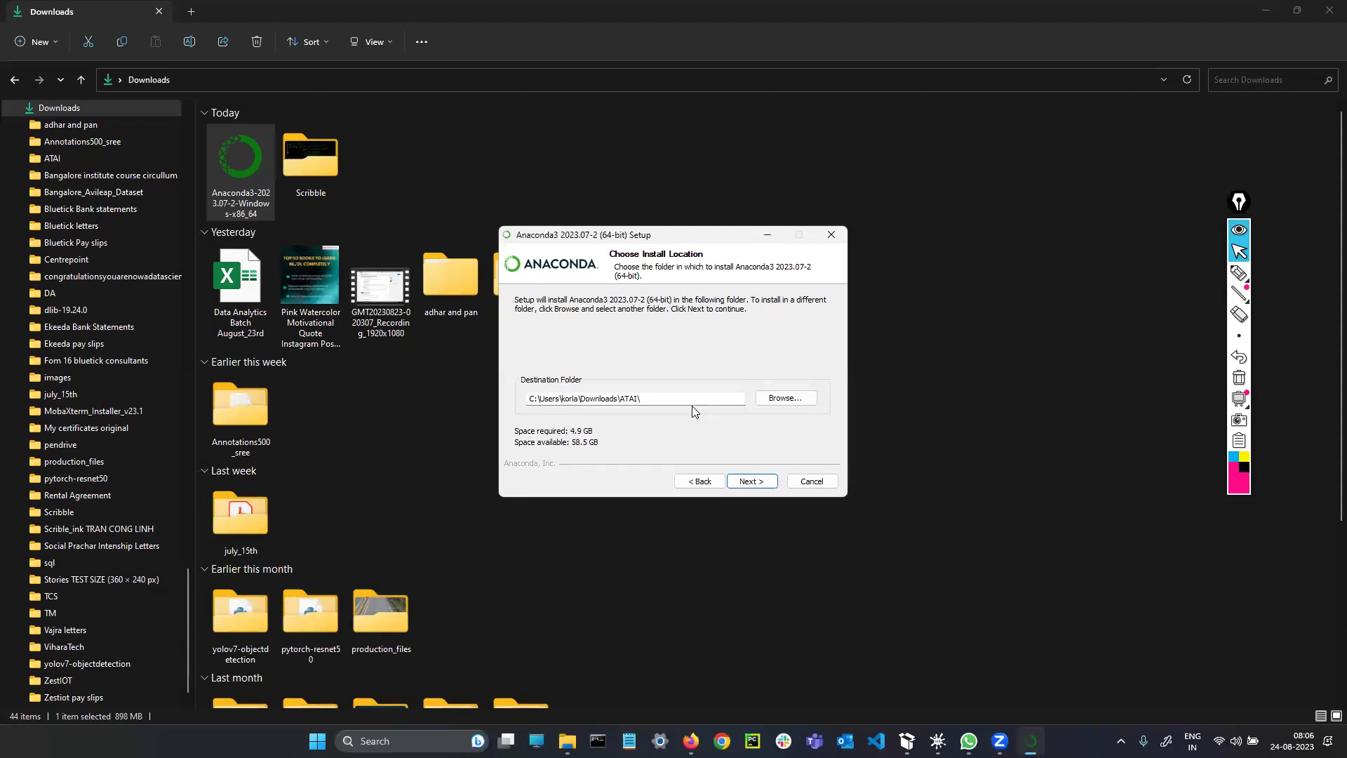
# Step: Reopen the destination folder selection and create a folder named demo in Downloads using File Explorer
pyautogui.click(773, 406)
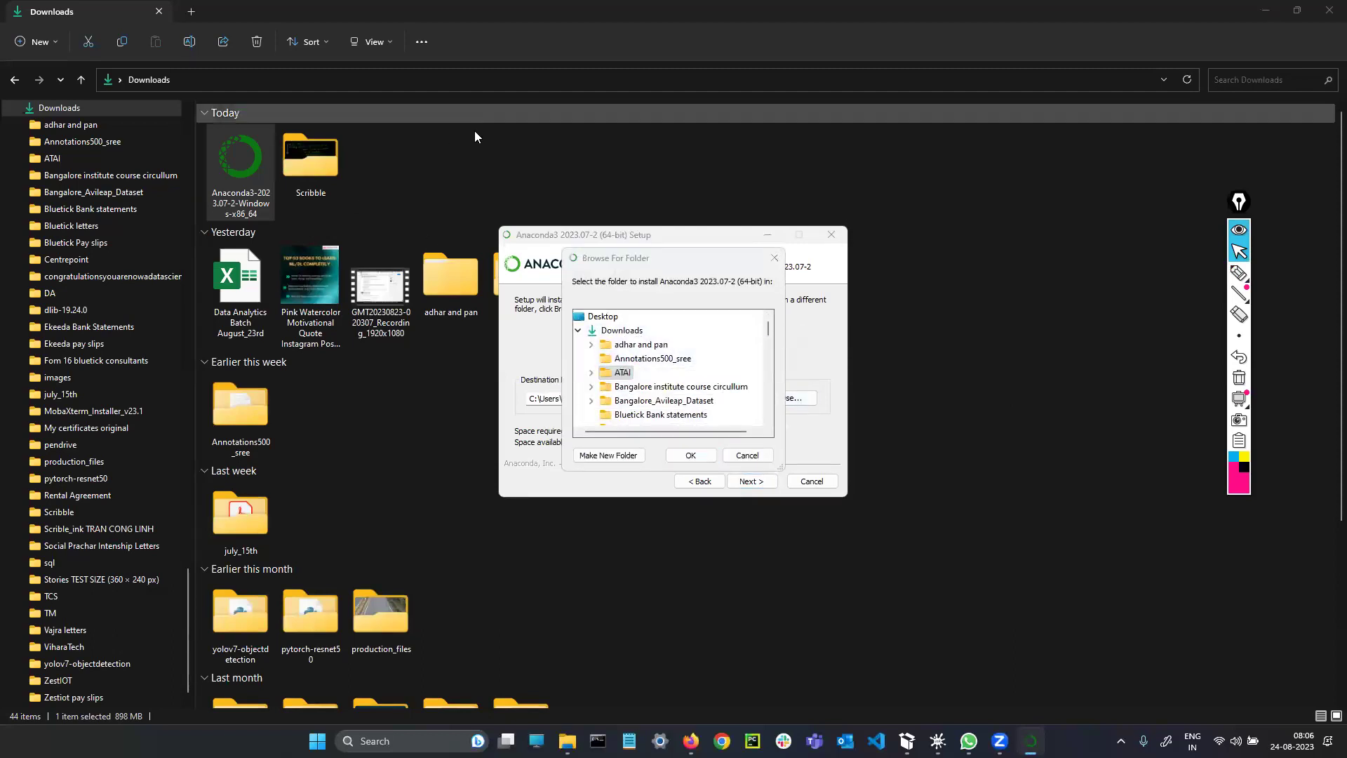
pyautogui.click(538, 179)
pyautogui.hotkey('shift', 'Right')
pyautogui.click(38, 42)
pyautogui.click(53, 73)
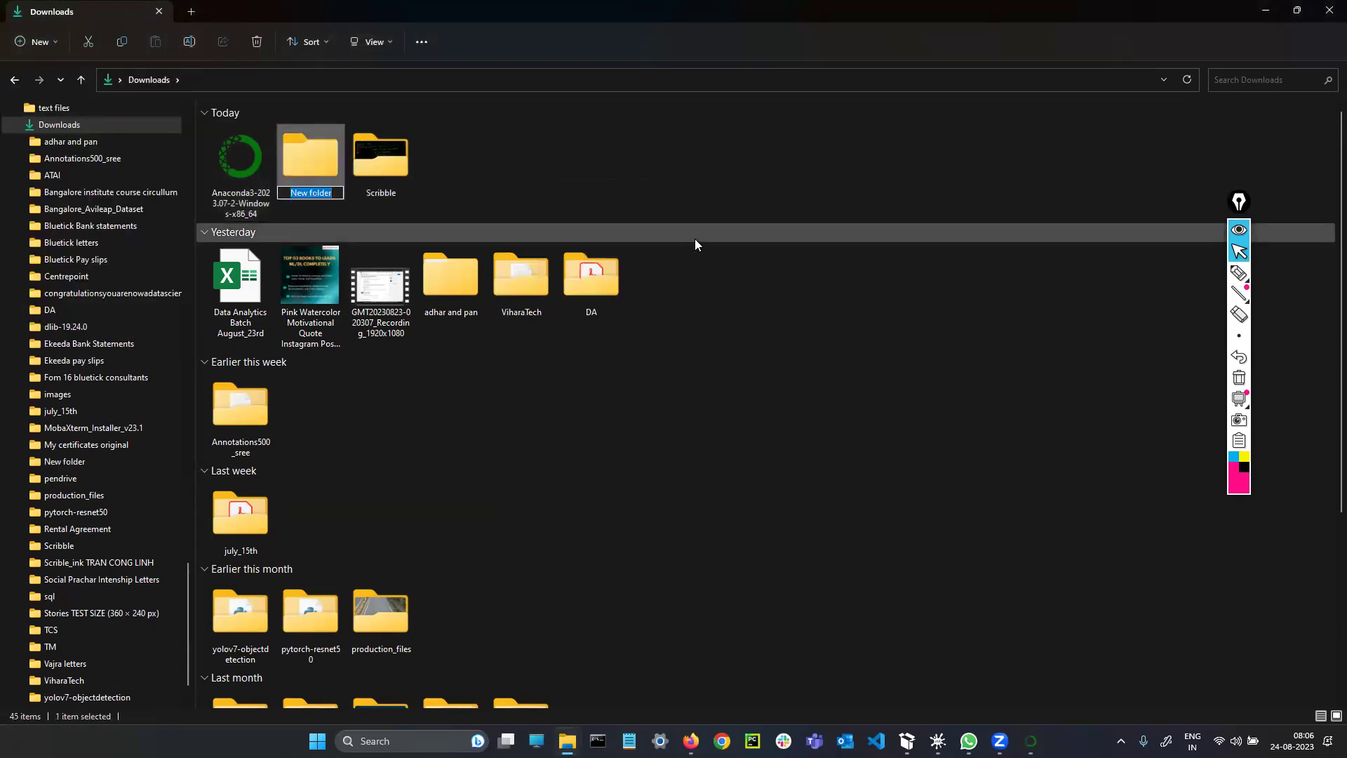
pyautogui.write('demo')
pyautogui.press('Return')
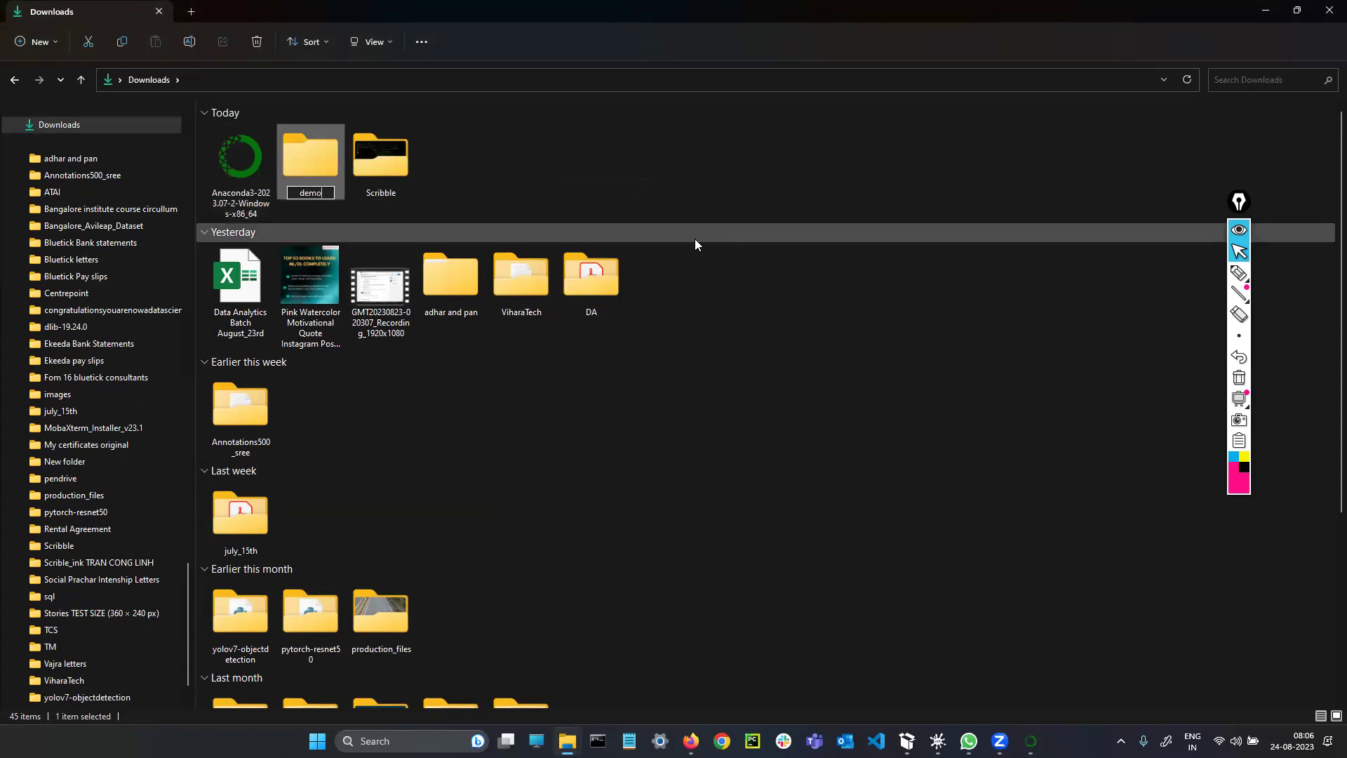
# Step: Set the setup's destination to the demo folder in Downloads and continue to the advanced installation options
pyautogui.click(1029, 739)
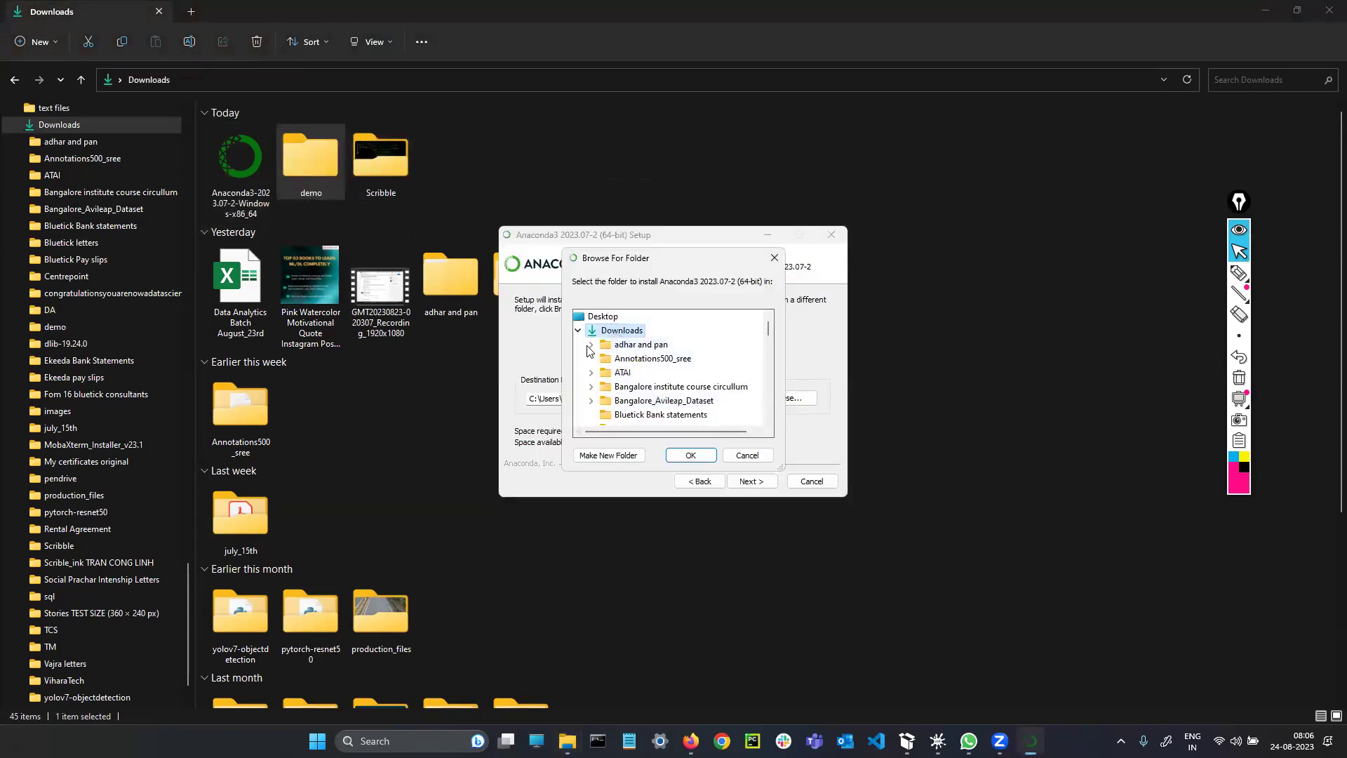
pyautogui.scroll(-15, 670, 386)
pyautogui.scroll(2, 673, 391)
pyautogui.scroll(-2, 687, 400)
pyautogui.scroll(7, 680, 397)
pyautogui.scroll(5, 653, 389)
pyautogui.click(578, 331)
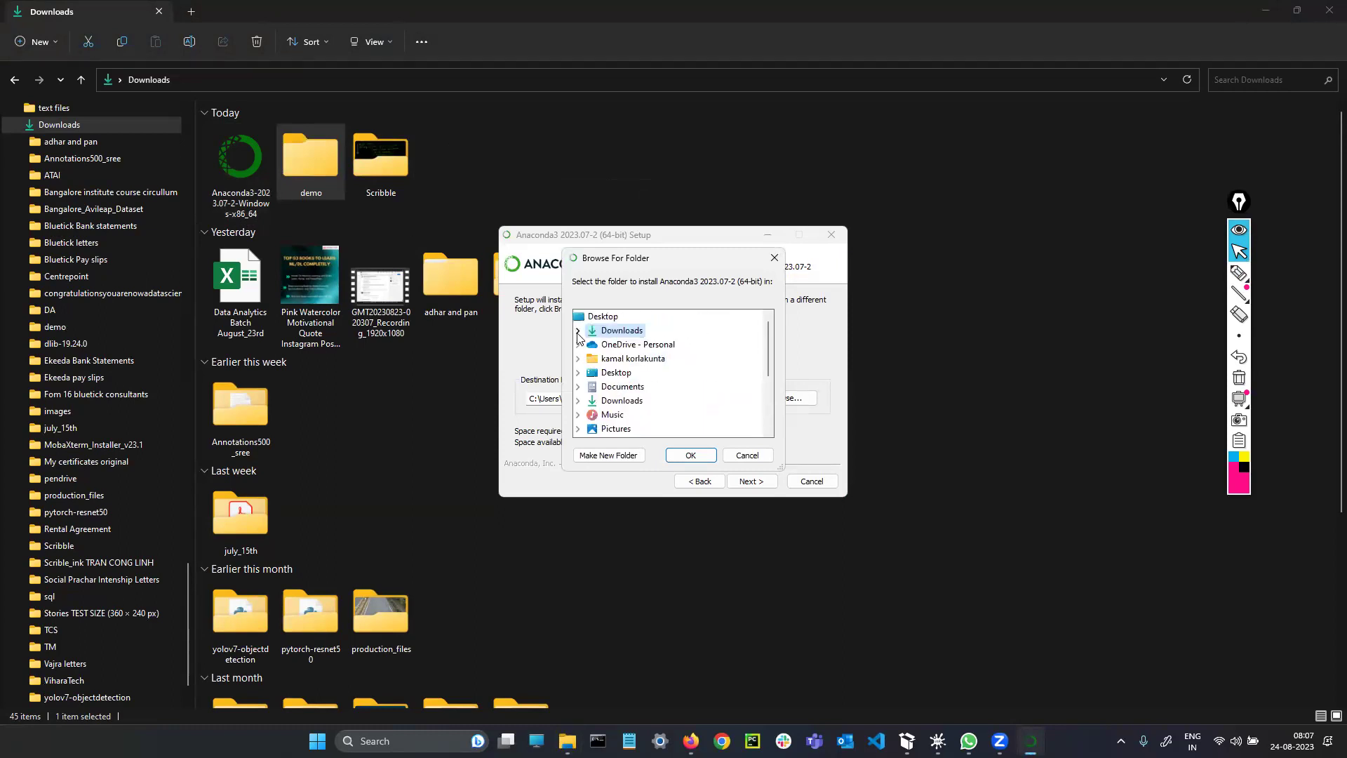
pyautogui.click(578, 331)
pyautogui.scroll(-3, 639, 365)
pyautogui.click(638, 360)
pyautogui.click(691, 454)
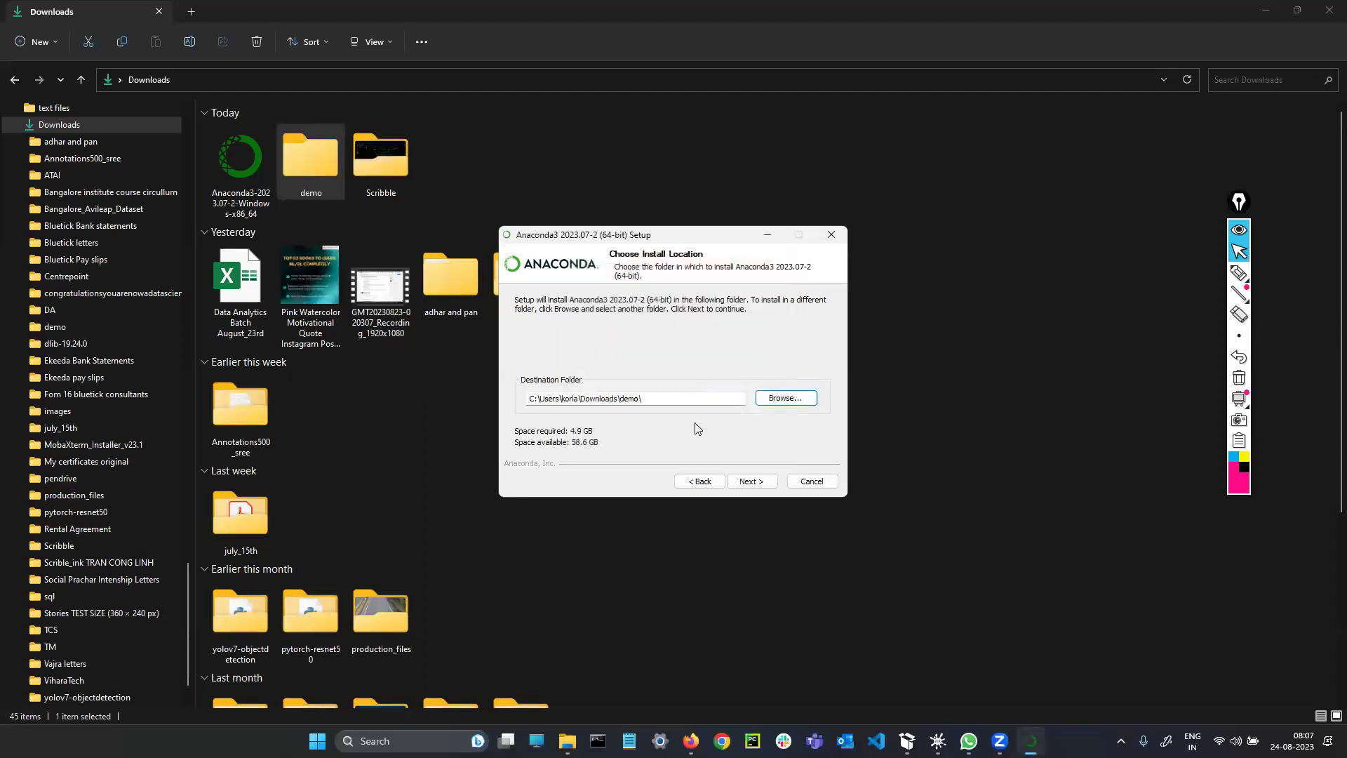
pyautogui.click(750, 483)
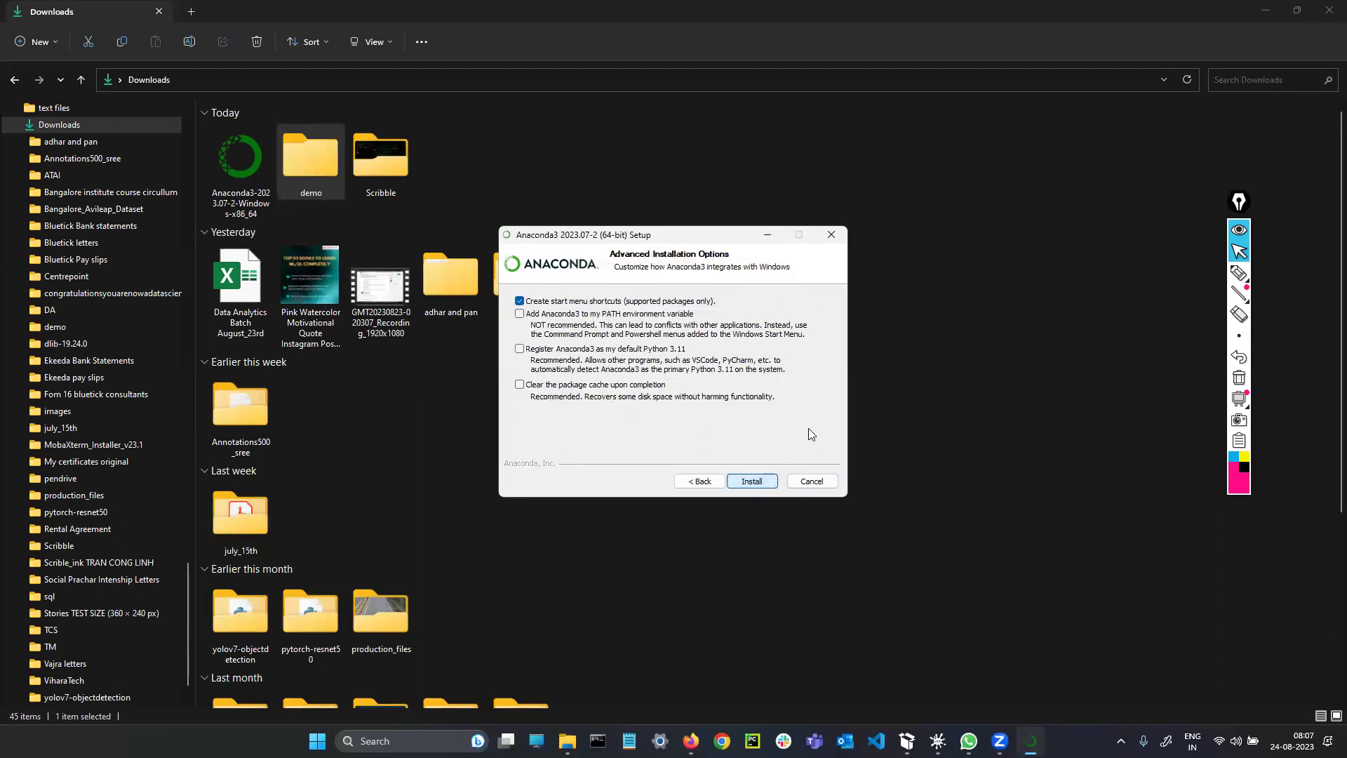
# Step: Outline the advanced installation options with the on-screen pen, mark the three unselected checkboxes, and clear the ink
pyautogui.click(1239, 272)
pyautogui.moveTo(636, 290)
pyautogui.mouseDown()
pyautogui.moveTo(532, 292)
pyautogui.moveTo(561, 432)
pyautogui.moveTo(822, 306)
pyautogui.moveTo(558, 284)
pyautogui.moveTo(557, 307)
pyautogui.mouseUp()
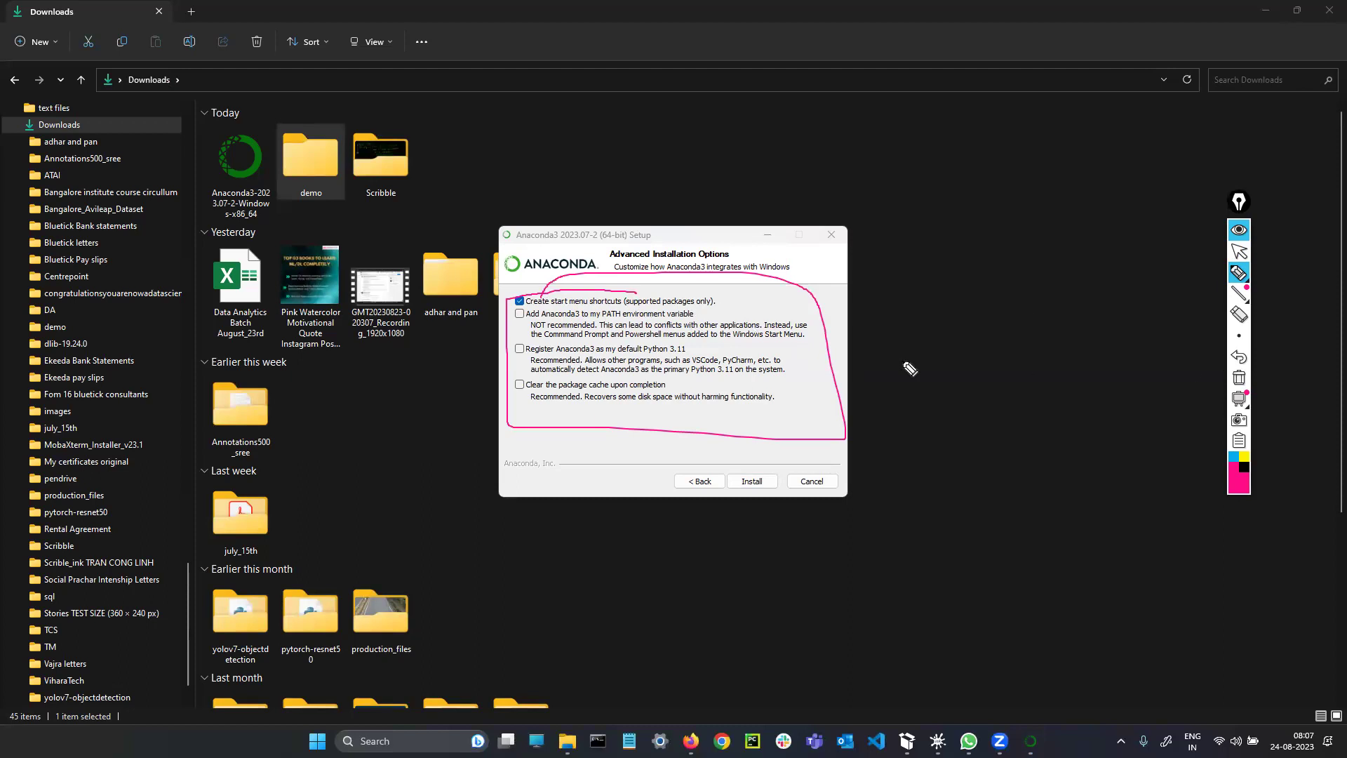
pyautogui.moveTo(521, 315); pyautogui.dragTo(662, 264)
pyautogui.moveTo(520, 353)
pyautogui.mouseDown()
pyautogui.moveTo(508, 358)
pyautogui.moveTo(531, 363)
pyautogui.moveTo(516, 393)
pyautogui.moveTo(527, 381)
pyautogui.mouseUp()
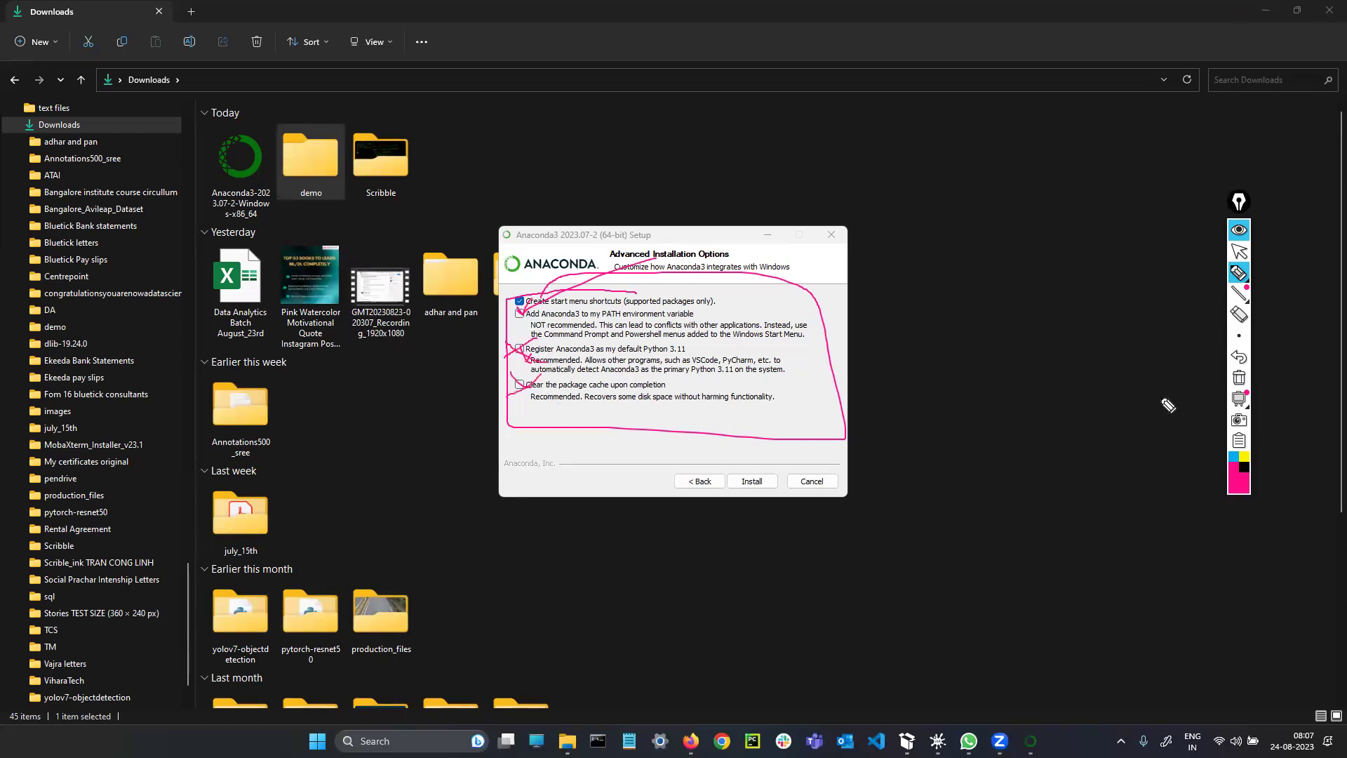
pyautogui.click(1238, 377)
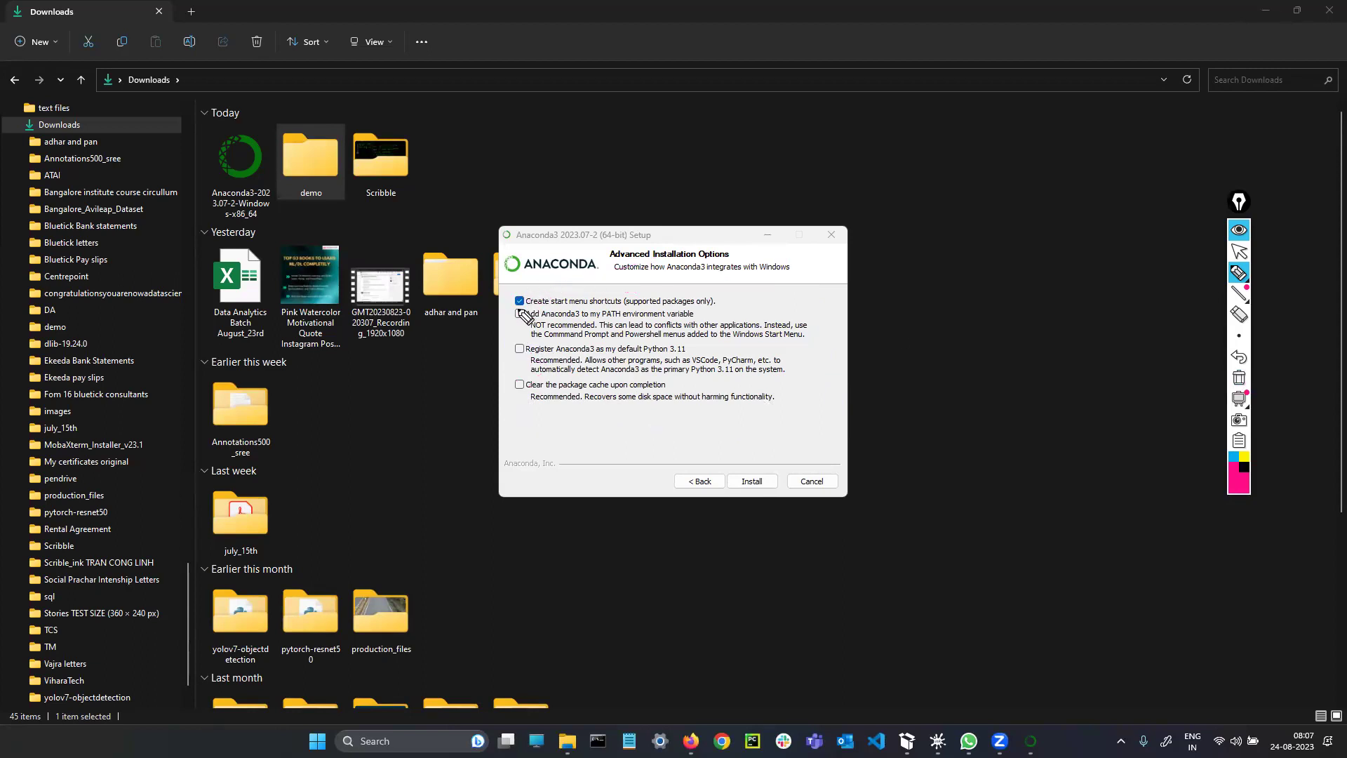
# Step: Enable adding Anaconda3 to the PATH environment variable, circle the Install option with the on-screen pen, and clear the ink
pyautogui.click(1239, 251)
pyautogui.click(520, 313)
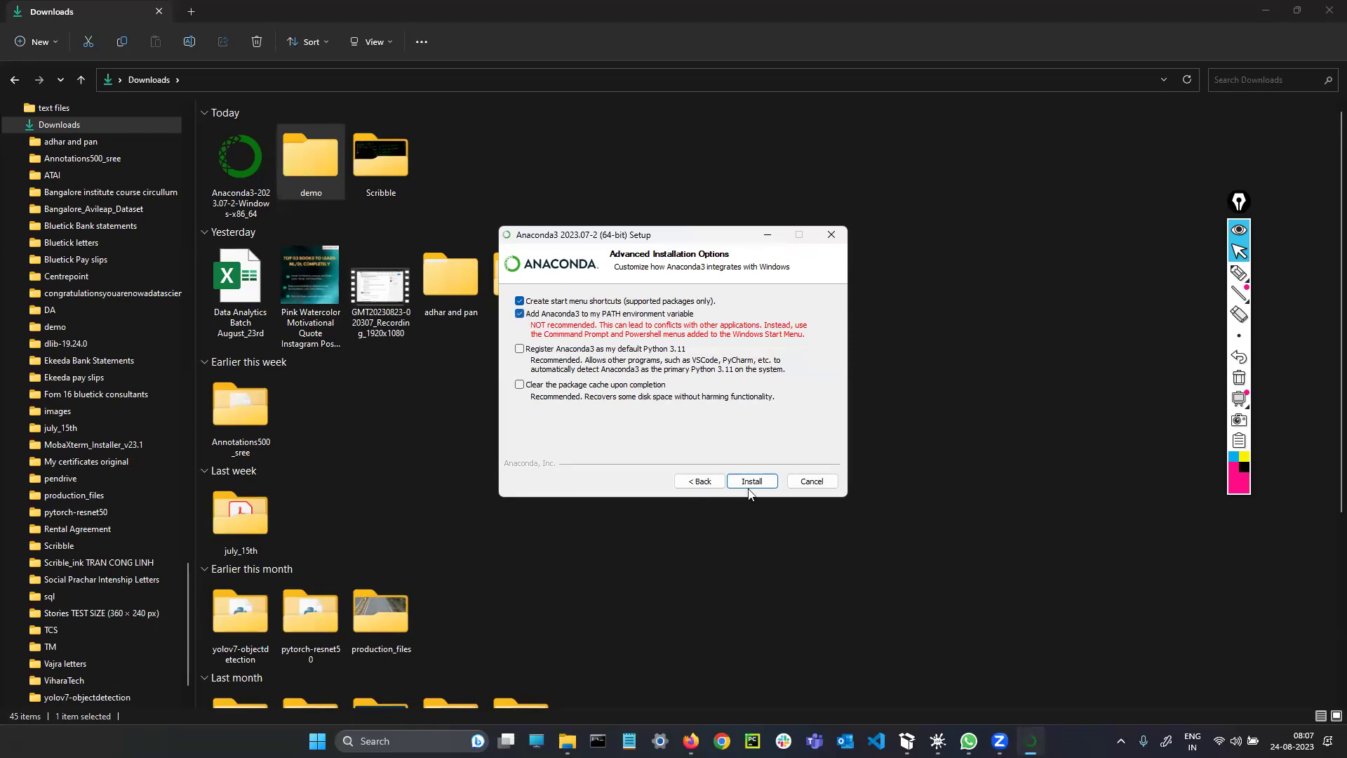
pyautogui.click(1239, 272)
pyautogui.moveTo(770, 483)
pyautogui.mouseDown()
pyautogui.moveTo(741, 483)
pyautogui.moveTo(757, 498)
pyautogui.moveTo(782, 484)
pyautogui.moveTo(762, 497)
pyautogui.mouseUp()
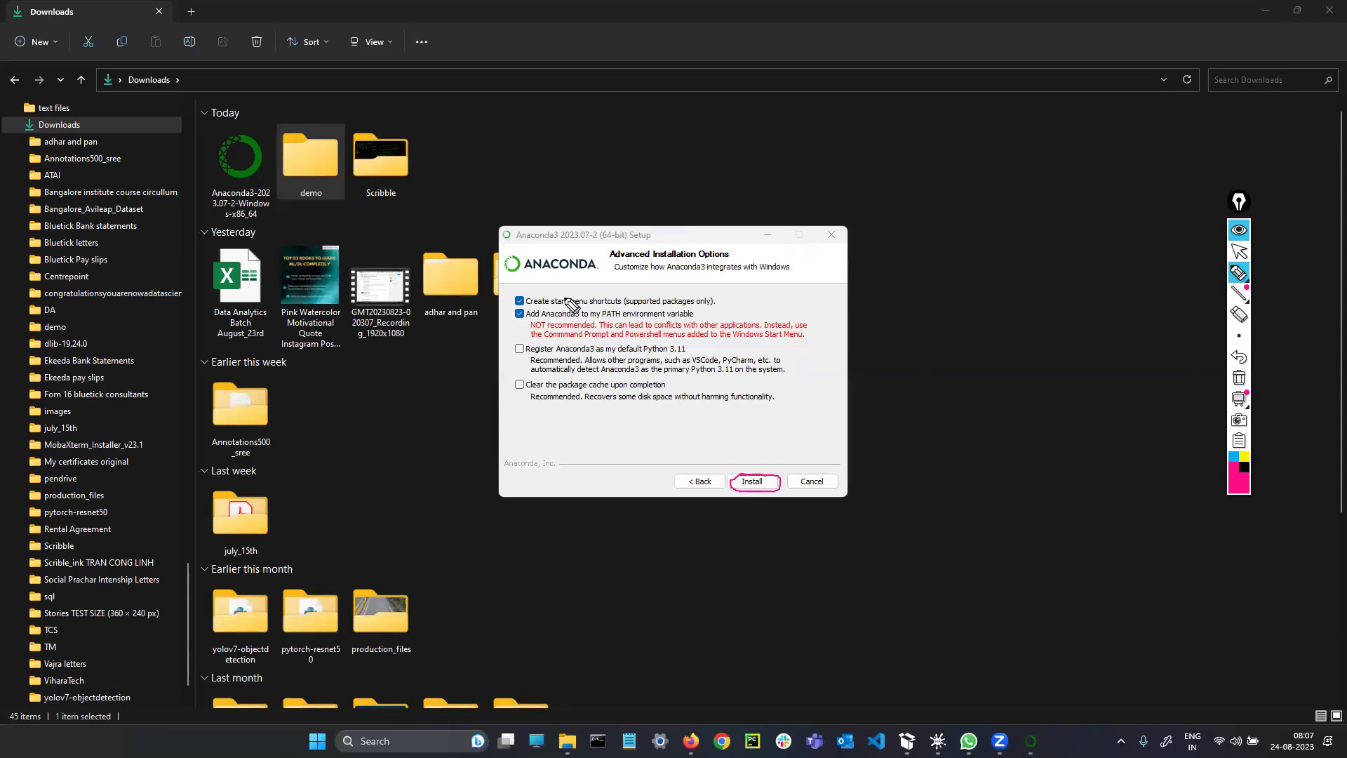
pyautogui.click(1240, 378)
pyautogui.click(1239, 251)
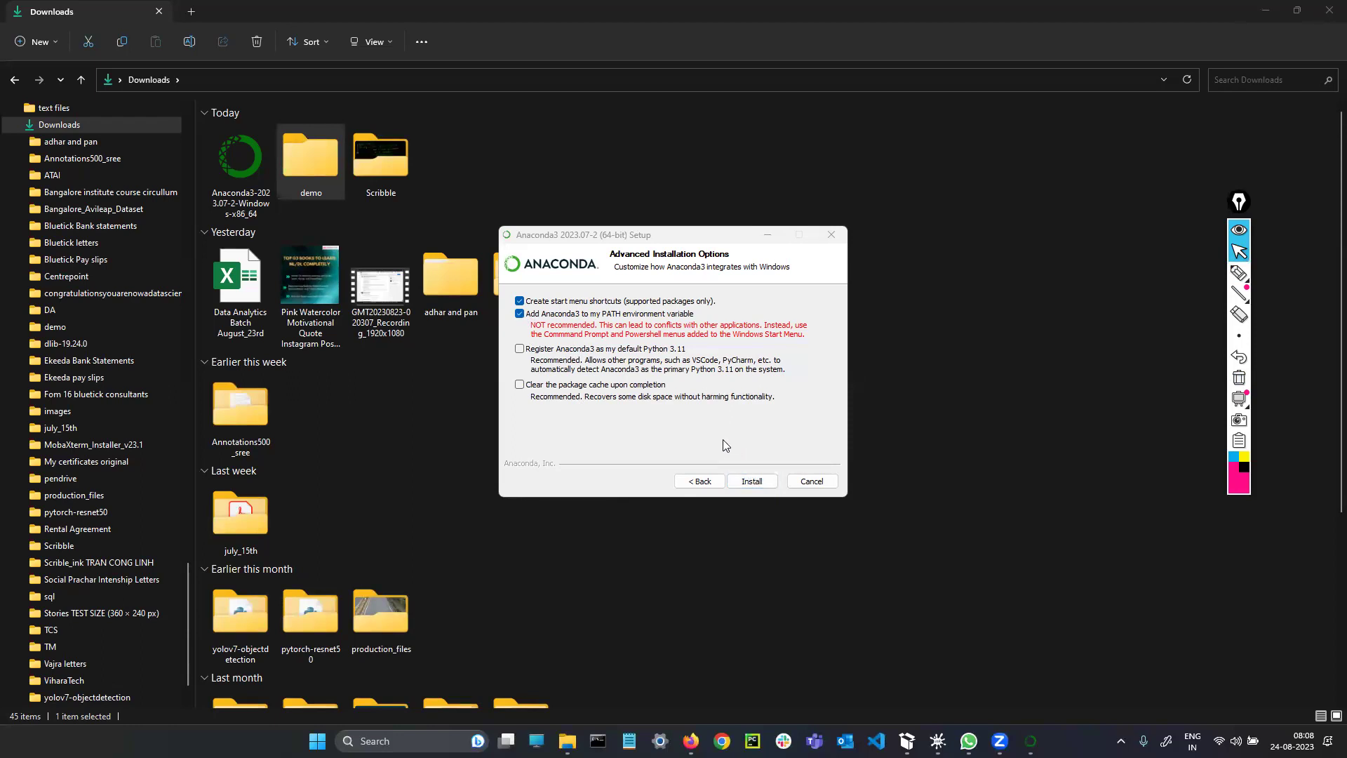
# Step: Quit the Anaconda3 setup without installing
pyautogui.click(836, 244)
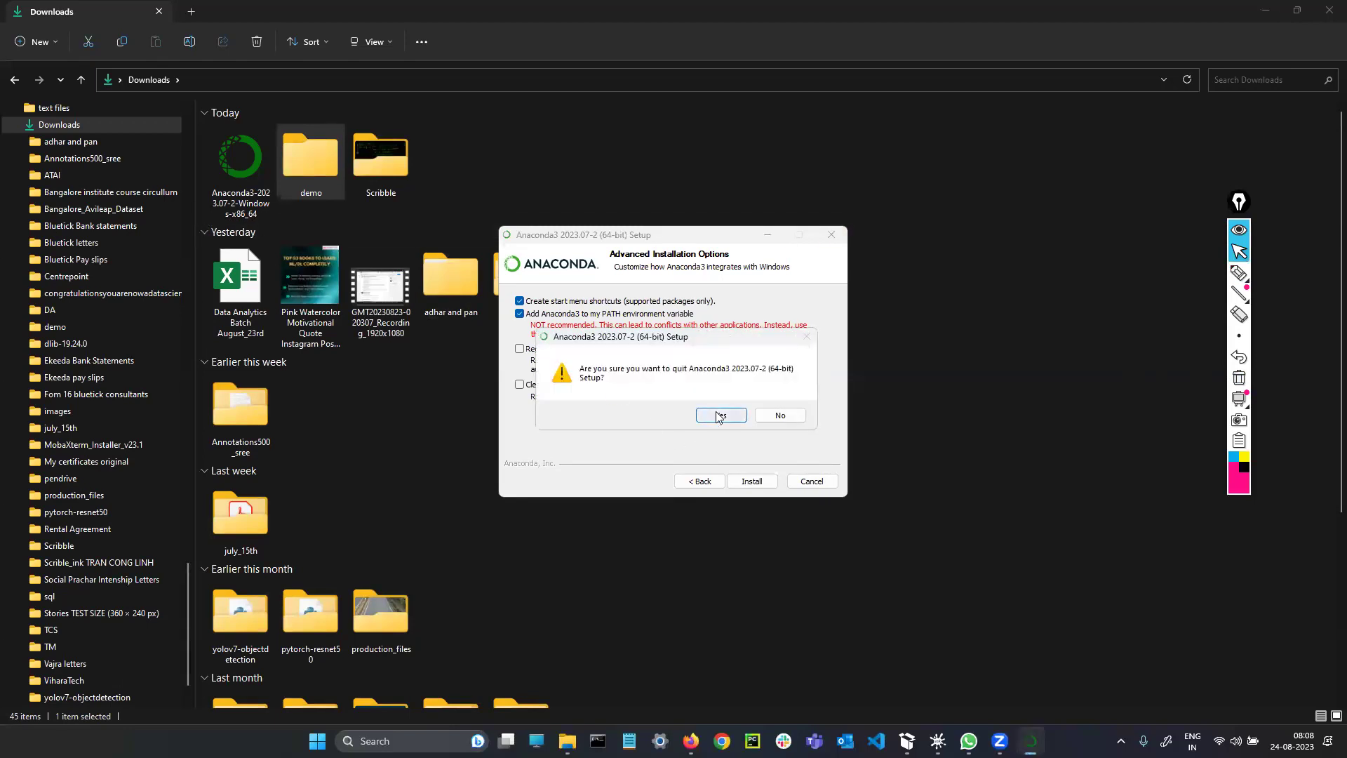
pyautogui.click(736, 414)
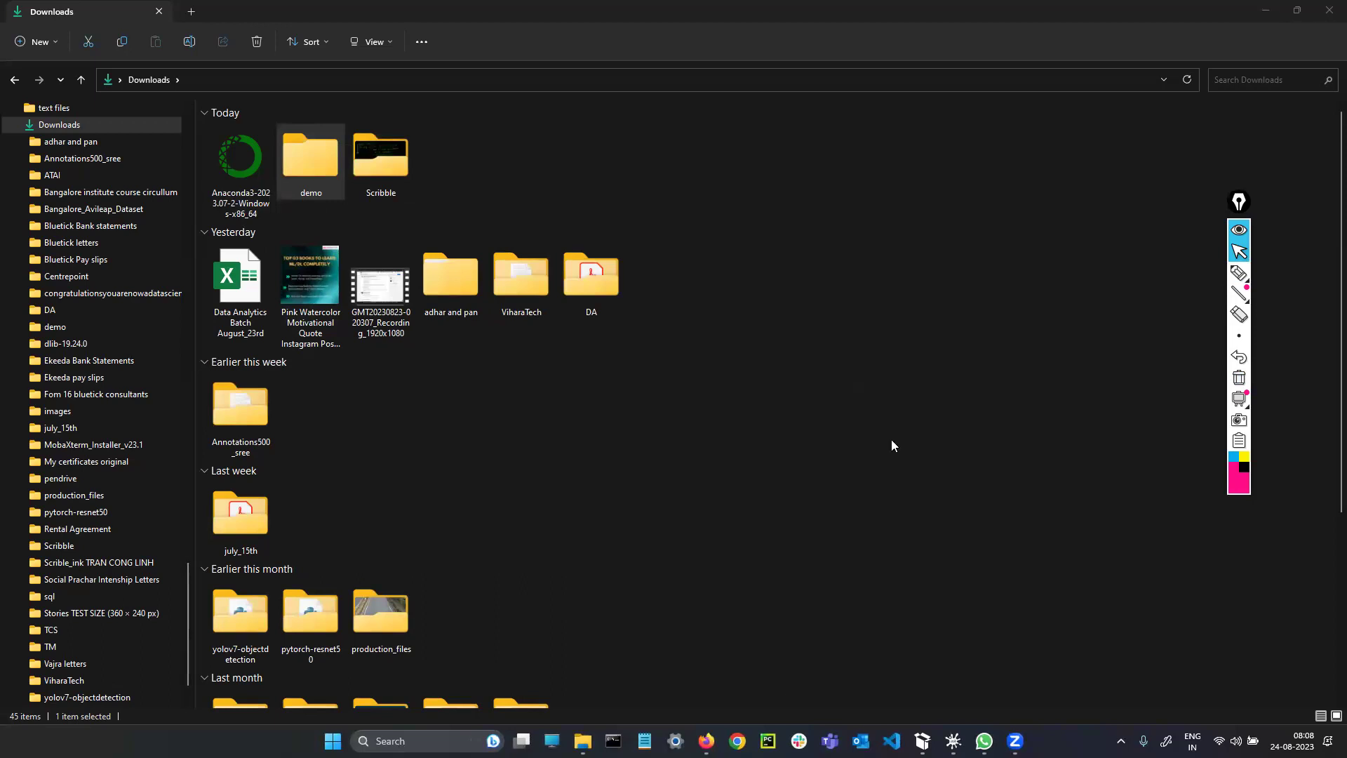
pyautogui.scroll(-4, 548, 551)
pyautogui.scroll(4, 963, 608)
# Step: Outline the Windows search box on the taskbar with the on-screen pen and clear the ink
pyautogui.click(1240, 273)
pyautogui.moveTo(353, 734)
pyautogui.mouseDown()
pyautogui.moveTo(497, 755)
pyautogui.moveTo(420, 738)
pyautogui.mouseUp()
pyautogui.click(1240, 379)
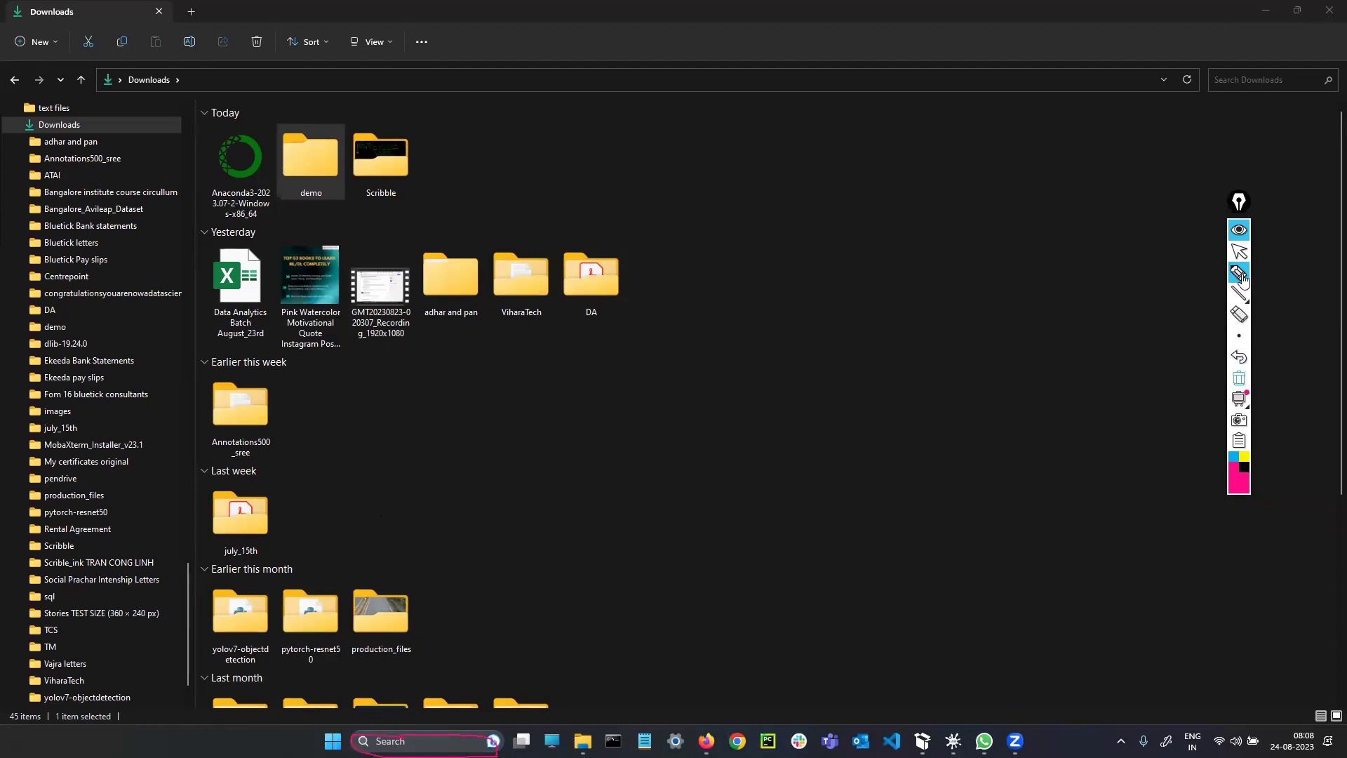
pyautogui.click(1240, 254)
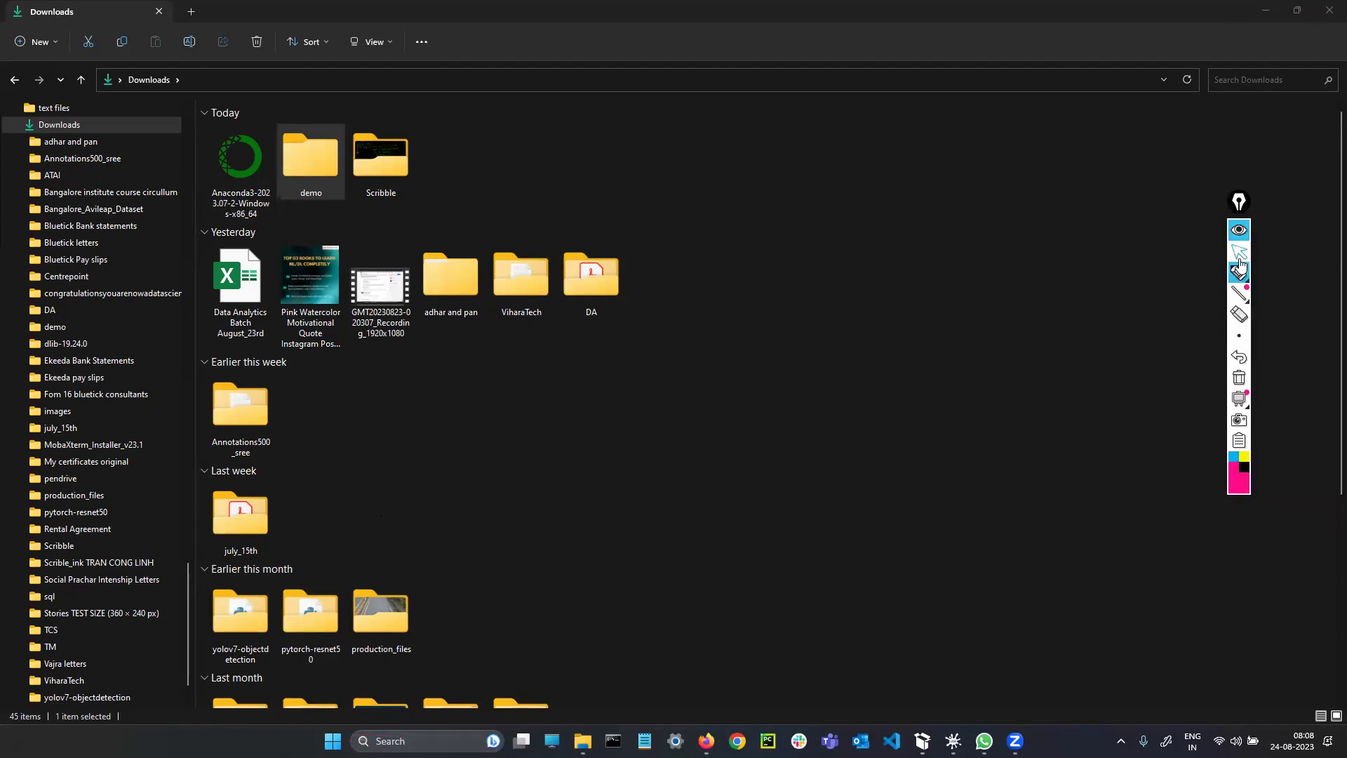
# Step: Search Windows for "anaconda" and open Anaconda Navigator (anaconda3)
pyautogui.click(393, 741)
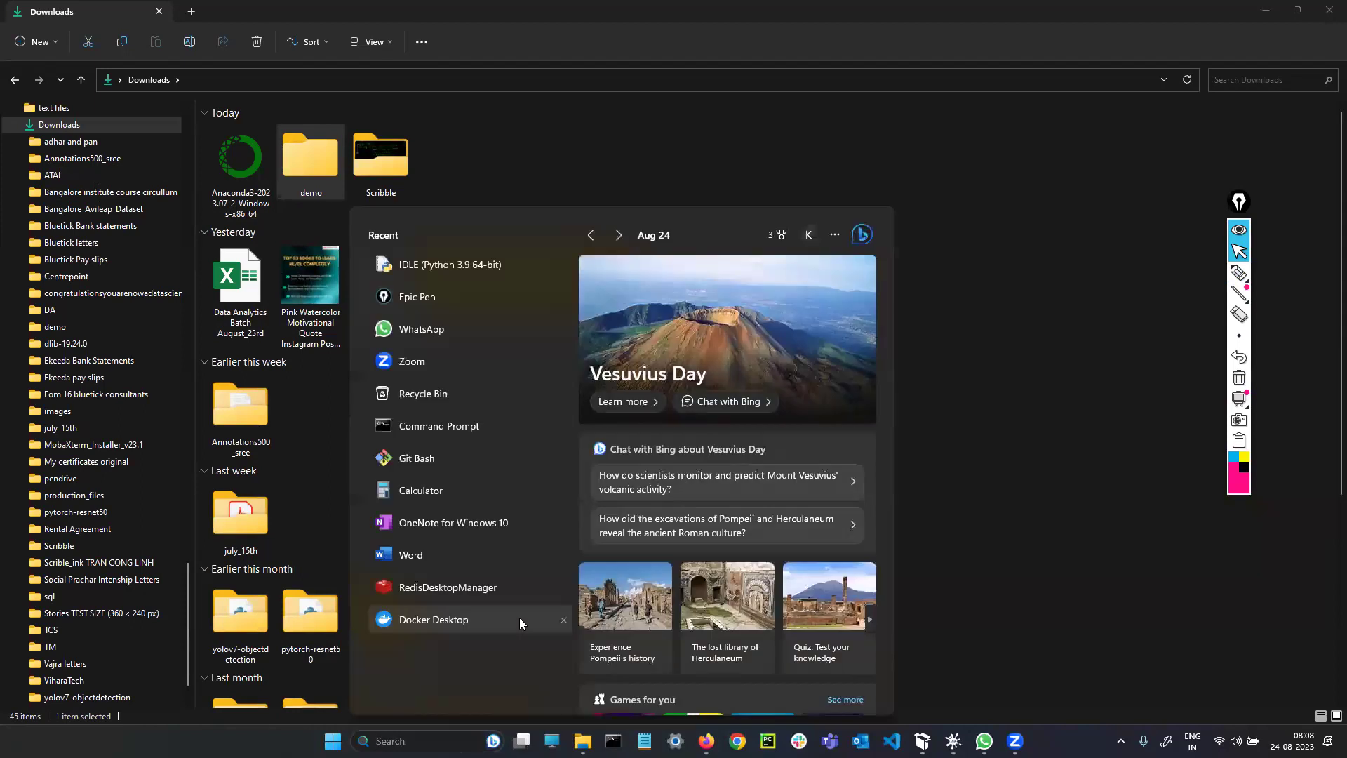
pyautogui.write('anac')
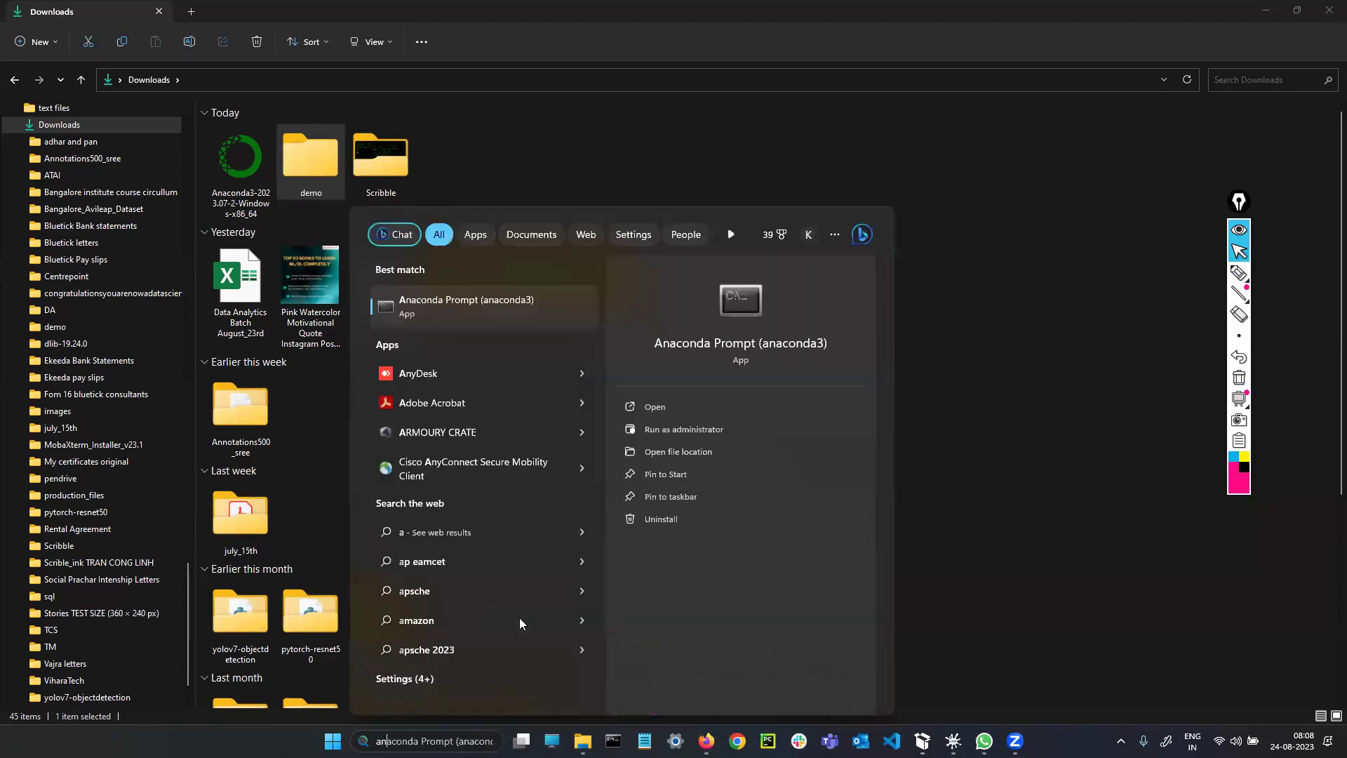
pyautogui.write('onda')
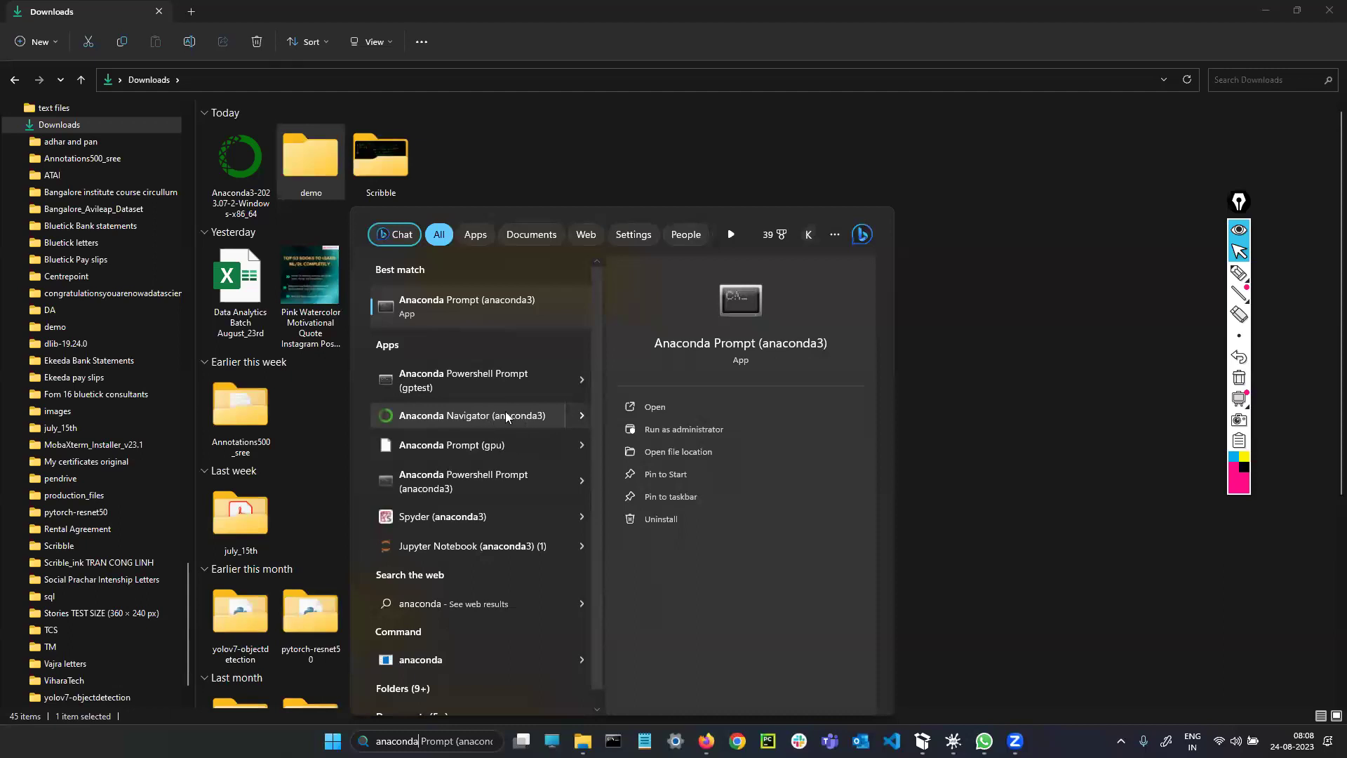
pyautogui.click(479, 435)
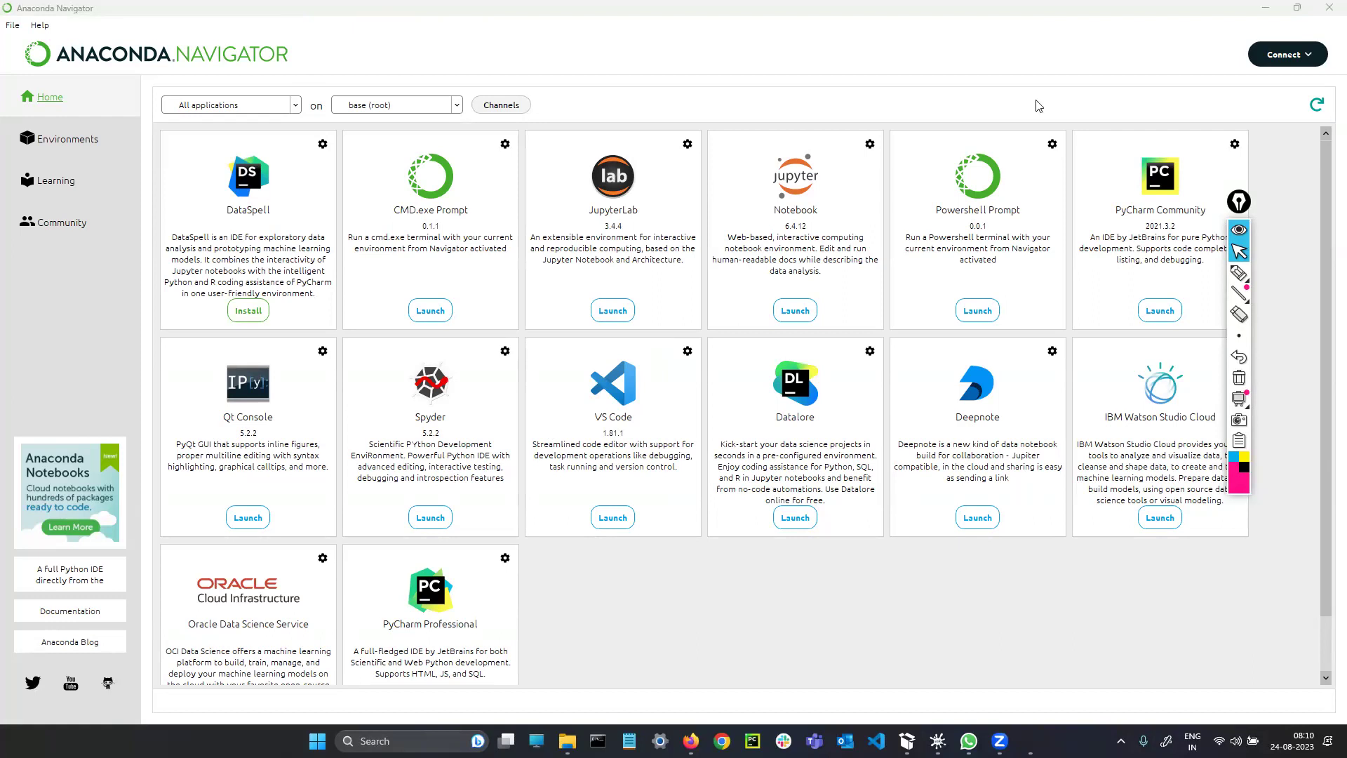
# Step: Circle the Anaconda Navigator title with the on-screen pen and write a plus sign and a circled "python" beside it
pyautogui.click(1239, 272)
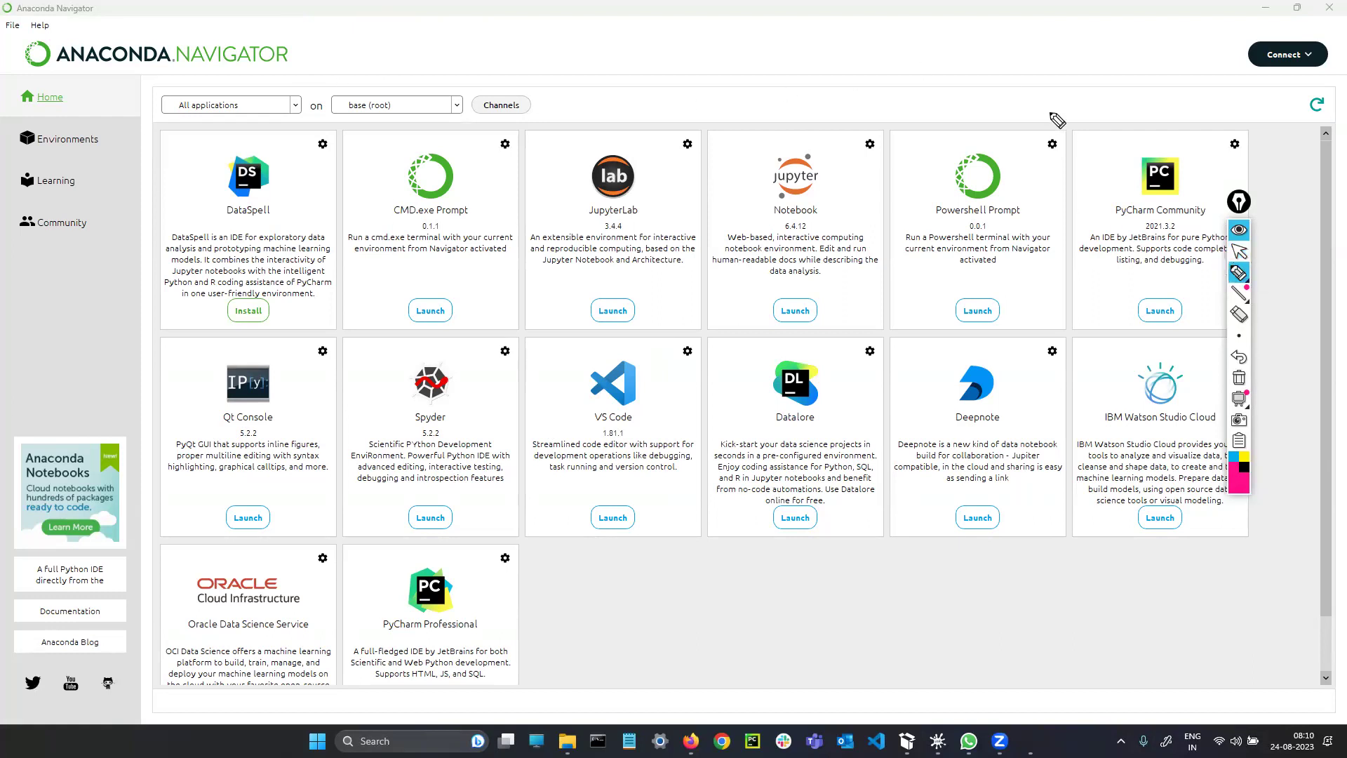
pyautogui.moveTo(97, 36)
pyautogui.mouseDown()
pyautogui.moveTo(169, 95)
pyautogui.moveTo(242, 30)
pyautogui.moveTo(94, 30)
pyautogui.mouseUp()
pyautogui.moveTo(383, 55); pyautogui.dragTo(415, 54)
pyautogui.moveTo(400, 48); pyautogui.dragTo(401, 68)
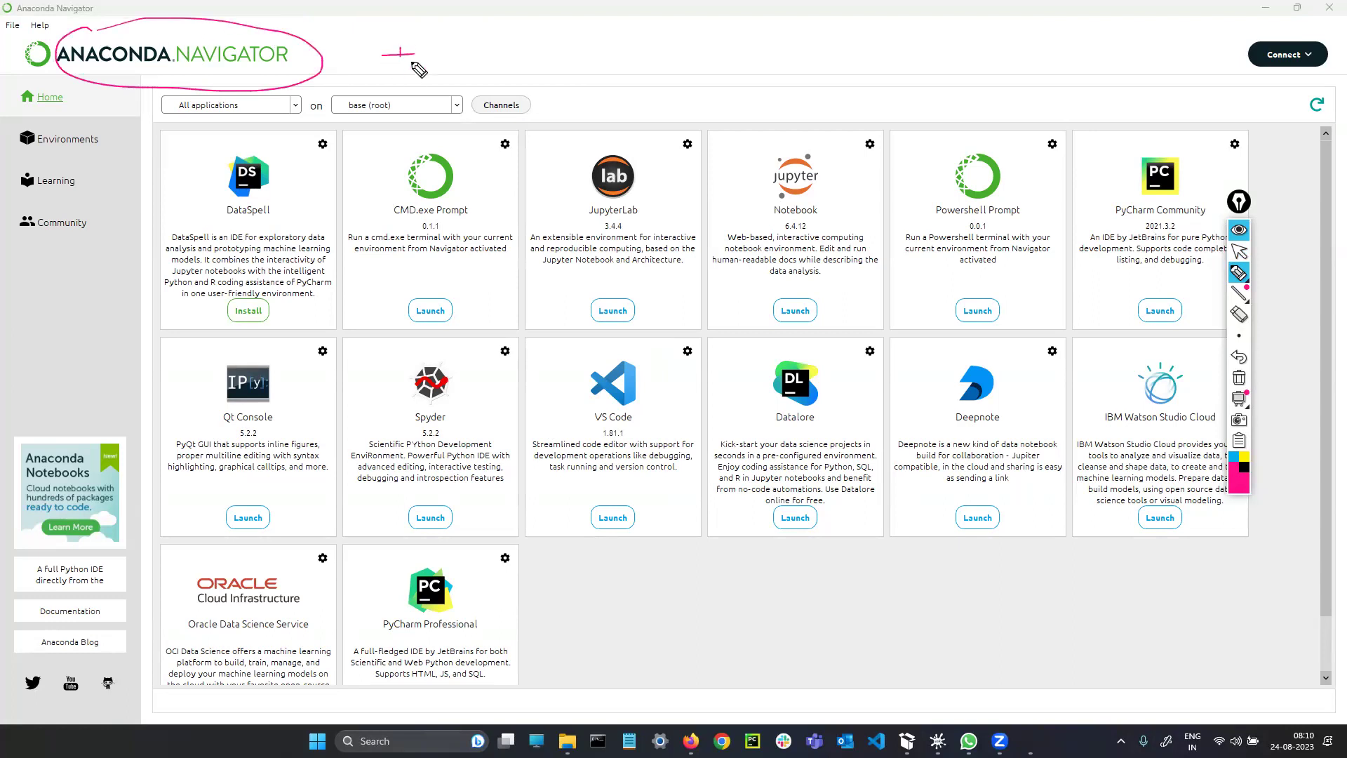
pyautogui.moveTo(518, 67)
pyautogui.mouseDown()
pyautogui.moveTo(558, 44)
pyautogui.moveTo(605, 60)
pyautogui.moveTo(657, 45)
pyautogui.moveTo(540, 16)
pyautogui.moveTo(586, 10)
pyautogui.mouseUp()
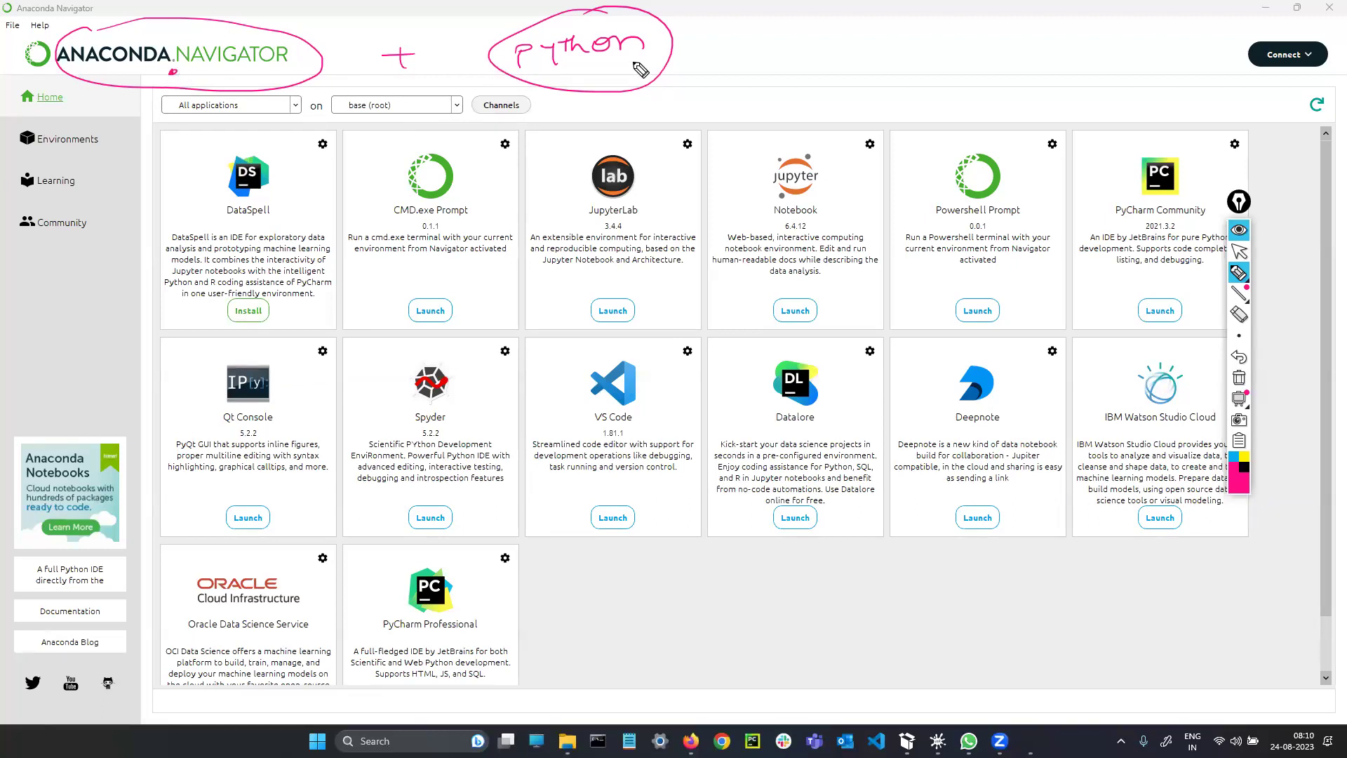
pyautogui.click(586, 62)
# Step: Circle the DataSpell, CMD.exe Prompt, JupyterLab, Notebook, Powershell Prompt and PyCharm Community tiles with the on-screen pen
pyautogui.moveTo(273, 138)
pyautogui.mouseDown()
pyautogui.moveTo(211, 142)
pyautogui.moveTo(284, 239)
pyautogui.moveTo(277, 160)
pyautogui.mouseUp()
pyautogui.moveTo(416, 153); pyautogui.dragTo(426, 167)
pyautogui.moveTo(625, 167)
pyautogui.mouseDown()
pyautogui.moveTo(561, 242)
pyautogui.moveTo(635, 184)
pyautogui.mouseUp()
pyautogui.moveTo(825, 182)
pyautogui.mouseDown()
pyautogui.moveTo(758, 232)
pyautogui.moveTo(820, 211)
pyautogui.mouseUp()
pyautogui.moveTo(1000, 169); pyautogui.dragTo(1002, 211)
pyautogui.moveTo(1179, 169)
pyautogui.mouseDown()
pyautogui.moveTo(1151, 160)
pyautogui.moveTo(1181, 211)
pyautogui.mouseUp()
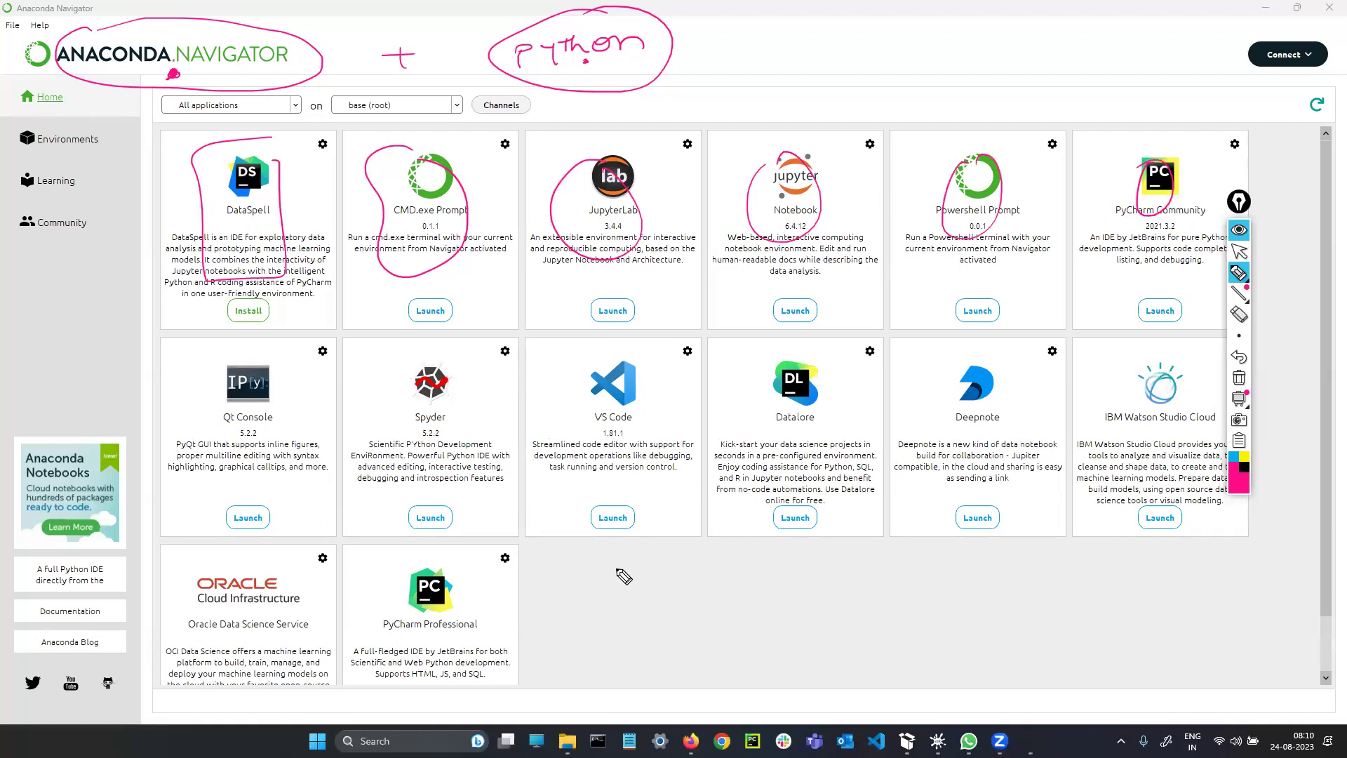
# Step: Write a circled 14 below VS Code, label DataSpell "IDE1" and CMD.exe Prompt "IDE2", and jot a short note below Datalore
pyautogui.moveTo(619, 580); pyautogui.dragTo(635, 553)
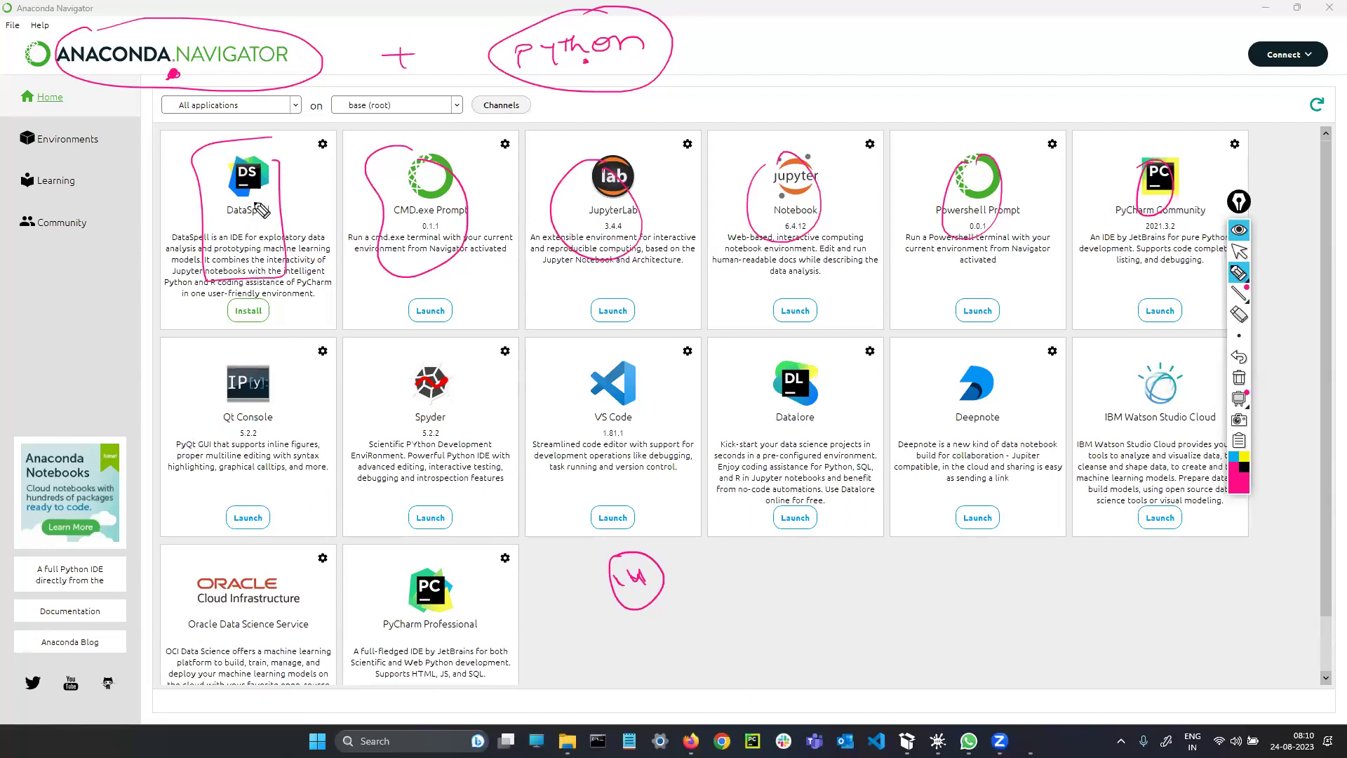
pyautogui.moveTo(290, 204); pyautogui.dragTo(317, 188)
pyautogui.moveTo(469, 266); pyautogui.dragTo(515, 240)
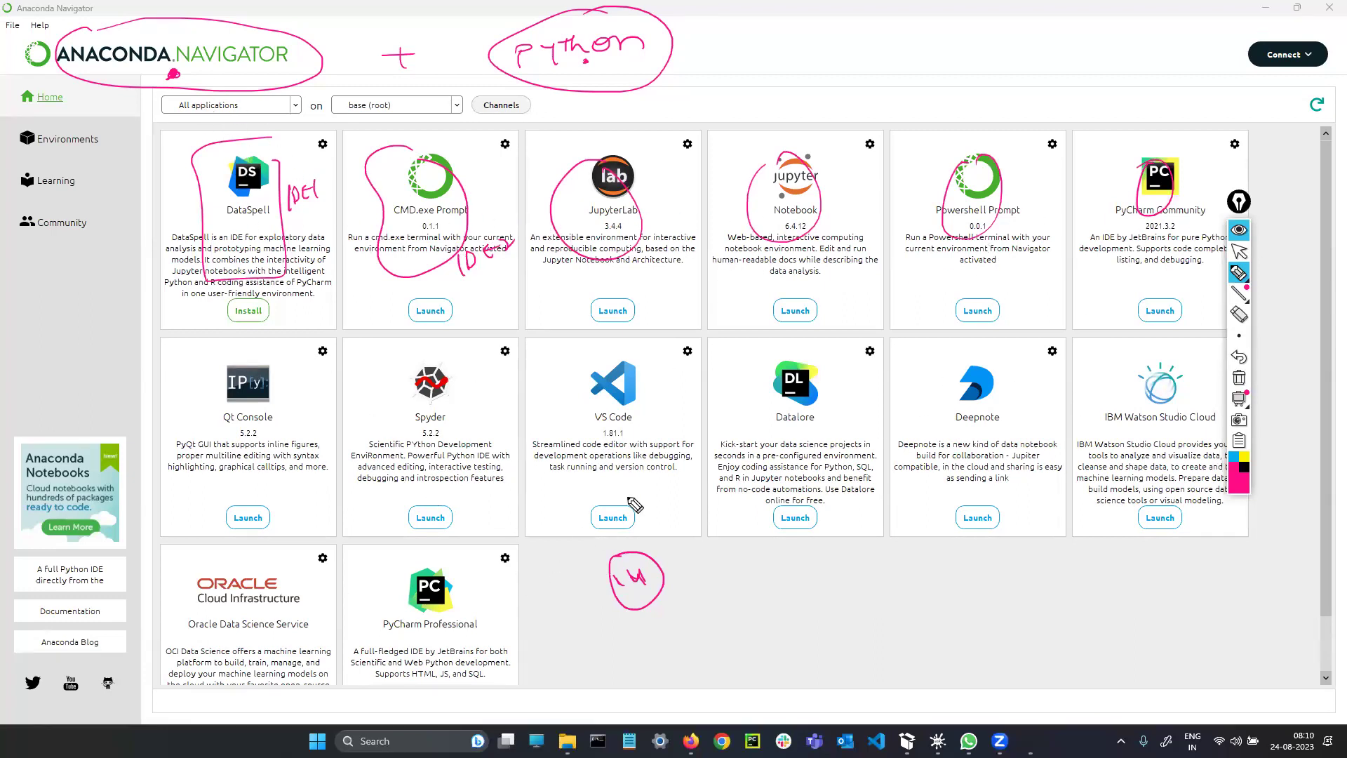
pyautogui.moveTo(742, 603); pyautogui.dragTo(749, 636)
pyautogui.moveTo(761, 616)
pyautogui.mouseDown()
pyautogui.moveTo(769, 640)
pyautogui.moveTo(802, 604)
pyautogui.mouseUp()
pyautogui.moveTo(807, 595); pyautogui.dragTo(806, 622)
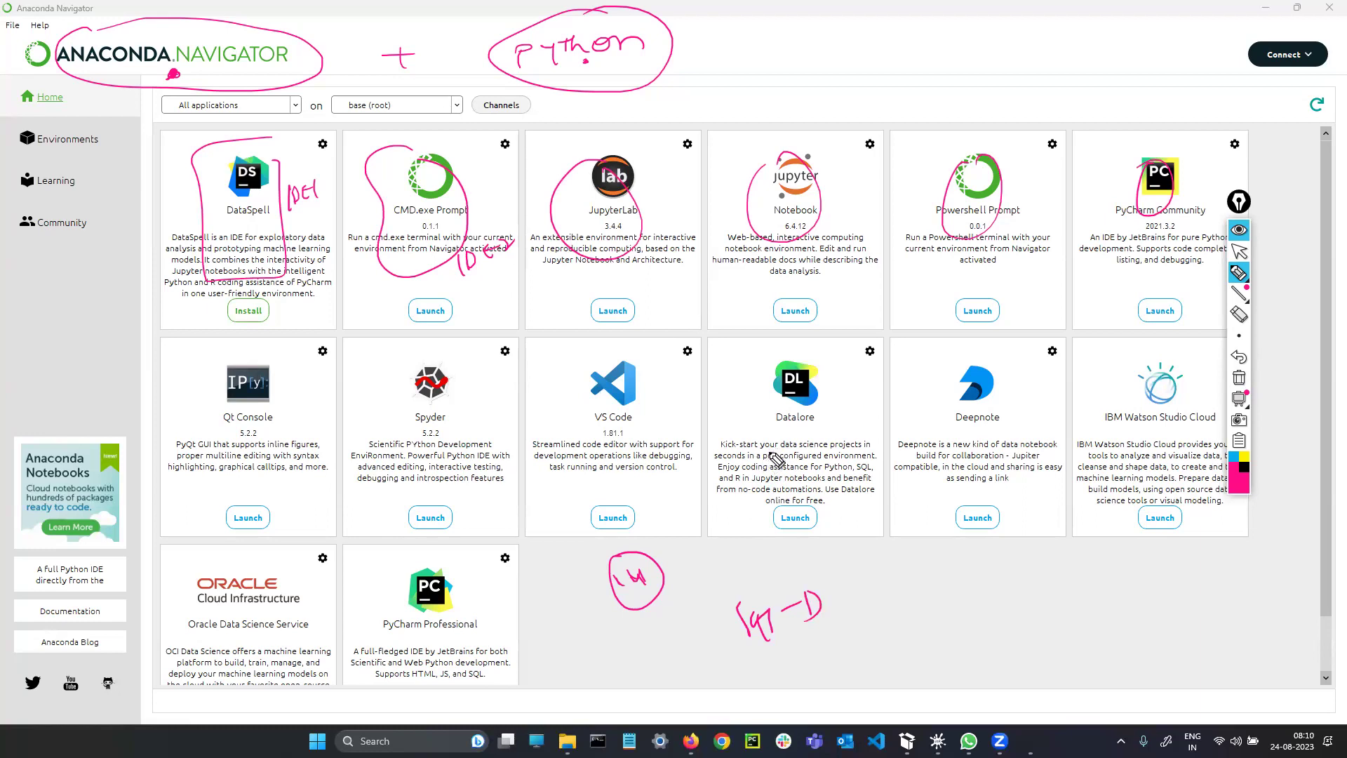
# Step: Clear all the pen ink over Anaconda Navigator and switch to the Scrble Ink notes
pyautogui.click(1239, 253)
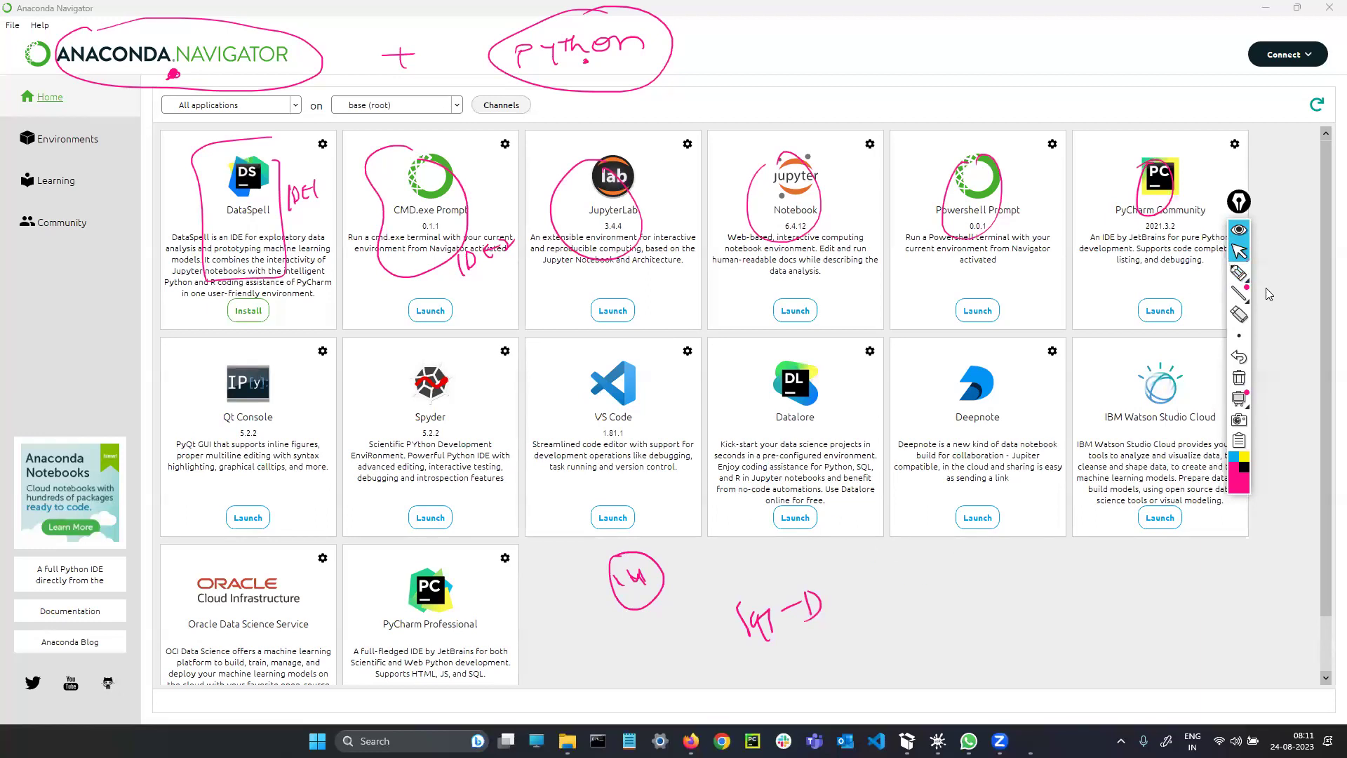
pyautogui.click(1240, 378)
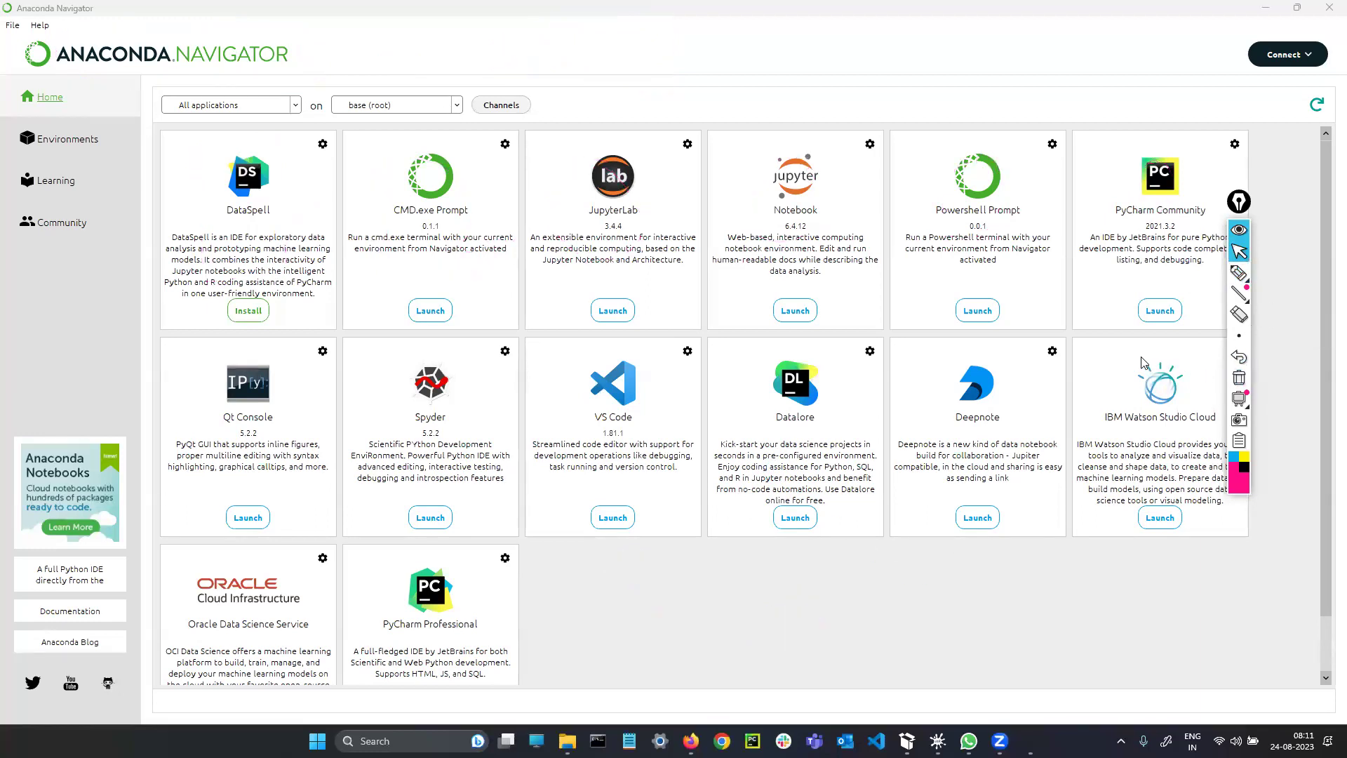
pyautogui.click(939, 727)
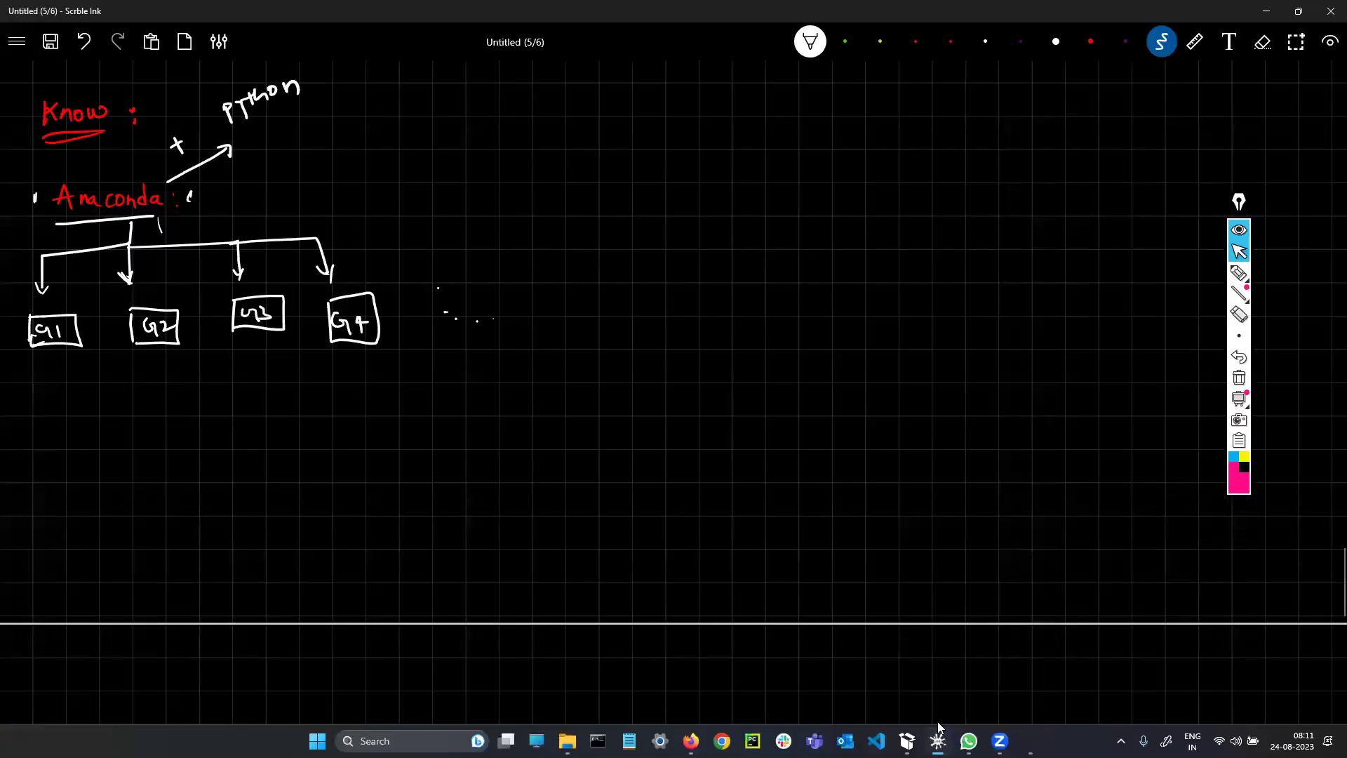
# Step: Review the handwritten Python software and Anaconda notes, and look over the application tiles in Anaconda Navigator
pyautogui.scroll(10, 844, 652)
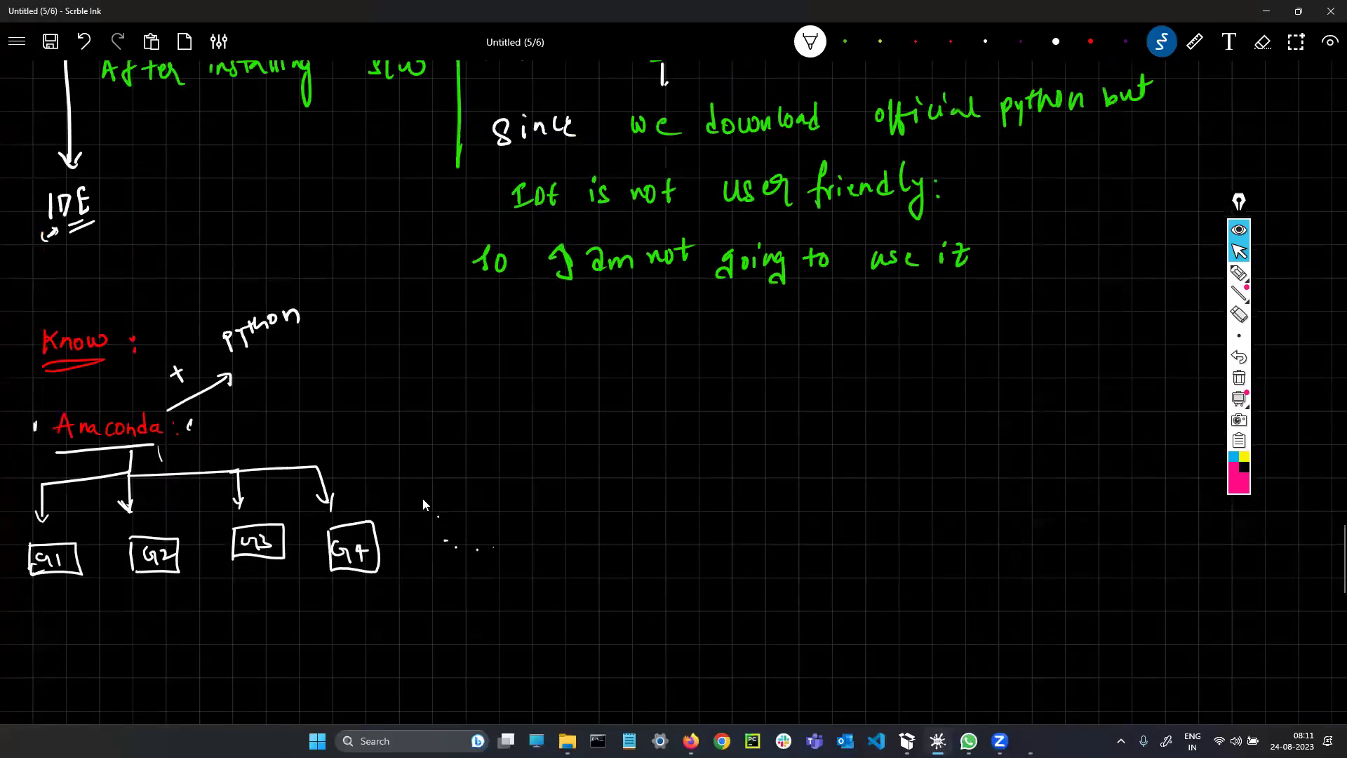
pyautogui.scroll(10, 279, 437)
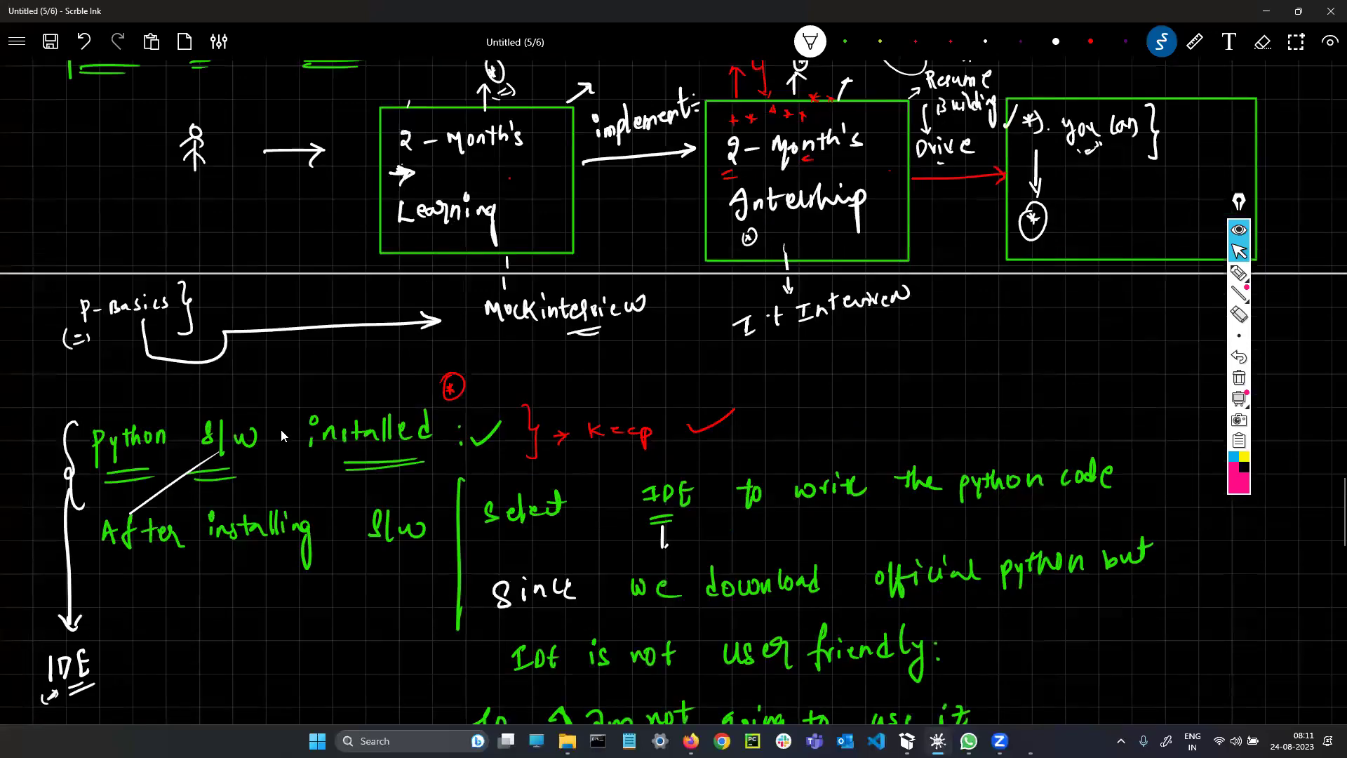
pyautogui.scroll(-8, 337, 383)
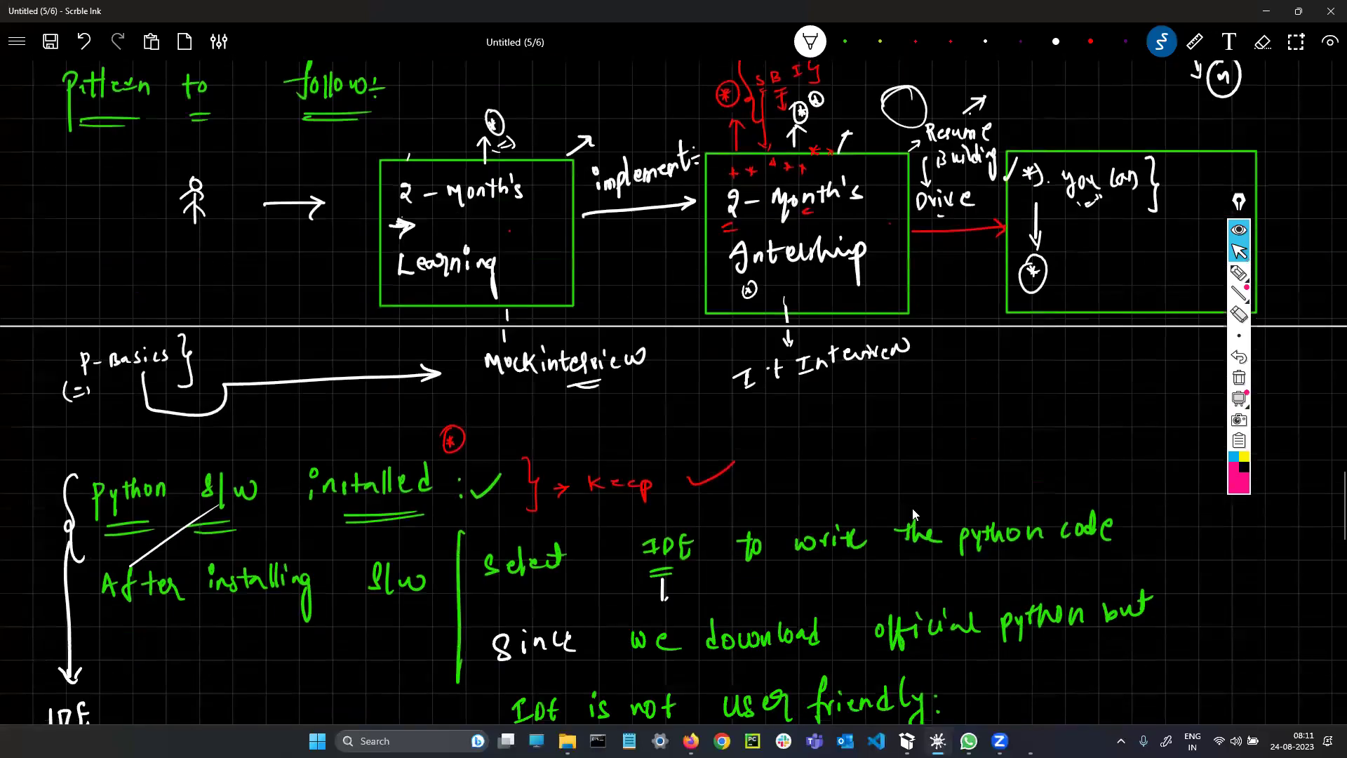
pyautogui.scroll(-10, 744, 465)
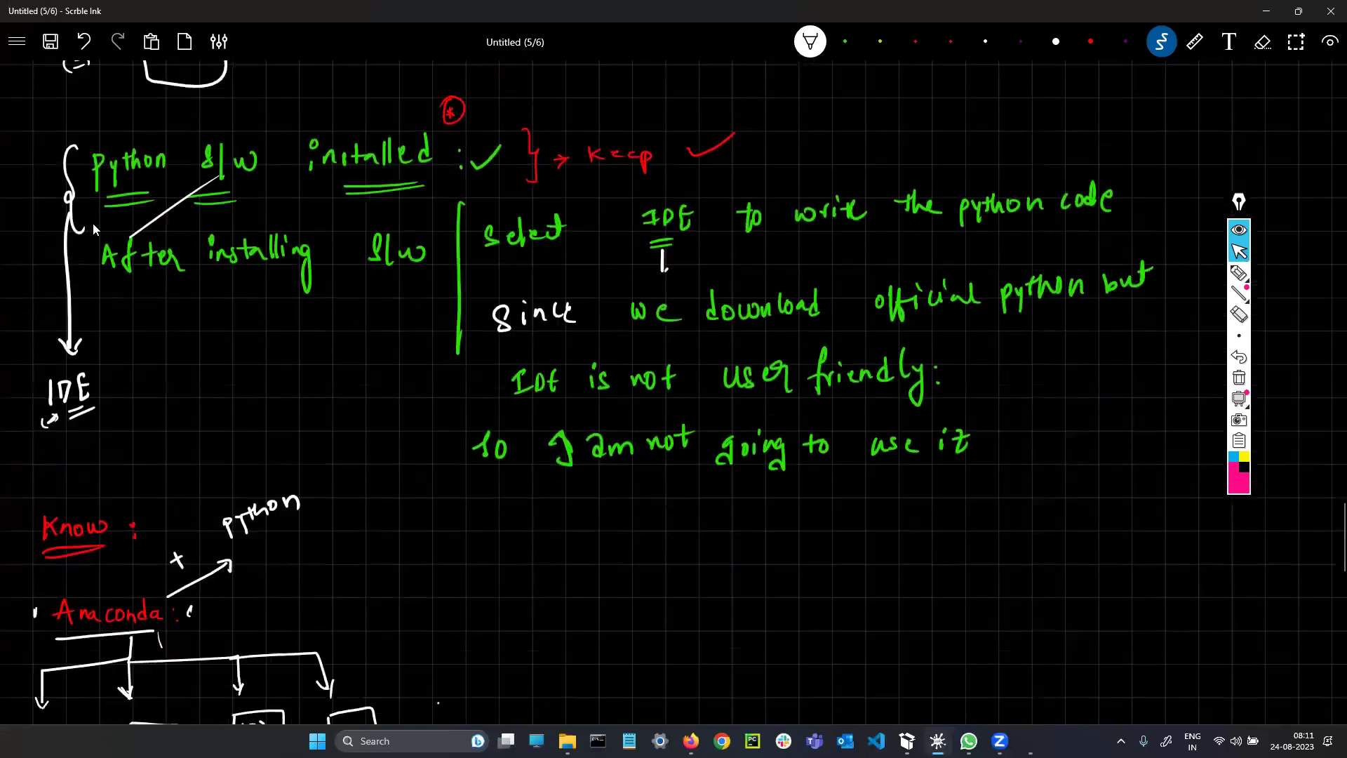
pyautogui.scroll(-2, 129, 272)
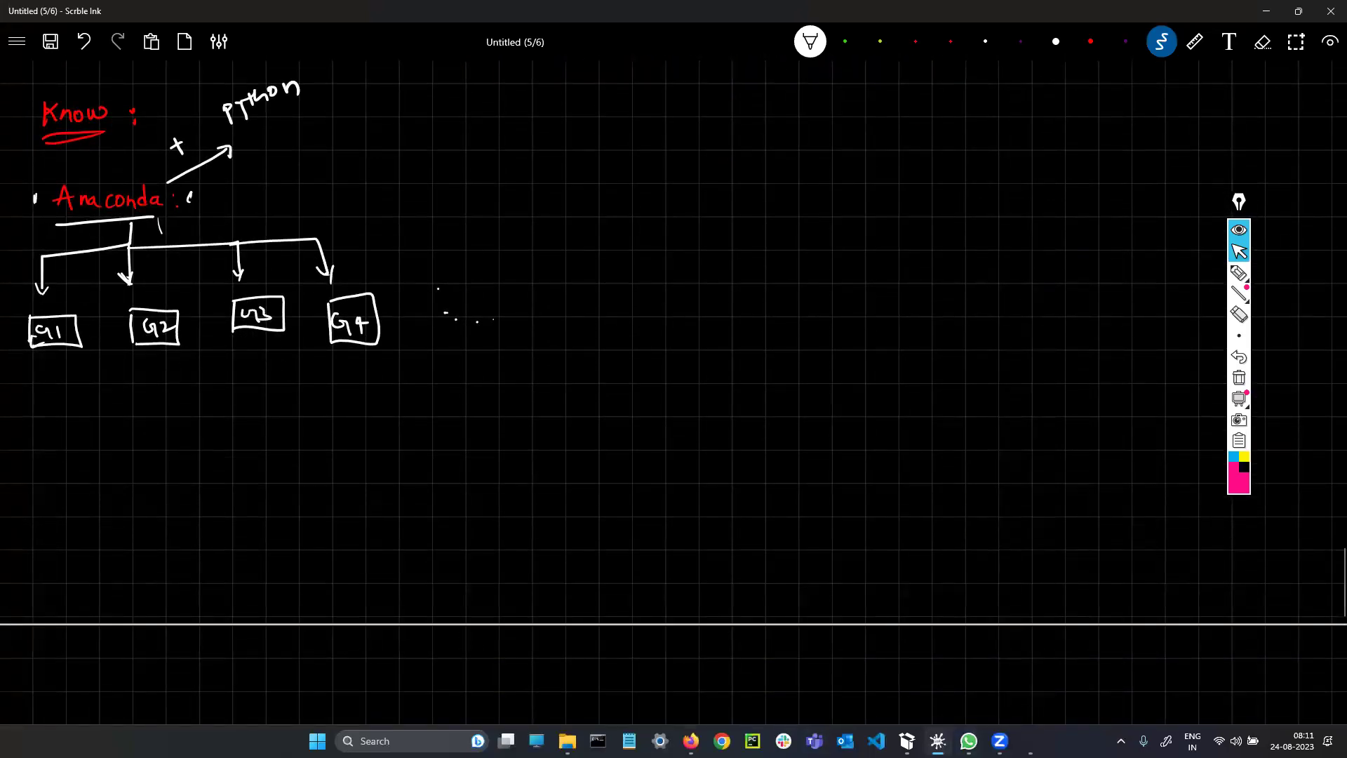
pyautogui.click(1031, 742)
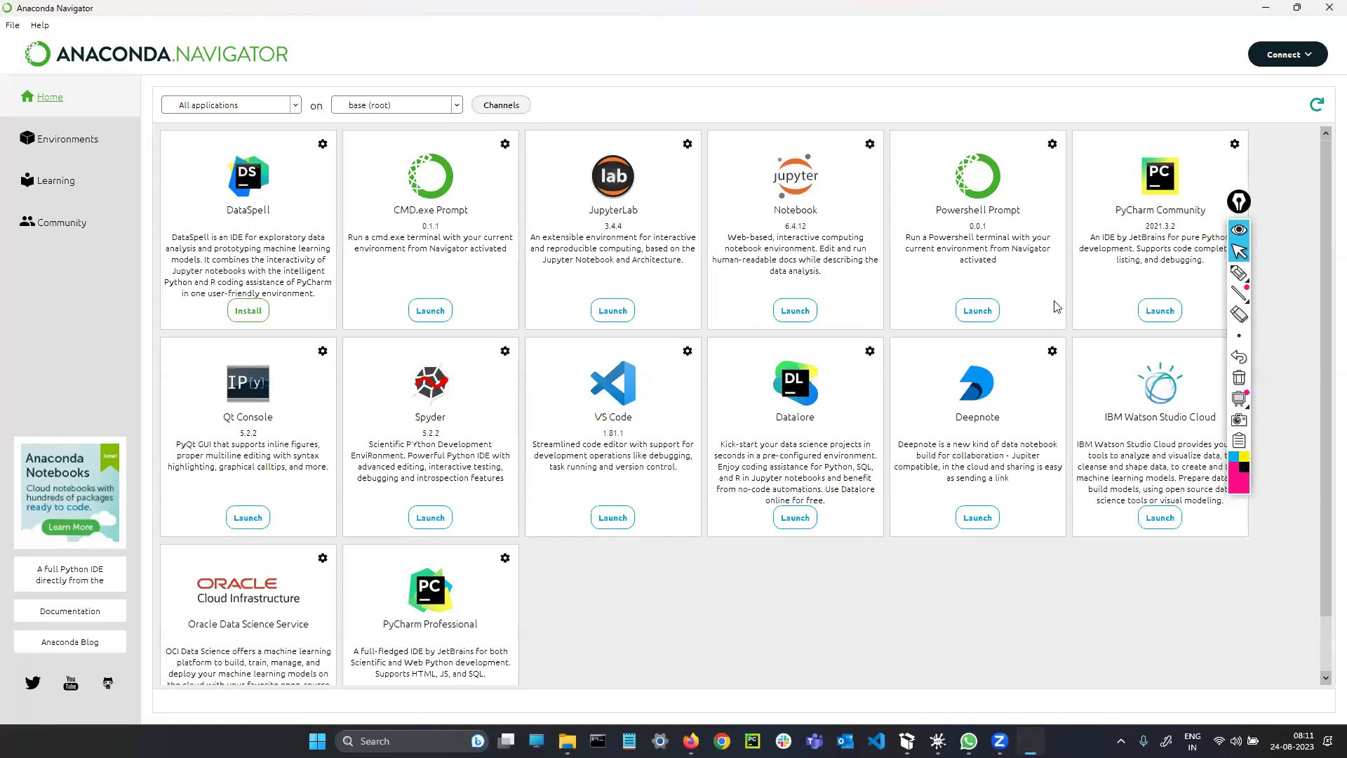
pyautogui.scroll(-1, 232, 449)
pyautogui.scroll(1, 632, 428)
pyautogui.scroll(-1, 388, 403)
pyautogui.scroll(1, 687, 435)
# Step: Outline the Jupyter Notebook tile with the pen and draw a column of circled asterisks along its right edge
pyautogui.click(1239, 273)
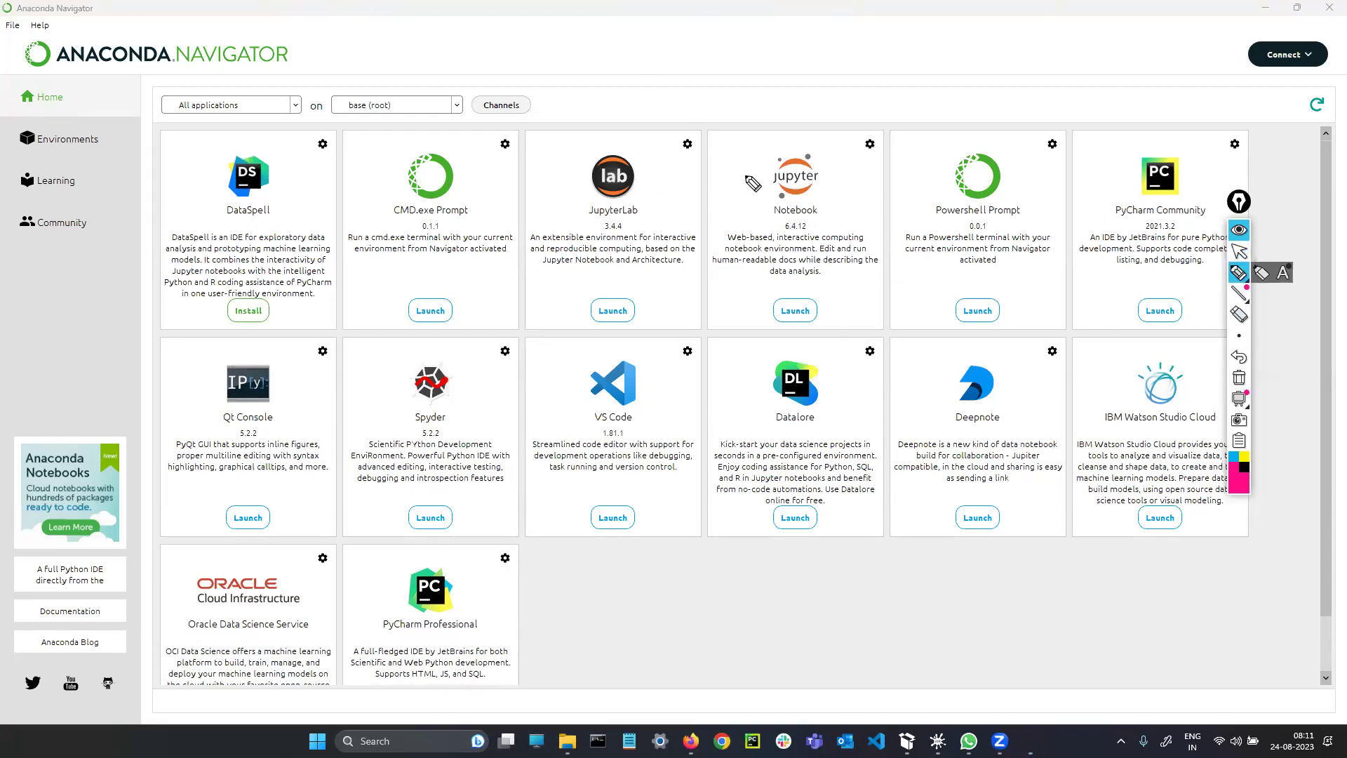
pyautogui.moveTo(786, 139)
pyautogui.mouseDown()
pyautogui.moveTo(739, 242)
pyautogui.moveTo(784, 318)
pyautogui.moveTo(823, 212)
pyautogui.moveTo(779, 144)
pyautogui.moveTo(841, 150)
pyautogui.moveTo(852, 172)
pyautogui.mouseUp()
pyautogui.moveTo(836, 199); pyautogui.dragTo(836, 199)
pyautogui.moveTo(830, 225); pyautogui.dragTo(832, 227)
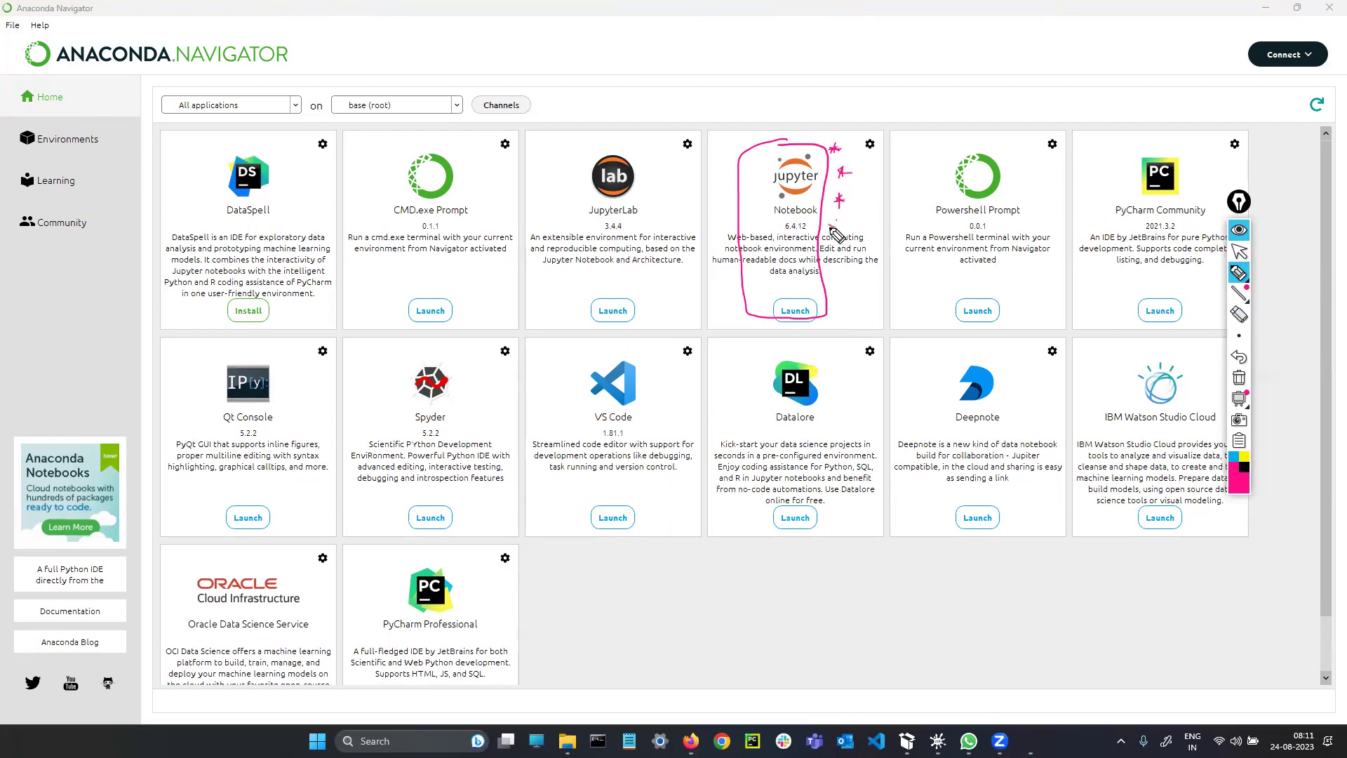
pyautogui.moveTo(831, 277); pyautogui.dragTo(827, 288)
pyautogui.moveTo(827, 283)
pyautogui.mouseDown()
pyautogui.moveTo(839, 285)
pyautogui.moveTo(849, 186)
pyautogui.moveTo(830, 138)
pyautogui.mouseUp()
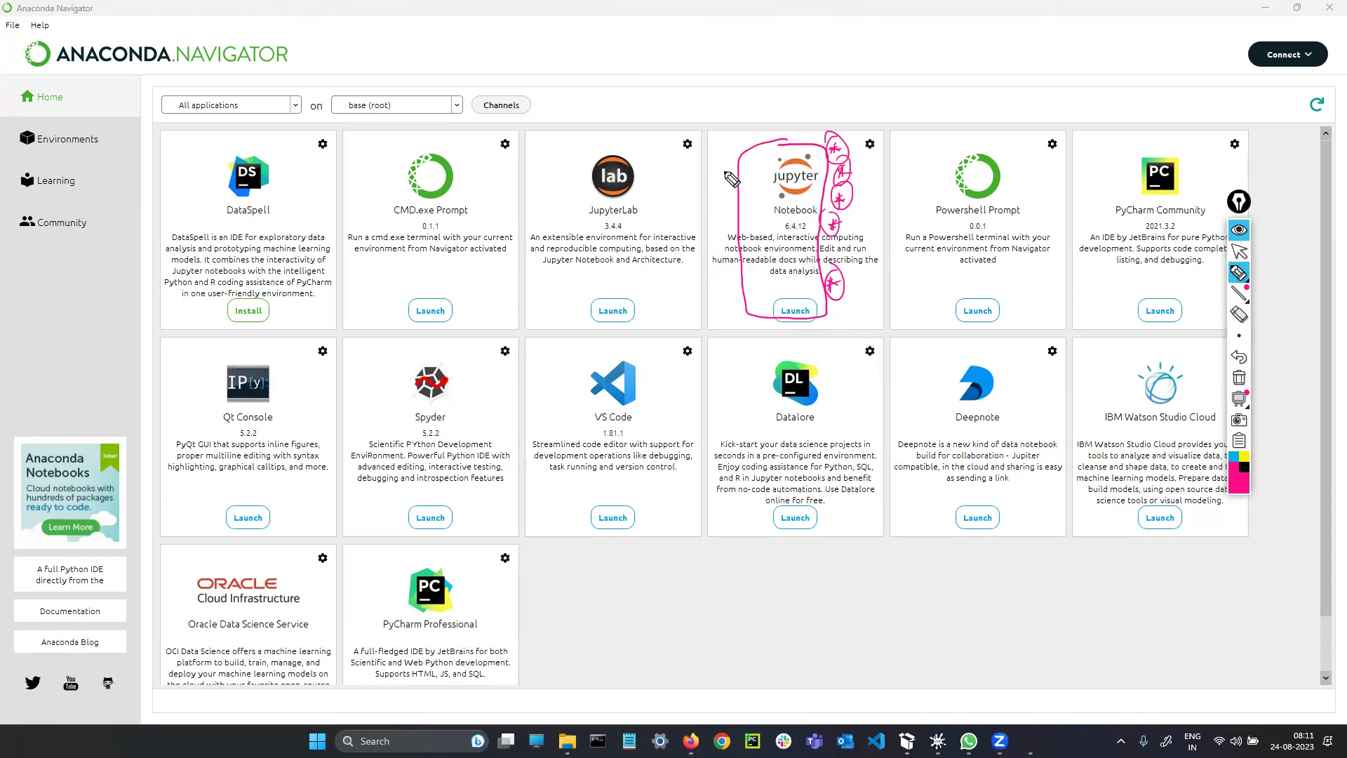
# Step: Add asterisks along the left of the Notebook outline and an upward arrow with the underlined label "IDE" above it
pyautogui.moveTo(722, 170); pyautogui.dragTo(752, 138)
pyautogui.moveTo(721, 204); pyautogui.dragTo(727, 198)
pyautogui.moveTo(797, 125)
pyautogui.mouseDown()
pyautogui.moveTo(794, 108)
pyautogui.moveTo(868, 98)
pyautogui.mouseUp()
pyautogui.moveTo(832, 106); pyautogui.dragTo(864, 102)
pyautogui.moveTo(1235, 279)
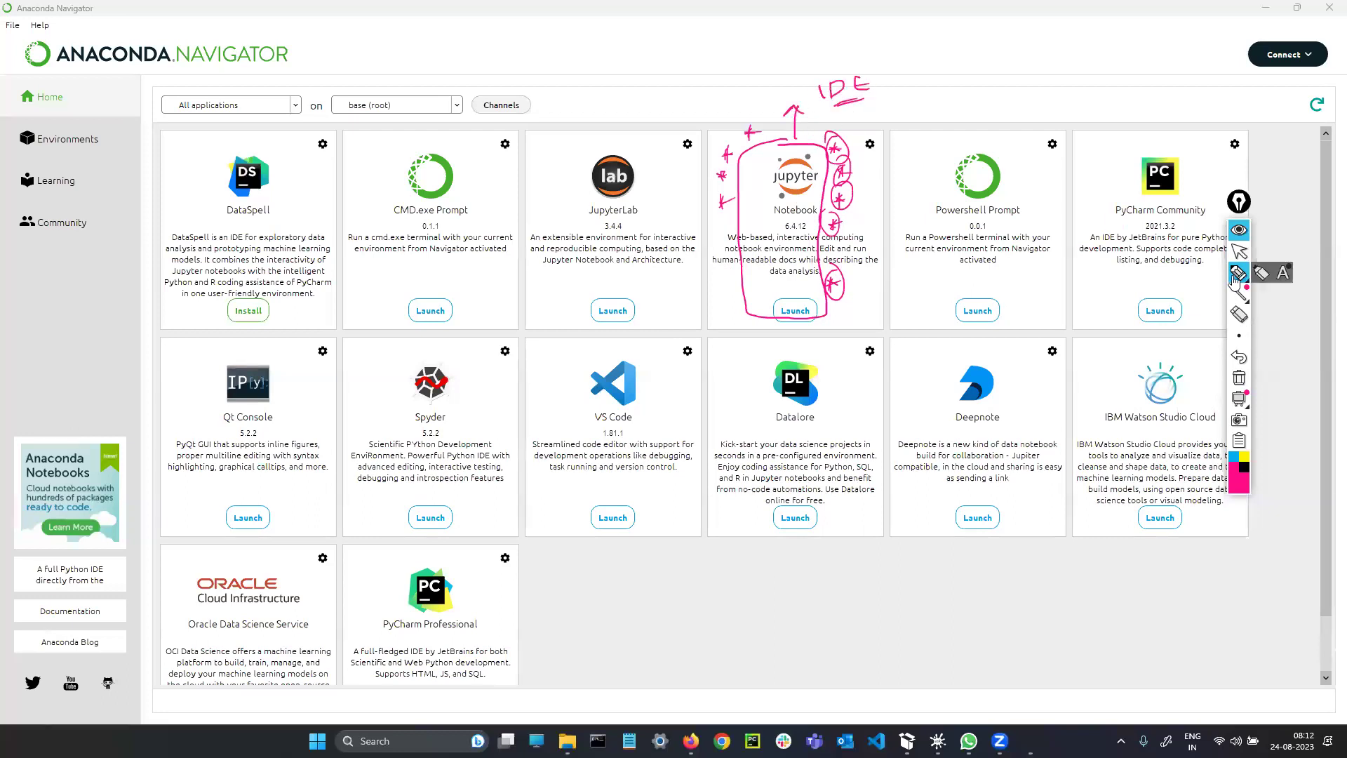
pyautogui.click(1239, 251)
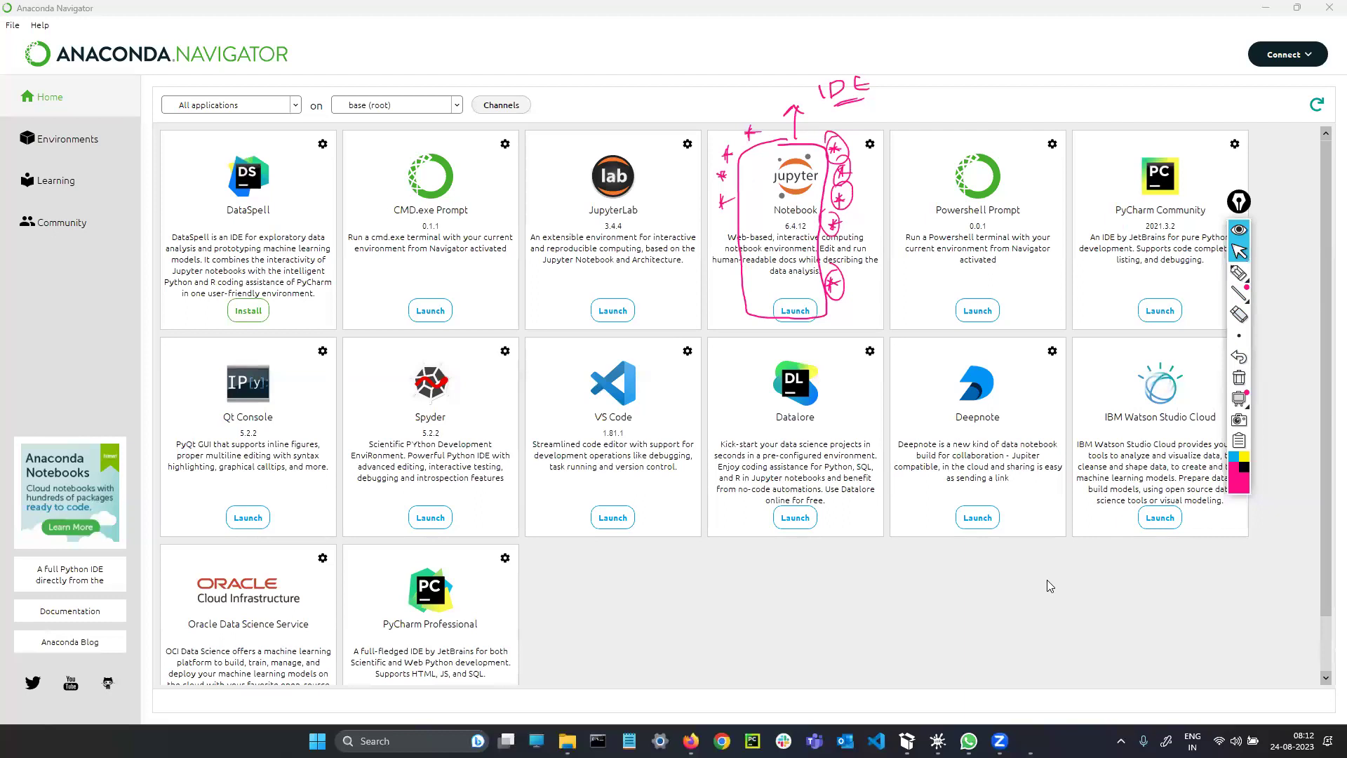
# Step: Clear the pen annotations and start the Python interpreter with python in a Command Prompt
pyautogui.click(598, 740)
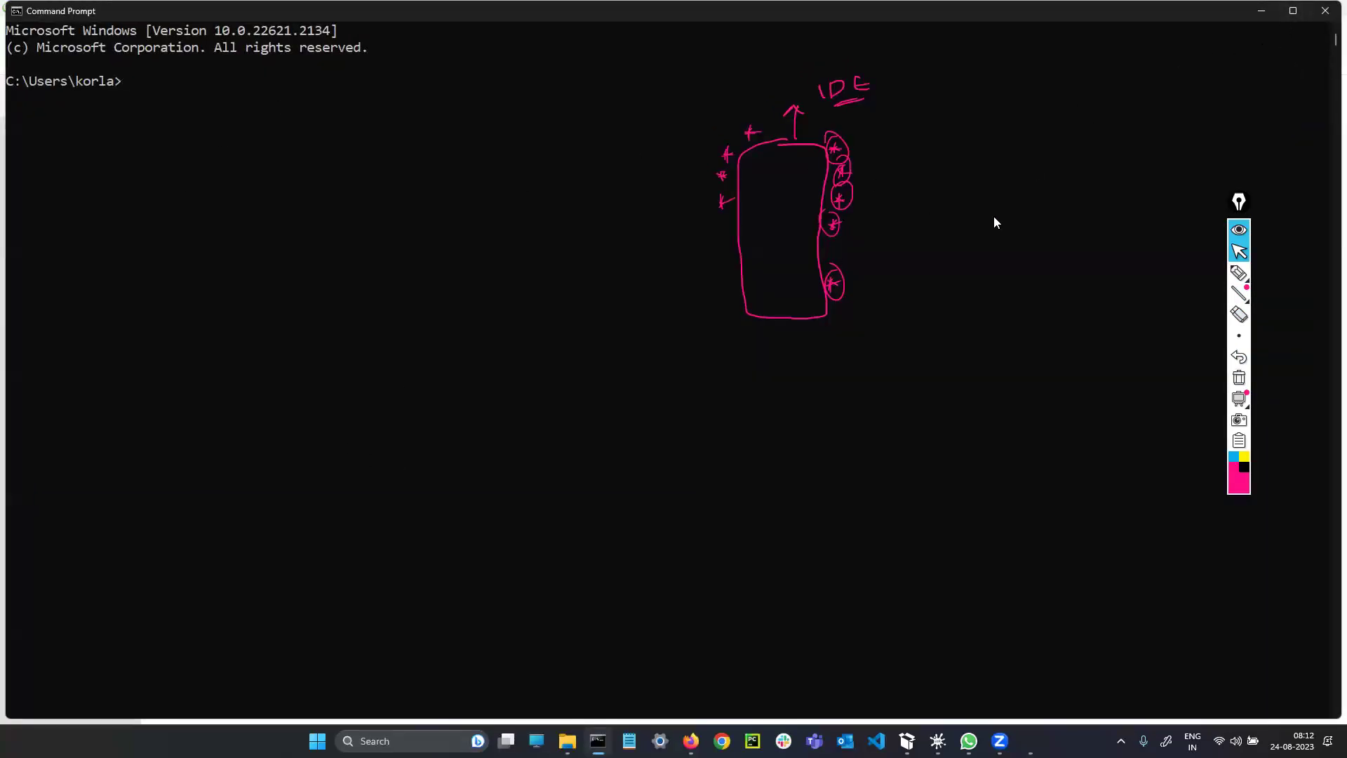
pyautogui.click(1240, 379)
pyautogui.click(182, 228)
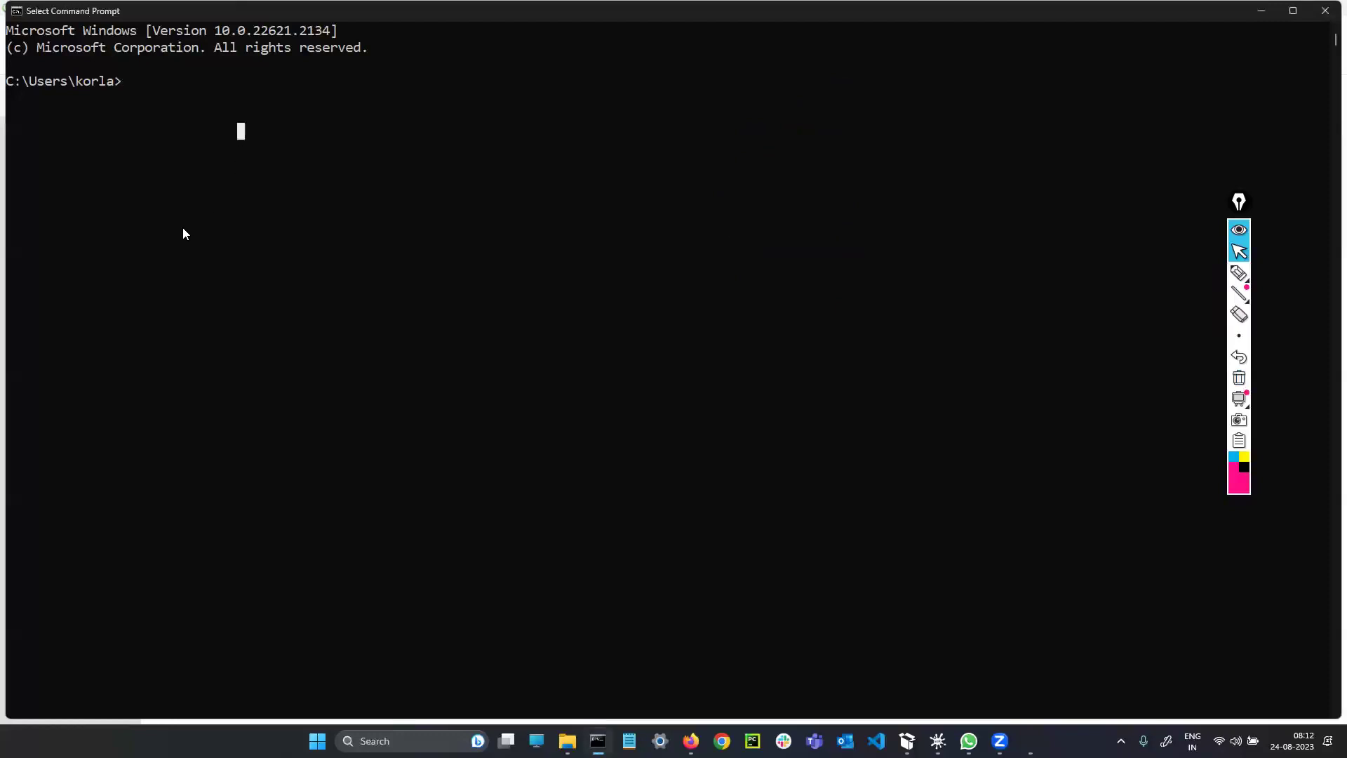
pyautogui.write('python')
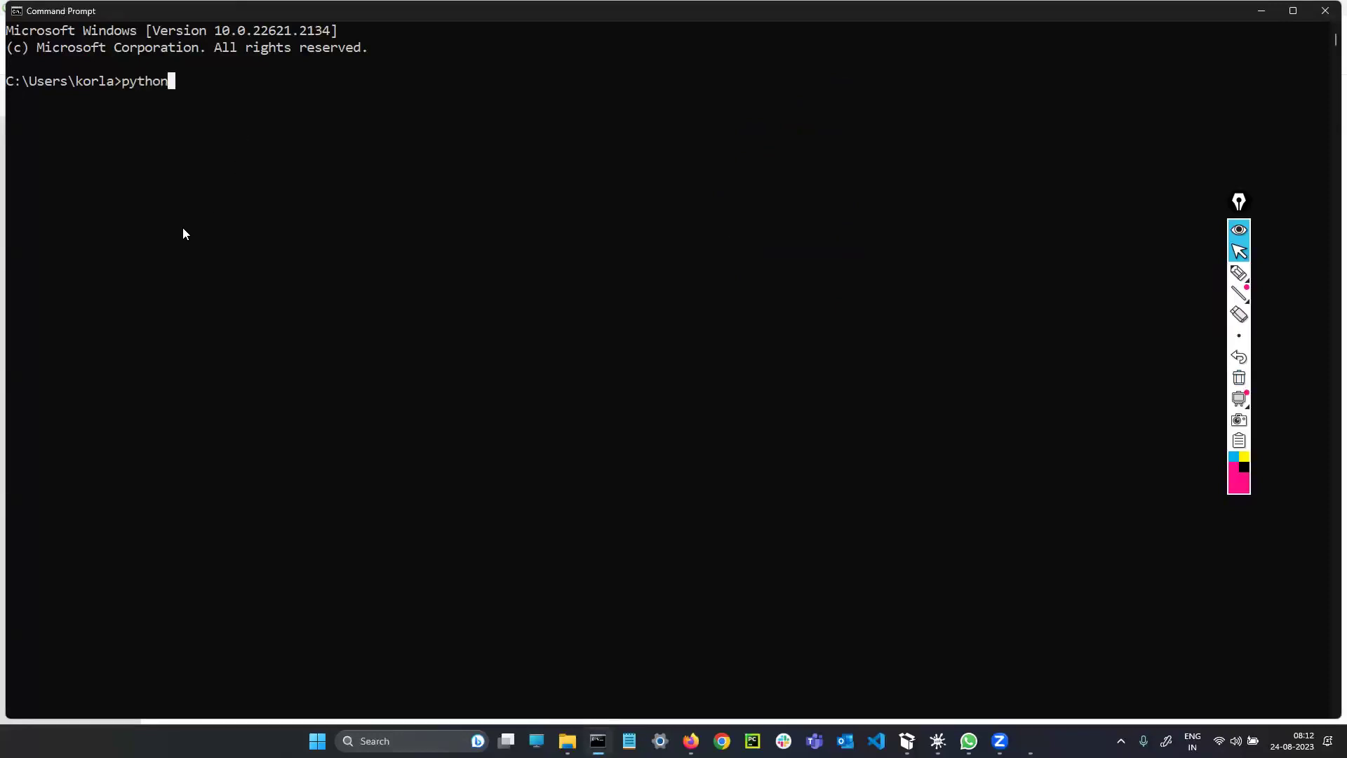
pyautogui.press('Return')
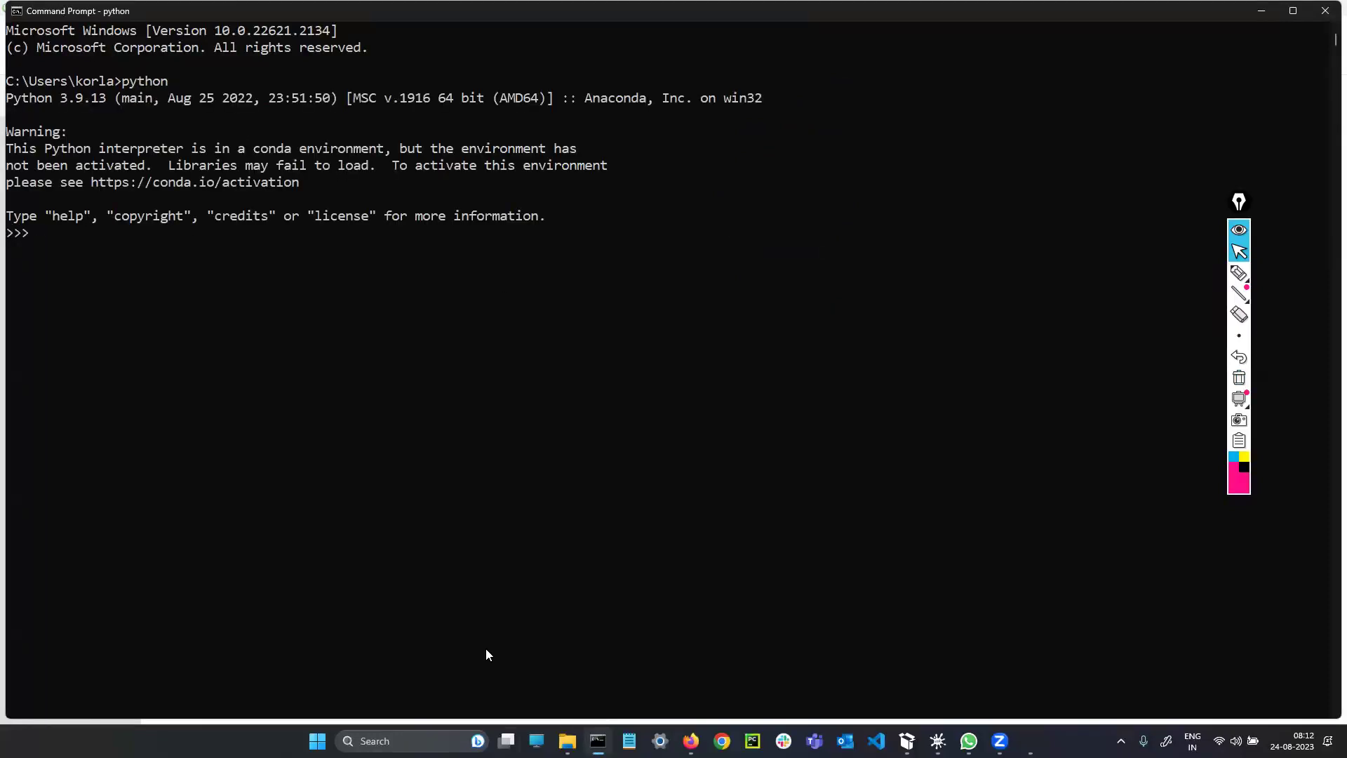
pyautogui.click(449, 742)
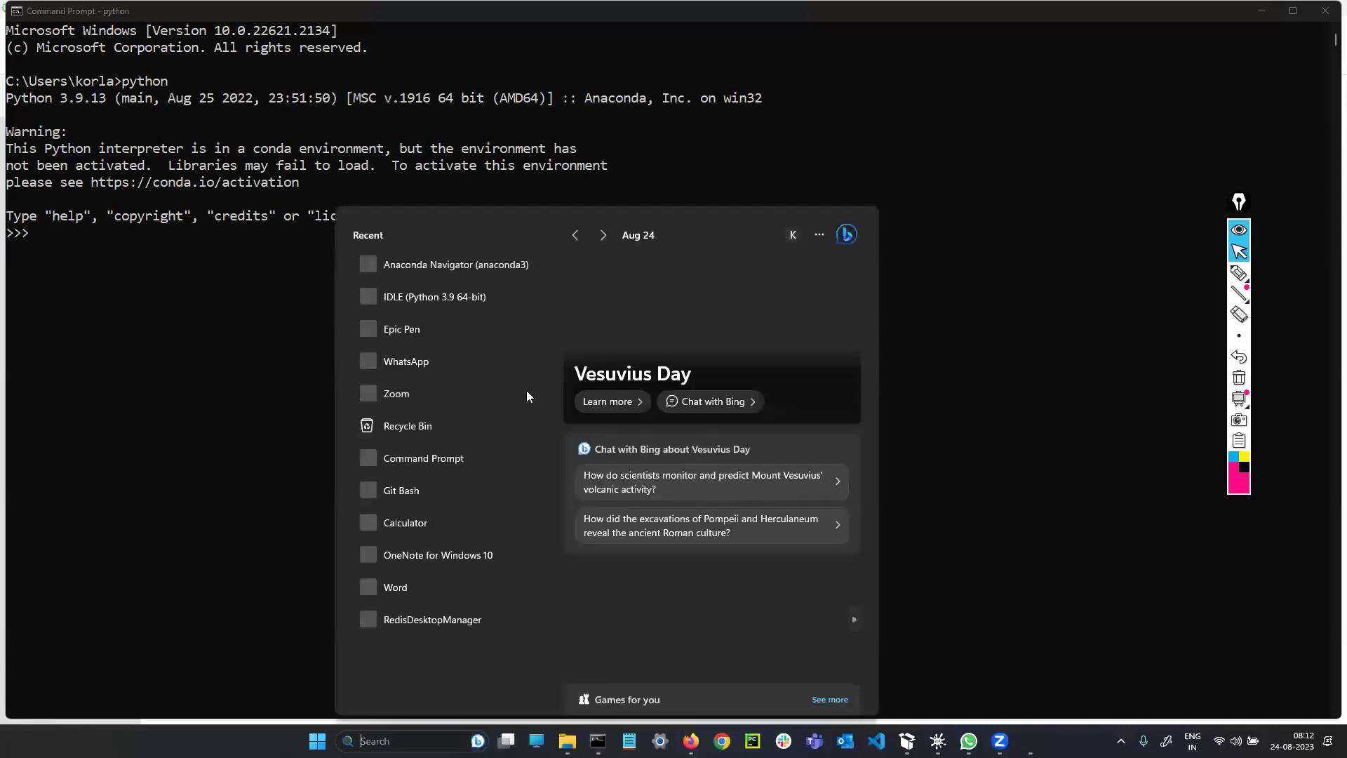
pyautogui.write('anaconda')
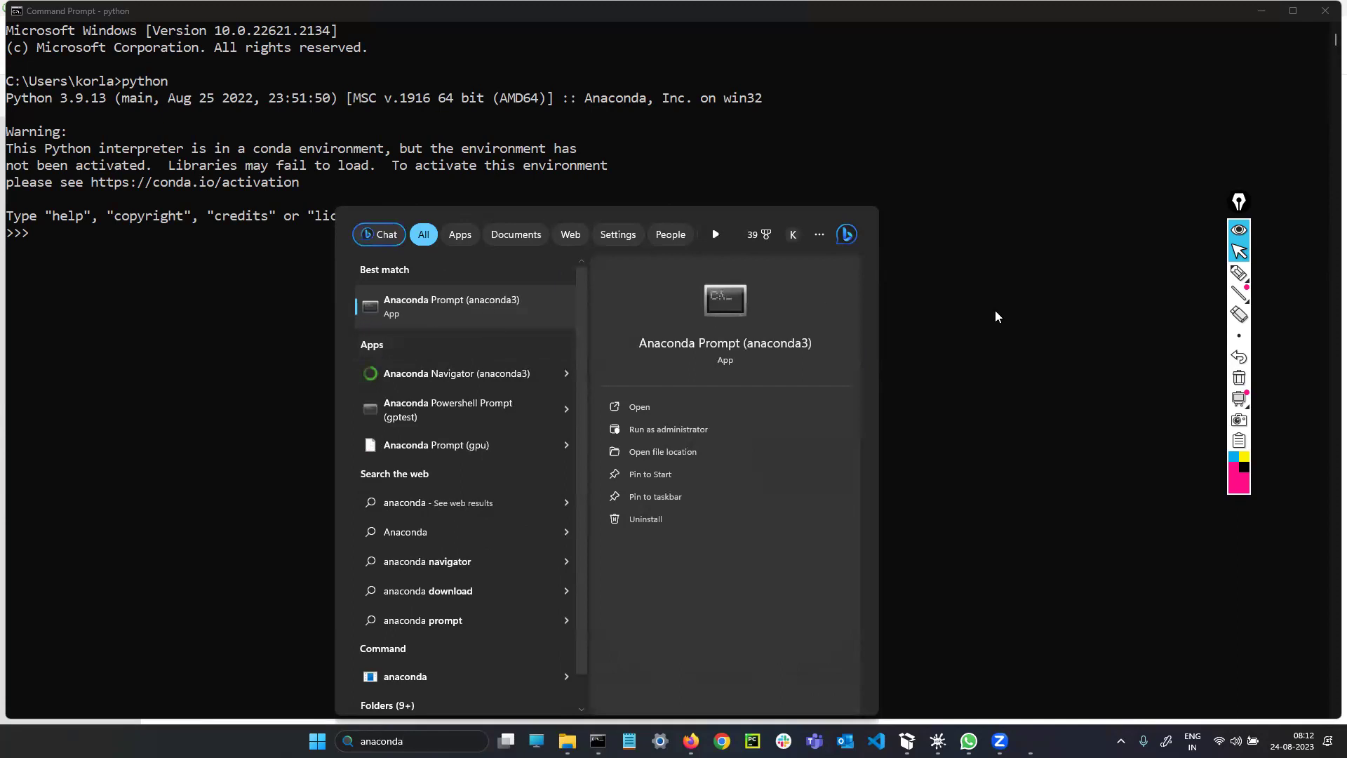
pyautogui.click(1238, 272)
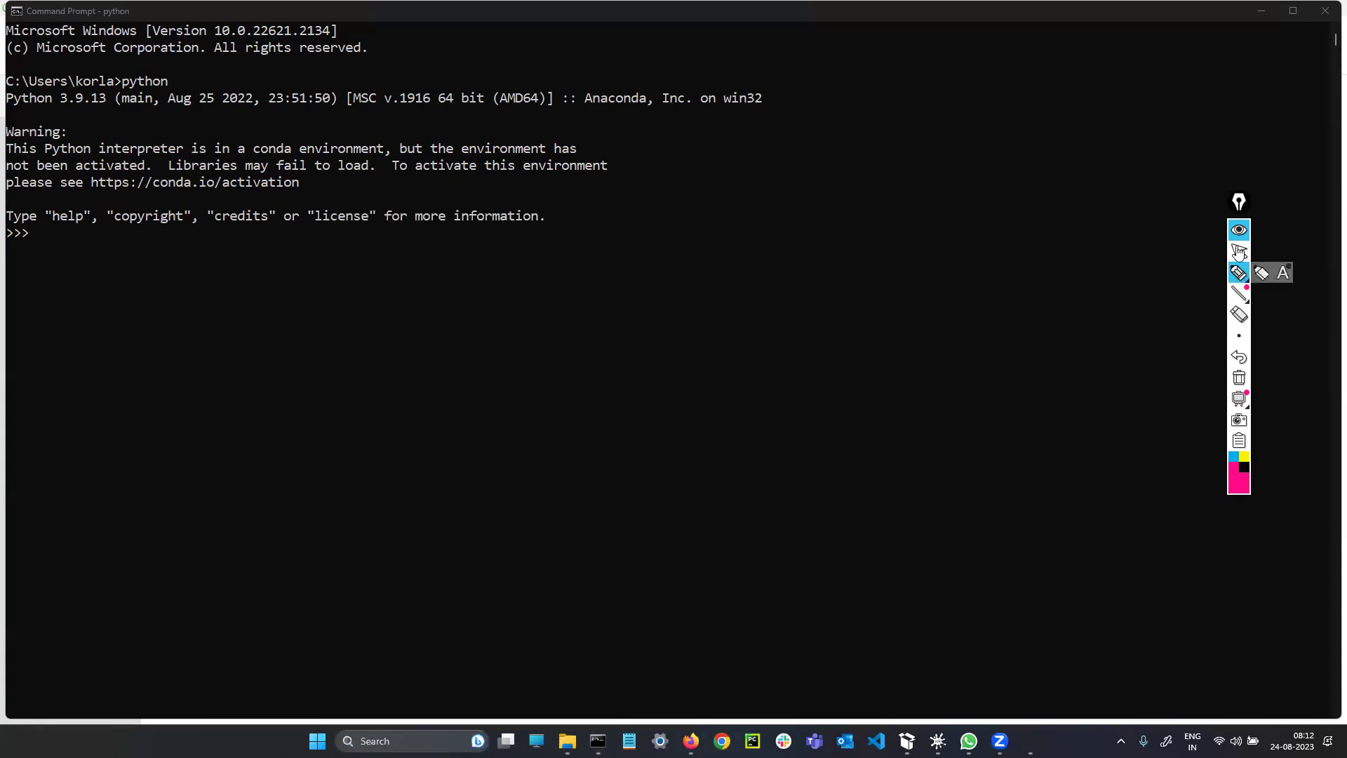
pyautogui.click(1239, 251)
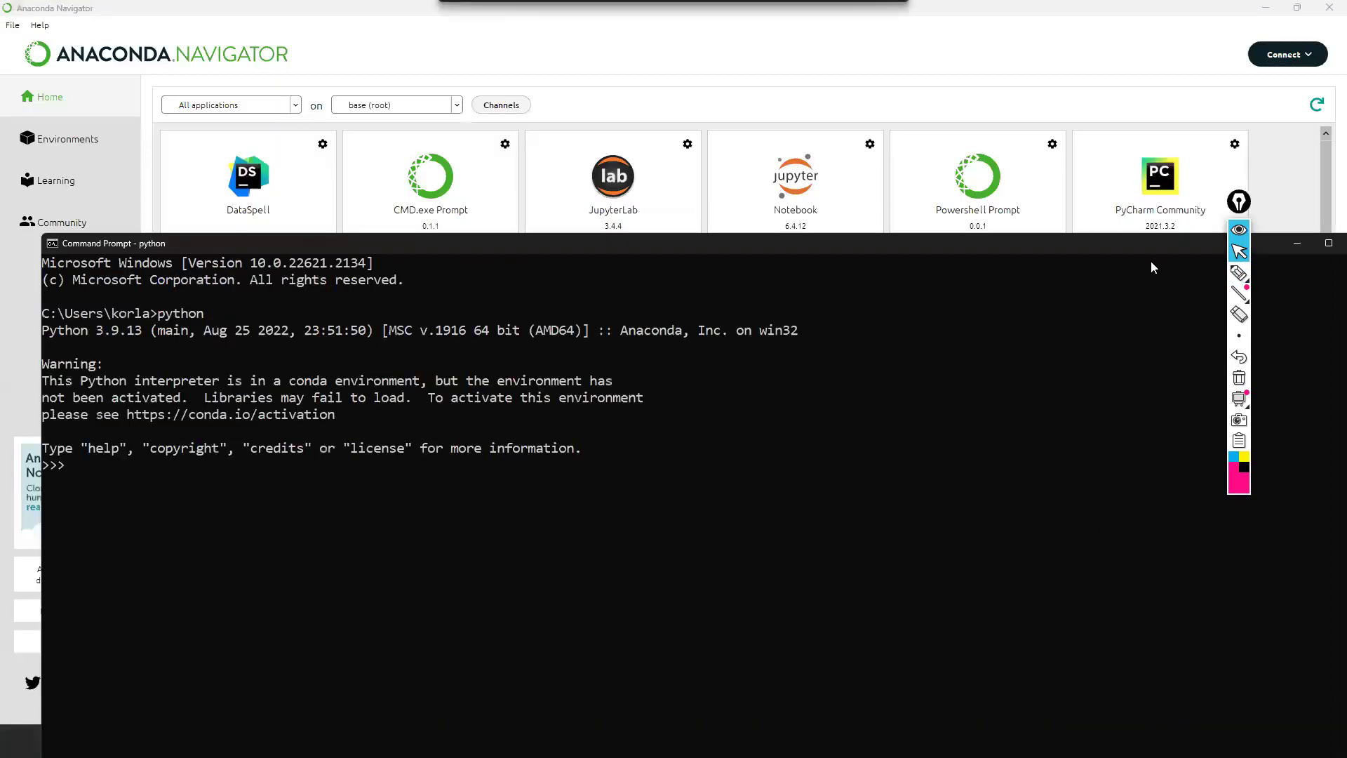
# Step: Maximize the Command Prompt window and search Windows for anaconda
pyautogui.moveTo(1151, 261); pyautogui.dragTo(180, 81)
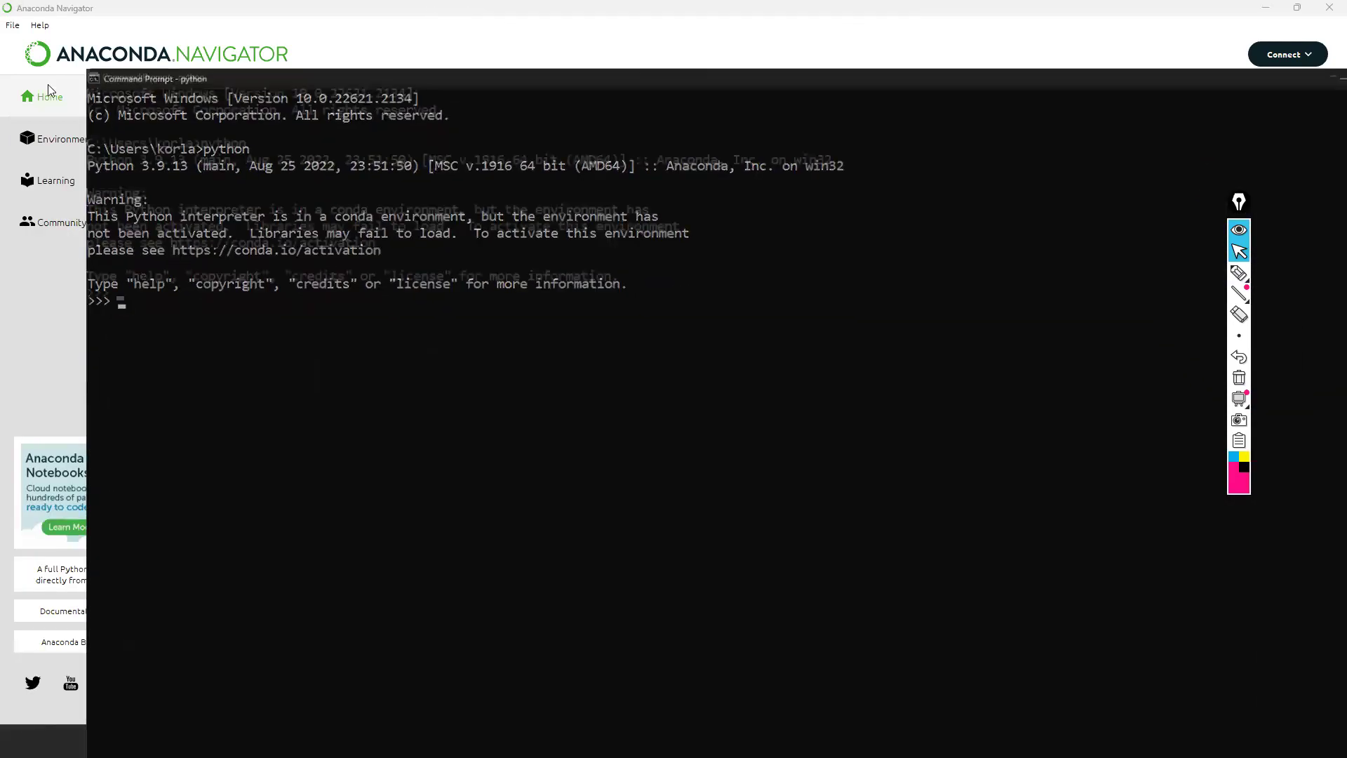
pyautogui.click(182, 107)
pyautogui.click(419, 742)
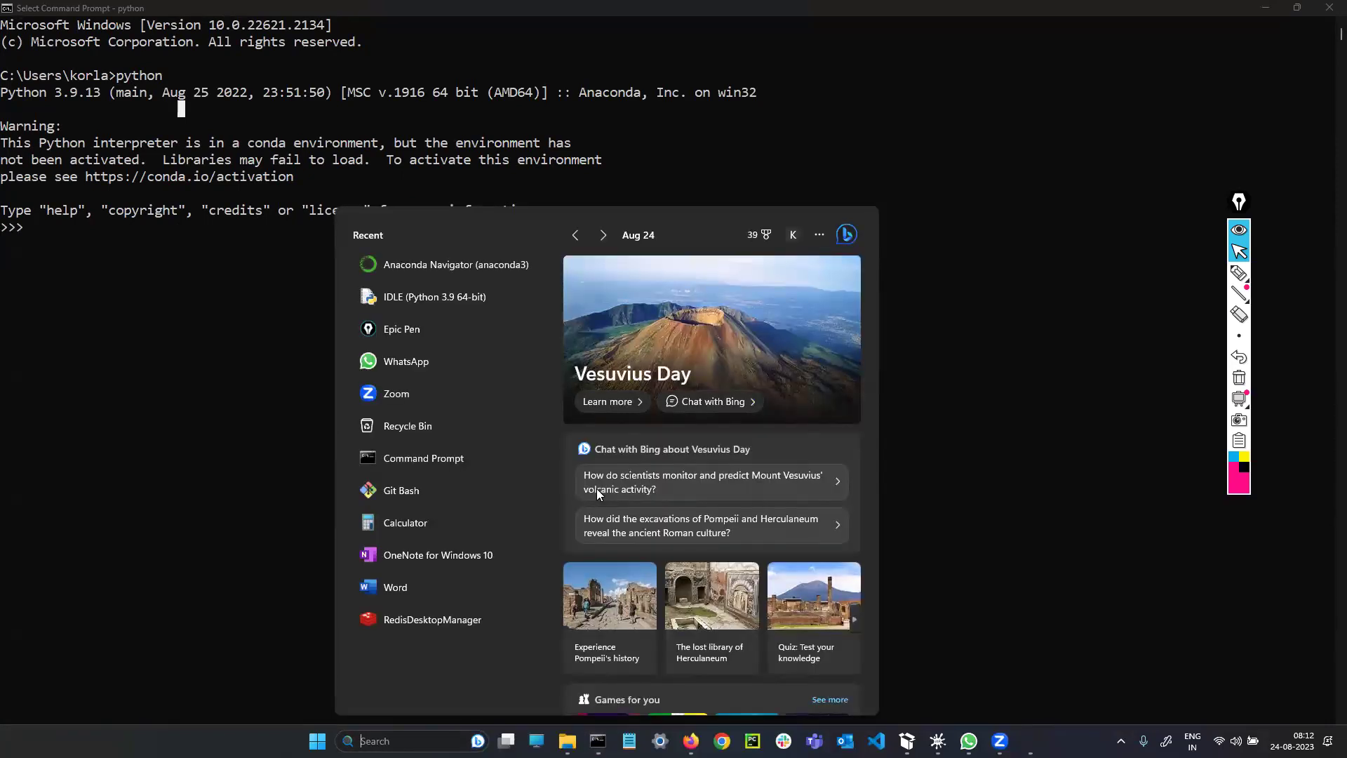
pyautogui.write('anaconda')
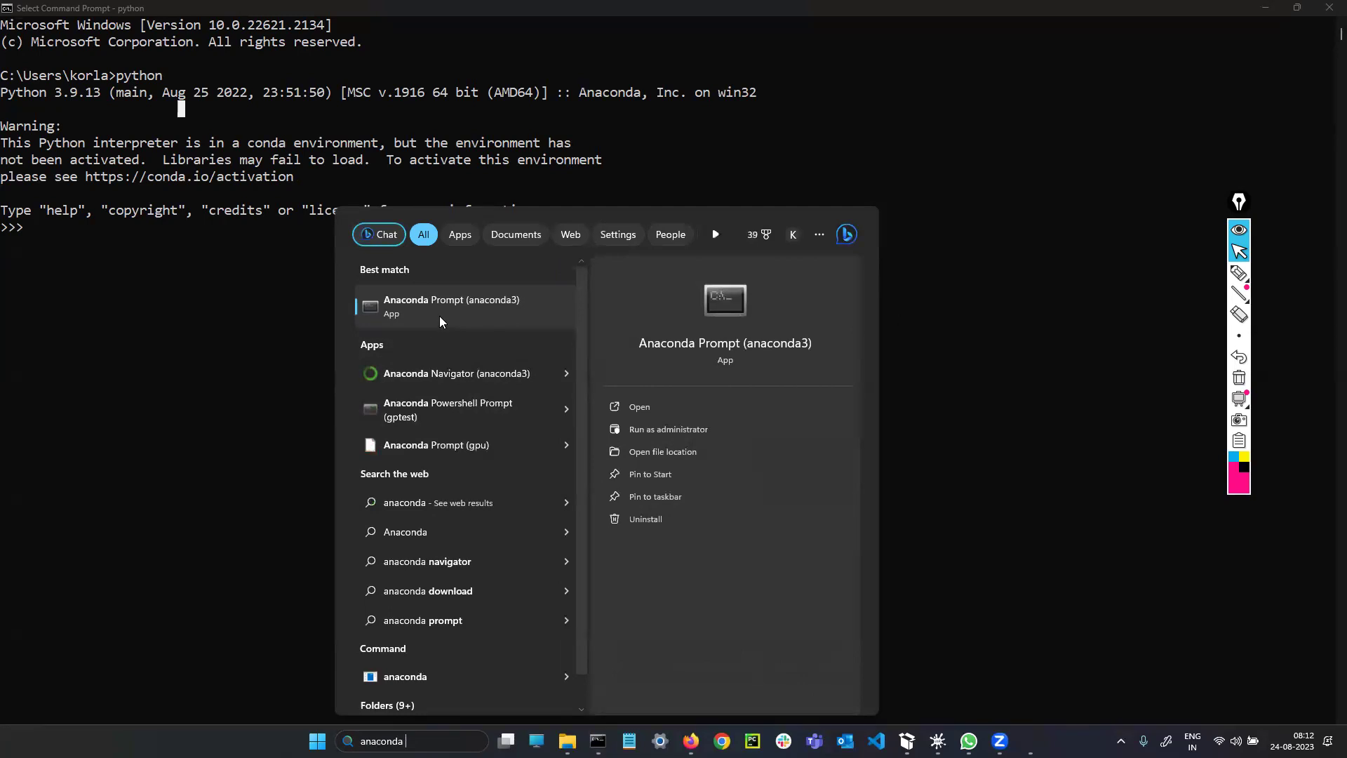
# Step: Draw a circle labelled "Anacon", a stick figure, and the text "Anaconda prom" between them with the pen
pyautogui.click(1248, 272)
pyautogui.moveTo(986, 176)
pyautogui.mouseDown()
pyautogui.moveTo(1060, 149)
pyautogui.moveTo(1010, 121)
pyautogui.mouseUp()
pyautogui.moveTo(626, 319); pyautogui.dragTo(628, 340)
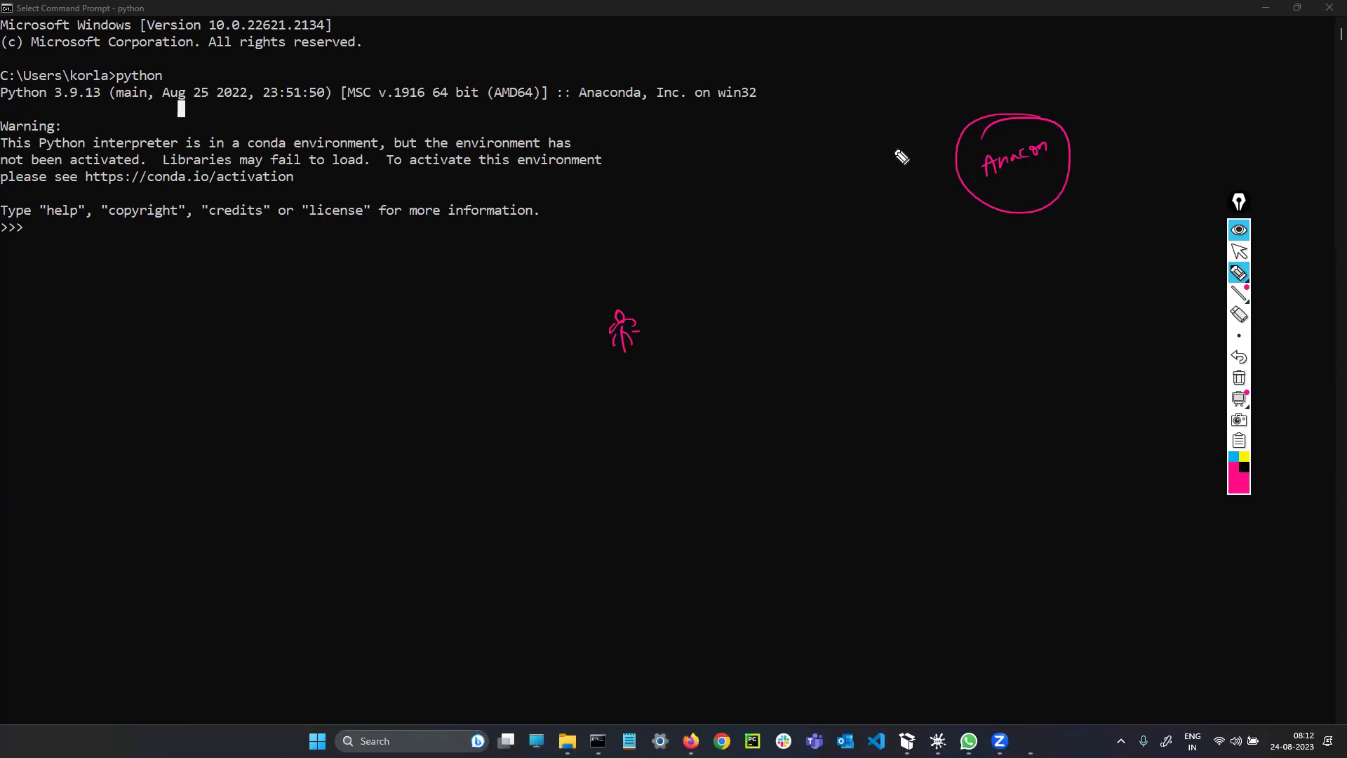
pyautogui.moveTo(766, 267); pyautogui.dragTo(851, 229)
pyautogui.moveTo(811, 278)
pyautogui.mouseDown()
pyautogui.moveTo(821, 288)
pyautogui.moveTo(871, 265)
pyautogui.mouseUp()
# Step: Sketch a second diagram with a stick figure, a boxed "CMD" and an underlined "OS", surrounded by a partial frame
pyautogui.moveTo(38, 410); pyautogui.dragTo(37, 422)
pyautogui.moveTo(205, 384); pyautogui.dragTo(204, 390)
pyautogui.moveTo(226, 384); pyautogui.dragTo(226, 409)
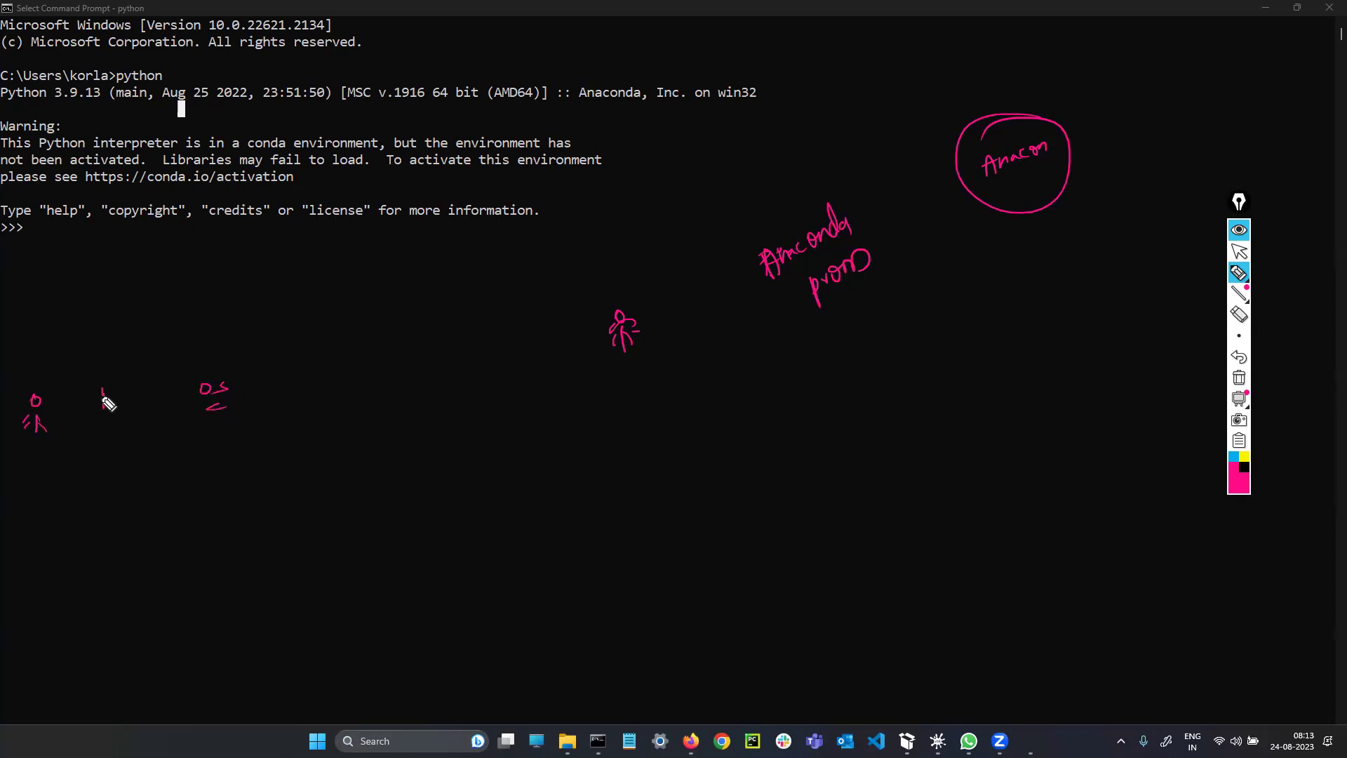
pyautogui.moveTo(113, 404)
pyautogui.mouseDown()
pyautogui.moveTo(132, 391)
pyautogui.moveTo(73, 393)
pyautogui.mouseUp()
pyautogui.moveTo(257, 295)
pyautogui.mouseDown()
pyautogui.moveTo(274, 460)
pyautogui.moveTo(17, 519)
pyautogui.mouseUp()
pyautogui.moveTo(212, 282); pyautogui.dragTo(29, 309)
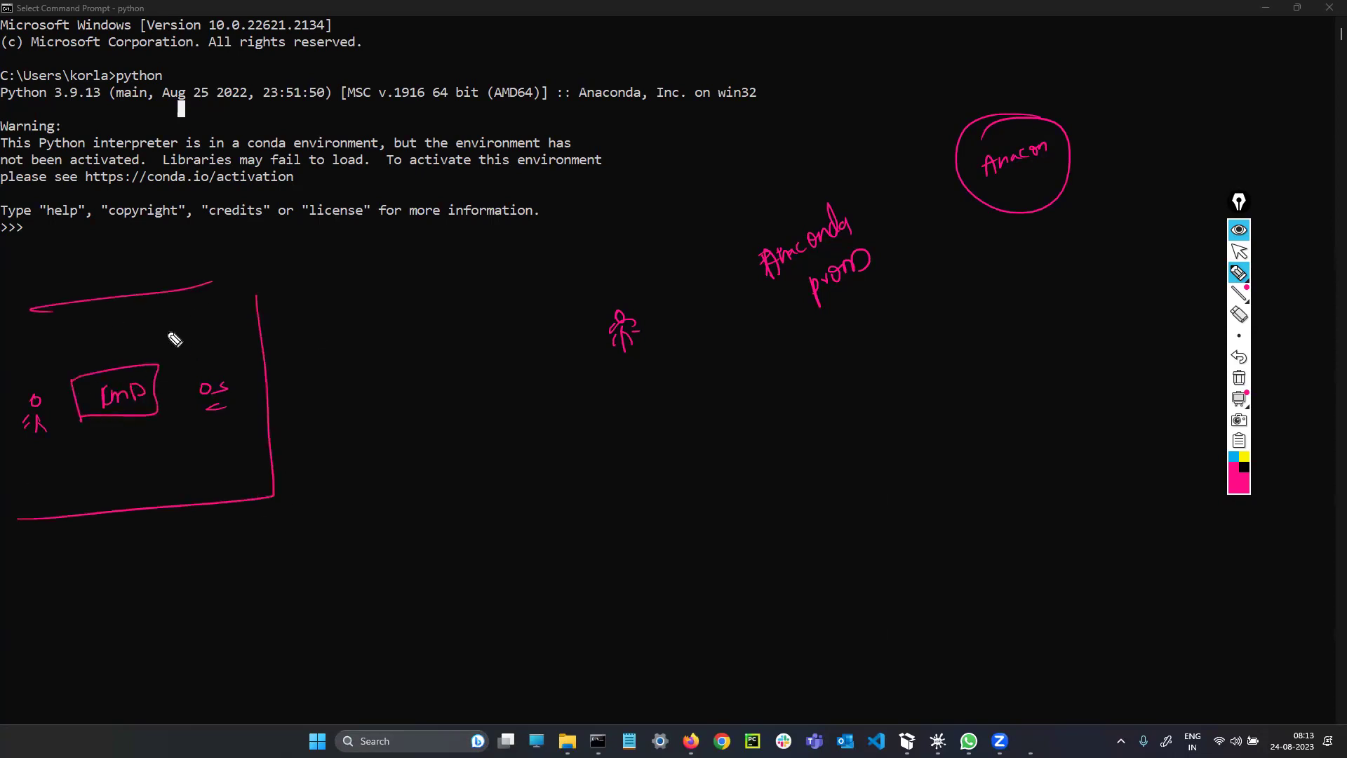
# Step: Frame the Anaconda diagram, box the "Anaconda prom" label, and draw an arrow from the stick figure to that box
pyautogui.moveTo(597, 463); pyautogui.dragTo(553, 233)
pyautogui.moveTo(565, 245)
pyautogui.mouseDown()
pyautogui.moveTo(1205, 89)
pyautogui.moveTo(642, 505)
pyautogui.mouseUp()
pyautogui.moveTo(724, 232); pyautogui.dragTo(765, 374)
pyautogui.moveTo(726, 228)
pyautogui.mouseDown()
pyautogui.moveTo(899, 172)
pyautogui.moveTo(765, 337)
pyautogui.mouseUp()
pyautogui.moveTo(623, 288)
pyautogui.mouseDown()
pyautogui.moveTo(665, 219)
pyautogui.moveTo(704, 230)
pyautogui.mouseUp()
pyautogui.moveTo(690, 223); pyautogui.dragTo(687, 245)
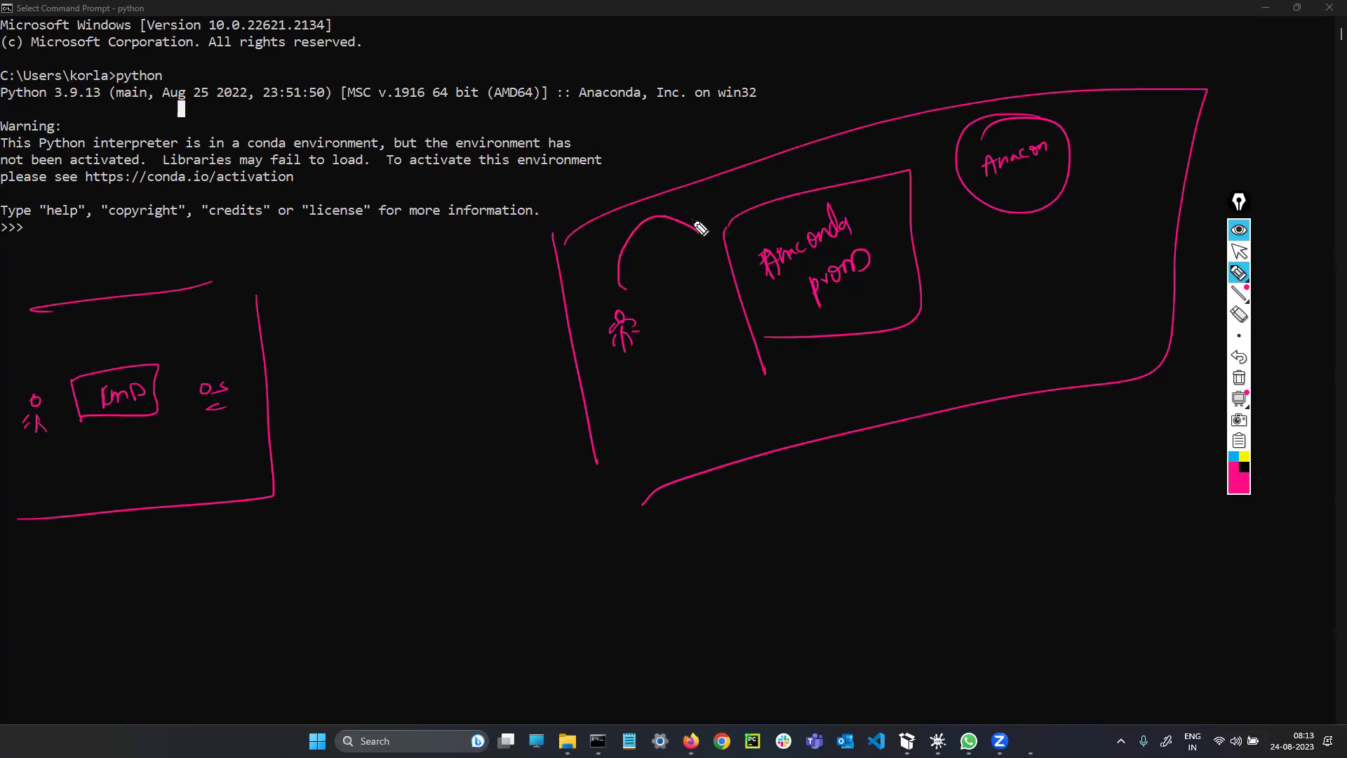
# Step: Draw arrows from the prompt box to the Anaconda circle, back to the box, and back to the stick figure
pyautogui.moveTo(803, 191)
pyautogui.mouseDown()
pyautogui.moveTo(857, 141)
pyautogui.moveTo(940, 145)
pyautogui.moveTo(926, 160)
pyautogui.mouseUp()
pyautogui.moveTo(992, 210); pyautogui.dragTo(920, 280)
pyautogui.moveTo(930, 270); pyautogui.dragTo(932, 305)
pyautogui.moveTo(755, 339)
pyautogui.mouseDown()
pyautogui.moveTo(690, 356)
pyautogui.moveTo(682, 379)
pyautogui.mouseUp()
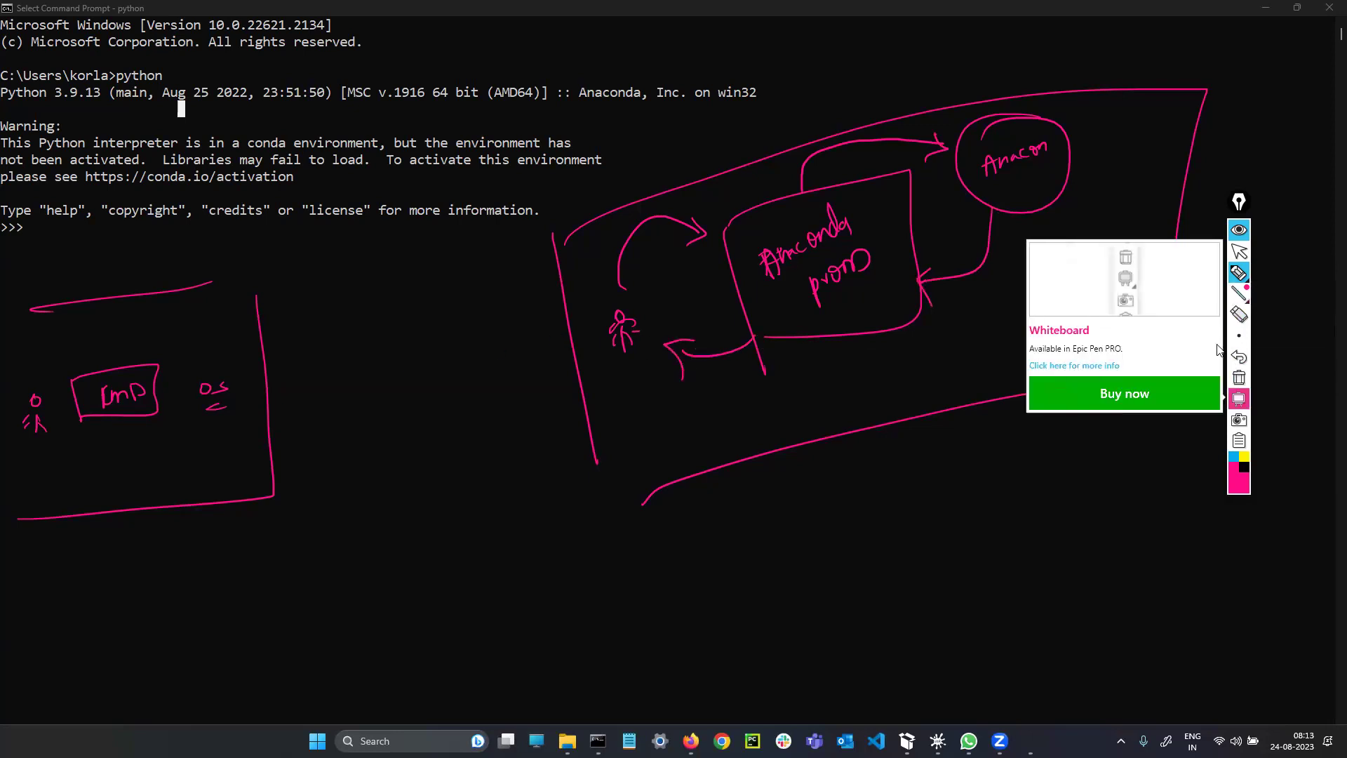
# Step: Circle the Command Prompt window title with a line down towards the CMD sketch, and clear all pen annotations
pyautogui.moveTo(98, 7)
pyautogui.mouseDown()
pyautogui.moveTo(67, 29)
pyautogui.moveTo(85, 250)
pyautogui.mouseUp()
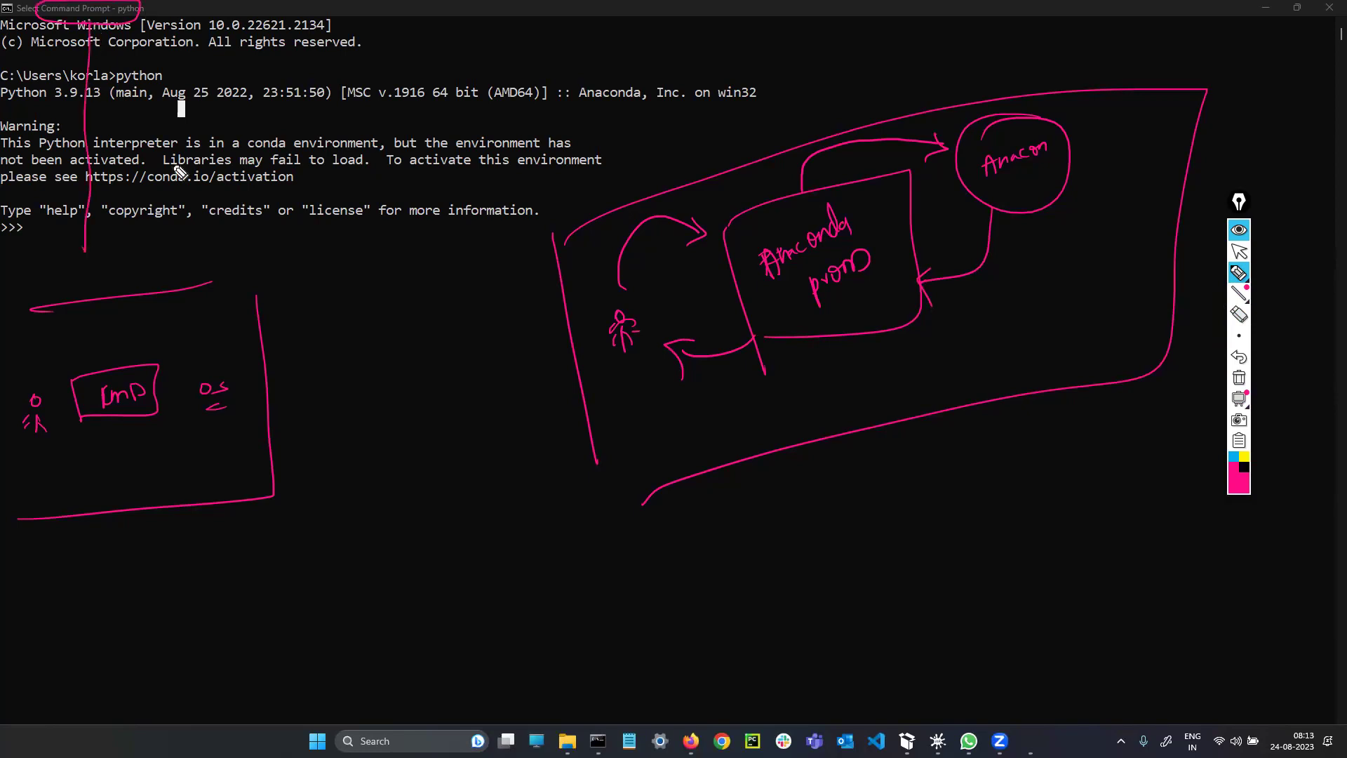
pyautogui.click(1240, 377)
pyautogui.click(1239, 251)
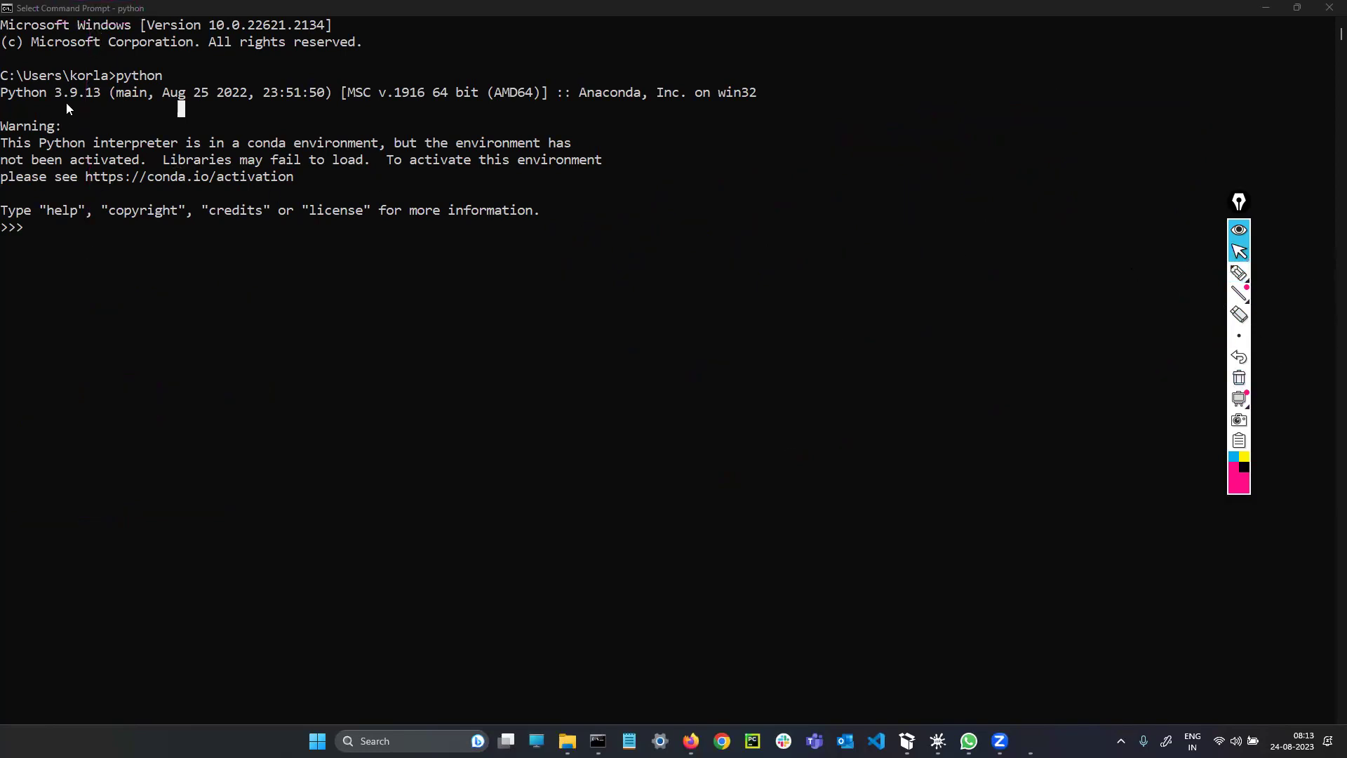
# Step: Search Windows for anaconda, open Anaconda Prompt (anaconda3), and move its window aside to expose the Command Prompt
pyautogui.click(393, 741)
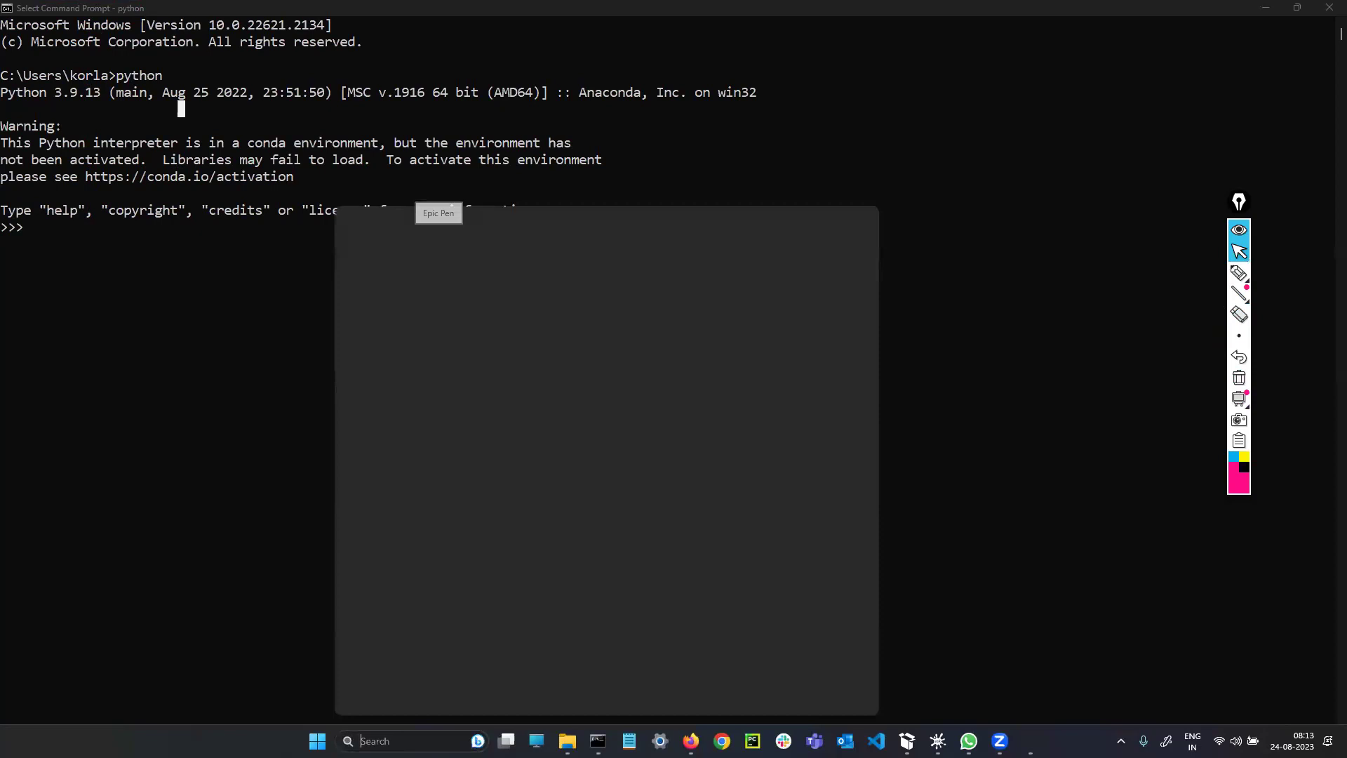
pyautogui.write('anaconda')
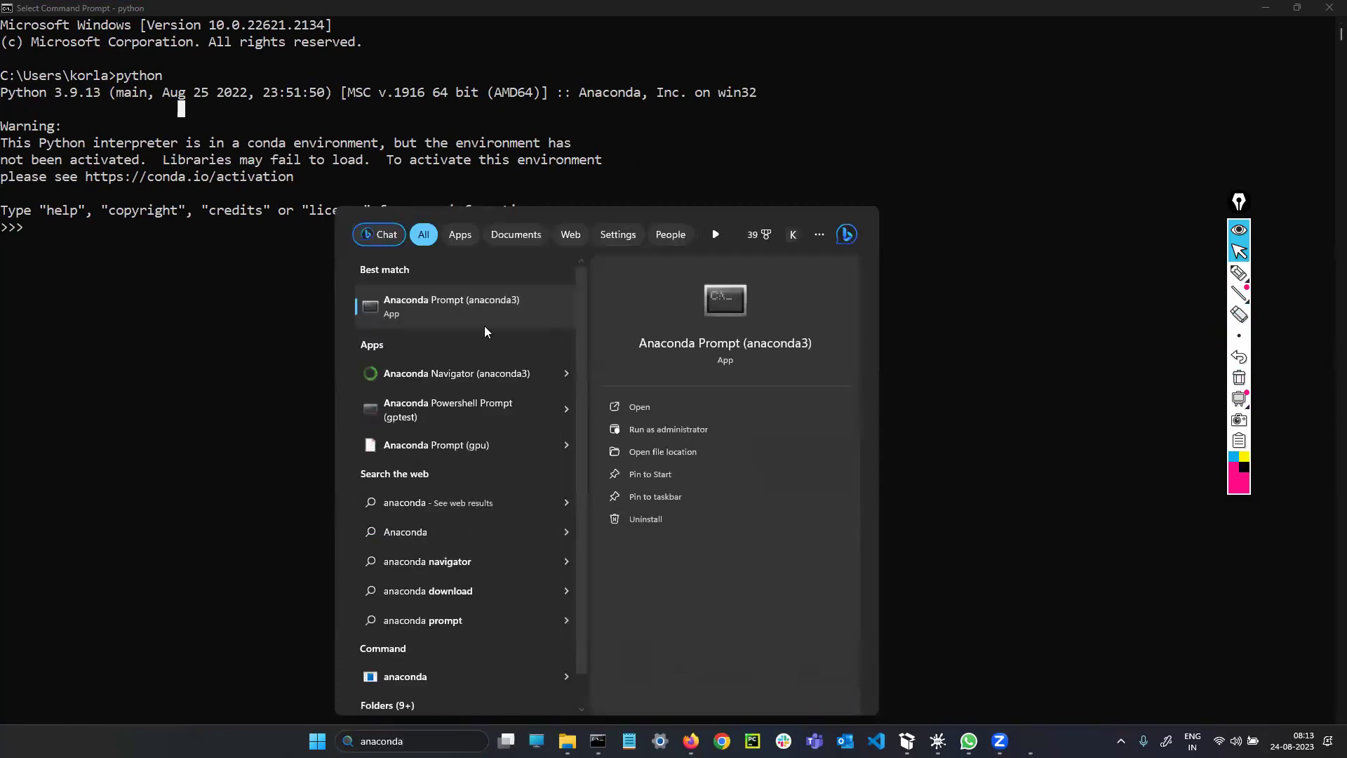
pyautogui.click(469, 308)
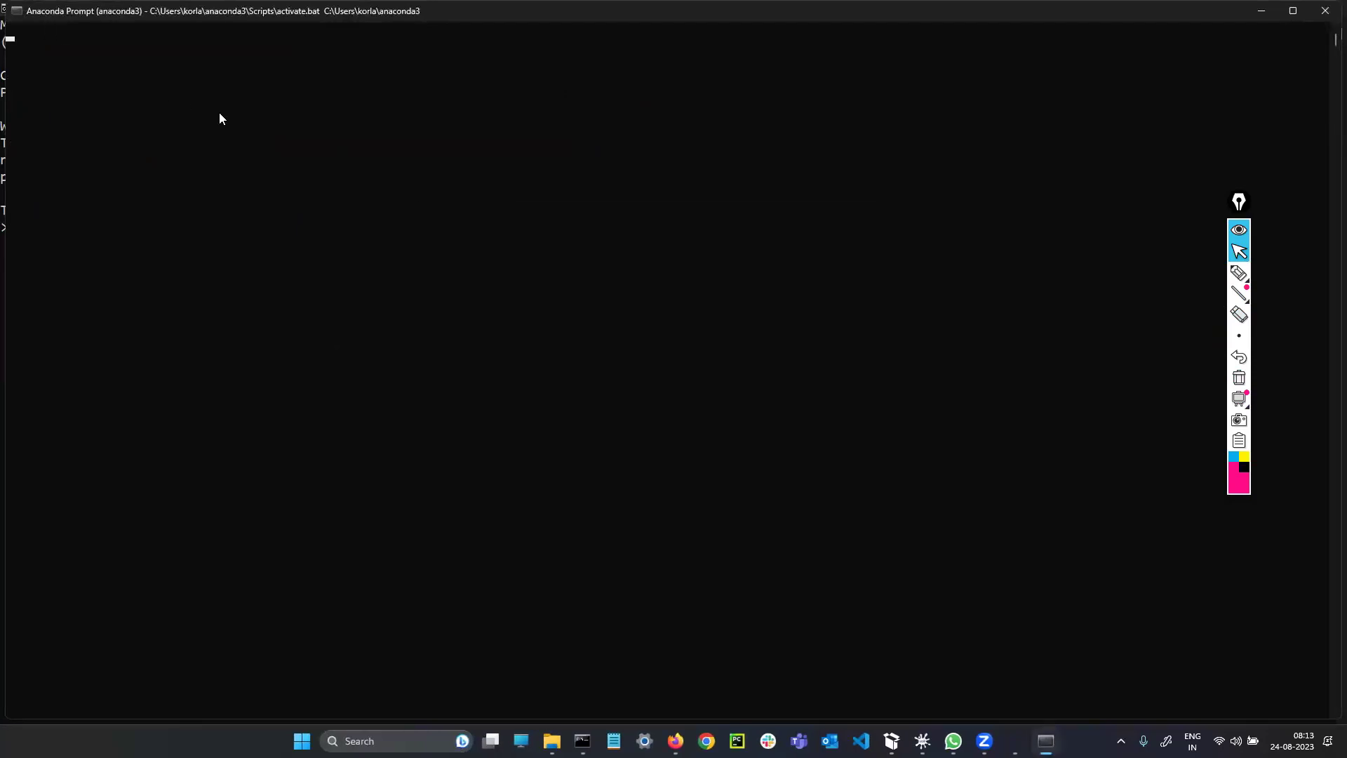
pyautogui.moveTo(228, 32); pyautogui.dragTo(617, 56)
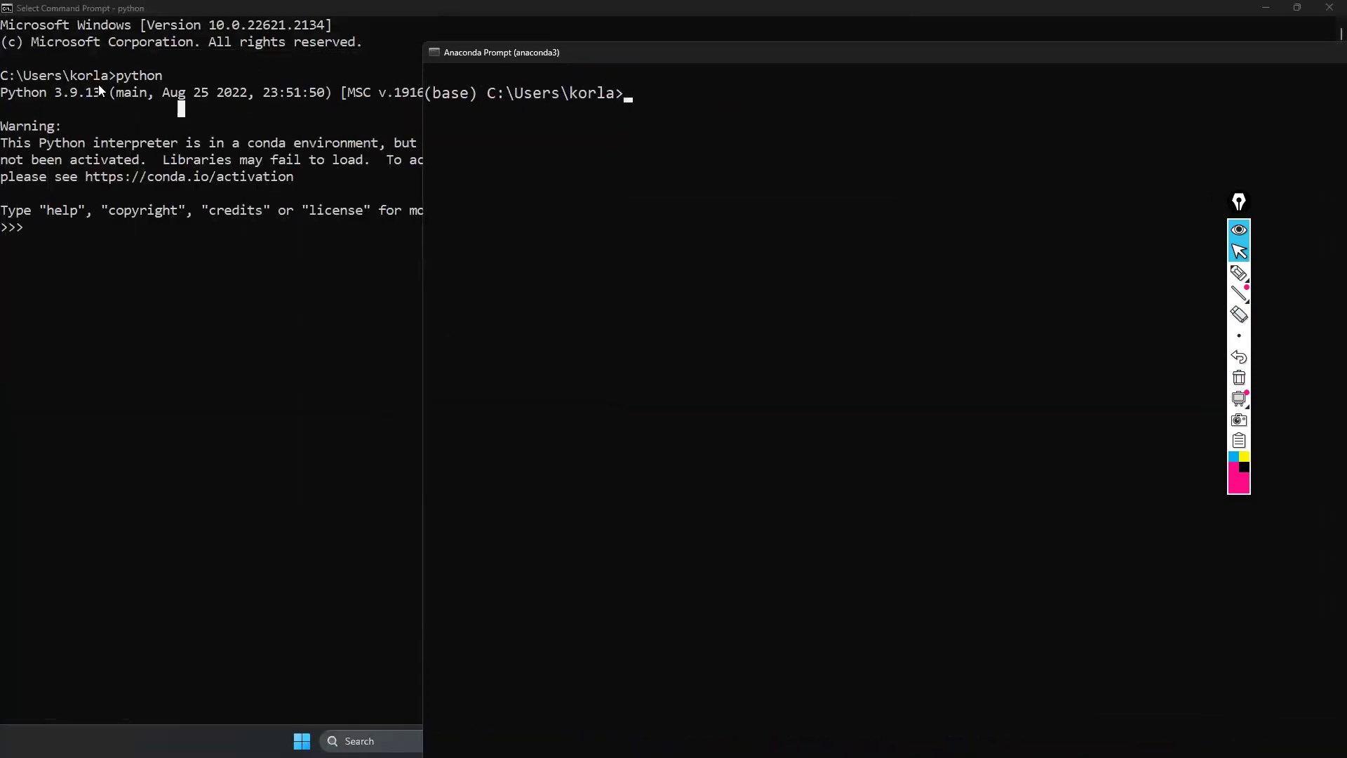
# Step: Bring the Command Prompt window running Python in front of the Anaconda Prompt and leave it maximized
pyautogui.click(144, 9)
pyautogui.press('super+Down')
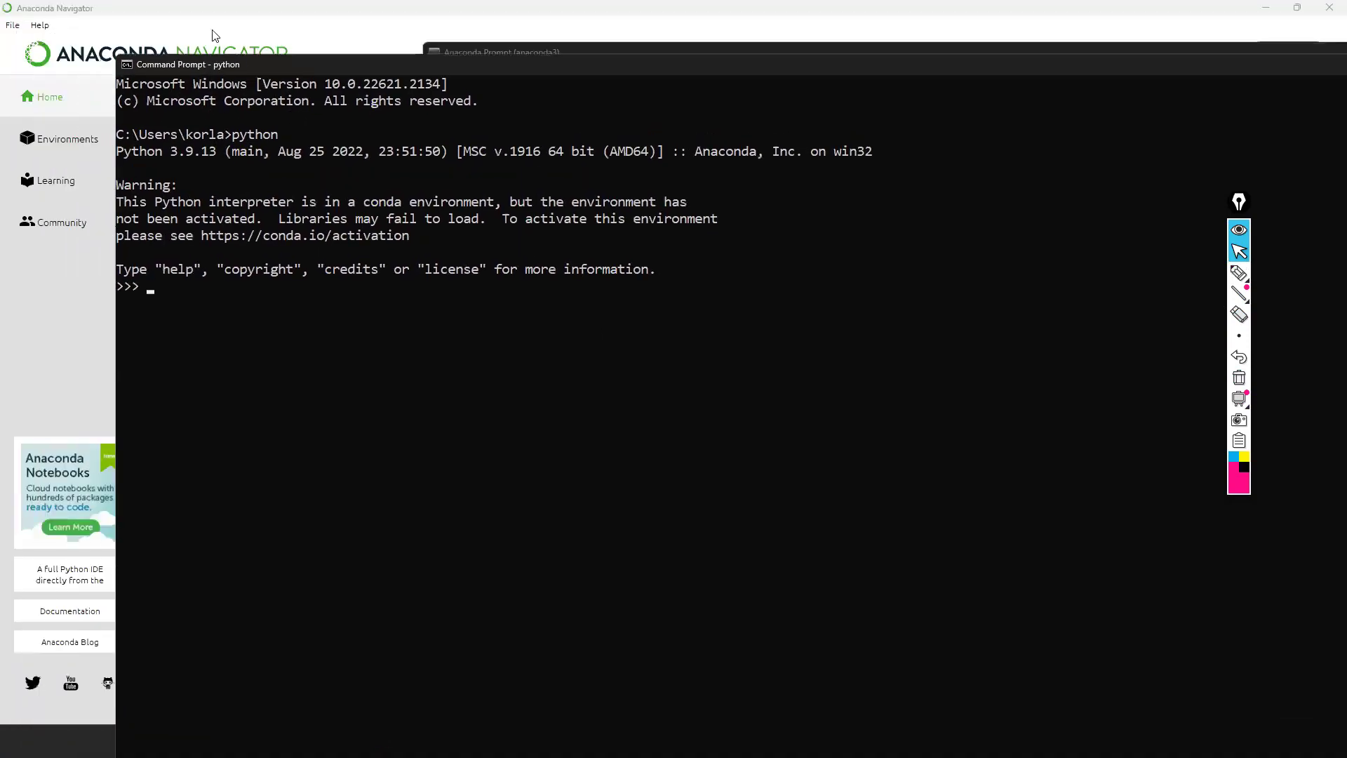
pyautogui.press('super+Up')
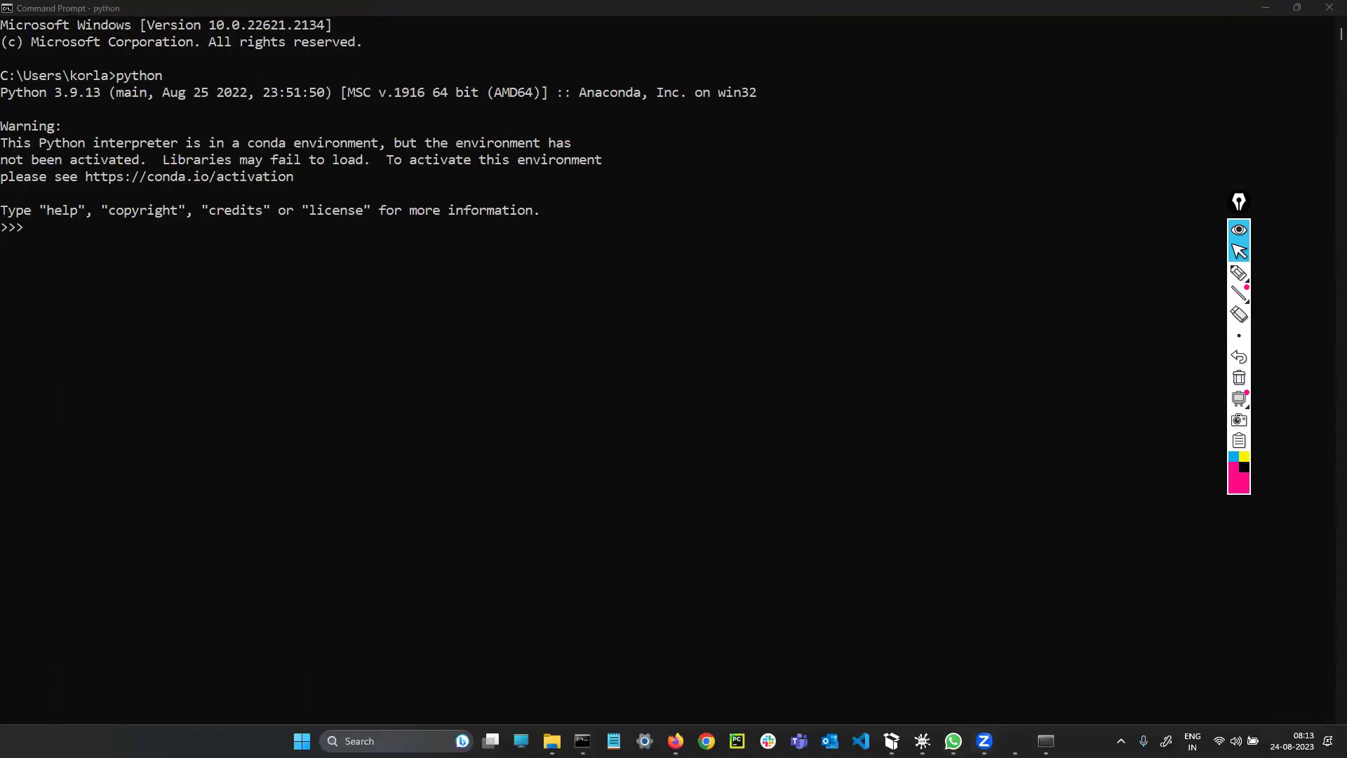
# Step: Switch to the Anaconda Prompt window, maximize it, and write the command python at the (base) prompt without running it
pyautogui.hotkey('alt', 'Tab')
pyautogui.moveTo(484, 49); pyautogui.dragTo(182, 23)
pyautogui.doubleClick(368, 27)
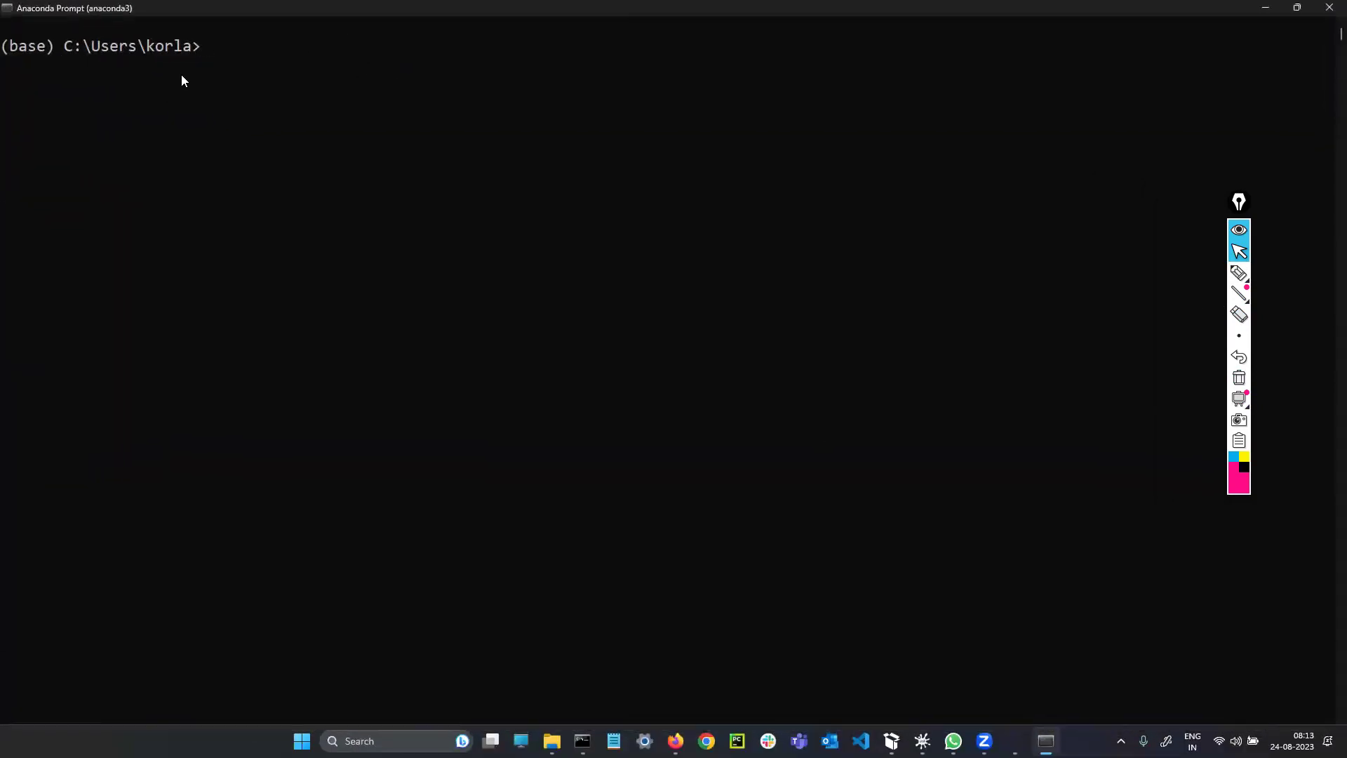
pyautogui.write('ython')
# Step: Highlight the unexecuted python command on the Anaconda Prompt line to point it out
pyautogui.moveTo(191, 45); pyautogui.dragTo(331, 47)
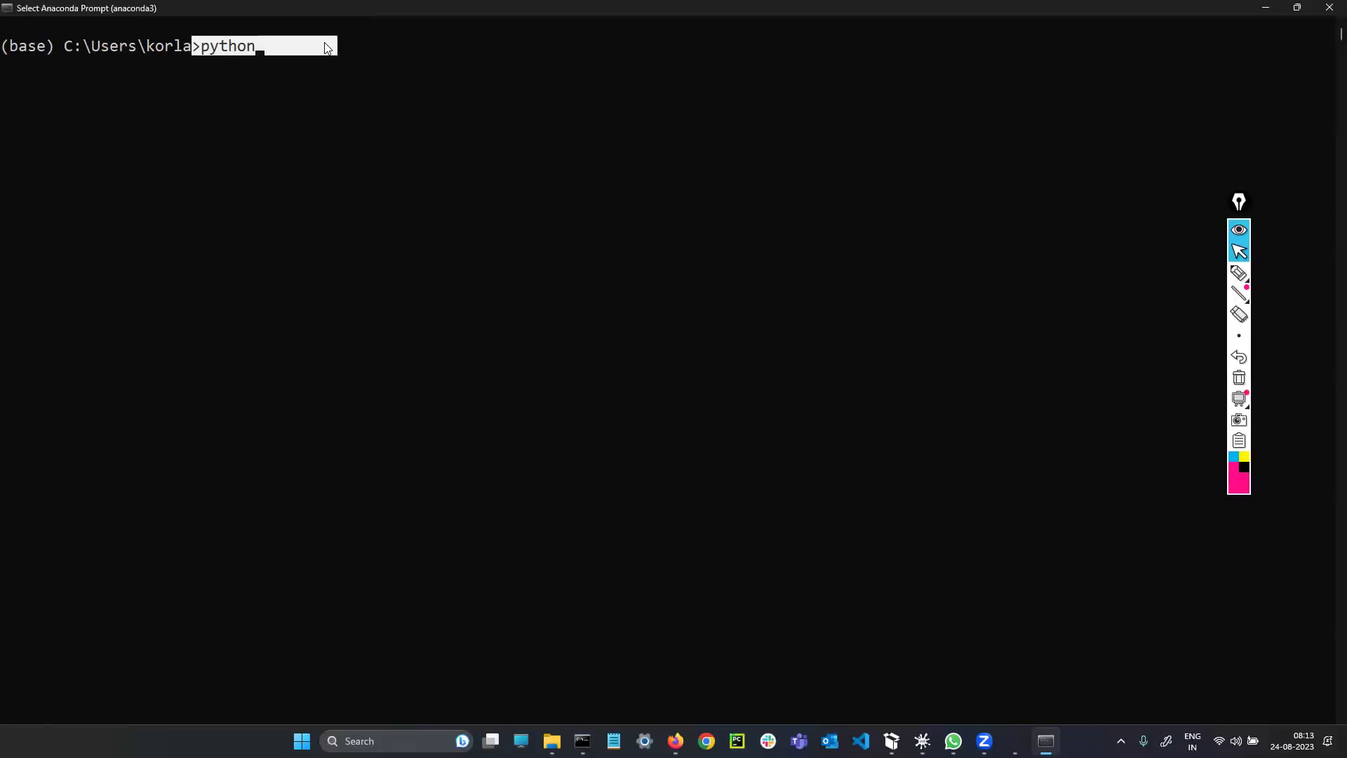
pyautogui.click(325, 47)
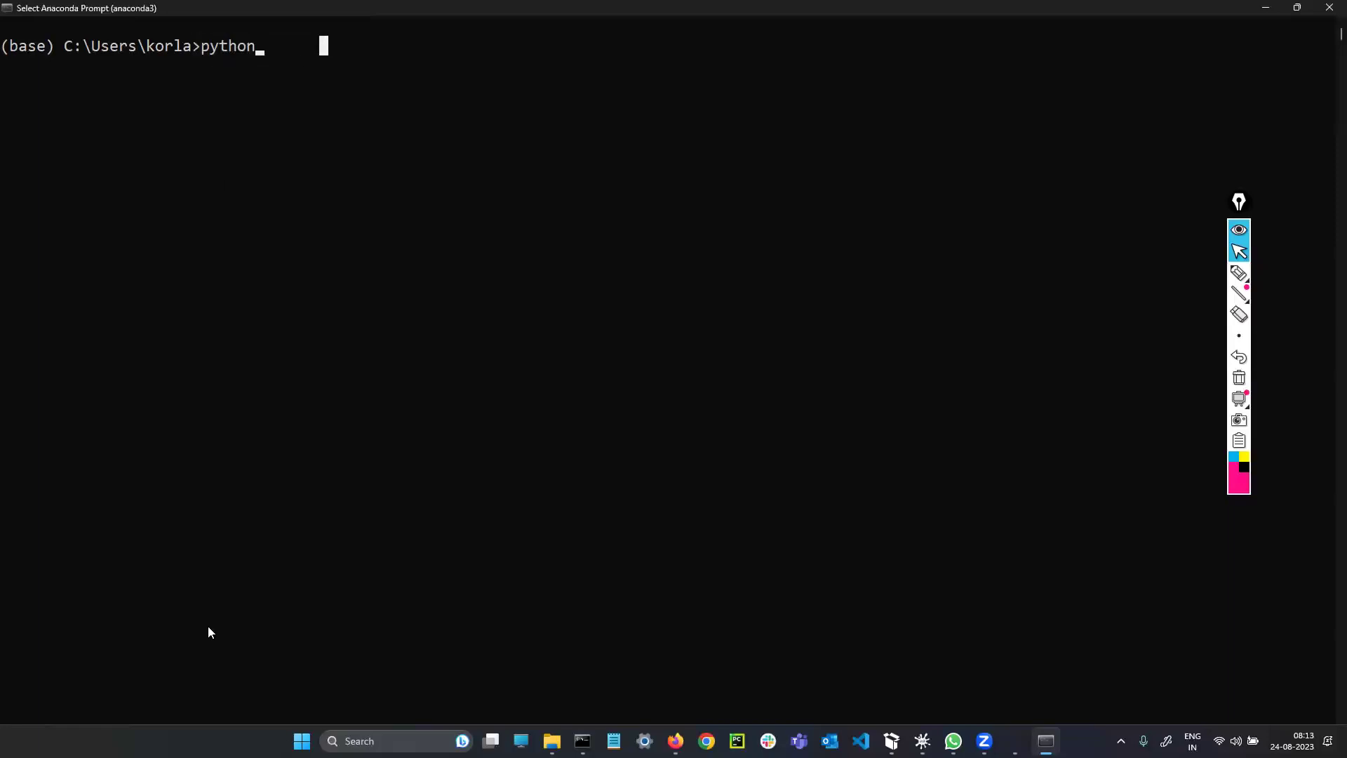
pyautogui.moveTo(192, 45); pyautogui.dragTo(309, 49)
pyautogui.click(307, 48)
pyautogui.moveTo(258, 54); pyautogui.dragTo(284, 58)
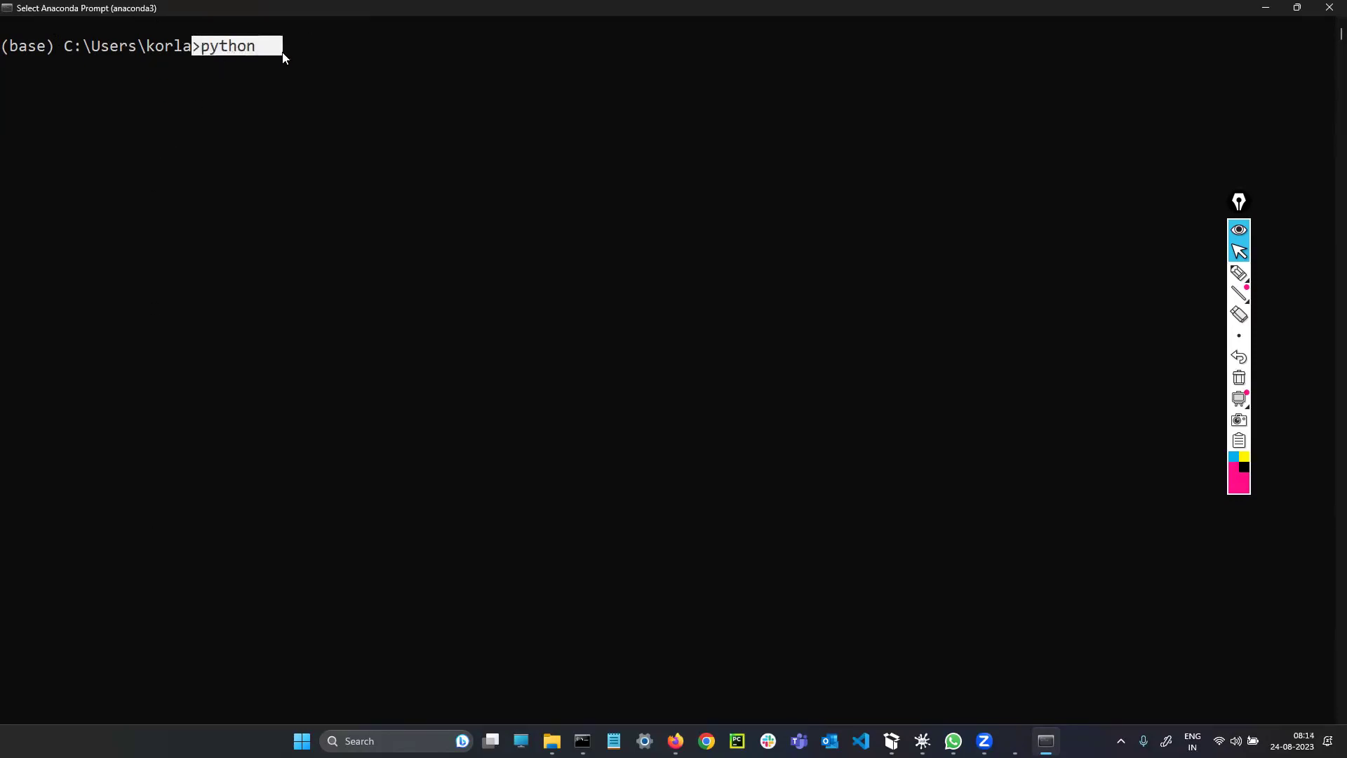
pyautogui.click(281, 57)
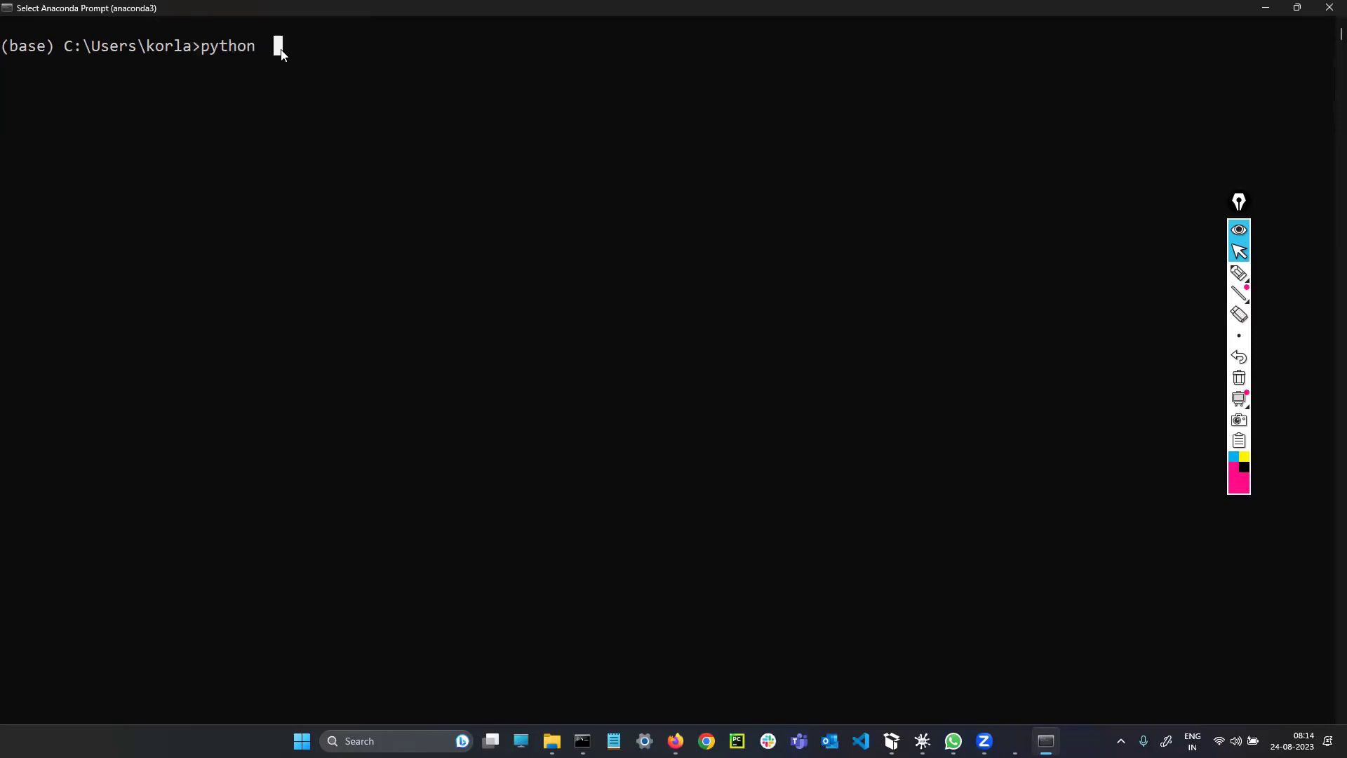
# Step: Draw a pen sketch of a stick figure with the handwritten word python below it, under the prompt line
pyautogui.click(1240, 273)
pyautogui.moveTo(265, 314); pyautogui.dragTo(250, 338)
pyautogui.moveTo(262, 327)
pyautogui.mouseDown()
pyautogui.moveTo(278, 344)
pyautogui.moveTo(275, 319)
pyautogui.mouseUp()
pyautogui.moveTo(281, 367)
pyautogui.mouseDown()
pyautogui.moveTo(278, 384)
pyautogui.moveTo(371, 344)
pyautogui.mouseUp()
# Step: Draw a curve from the stick figure to a new box and label the box as the Anaconda Prompt
pyautogui.moveTo(261, 270)
pyautogui.mouseDown()
pyautogui.moveTo(394, 229)
pyautogui.moveTo(465, 258)
pyautogui.moveTo(501, 313)
pyautogui.mouseUp()
pyautogui.moveTo(473, 251)
pyautogui.mouseDown()
pyautogui.moveTo(525, 313)
pyautogui.moveTo(506, 308)
pyautogui.mouseUp()
pyautogui.moveTo(494, 241); pyautogui.dragTo(499, 255)
pyautogui.moveTo(495, 240)
pyautogui.mouseDown()
pyautogui.moveTo(517, 255)
pyautogui.moveTo(581, 243)
pyautogui.mouseUp()
pyautogui.moveTo(528, 306); pyautogui.dragTo(542, 288)
pyautogui.click(553, 290)
# Step: Draw a curved arrow from the Anaconda Prompt box to a larger box labelled An.S
pyautogui.moveTo(559, 191)
pyautogui.mouseDown()
pyautogui.moveTo(803, 135)
pyautogui.moveTo(788, 141)
pyautogui.mouseUp()
pyautogui.moveTo(836, 179); pyautogui.dragTo(911, 167)
pyautogui.click(897, 162)
pyautogui.click(949, 158)
pyautogui.moveTo(809, 127)
pyautogui.mouseDown()
pyautogui.moveTo(840, 240)
pyautogui.moveTo(939, 225)
pyautogui.moveTo(840, 237)
pyautogui.mouseUp()
pyautogui.click(985, 206)
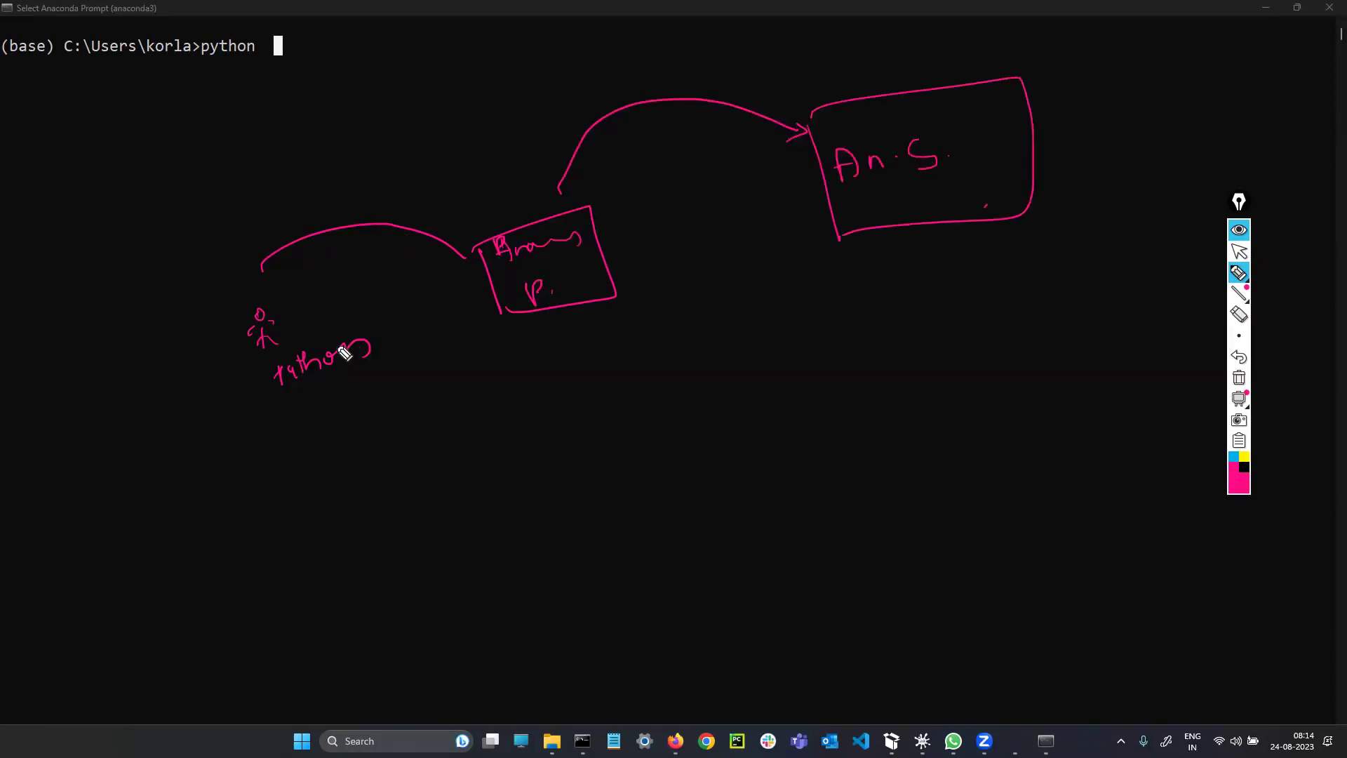
# Step: Circle the handwritten python, extend arrows from it through both boxes, and add marks under An.S. and the typed python command
pyautogui.moveTo(253, 400)
pyautogui.mouseDown()
pyautogui.moveTo(313, 333)
pyautogui.moveTo(445, 246)
pyautogui.moveTo(496, 265)
pyautogui.mouseUp()
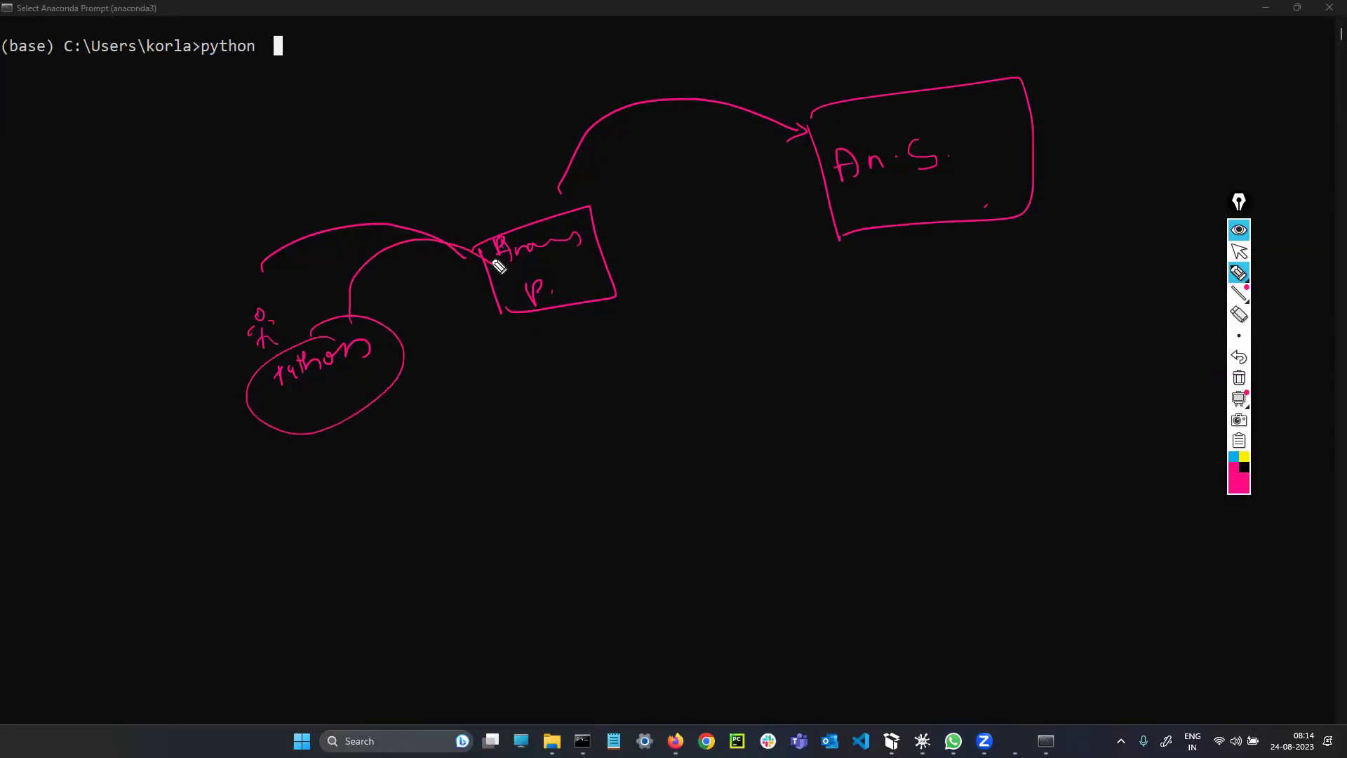
pyautogui.moveTo(588, 263)
pyautogui.mouseDown()
pyautogui.moveTo(625, 151)
pyautogui.moveTo(734, 133)
pyautogui.moveTo(816, 184)
pyautogui.mouseUp()
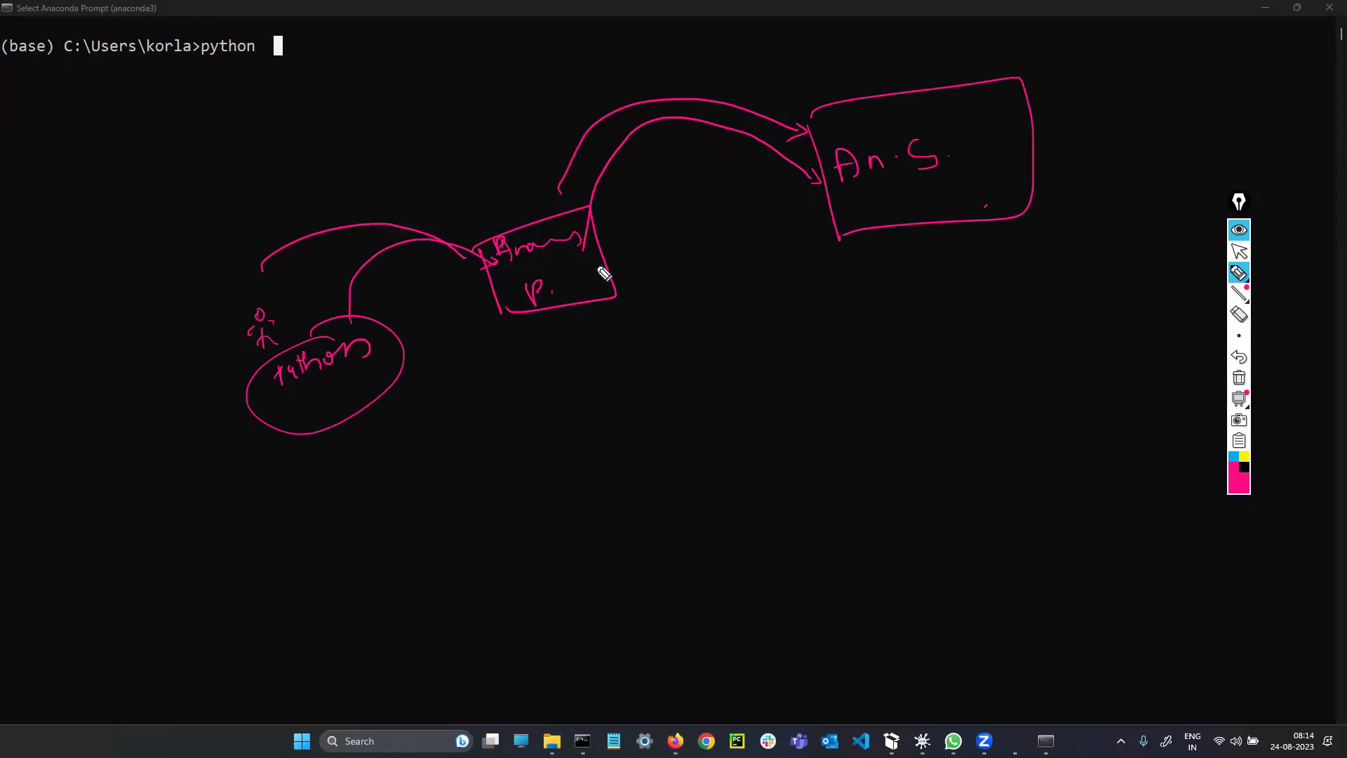
pyautogui.moveTo(881, 180)
pyautogui.mouseDown()
pyautogui.moveTo(896, 187)
pyautogui.moveTo(885, 211)
pyautogui.mouseUp()
pyautogui.moveTo(199, 71); pyautogui.dragTo(220, 66)
pyautogui.moveTo(200, 76); pyautogui.dragTo(221, 72)
pyautogui.moveTo(890, 211)
pyautogui.mouseDown()
pyautogui.moveTo(904, 211)
pyautogui.moveTo(883, 229)
pyautogui.mouseUp()
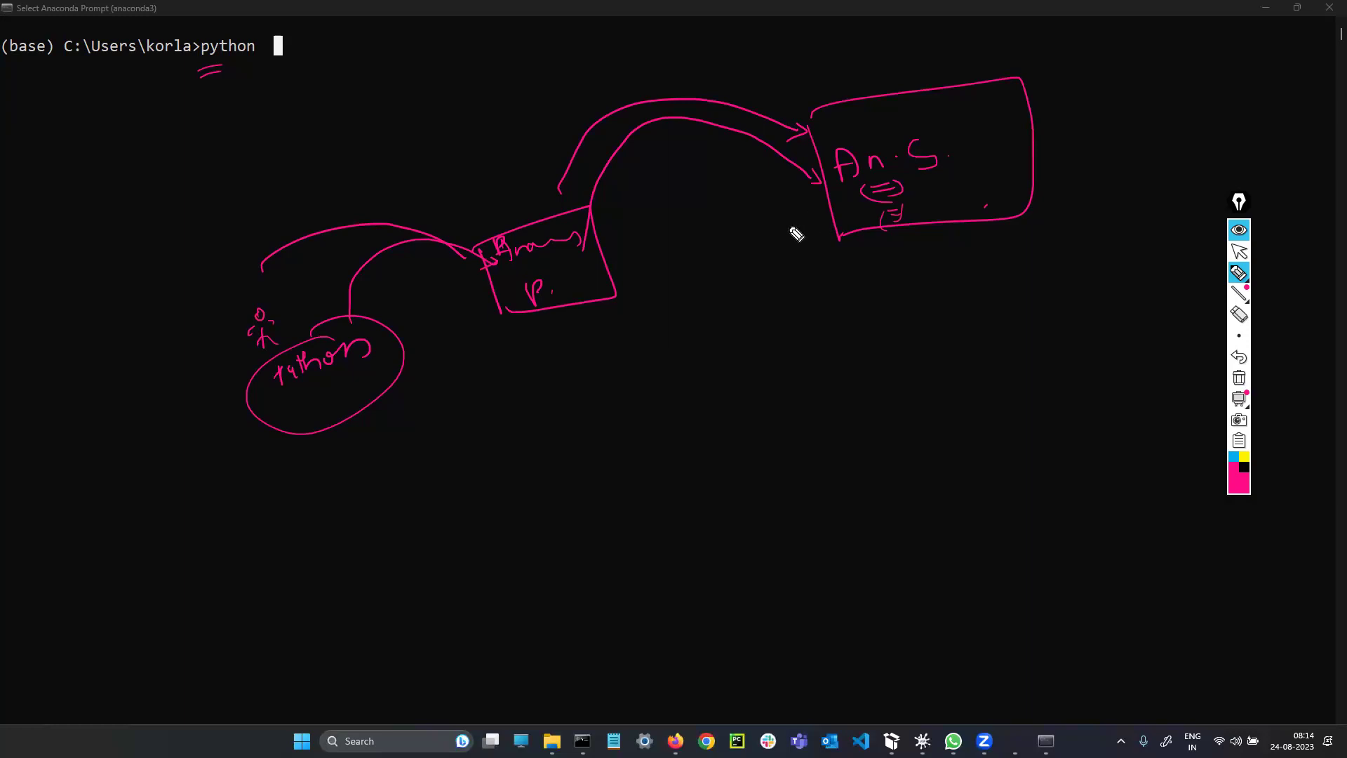
pyautogui.click(1239, 251)
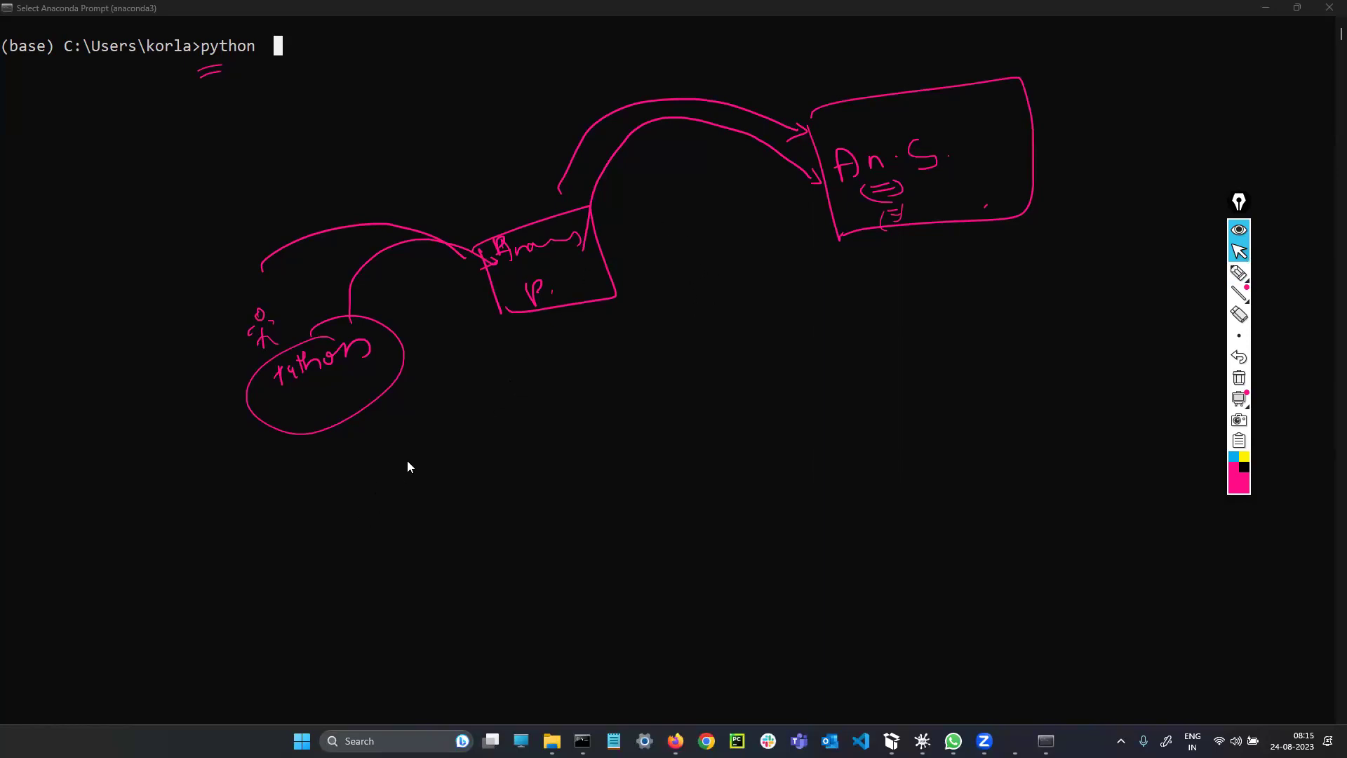
pyautogui.click(369, 557)
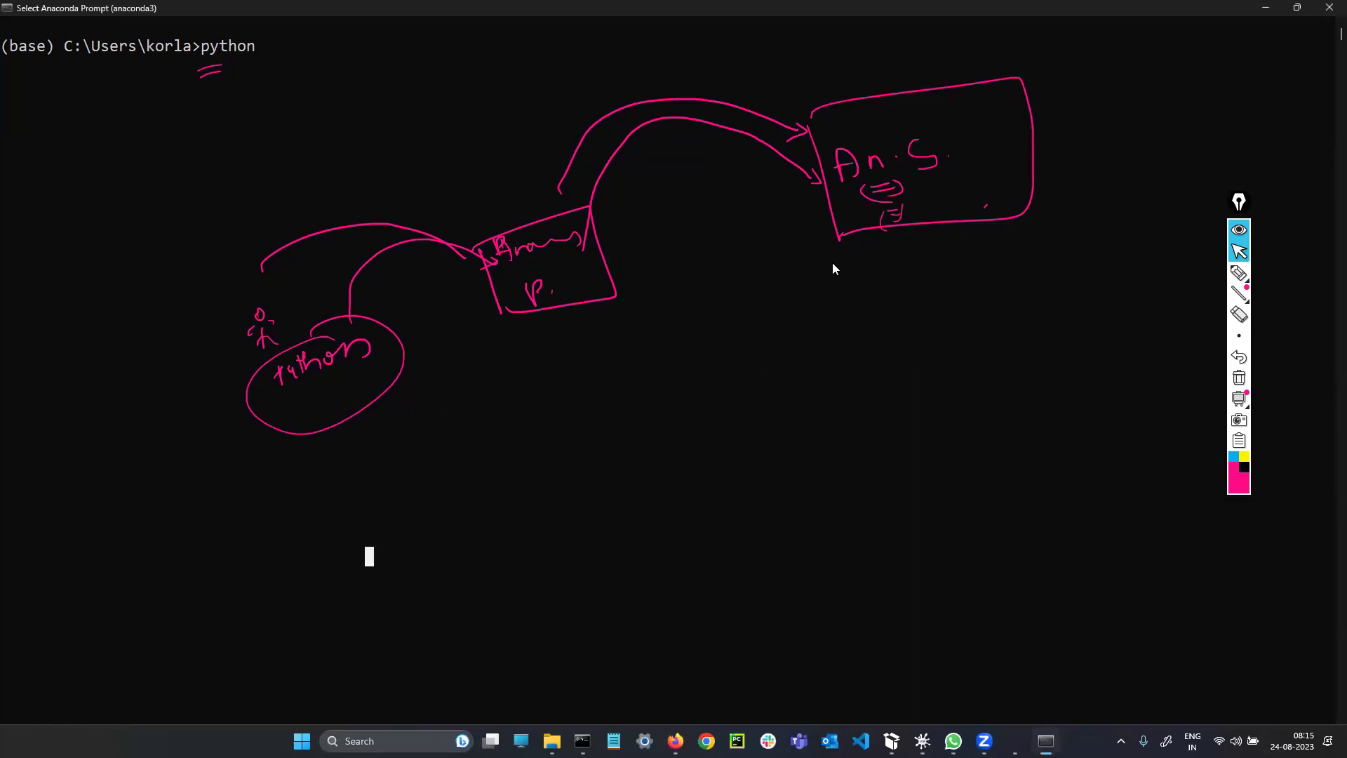
# Step: Circle the stick figure, the Anaconda Prompt label and An.S. with the pen, and add "+ py" inside the An.S. box
pyautogui.click(1239, 273)
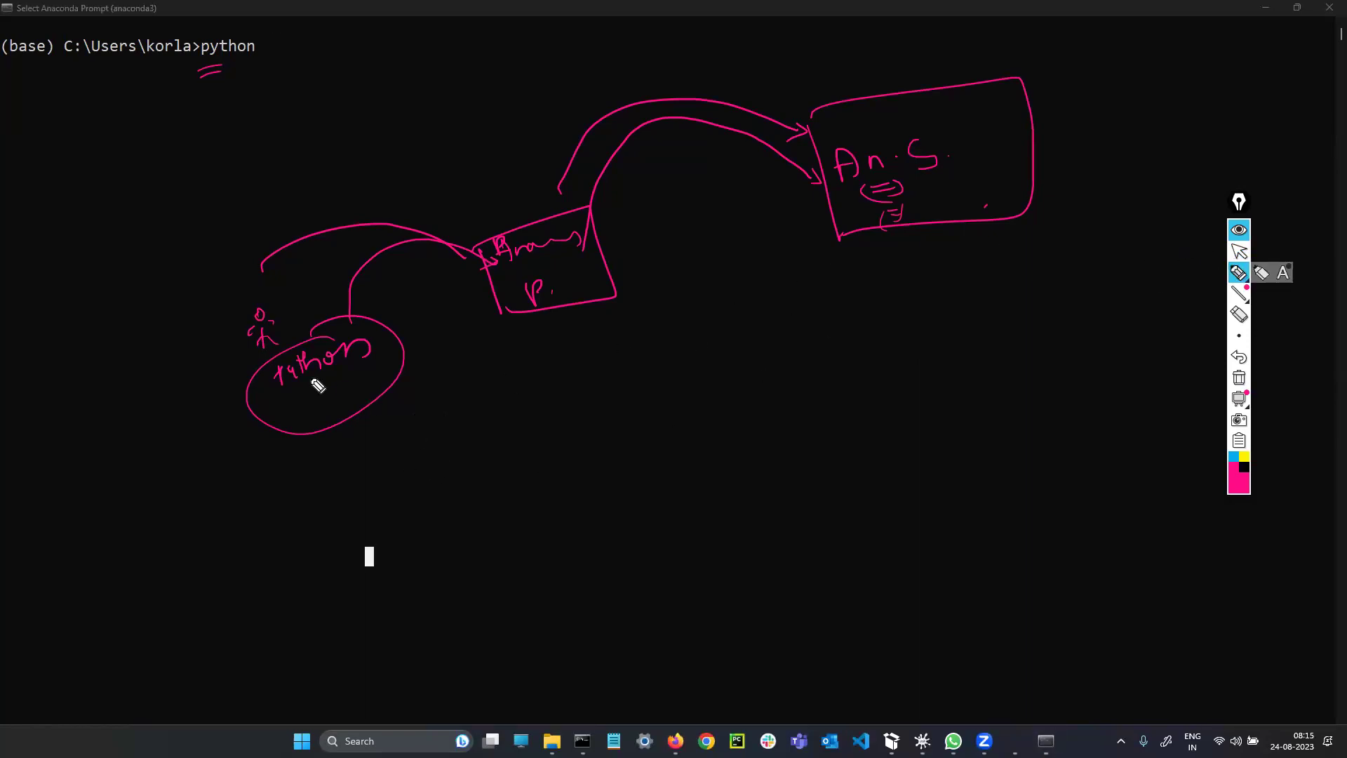
pyautogui.moveTo(271, 292); pyautogui.dragTo(280, 304)
pyautogui.moveTo(514, 239); pyautogui.dragTo(550, 320)
pyautogui.moveTo(875, 120); pyautogui.dragTo(853, 114)
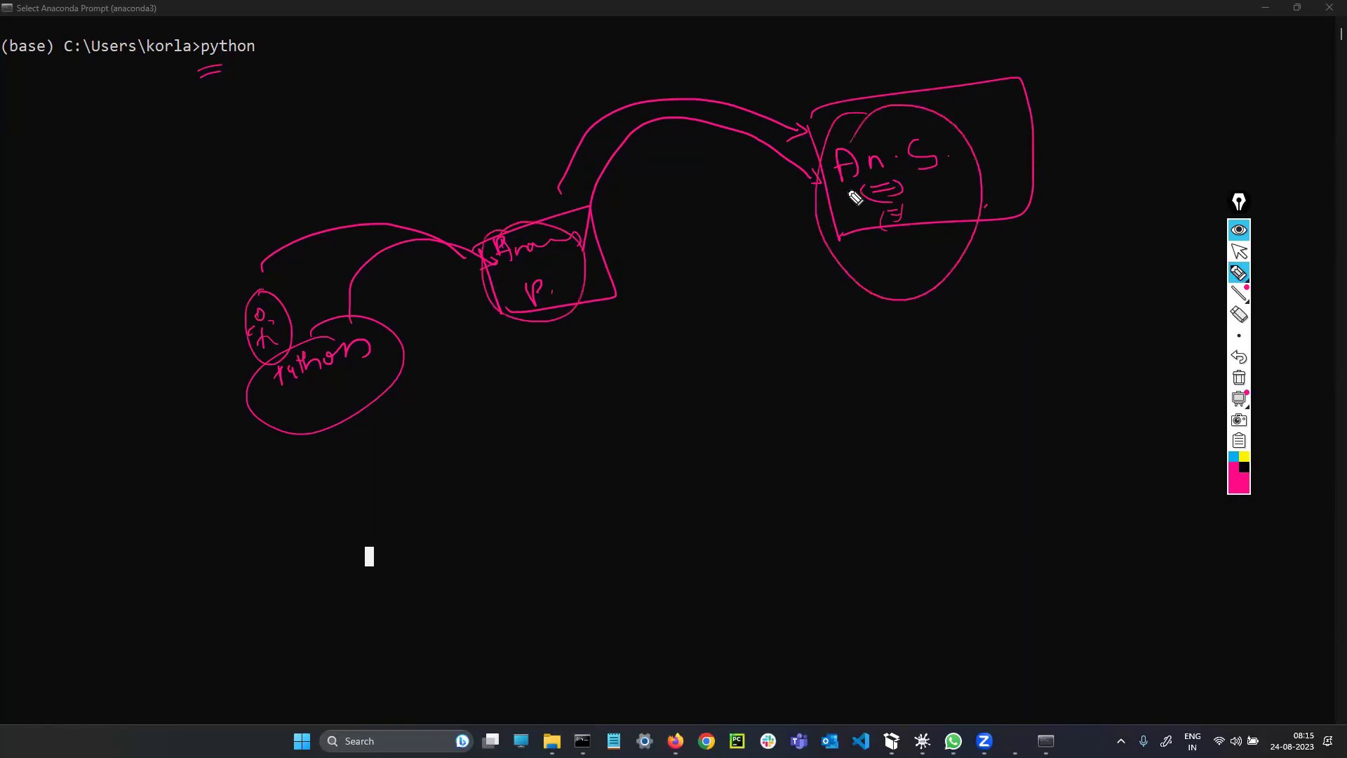
pyautogui.moveTo(718, 207); pyautogui.dragTo(732, 205)
pyautogui.moveTo(922, 181)
pyautogui.mouseDown()
pyautogui.moveTo(971, 178)
pyautogui.moveTo(1003, 200)
pyautogui.mouseUp()
# Step: Sketch a second diagram below the first with a stick figure, a box labelled CMD, and the underlined word OS
pyautogui.moveTo(427, 588); pyautogui.dragTo(445, 613)
pyautogui.moveTo(668, 506); pyautogui.dragTo(712, 500)
pyautogui.moveTo(619, 493); pyautogui.dragTo(627, 551)
pyautogui.moveTo(623, 485)
pyautogui.mouseDown()
pyautogui.moveTo(758, 491)
pyautogui.moveTo(627, 553)
pyautogui.mouseUp()
pyautogui.moveTo(999, 407); pyautogui.dragTo(991, 430)
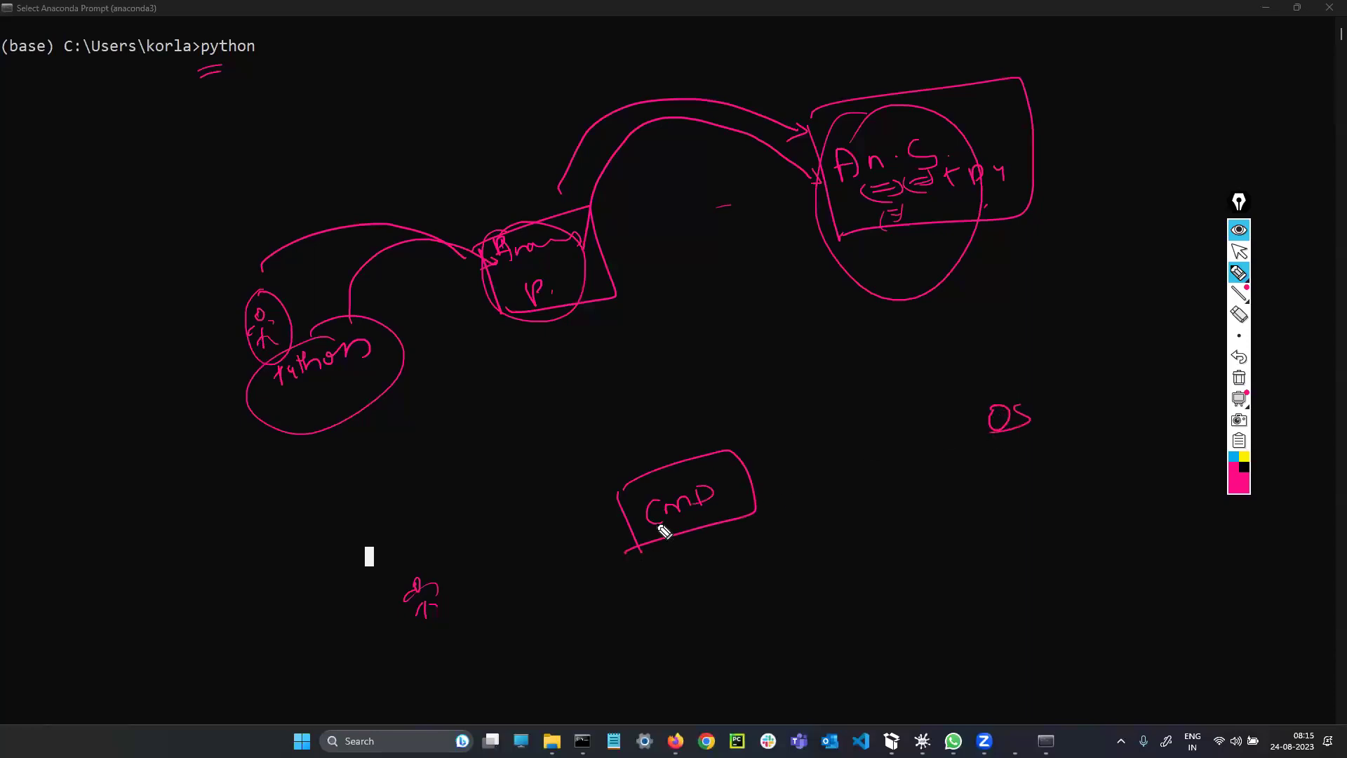
# Step: Write python beneath the second stick figure, draw curves through CMD to OS, and draw a return arrow from OS to python
pyautogui.moveTo(442, 647); pyautogui.dragTo(452, 672)
pyautogui.moveTo(462, 637); pyautogui.dragTo(512, 625)
pyautogui.moveTo(413, 540)
pyautogui.mouseDown()
pyautogui.moveTo(448, 472)
pyautogui.moveTo(621, 459)
pyautogui.moveTo(932, 389)
pyautogui.mouseUp()
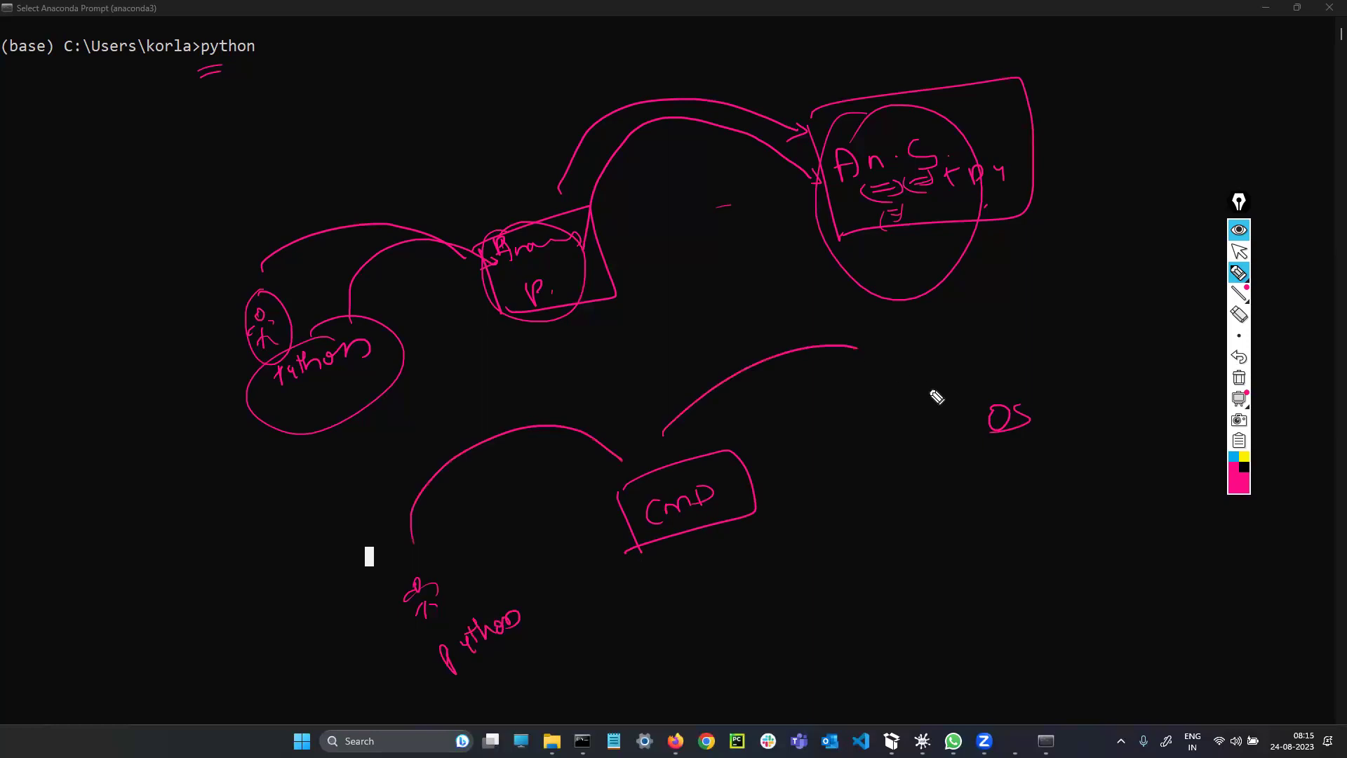
pyautogui.moveTo(704, 541); pyautogui.dragTo(718, 559)
pyautogui.click(737, 562)
pyautogui.moveTo(993, 440)
pyautogui.mouseDown()
pyautogui.moveTo(758, 551)
pyautogui.moveTo(574, 608)
pyautogui.mouseUp()
# Step: Add another mark inside the An.S. box and handwrite "python ver" in both the upper and lower diagrams
pyautogui.moveTo(915, 211); pyautogui.dragTo(927, 204)
pyautogui.click(973, 207)
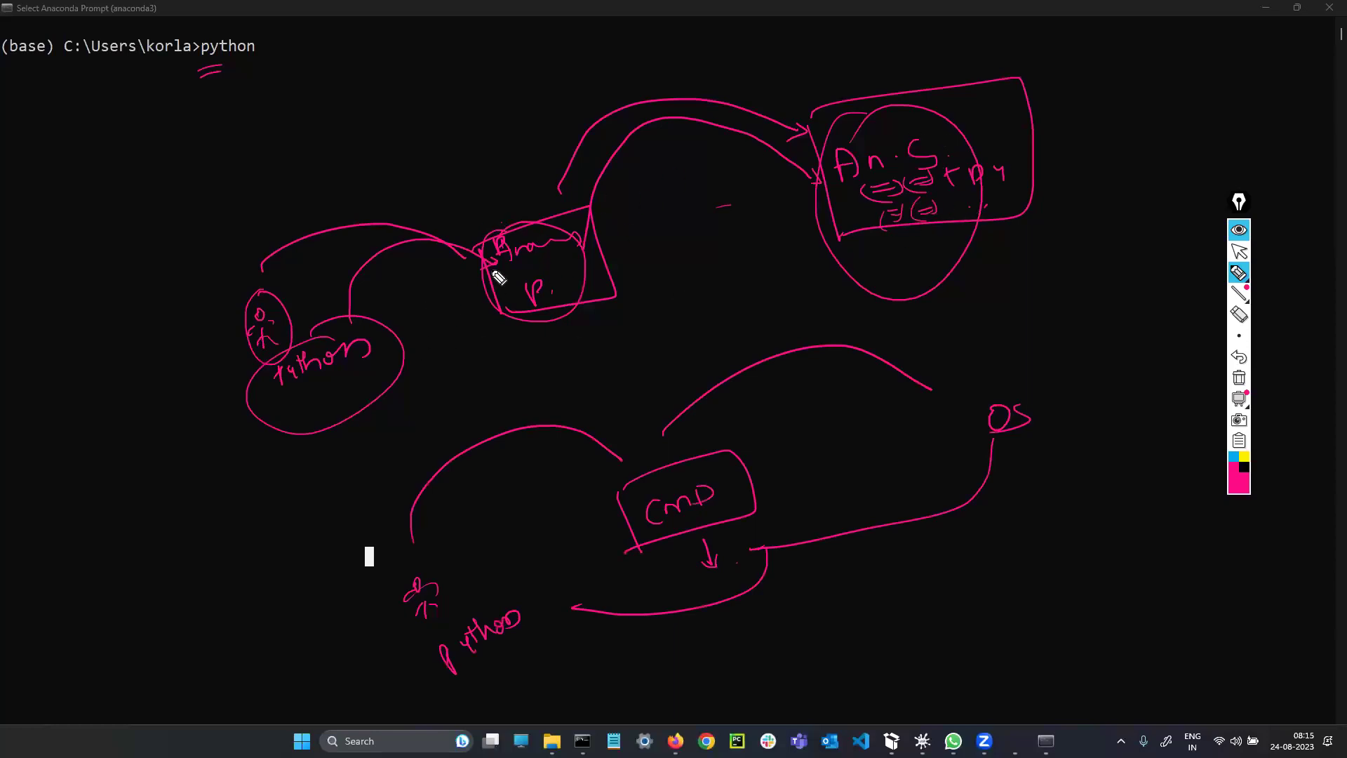
pyautogui.moveTo(670, 221)
pyautogui.mouseDown()
pyautogui.moveTo(695, 242)
pyautogui.moveTo(703, 231)
pyautogui.mouseUp()
pyautogui.moveTo(698, 212)
pyautogui.mouseDown()
pyautogui.moveTo(746, 210)
pyautogui.moveTo(716, 247)
pyautogui.moveTo(758, 233)
pyautogui.mouseUp()
pyautogui.moveTo(804, 457)
pyautogui.mouseDown()
pyautogui.moveTo(897, 439)
pyautogui.moveTo(907, 455)
pyautogui.mouseUp()
pyautogui.moveTo(838, 500); pyautogui.dragTo(903, 511)
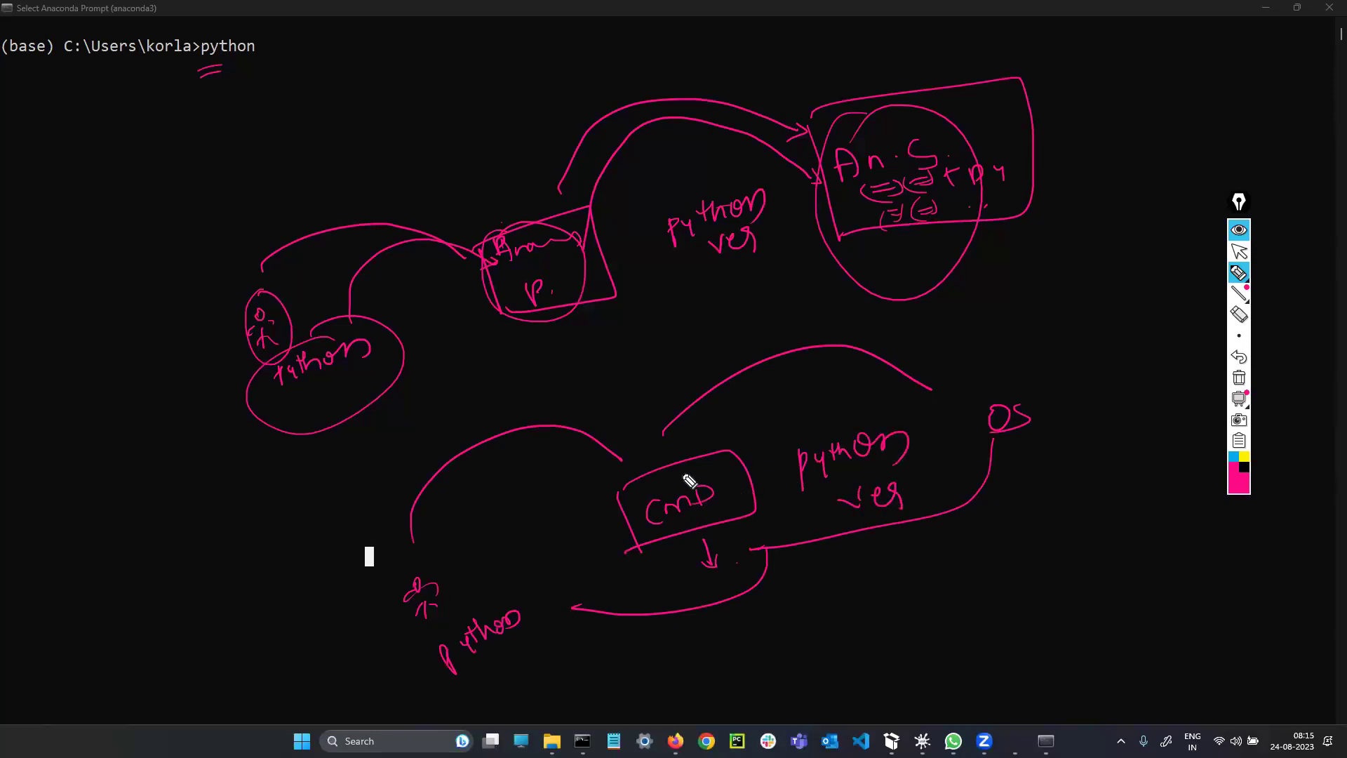
# Step: Circle "python ver" in the lower diagram, draw a downward arrow from it, and write 3.11 under OS
pyautogui.moveTo(888, 410)
pyautogui.mouseDown()
pyautogui.moveTo(849, 559)
pyautogui.moveTo(858, 430)
pyautogui.mouseUp()
pyautogui.moveTo(877, 553); pyautogui.dragTo(891, 588)
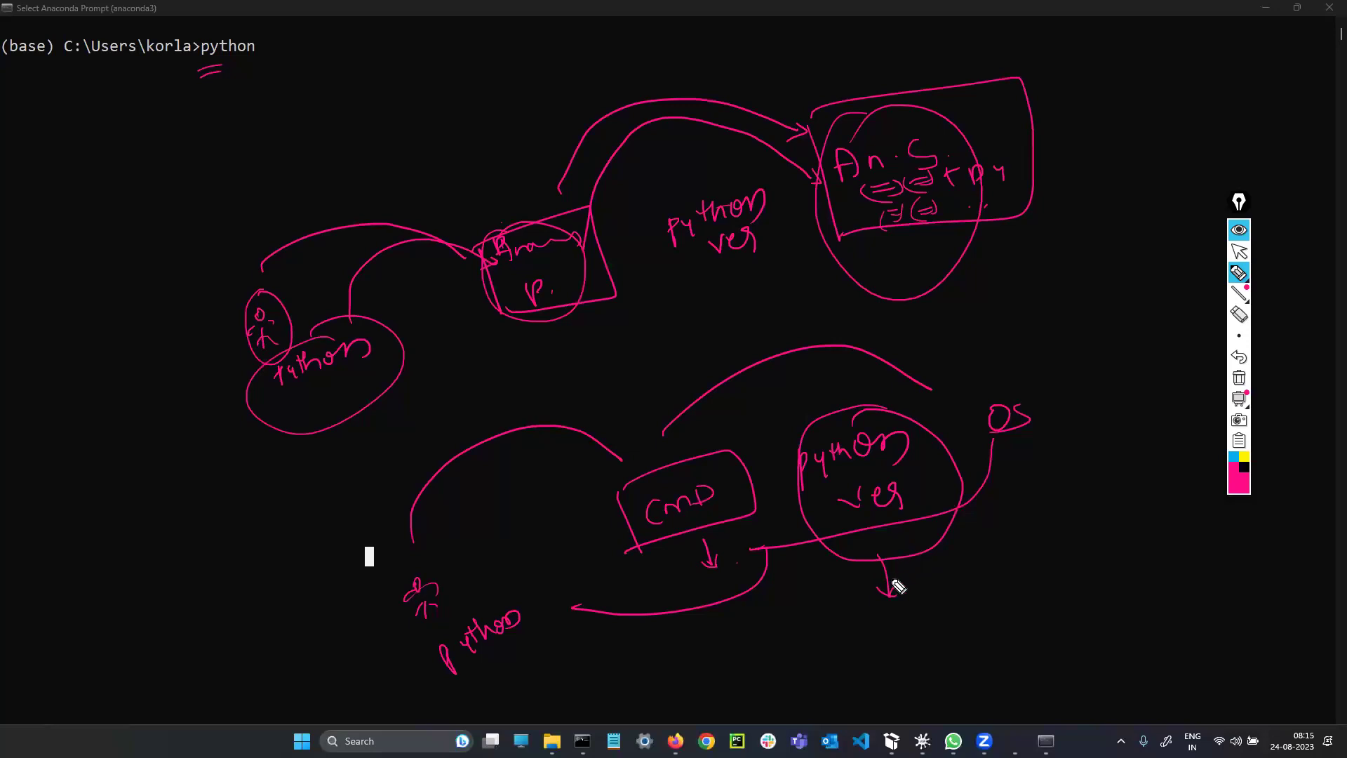
pyautogui.moveTo(1002, 537)
pyautogui.mouseDown()
pyautogui.moveTo(1010, 563)
pyautogui.moveTo(1028, 543)
pyautogui.mouseUp()
pyautogui.moveTo(1046, 534); pyautogui.dragTo(1048, 559)
pyautogui.moveTo(1058, 531); pyautogui.dragTo(1060, 560)
# Step: Draw an arrow into the An.S. box, circle the upper "python ver", and write a circled 3.11 beside it
pyautogui.moveTo(841, 60); pyautogui.dragTo(859, 87)
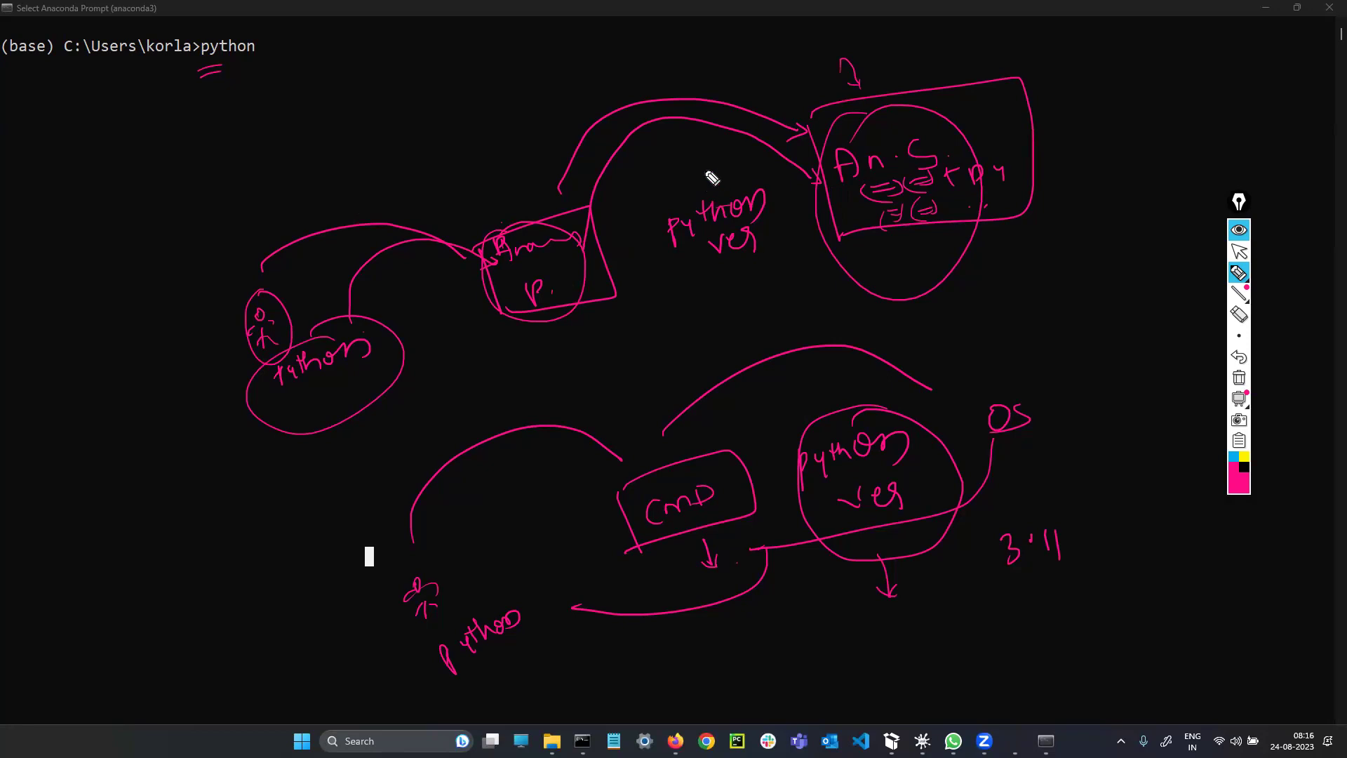
pyautogui.moveTo(739, 171)
pyautogui.mouseDown()
pyautogui.moveTo(725, 301)
pyautogui.moveTo(696, 180)
pyautogui.mouseUp()
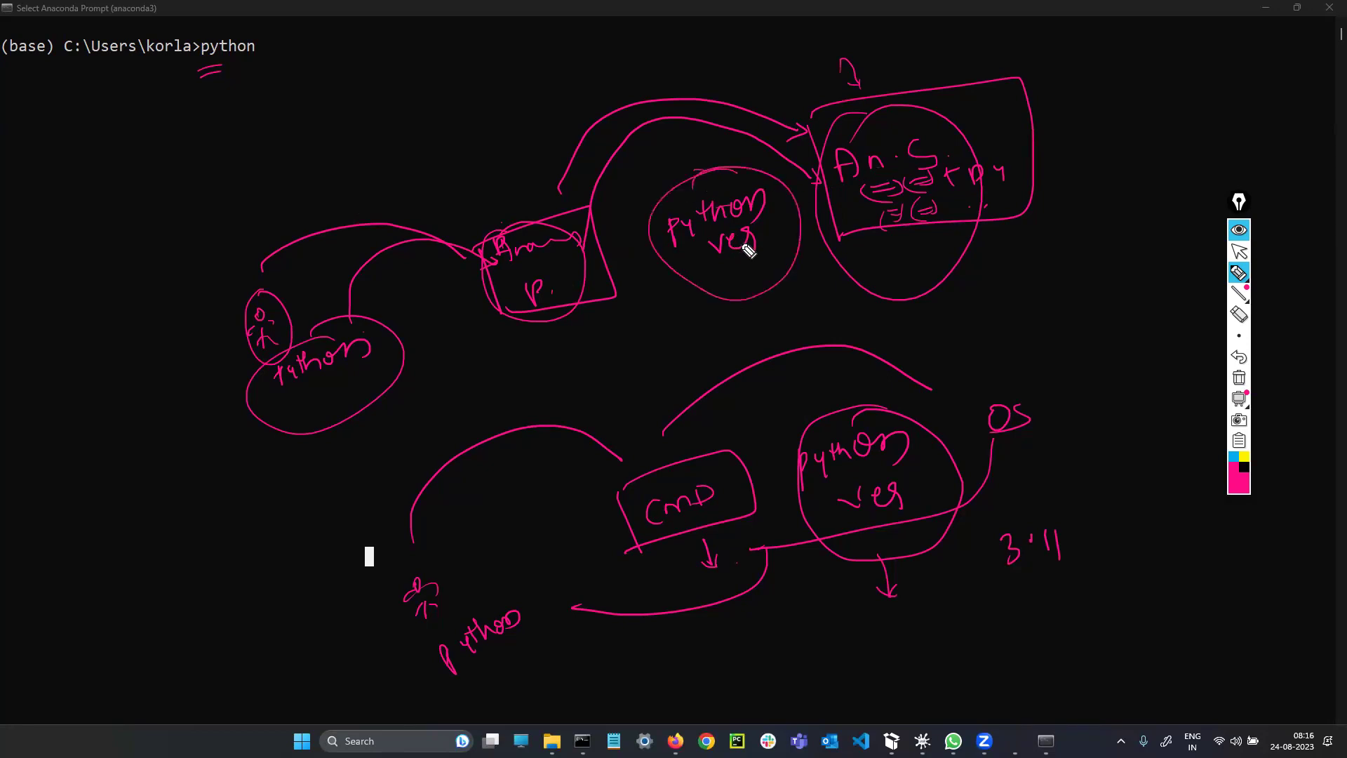
pyautogui.moveTo(799, 273)
pyautogui.mouseDown()
pyautogui.moveTo(800, 284)
pyautogui.moveTo(827, 267)
pyautogui.moveTo(793, 287)
pyautogui.moveTo(753, 284)
pyautogui.mouseUp()
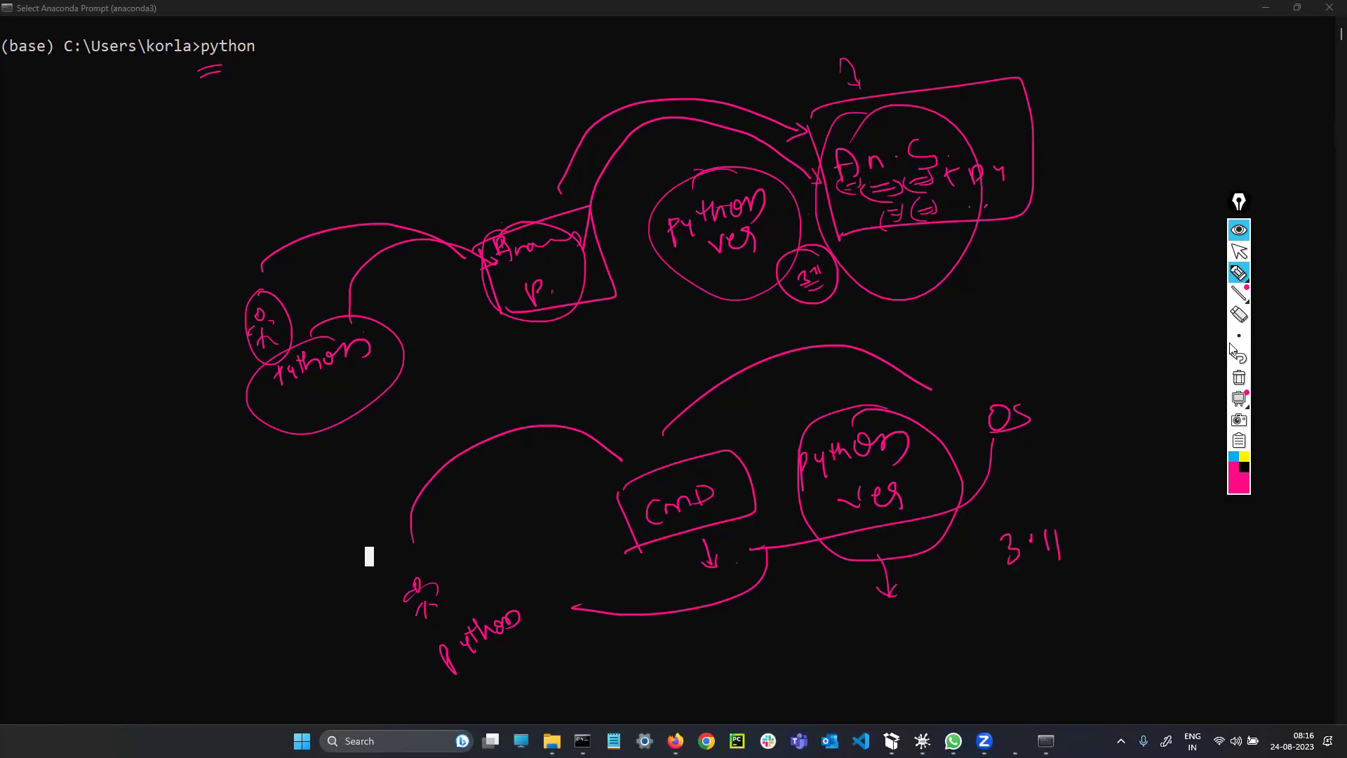
# Step: Clear all pen annotations and run the python command in Anaconda Prompt
pyautogui.click(1239, 377)
pyautogui.click(1239, 252)
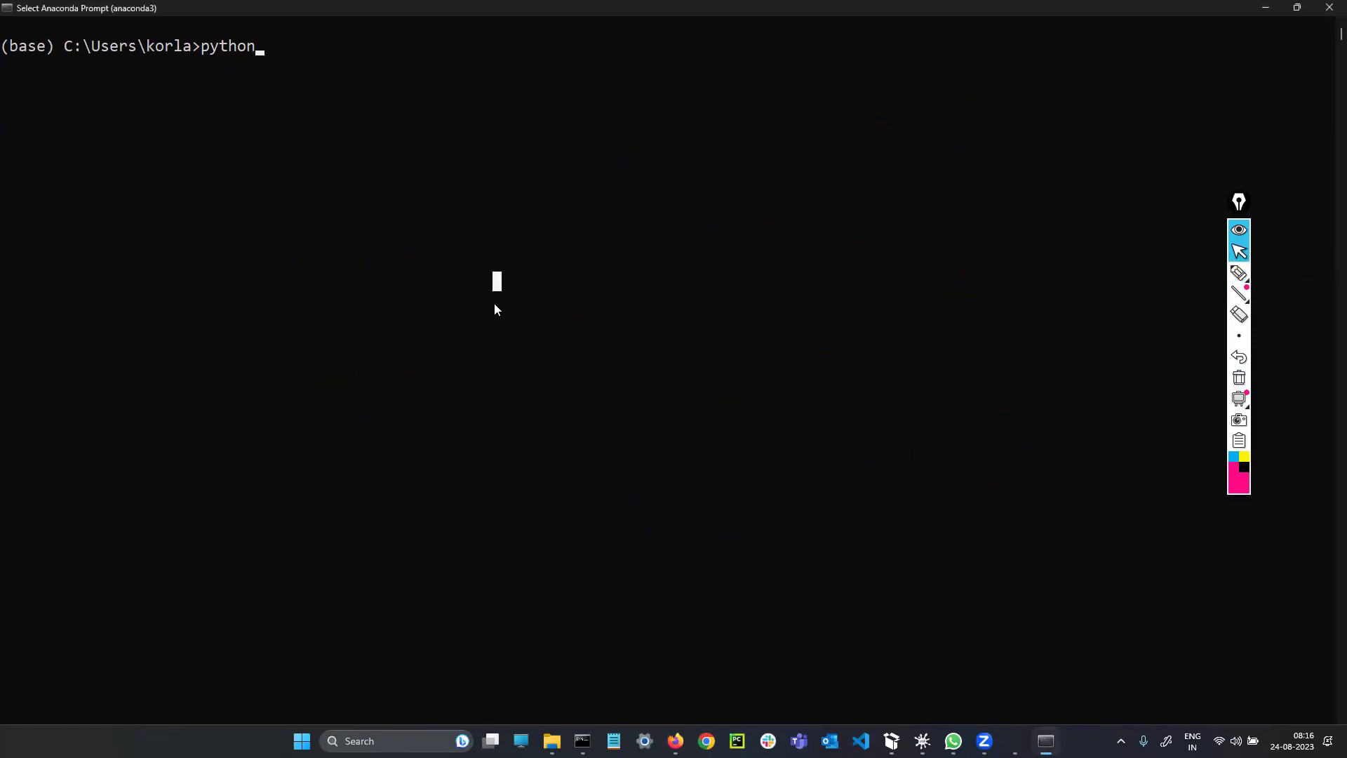
pyautogui.press('Escape')
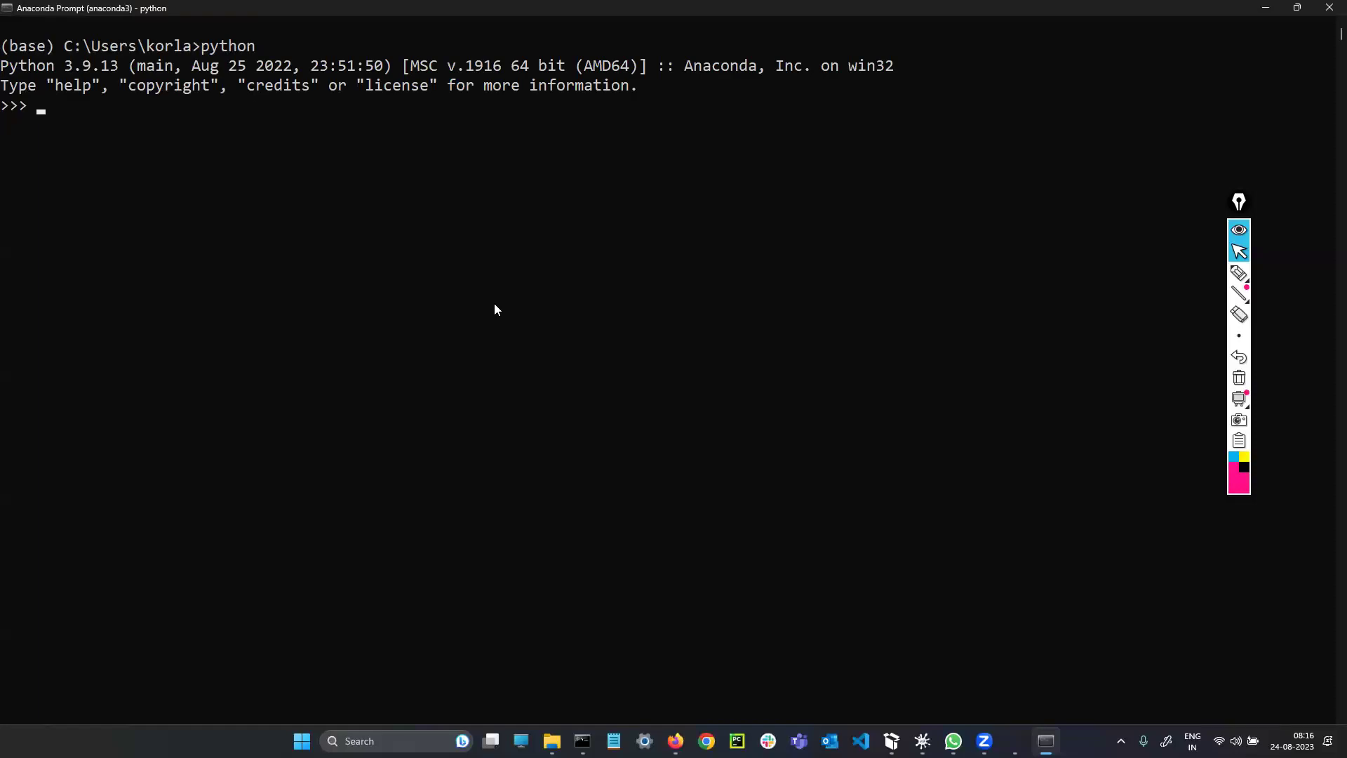
# Step: Switch to the Command Prompt and highlight its Python startup text and conda environment warning for comparison
pyautogui.click(341, 46)
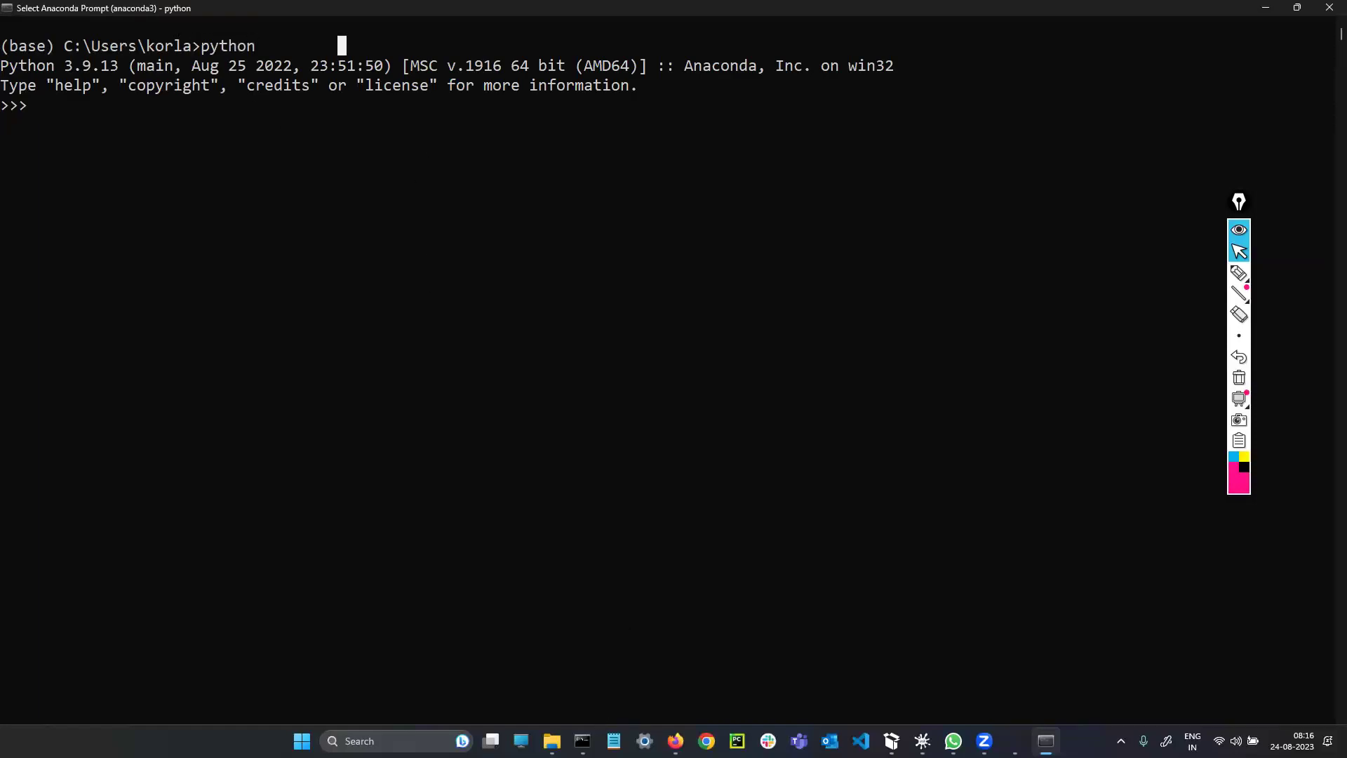
pyautogui.click(582, 741)
pyautogui.moveTo(52, 79); pyautogui.dragTo(157, 101)
pyautogui.click(188, 108)
pyautogui.moveTo(14, 28); pyautogui.dragTo(135, 243)
pyautogui.click(135, 244)
pyautogui.moveTo(87, 104); pyautogui.dragTo(134, 95)
pyautogui.click(181, 143)
# Step: Return to Anaconda Prompt and highlight its Python startup text for comparison with the Command Prompt
pyautogui.click(1047, 741)
pyautogui.moveTo(51, 35); pyautogui.dragTo(370, 132)
pyautogui.click(370, 125)
pyautogui.keyDown('shift'); pyautogui.click(240, 105); pyautogui.keyUp('shift')
pyautogui.click(241, 105)
# Step: Flip between the two prompt windows, restore Anaconda Prompt to a smaller window, and go back to the Anaconda Navigator home page
pyautogui.hotkey('alt', 'Tab')
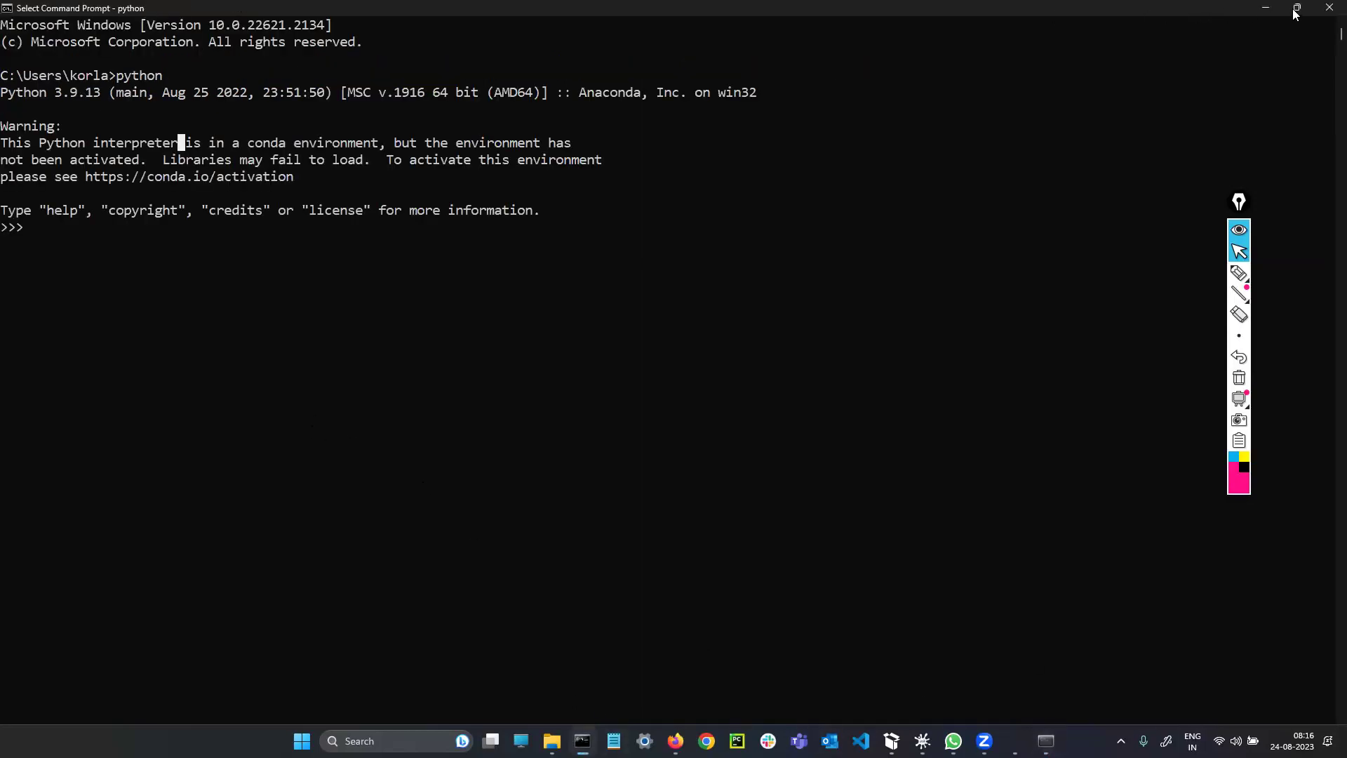
pyautogui.hotkey('alt', 'Tab')
pyautogui.doubleClick(618, 6)
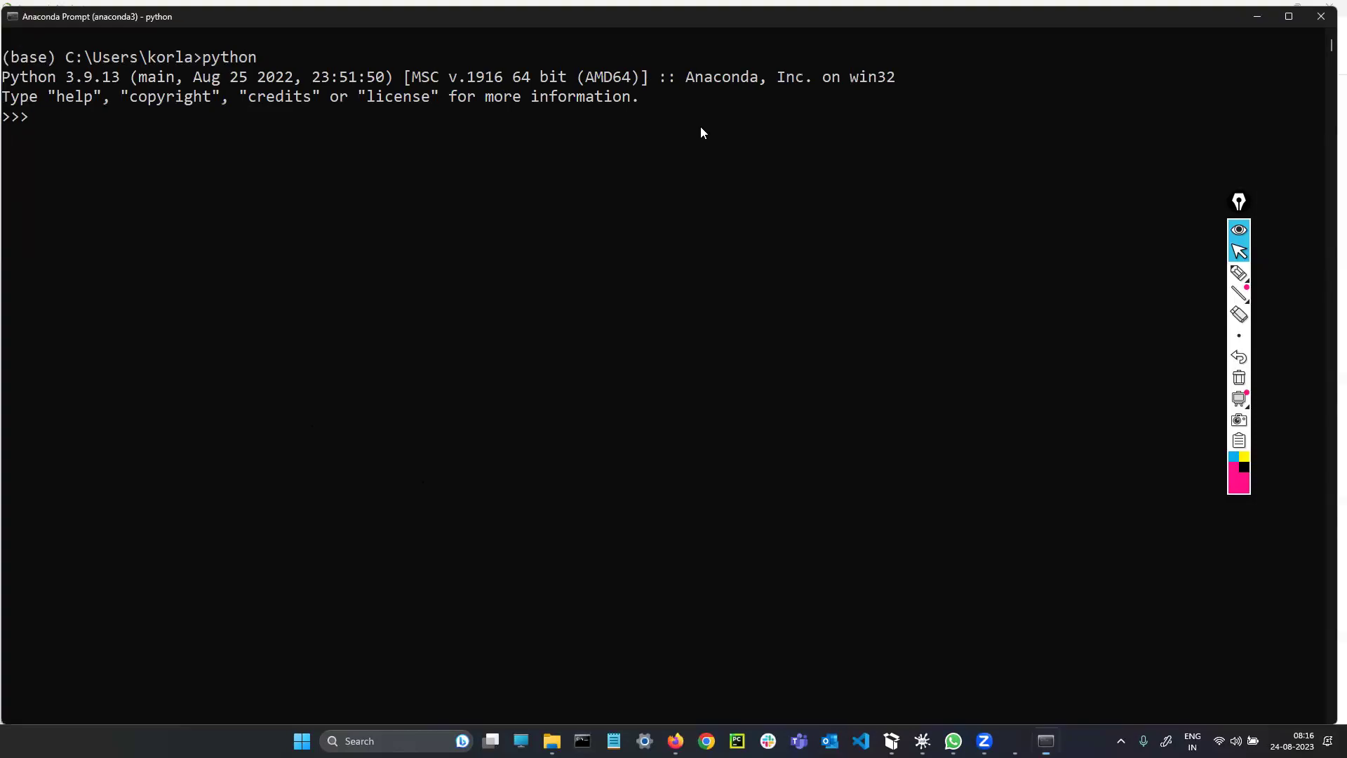
pyautogui.moveTo(744, 104); pyautogui.dragTo(897, 85)
pyautogui.click(1064, 80)
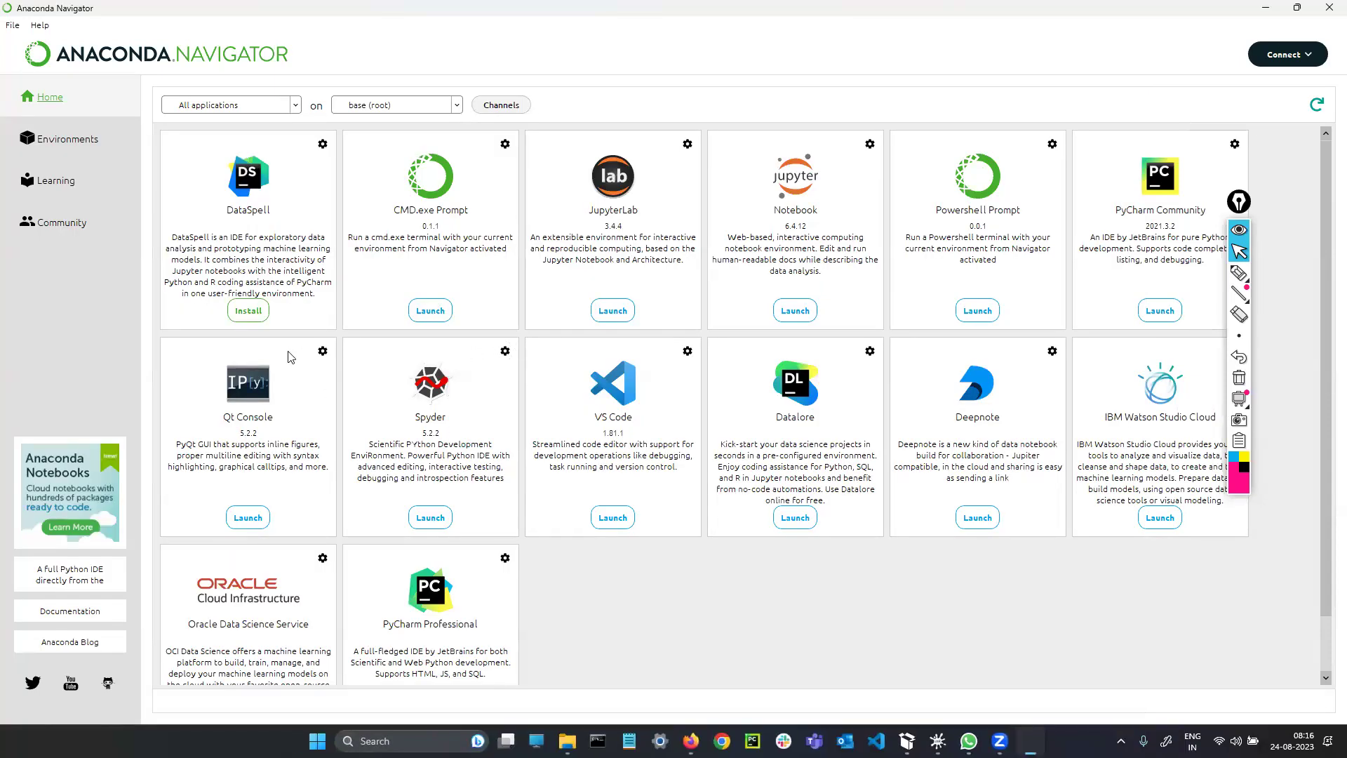
pyautogui.scroll(-1, 281, 371)
pyautogui.scroll(1, 263, 407)
# Step: Switch to the Scrble Ink notes and review the handwritten section on installing Python and choosing an IDE
pyautogui.hotkey('alt', 'Tab')
pyautogui.scroll(15, 472, 427)
pyautogui.scroll(10, 331, 250)
pyautogui.scroll(-14, 281, 214)
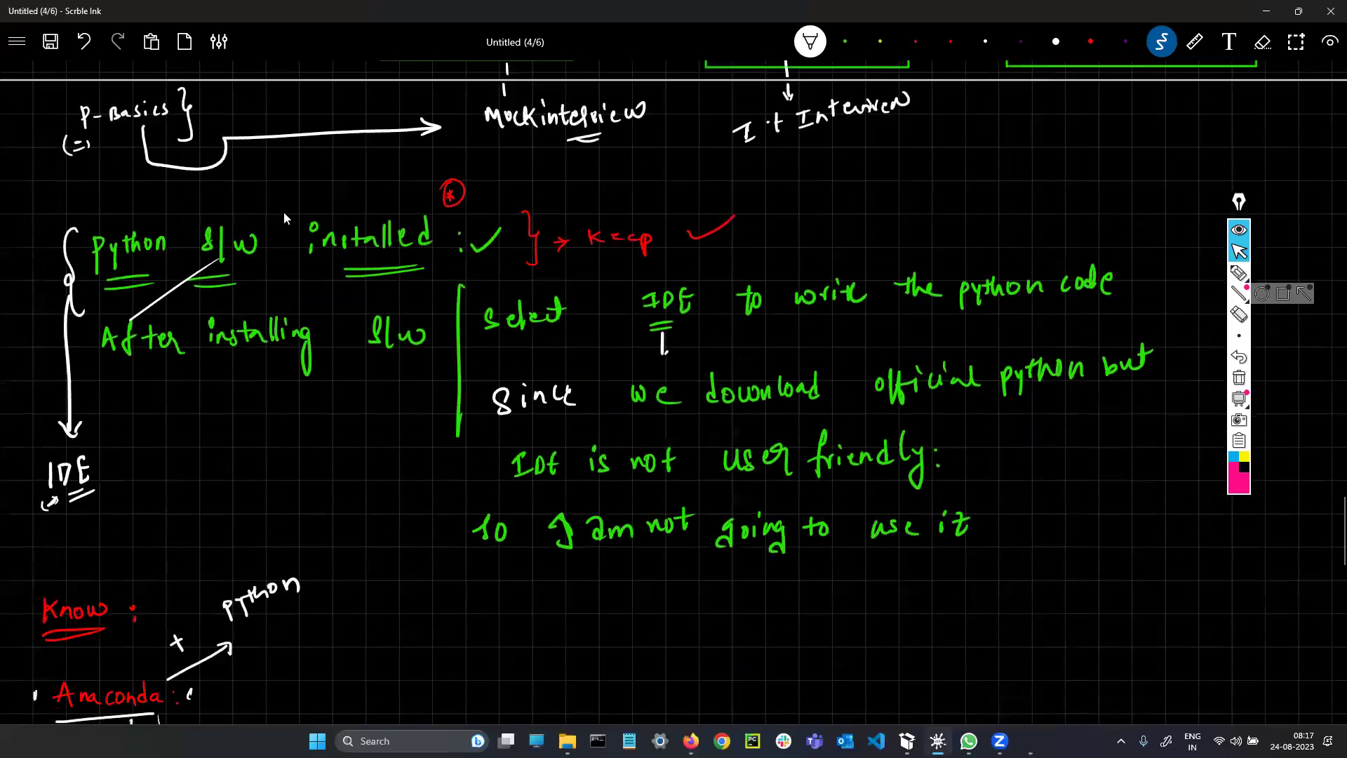
pyautogui.scroll(-2, 284, 218)
pyautogui.scroll(-7, 97, 193)
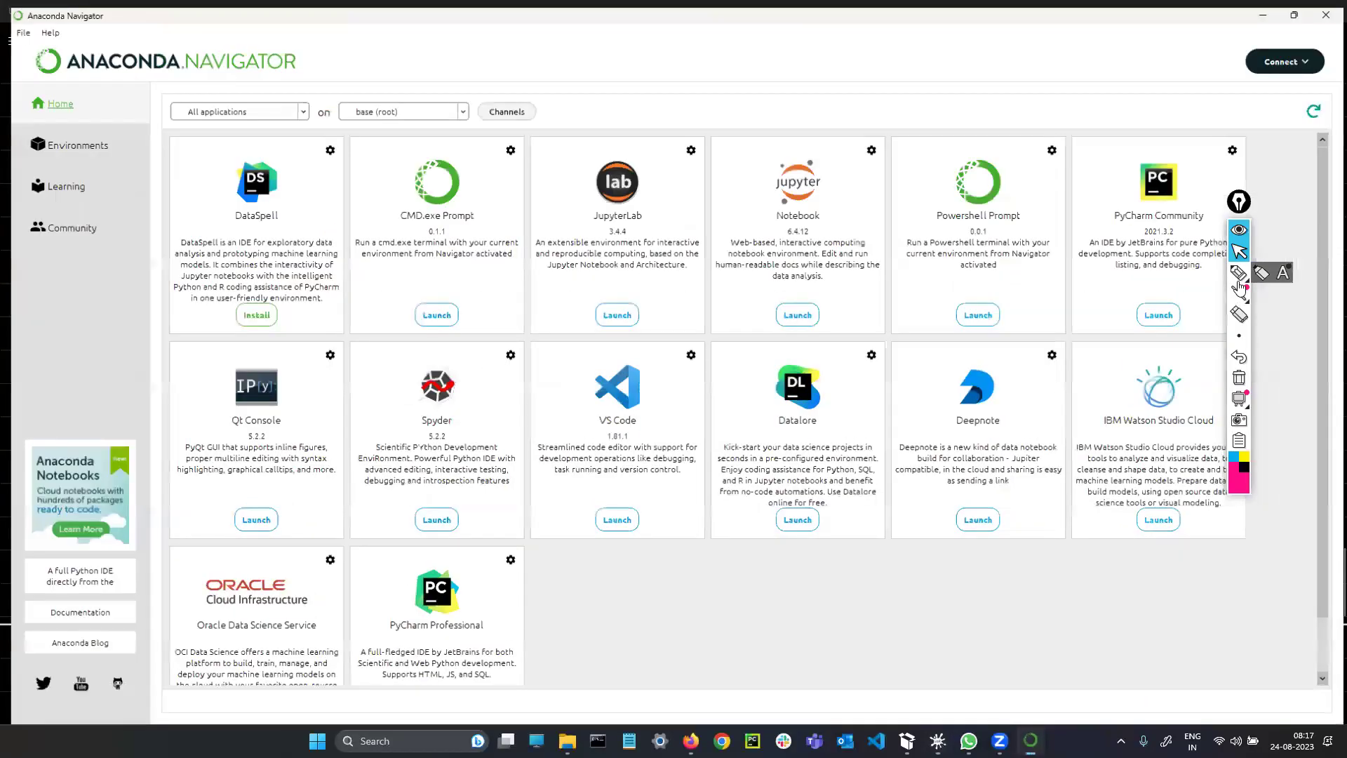
# Step: Circle the Jupyter Notebook launch option in Anaconda Navigator with the pen, and clear the annotation
pyautogui.moveTo(817, 319)
pyautogui.mouseDown()
pyautogui.moveTo(783, 298)
pyautogui.moveTo(776, 322)
pyautogui.moveTo(808, 325)
pyautogui.mouseUp()
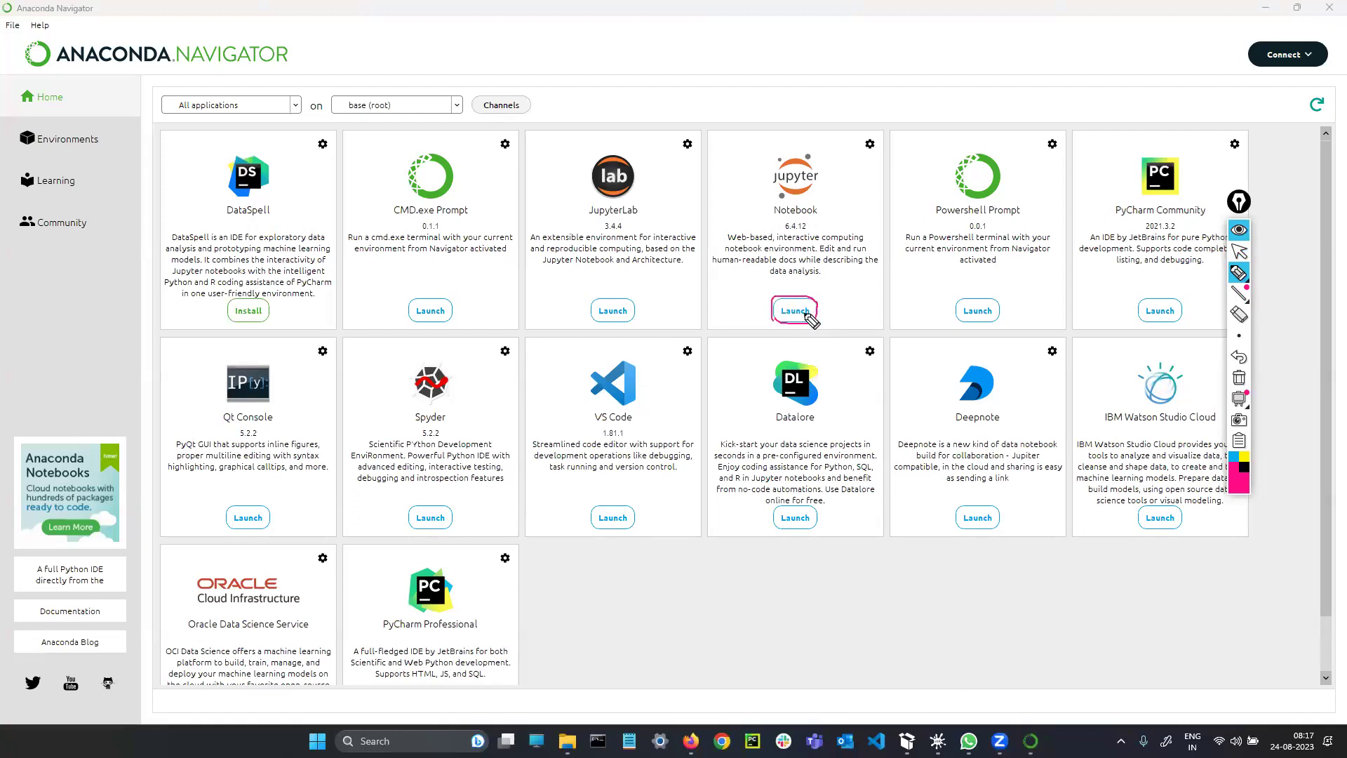
pyautogui.click(1239, 293)
pyautogui.moveTo(831, 315); pyautogui.dragTo(770, 318)
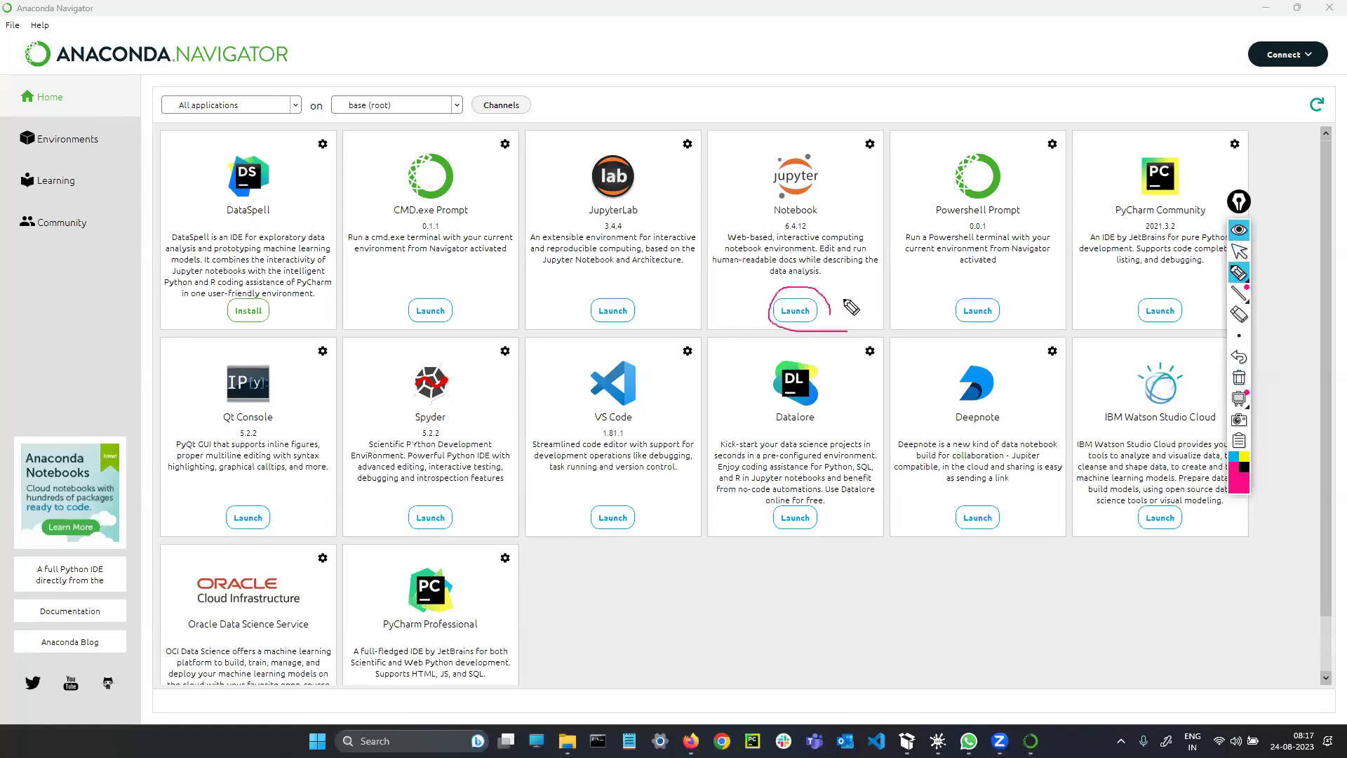
pyautogui.click(1239, 377)
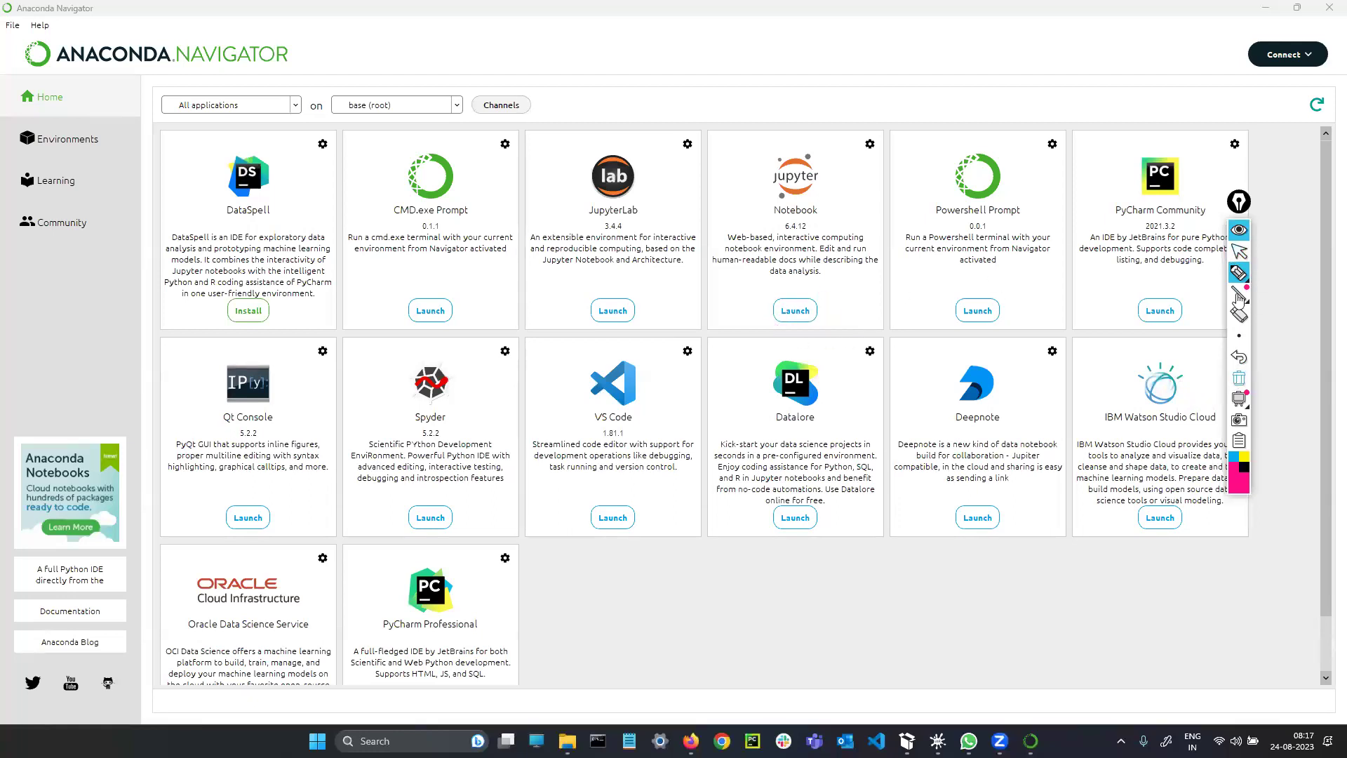
pyautogui.click(1239, 250)
# Step: Search Windows for jupy to find Jupyter Notebook (anaconda3), and erase the search text
pyautogui.click(425, 738)
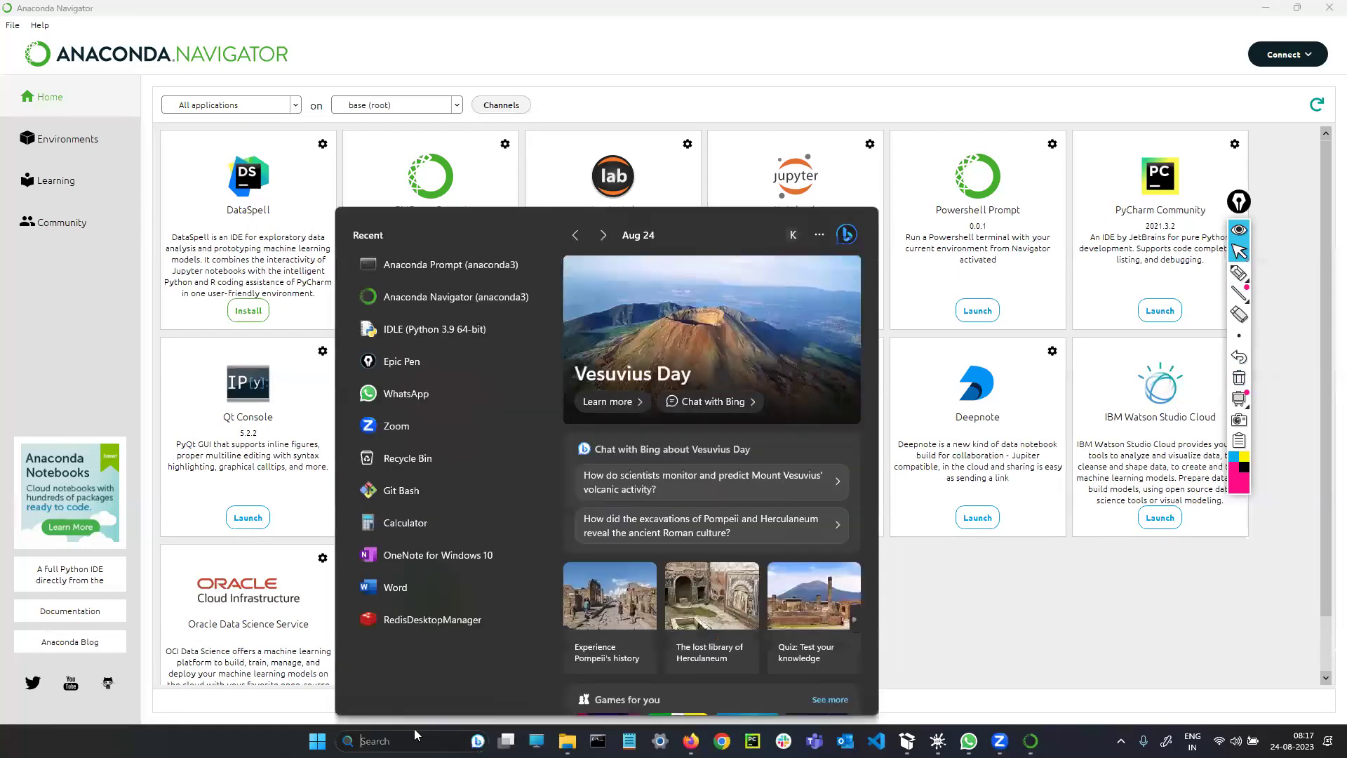
pyautogui.write('jupy')
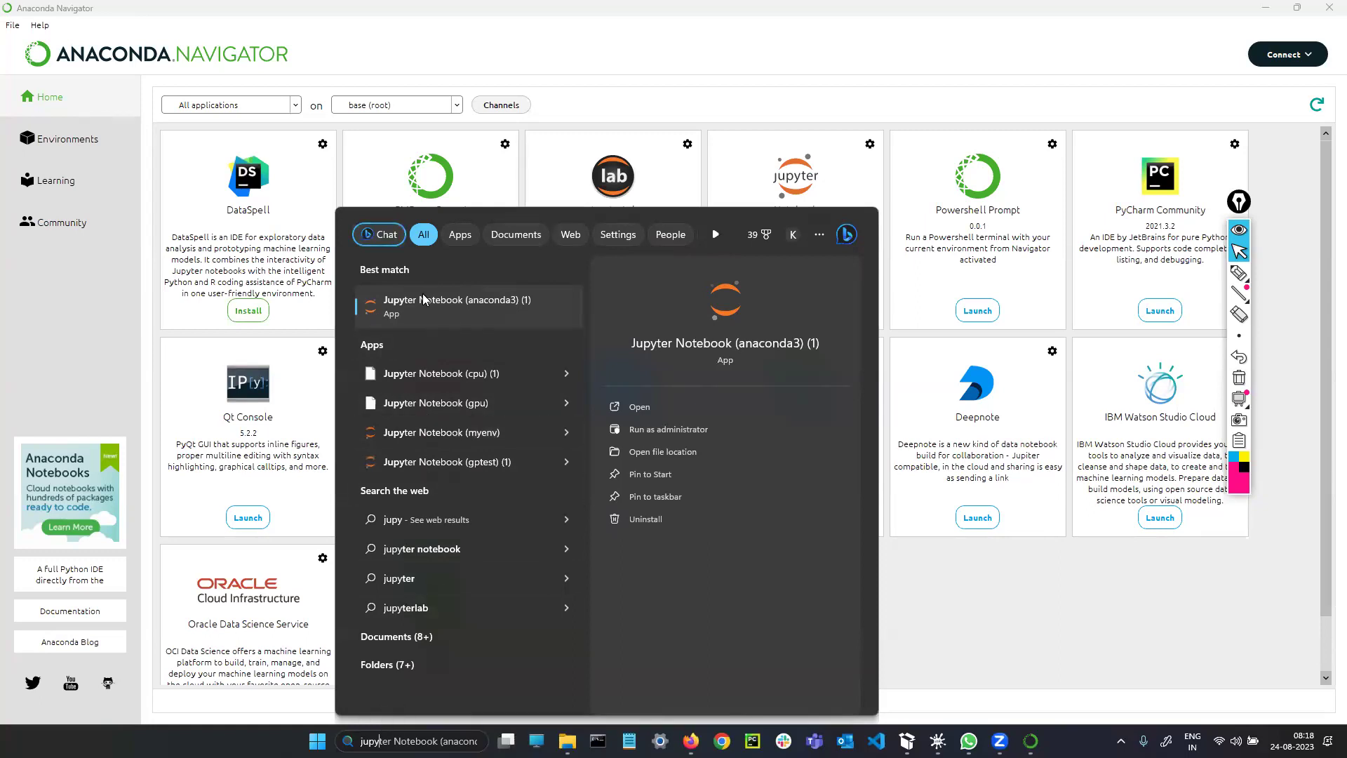
pyautogui.press('BackSpace')
pyautogui.press('BackSpace')
pyautogui.press('BackSpace')
pyautogui.press('BackSpace')
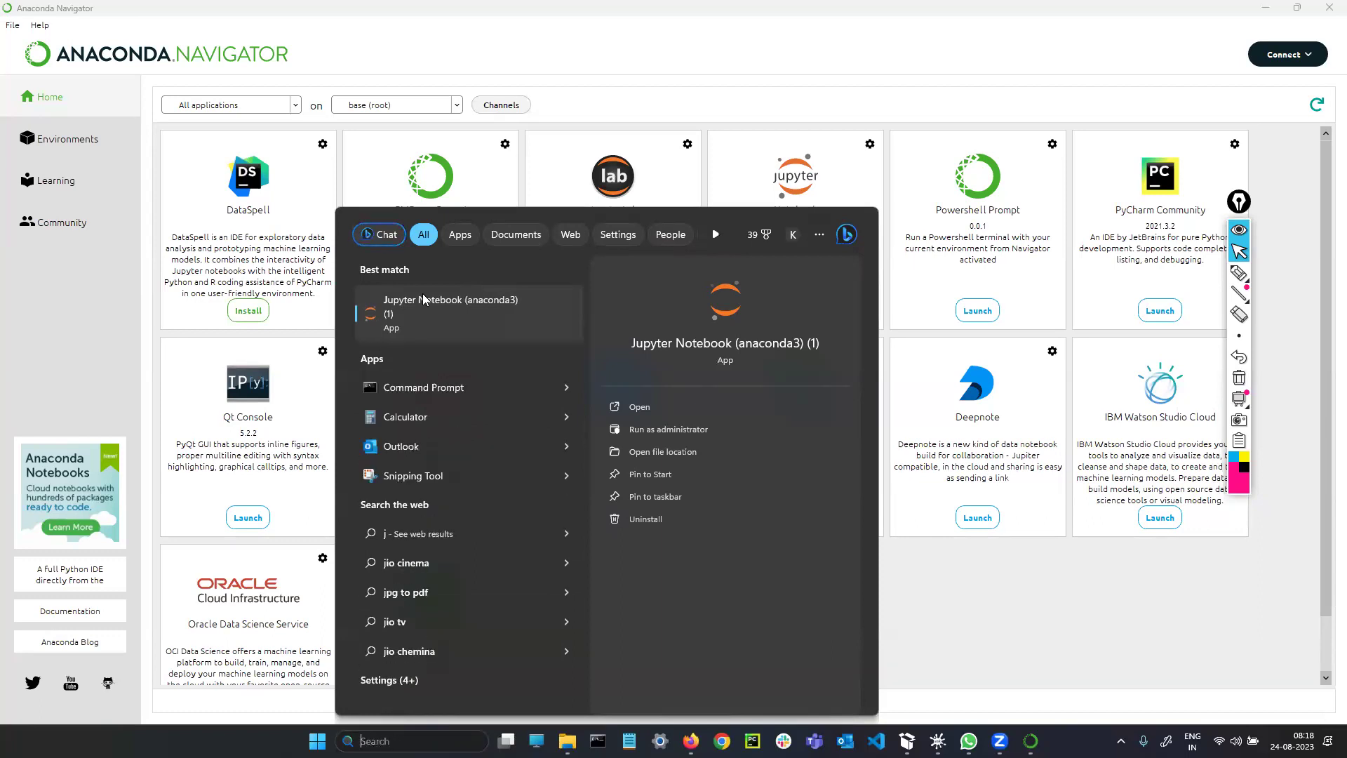
# Step: Outline the Notebook tile with the pen, underline the Anaconda Navigator title, tick the tile, circle its Launch option, and clear the marks
pyautogui.press('Escape')
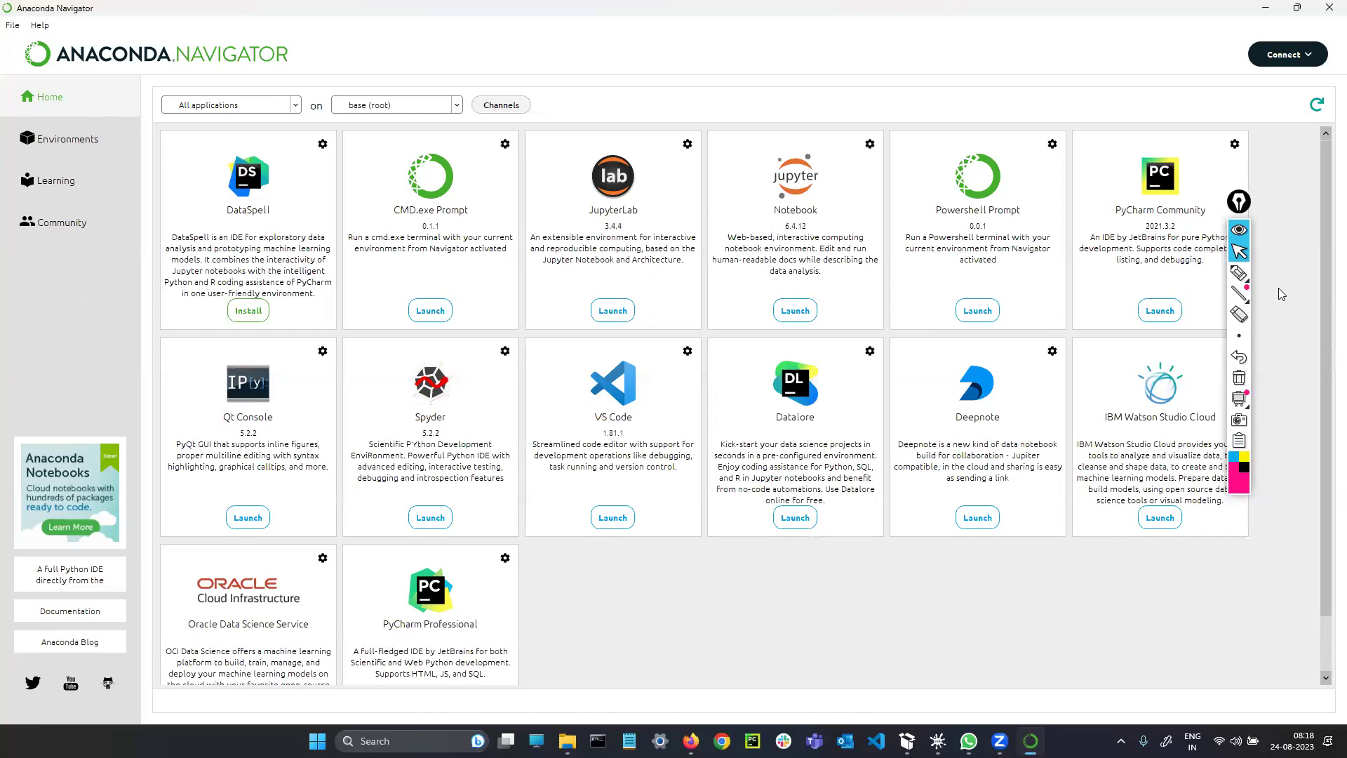
pyautogui.click(1239, 273)
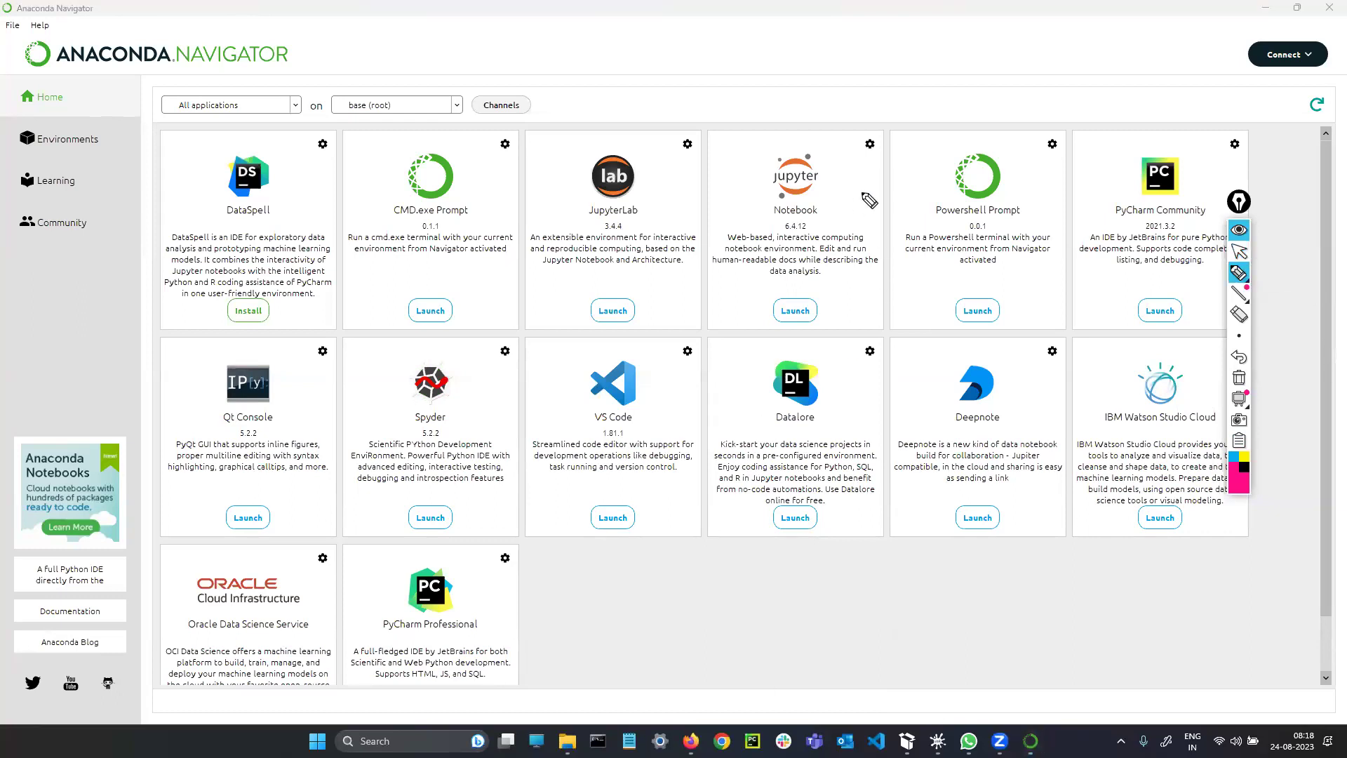
pyautogui.moveTo(849, 160)
pyautogui.mouseDown()
pyautogui.moveTo(767, 149)
pyautogui.moveTo(743, 340)
pyautogui.moveTo(874, 257)
pyautogui.moveTo(853, 160)
pyautogui.mouseUp()
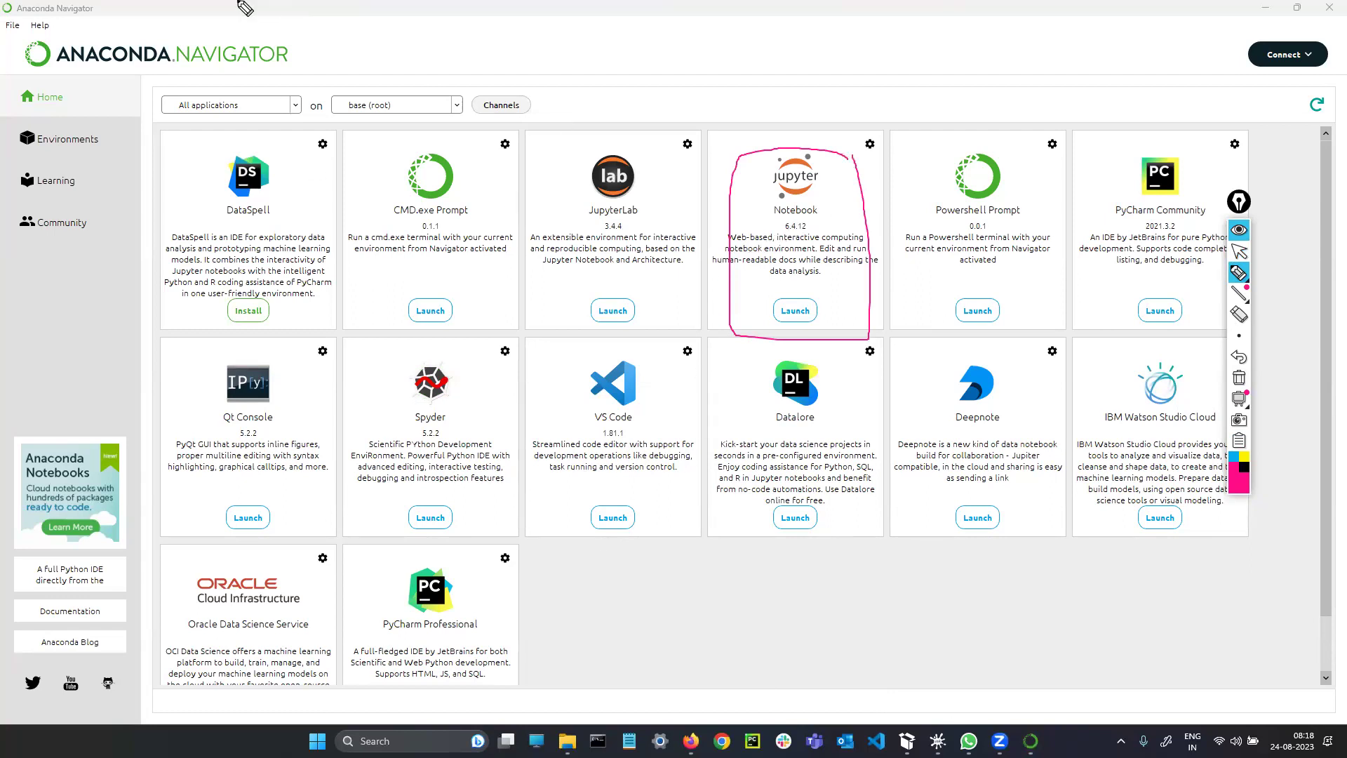
pyautogui.moveTo(100, 80); pyautogui.dragTo(389, 78)
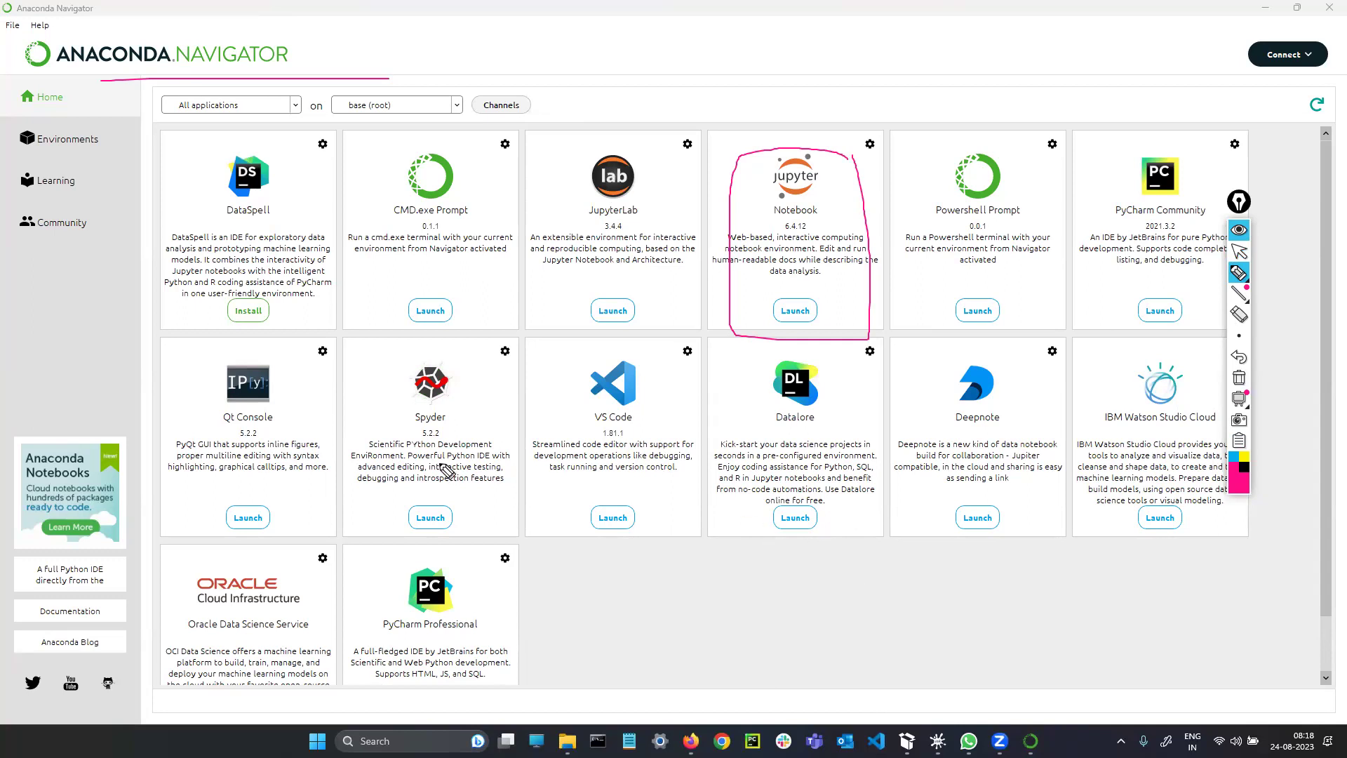
pyautogui.moveTo(738, 151)
pyautogui.mouseDown()
pyautogui.moveTo(757, 177)
pyautogui.moveTo(828, 122)
pyautogui.mouseUp()
pyautogui.moveTo(796, 323)
pyautogui.mouseDown()
pyautogui.moveTo(822, 314)
pyautogui.moveTo(779, 301)
pyautogui.moveTo(800, 323)
pyautogui.mouseUp()
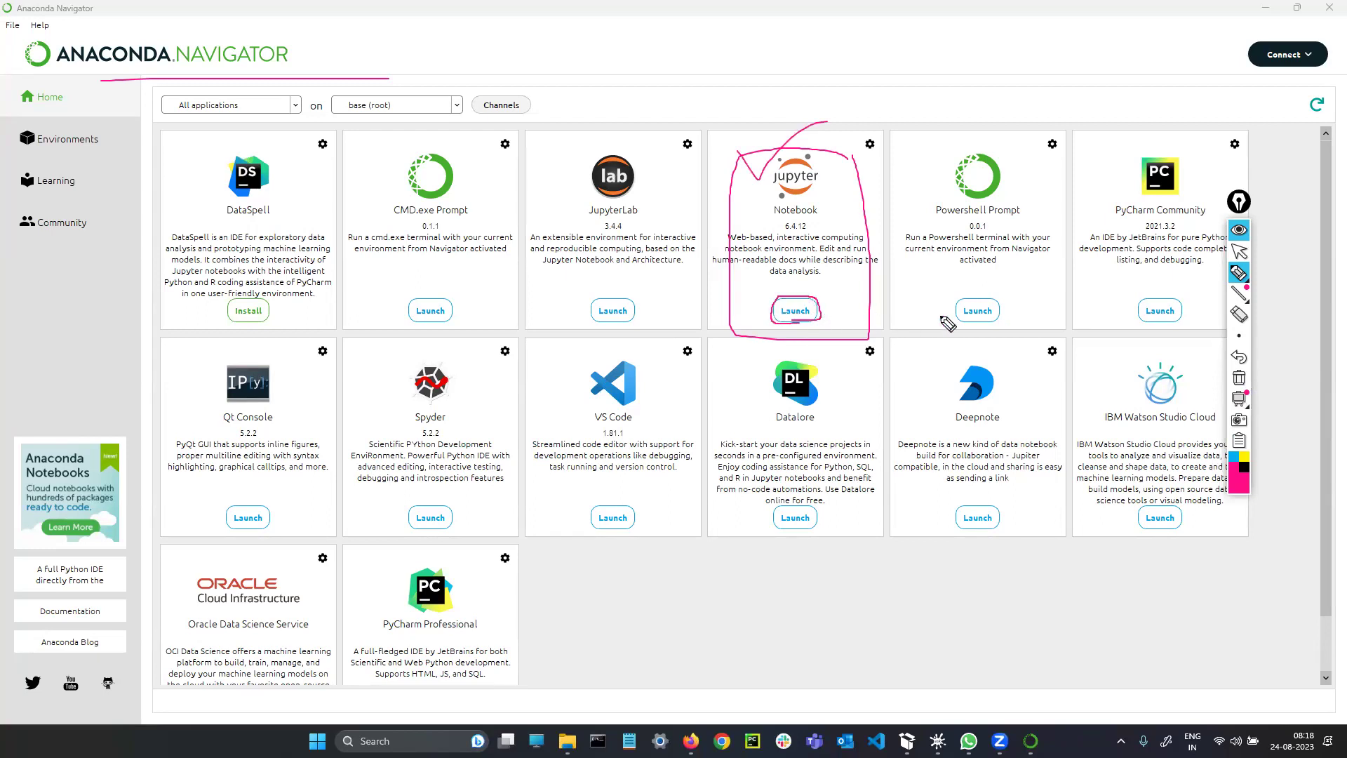
pyautogui.click(1239, 378)
pyautogui.click(1239, 251)
# Step: Launch Jupyter Notebook from Anaconda Navigator and look through the folders and notebooks on its home page
pyautogui.click(791, 311)
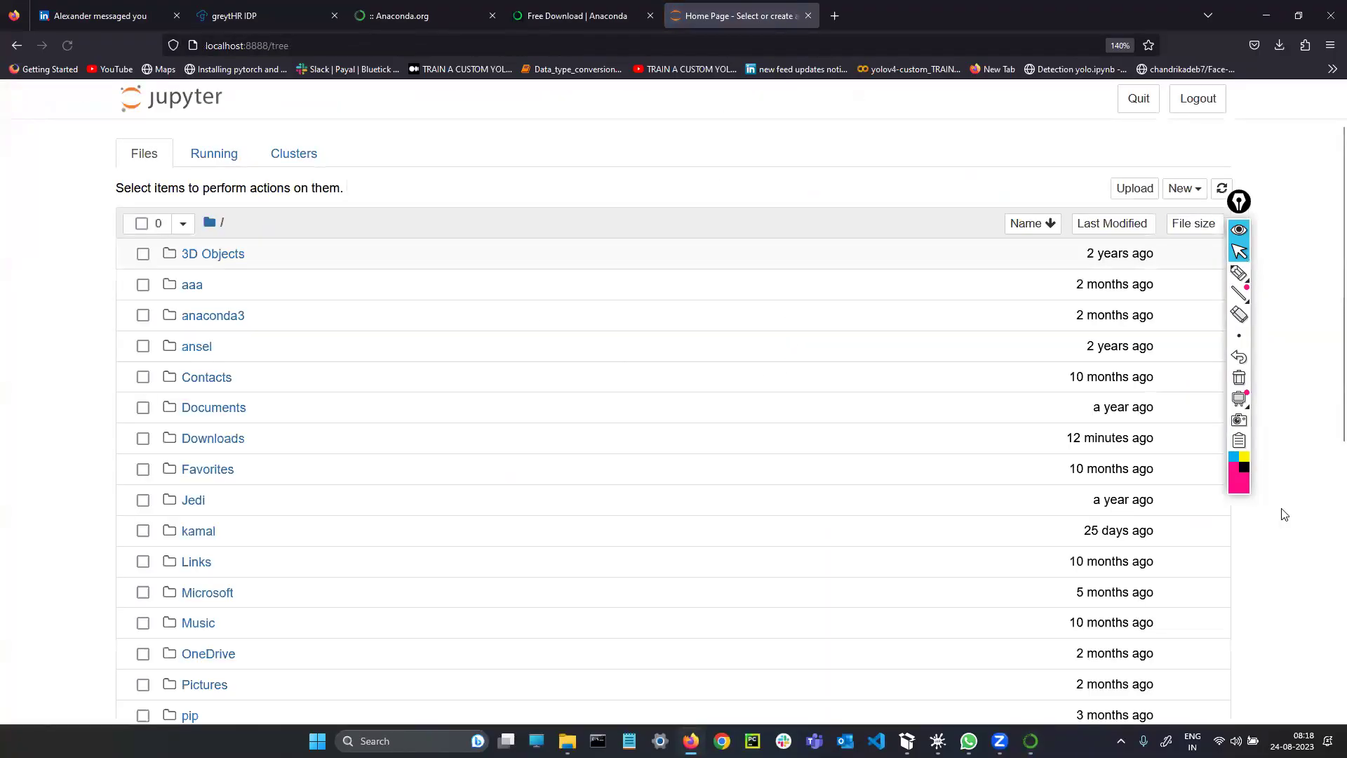
pyautogui.scroll(-5, 644, 411)
pyautogui.scroll(5, 412, 318)
pyautogui.scroll(-5, 550, 435)
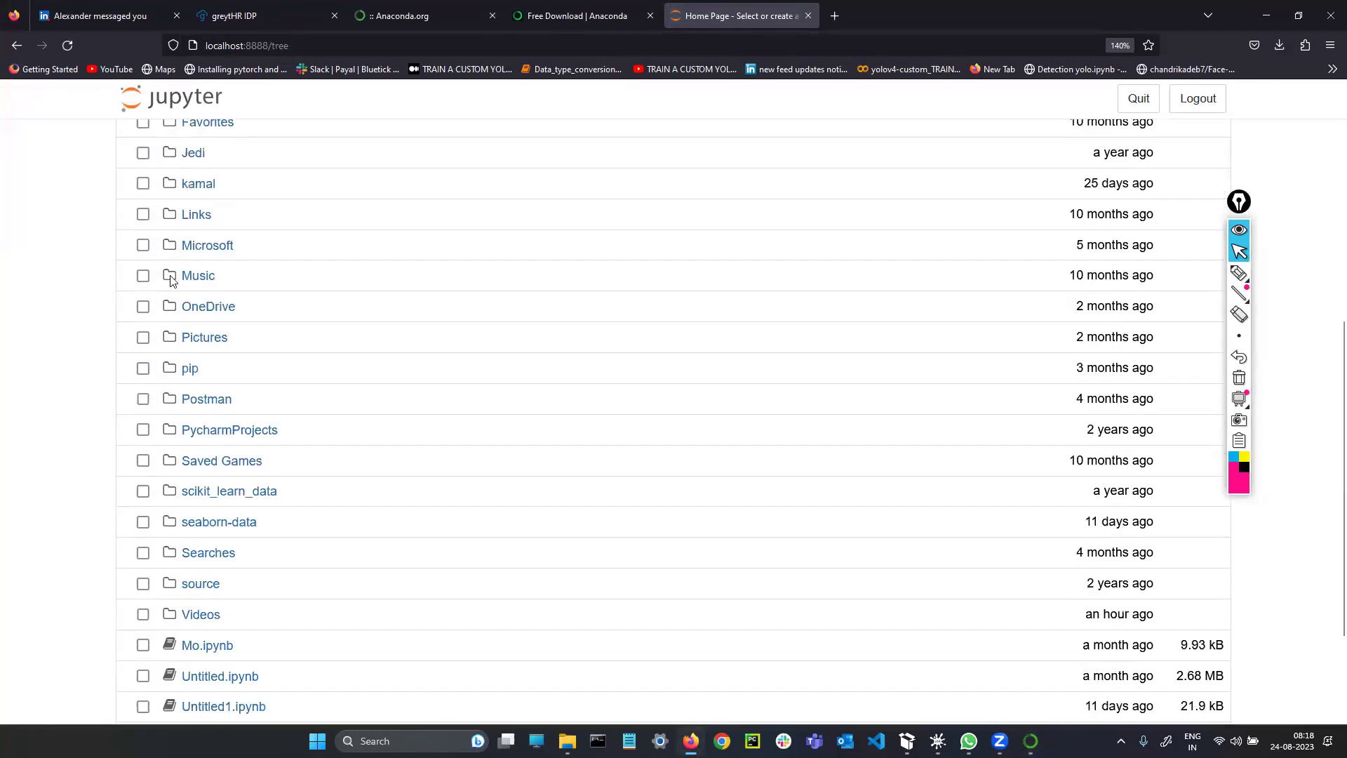
pyautogui.scroll(5, 277, 433)
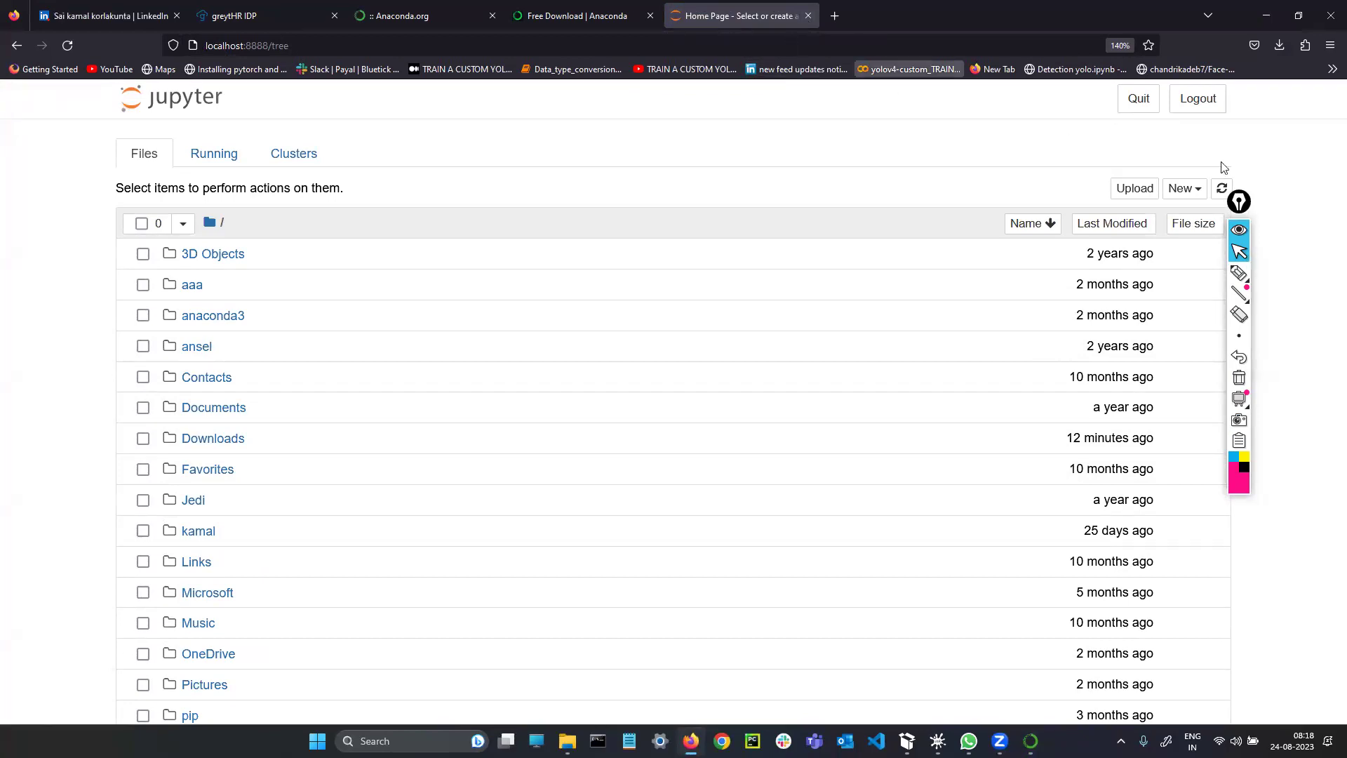
# Step: Circle the Jupyter Home Page browser tab with the pen, add a stroke below it, and clear the annotations
pyautogui.click(1240, 275)
pyautogui.moveTo(678, 18)
pyautogui.mouseDown()
pyautogui.moveTo(795, 23)
pyautogui.moveTo(679, 8)
pyautogui.moveTo(672, 29)
pyautogui.mouseUp()
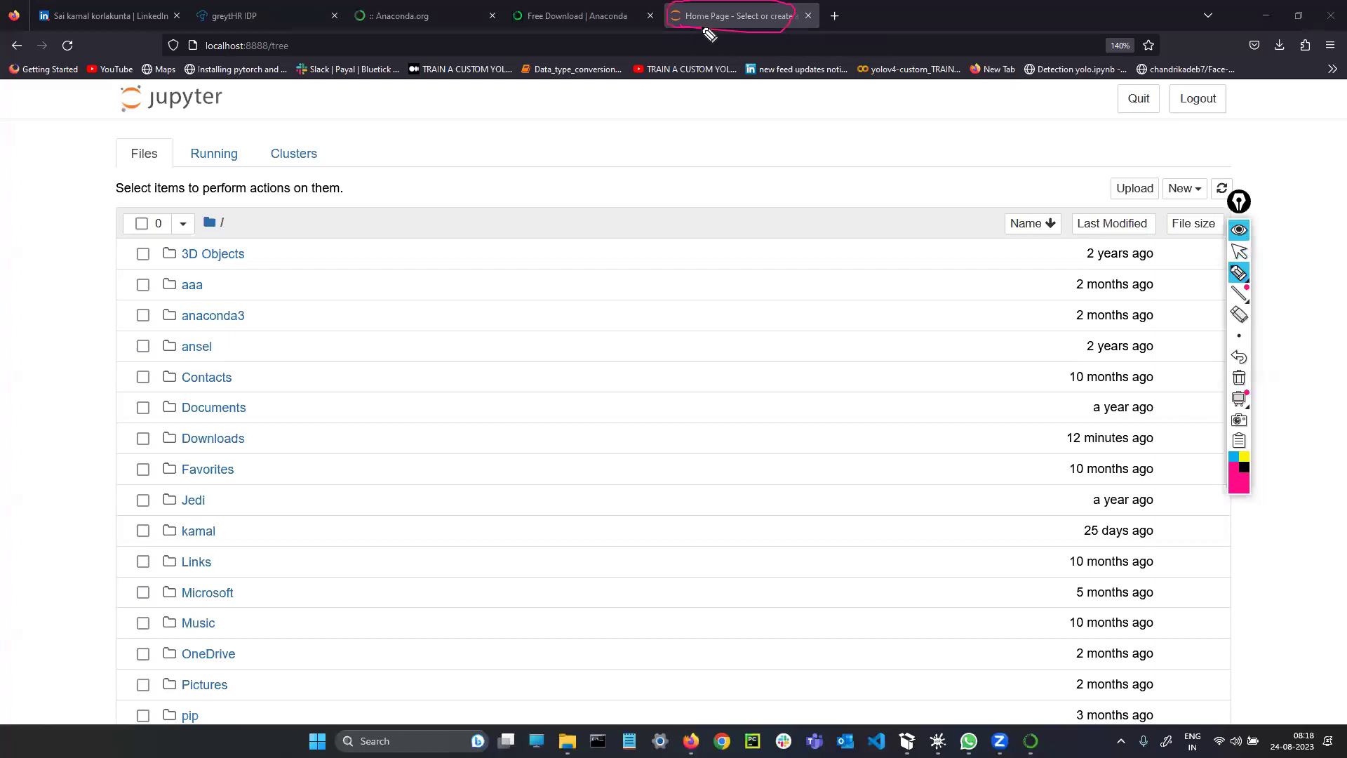
pyautogui.moveTo(713, 21); pyautogui.dragTo(724, 103)
pyautogui.click(1239, 378)
pyautogui.click(1240, 252)
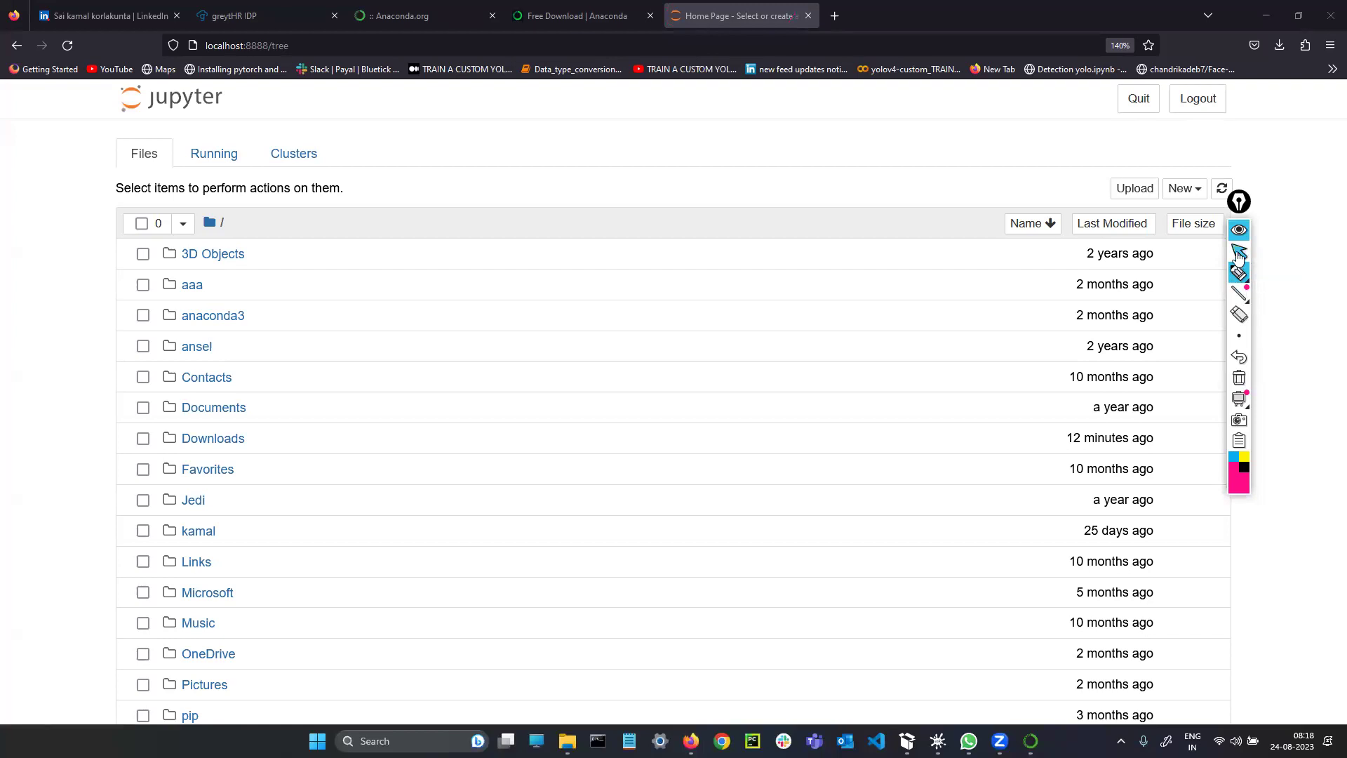
# Step: Close the Jupyter home page in the browser and search Windows for jup
pyautogui.click(808, 15)
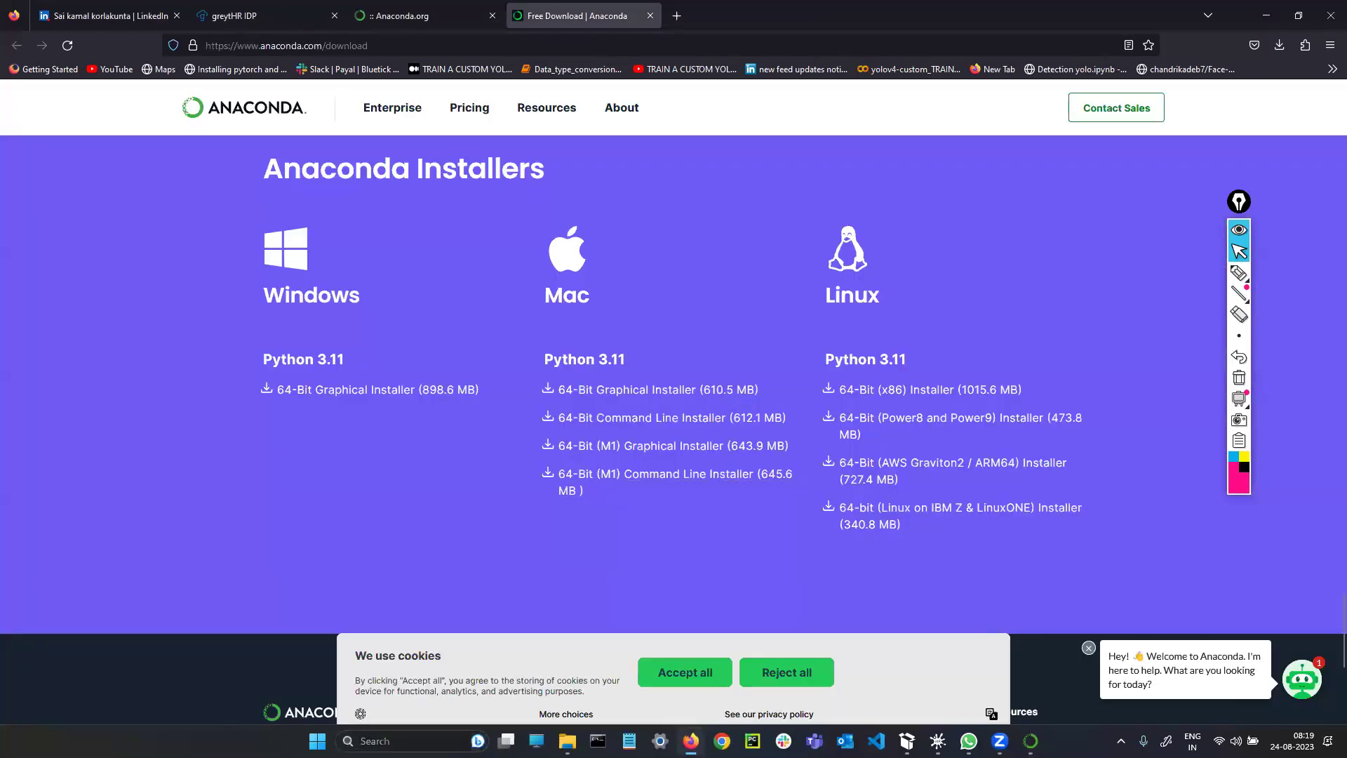
pyautogui.click(422, 741)
pyautogui.write('jup')
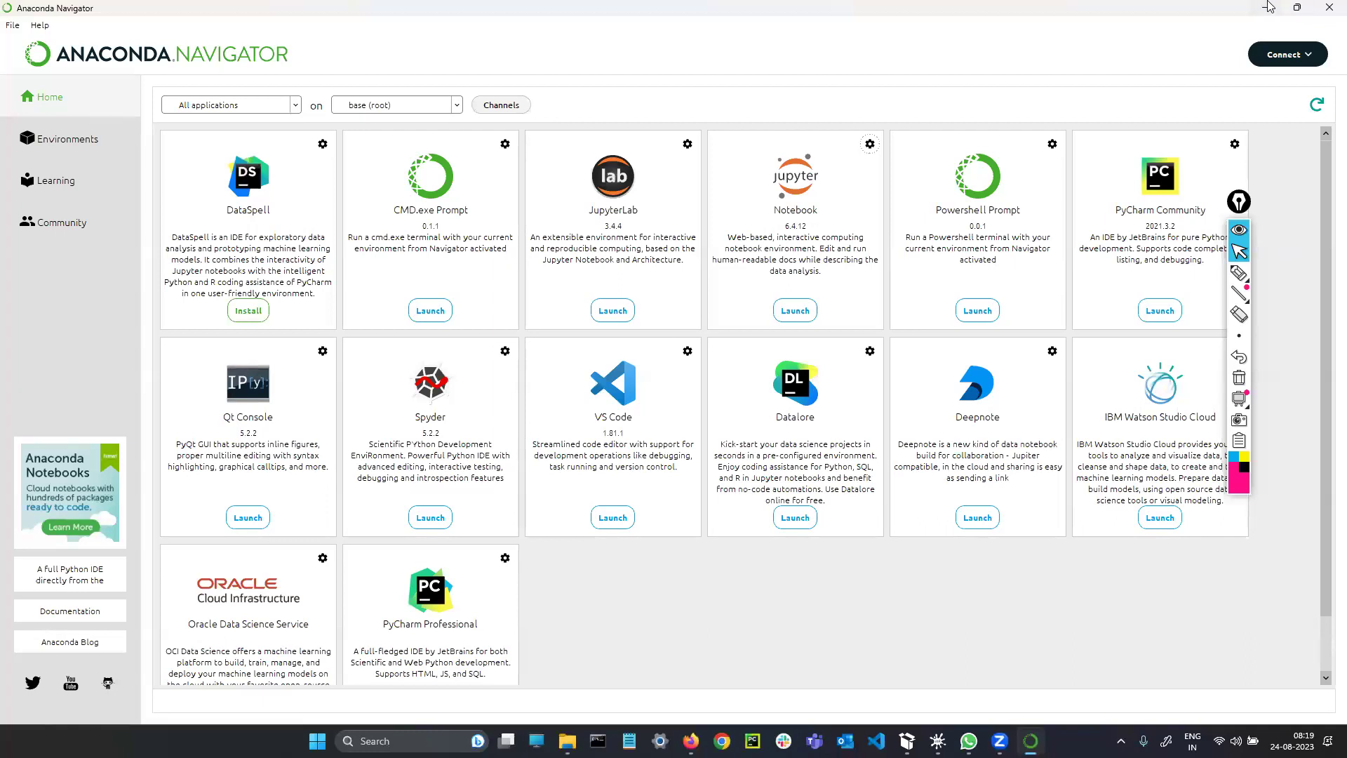
# Step: Switch to Firefox and open Google Drive in a new browser tab
pyautogui.hotkey('alt', 'Tab')
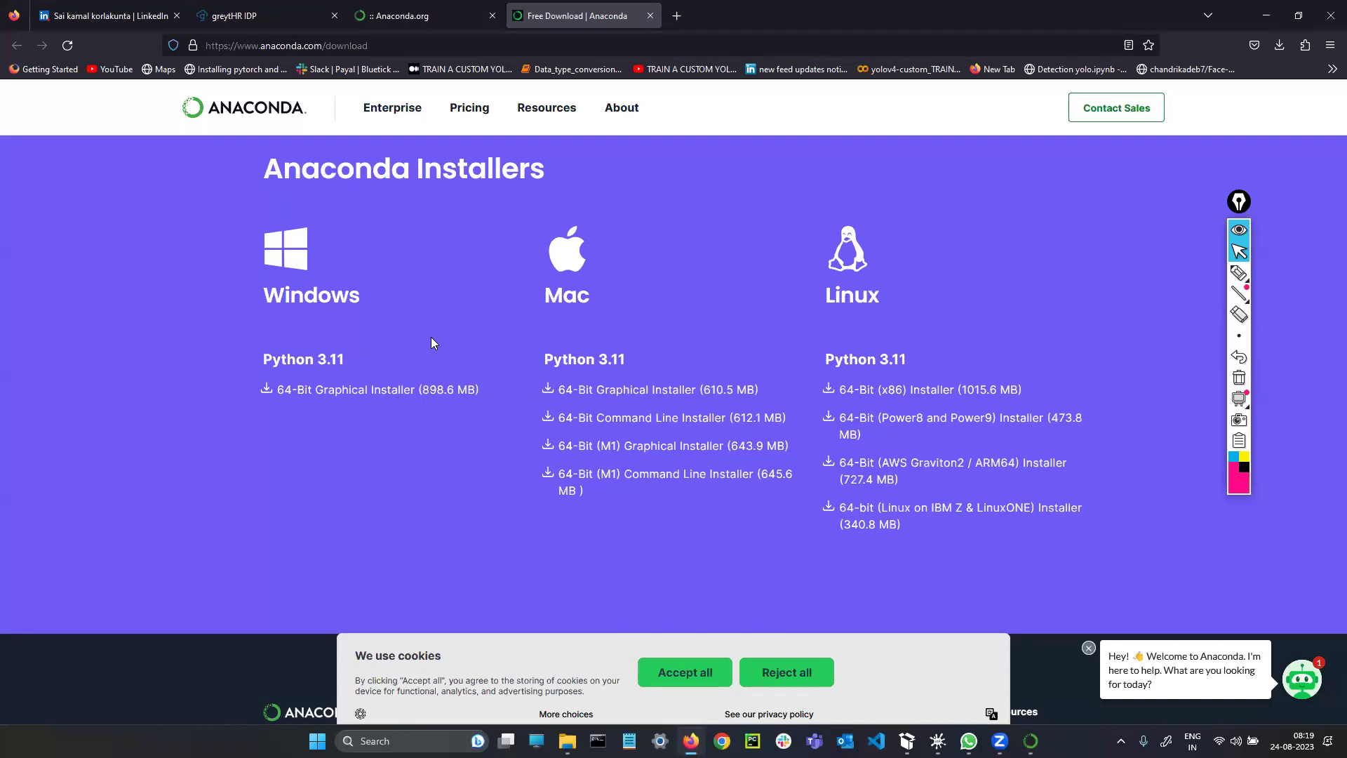
pyautogui.click(676, 15)
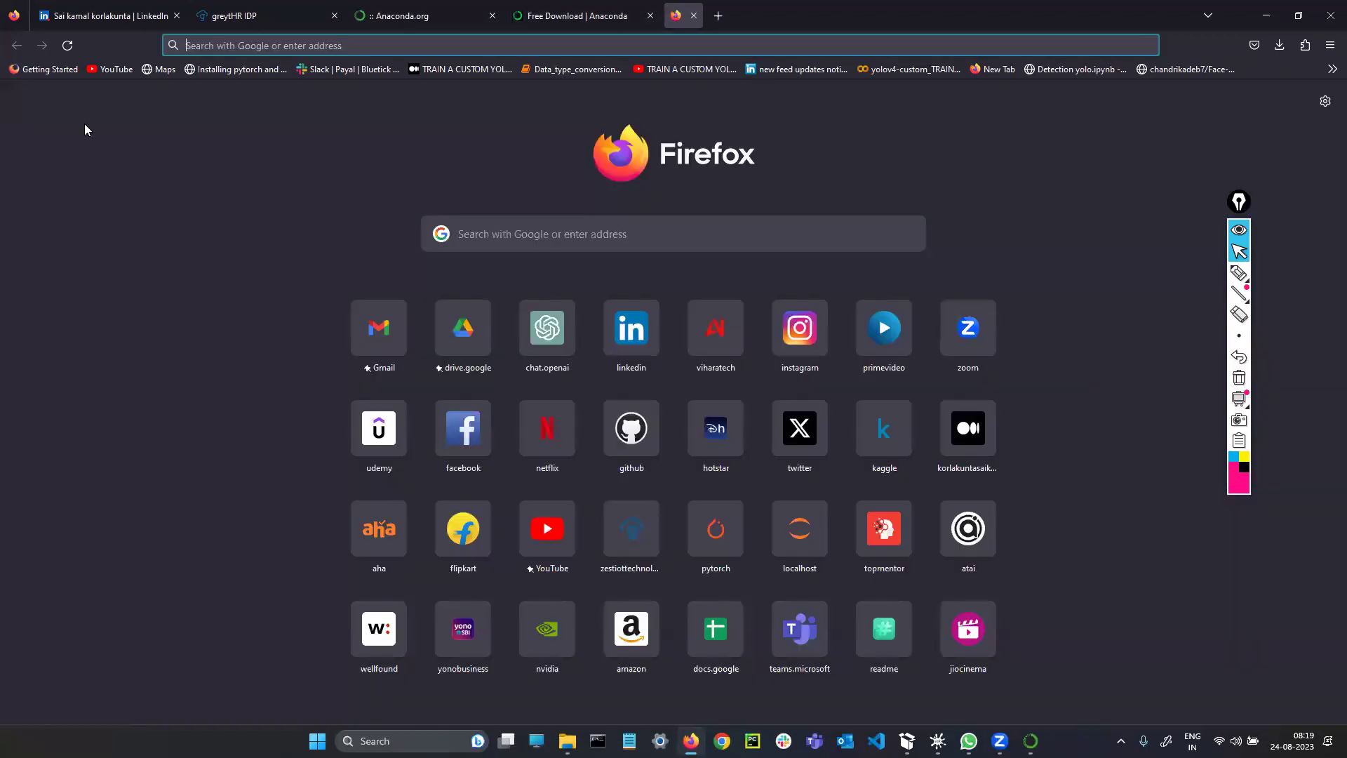
pyautogui.click(474, 330)
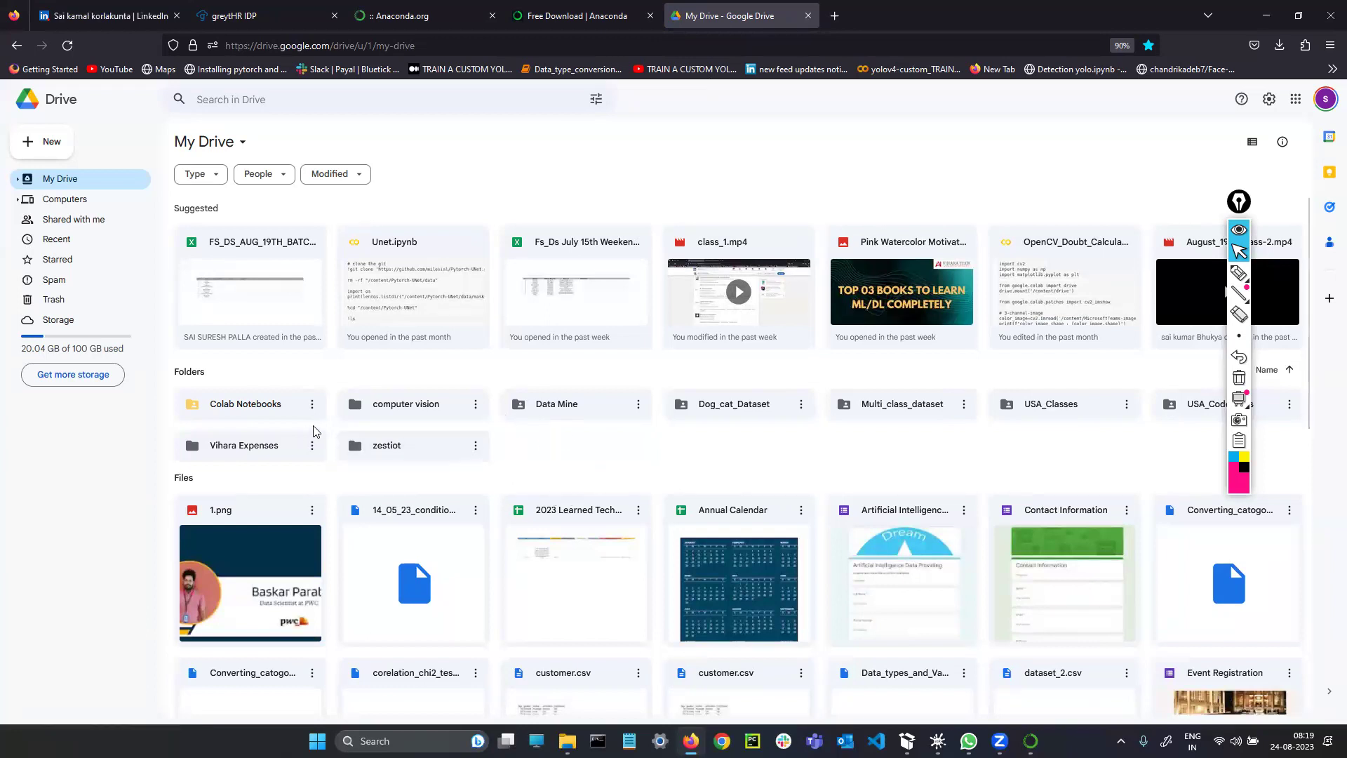
# Step: Create a folder named Data Analysis morning batch in My Drive and open it
pyautogui.click(47, 142)
pyautogui.click(63, 138)
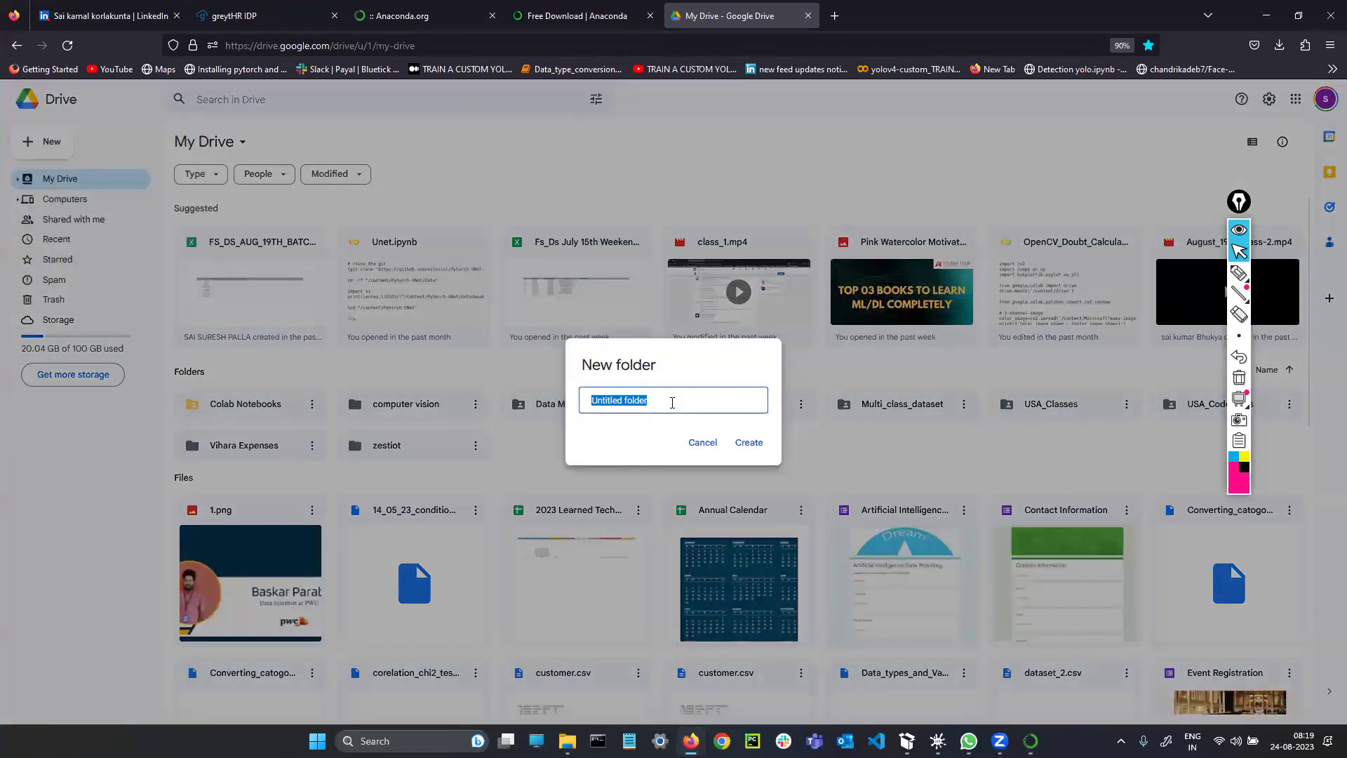
pyautogui.press('BackSpace')
pyautogui.write('Data Aba')
pyautogui.press('BackSpace')
pyautogui.press('BackSpace')
pyautogui.write('nalysis')
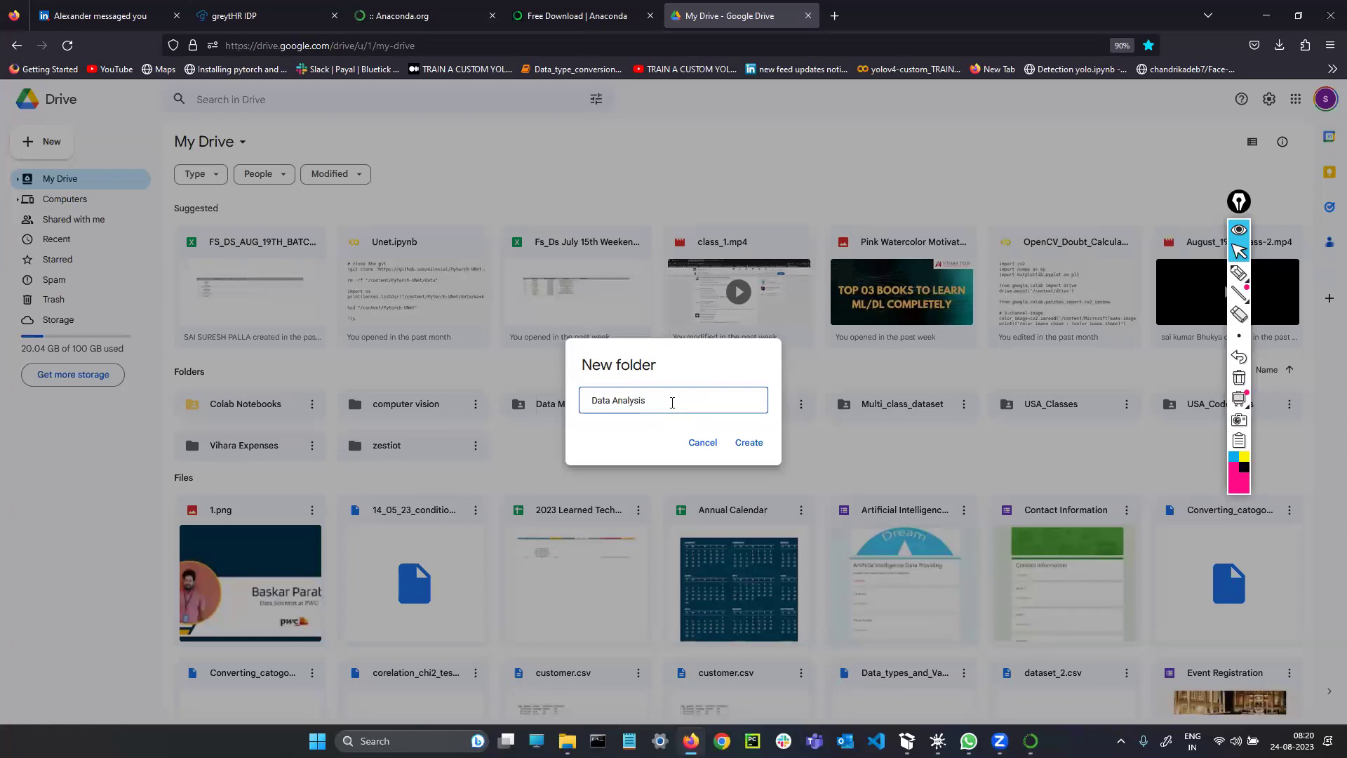
pyautogui.write(' morning batch')
pyautogui.moveTo(589, 401); pyautogui.dragTo(749, 402)
pyautogui.click(751, 442)
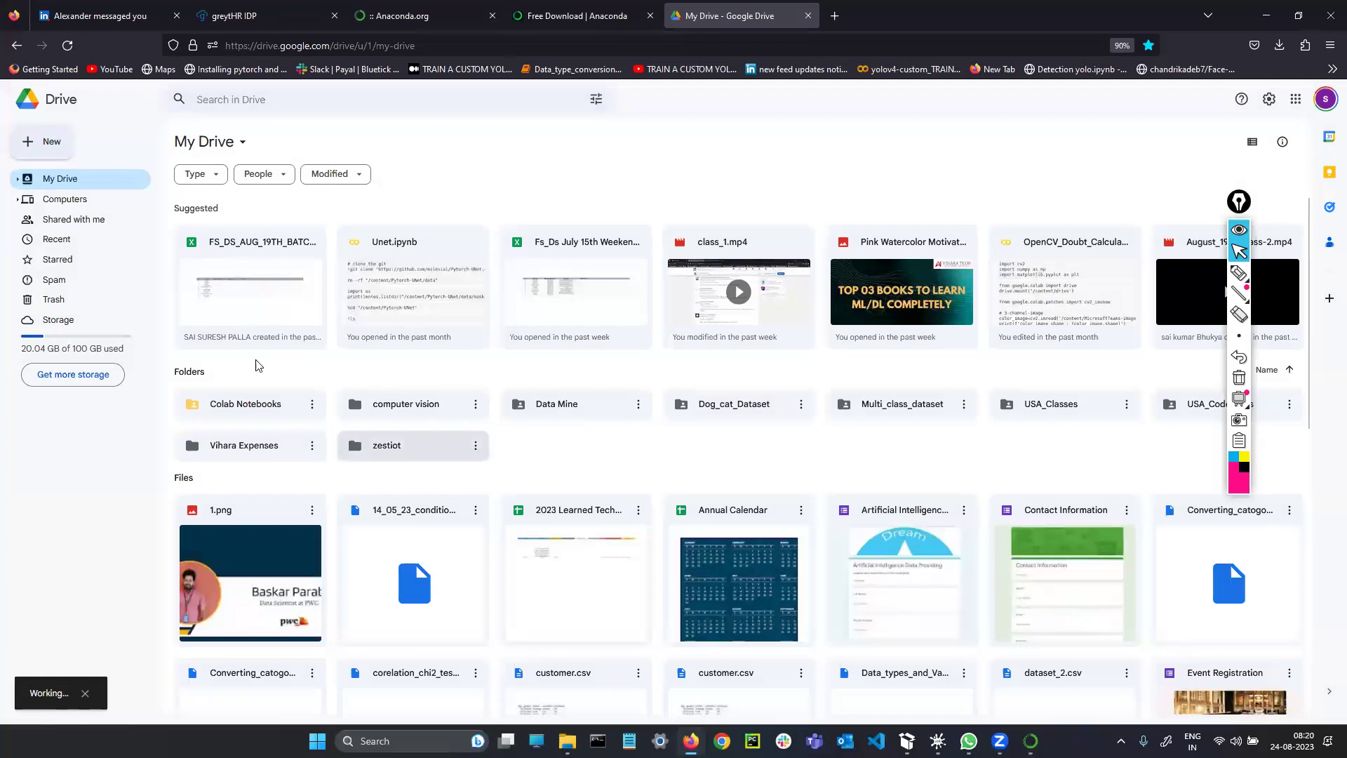
pyautogui.scroll(-1, 534, 414)
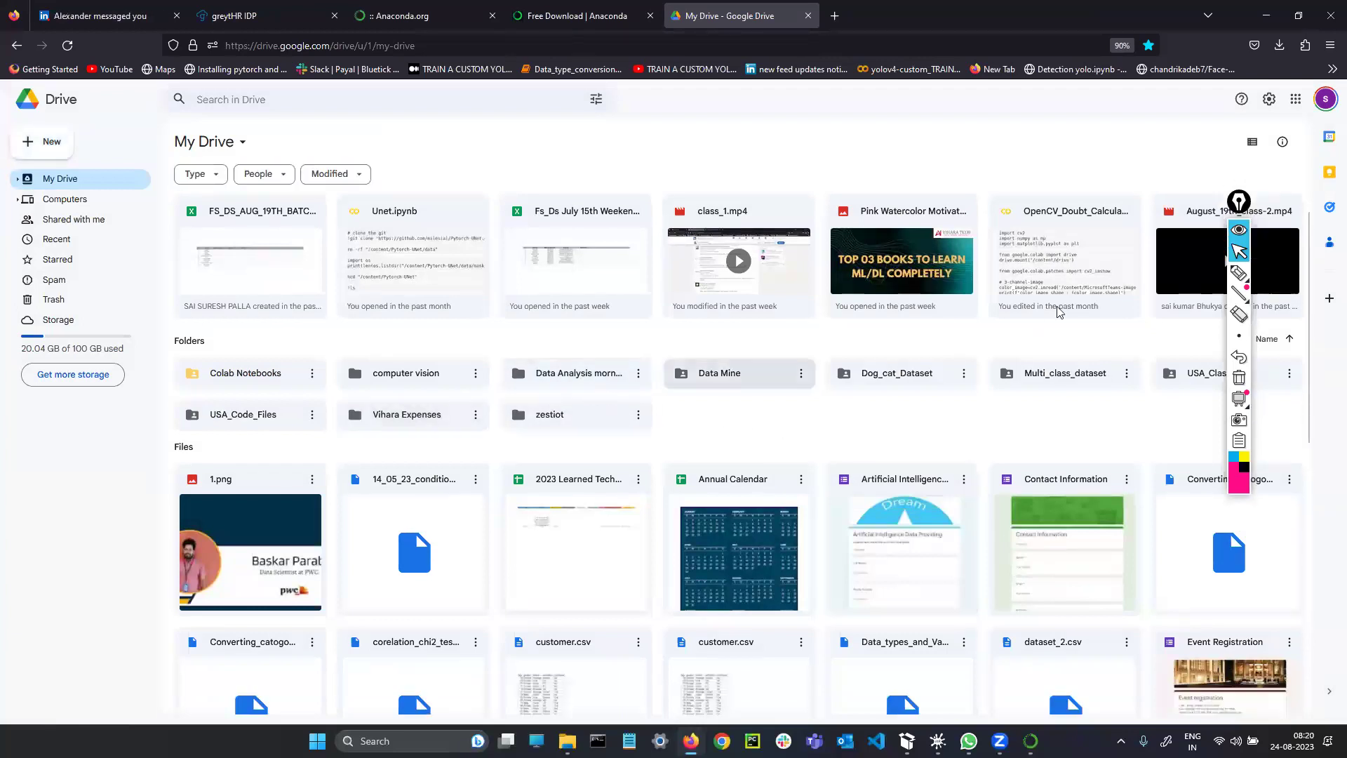
pyautogui.doubleClick(577, 378)
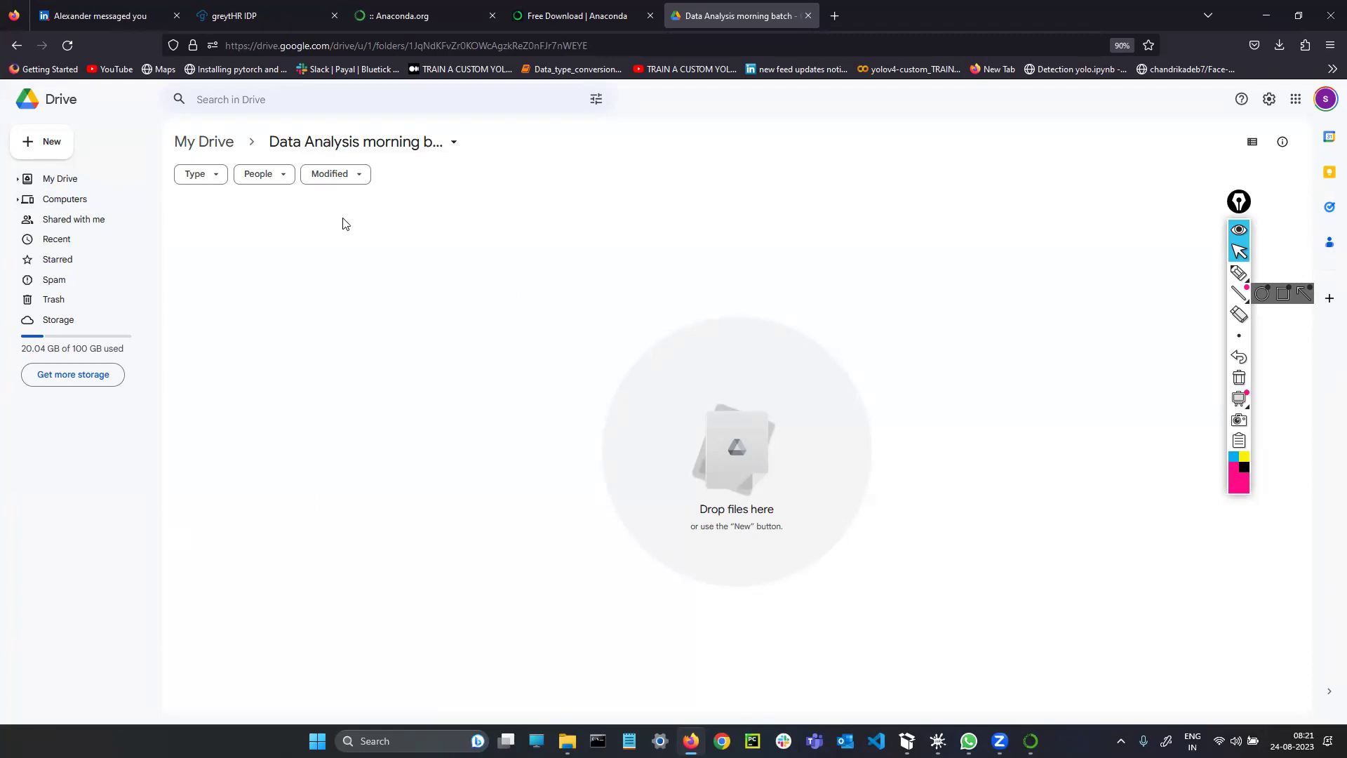
# Step: Display the new-item options for the empty folder, including the additional Google apps such as Google Colaboratory
pyautogui.rightClick(661, 307)
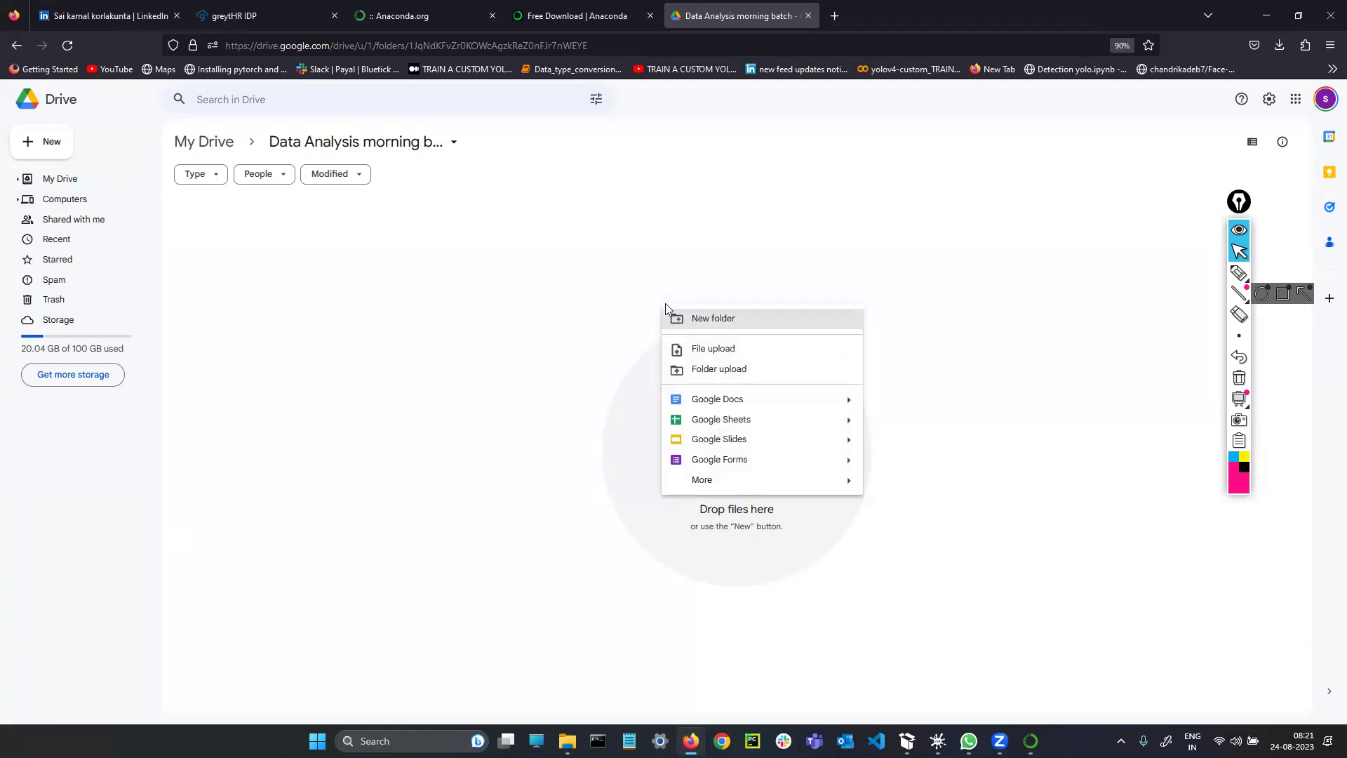
pyautogui.click(592, 298)
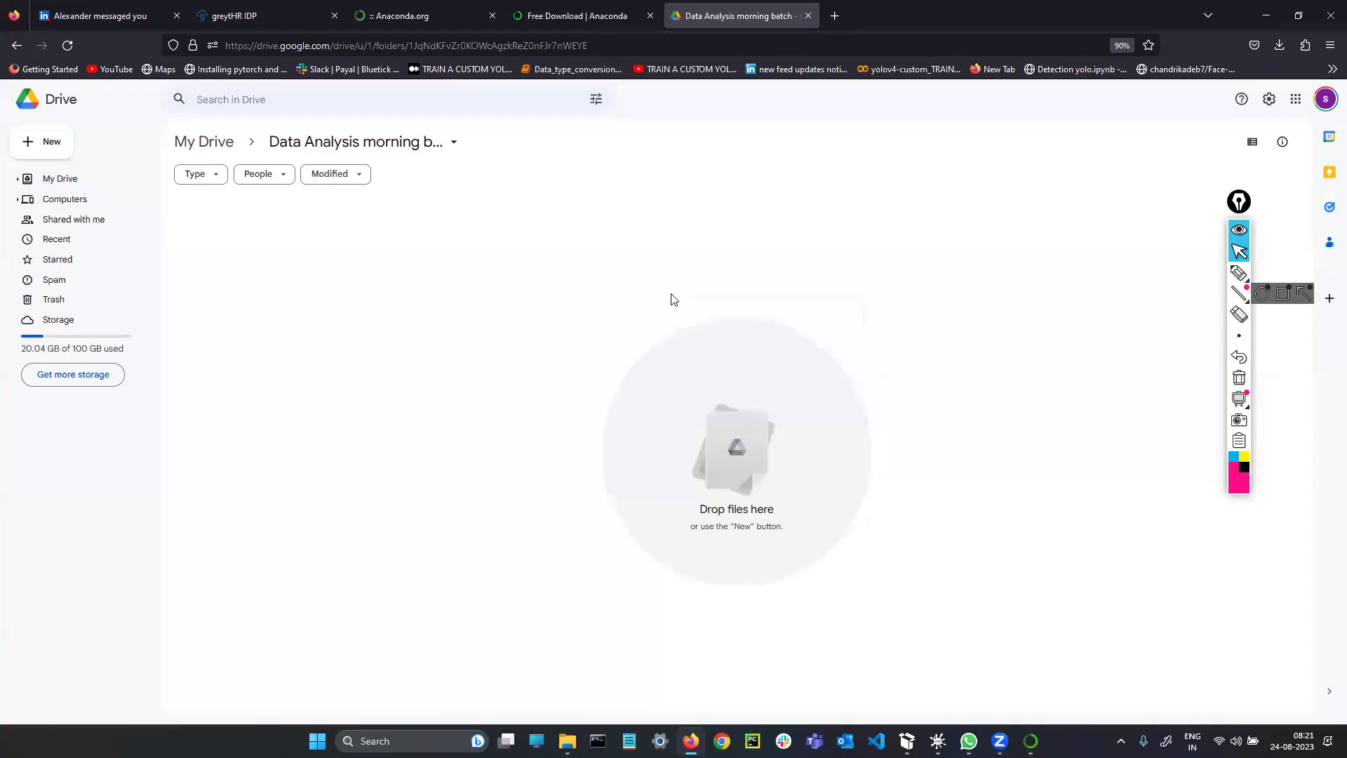
pyautogui.rightClick(671, 295)
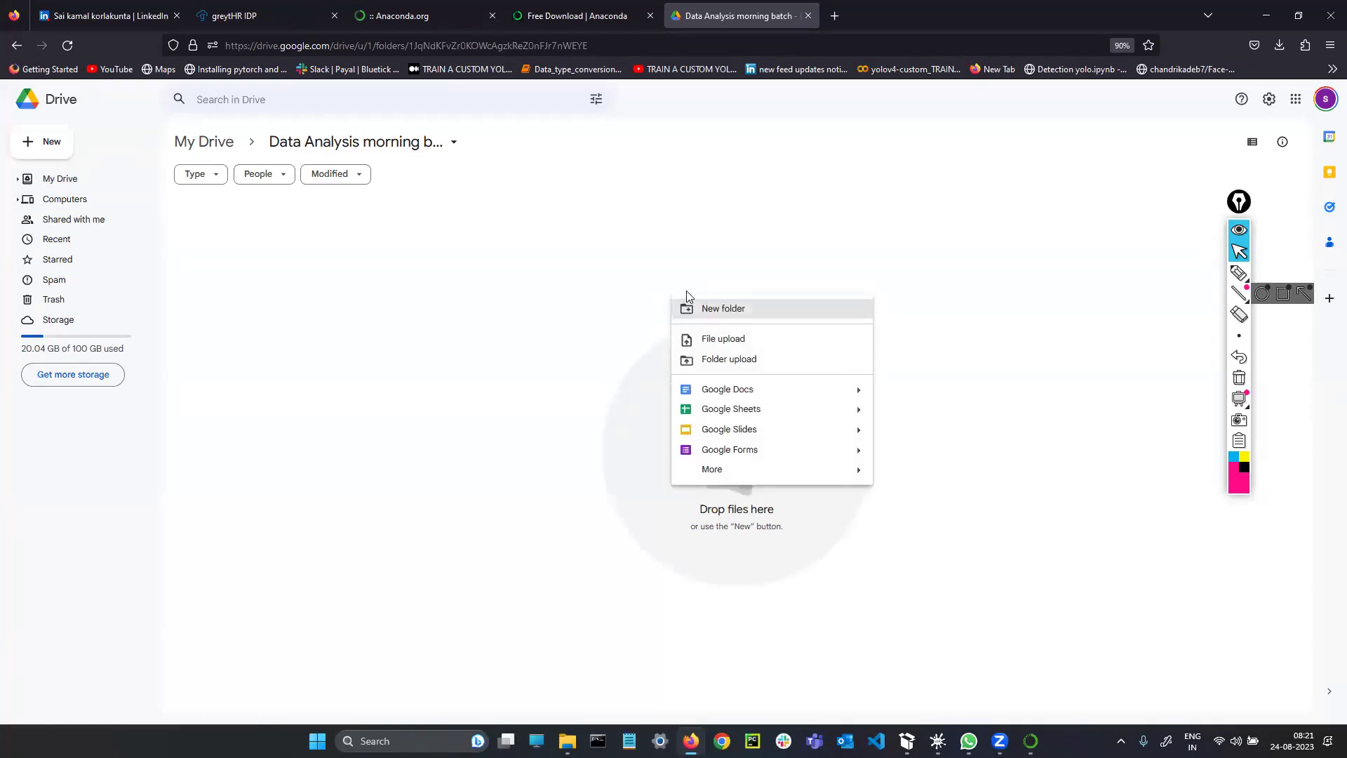
pyautogui.click(610, 299)
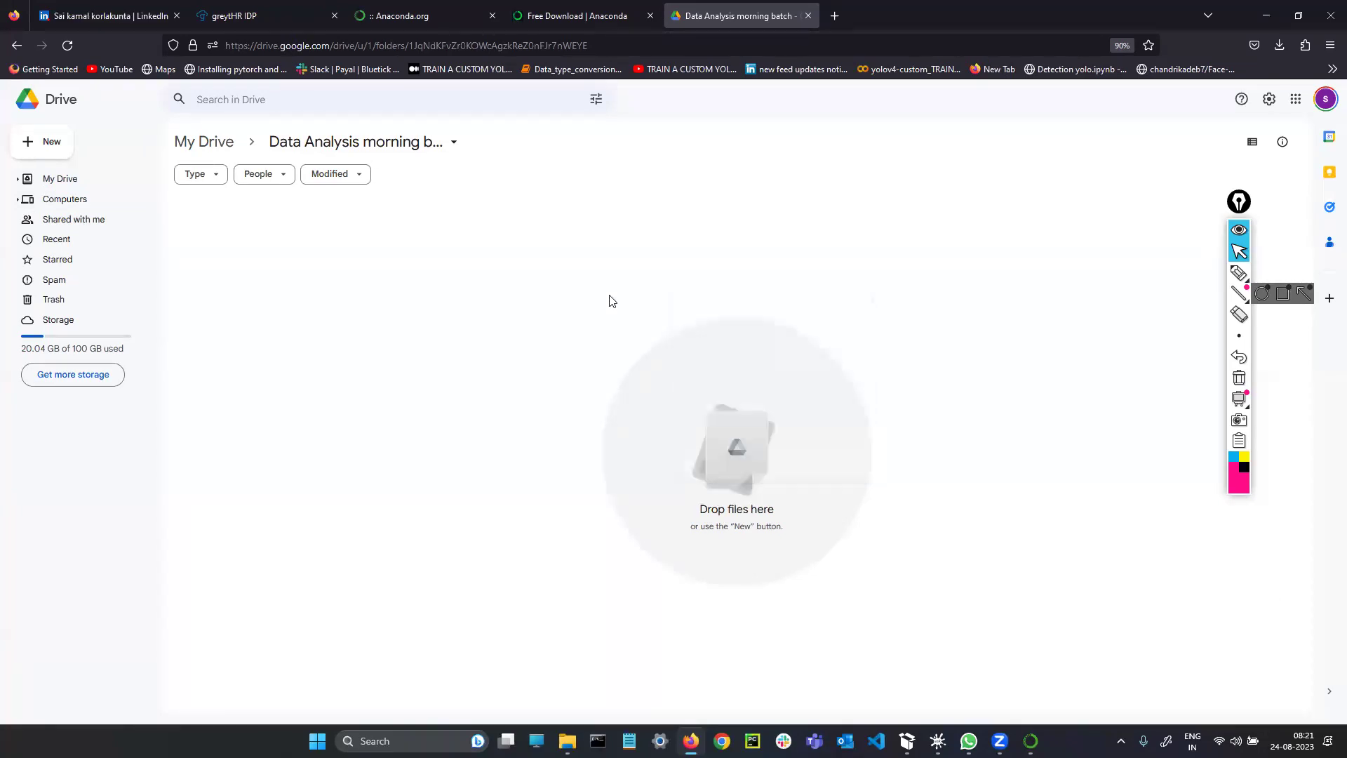
pyautogui.rightClick(734, 364)
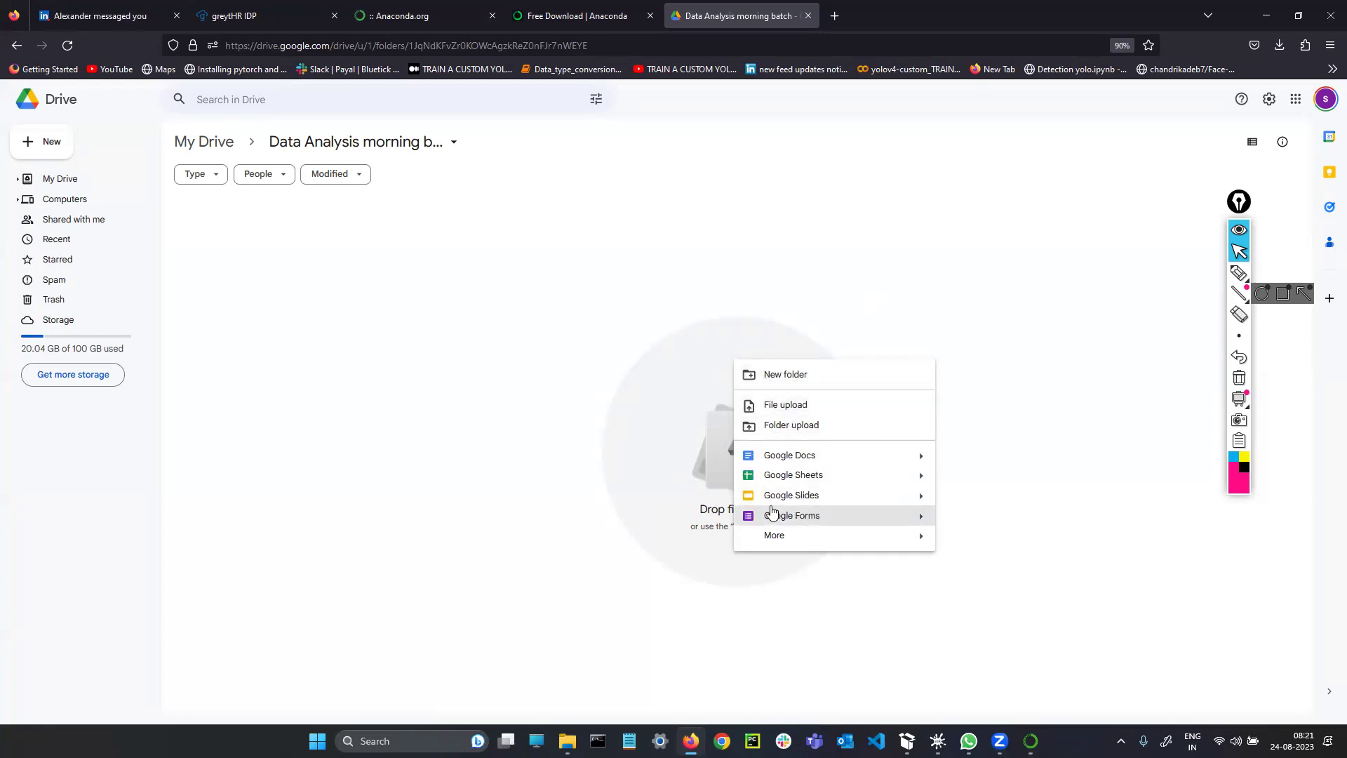
pyautogui.moveTo(774, 538)
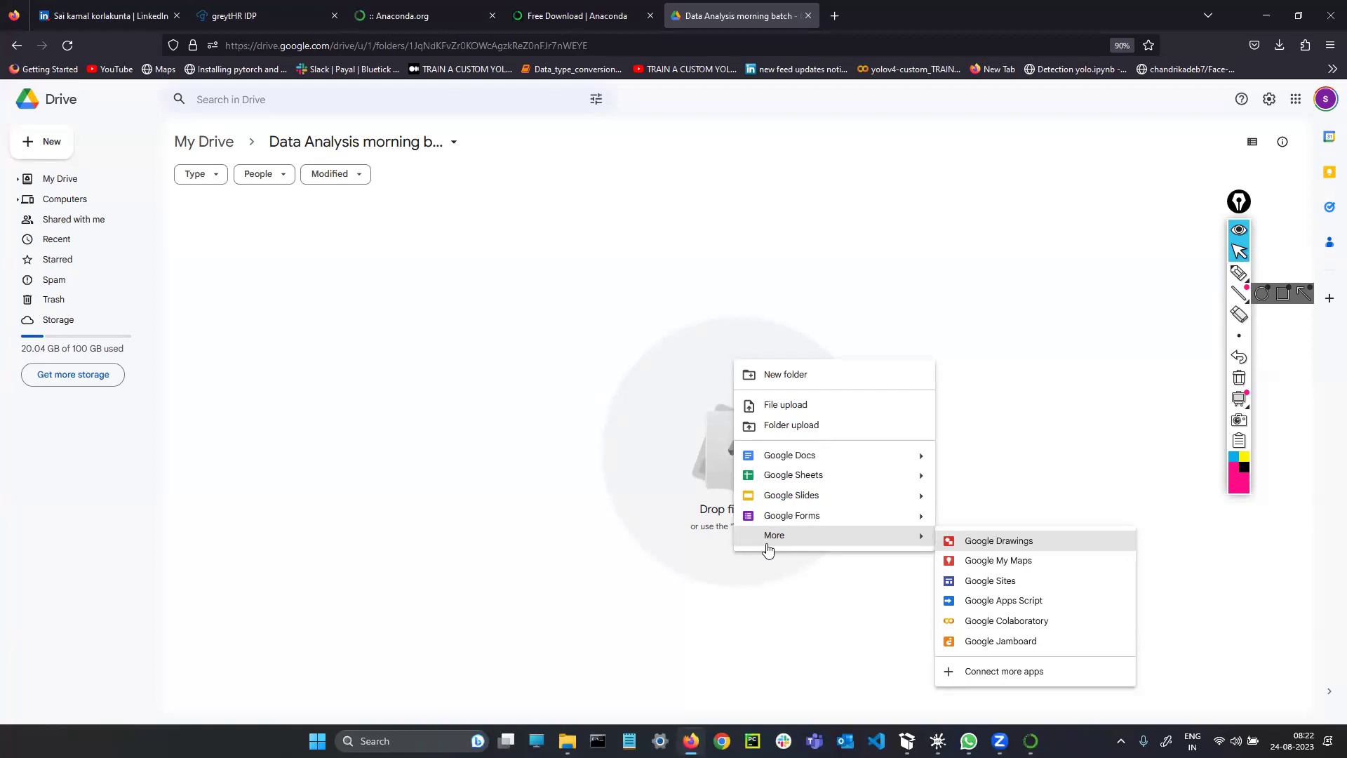
# Step: Bring up the folder's additional app options again and open Connect more apps
pyautogui.click(1237, 277)
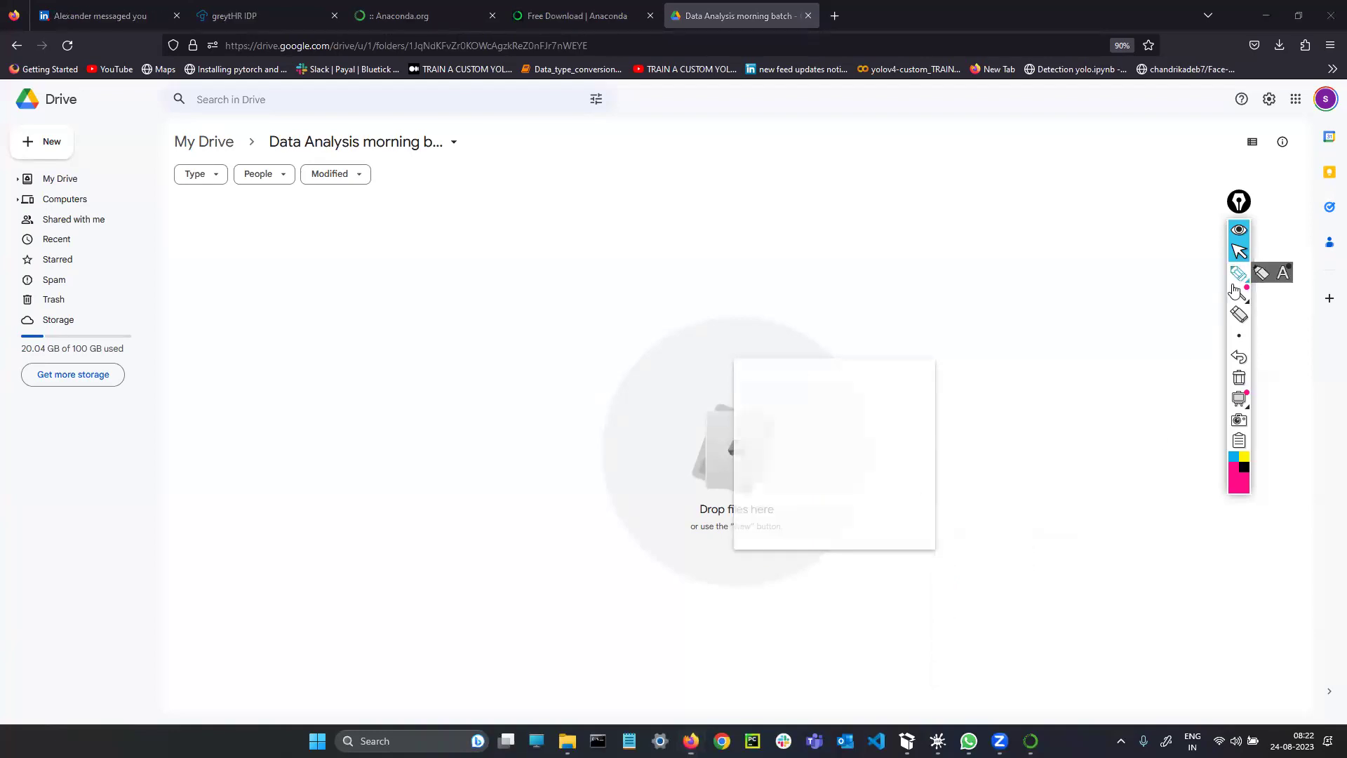
pyautogui.rightClick(695, 352)
pyautogui.moveTo(872, 532)
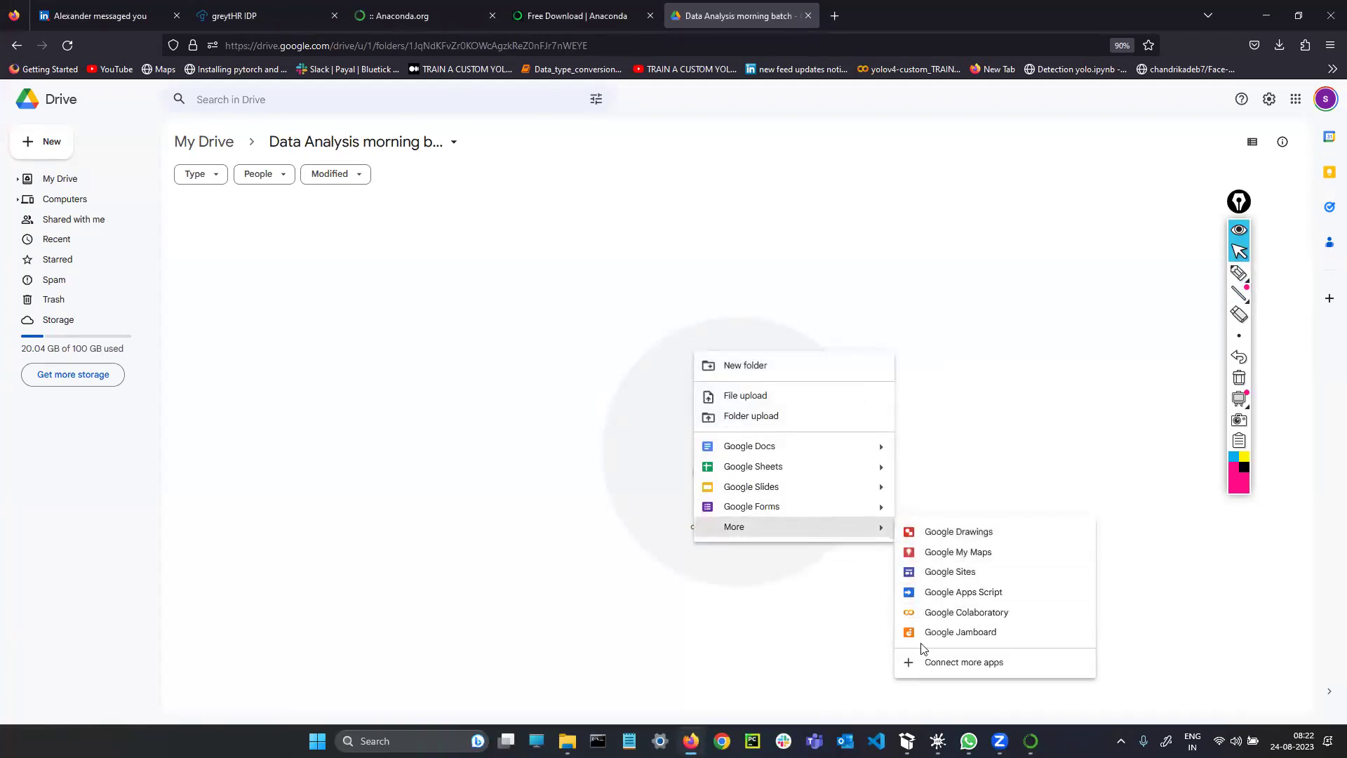
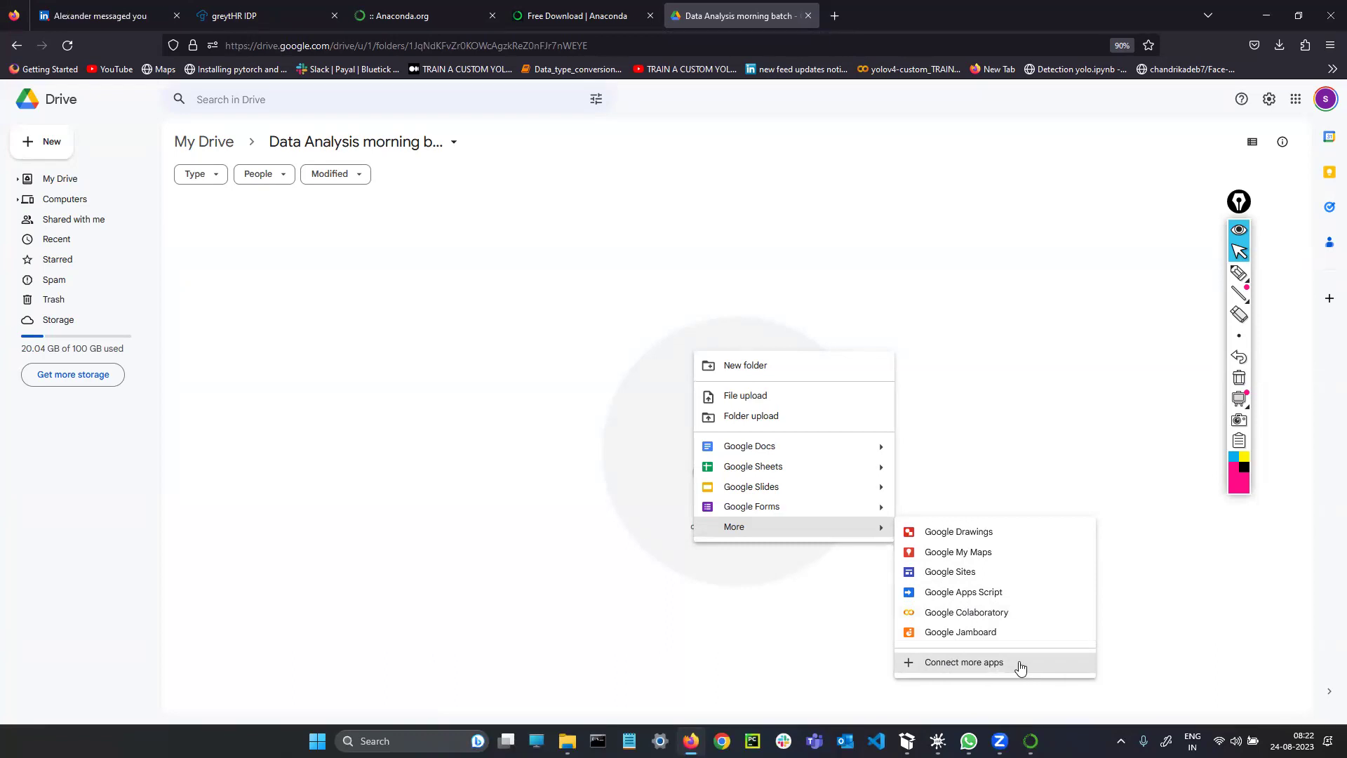
pyautogui.click(996, 669)
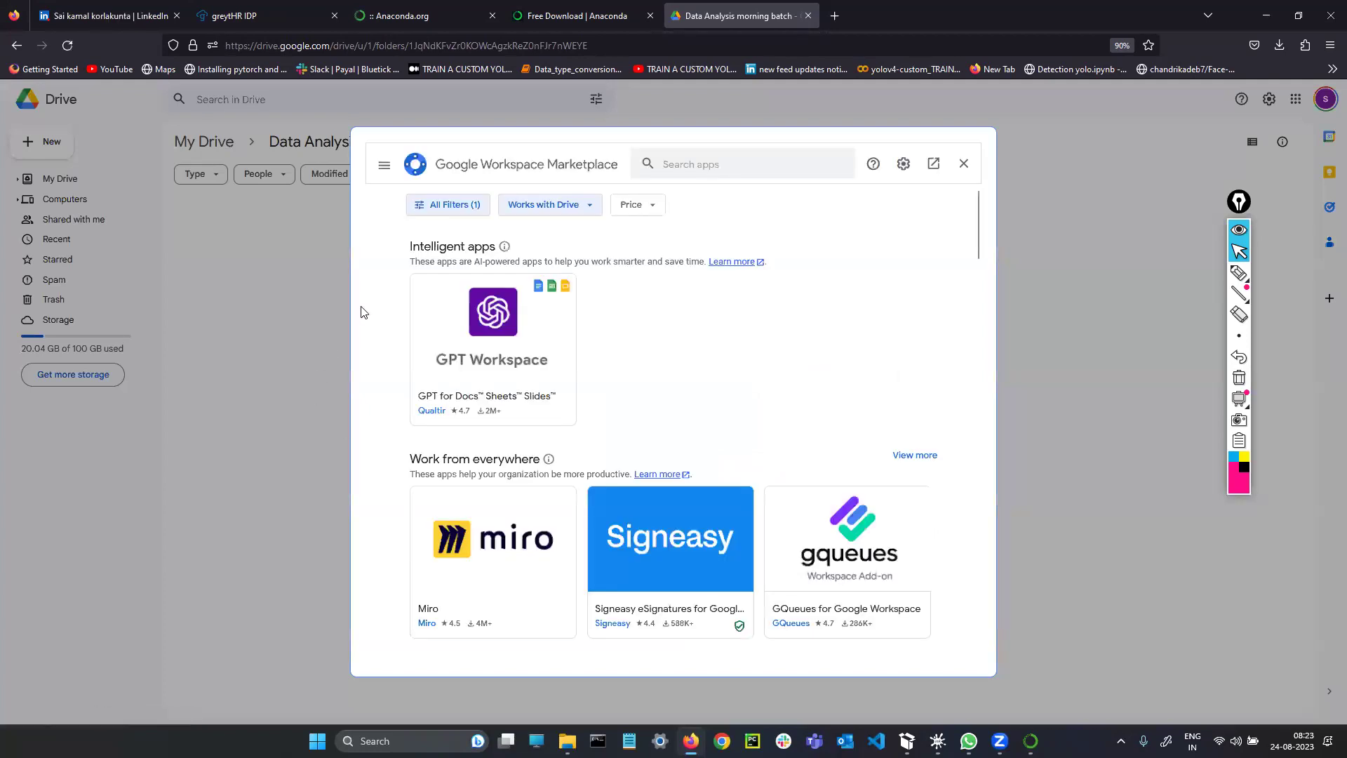
# Step: Search the Google Workspace Marketplace for google colab and circle the Colaboratory app with the pen
pyautogui.click(702, 164)
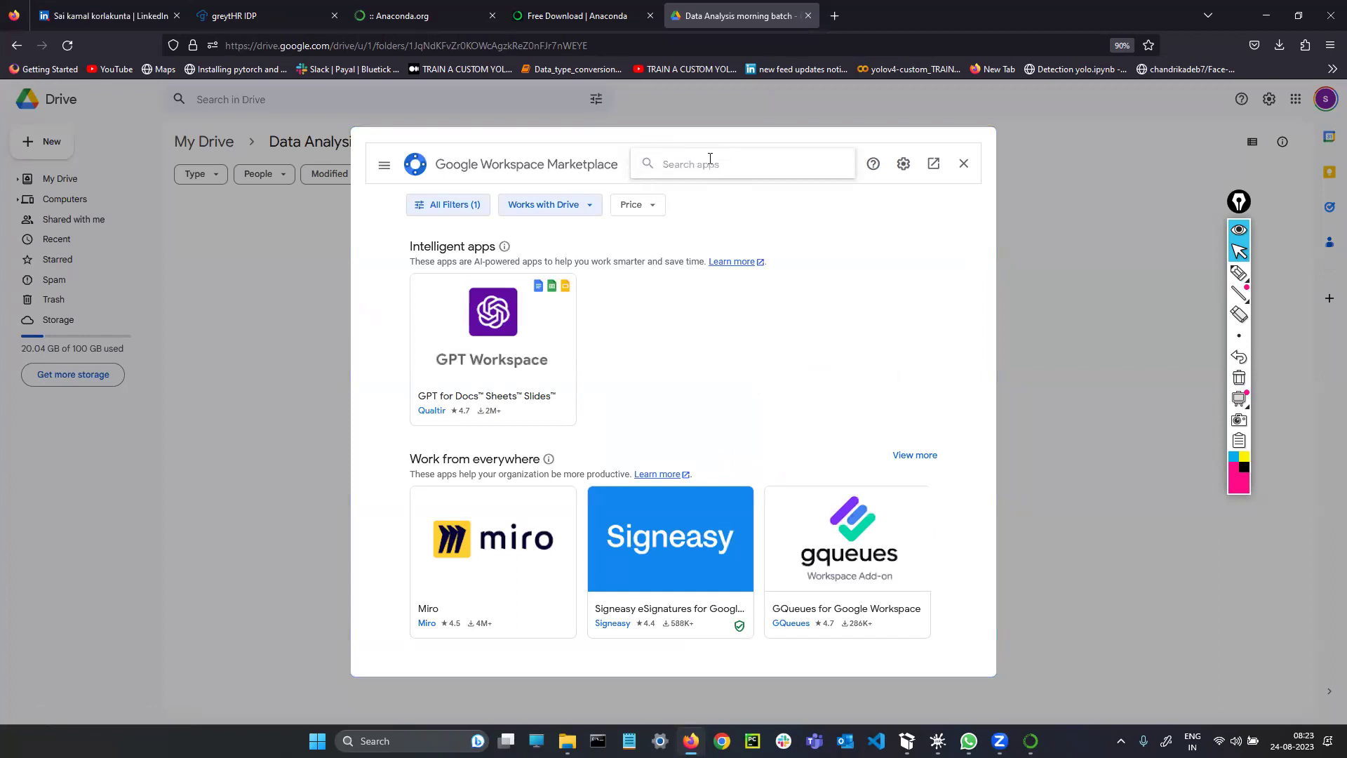
pyautogui.write('gogl')
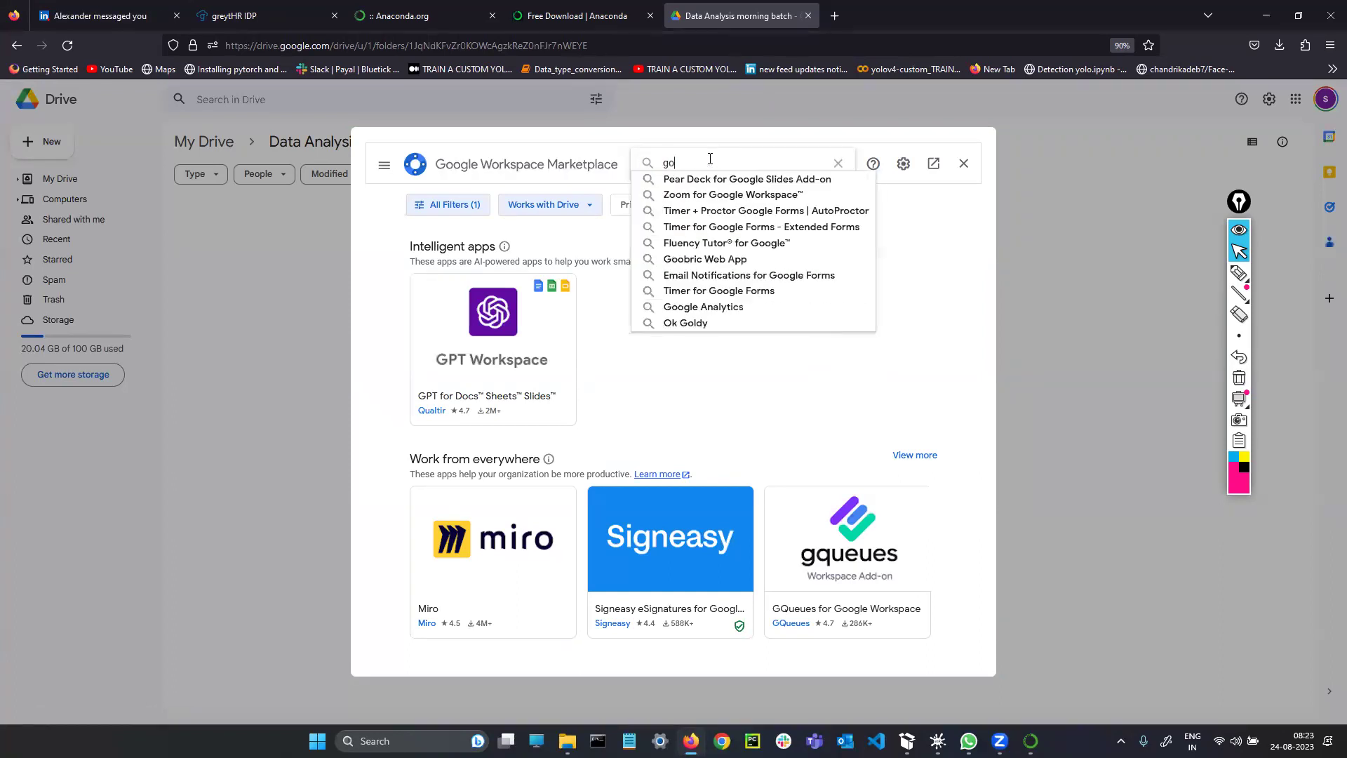
pyautogui.press('BackSpace')
pyautogui.write('og')
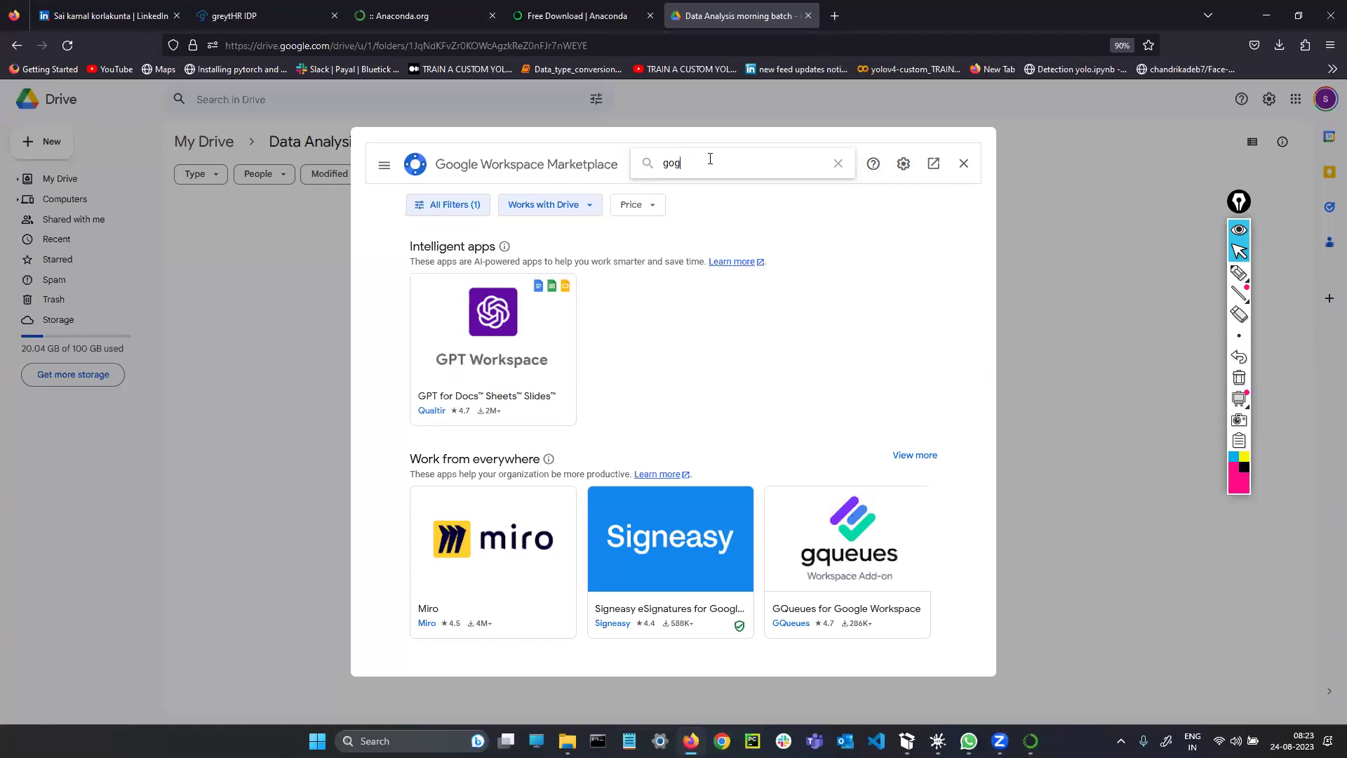
pyautogui.write('le colab')
pyautogui.press('Return')
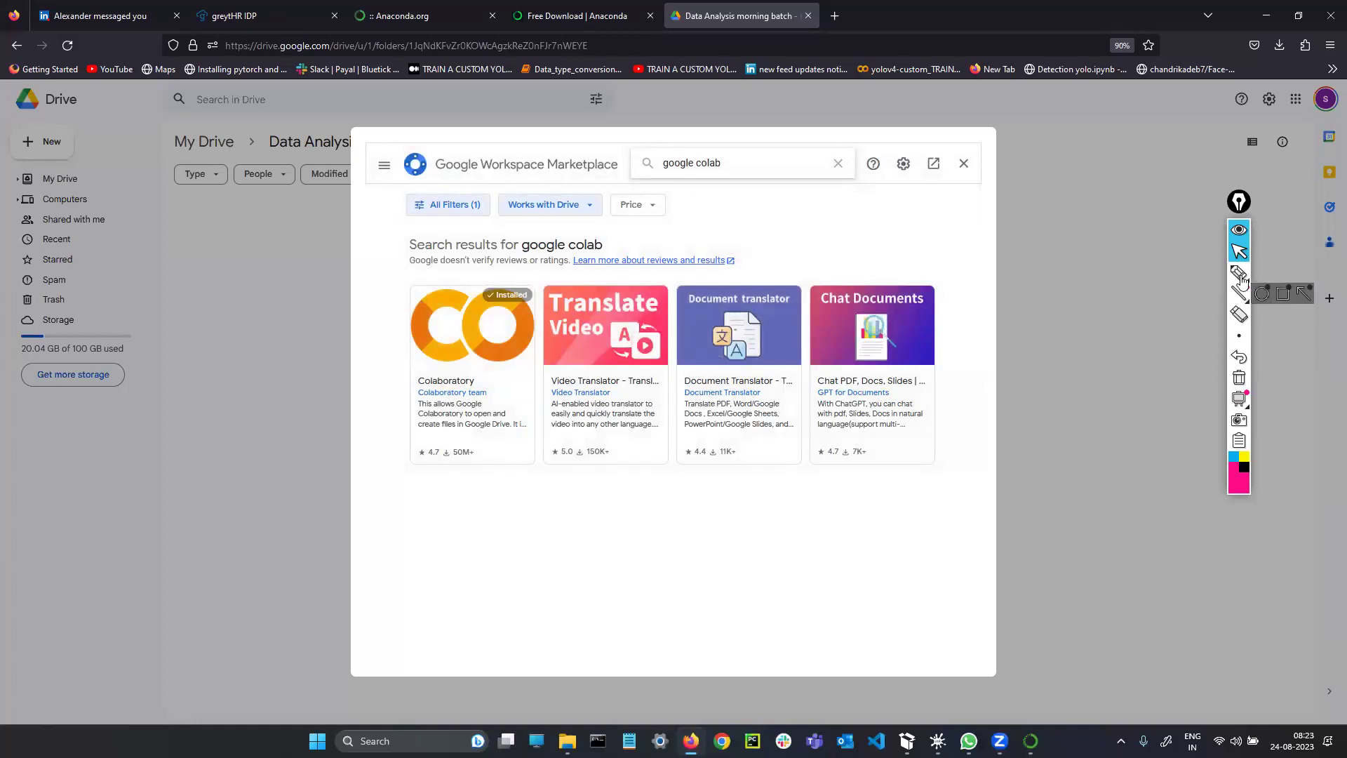
pyautogui.click(1239, 272)
pyautogui.moveTo(502, 307)
pyautogui.mouseDown()
pyautogui.moveTo(429, 300)
pyautogui.moveTo(412, 472)
pyautogui.moveTo(517, 450)
pyautogui.moveTo(516, 303)
pyautogui.mouseUp()
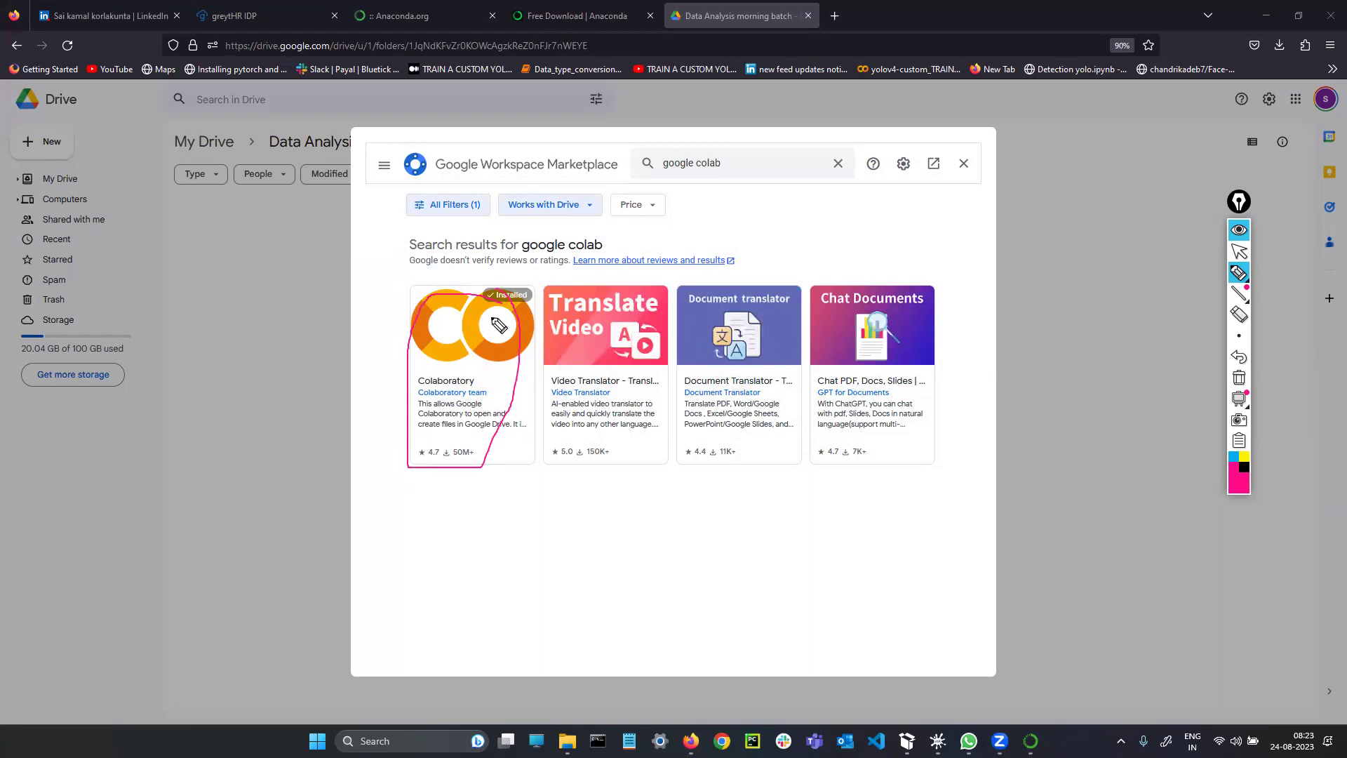
# Step: Clear the pen marks and open the Colaboratory app's details page in the Marketplace
pyautogui.click(1240, 379)
pyautogui.click(1240, 251)
pyautogui.click(456, 351)
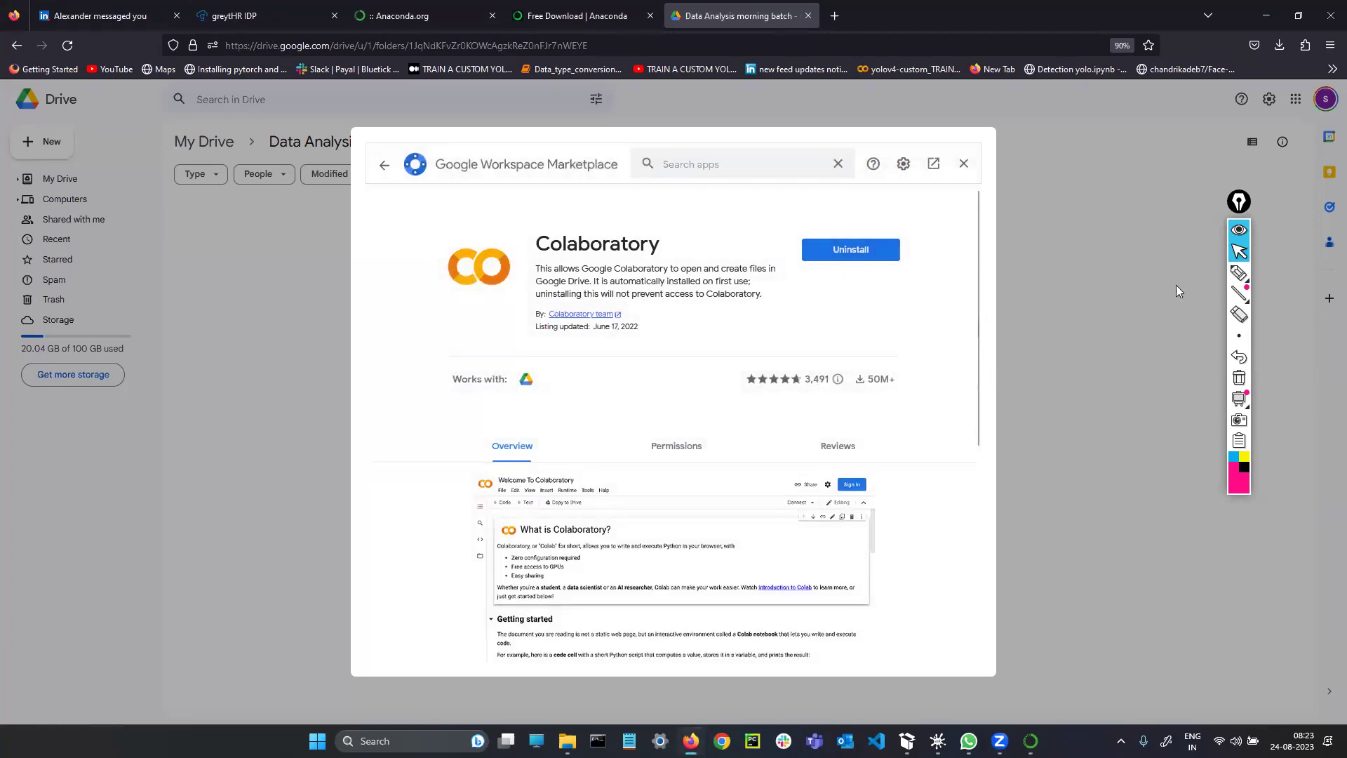
# Step: Outline the Colaboratory Uninstall option with the pen, erase the marks and close the Marketplace
pyautogui.click(1240, 273)
pyautogui.moveTo(919, 244)
pyautogui.mouseDown()
pyautogui.moveTo(814, 239)
pyautogui.moveTo(909, 278)
pyautogui.moveTo(906, 247)
pyautogui.mouseUp()
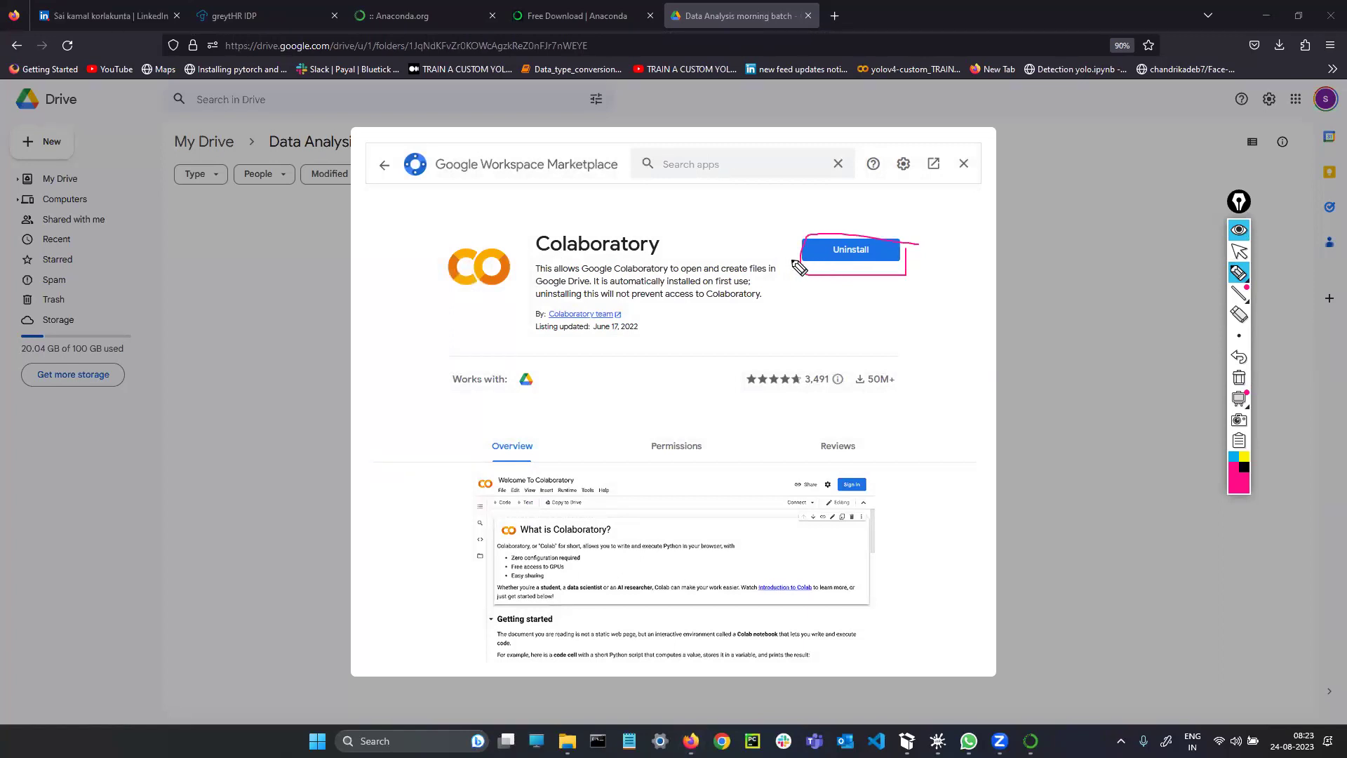
pyautogui.moveTo(833, 249)
pyautogui.mouseDown()
pyautogui.moveTo(835, 261)
pyautogui.moveTo(861, 245)
pyautogui.moveTo(893, 259)
pyautogui.mouseUp()
pyautogui.click(1239, 378)
pyautogui.click(1239, 252)
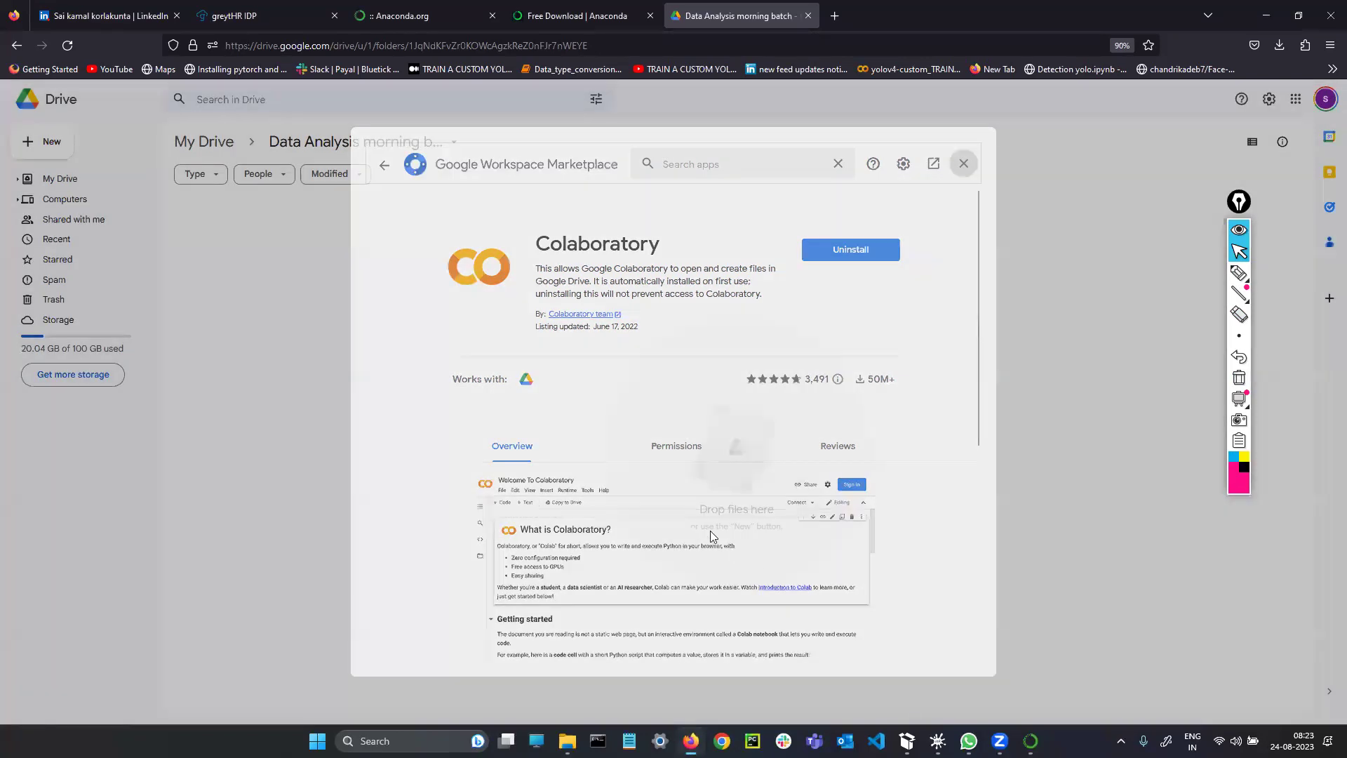
pyautogui.click(963, 163)
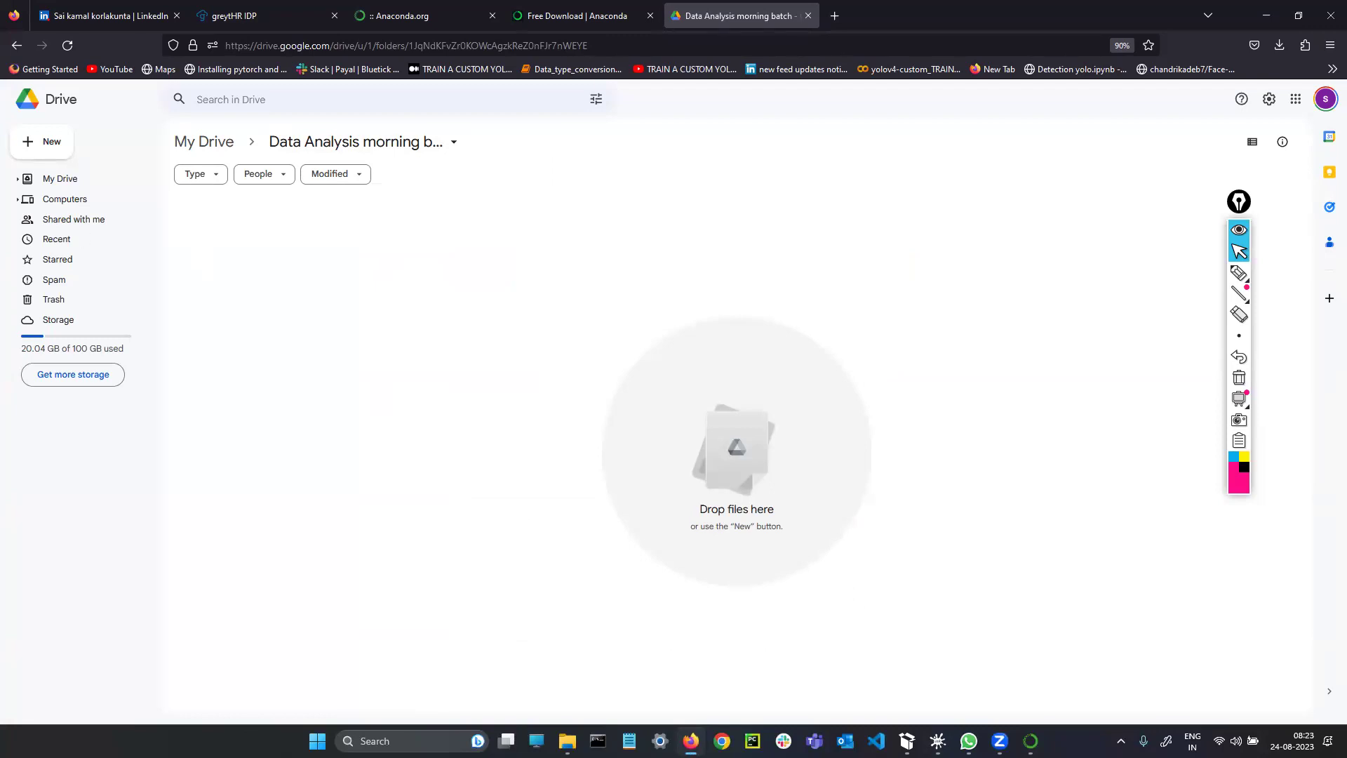
# Step: Reload the Data Analysis morning batch folder, create a Google Colaboratory notebook in it and return to the folder
pyautogui.click(73, 48)
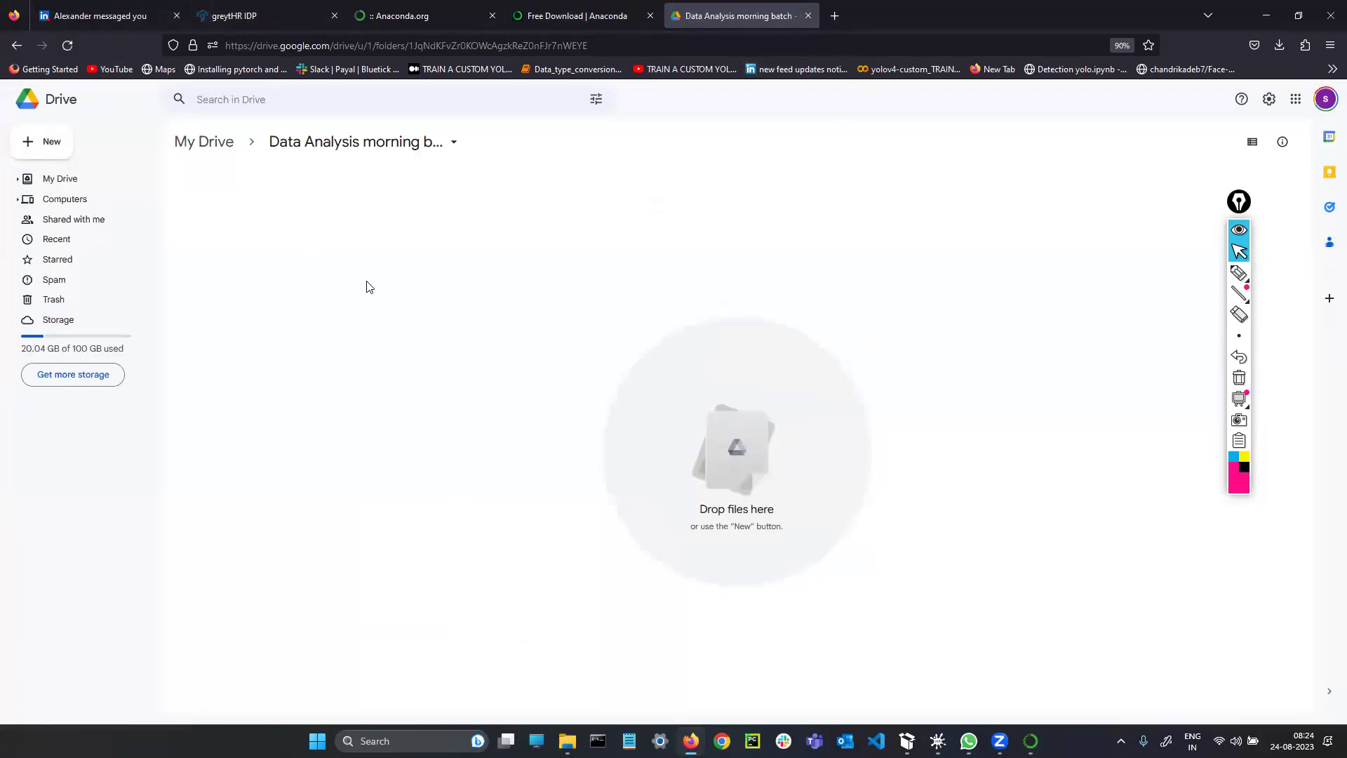
pyautogui.rightClick(697, 349)
pyautogui.moveTo(767, 525)
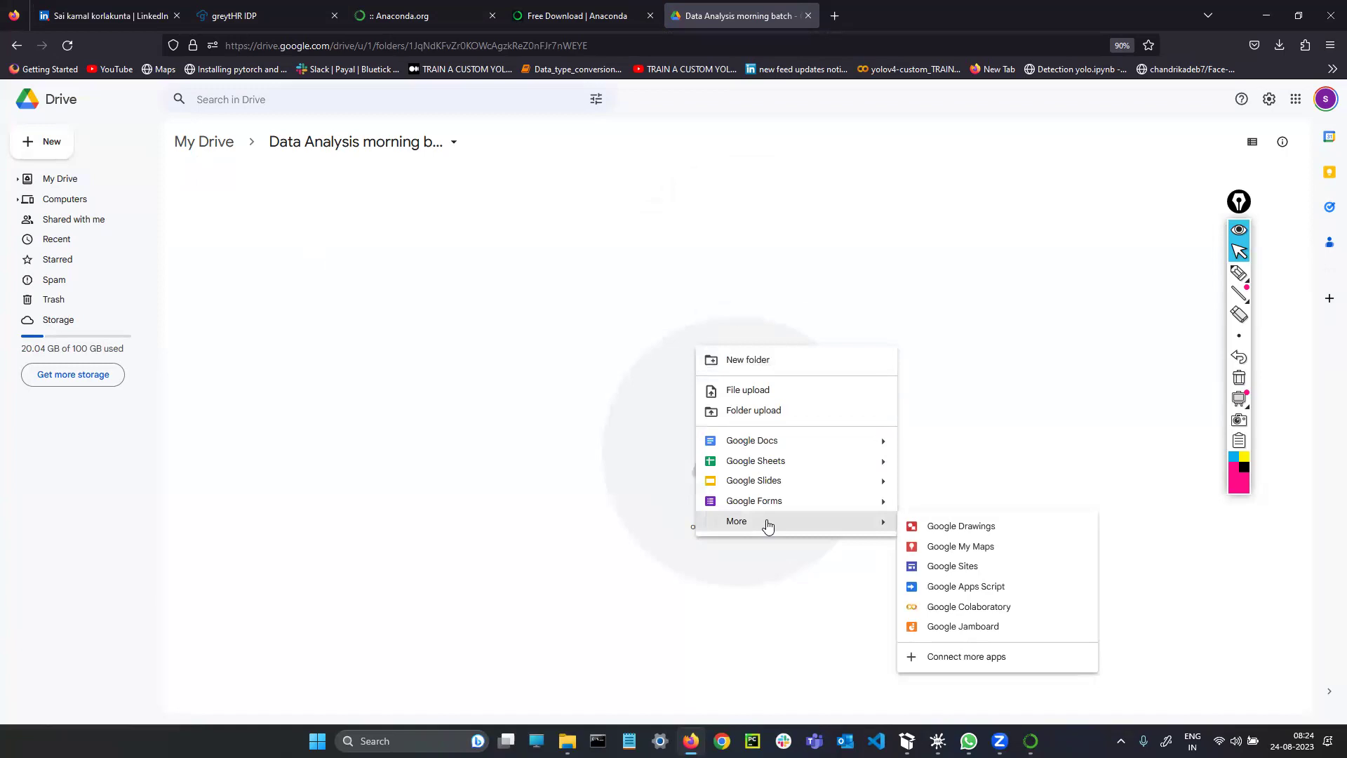
pyautogui.click(951, 610)
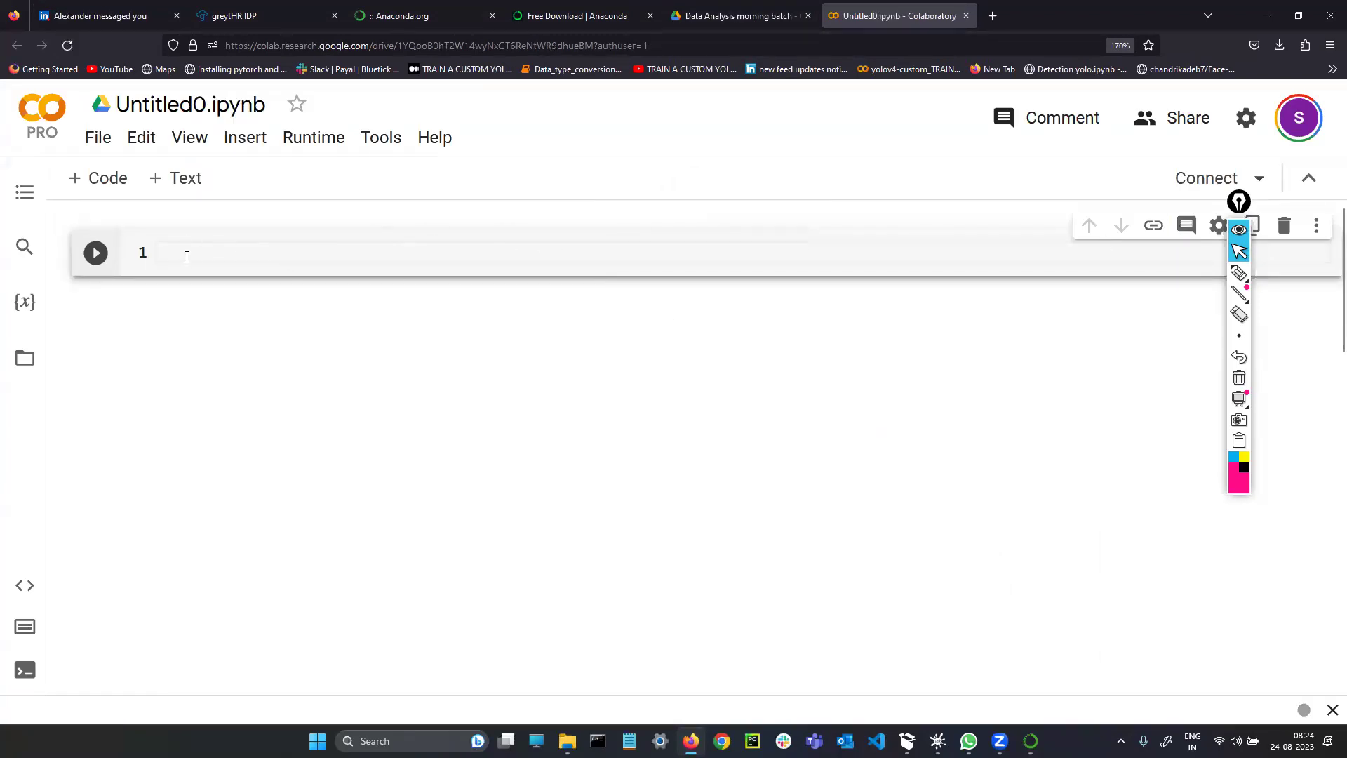
pyautogui.click(737, 16)
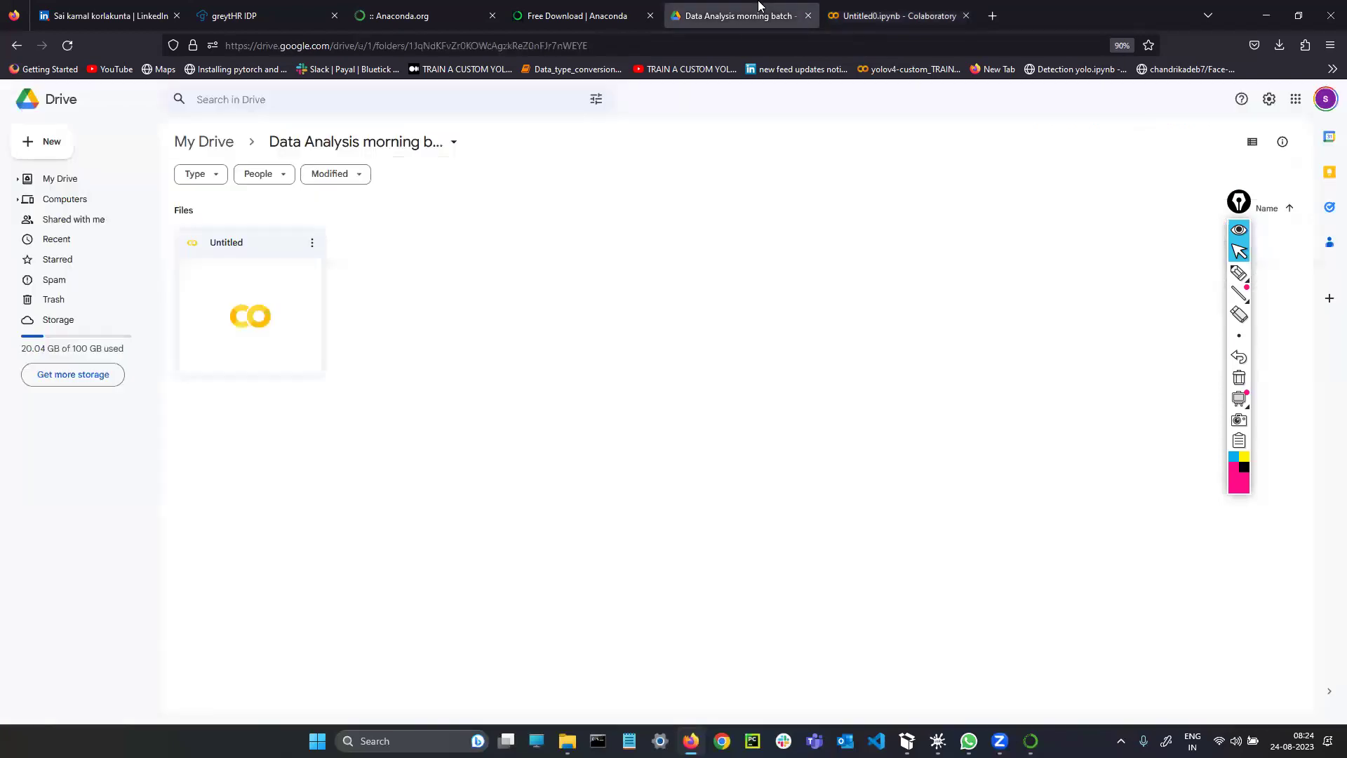
# Step: On the Scrble Ink whiteboard, draw a stick figure linked by arrows in both directions to a box for Anaconda Jupyter
pyautogui.hotkey('alt', 'Tab')
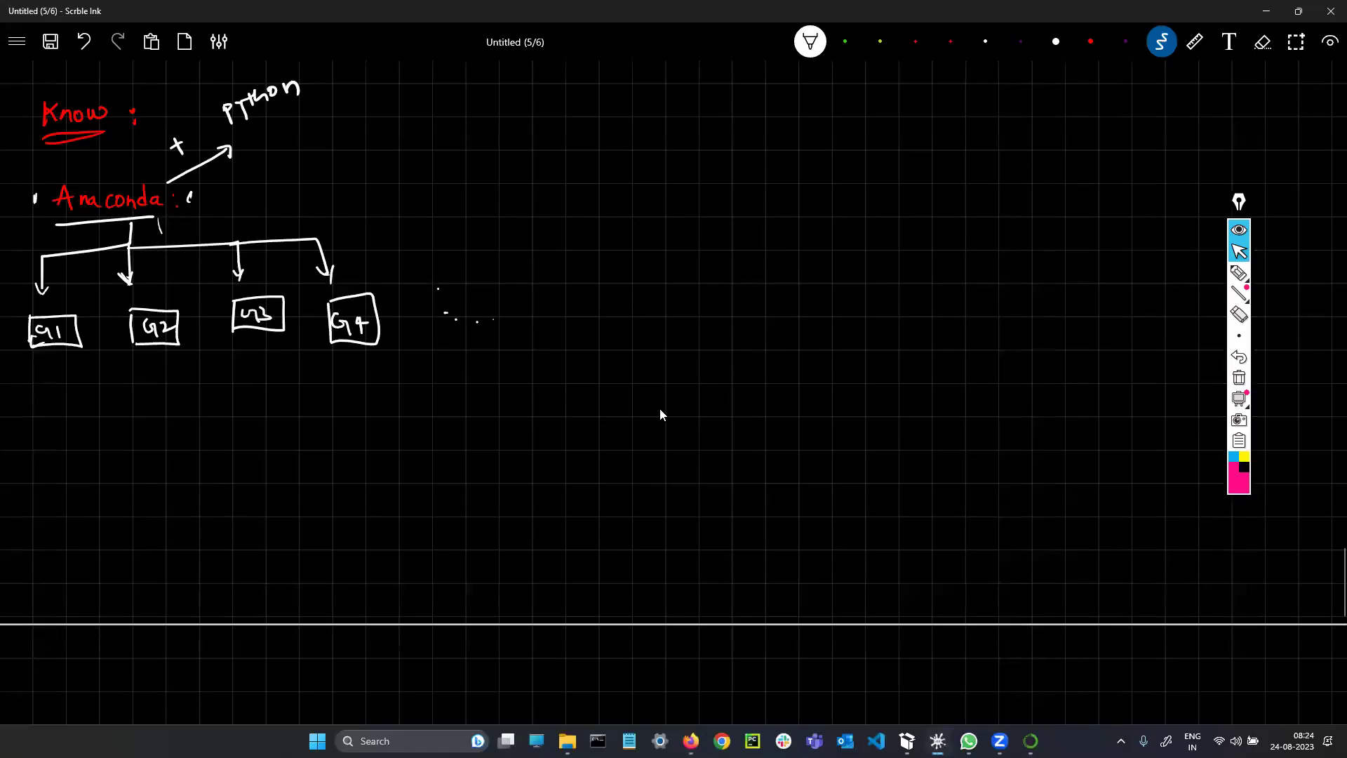
pyautogui.moveTo(507, 190); pyautogui.dragTo(501, 194)
pyautogui.moveTo(694, 200)
pyautogui.mouseDown()
pyautogui.moveTo(780, 188)
pyautogui.moveTo(745, 219)
pyautogui.moveTo(769, 232)
pyautogui.moveTo(825, 208)
pyautogui.mouseUp()
pyautogui.moveTo(674, 165); pyautogui.dragTo(699, 249)
pyautogui.moveTo(677, 153)
pyautogui.mouseDown()
pyautogui.moveTo(817, 130)
pyautogui.moveTo(702, 259)
pyautogui.mouseUp()
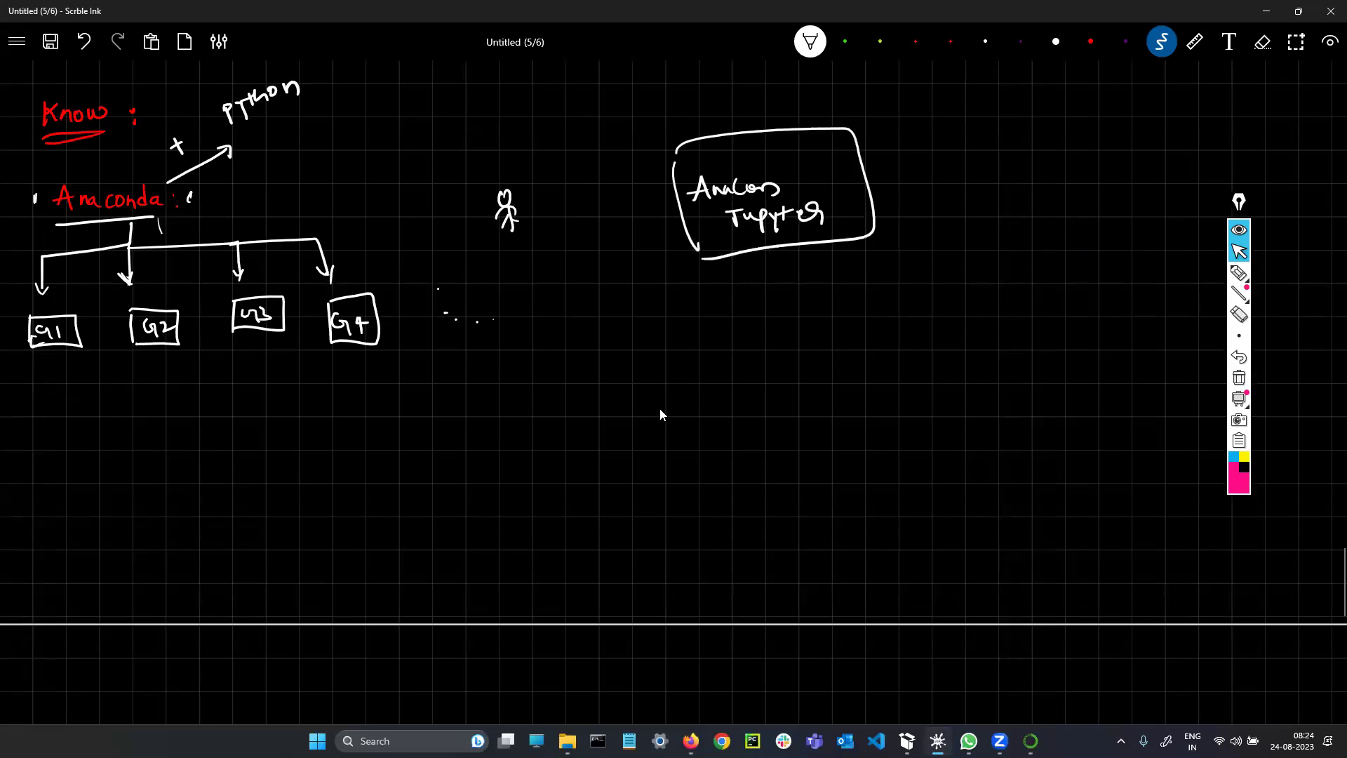
pyautogui.moveTo(684, 106); pyautogui.dragTo(687, 126)
pyautogui.moveTo(514, 191)
pyautogui.mouseDown()
pyautogui.moveTo(562, 173)
pyautogui.moveTo(657, 175)
pyautogui.mouseUp()
pyautogui.moveTo(751, 241)
pyautogui.mouseDown()
pyautogui.moveTo(763, 233)
pyautogui.moveTo(742, 246)
pyautogui.moveTo(525, 244)
pyautogui.moveTo(539, 258)
pyautogui.mouseUp()
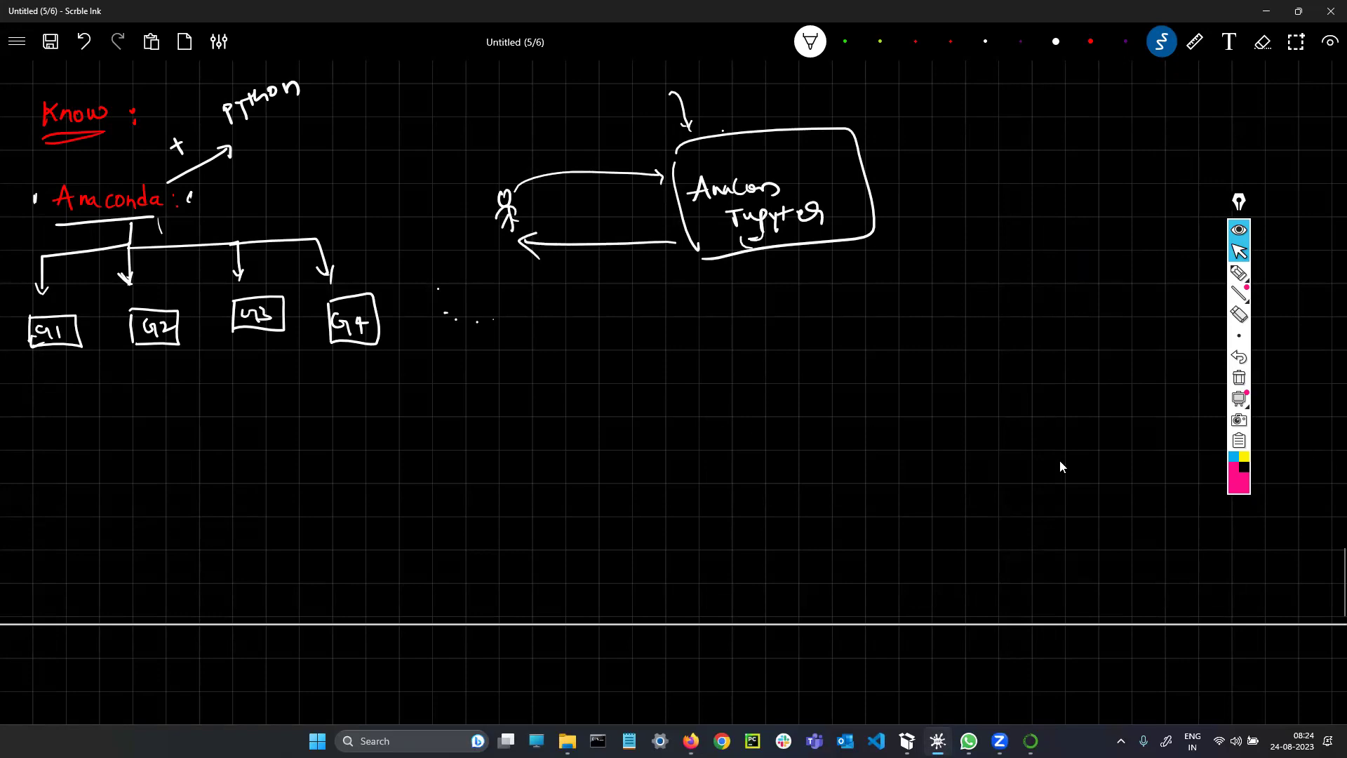
# Step: Sketch a second stick figure below the first and connect it with a curve to the handwritten word Google
pyautogui.hotkey('alt', 'Tab')
pyautogui.moveTo(549, 412); pyautogui.dragTo(555, 447)
pyautogui.moveTo(540, 433)
pyautogui.mouseDown()
pyautogui.moveTo(566, 424)
pyautogui.moveTo(545, 447)
pyautogui.moveTo(565, 446)
pyautogui.mouseUp()
pyautogui.moveTo(753, 390); pyautogui.dragTo(761, 429)
pyautogui.moveTo(769, 401); pyautogui.dragTo(779, 404)
pyautogui.moveTo(794, 393); pyautogui.dragTo(793, 416)
pyautogui.moveTo(803, 388)
pyautogui.mouseDown()
pyautogui.moveTo(802, 414)
pyautogui.moveTo(824, 414)
pyautogui.mouseUp()
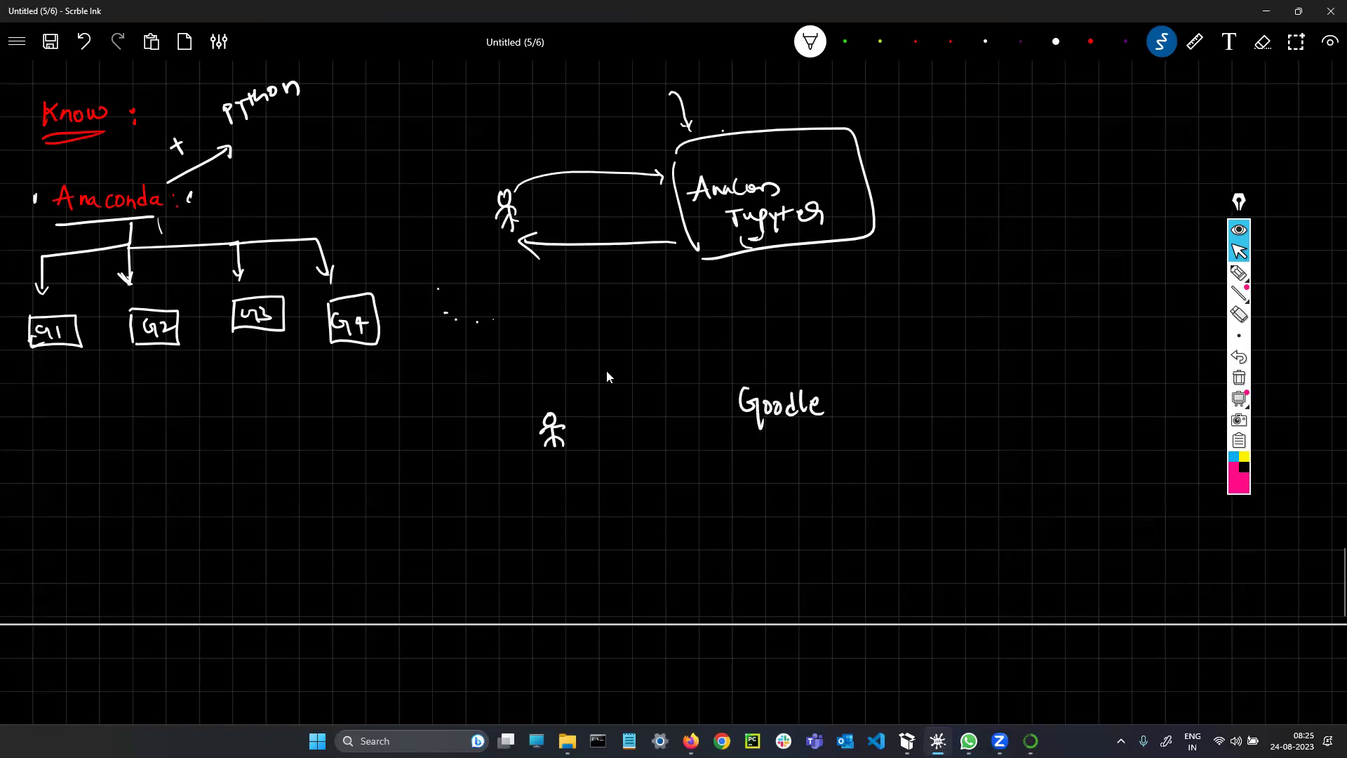
pyautogui.moveTo(557, 410)
pyautogui.mouseDown()
pyautogui.moveTo(647, 349)
pyautogui.moveTo(712, 390)
pyautogui.mouseUp()
# Step: Frame the word Google in a box, write Jupyter notebook inside it and mark the Jupyter labels
pyautogui.moveTo(730, 369); pyautogui.dragTo(735, 497)
pyautogui.moveTo(728, 371)
pyautogui.mouseDown()
pyautogui.moveTo(871, 362)
pyautogui.moveTo(734, 500)
pyautogui.mouseUp()
pyautogui.moveTo(750, 441)
pyautogui.mouseDown()
pyautogui.moveTo(757, 469)
pyautogui.moveTo(764, 433)
pyautogui.mouseUp()
pyautogui.moveTo(766, 439)
pyautogui.mouseDown()
pyautogui.moveTo(793, 472)
pyautogui.moveTo(814, 449)
pyautogui.mouseUp()
pyautogui.moveTo(816, 439); pyautogui.dragTo(843, 418)
pyautogui.moveTo(821, 452); pyautogui.dragTo(820, 463)
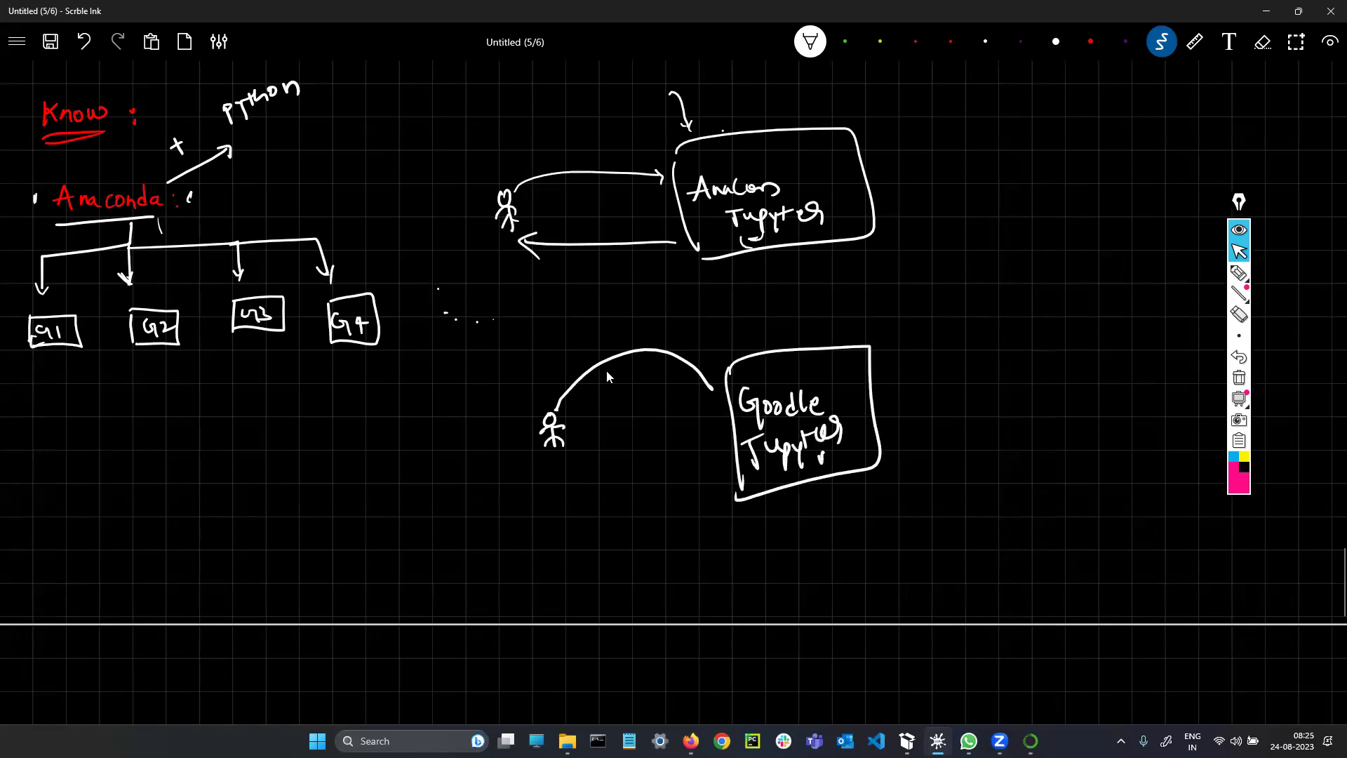
pyautogui.moveTo(784, 225)
pyautogui.mouseDown()
pyautogui.moveTo(799, 236)
pyautogui.moveTo(776, 243)
pyautogui.mouseUp()
pyautogui.moveTo(861, 445); pyautogui.dragTo(877, 436)
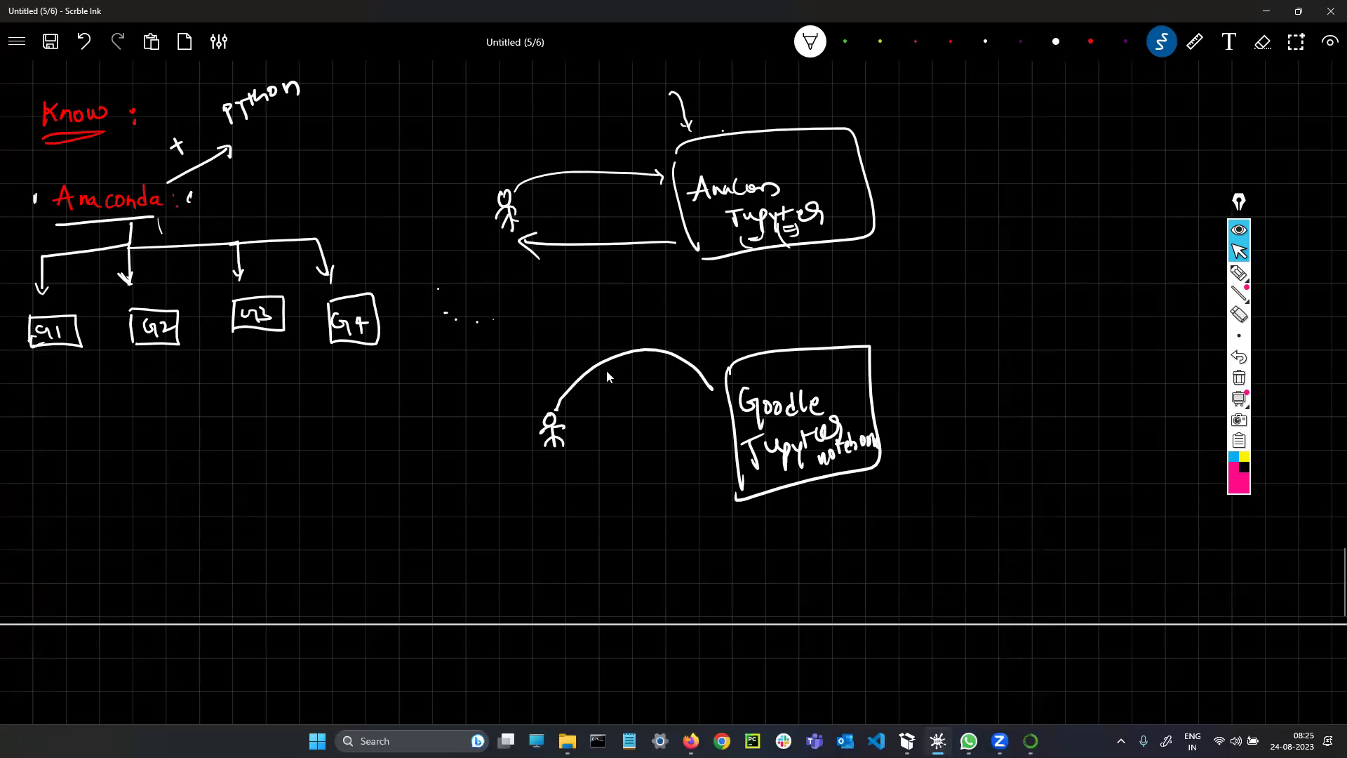
pyautogui.moveTo(776, 423)
pyautogui.mouseDown()
pyautogui.moveTo(786, 435)
pyautogui.moveTo(772, 440)
pyautogui.mouseUp()
# Step: Launch Jupyter Notebook (anaconda3) from Windows search and create a new Python 3 notebook
pyautogui.press('super+s')
pyautogui.write('jupyter')
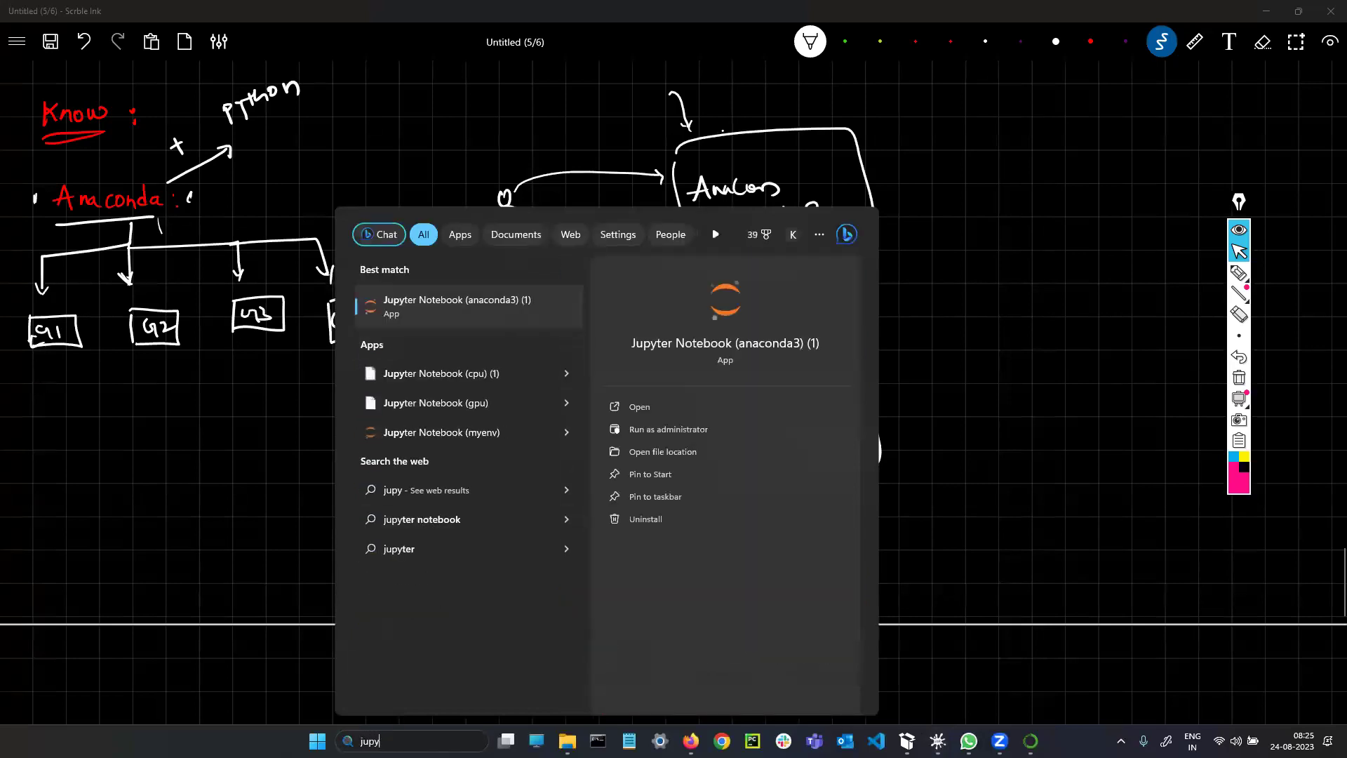
pyautogui.press('Return')
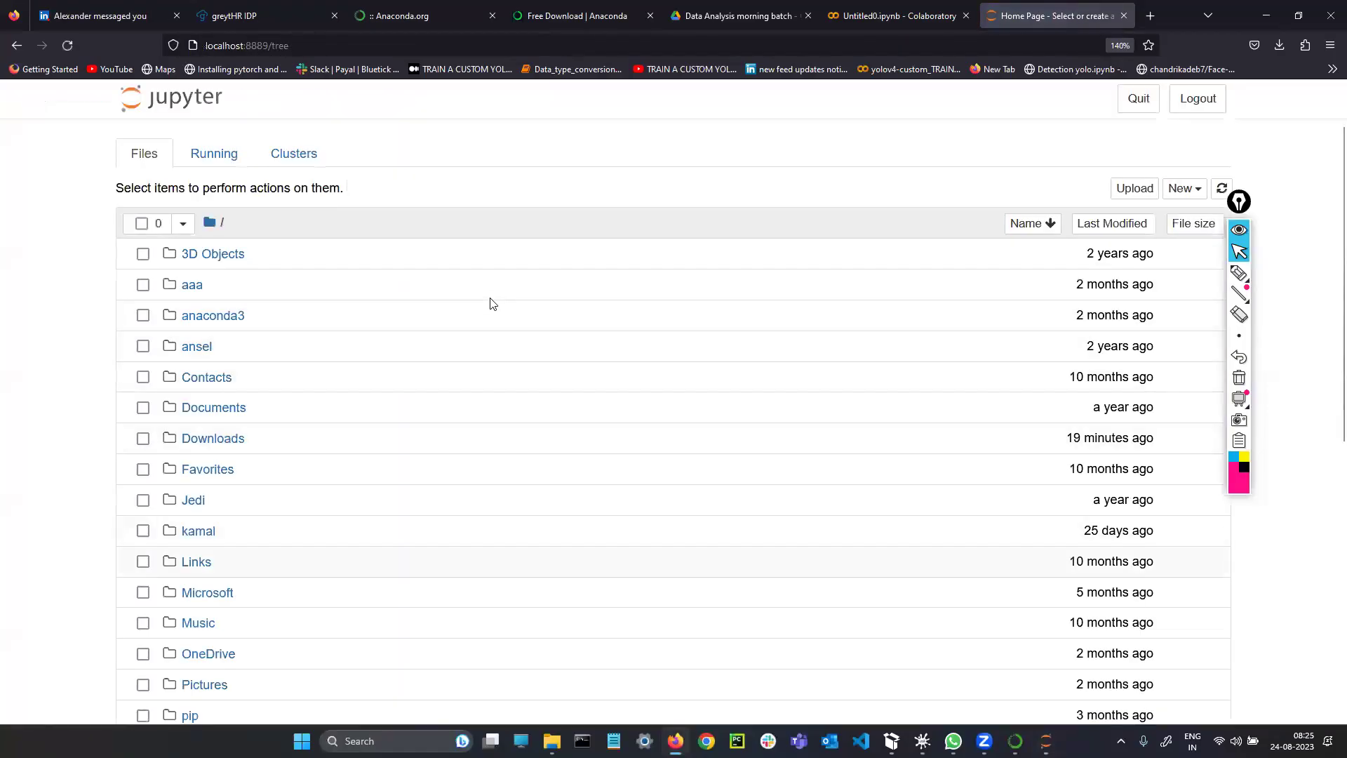
pyautogui.scroll(-6, 491, 303)
pyautogui.scroll(6, 491, 303)
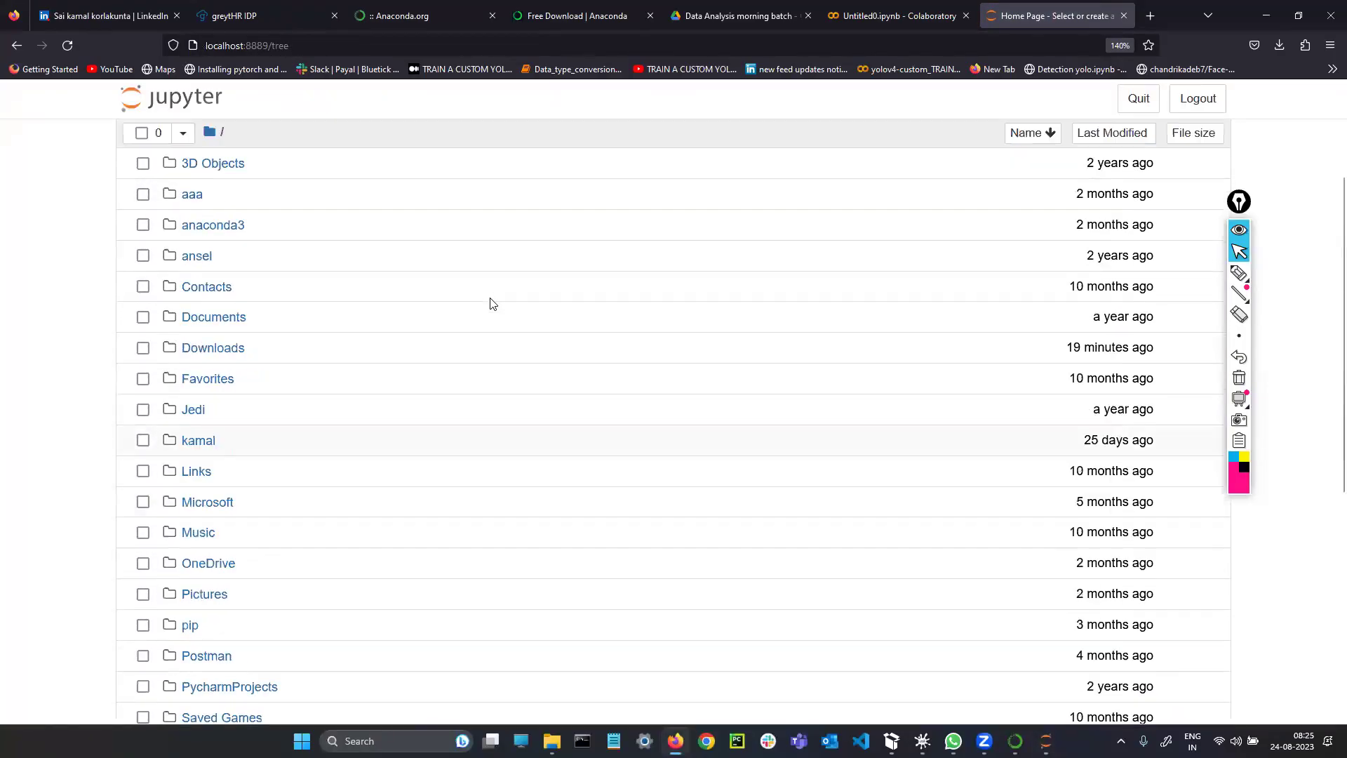
pyautogui.click(1128, 234)
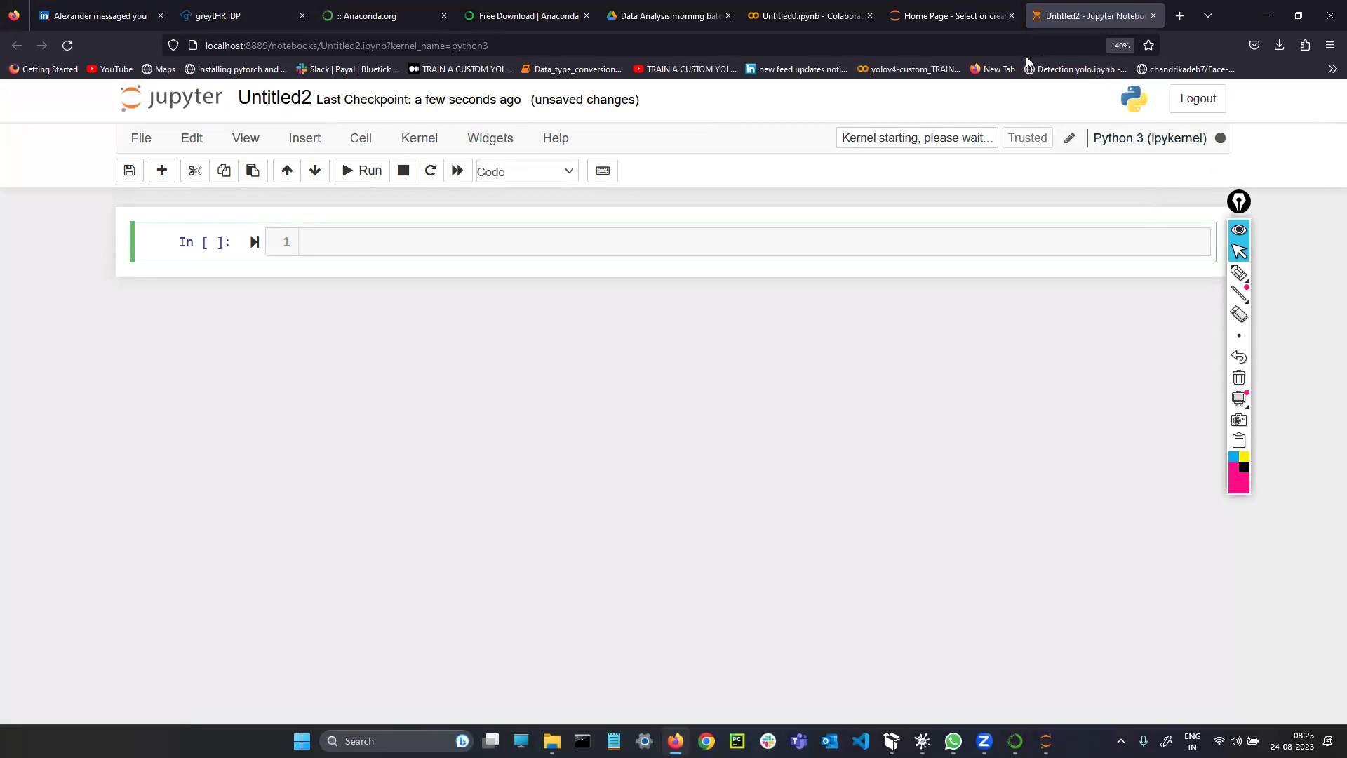
# Step: Enlarge the Jupyter notebook to 190% and compare its layout with the Colab notebook Untitled0.ipynb
pyautogui.hotkey('ctrl', '+')
pyautogui.hotkey('ctrl', '+')
pyautogui.hotkey('ctrl', '+')
pyautogui.hotkey('ctrl', '+')
pyautogui.hotkey('ctrl', '+')
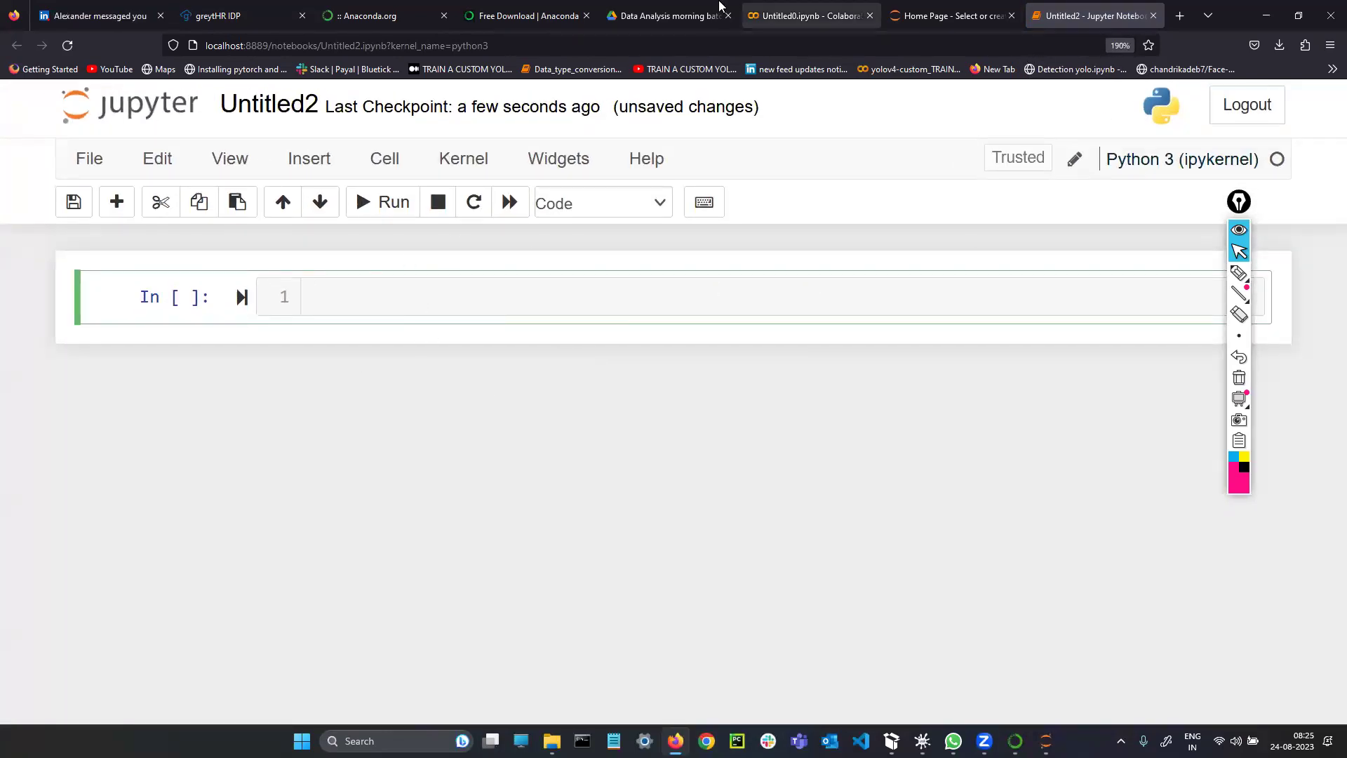
pyautogui.click(800, 15)
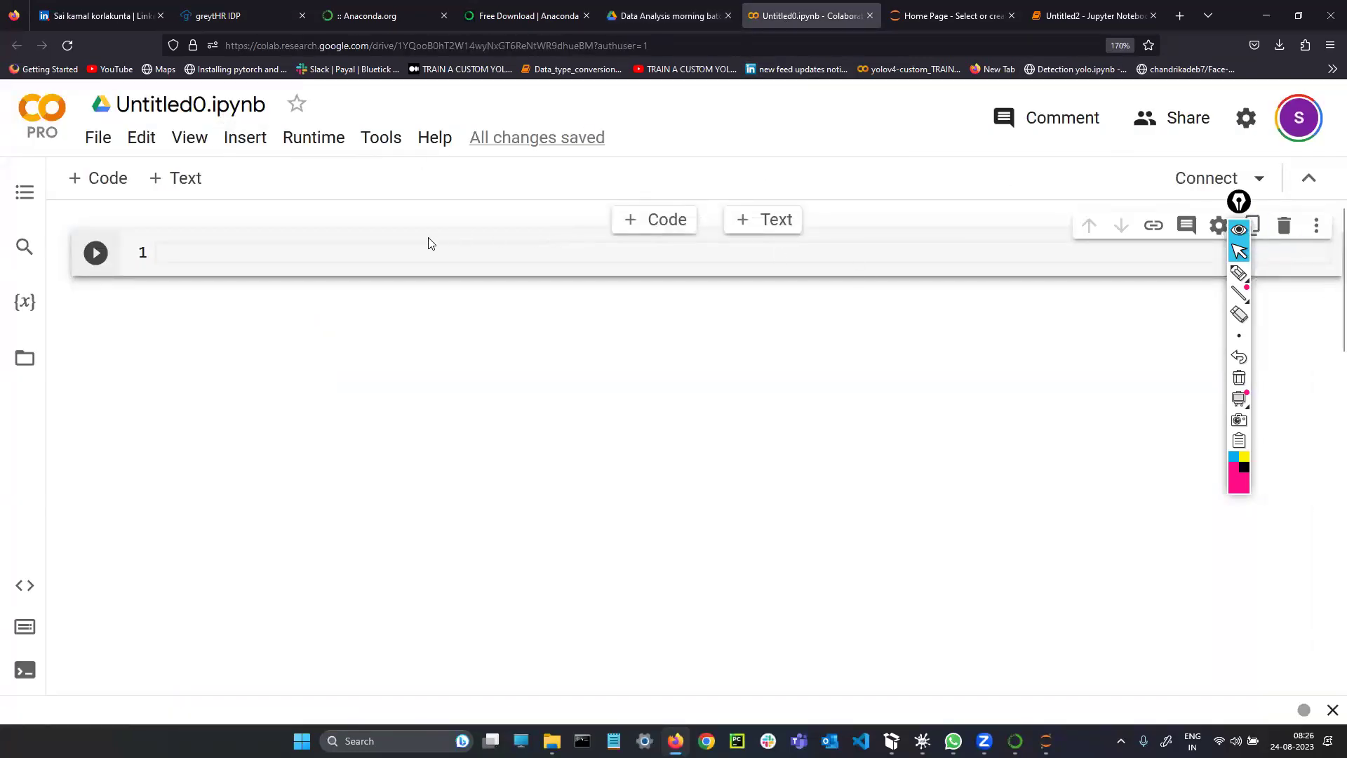
pyautogui.click(1087, 14)
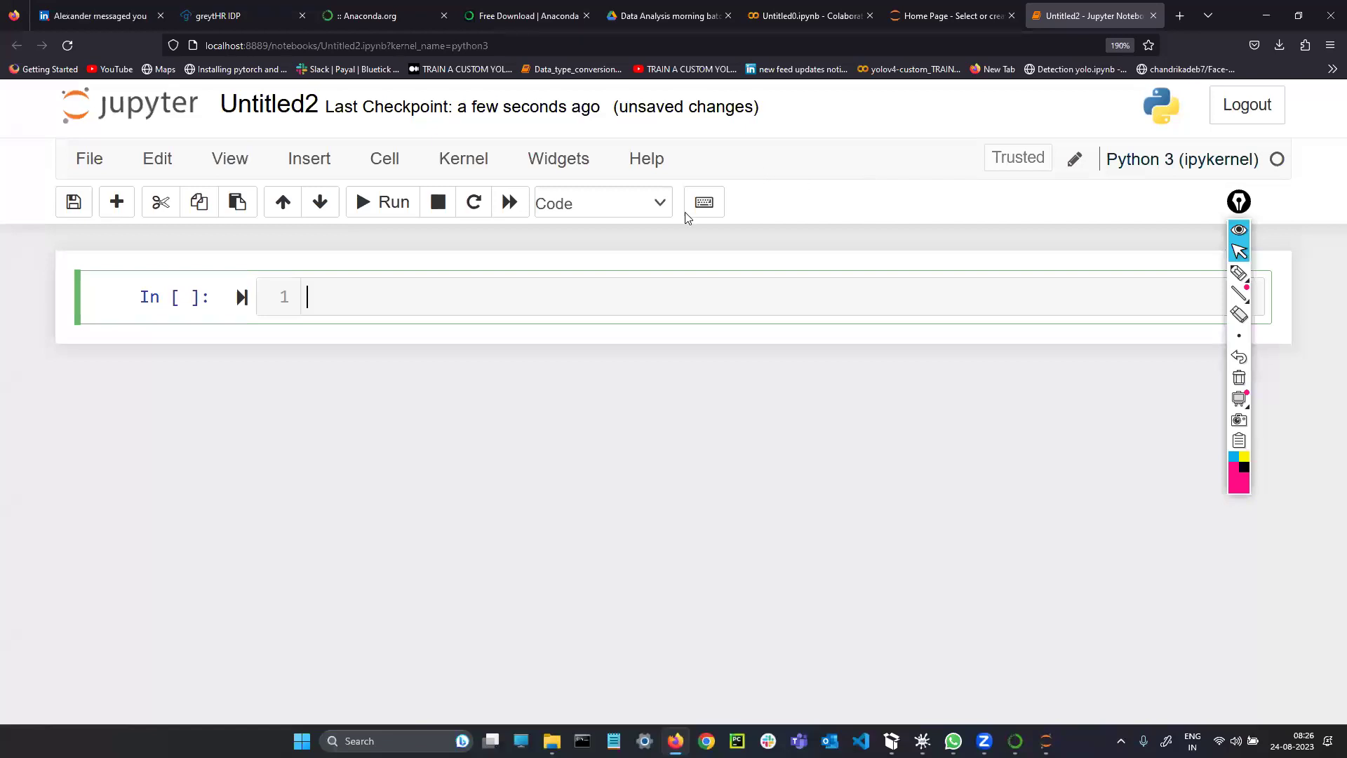
pyautogui.click(818, 13)
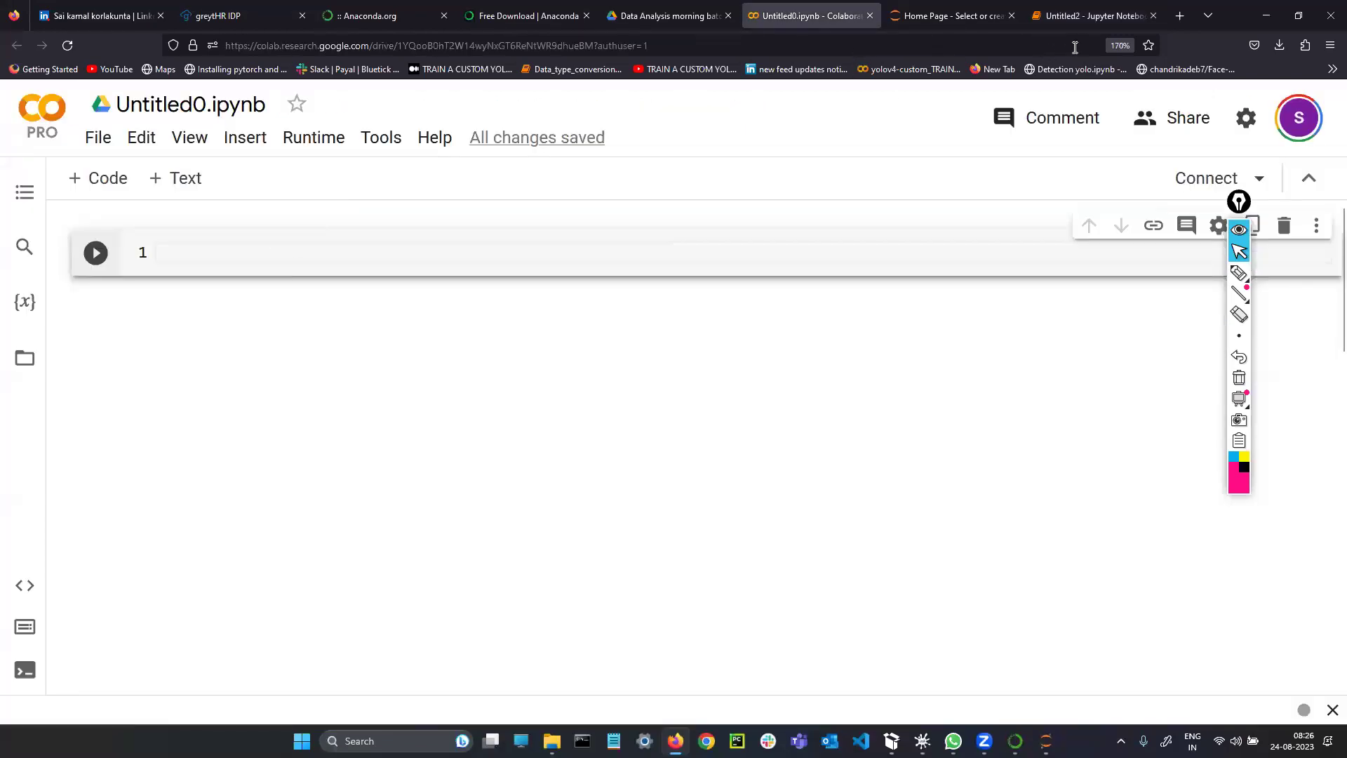
pyautogui.click(1087, 15)
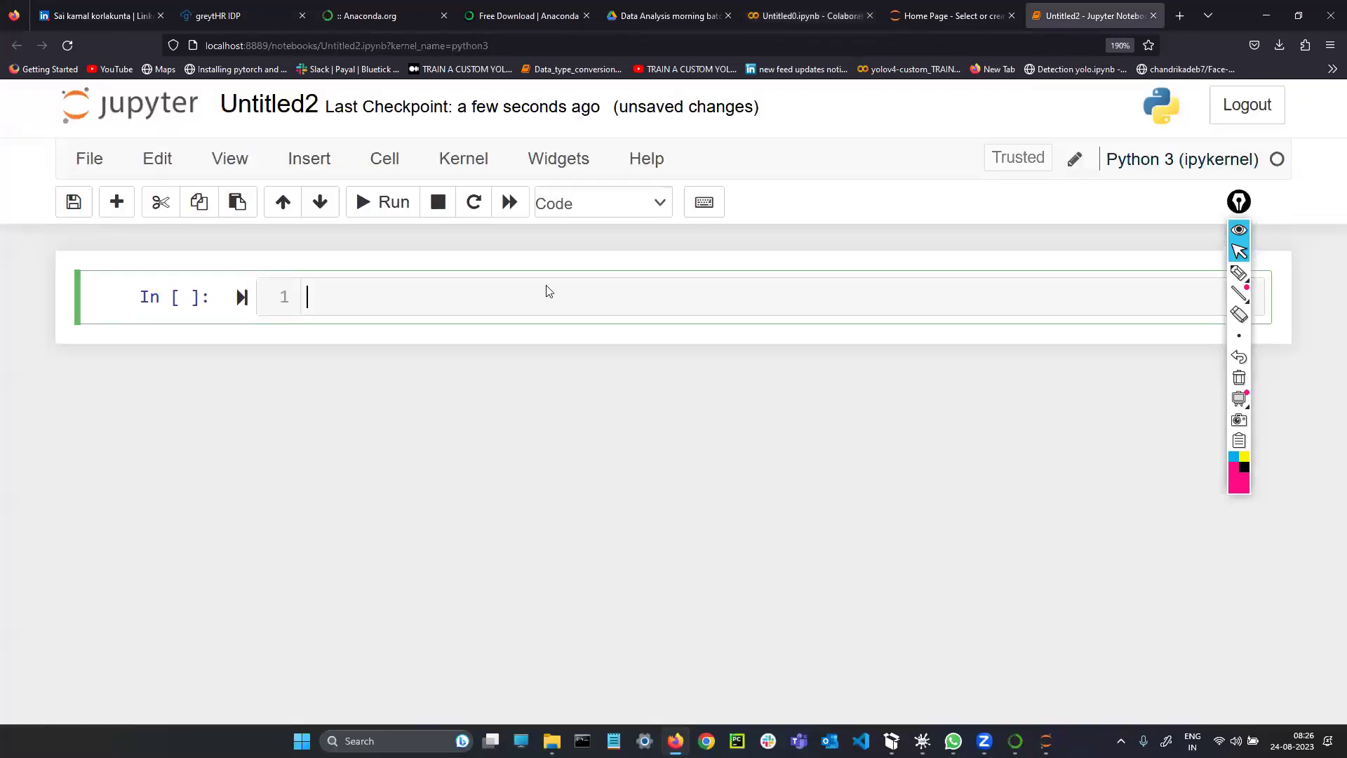
# Step: Mark the Jupyter notebook's empty cell with the pen, clear the mark and go back to the Colab notebook
pyautogui.click(1241, 271)
pyautogui.moveTo(977, 318); pyautogui.dragTo(989, 297)
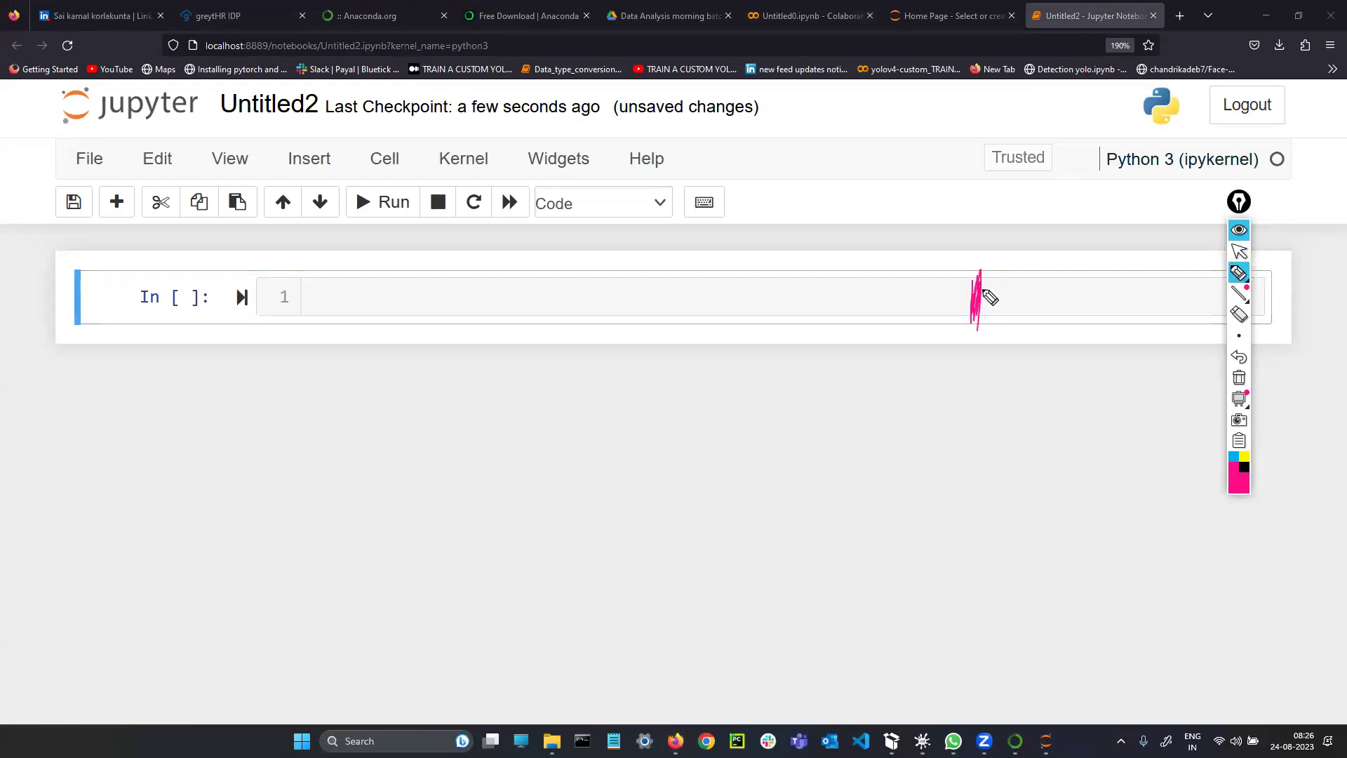
pyautogui.click(1240, 377)
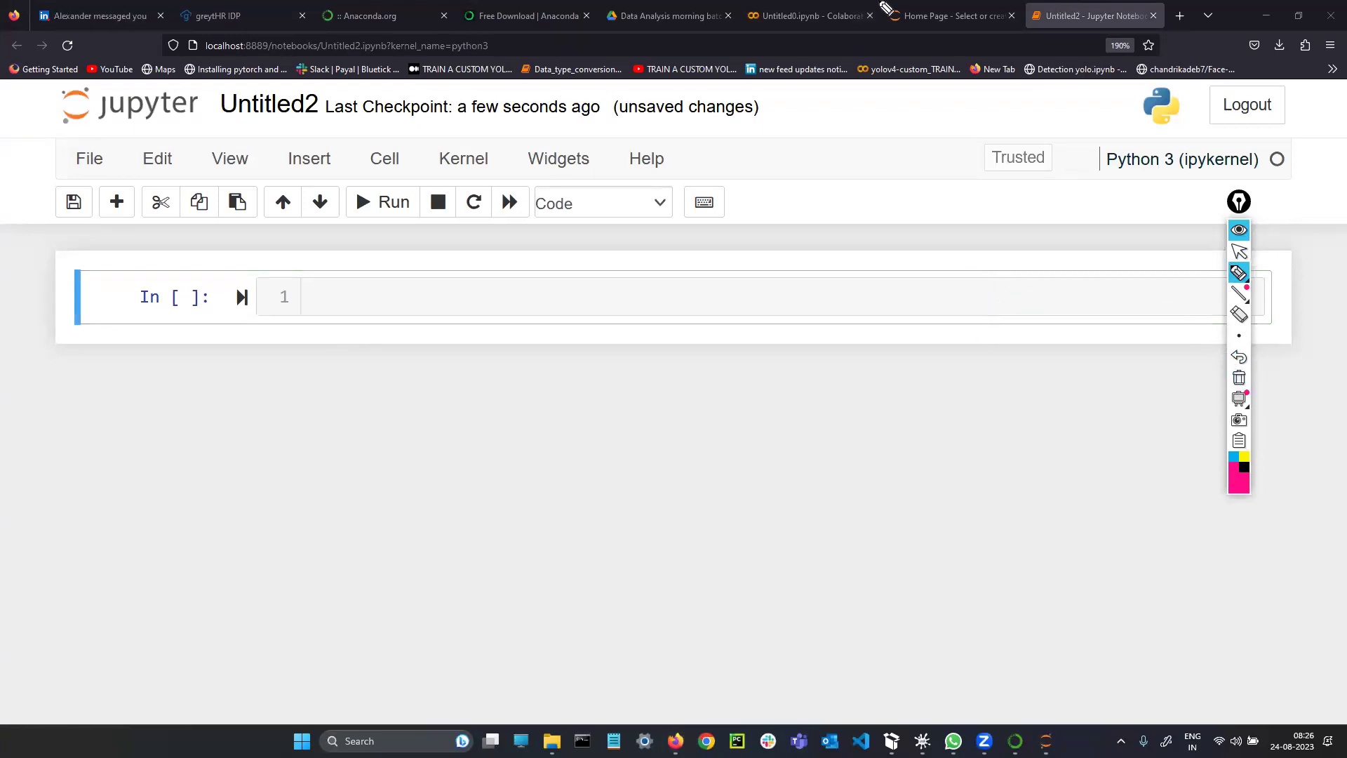
pyautogui.click(1240, 250)
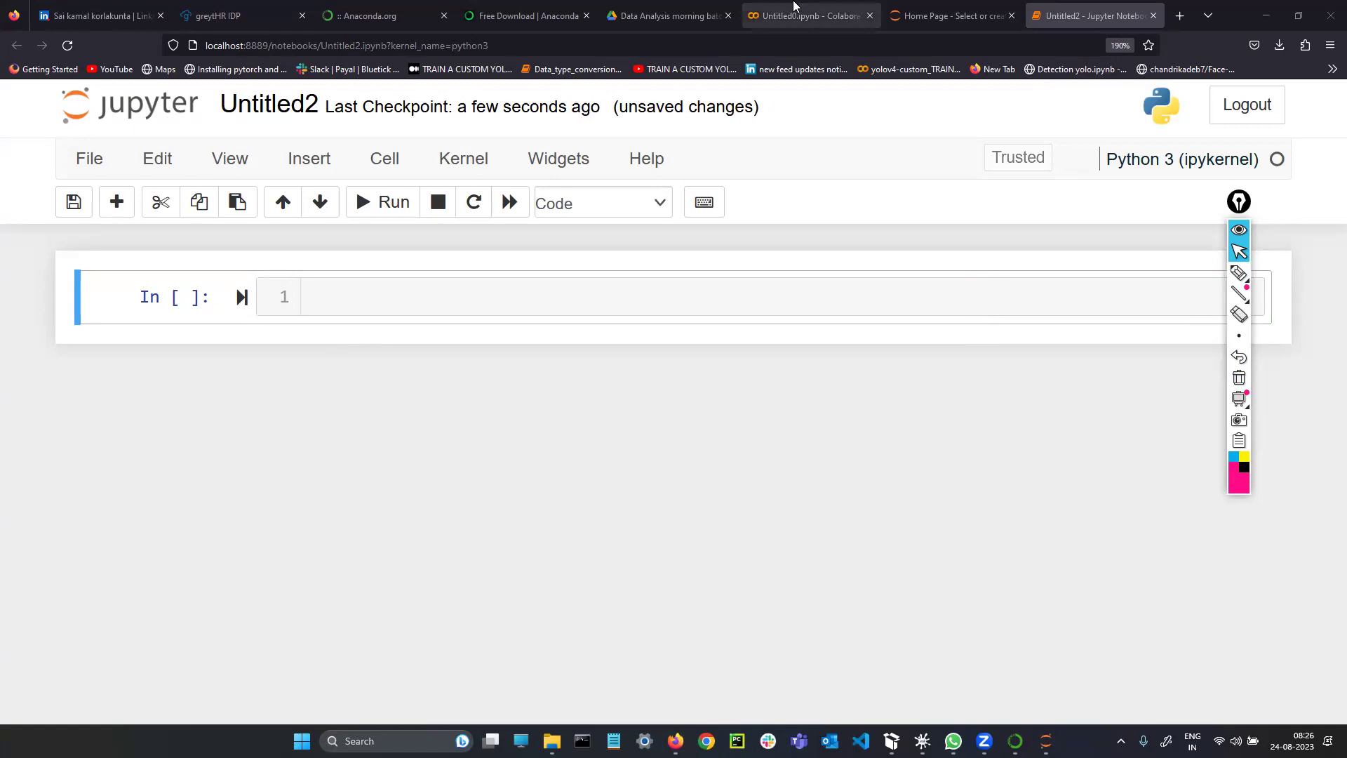
pyautogui.click(794, 12)
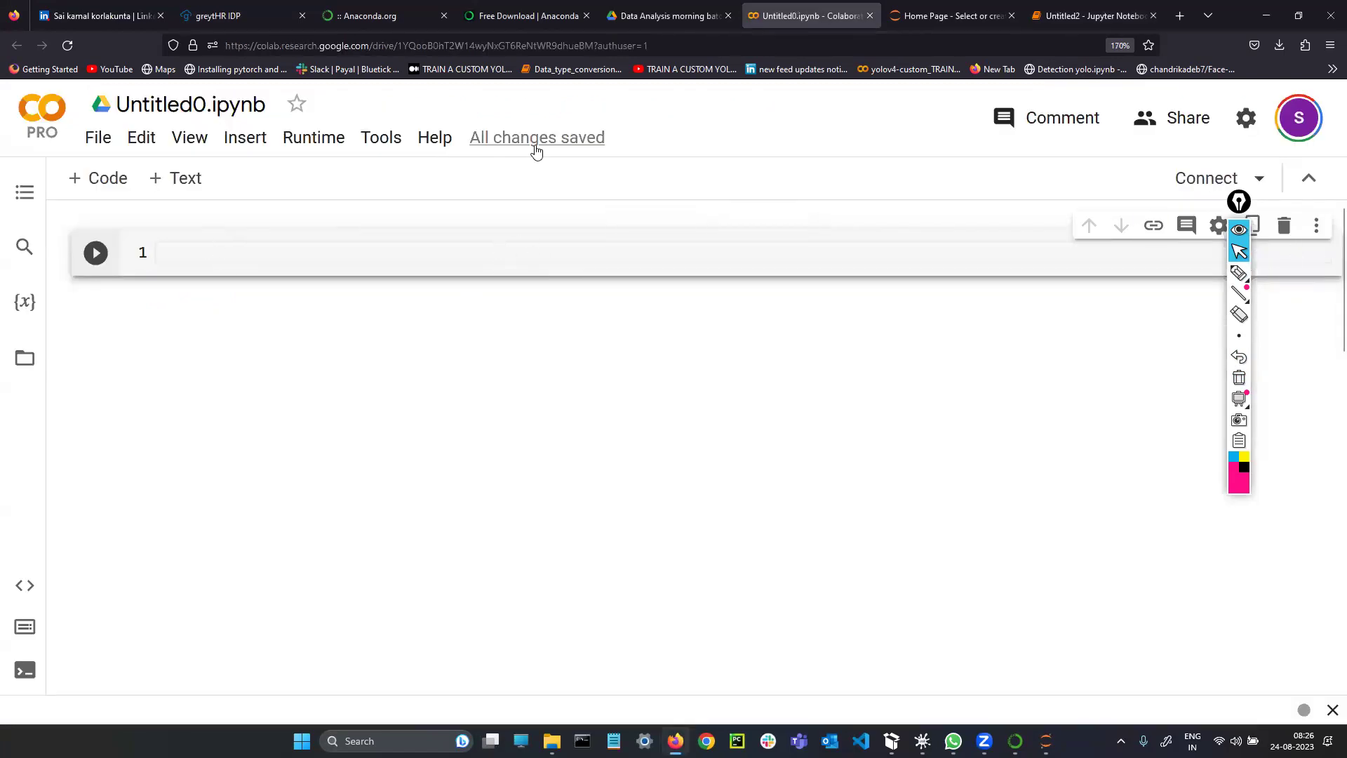
# Step: Close the Jupyter home page and the Untitled2 notebook, and quit Anaconda Navigator
pyautogui.click(1011, 16)
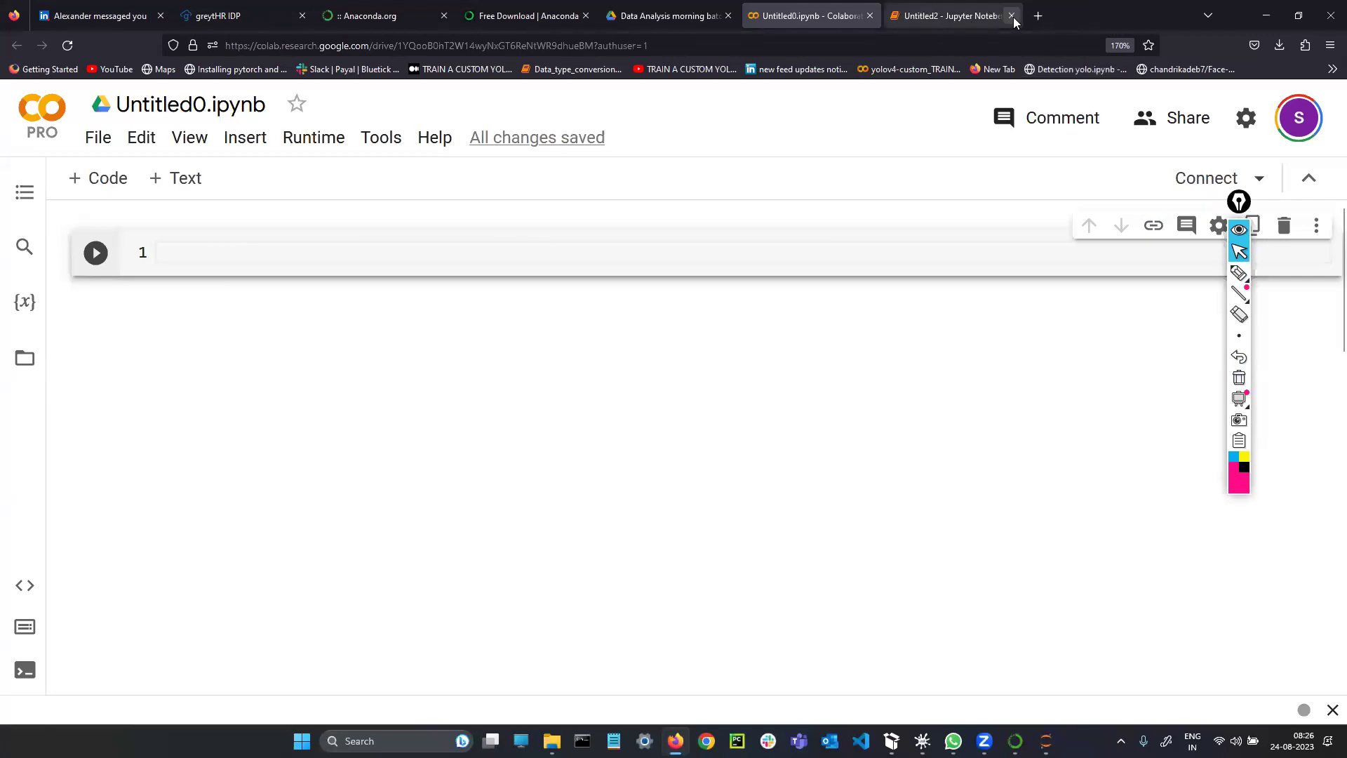
pyautogui.click(1012, 15)
pyautogui.click(697, 430)
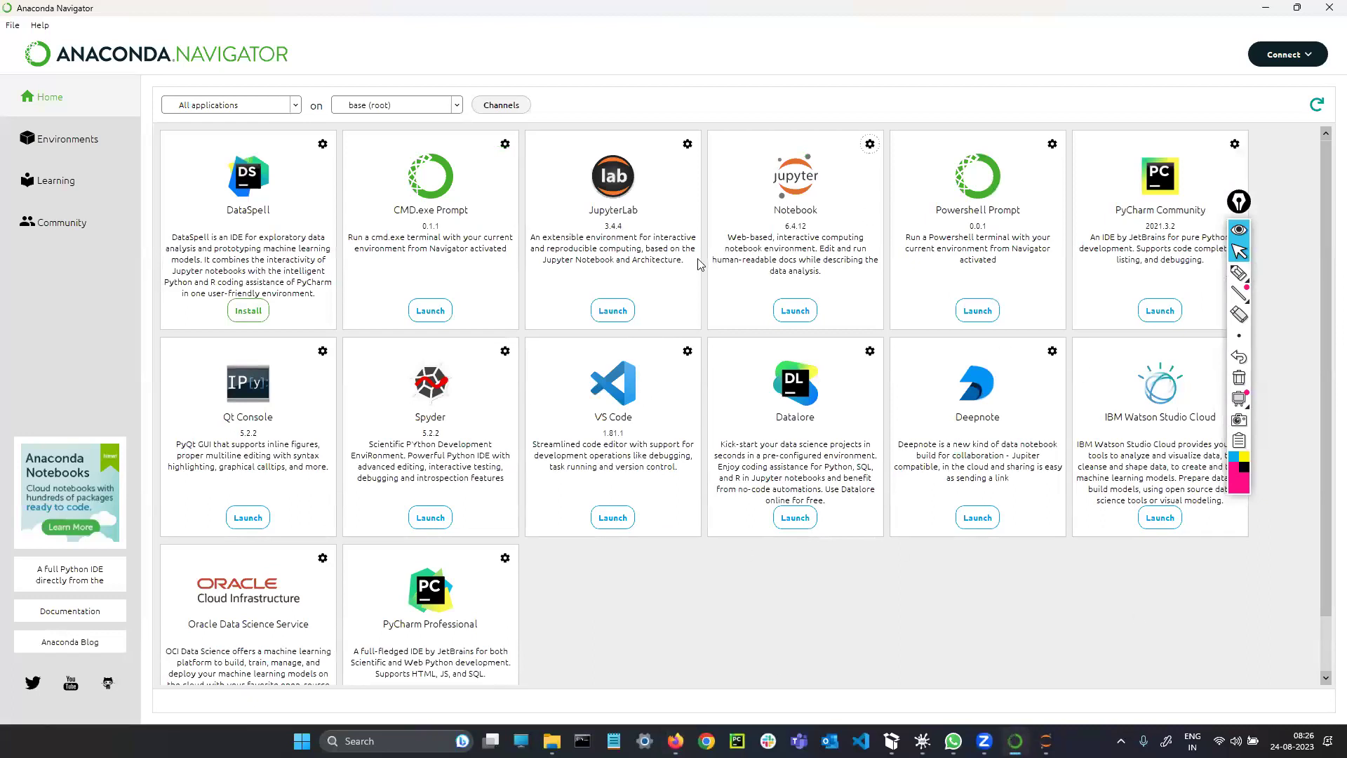
pyautogui.click(1330, 9)
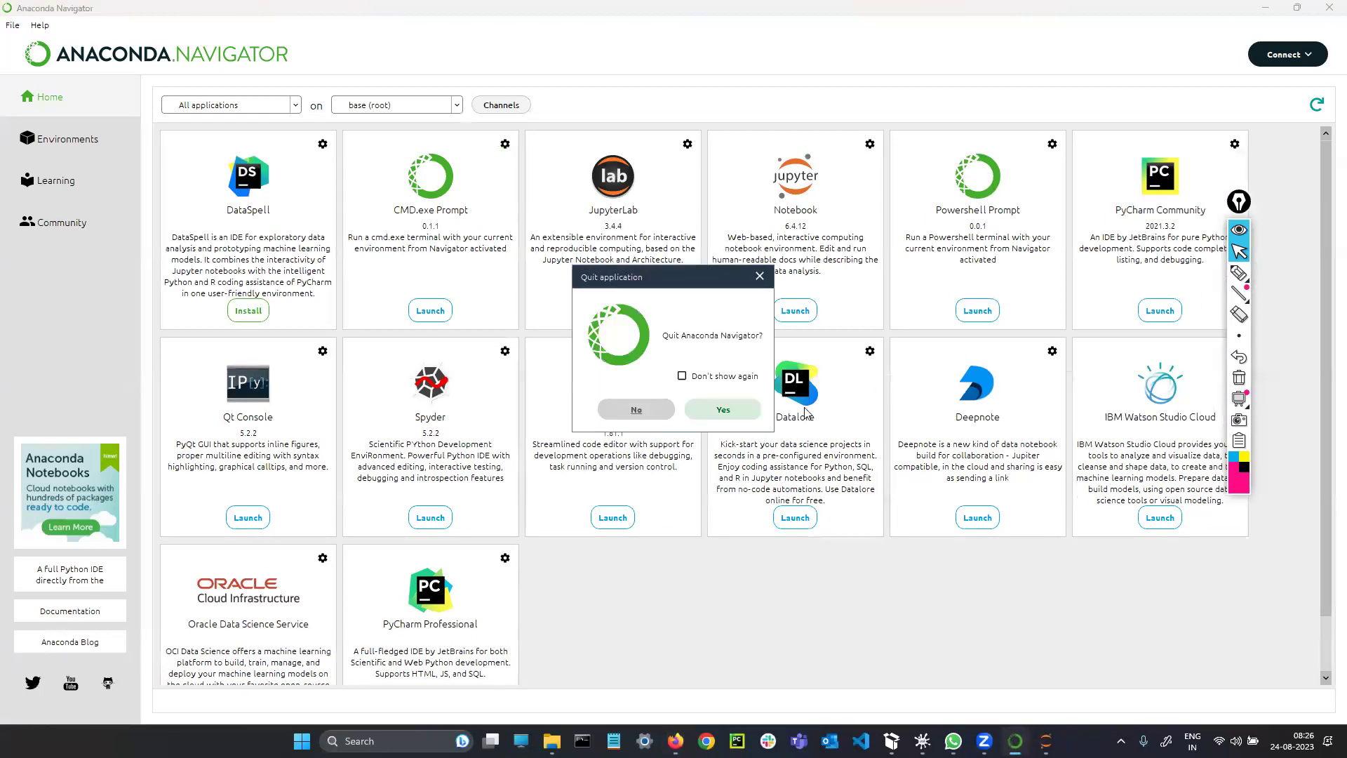
pyautogui.click(734, 414)
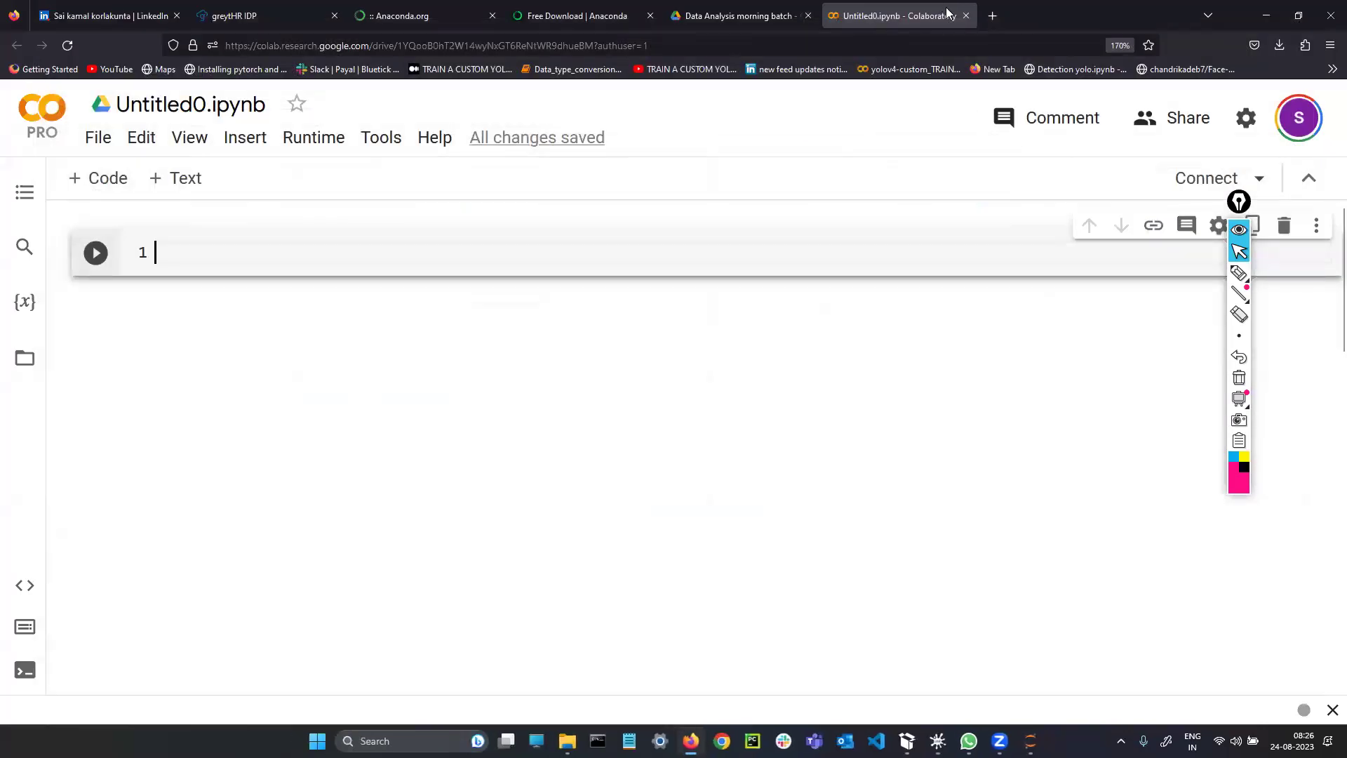
# Step: Close the Colab notebook and handwrite Python Basics with the pen over the Drive folder
pyautogui.click(965, 15)
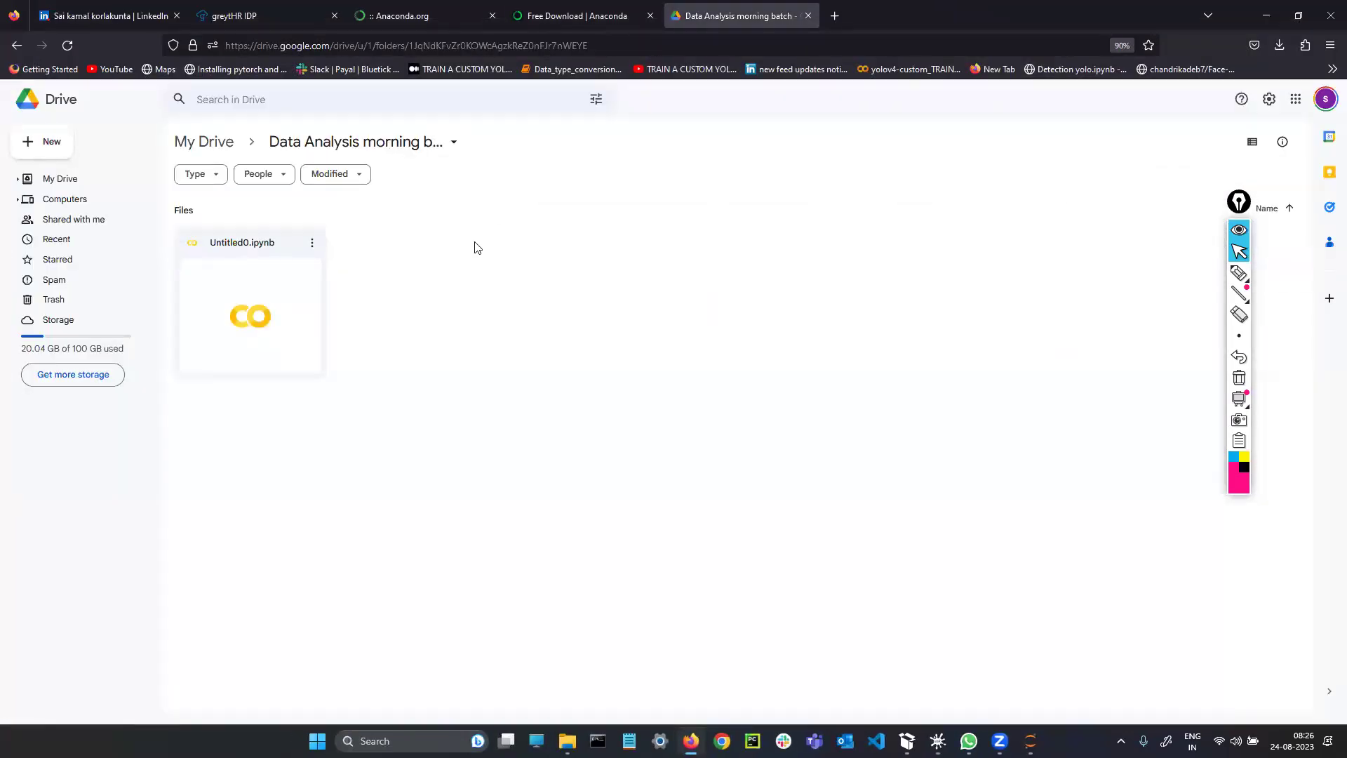
pyautogui.click(1239, 272)
pyautogui.moveTo(775, 235)
pyautogui.mouseDown()
pyautogui.moveTo(777, 263)
pyautogui.moveTo(776, 246)
pyautogui.moveTo(807, 238)
pyautogui.moveTo(882, 239)
pyautogui.mouseUp()
pyautogui.moveTo(913, 241)
pyautogui.mouseDown()
pyautogui.moveTo(941, 229)
pyautogui.moveTo(950, 240)
pyautogui.mouseUp()
# Step: Put the pen away and move Untitled0.ipynb from the folder to the trash
pyautogui.click(1240, 251)
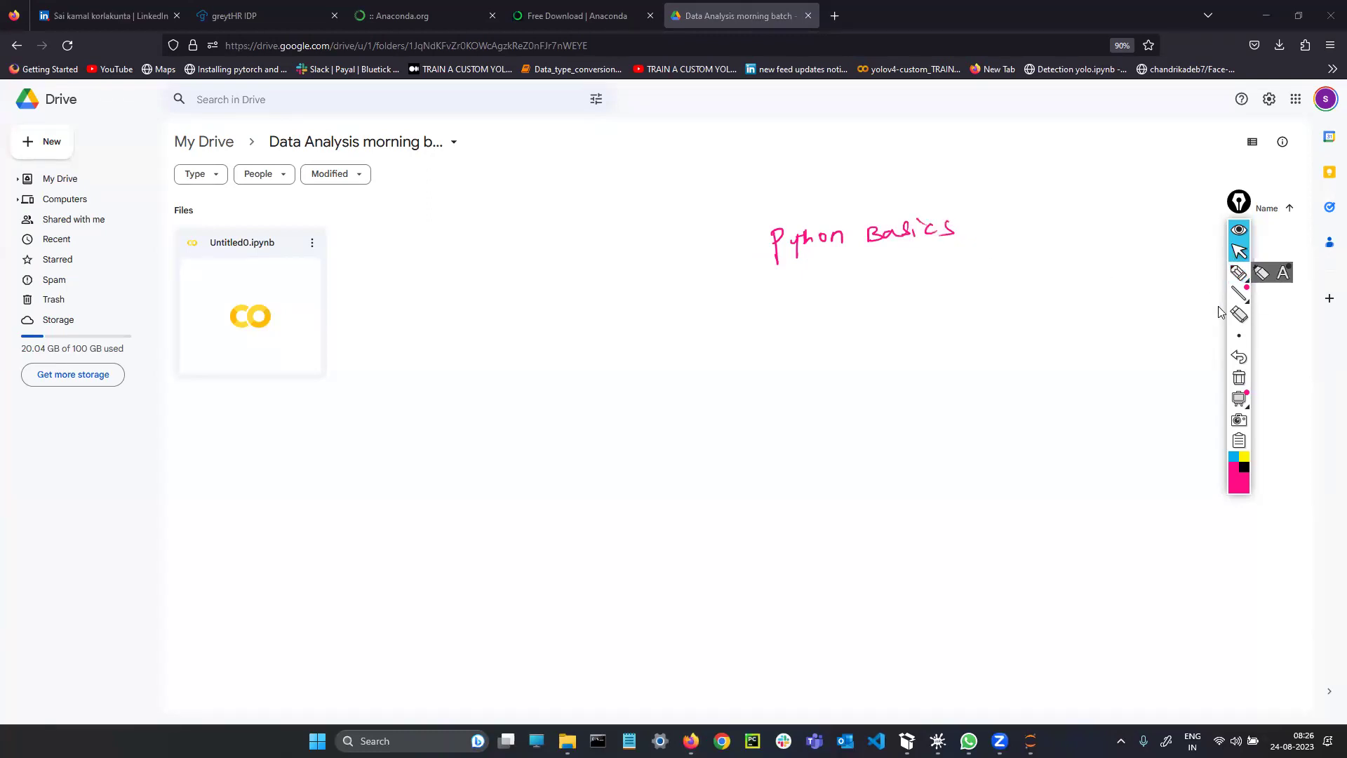
pyautogui.click(312, 242)
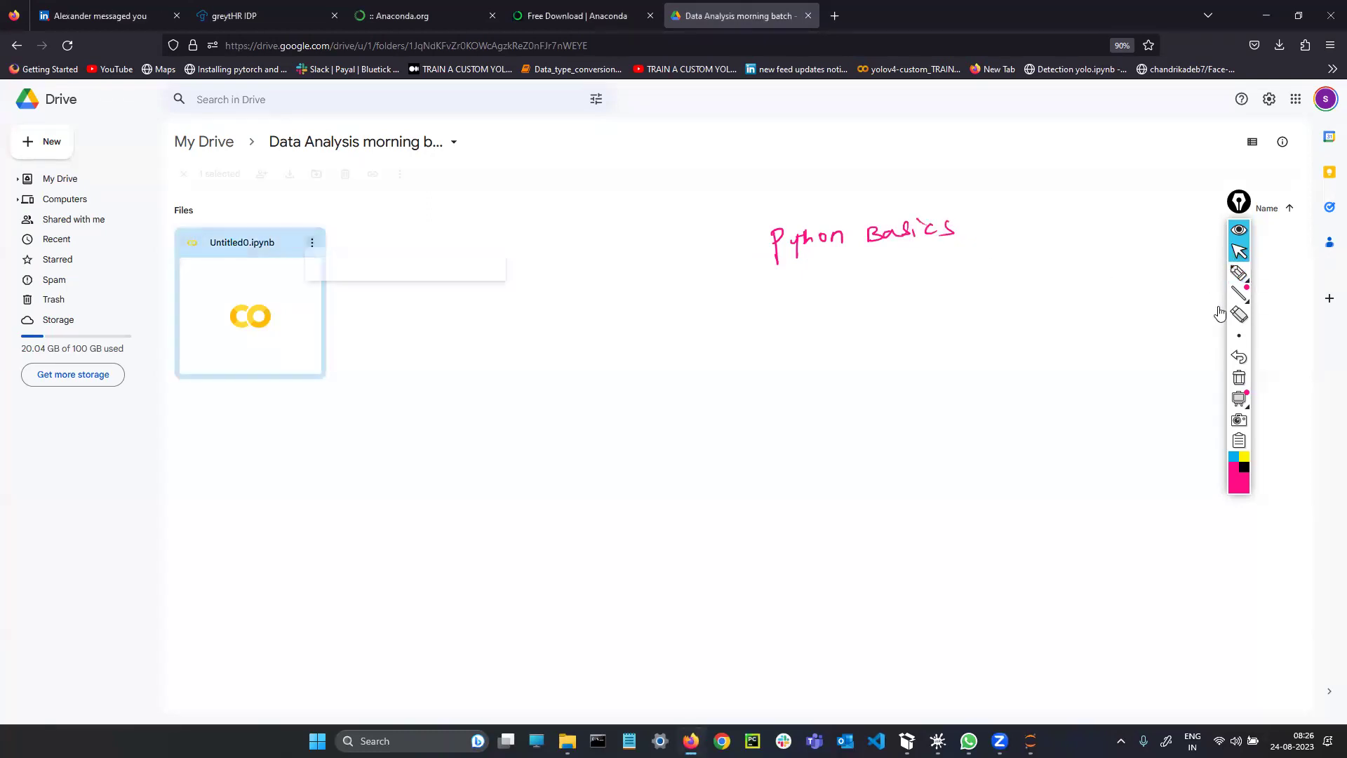
pyautogui.click(379, 436)
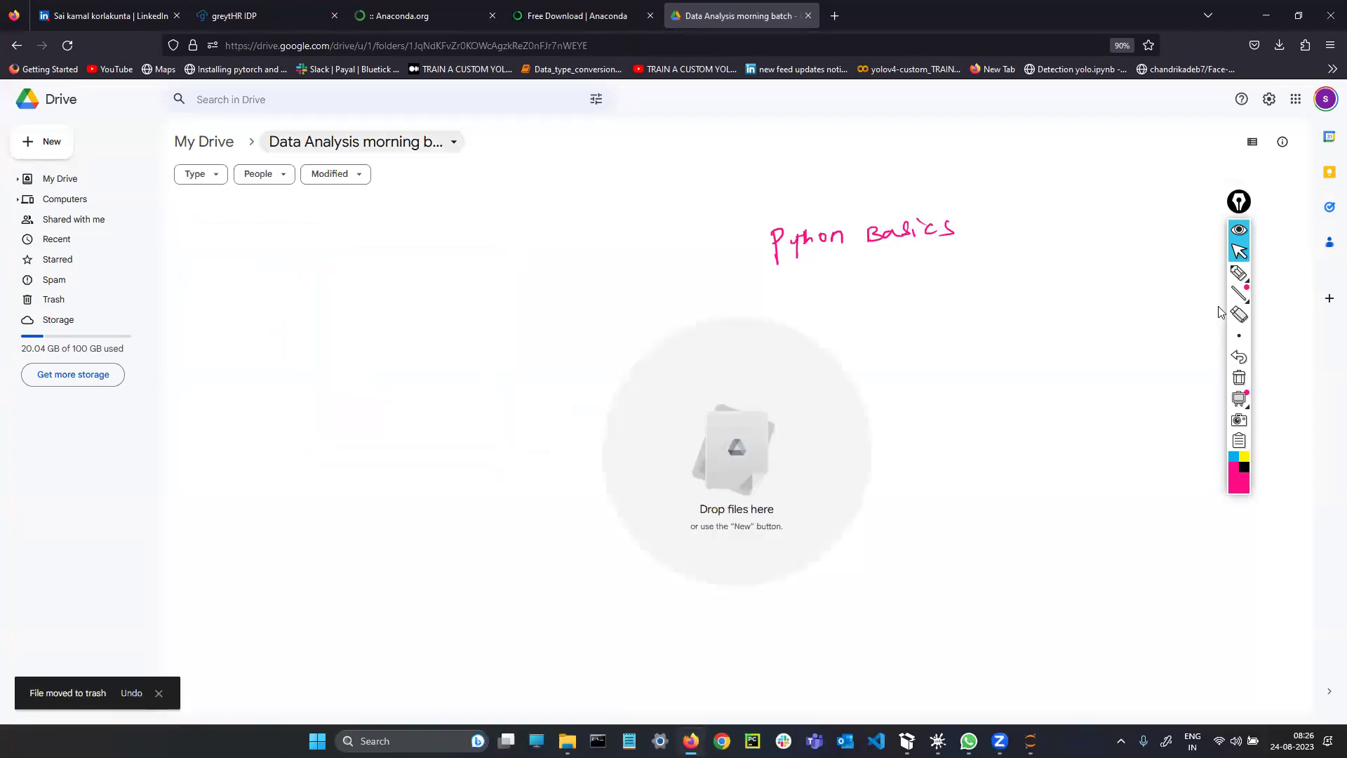
# Step: Go back to My Drive, reopen the Data Analysis morning batch folder, and add a star bullet and underline to the handwritten Python Basics
pyautogui.click(204, 141)
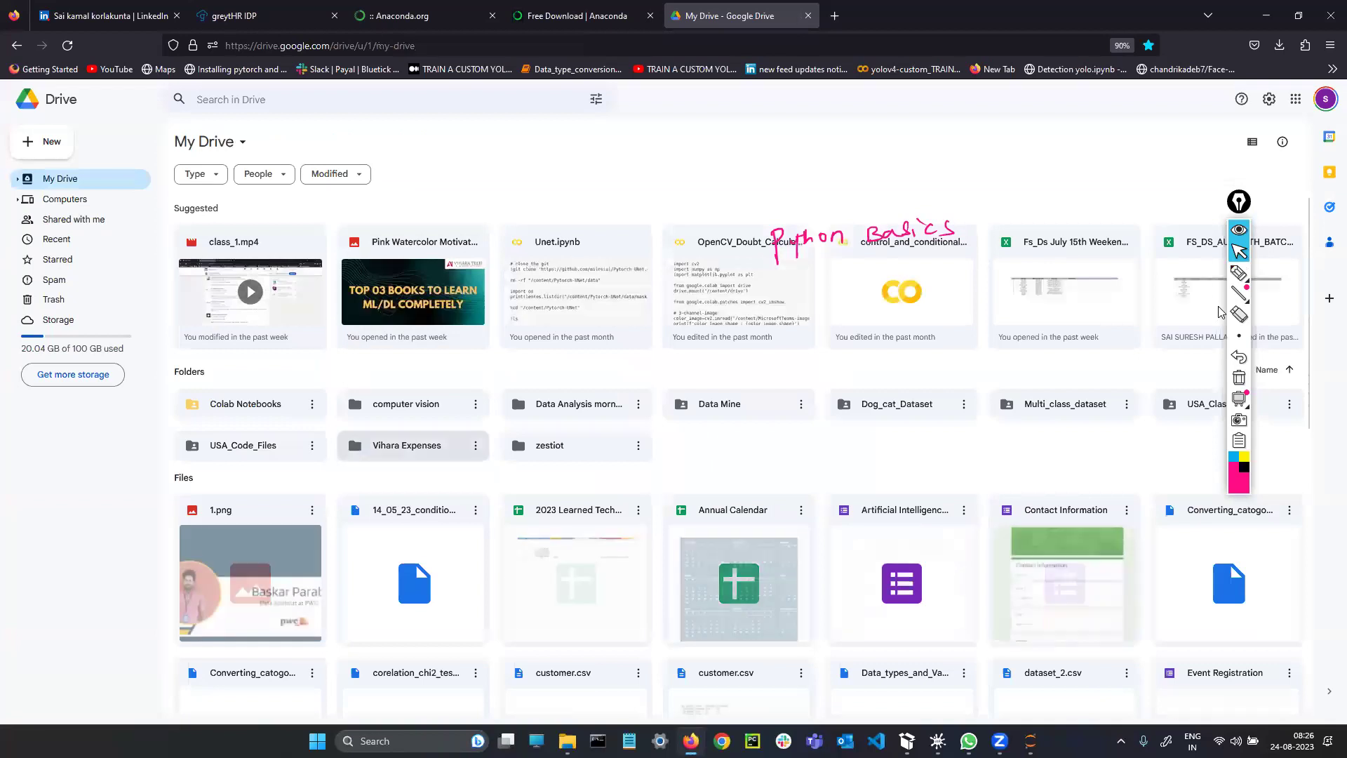
pyautogui.doubleClick(579, 403)
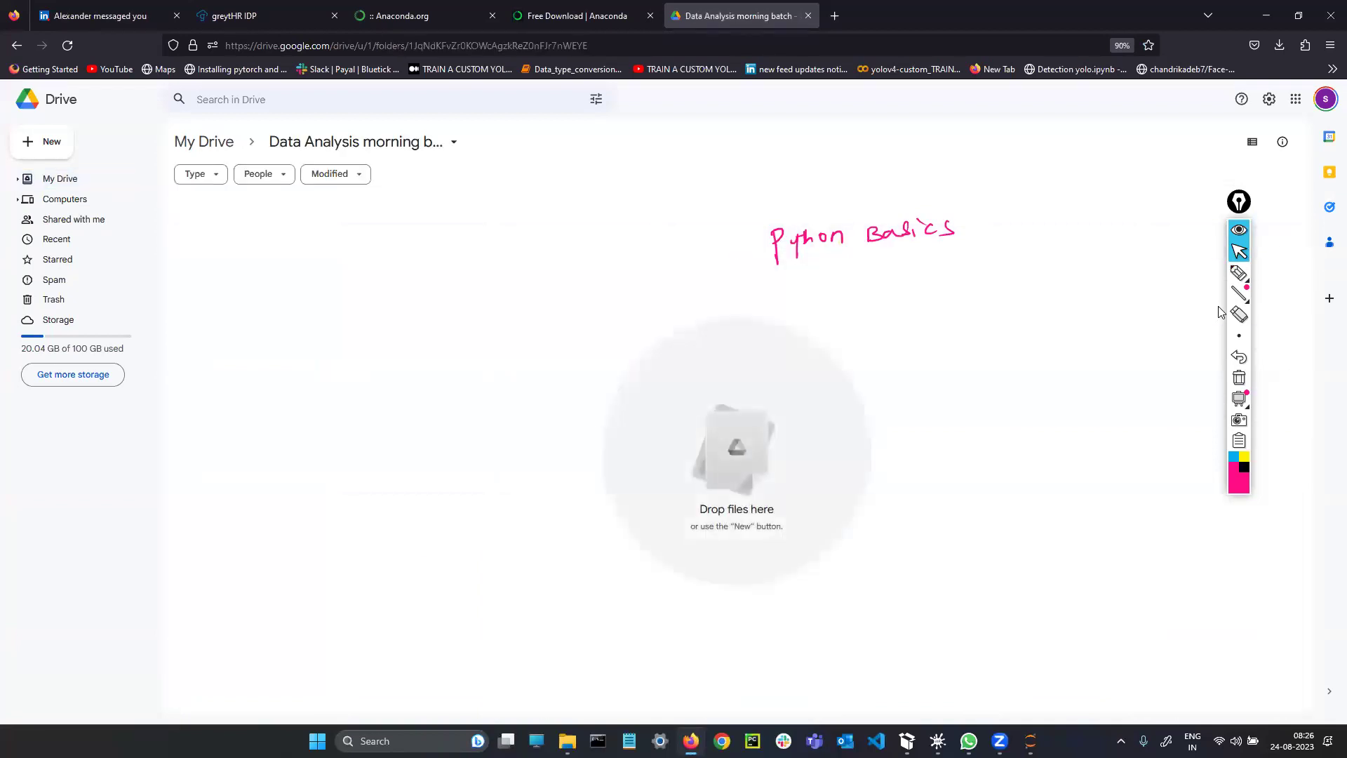
pyautogui.click(1239, 272)
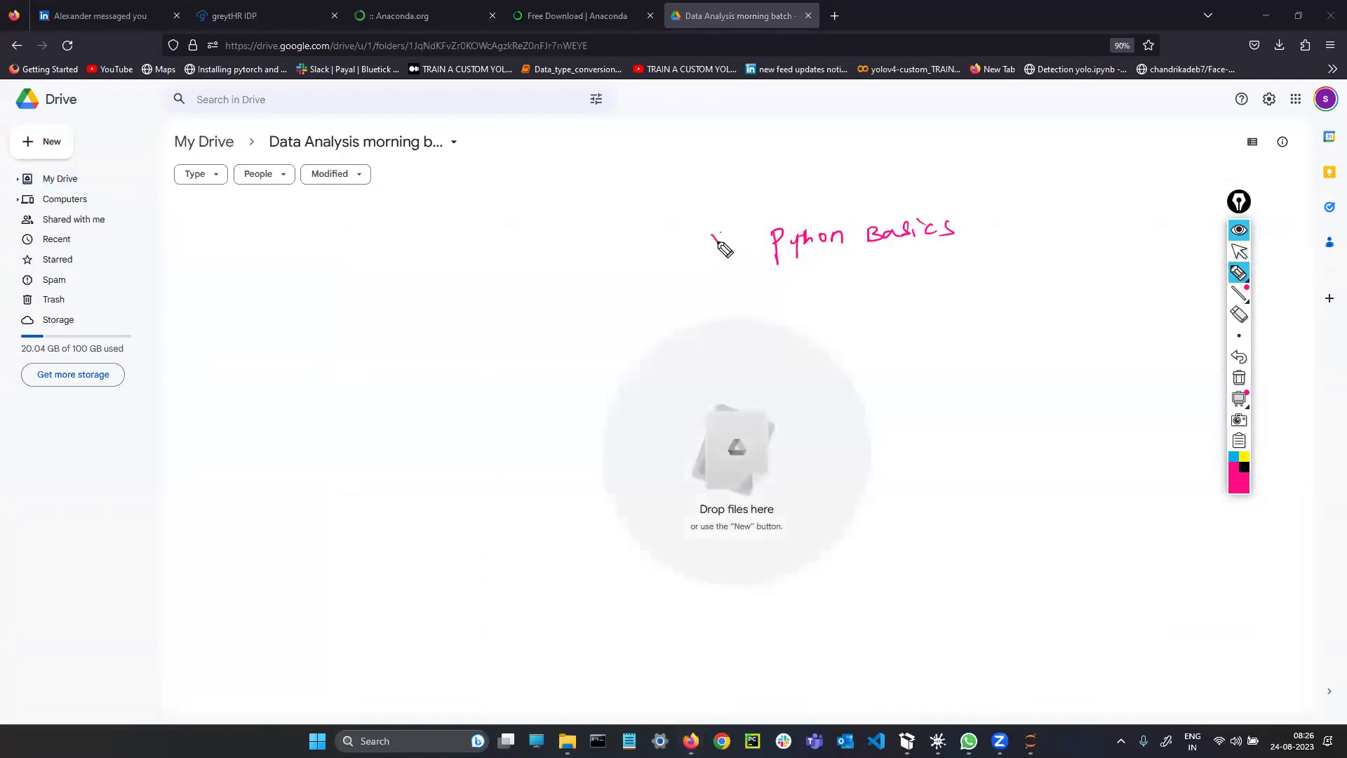
pyautogui.moveTo(727, 226); pyautogui.dragTo(729, 254)
pyautogui.moveTo(823, 260); pyautogui.dragTo(925, 242)
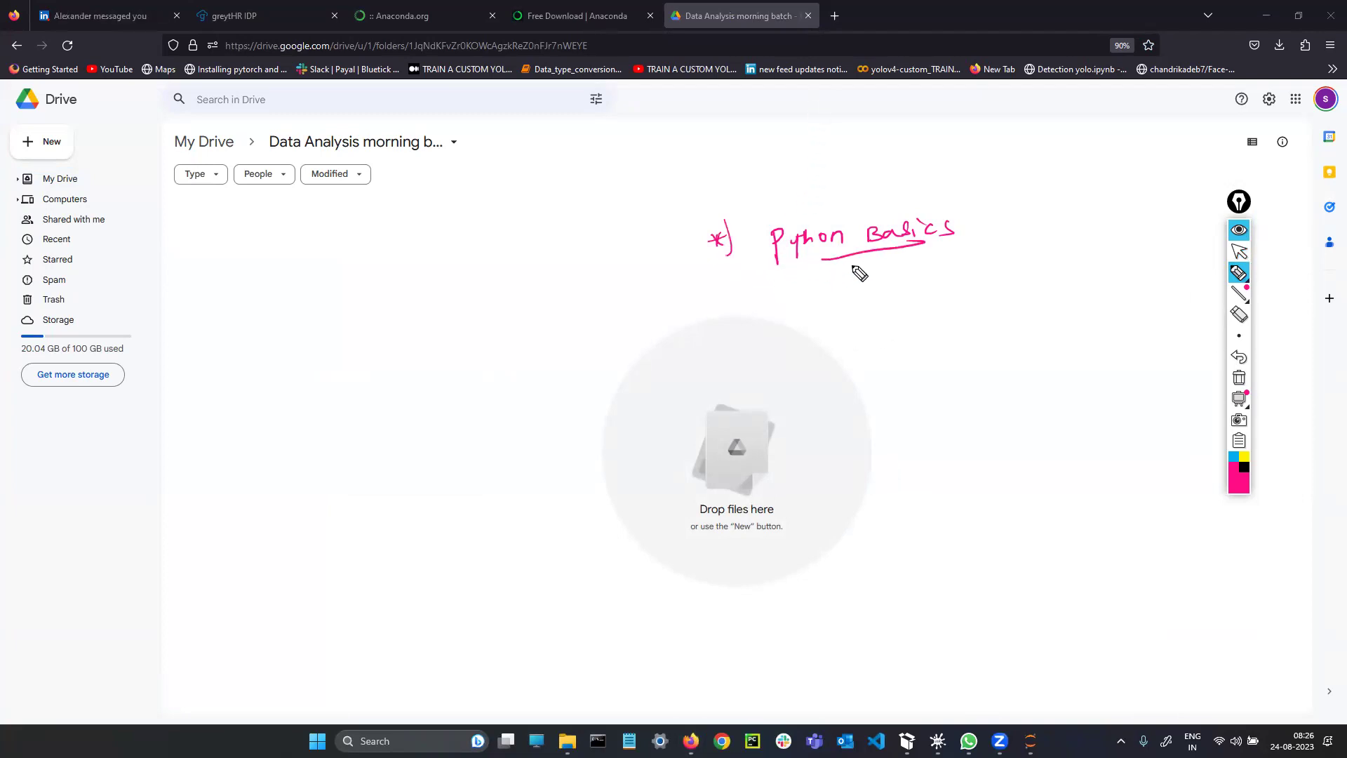
# Step: Create a new Google Colaboratory notebook in the Data Analysis morning batch folder and clear the pen marks from the screen
pyautogui.click(1239, 251)
pyautogui.rightClick(660, 366)
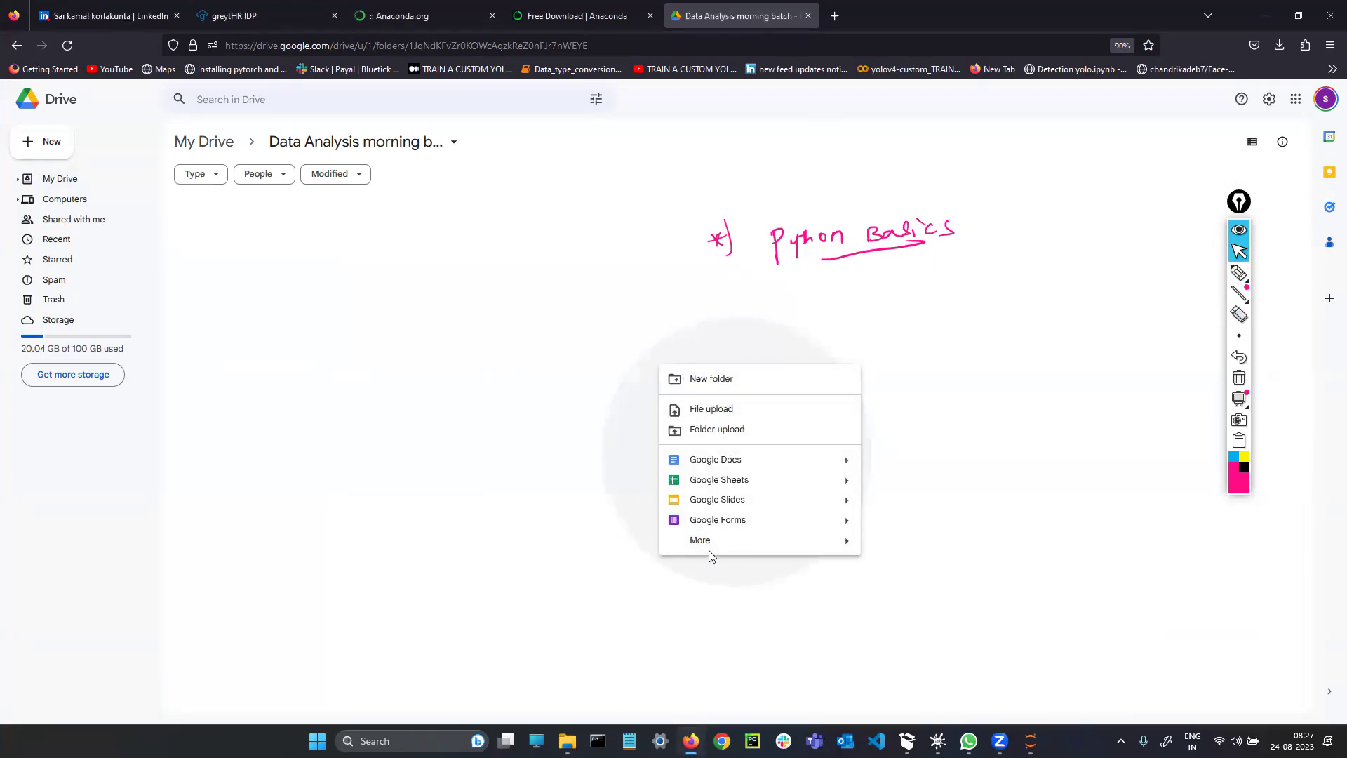
pyautogui.moveTo(710, 552)
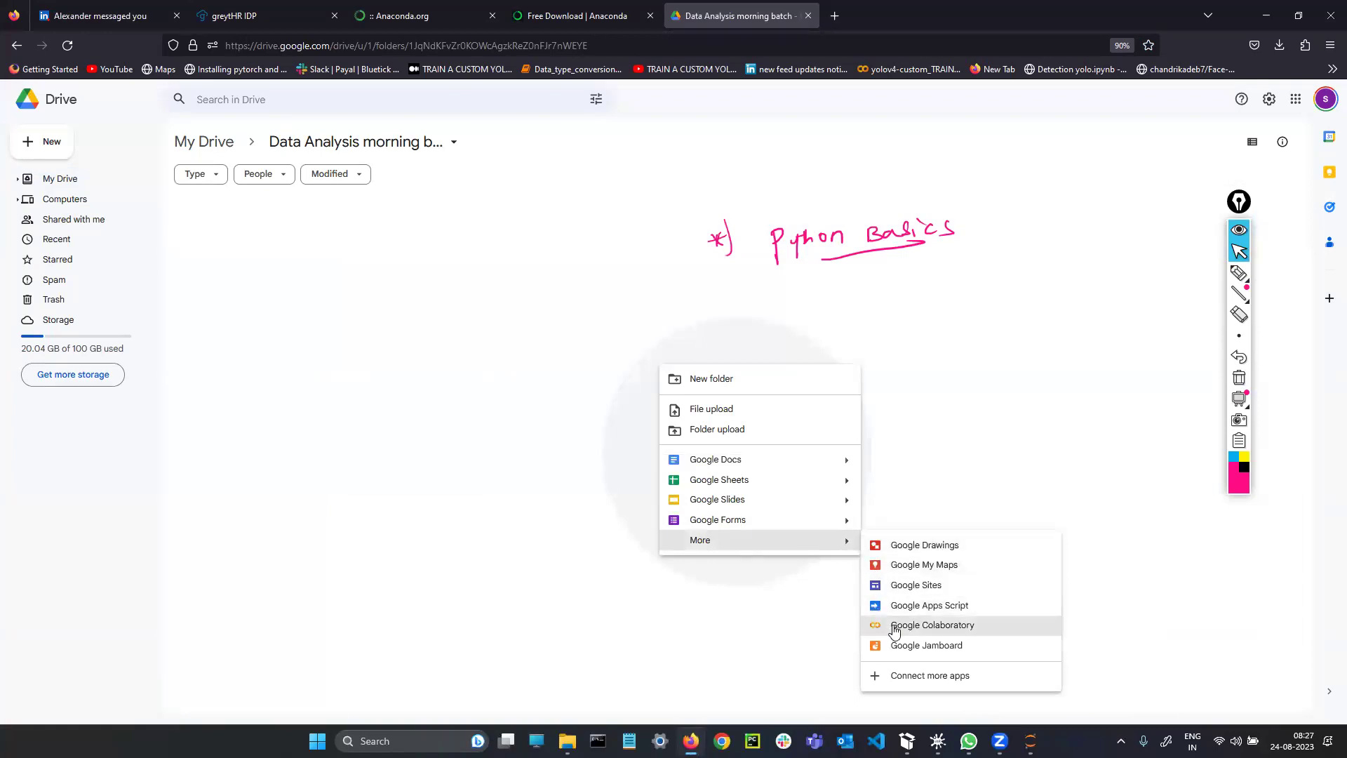
pyautogui.click(895, 624)
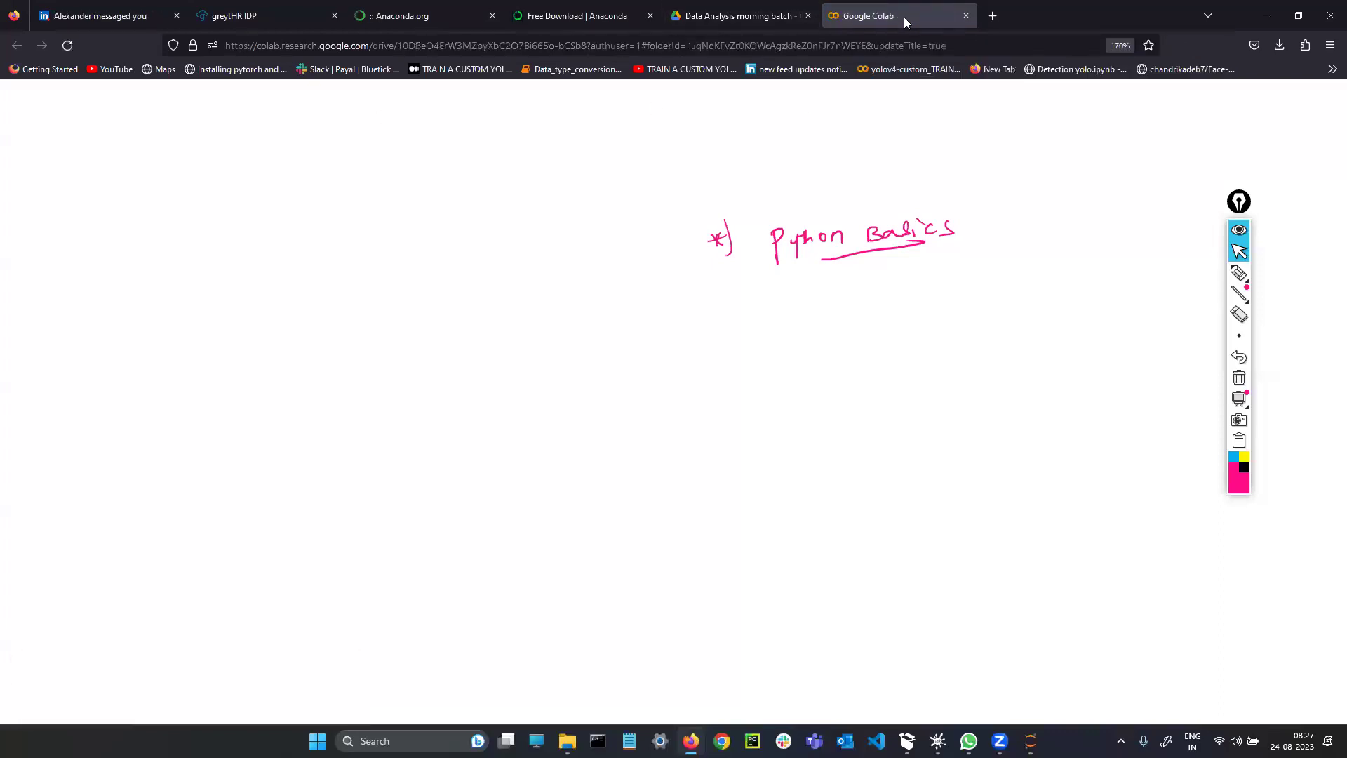
pyautogui.click(1237, 379)
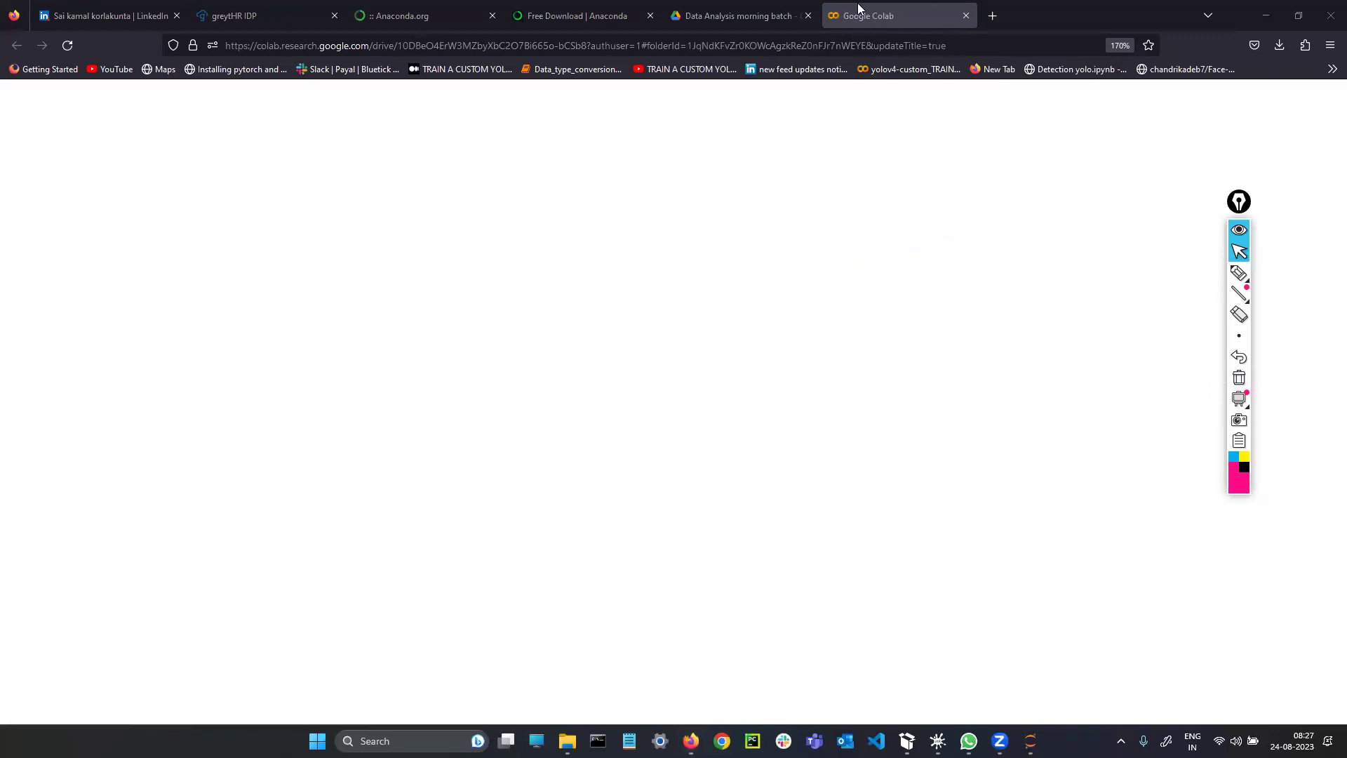
# Step: Rename the new Colab notebook as Python Basics.ipynb
pyautogui.click(215, 99)
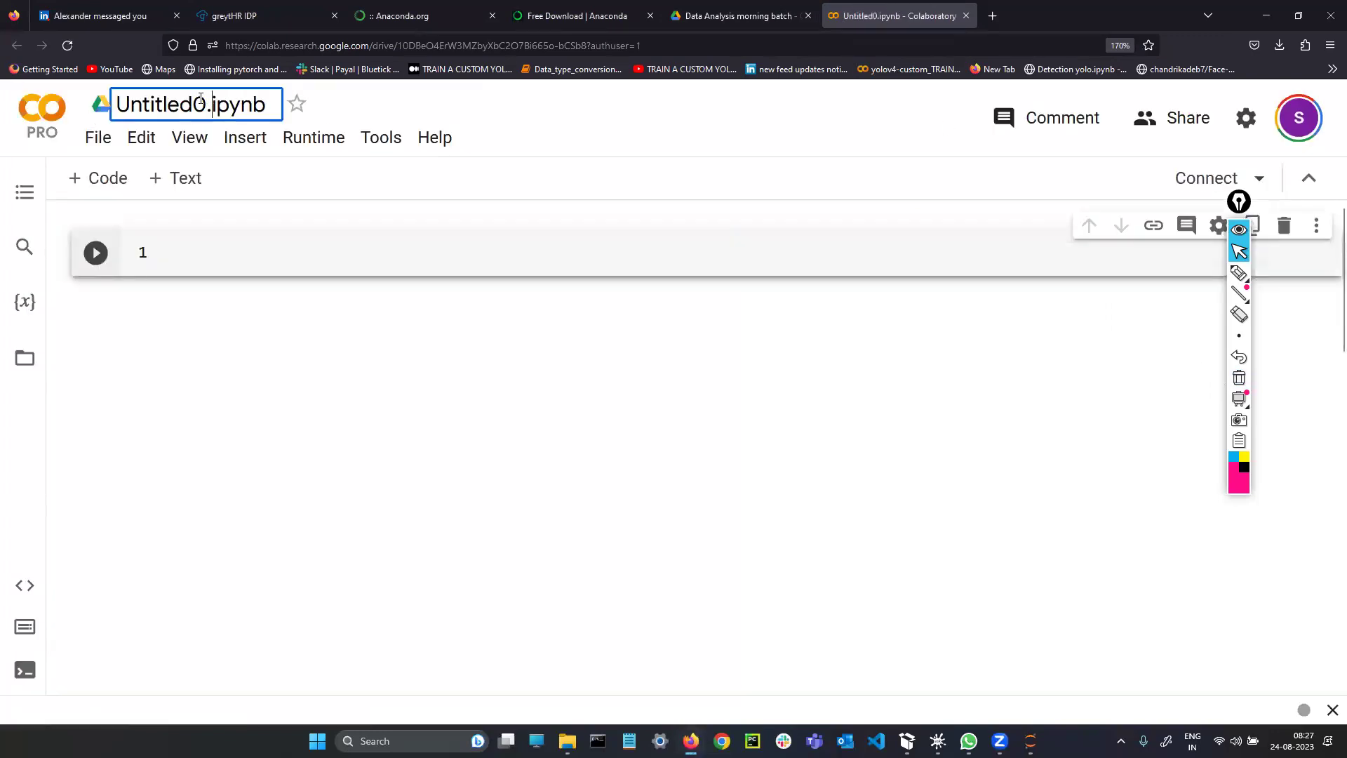
pyautogui.press('BackSpace')
pyautogui.press('BackSpace')
pyautogui.press('BackSpace')
pyautogui.press('BackSpace')
pyautogui.press('BackSpace')
pyautogui.press('BackSpace')
pyautogui.press('BackSpace')
pyautogui.press('BackSpace')
pyautogui.press('BackSpace')
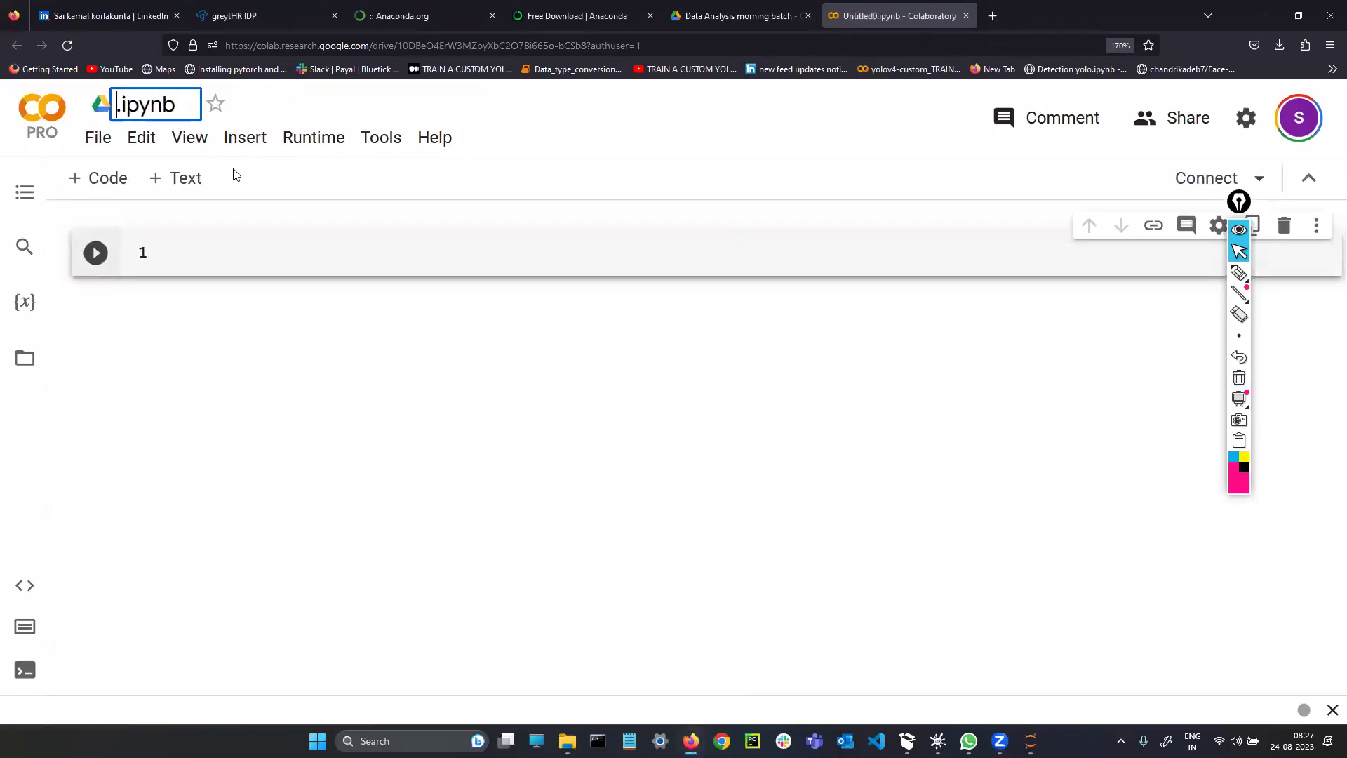
pyautogui.write('Python Bas')
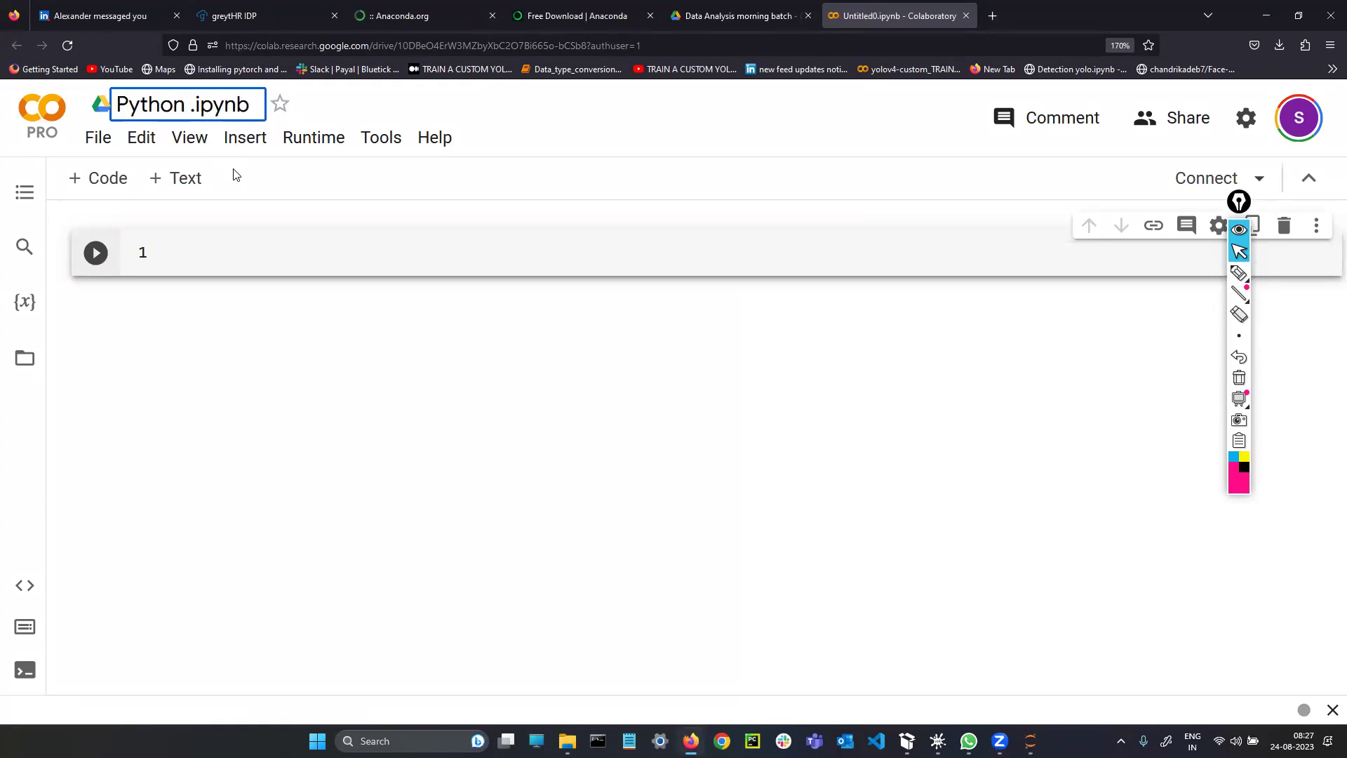
pyautogui.write('ics')
pyautogui.press('Return')
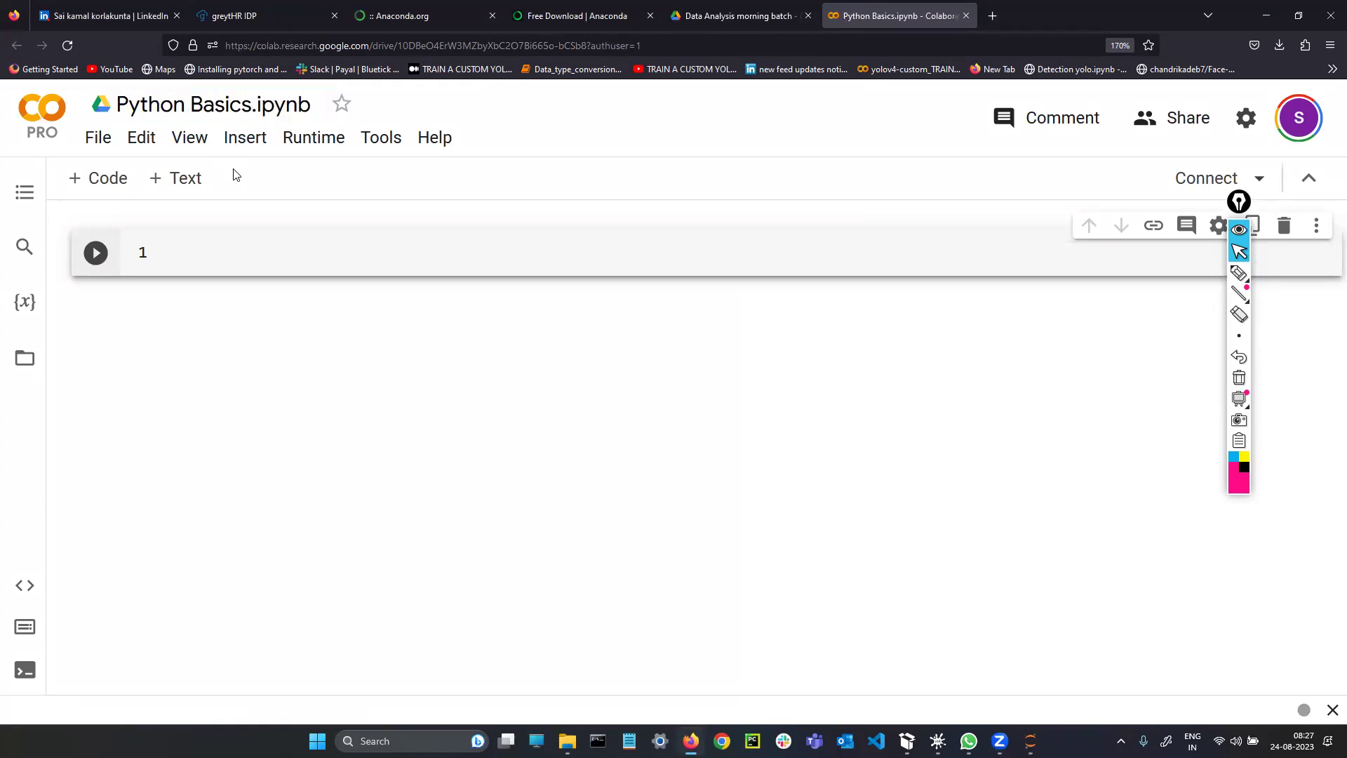
# Step: Move the pen toolbar clear of the cell controls, circle Connect with the pen, and connect the notebook to a runtime
pyautogui.click(201, 247)
pyautogui.click(1243, 223)
pyautogui.click(255, 271)
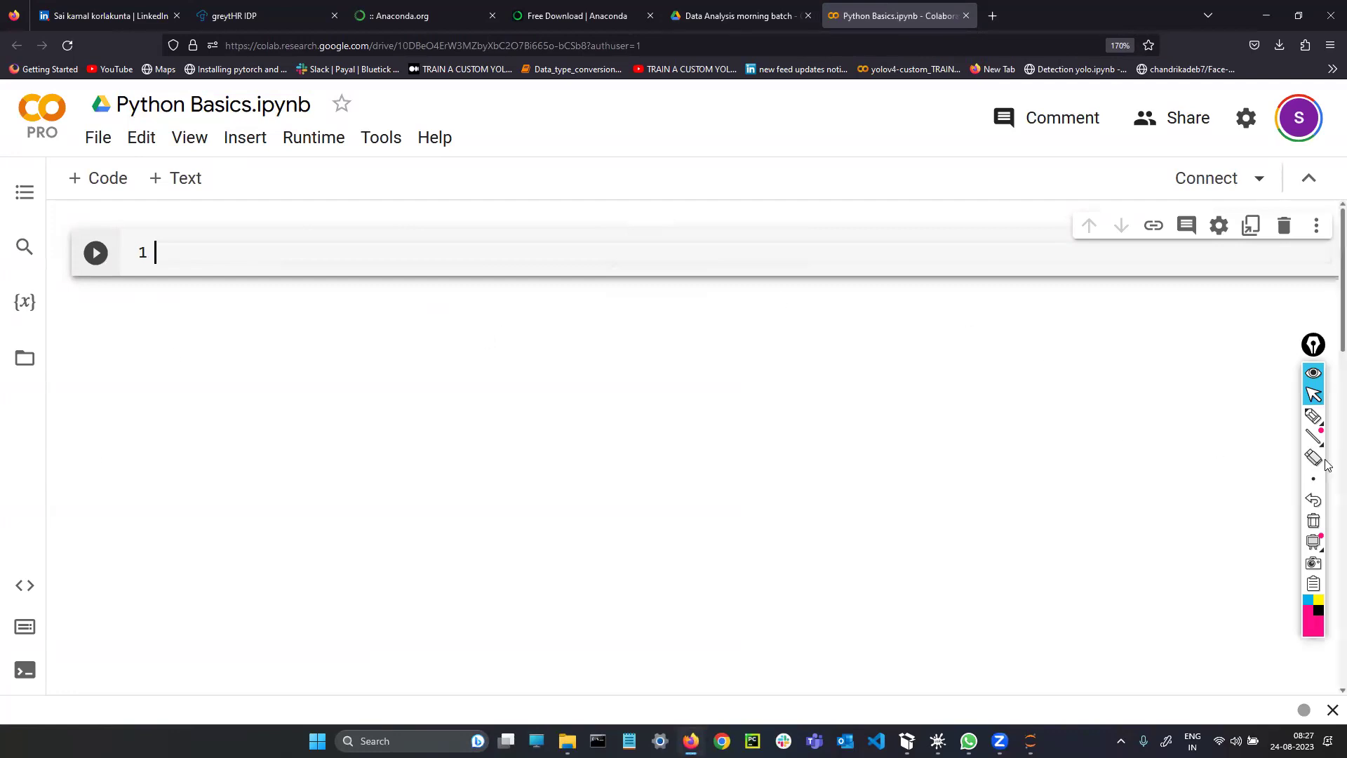
pyautogui.click(1314, 416)
pyautogui.moveTo(1263, 179)
pyautogui.mouseDown()
pyautogui.moveTo(1193, 148)
pyautogui.moveTo(1205, 210)
pyautogui.moveTo(1272, 169)
pyautogui.mouseUp()
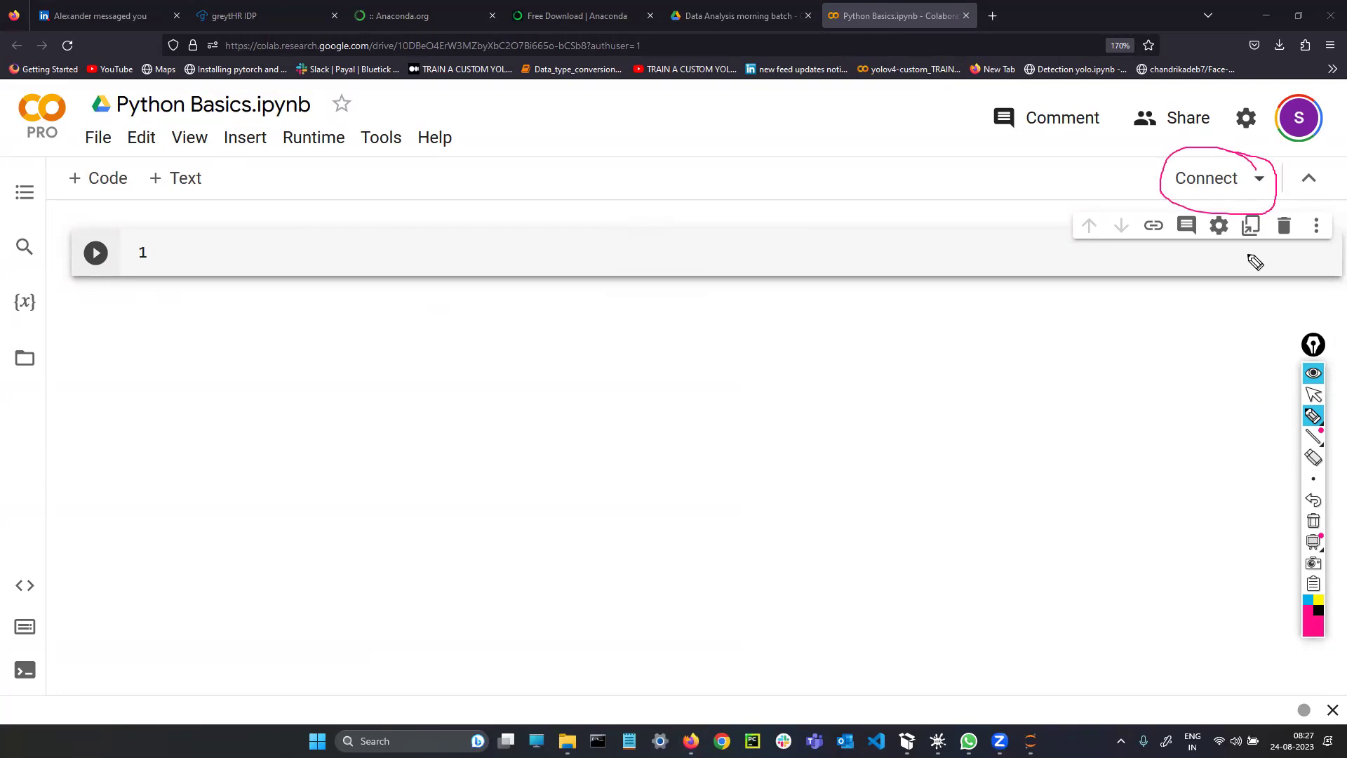
pyautogui.click(1314, 396)
pyautogui.click(1207, 178)
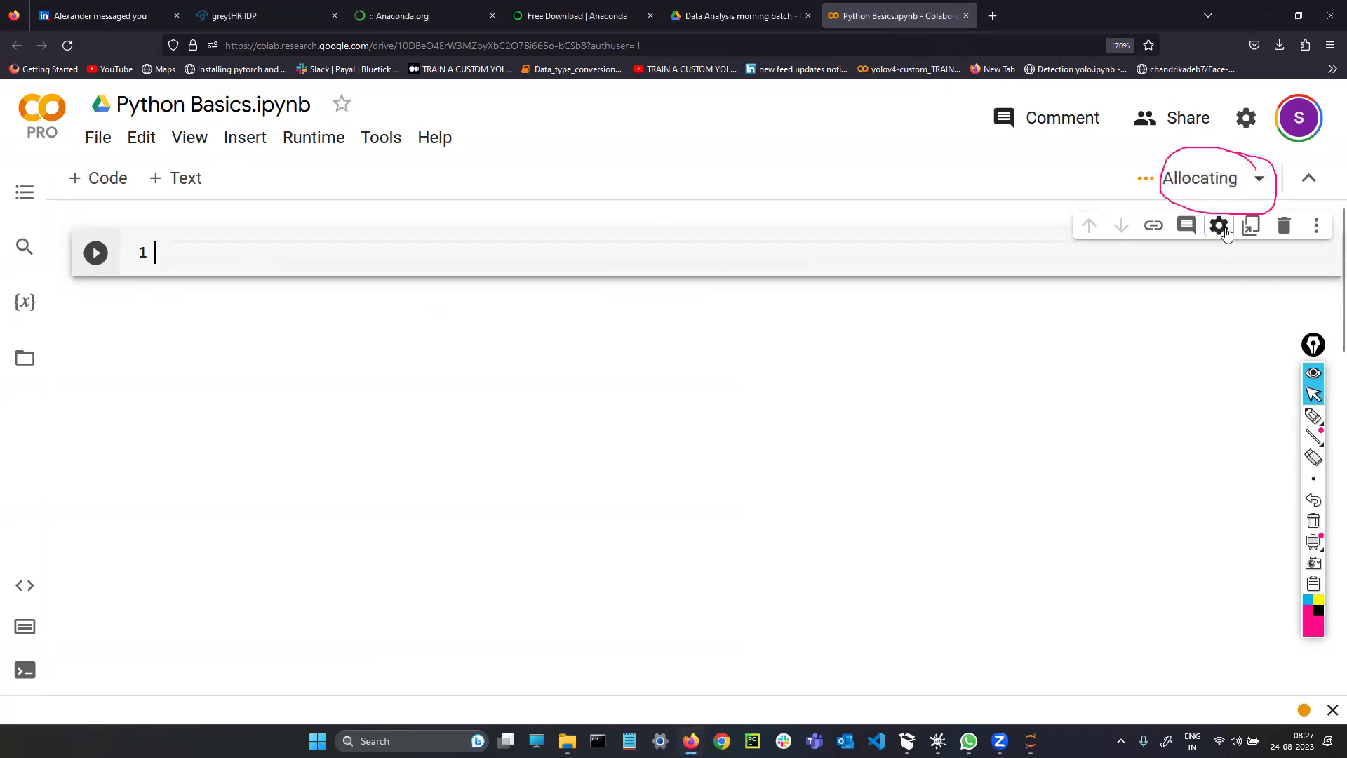
# Step: Sketch a stick figure linked by an arrow to a box below the empty cell, and clear all pen marks
pyautogui.click(1314, 416)
pyautogui.moveTo(195, 378)
pyautogui.mouseDown()
pyautogui.moveTo(191, 455)
pyautogui.moveTo(204, 425)
pyautogui.moveTo(222, 442)
pyautogui.mouseUp()
pyautogui.moveTo(181, 376)
pyautogui.mouseDown()
pyautogui.moveTo(440, 393)
pyautogui.moveTo(460, 460)
pyautogui.mouseUp()
pyautogui.moveTo(456, 385)
pyautogui.mouseDown()
pyautogui.moveTo(584, 383)
pyautogui.moveTo(434, 456)
pyautogui.mouseUp()
pyautogui.moveTo(454, 391); pyautogui.dragTo(465, 432)
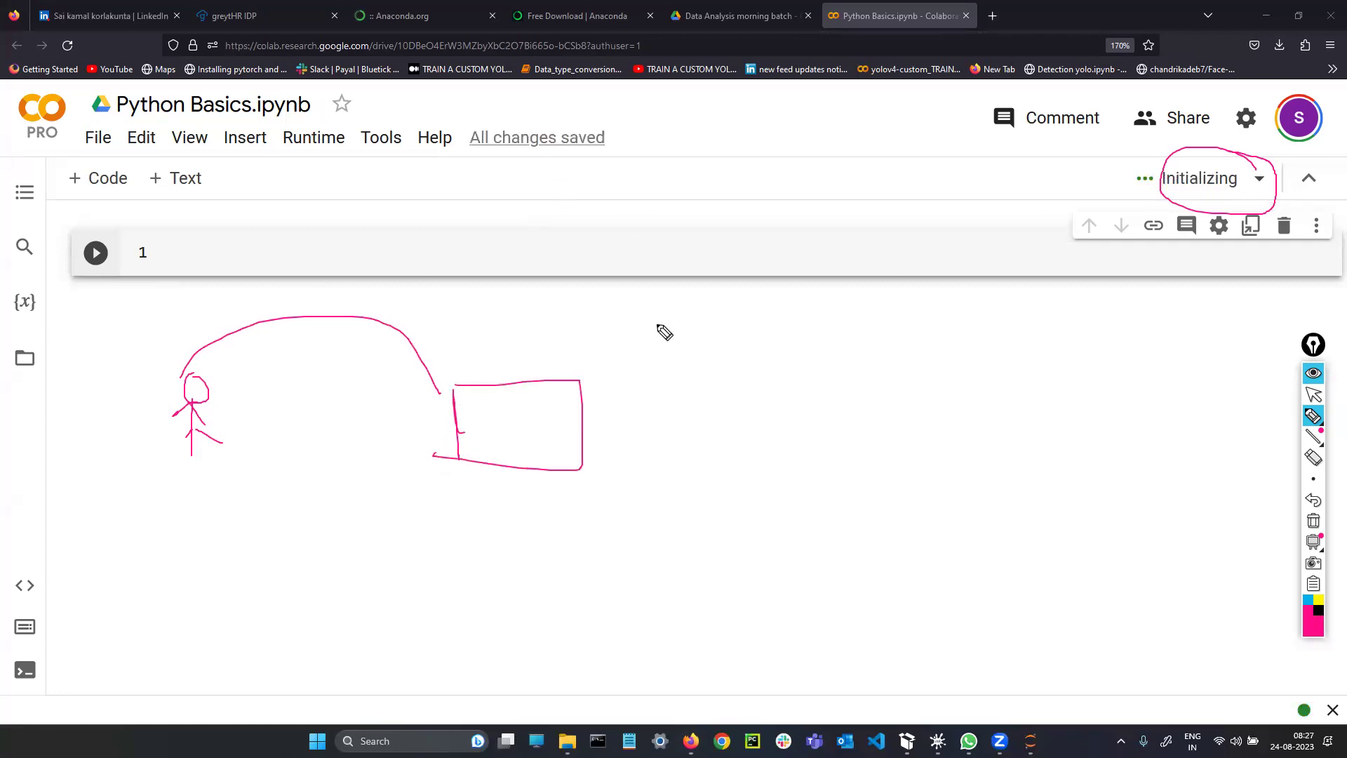
pyautogui.moveTo(447, 389); pyautogui.dragTo(446, 404)
pyautogui.moveTo(223, 420)
pyautogui.mouseDown()
pyautogui.moveTo(458, 427)
pyautogui.moveTo(431, 442)
pyautogui.mouseUp()
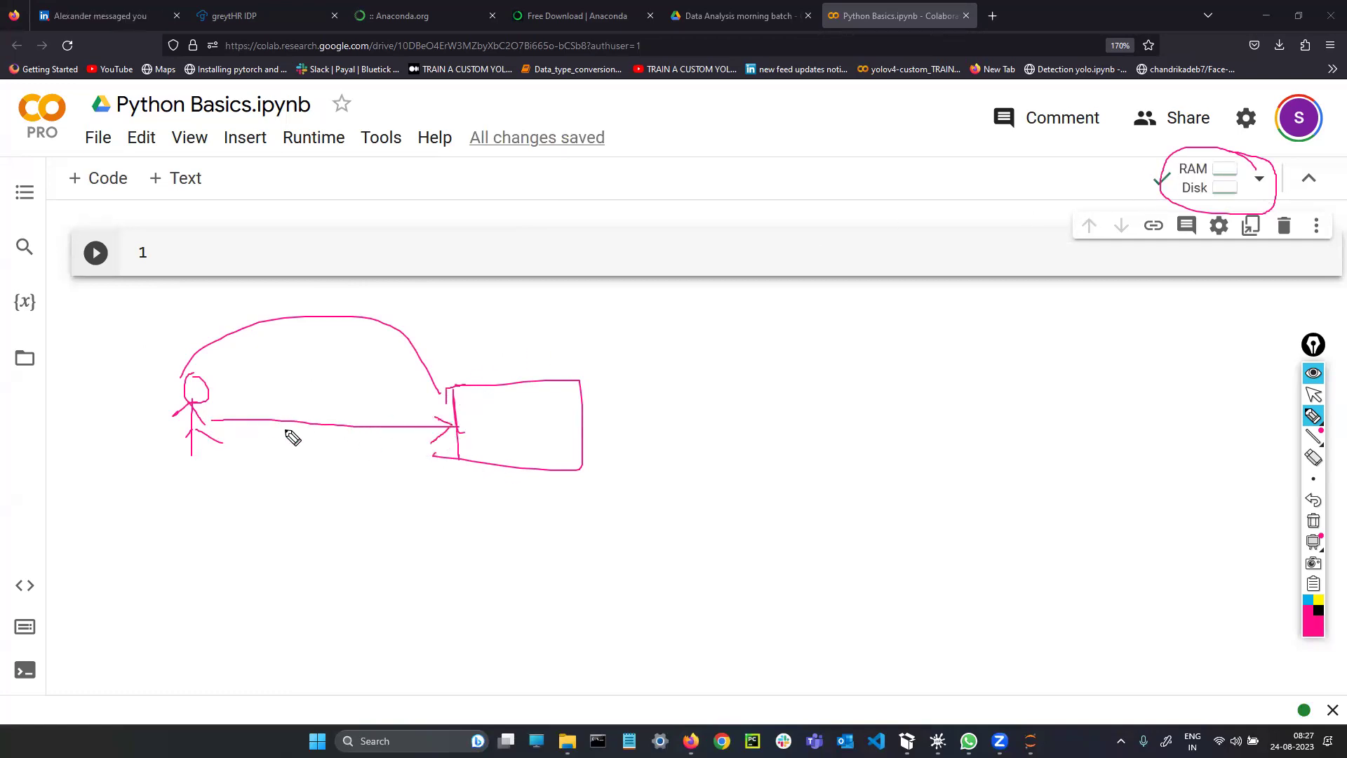
pyautogui.click(1325, 525)
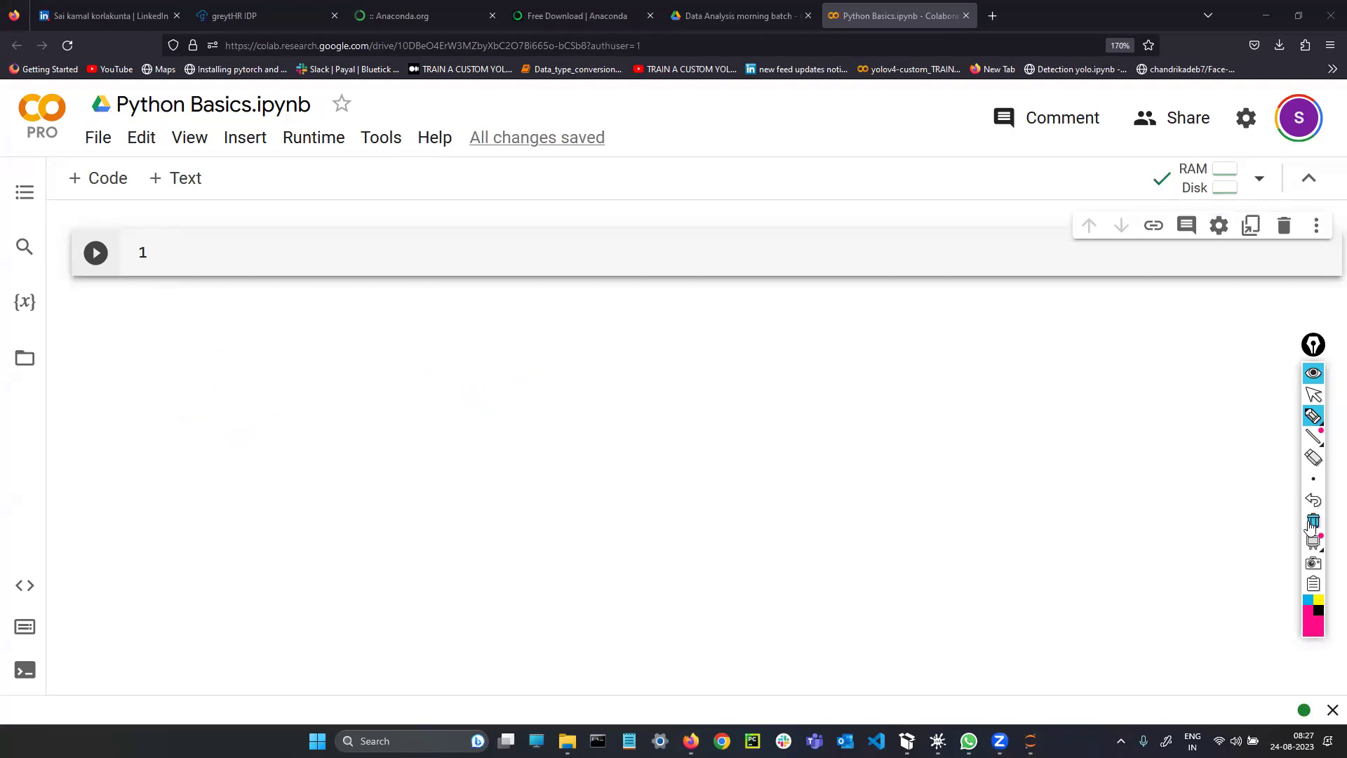
pyautogui.click(1314, 395)
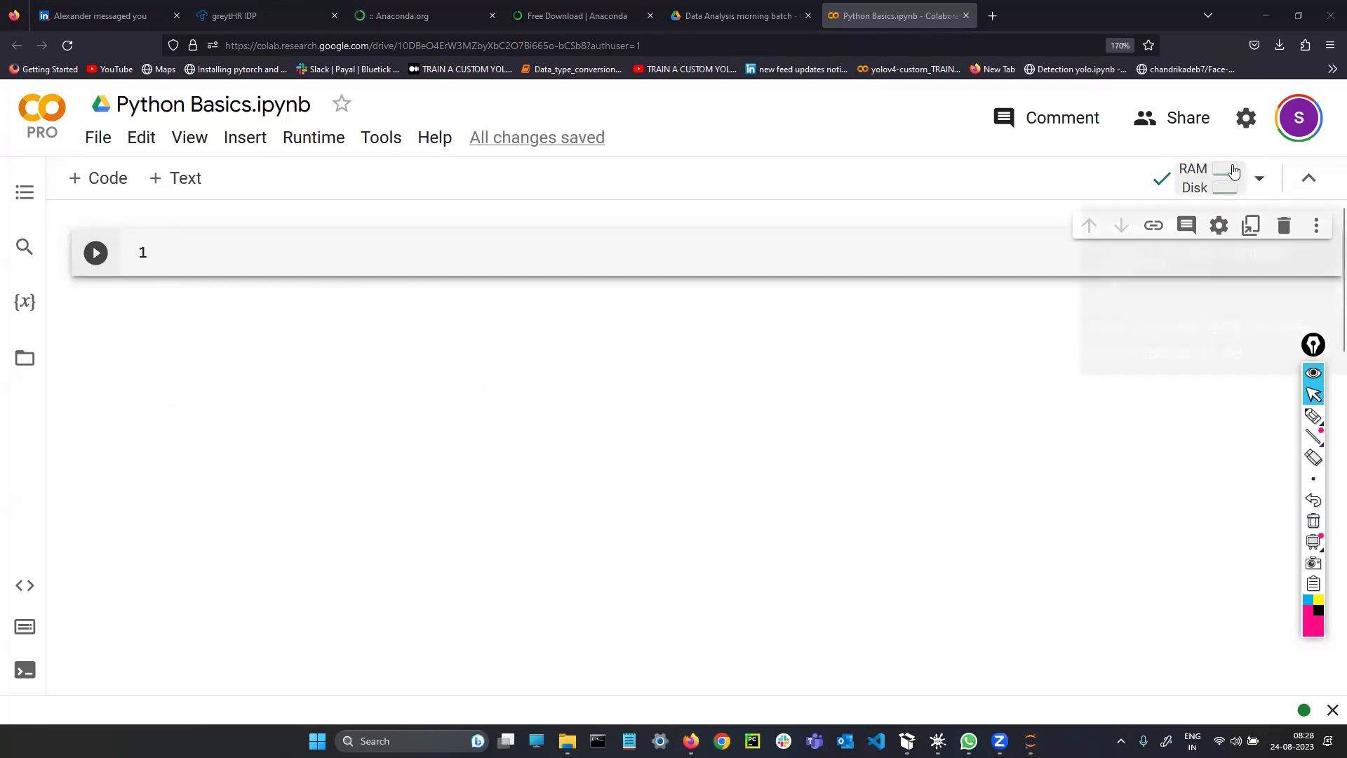
# Step: Examine the runtime's system RAM and disk capacity in the resources view, highlighting both figures, and close it
pyautogui.moveTo(1234, 171)
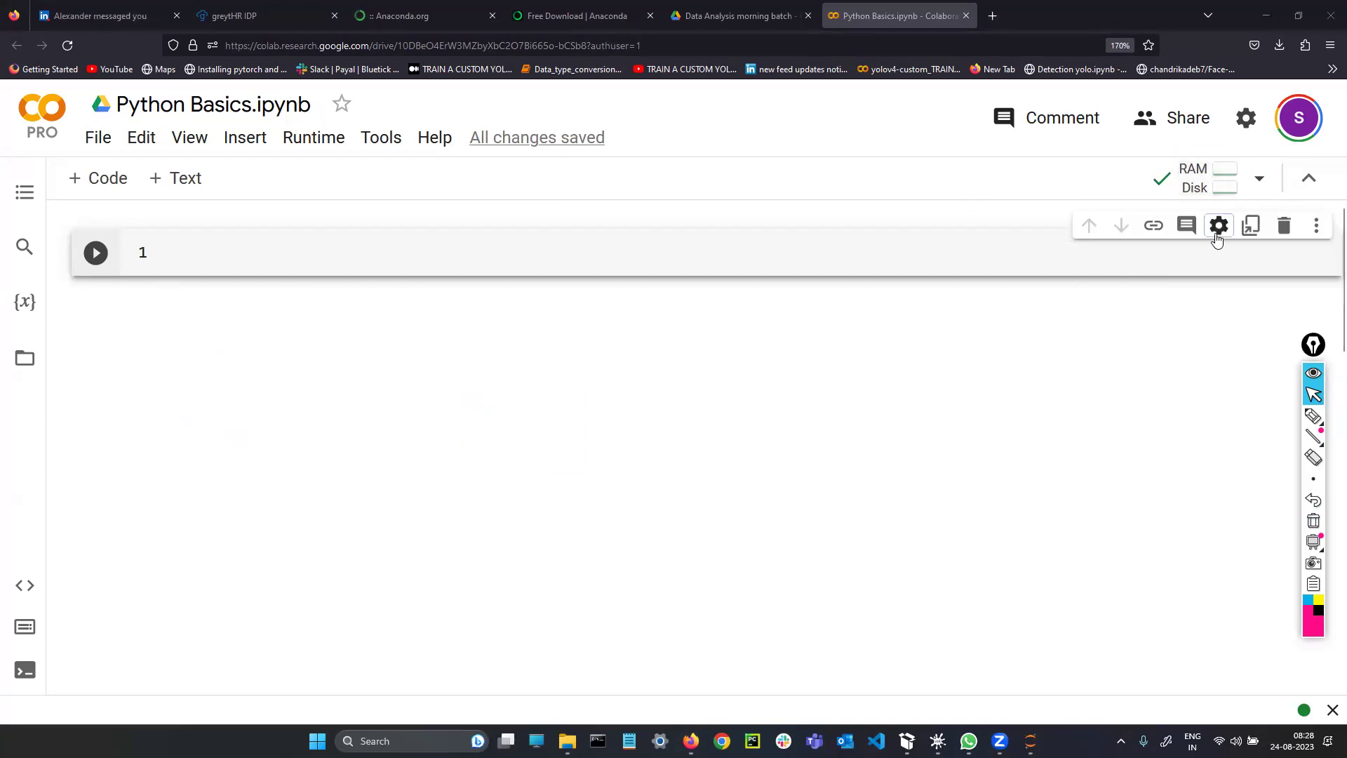
pyautogui.click(1234, 188)
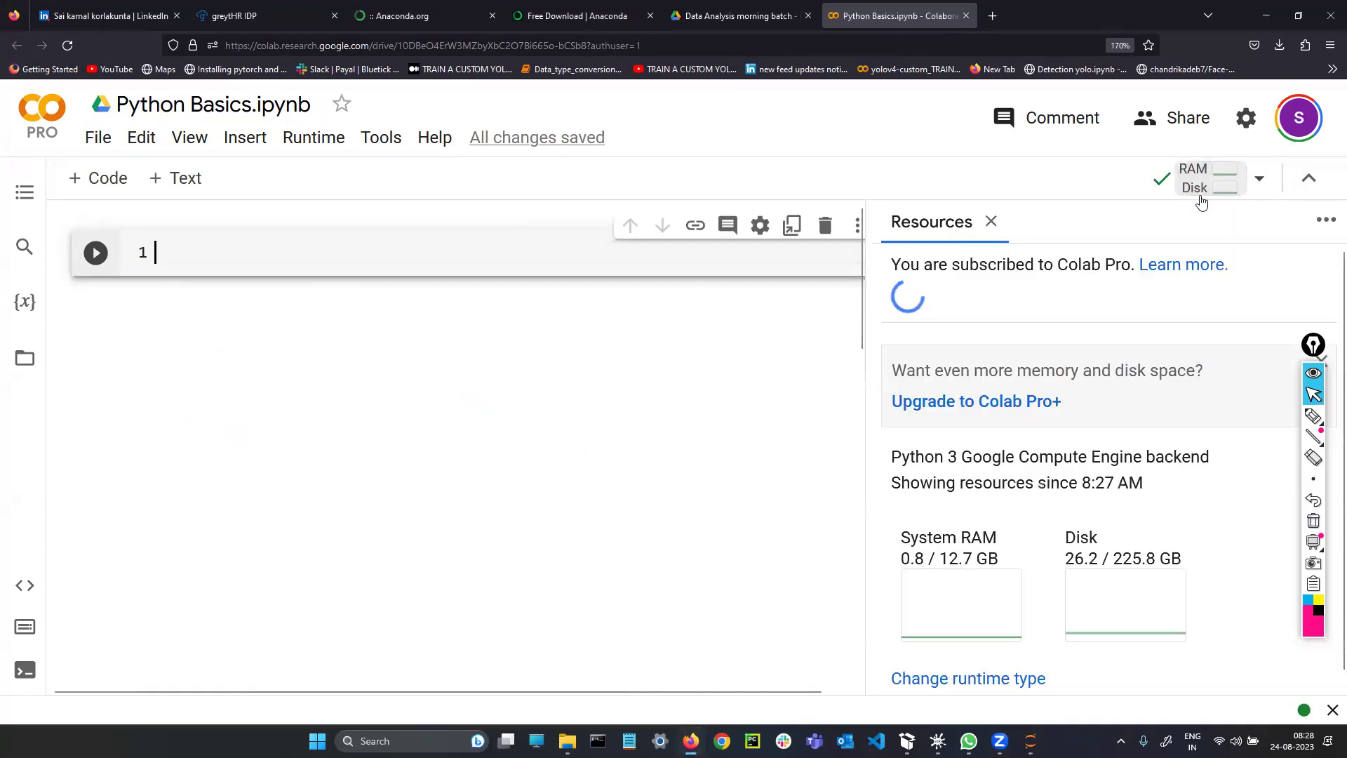
pyautogui.scroll(-1, 1015, 402)
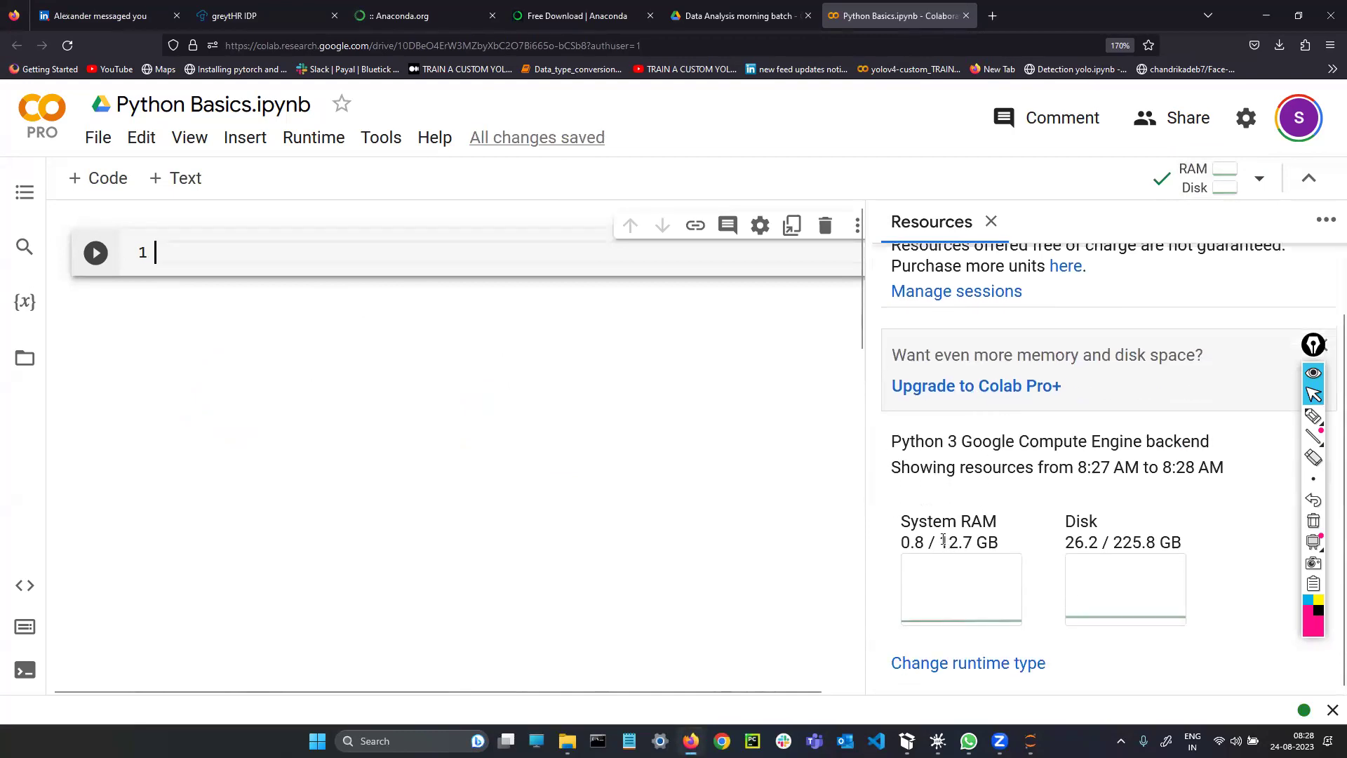
pyautogui.moveTo(1111, 542); pyautogui.dragTo(1141, 542)
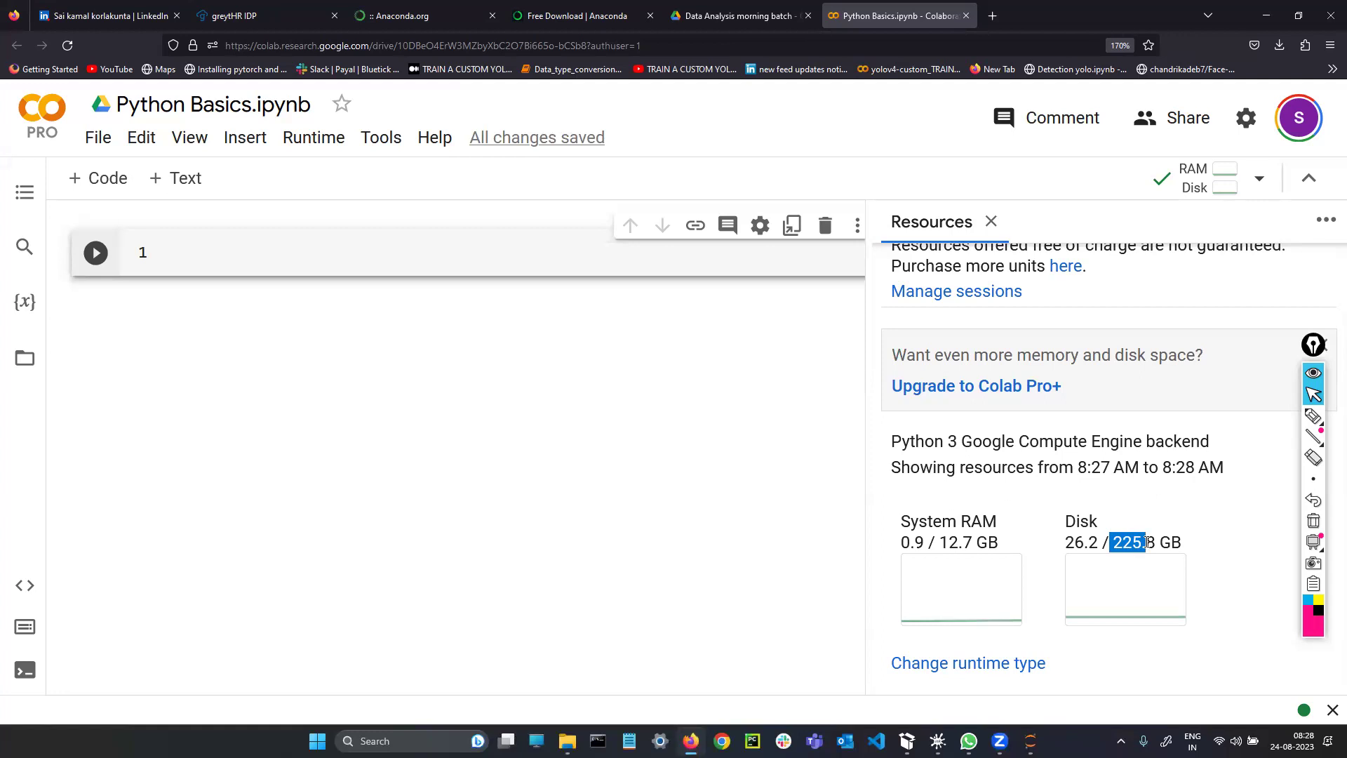
pyautogui.click(1140, 542)
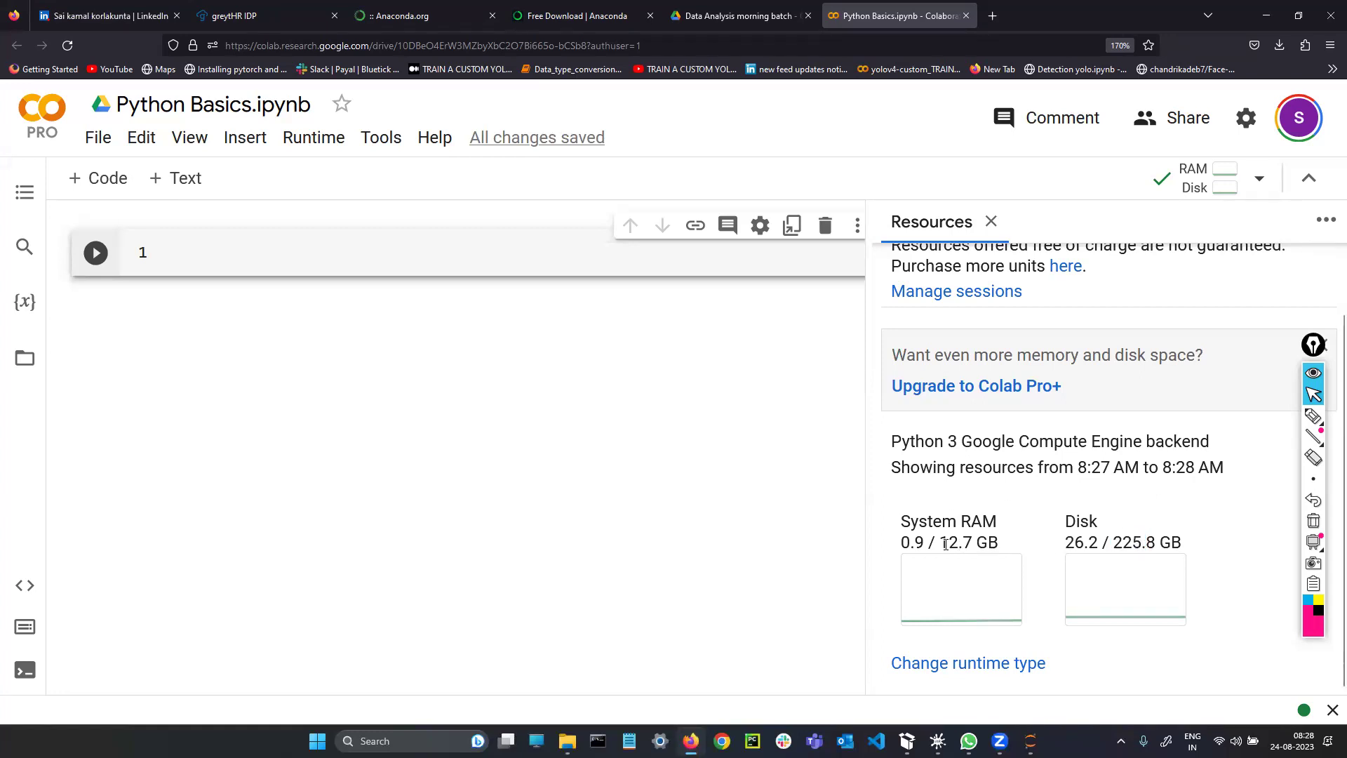
pyautogui.moveTo(977, 543); pyautogui.dragTo(1002, 546)
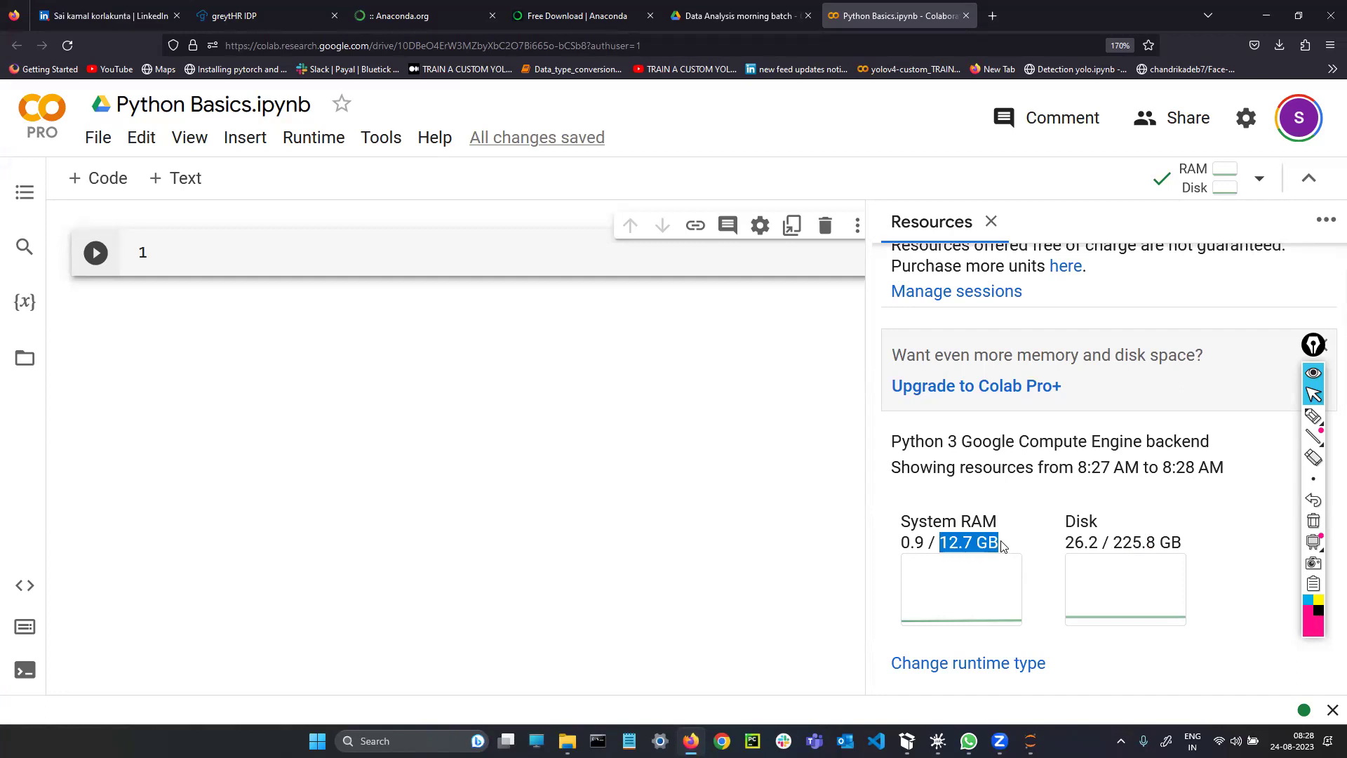
pyautogui.click(1002, 546)
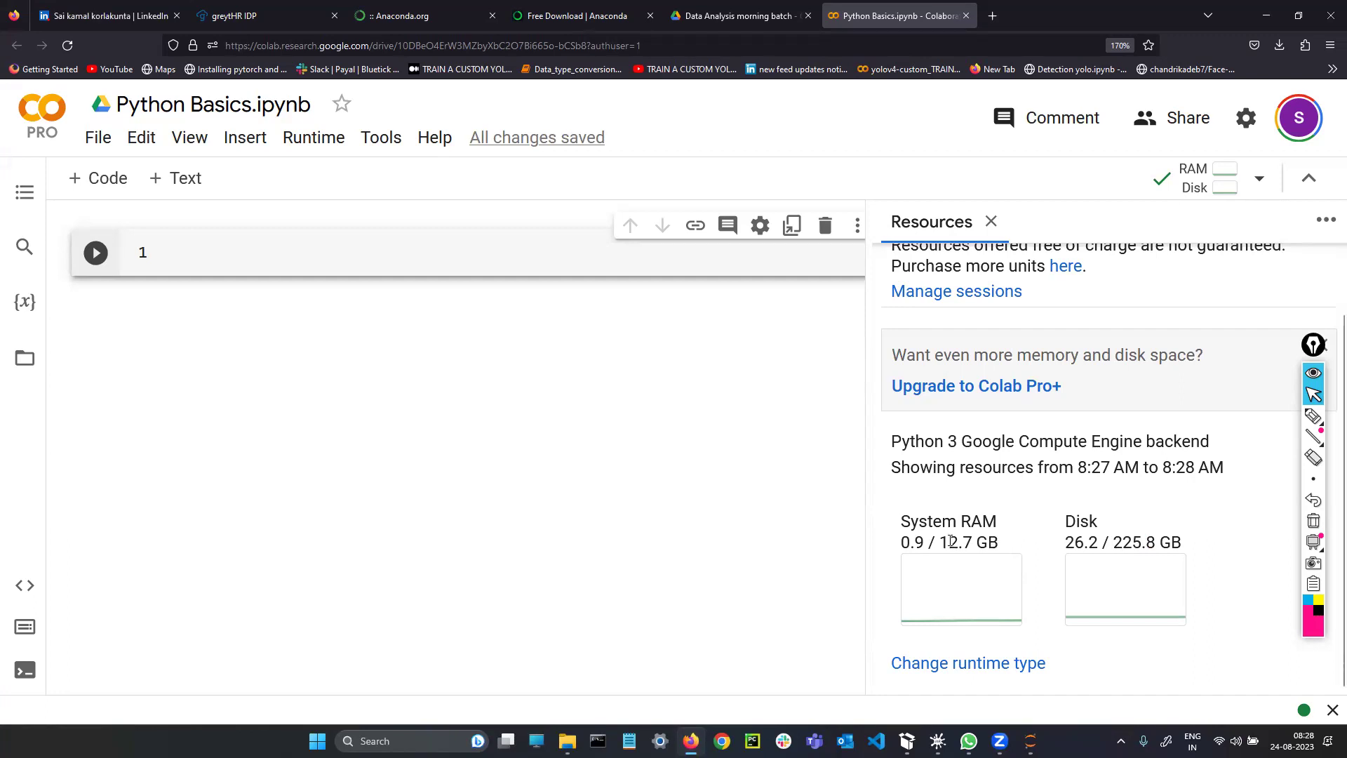
pyautogui.moveTo(949, 543); pyautogui.dragTo(1050, 545)
pyautogui.click(1002, 544)
pyautogui.click(1055, 546)
pyautogui.click(991, 222)
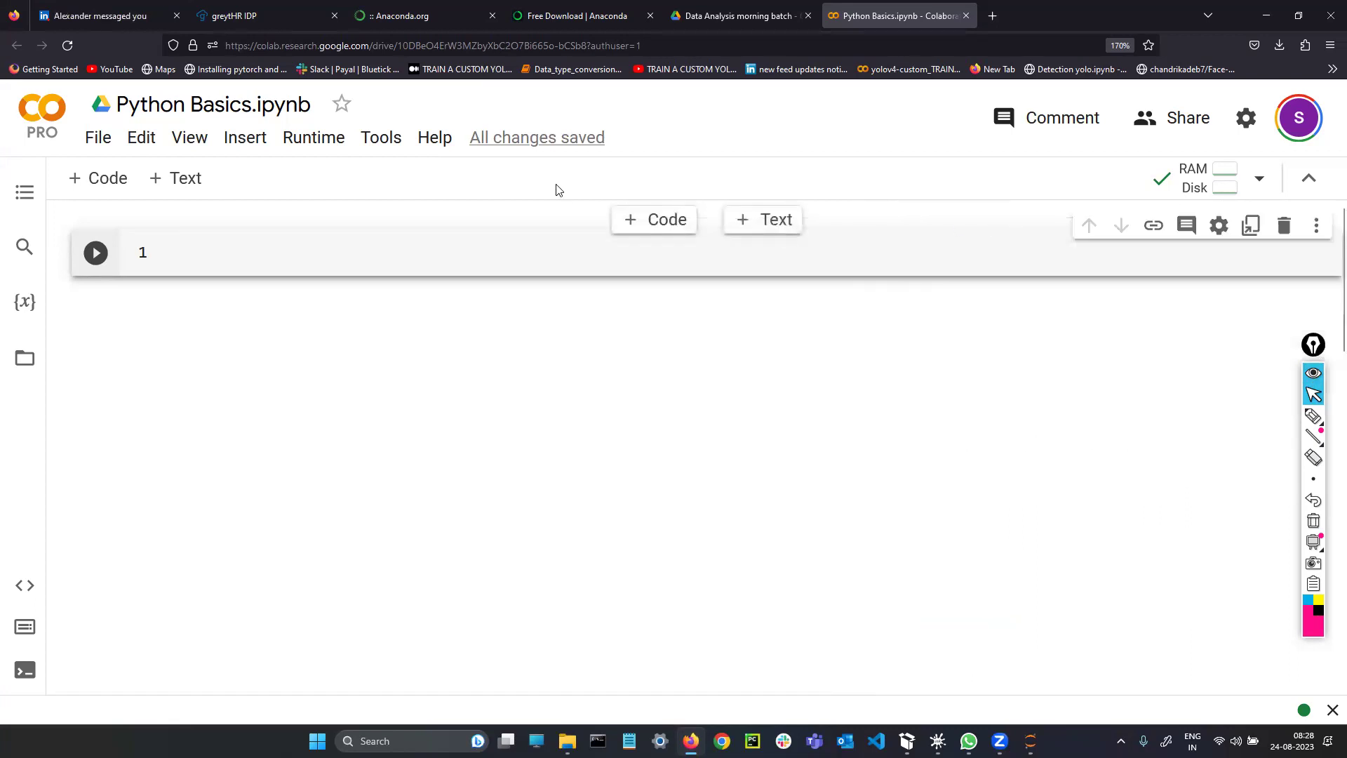
# Step: Review the CPU, GPU and TPU accelerators in the runtime type settings using pen marks, clear the marks and leave without saving
pyautogui.click(314, 137)
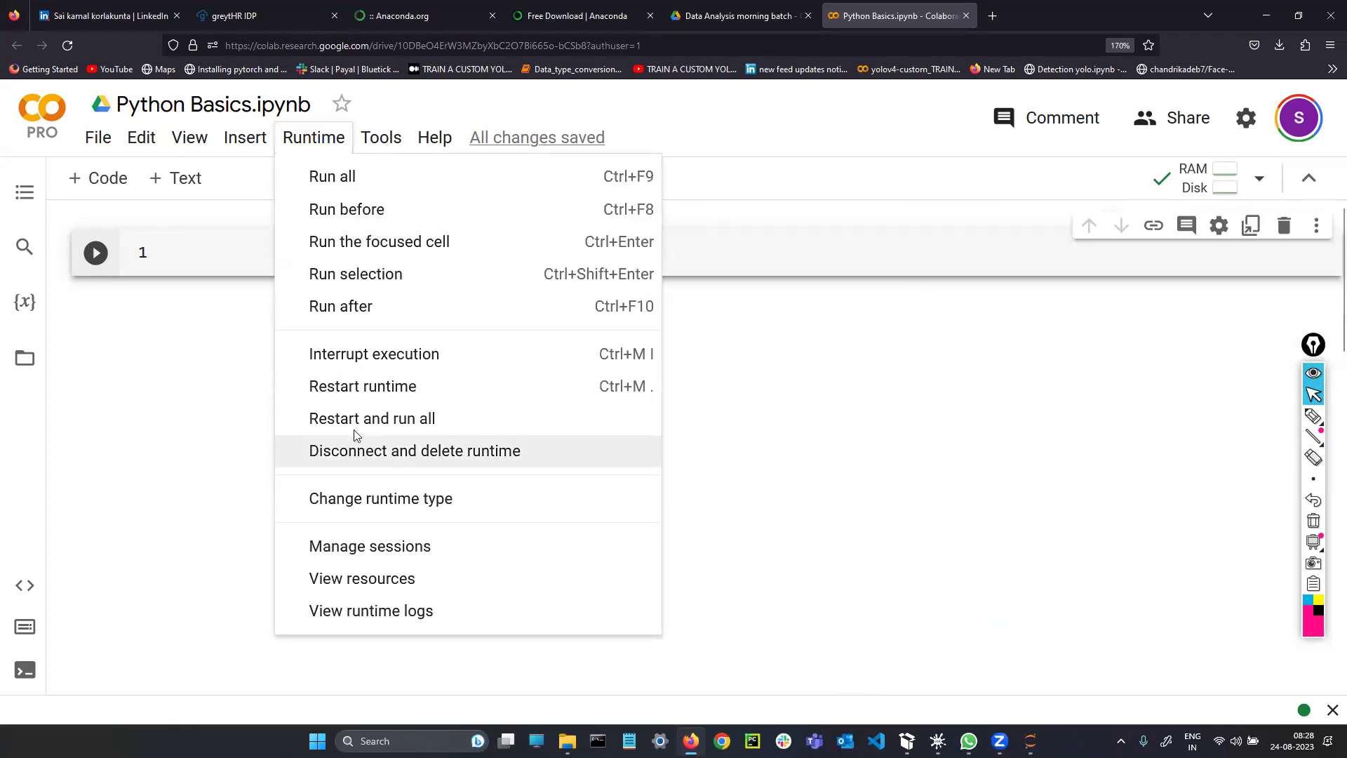
pyautogui.click(370, 513)
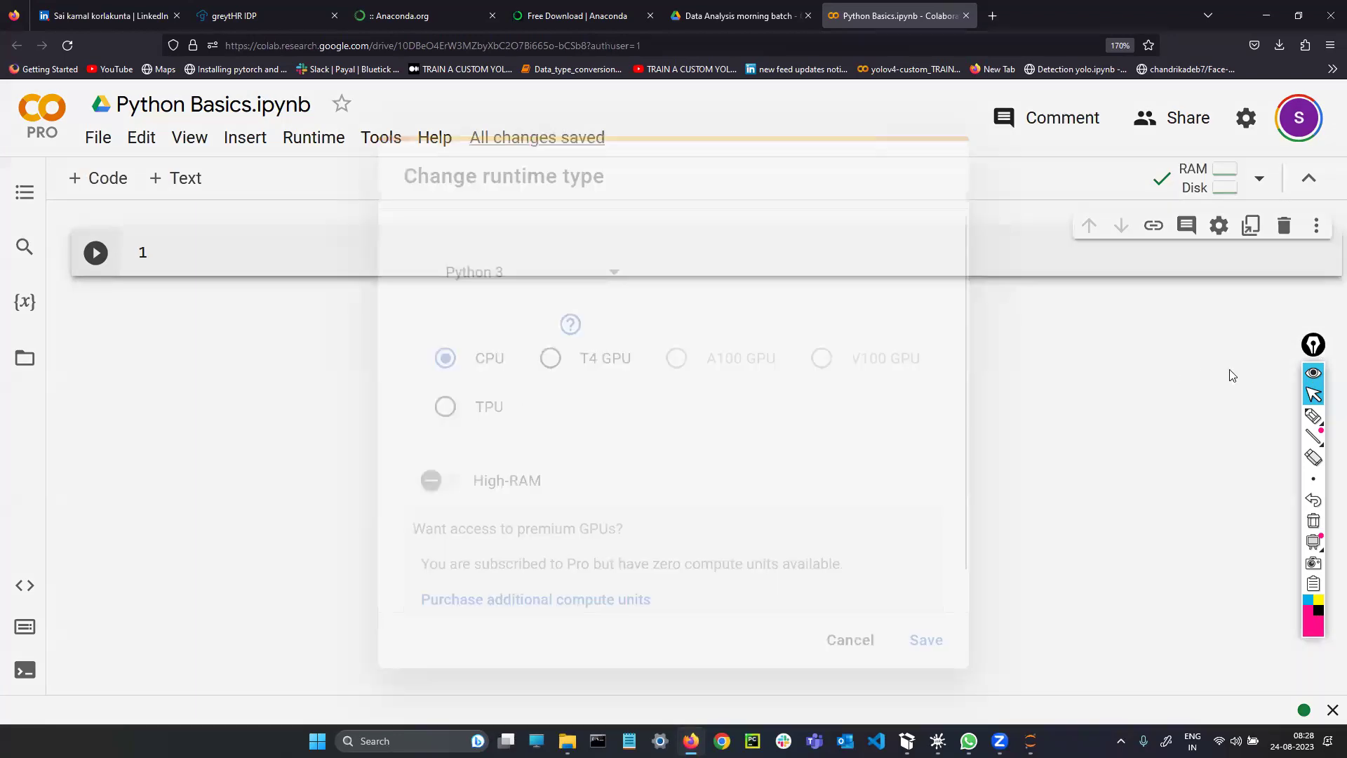
pyautogui.click(1314, 415)
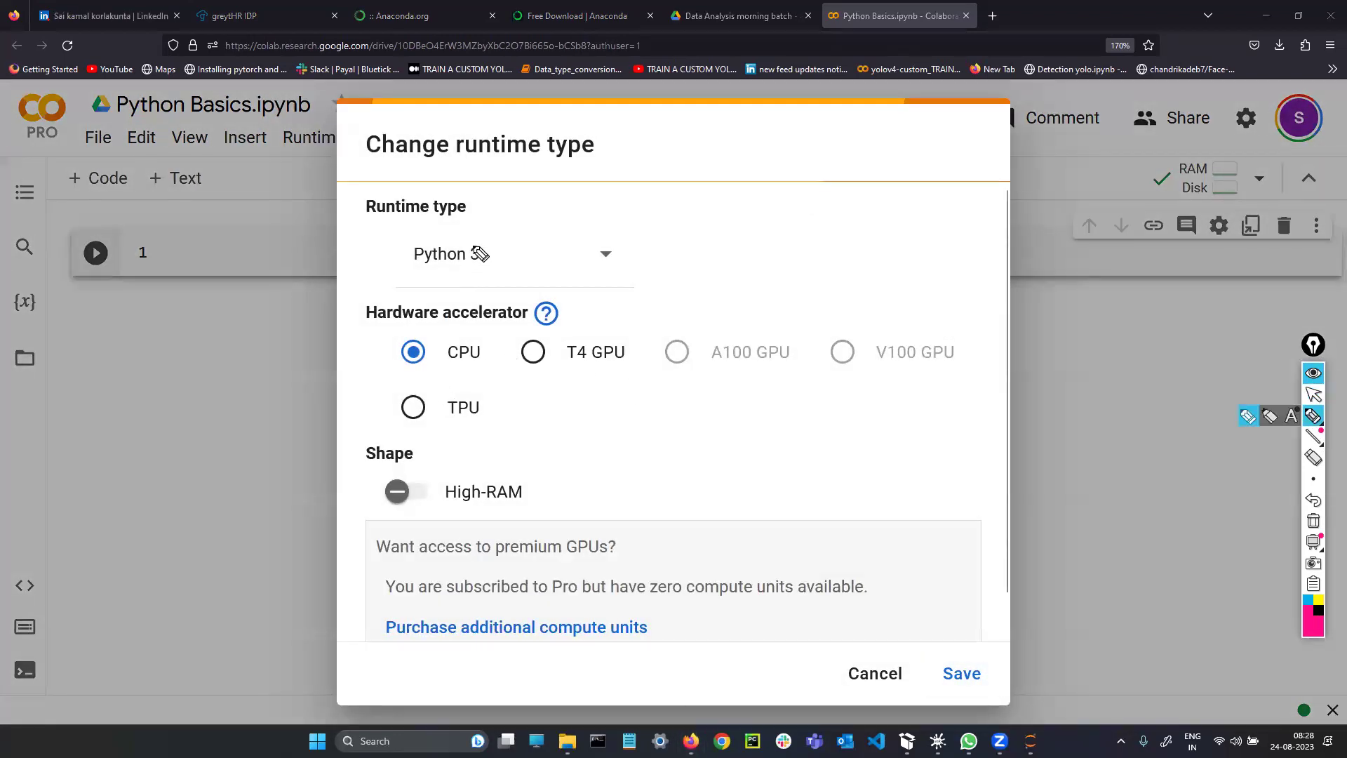
pyautogui.moveTo(428, 327); pyautogui.dragTo(429, 325)
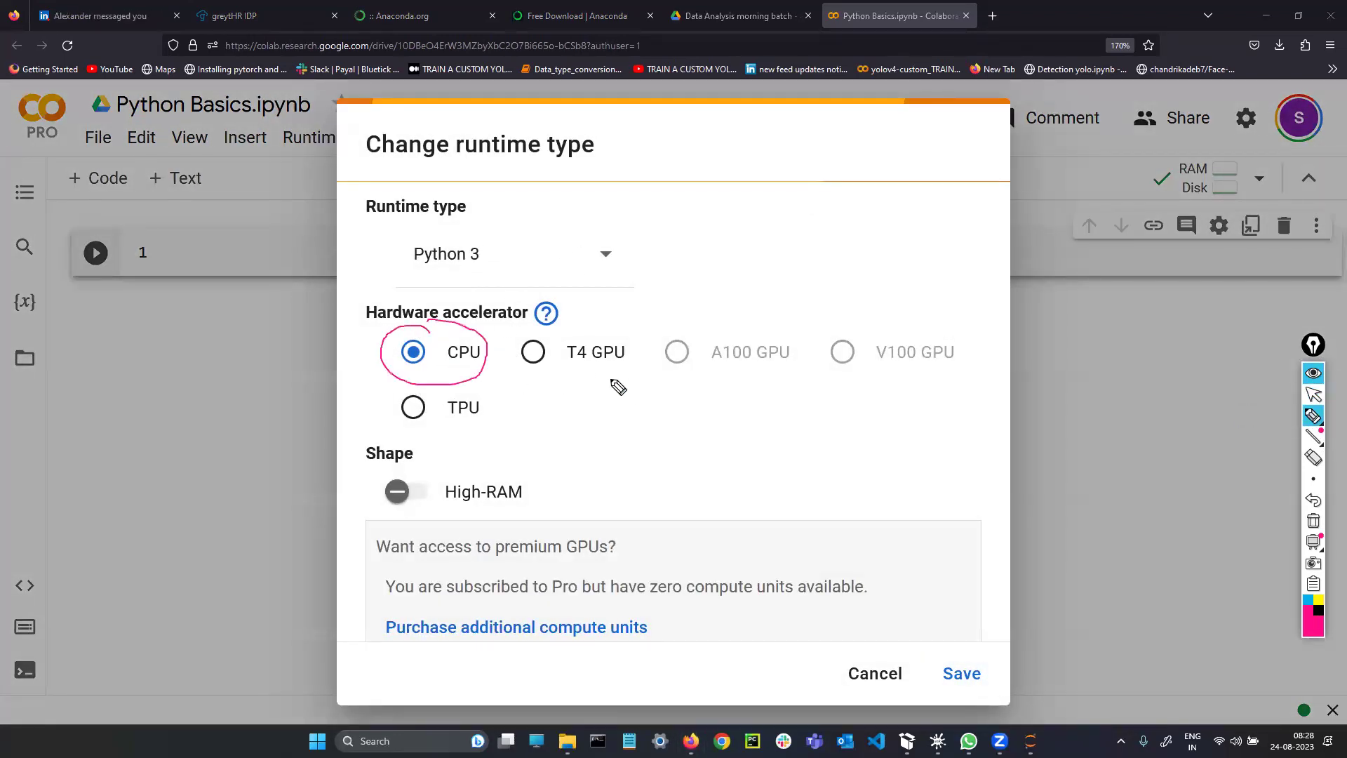
pyautogui.moveTo(632, 305)
pyautogui.mouseDown()
pyautogui.moveTo(535, 390)
pyautogui.moveTo(686, 340)
pyautogui.moveTo(765, 376)
pyautogui.moveTo(974, 385)
pyautogui.moveTo(967, 363)
pyautogui.mouseUp()
pyautogui.moveTo(413, 397); pyautogui.dragTo(491, 413)
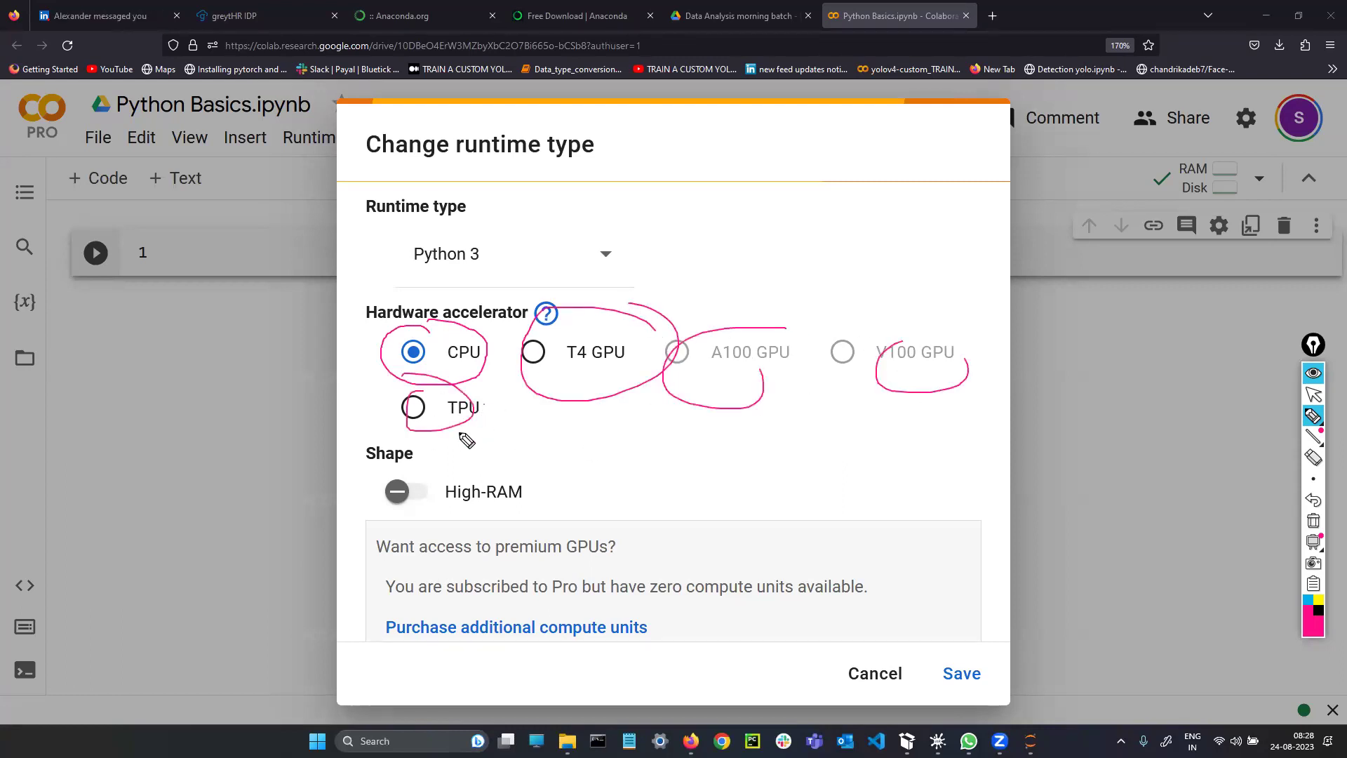
pyautogui.moveTo(427, 457); pyautogui.dragTo(432, 449)
pyautogui.moveTo(428, 416)
pyautogui.mouseDown()
pyautogui.moveTo(505, 414)
pyautogui.moveTo(346, 408)
pyautogui.mouseUp()
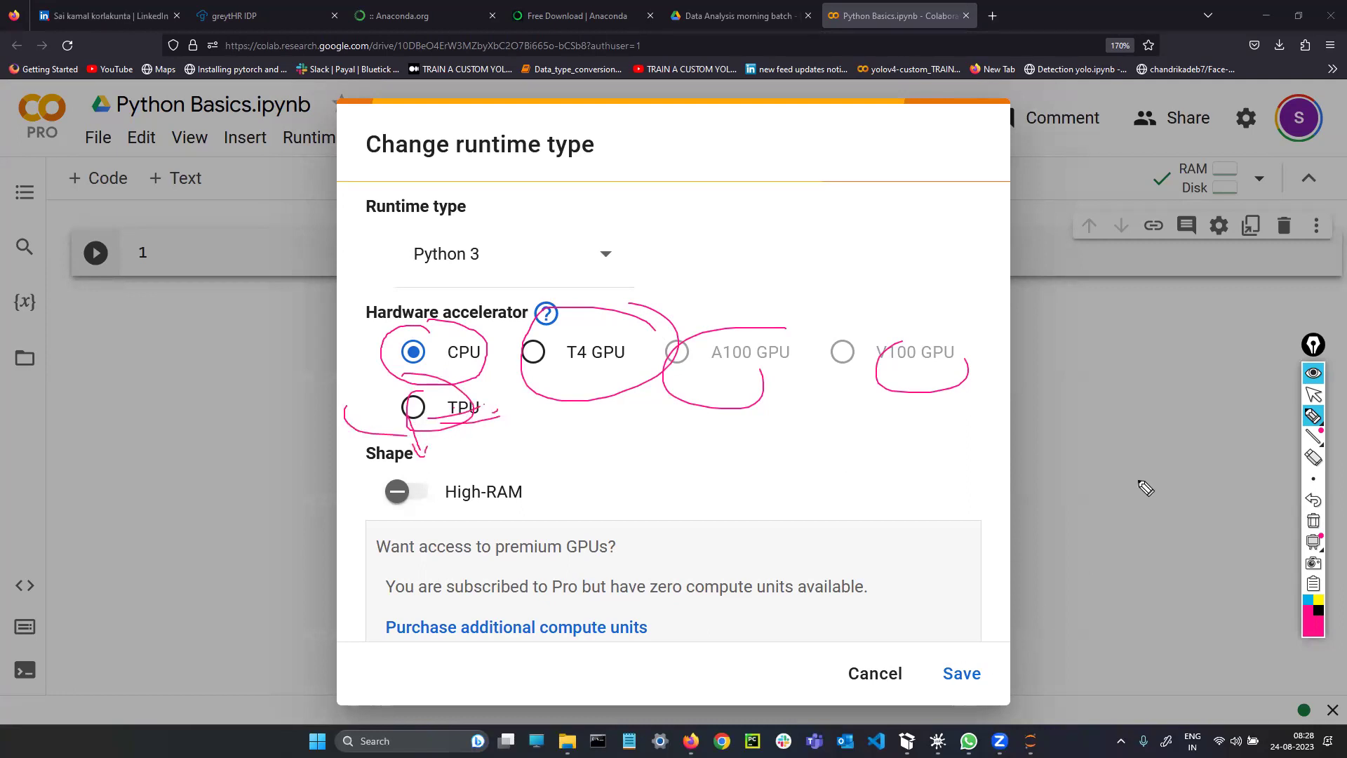
pyautogui.click(1314, 520)
pyautogui.click(1314, 395)
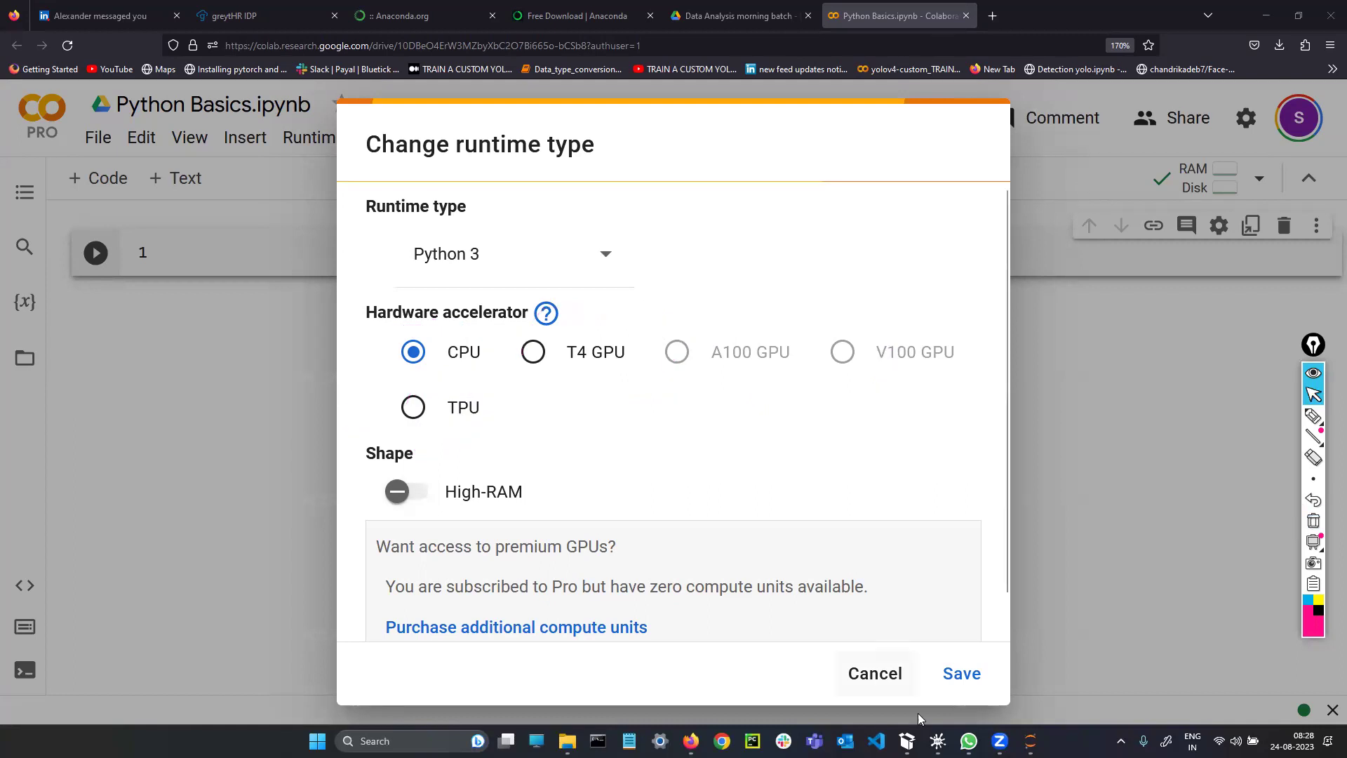
pyautogui.click(881, 674)
pyautogui.click(261, 270)
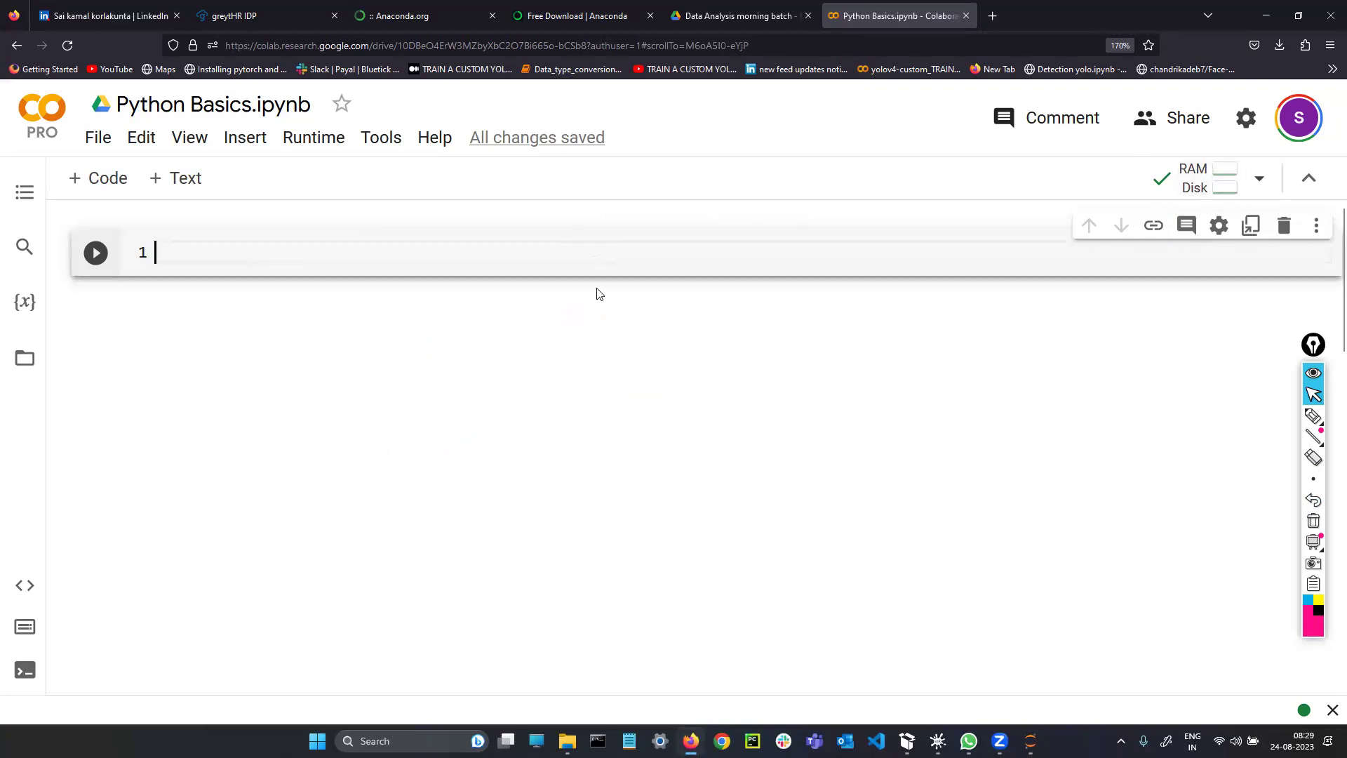
# Step: Close the Python Basics notebook and return to the Data Analysis morning batch folder in Drive
pyautogui.hotkey('ctrl', '-')
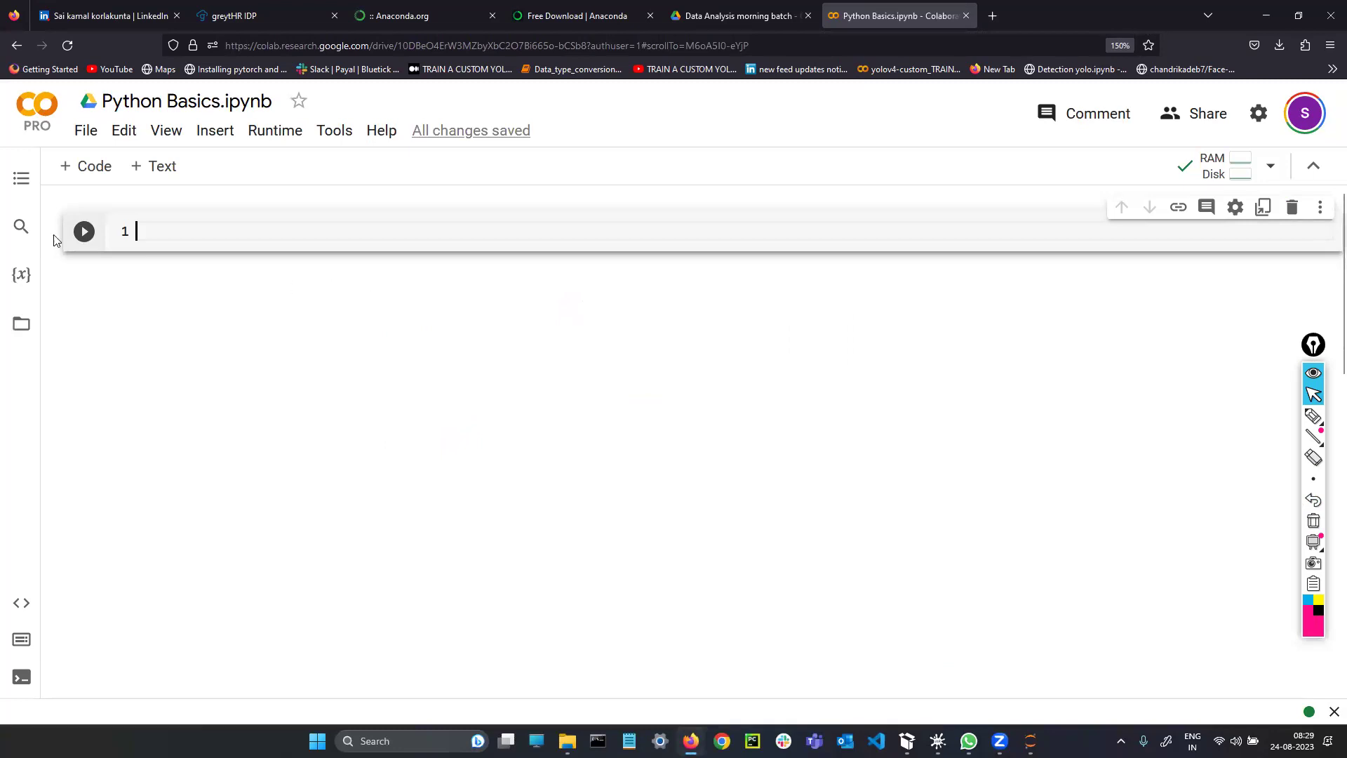
pyautogui.click(737, 16)
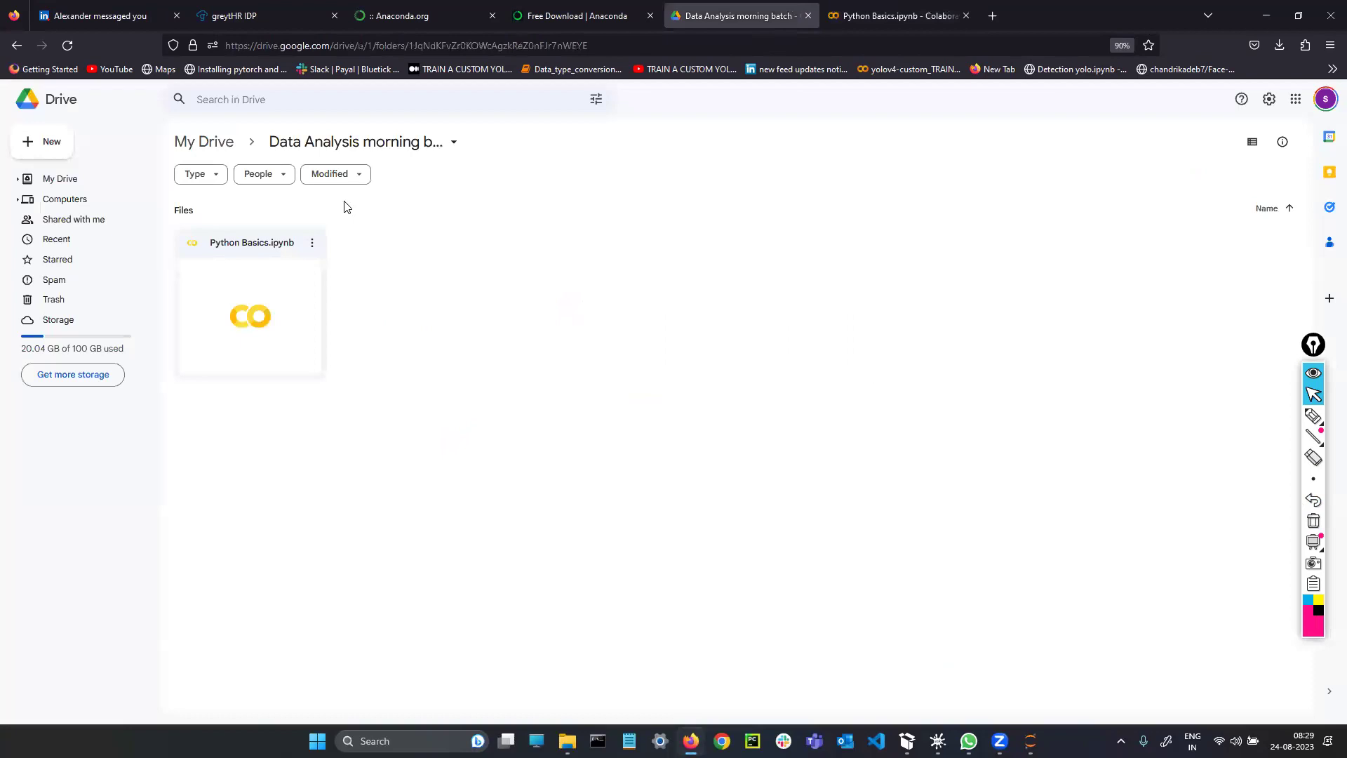
pyautogui.click(905, 16)
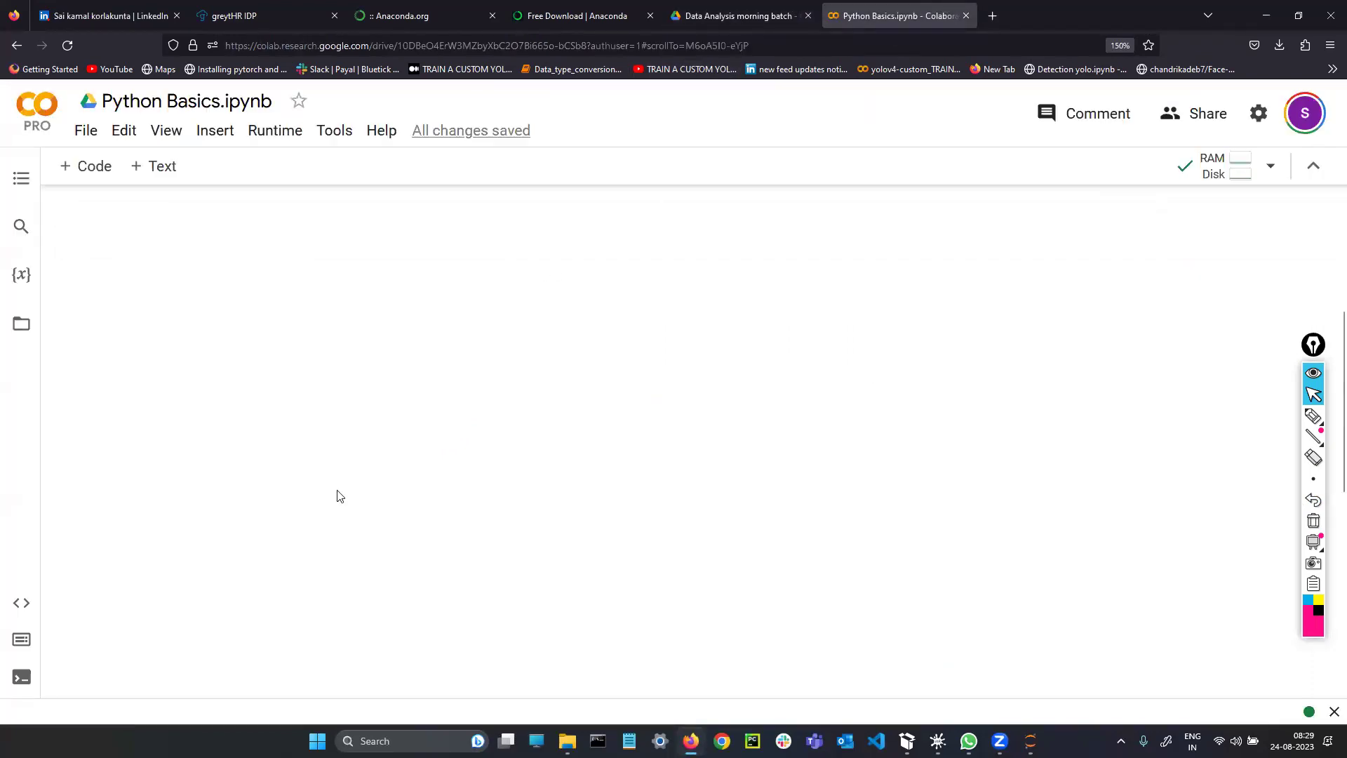
pyautogui.click(966, 16)
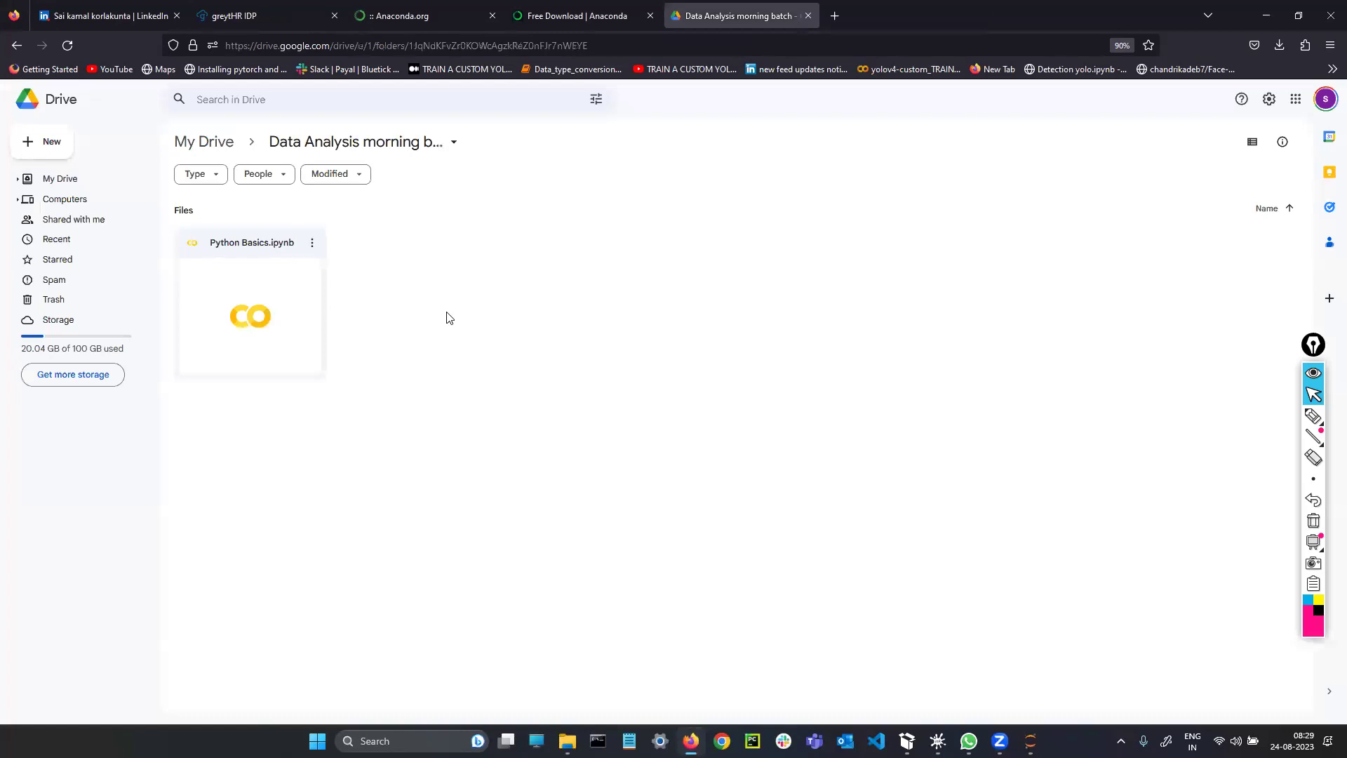
# Step: Create a new Google Colaboratory notebook in the Data Analysis morning batch folder
pyautogui.rightClick(613, 314)
pyautogui.moveTo(680, 487)
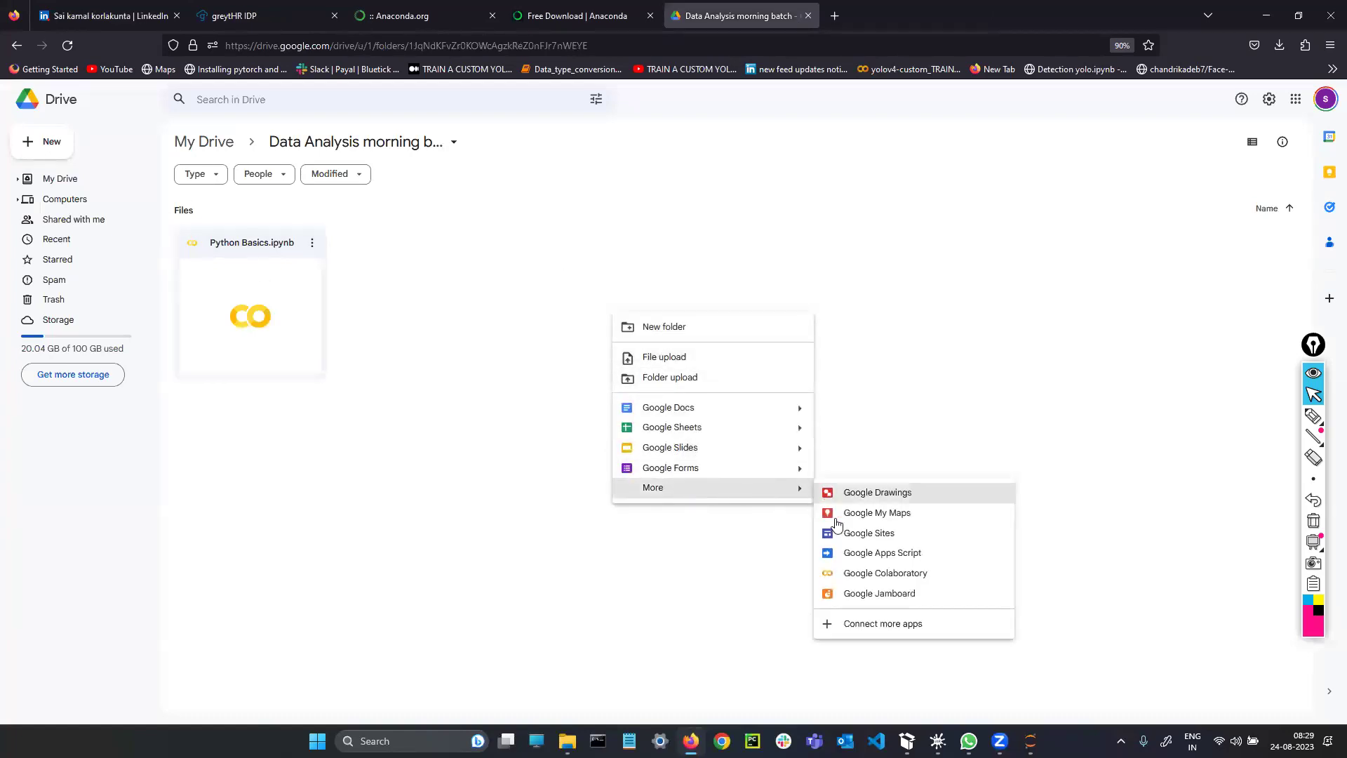
pyautogui.click(860, 572)
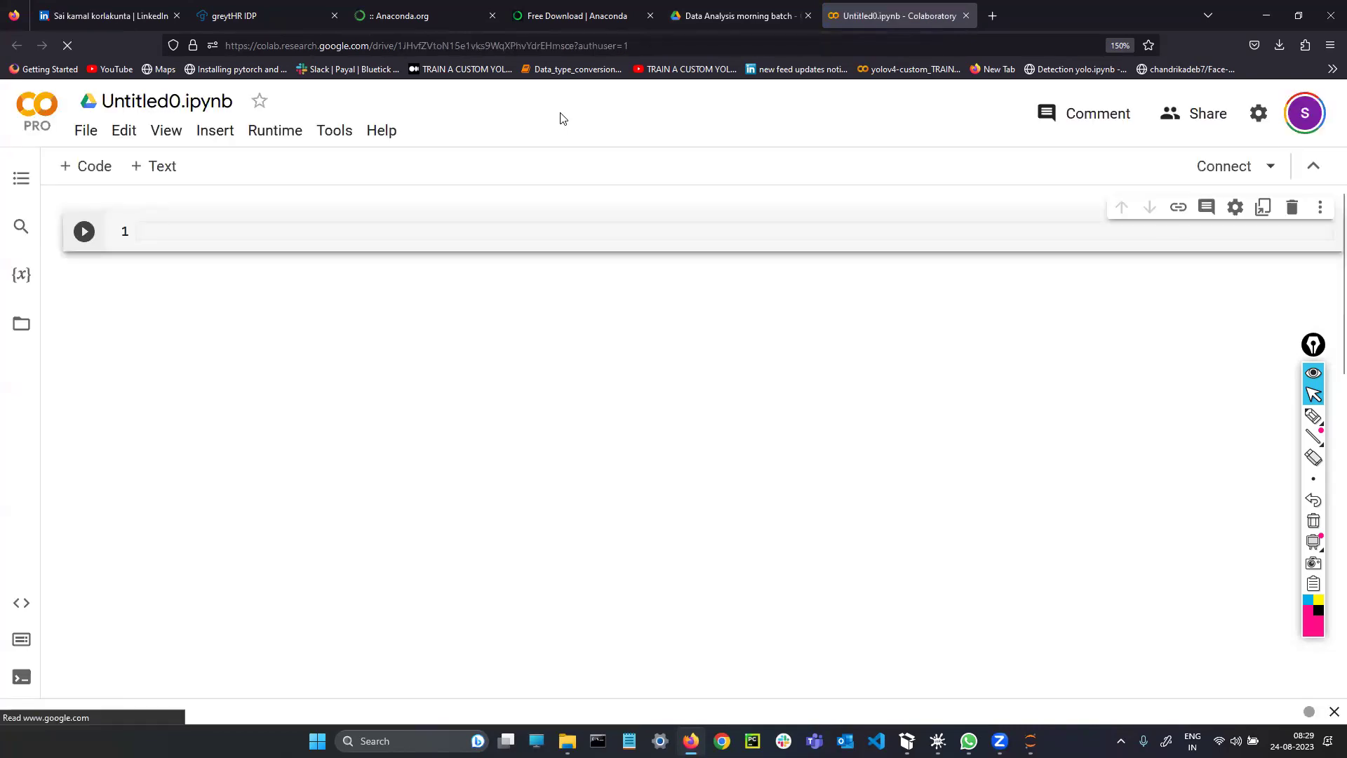
# Step: Rename the new notebook 'python intermeidate.ipynb' and close it
pyautogui.click(181, 101)
pyautogui.press('BackSpace')
pyautogui.press('BackSpace')
pyautogui.press('BackSpace')
pyautogui.press('BackSpace')
pyautogui.press('BackSpace')
pyautogui.press('BackSpace')
pyautogui.press('BackSpace')
pyautogui.press('BackSpace')
pyautogui.press('BackSpace')
pyautogui.write('python ')
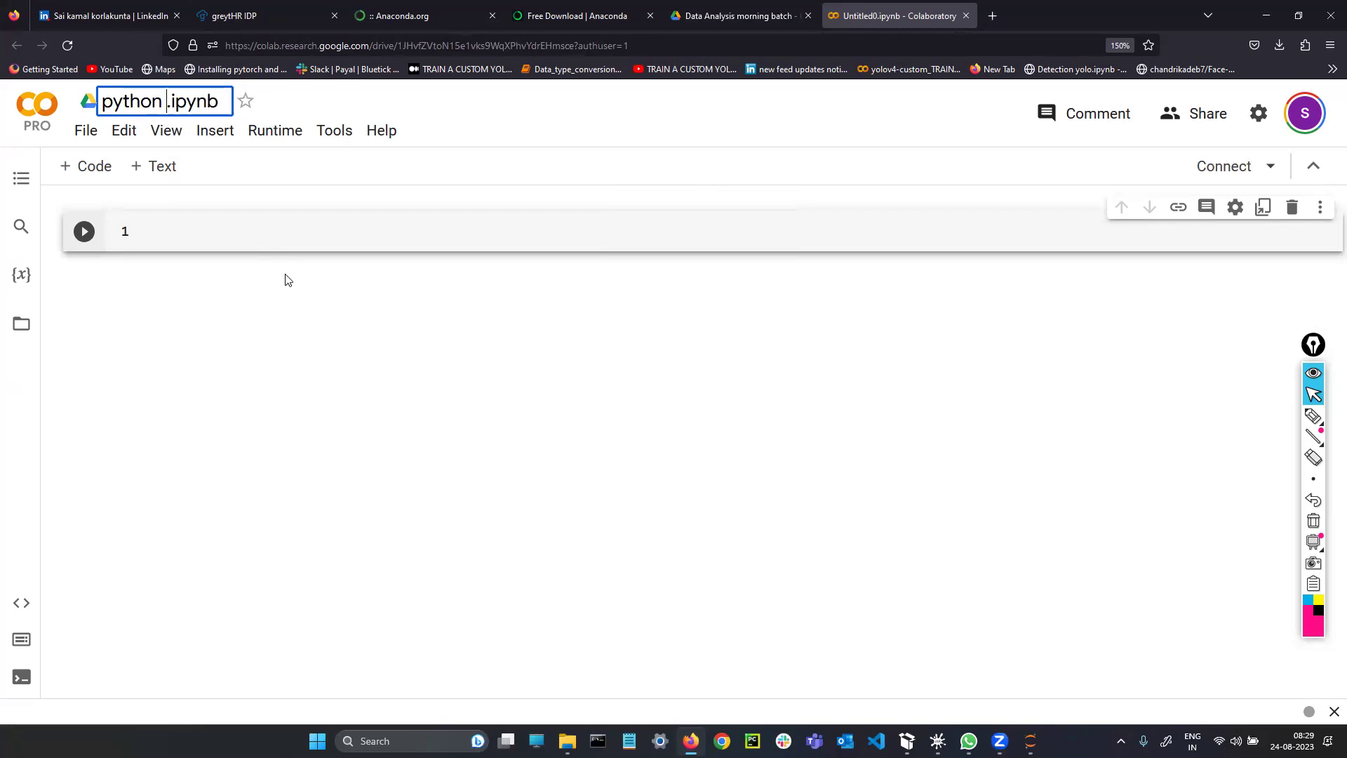
pyautogui.write('interedi')
pyautogui.press('BackSpace')
pyautogui.press('BackSpace')
pyautogui.write('meidate')
pyautogui.press('Return')
pyautogui.click(965, 17)
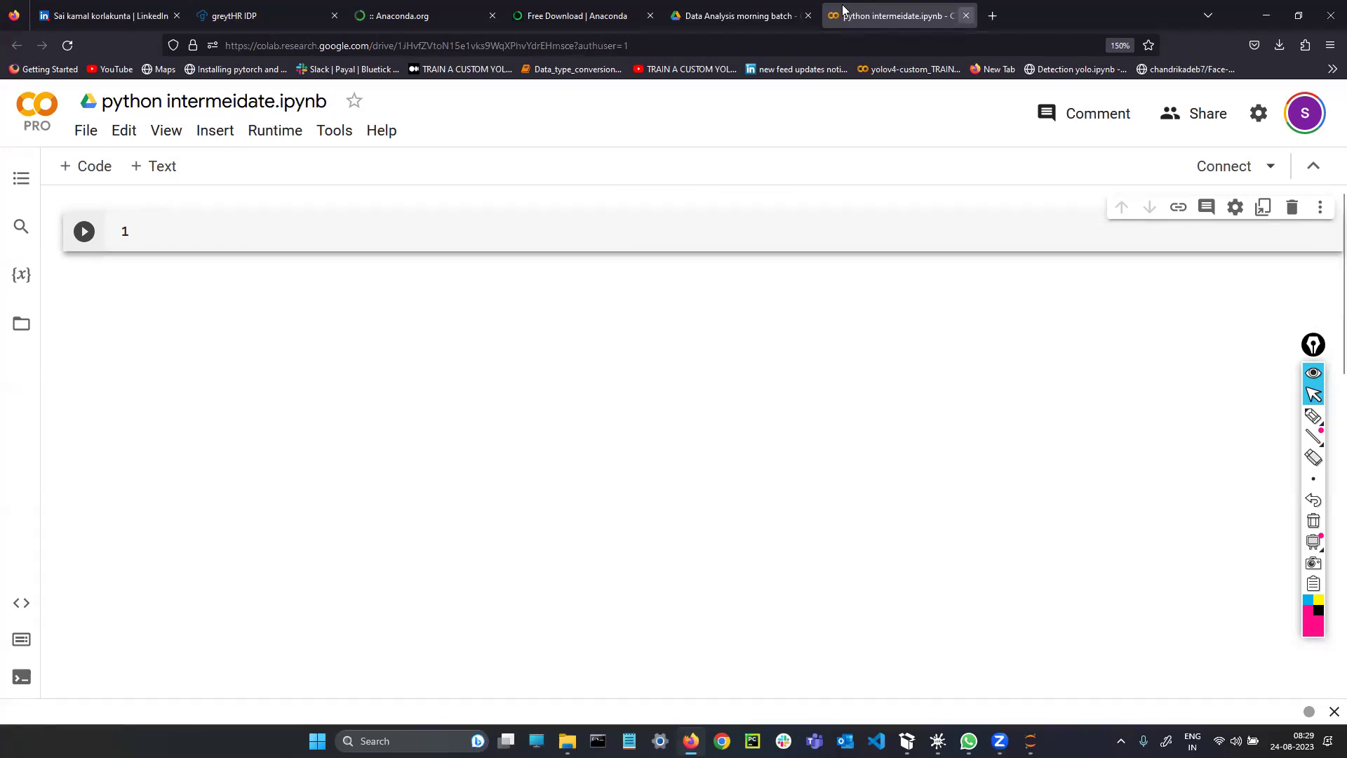
# Step: Move both notebooks in the Data Analysis morning batch folder to the trash
pyautogui.click(696, 431)
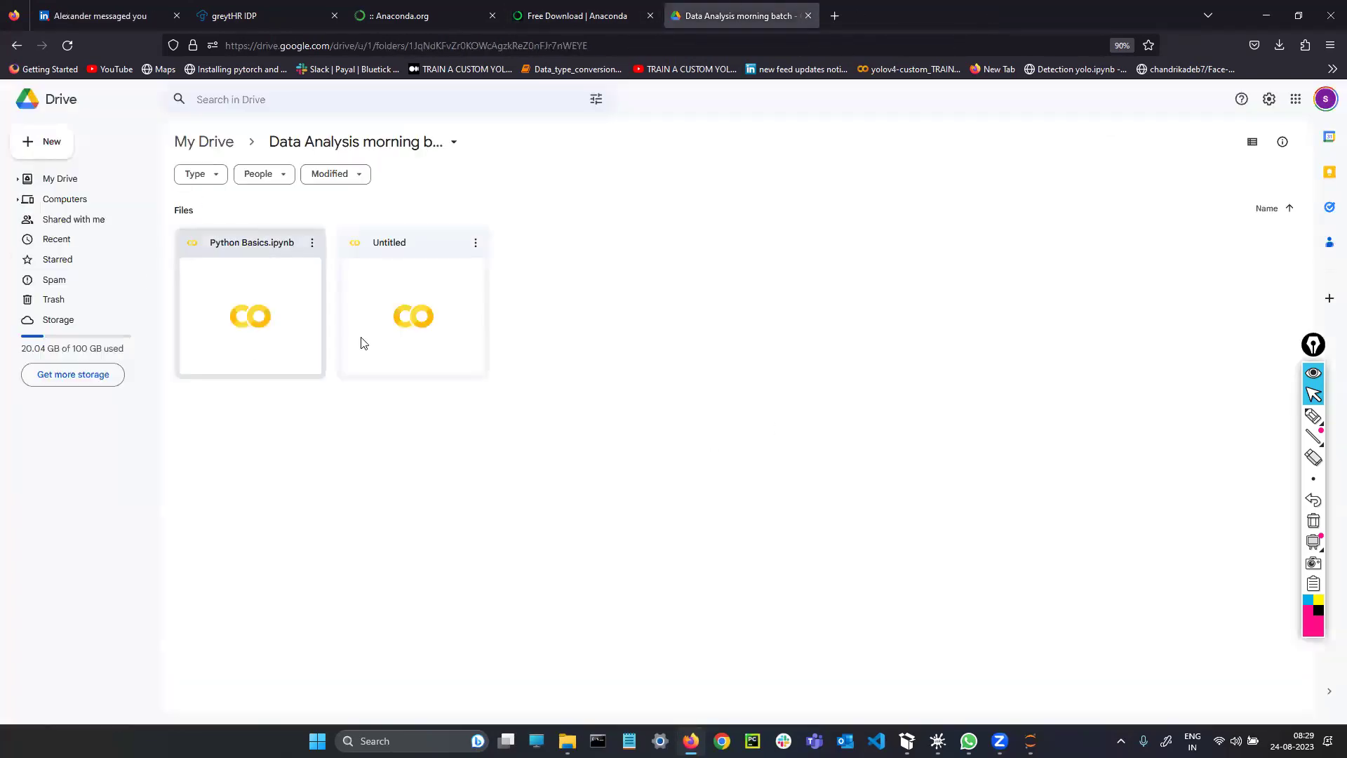
pyautogui.click(475, 243)
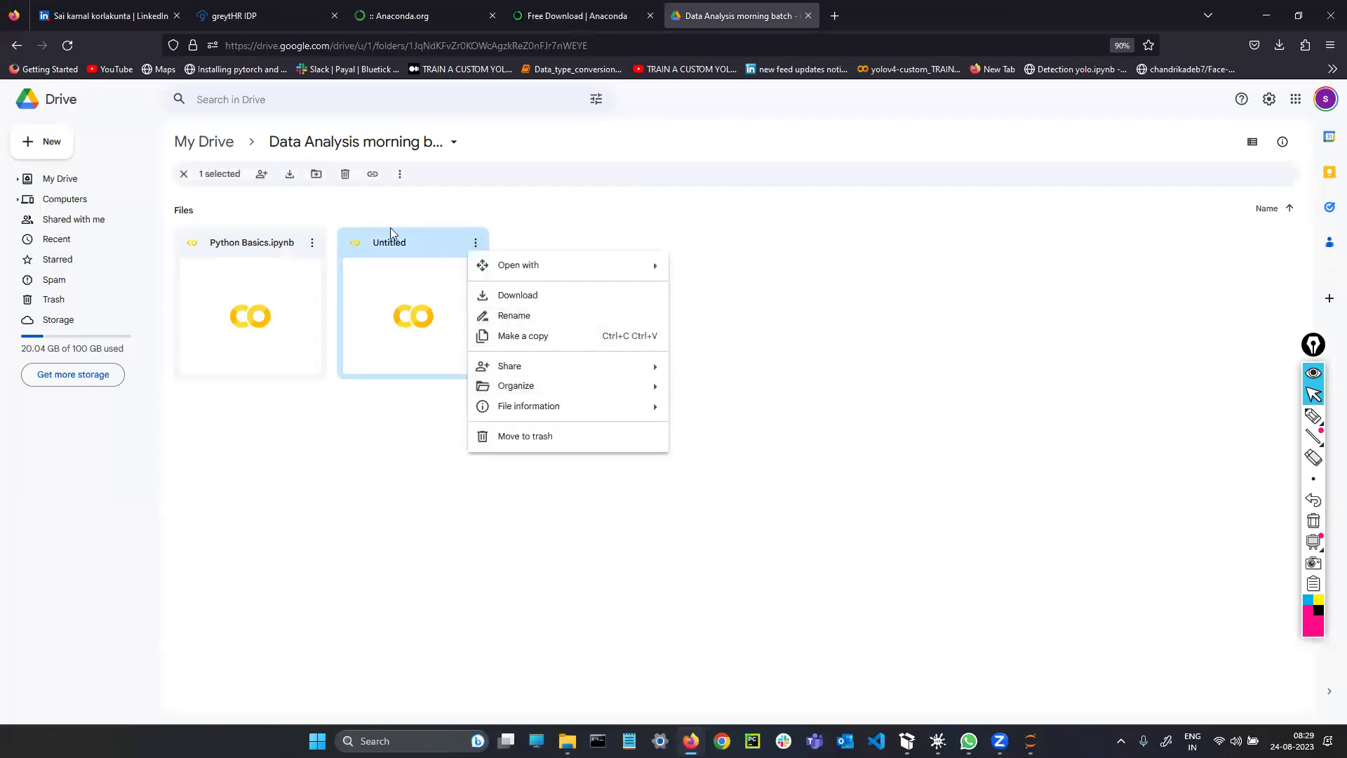
pyautogui.click(621, 240)
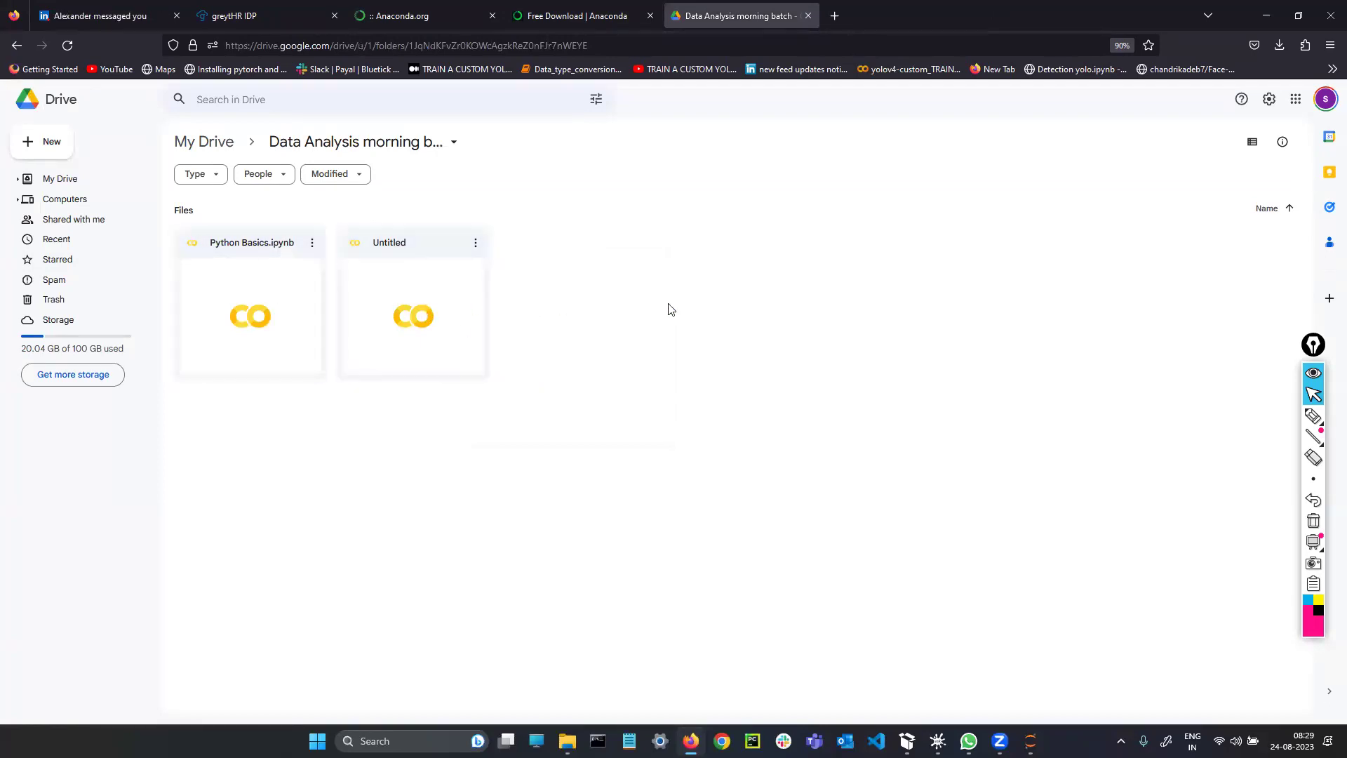
pyautogui.click(313, 244)
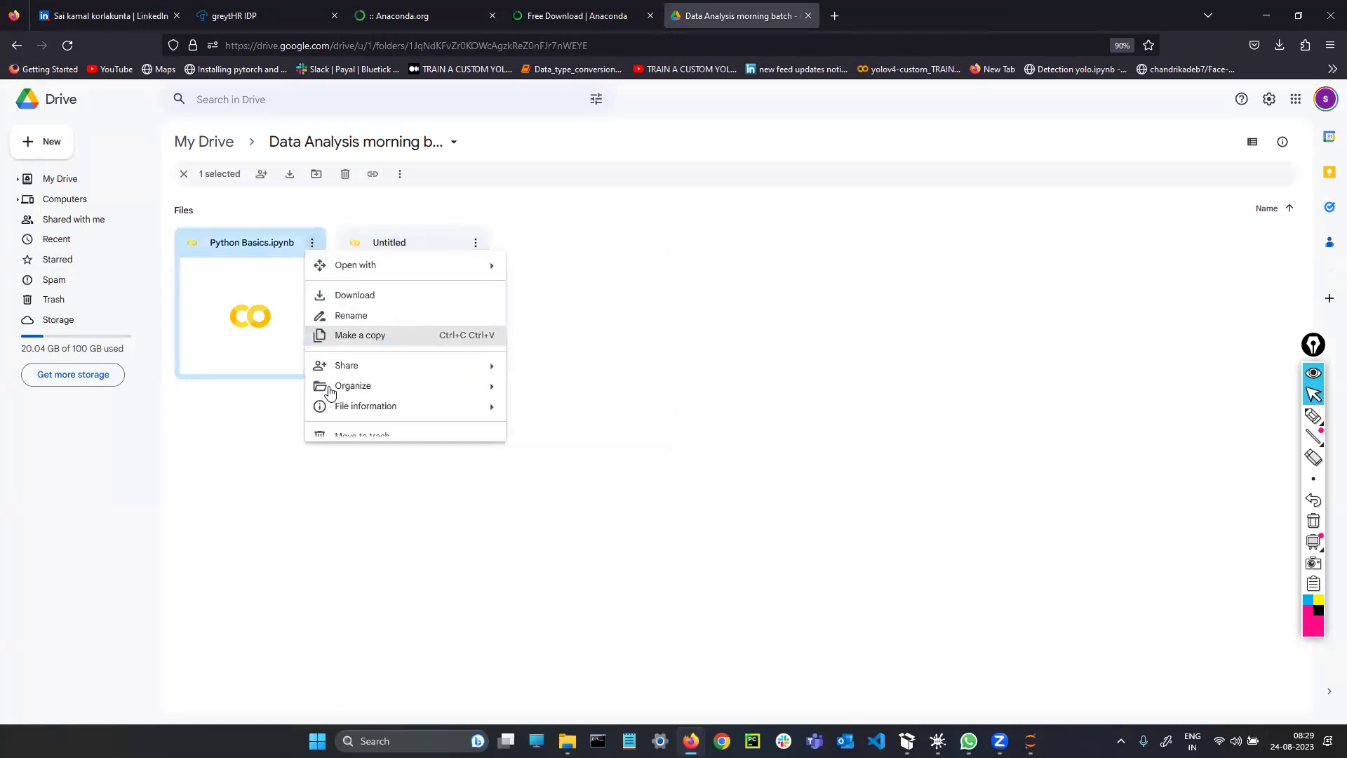
pyautogui.click(342, 437)
pyautogui.click(312, 243)
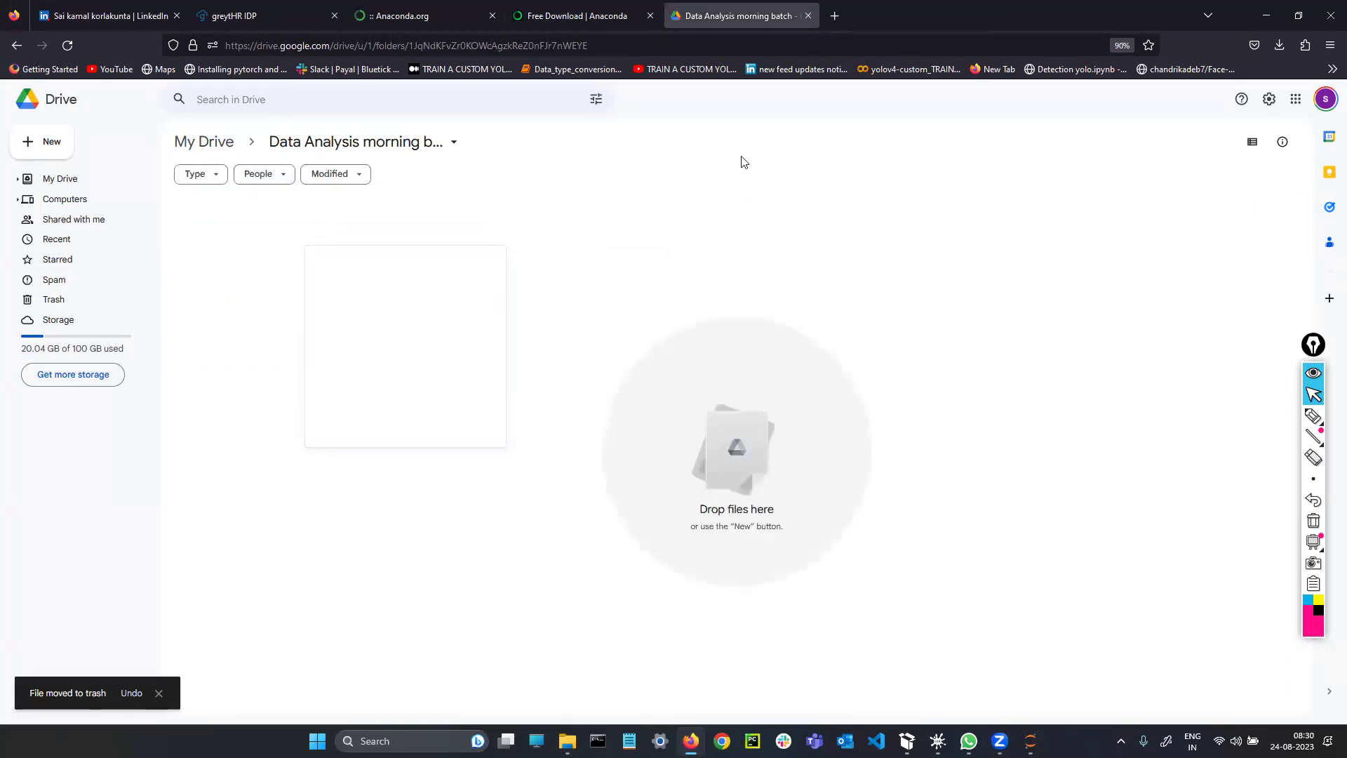
# Step: Examine the class recordings in the USA_Classes folder of My Drive and return to My Drive
pyautogui.click(204, 141)
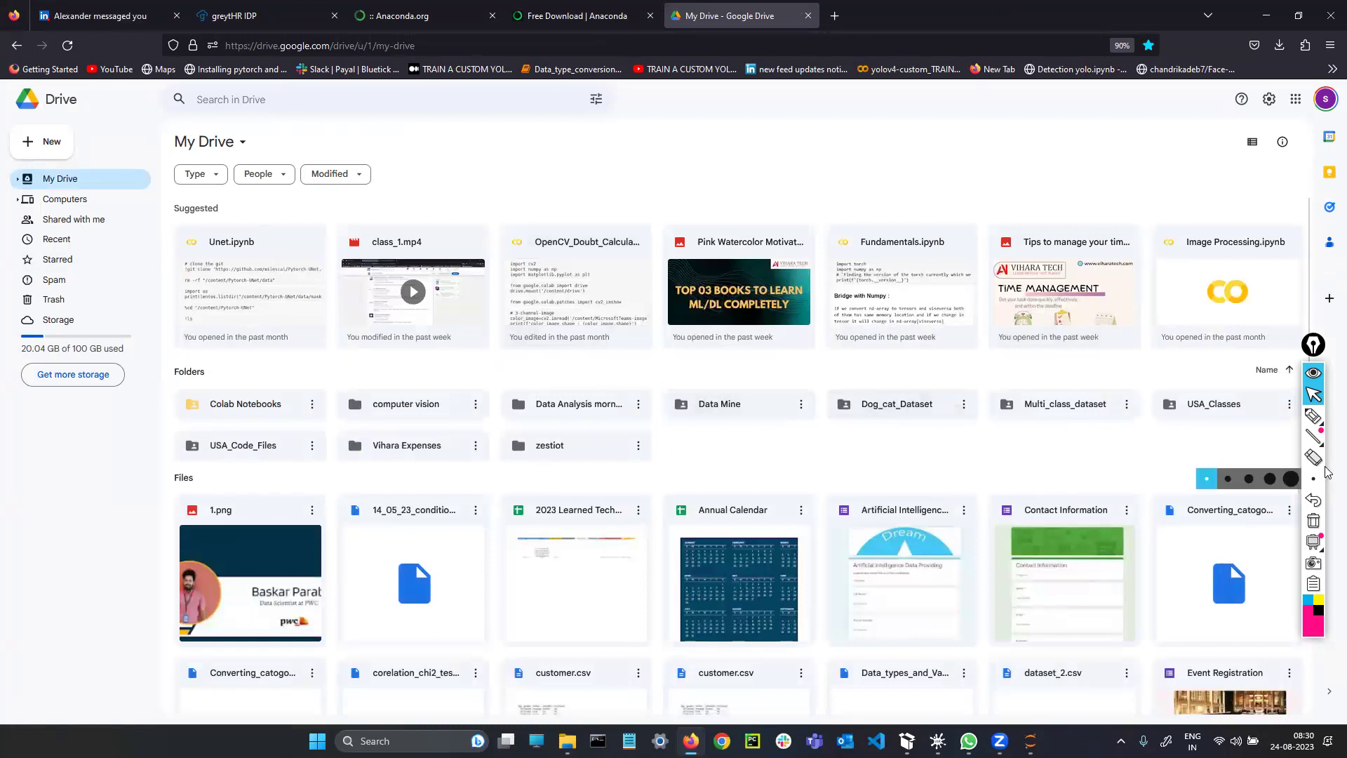
pyautogui.click(1250, 419)
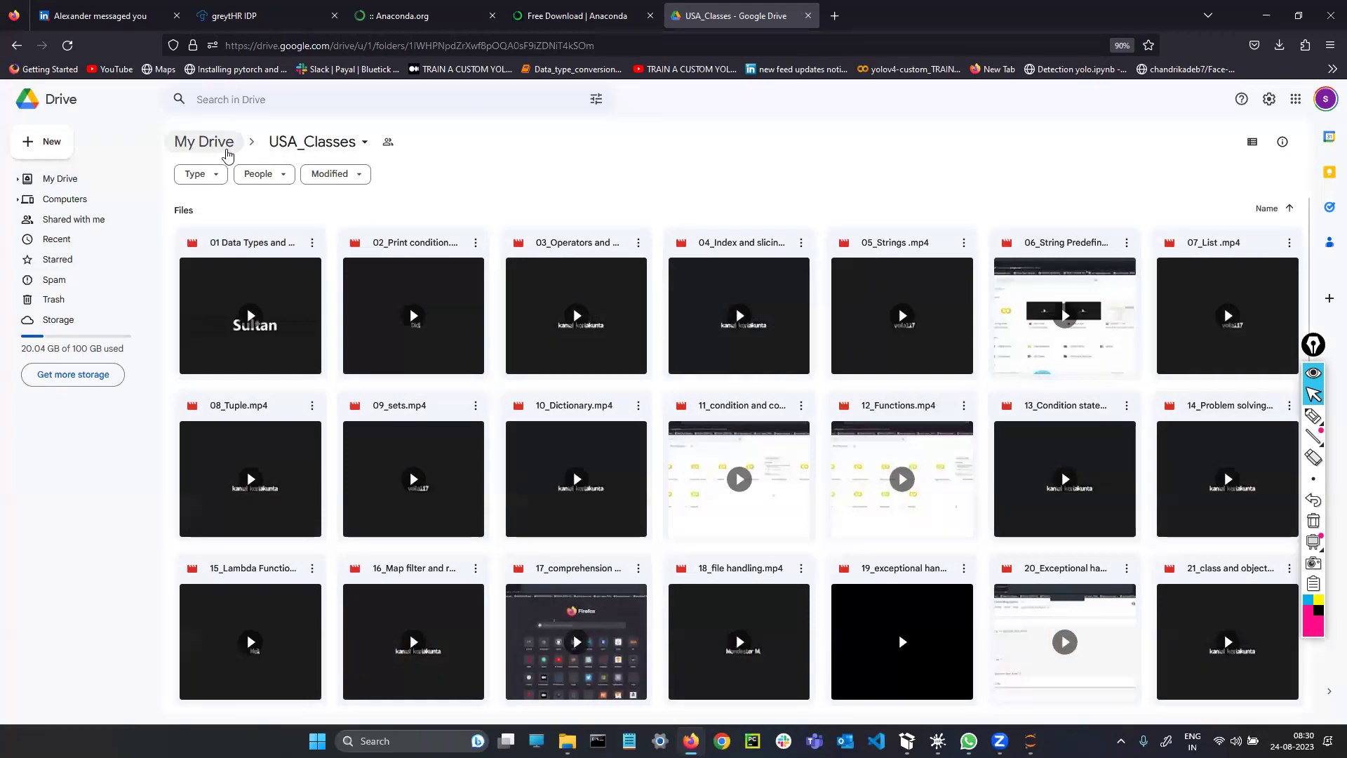
pyautogui.click(224, 147)
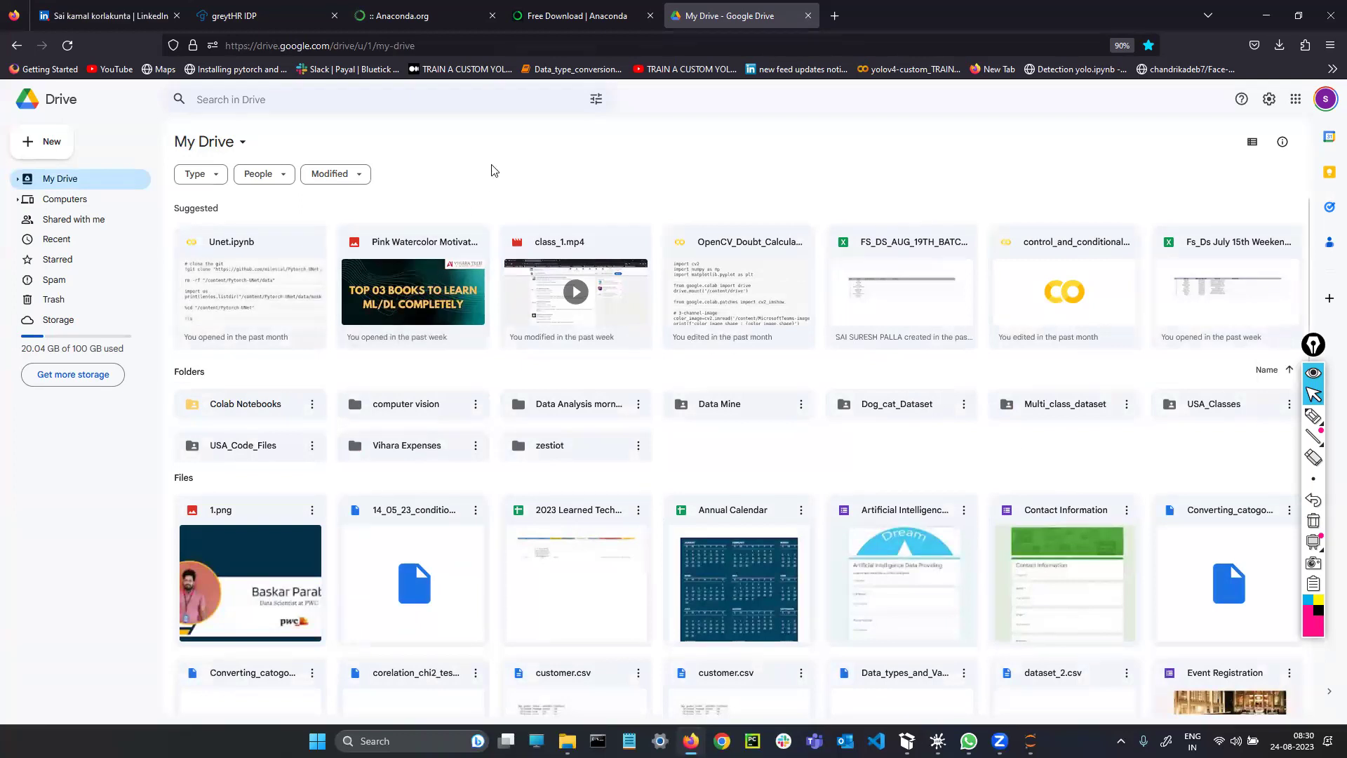
pyautogui.scroll(-1, 463, 260)
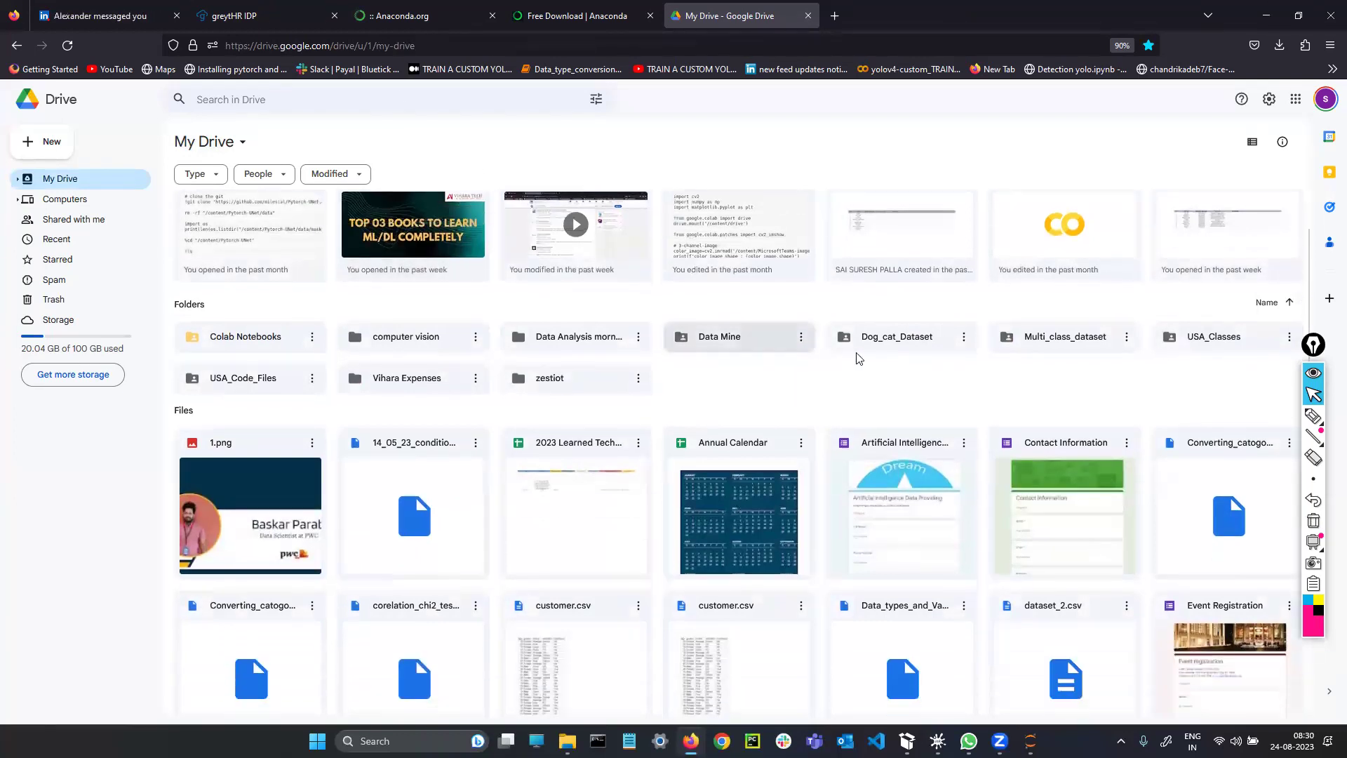
pyautogui.scroll(1, 857, 361)
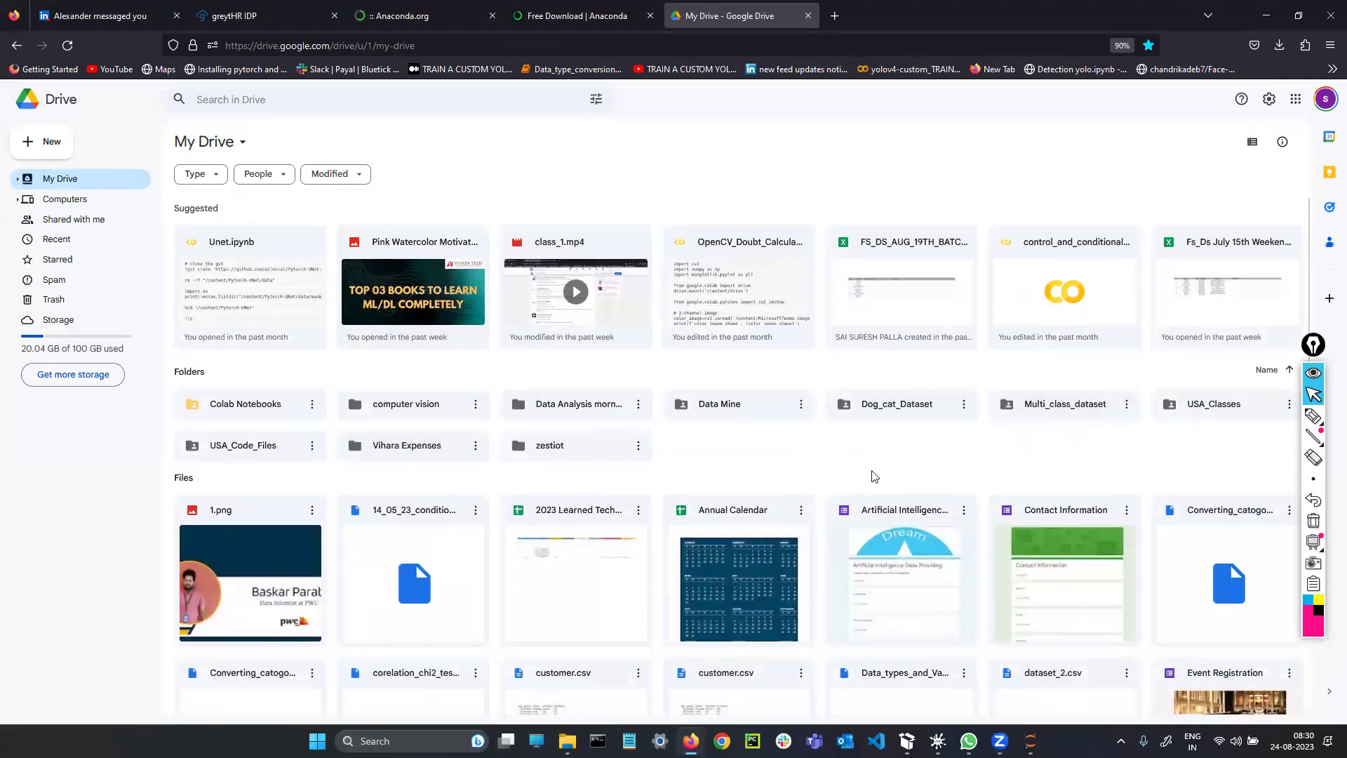
pyautogui.click(1234, 413)
pyautogui.doubleClick(1234, 413)
pyautogui.scroll(-5, 666, 417)
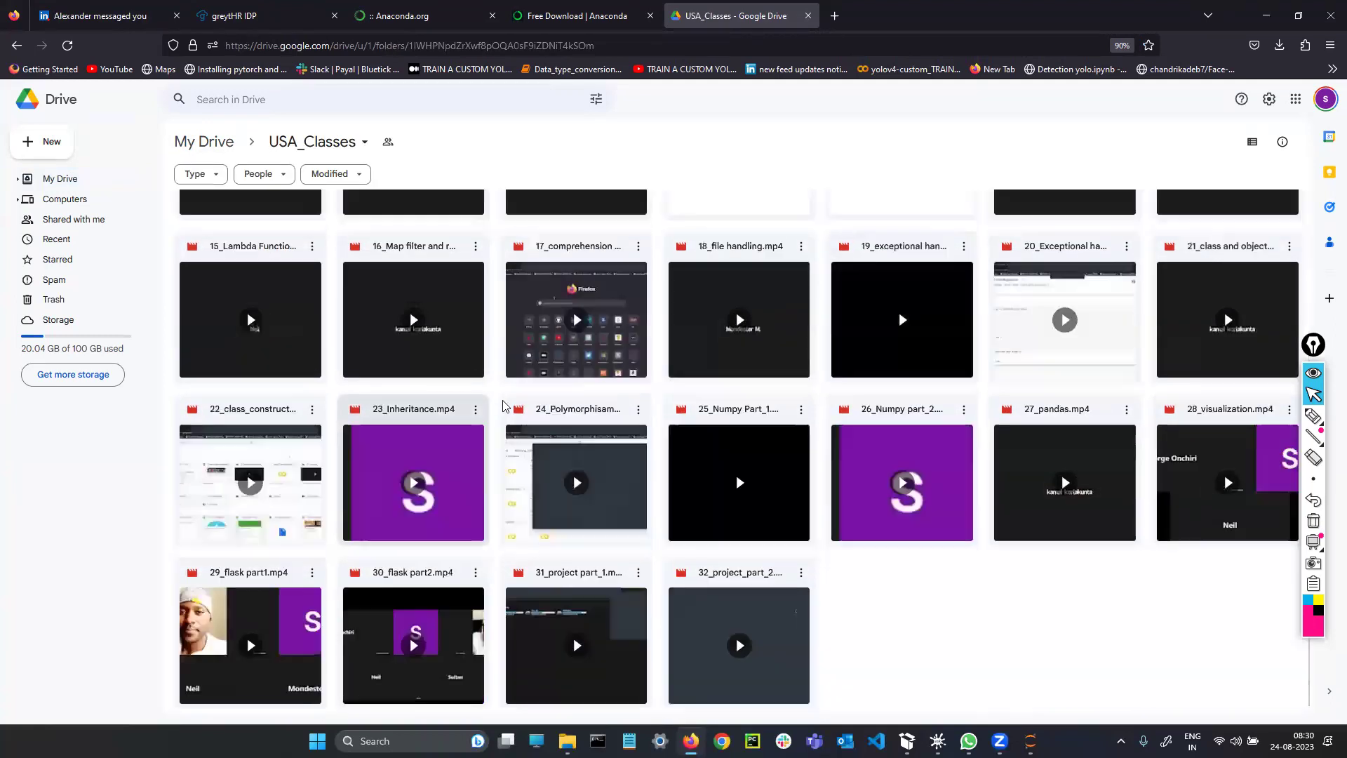
pyautogui.scroll(5, 665, 416)
pyautogui.click(203, 141)
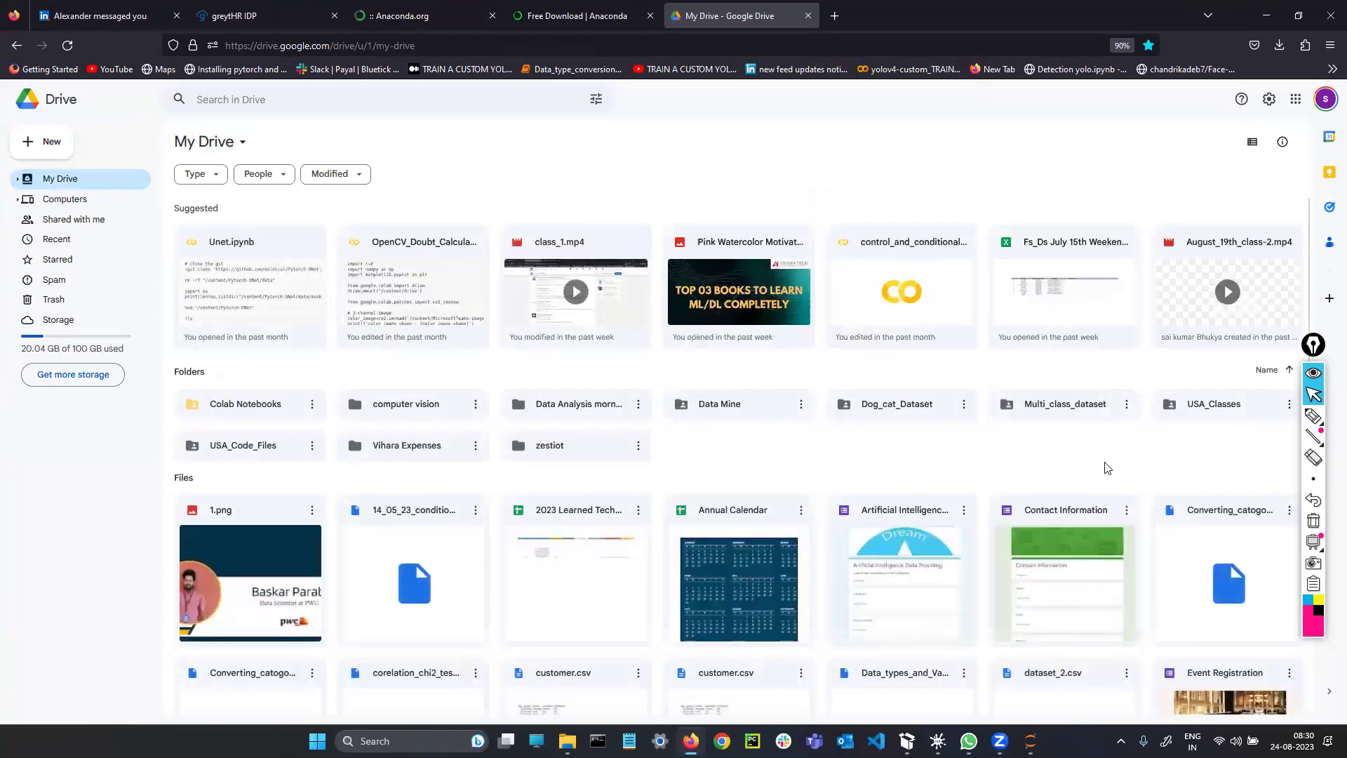
# Step: Look through My Drive, open the USA_Code_Files folder and examine its notebooks
pyautogui.scroll(-3, 1105, 467)
pyautogui.scroll(-5, 1106, 467)
pyautogui.scroll(7, 1137, 466)
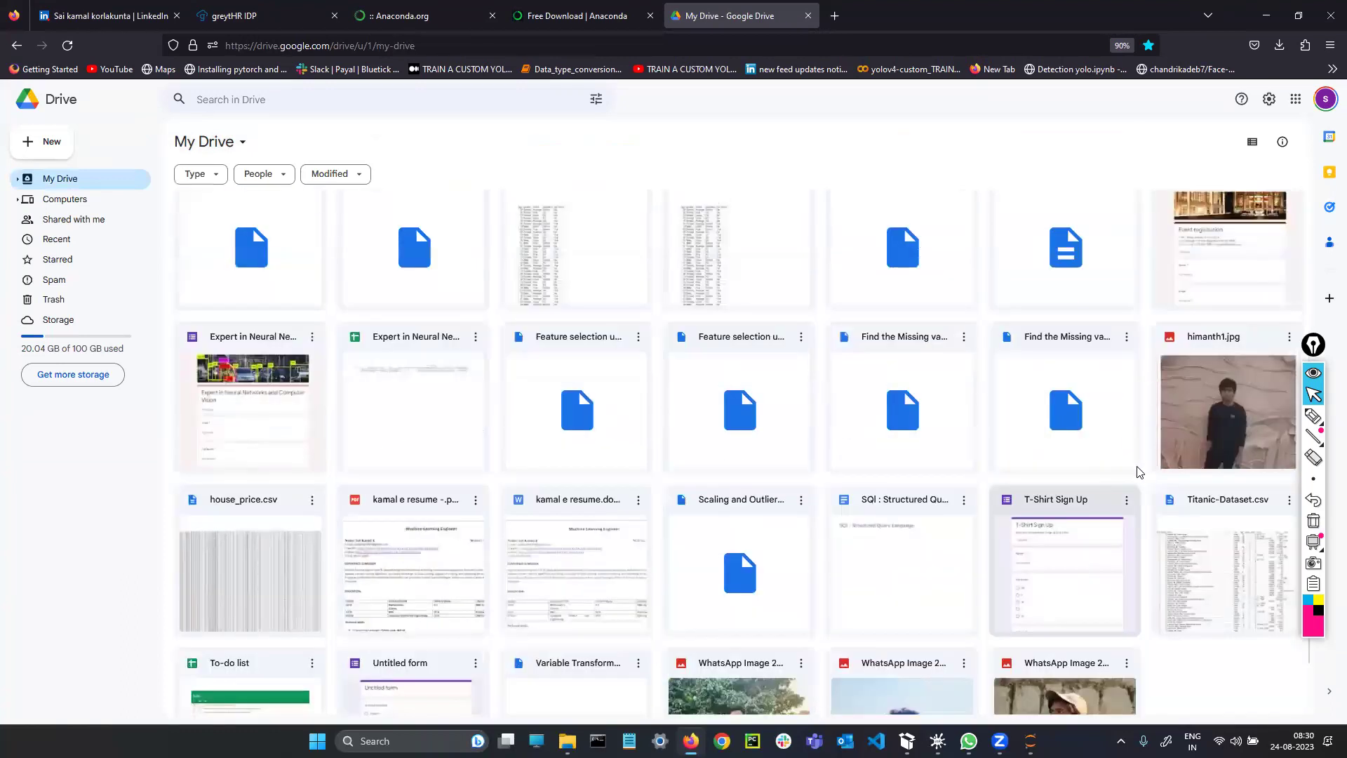
pyautogui.scroll(2, 1281, 410)
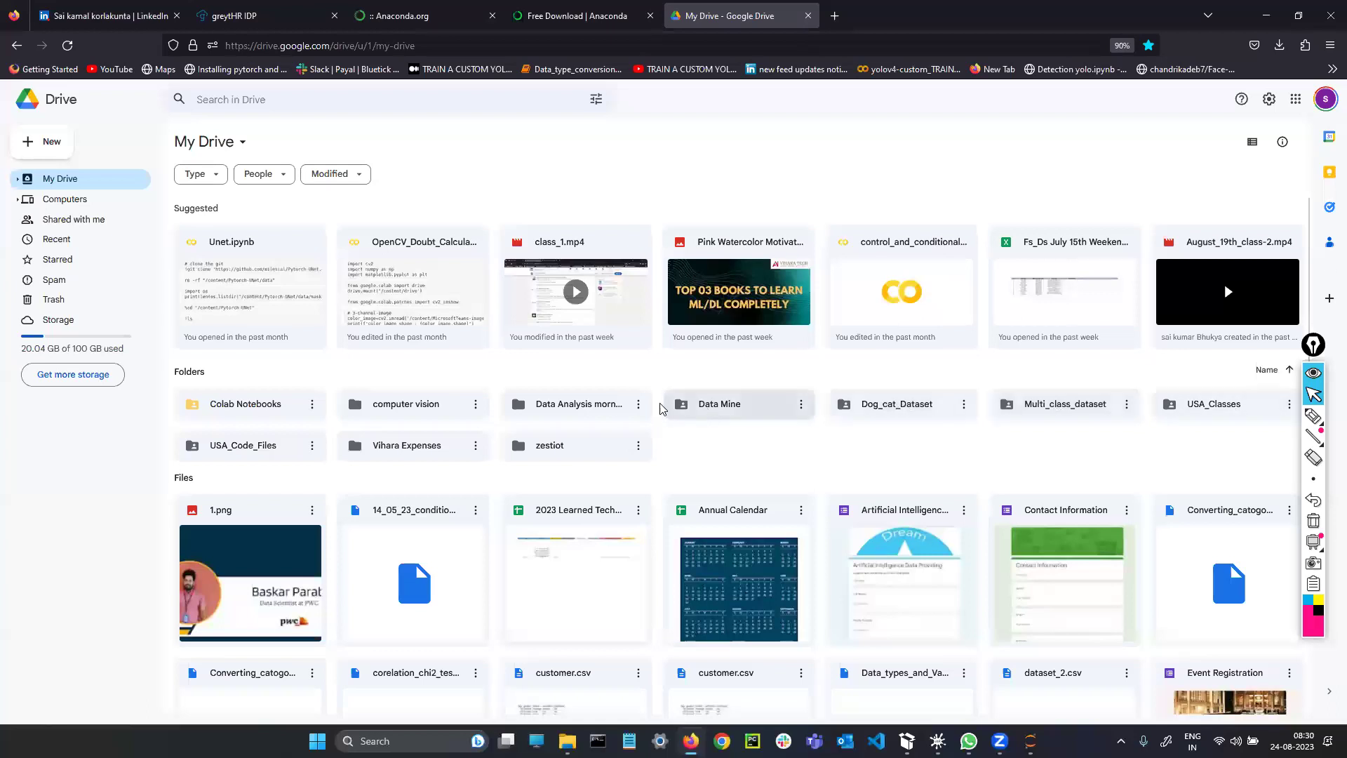
pyautogui.click(280, 450)
pyautogui.doubleClick(279, 450)
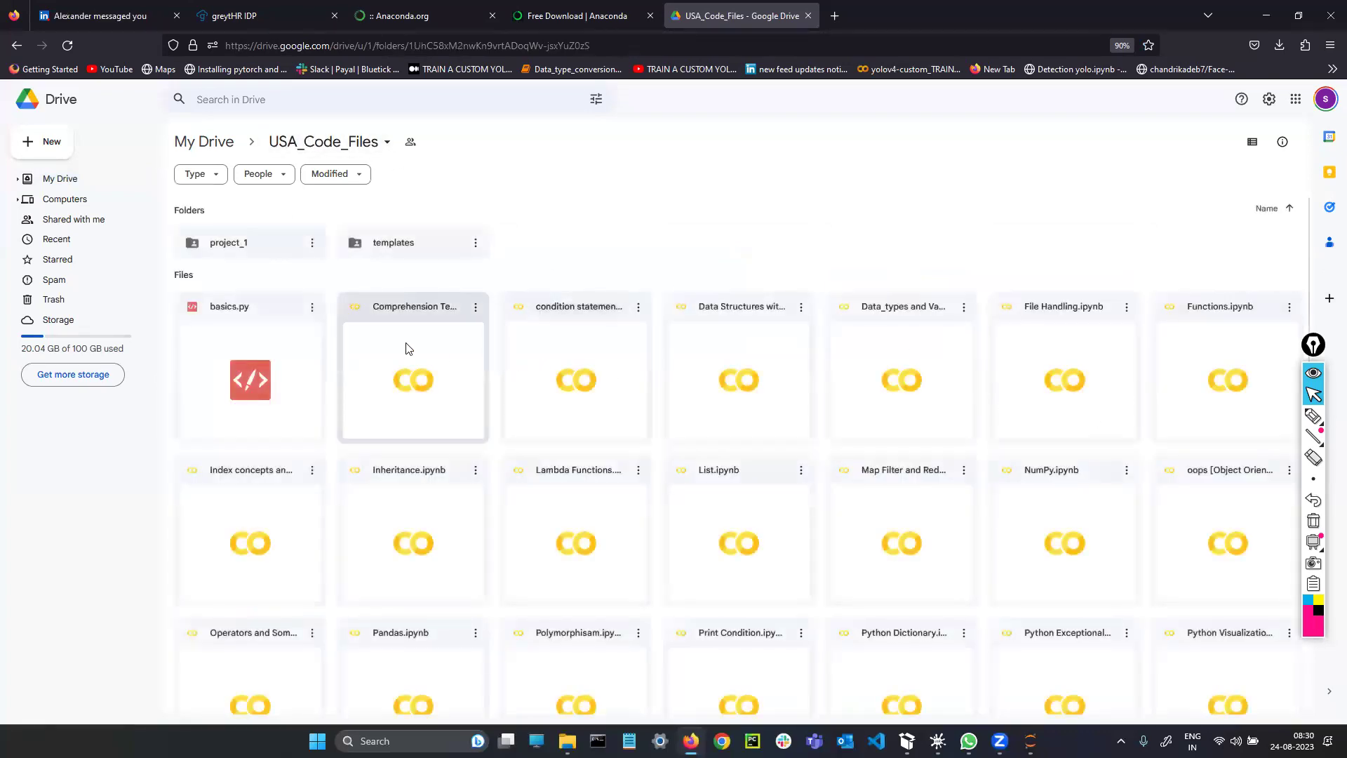
pyautogui.scroll(-3, 453, 350)
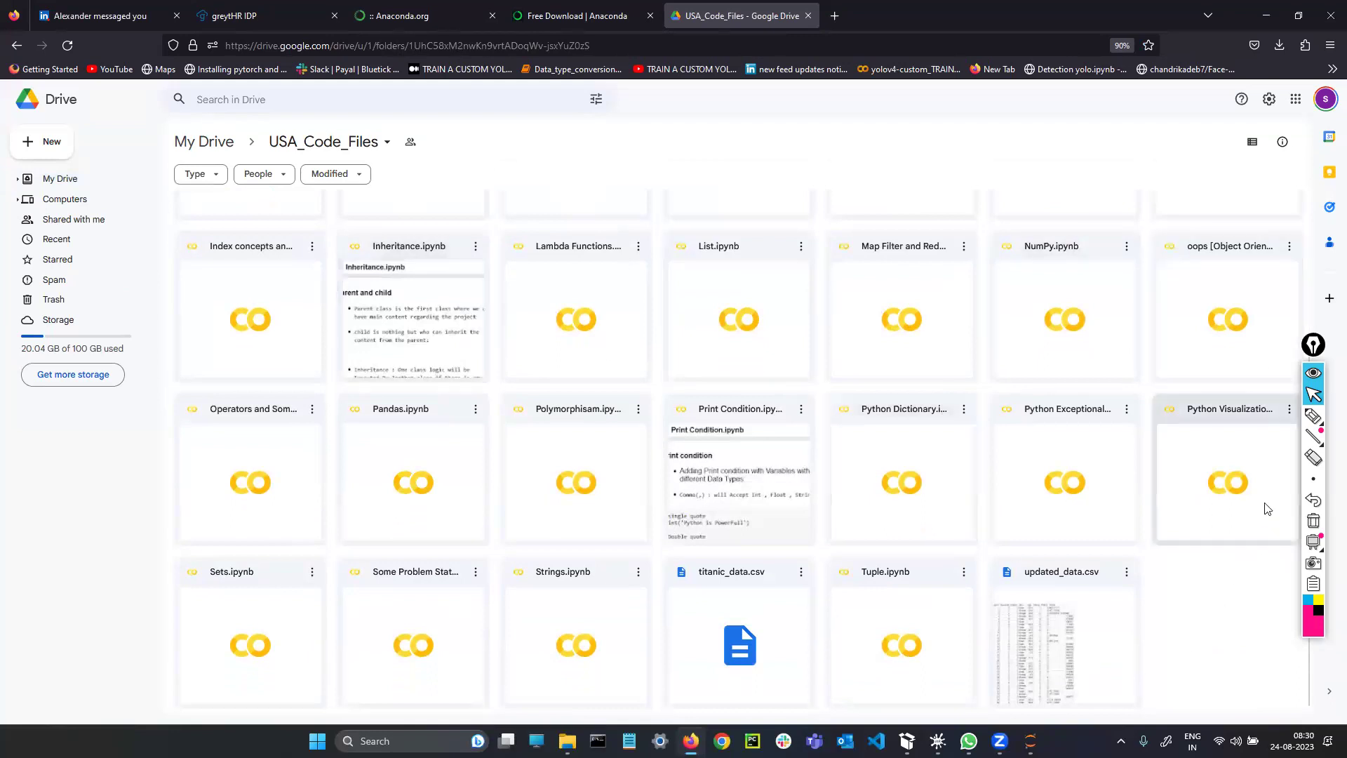
pyautogui.scroll(1, 1185, 521)
# Step: Mark the Python notebooks in the folder's lower rows with the pen, clear the marks and return to the pointer
pyautogui.click(1313, 415)
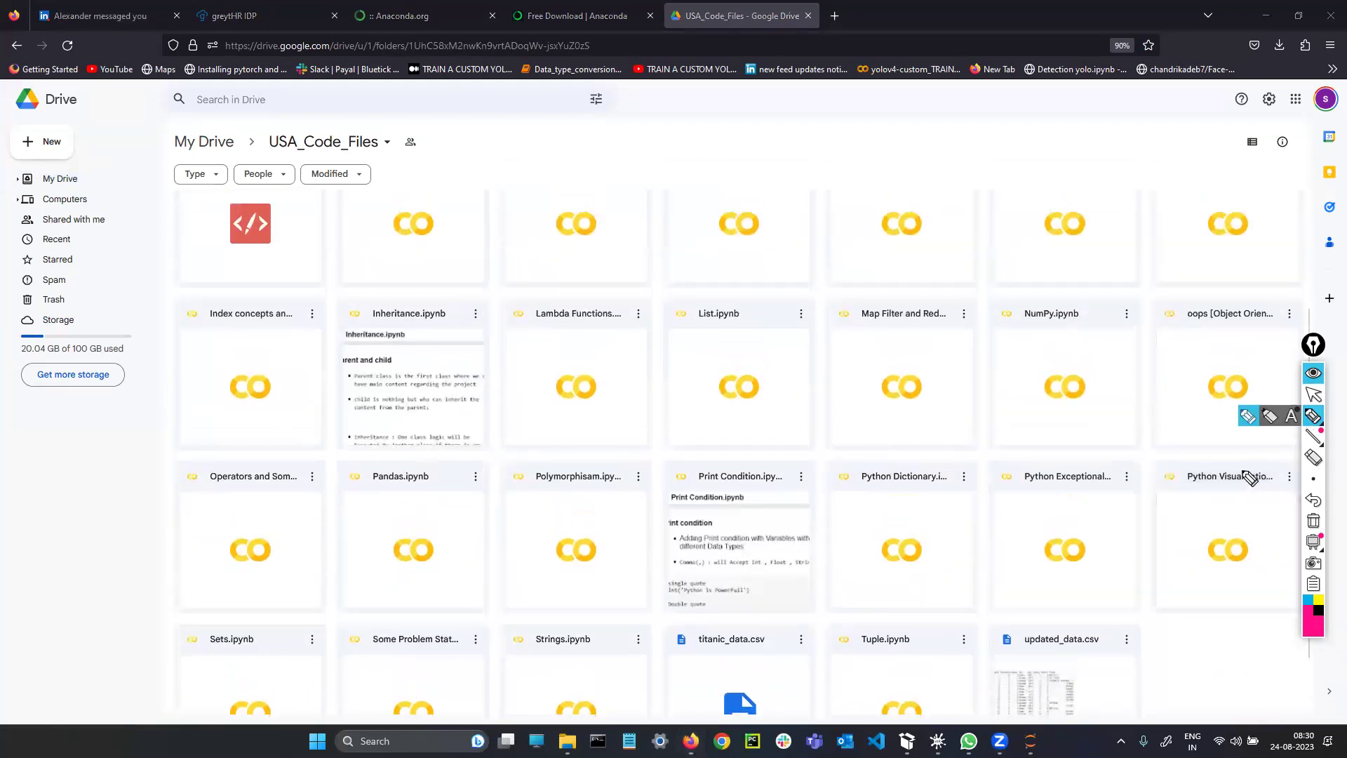
pyautogui.moveTo(1252, 472); pyautogui.dragTo(1189, 544)
pyautogui.moveTo(1215, 624)
pyautogui.mouseDown()
pyautogui.moveTo(1263, 484)
pyautogui.moveTo(1253, 471)
pyautogui.mouseUp()
pyautogui.moveTo(1109, 481)
pyautogui.mouseDown()
pyautogui.moveTo(1022, 512)
pyautogui.moveTo(1092, 544)
pyautogui.mouseUp()
pyautogui.moveTo(920, 500)
pyautogui.mouseDown()
pyautogui.moveTo(847, 562)
pyautogui.moveTo(955, 546)
pyautogui.mouseUp()
pyautogui.moveTo(800, 475)
pyautogui.mouseDown()
pyautogui.moveTo(686, 598)
pyautogui.moveTo(805, 505)
pyautogui.moveTo(798, 495)
pyautogui.mouseUp()
pyautogui.click(1313, 521)
pyautogui.click(1316, 417)
pyautogui.click(1314, 395)
# Step: Review the USA_Code_Files notebooks once more, return to My Drive and open the Data Analysis morning batch folder
pyautogui.scroll(3, 321, 439)
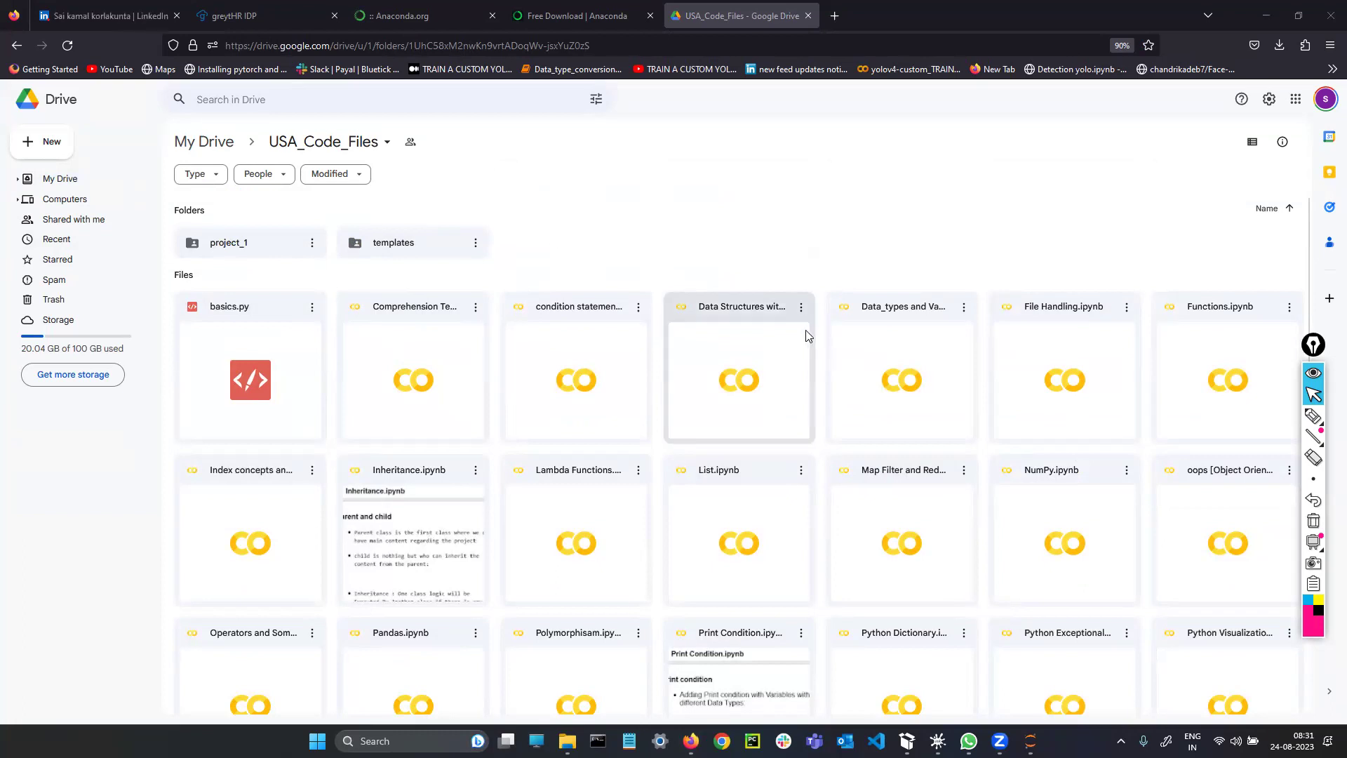
pyautogui.scroll(-3, 421, 350)
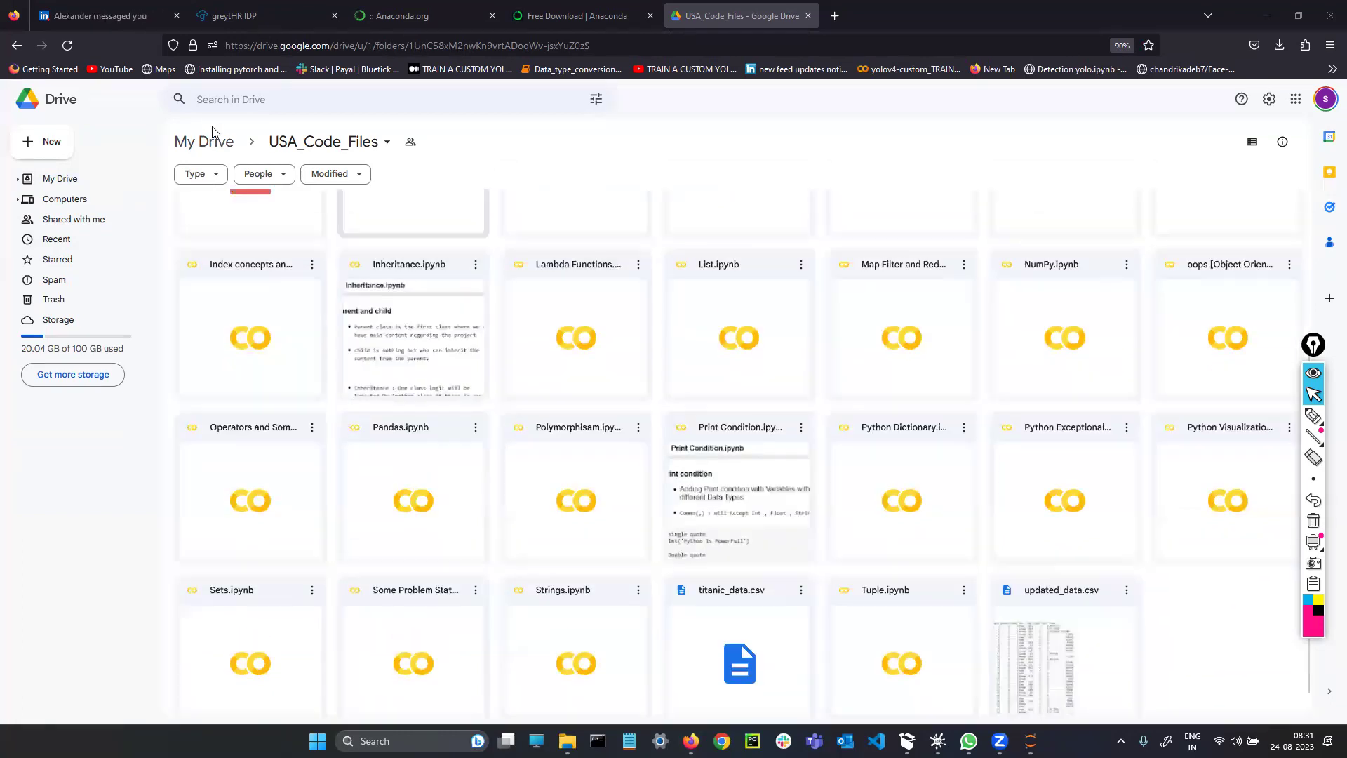
pyautogui.scroll(3, 212, 132)
pyautogui.click(330, 148)
pyautogui.click(235, 146)
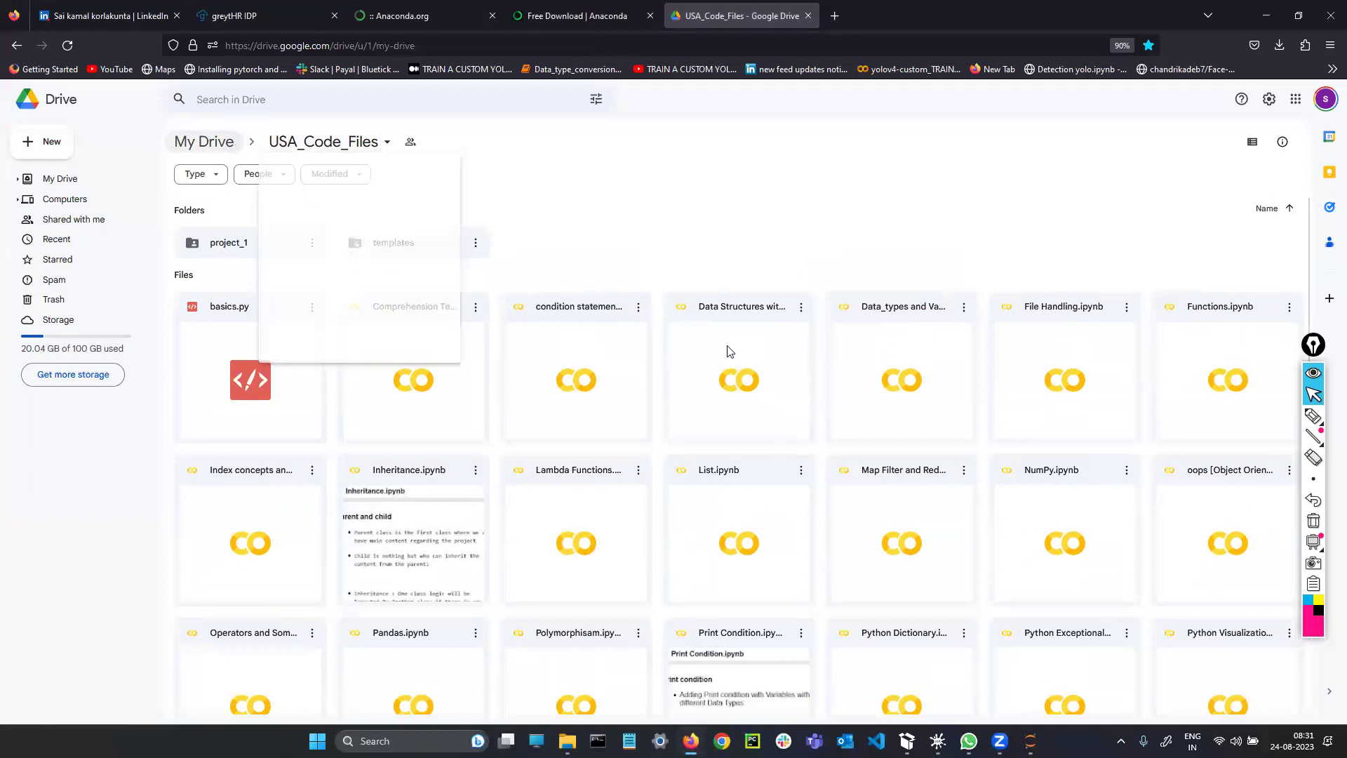
pyautogui.doubleClick(580, 411)
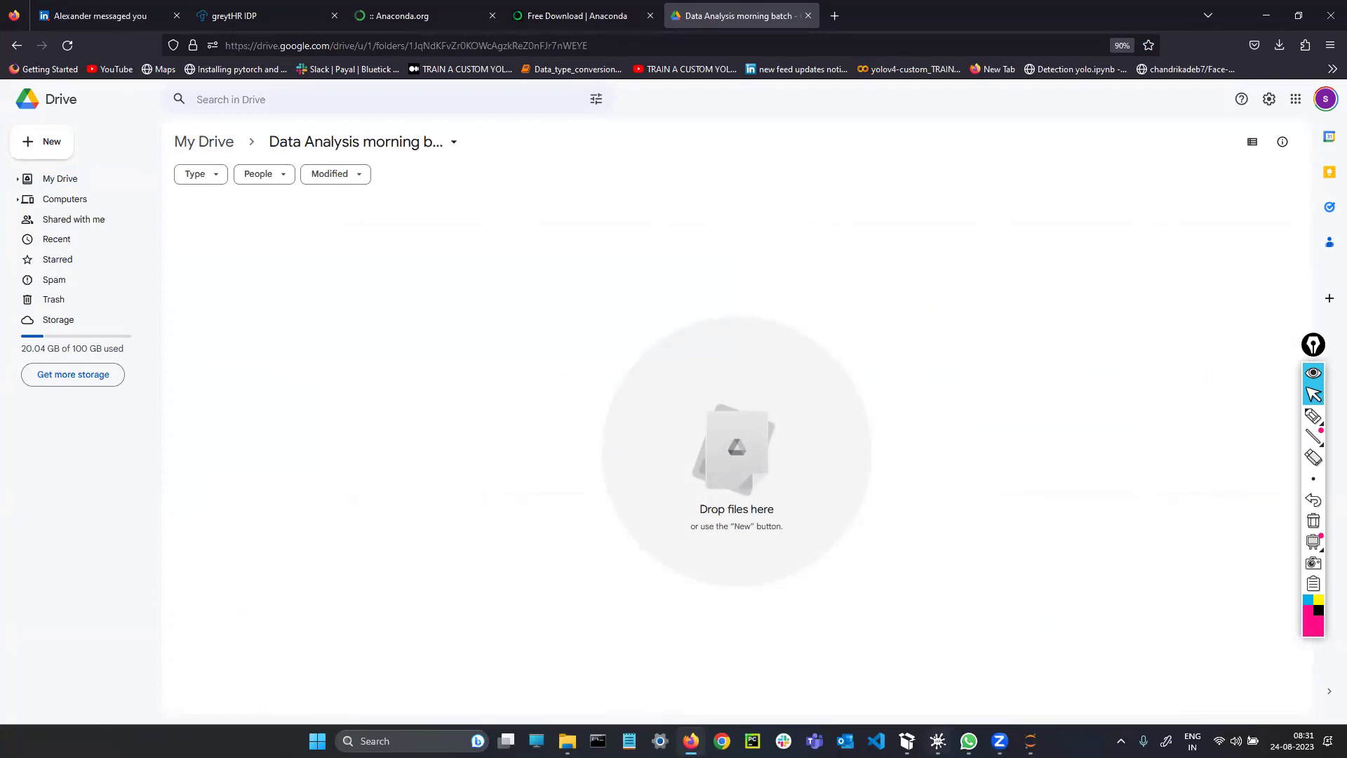
# Step: Switch to Scrble Ink, draw a vertical divider beside the Jupyter sketches and write 's/w' with a brace and an arrow to 'idea' next to it
pyautogui.click(939, 738)
pyautogui.moveTo(938, 156); pyautogui.dragTo(960, 545)
pyautogui.moveTo(931, 197); pyautogui.dragTo(986, 171)
pyautogui.moveTo(1008, 143)
pyautogui.mouseDown()
pyautogui.moveTo(1008, 173)
pyautogui.moveTo(1030, 156)
pyautogui.moveTo(1065, 179)
pyautogui.moveTo(1101, 149)
pyautogui.moveTo(1125, 155)
pyautogui.mouseUp()
pyautogui.moveTo(1142, 148)
pyautogui.mouseDown()
pyautogui.moveTo(1165, 154)
pyautogui.moveTo(1157, 162)
pyautogui.mouseUp()
pyautogui.moveTo(1131, 168); pyautogui.dragTo(1131, 181)
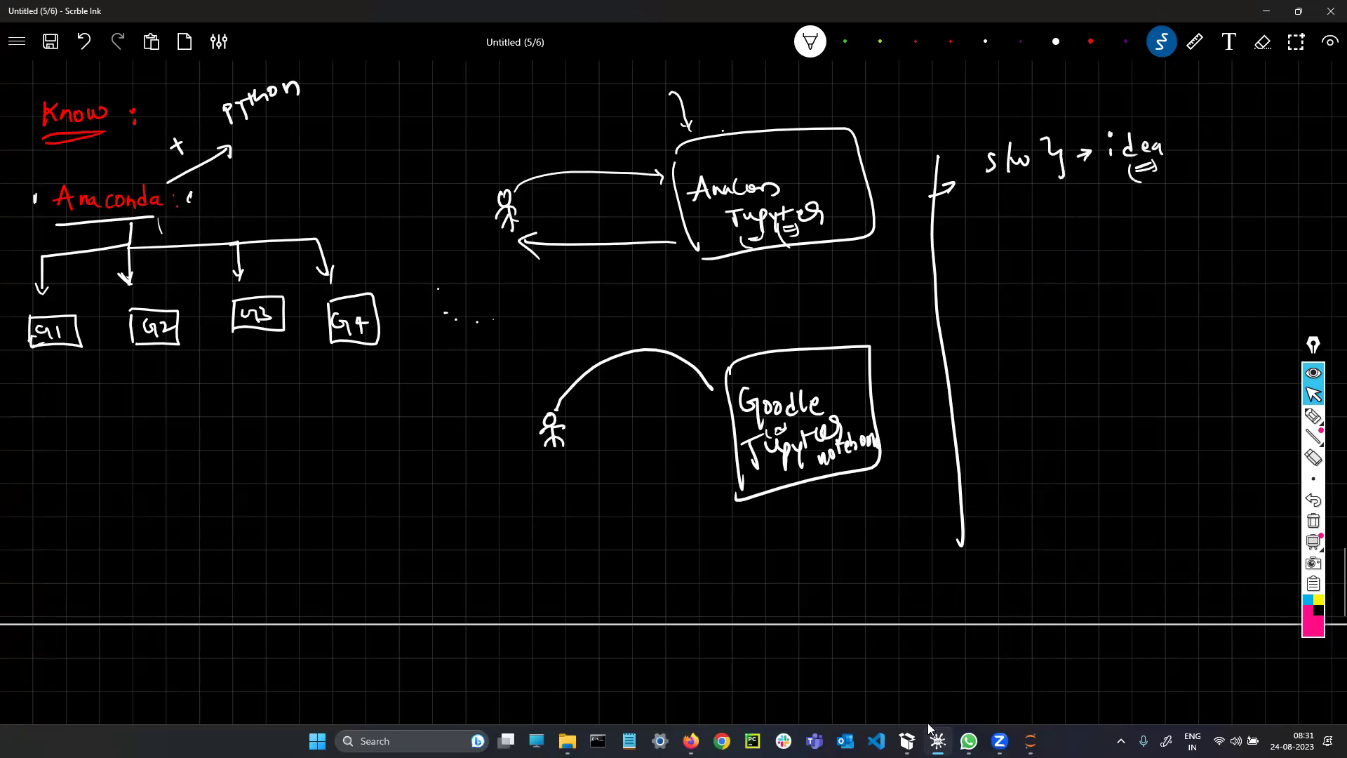
# Step: Erase the arrow and the word 'idea' following 's/w' and return to the pen
pyautogui.press('e')
pyautogui.moveTo(1145, 169); pyautogui.dragTo(1112, 165)
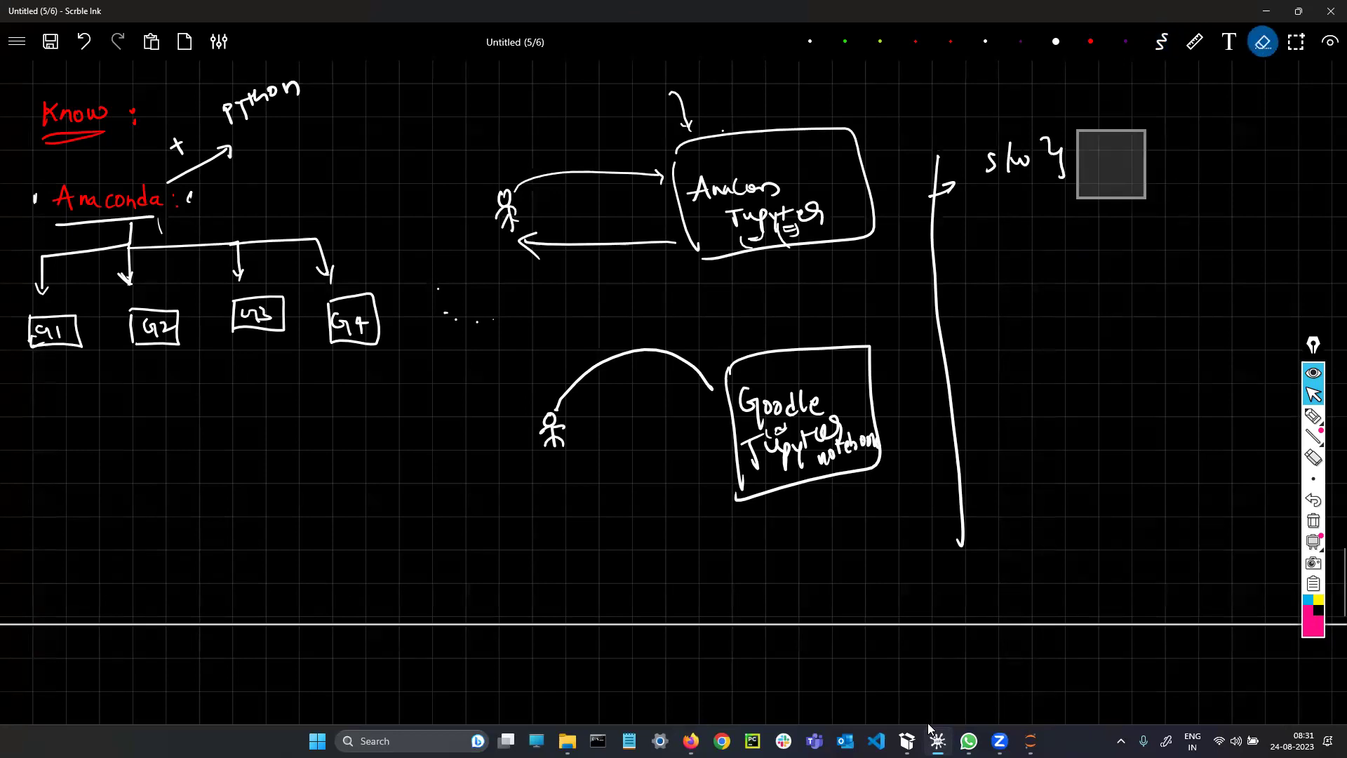
pyautogui.press('p')
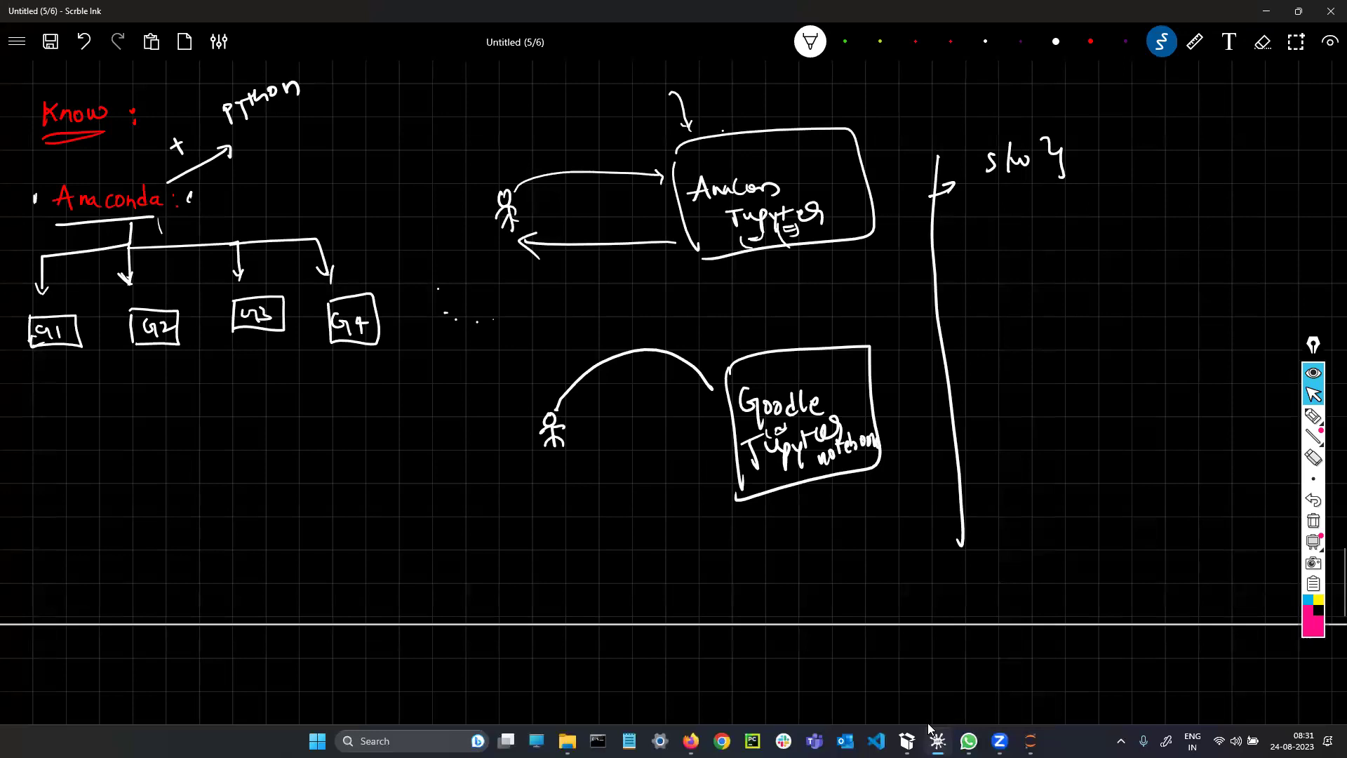
# Step: Below 's/w', draw a box containing 'Python' and a circled Anaconda abbreviation, with an arrow leading out of it
pyautogui.moveTo(961, 258); pyautogui.dragTo(1030, 274)
pyautogui.moveTo(989, 352)
pyautogui.mouseDown()
pyautogui.moveTo(1031, 342)
pyautogui.moveTo(1068, 289)
pyautogui.mouseUp()
pyautogui.moveTo(1066, 235)
pyautogui.mouseDown()
pyautogui.moveTo(954, 294)
pyautogui.moveTo(986, 390)
pyautogui.moveTo(1144, 207)
pyautogui.mouseUp()
pyautogui.moveTo(1130, 210)
pyautogui.mouseDown()
pyautogui.moveTo(1146, 204)
pyautogui.moveTo(1151, 220)
pyautogui.mouseUp()
pyautogui.moveTo(1167, 217); pyautogui.dragTo(1171, 222)
pyautogui.moveTo(1005, 318); pyautogui.dragTo(1046, 321)
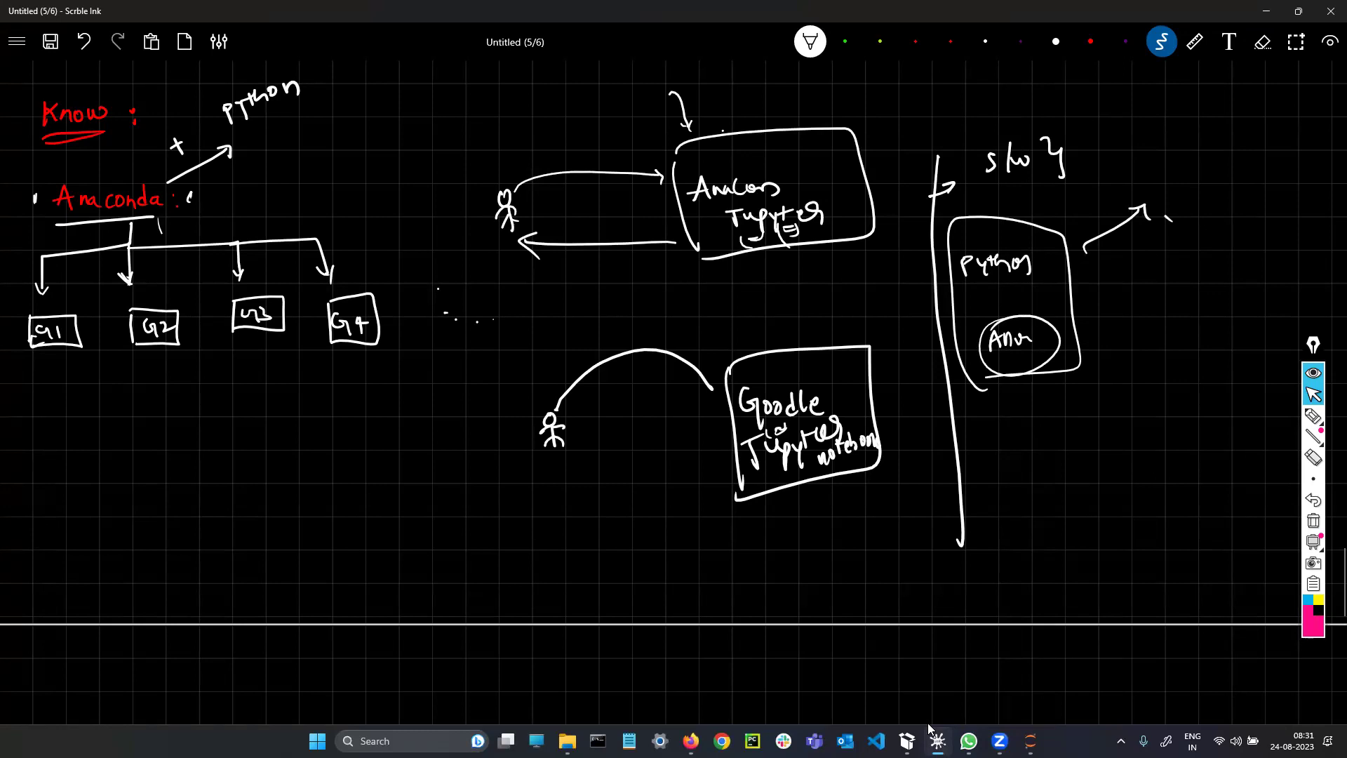
# Step: Draw a horizontal line below the G1 to G4 boxes and write 'python' with a closing brace under it
pyautogui.moveTo(41, 412); pyautogui.dragTo(444, 395)
pyautogui.moveTo(61, 440); pyautogui.dragTo(59, 451)
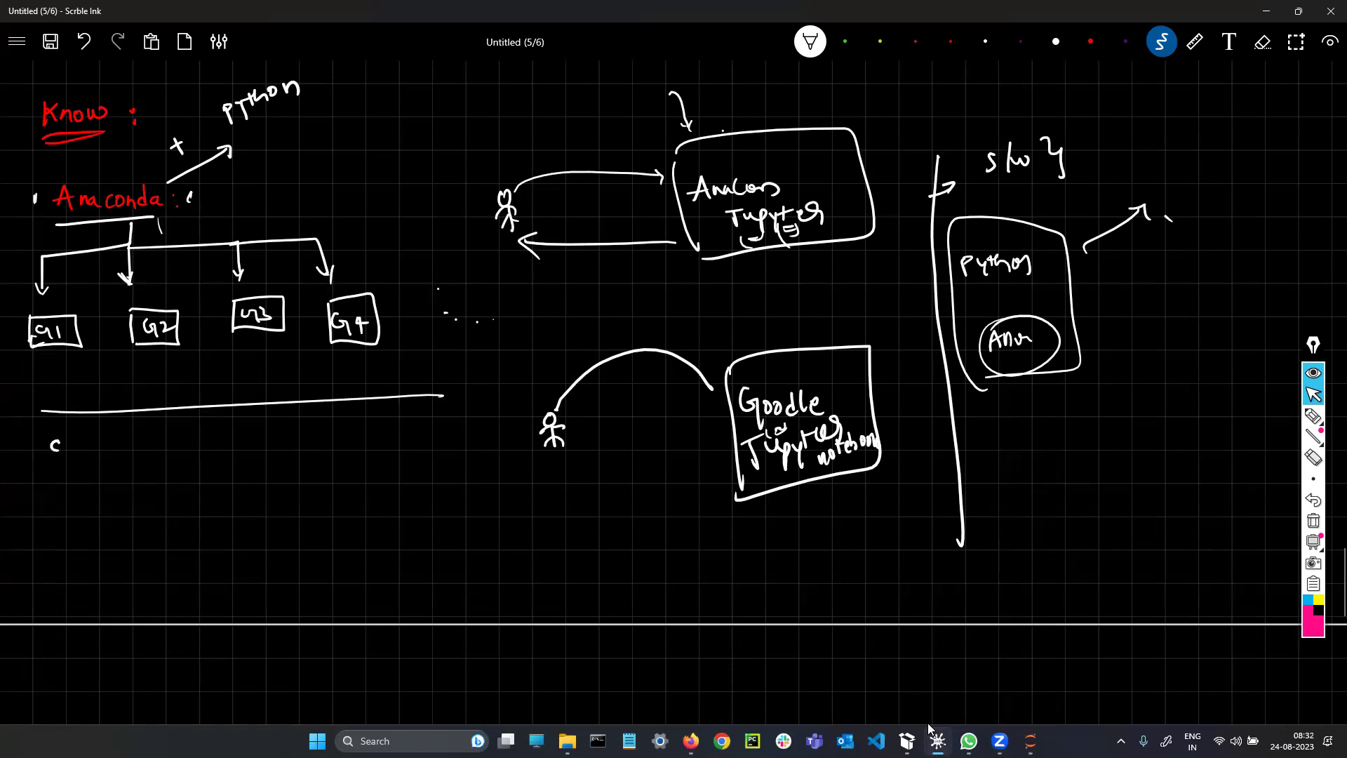
pyautogui.moveTo(51, 444)
pyautogui.mouseDown()
pyautogui.moveTo(50, 480)
pyautogui.moveTo(58, 447)
pyautogui.moveTo(74, 481)
pyautogui.moveTo(80, 456)
pyautogui.moveTo(117, 453)
pyautogui.moveTo(137, 463)
pyautogui.moveTo(130, 489)
pyautogui.mouseUp()
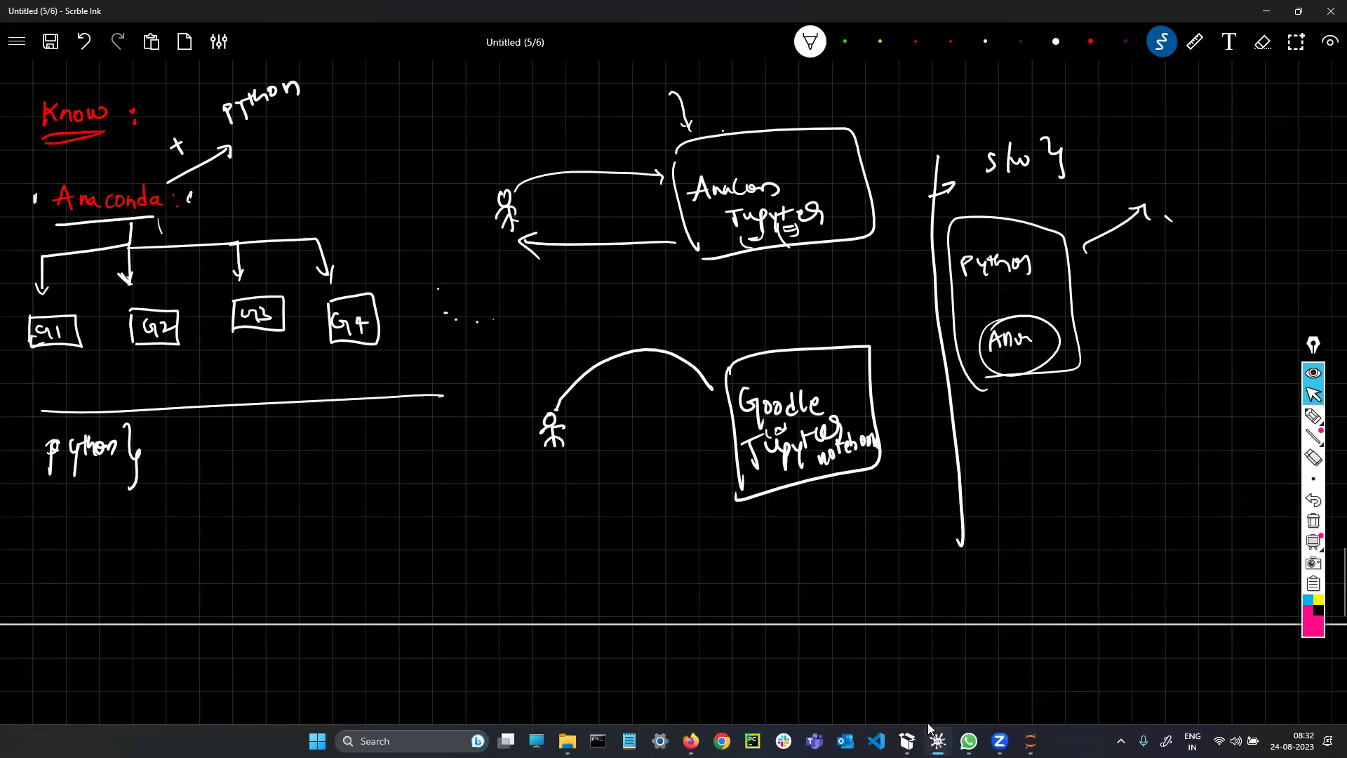
# Step: Draw three circled asterisks linked by stepped arrows below the Jupyter sketches, and add a downward arrow under 'python'
pyautogui.moveTo(443, 581)
pyautogui.mouseDown()
pyautogui.moveTo(457, 582)
pyautogui.moveTo(439, 588)
pyautogui.moveTo(450, 531)
pyautogui.moveTo(497, 529)
pyautogui.moveTo(499, 514)
pyautogui.mouseUp()
pyautogui.moveTo(503, 515); pyautogui.dragTo(497, 472)
pyautogui.moveTo(494, 480); pyautogui.dragTo(496, 463)
pyautogui.moveTo(489, 456)
pyautogui.mouseDown()
pyautogui.moveTo(505, 454)
pyautogui.moveTo(487, 454)
pyautogui.mouseUp()
pyautogui.moveTo(487, 454); pyautogui.dragTo(497, 439)
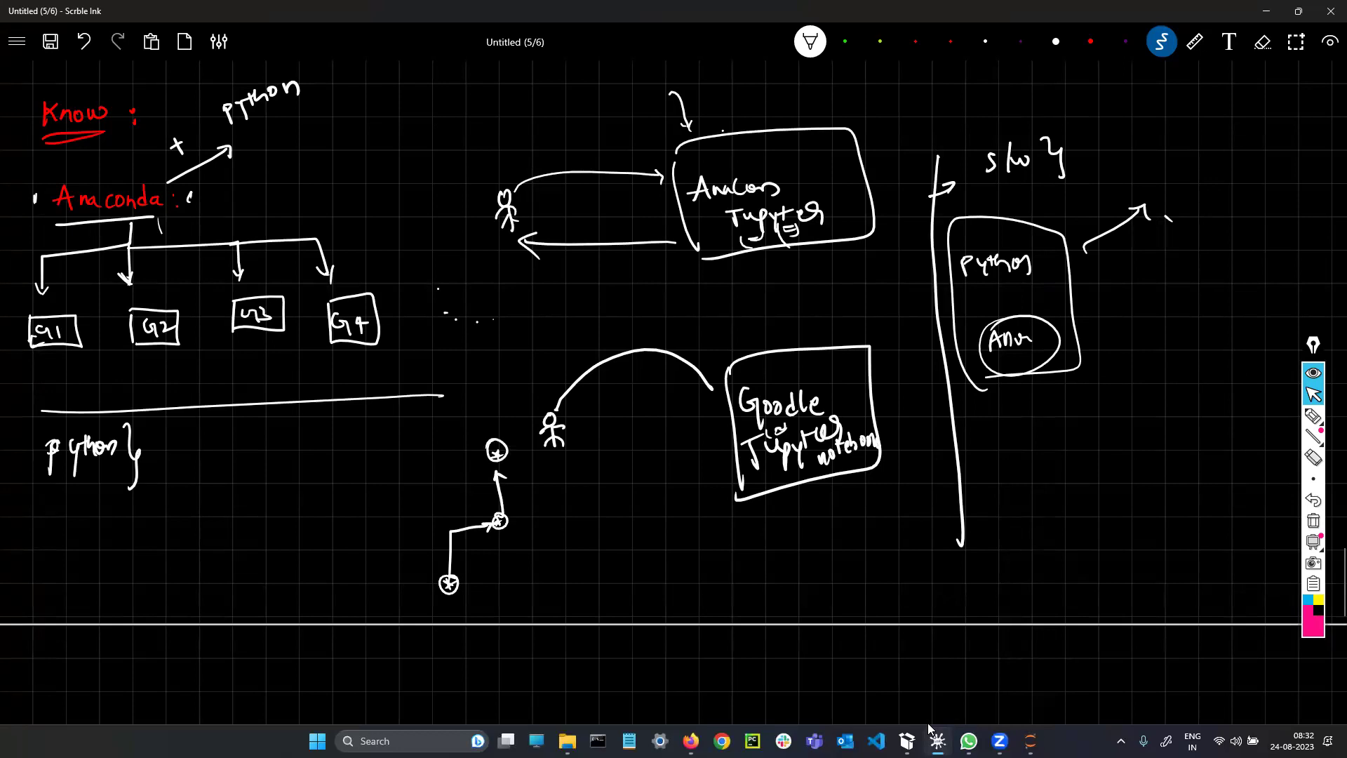
pyautogui.moveTo(75, 486); pyautogui.dragTo(75, 506)
# Step: Review the earlier handwritten notes on the IDE, the learning and internship pattern, Python and Anaconda, and return to the blank last page
pyautogui.scroll(5, 625, 486)
pyautogui.scroll(10, 685, 530)
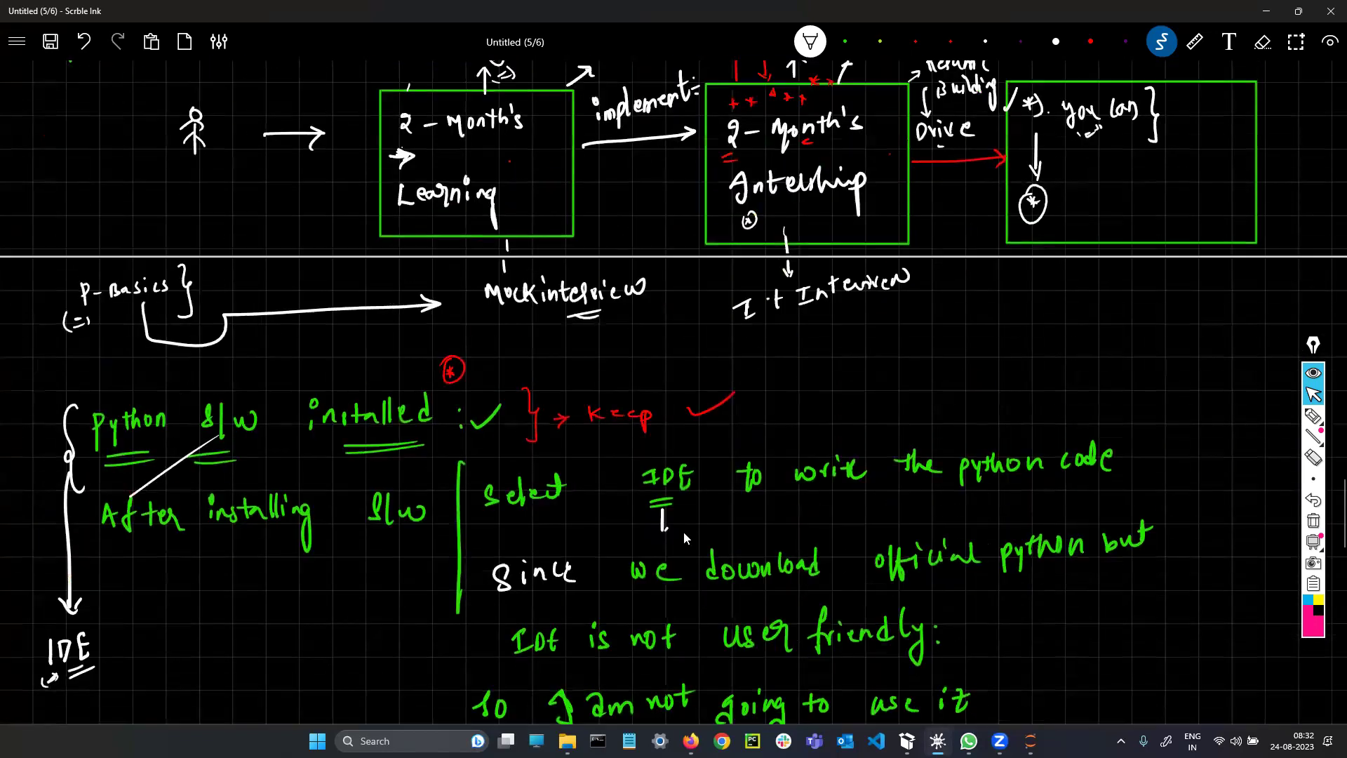
pyautogui.scroll(12, 351, 216)
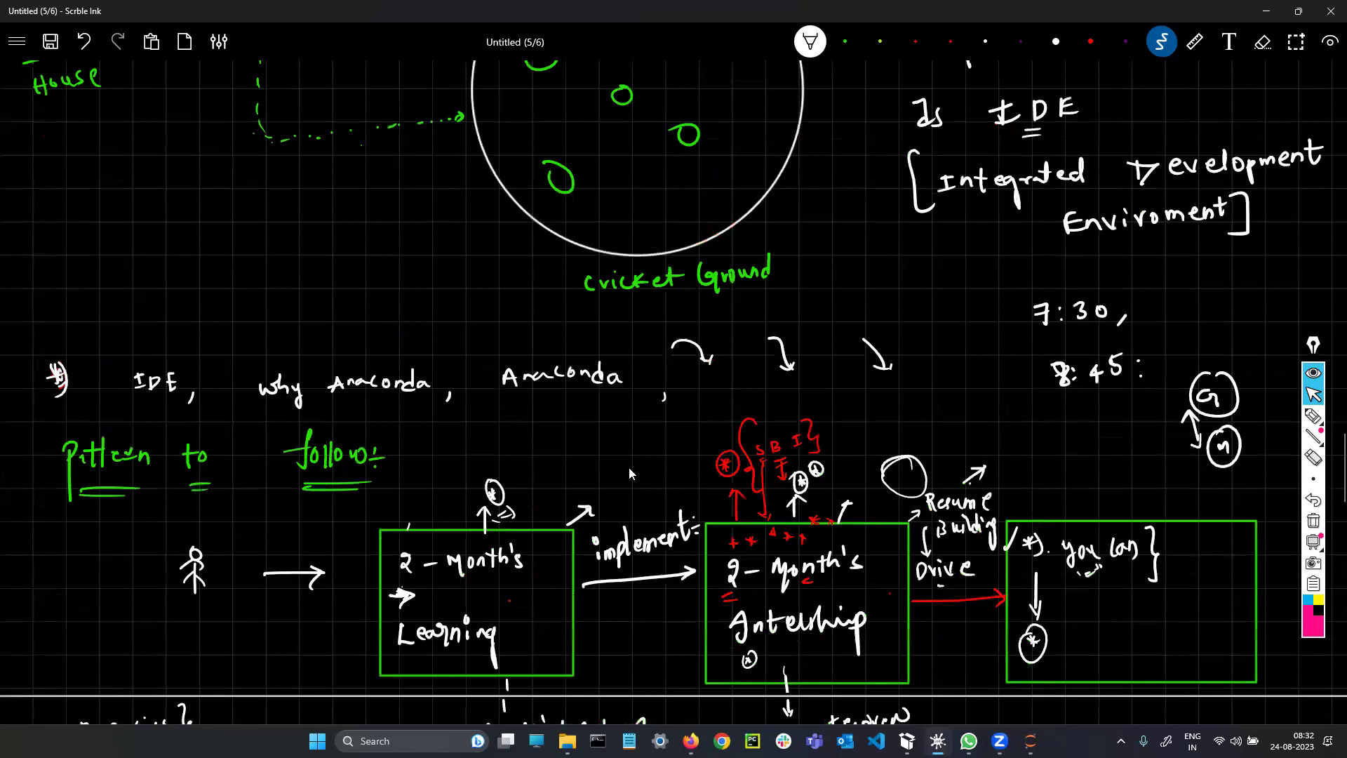
pyautogui.scroll(-20, 828, 520)
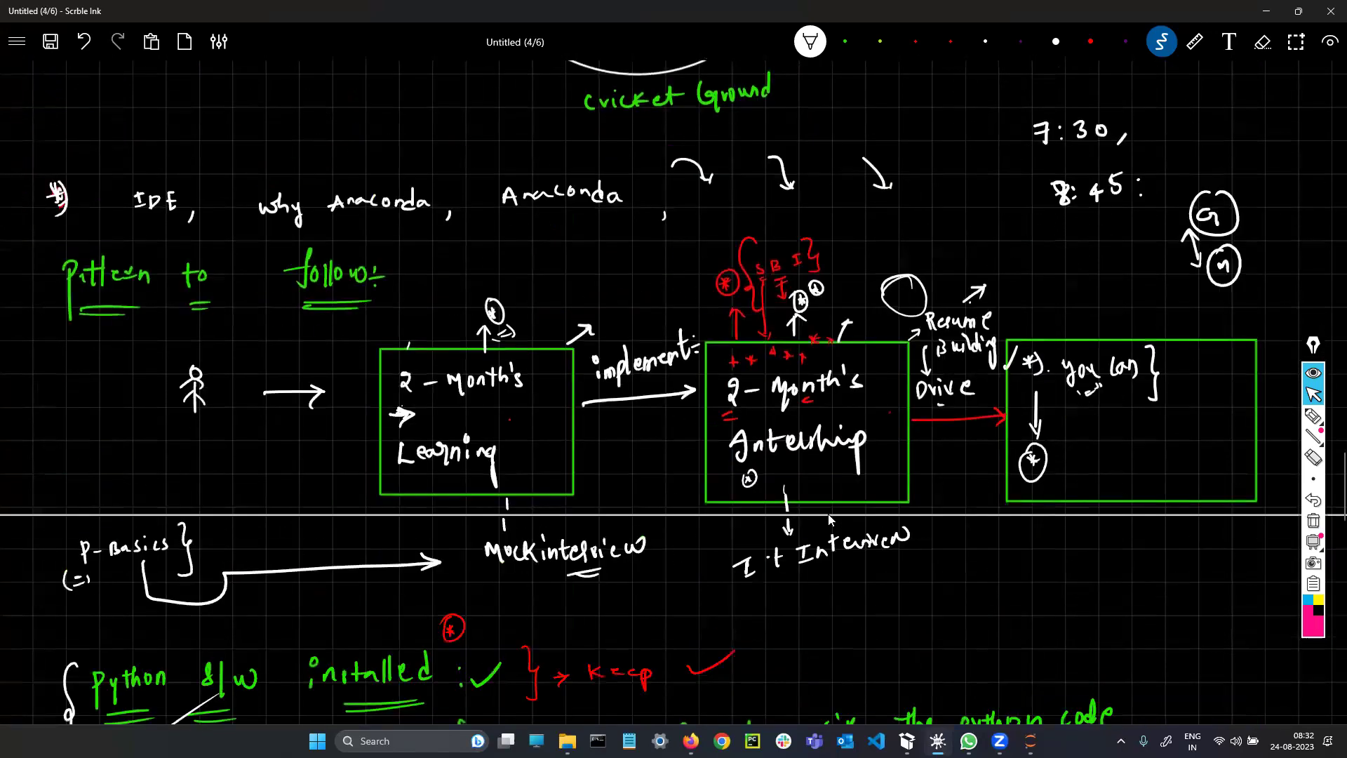
pyautogui.scroll(-6, 831, 520)
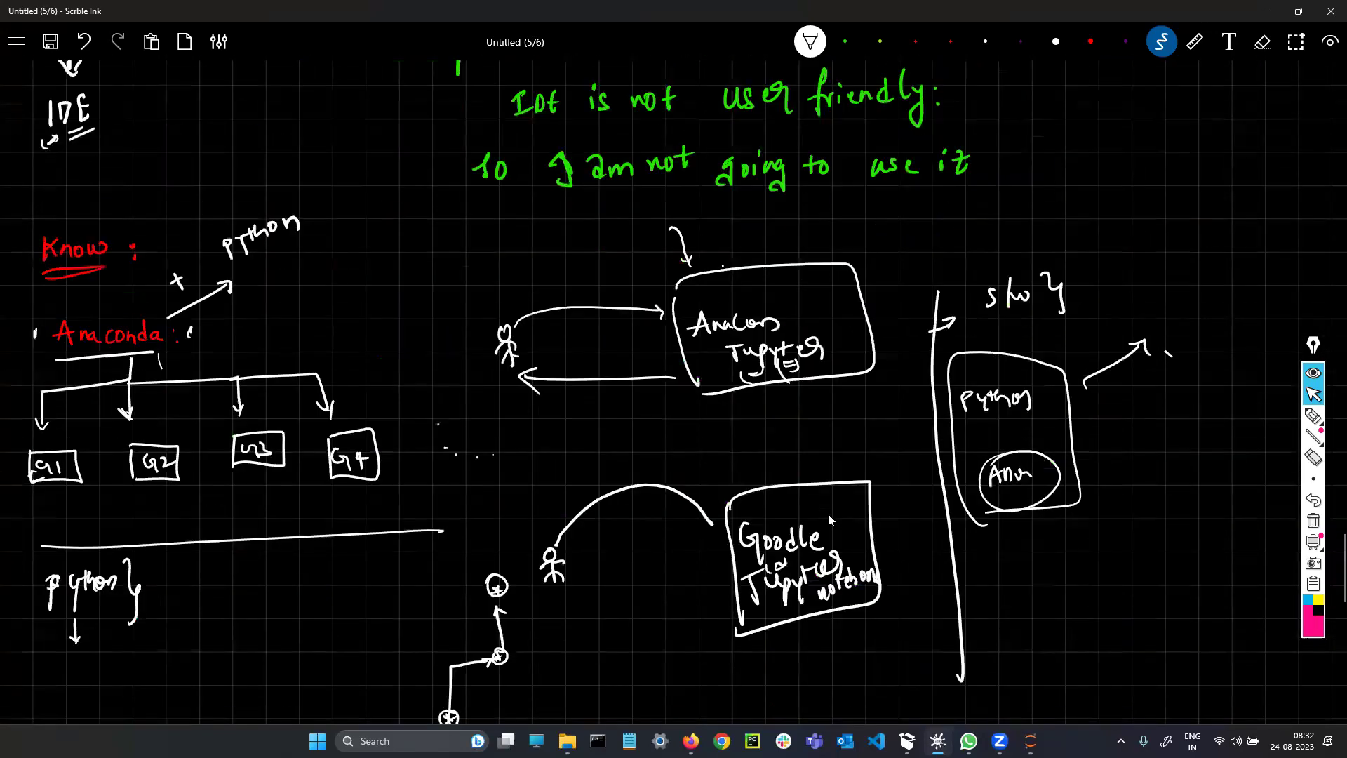
pyautogui.scroll(-12, 828, 519)
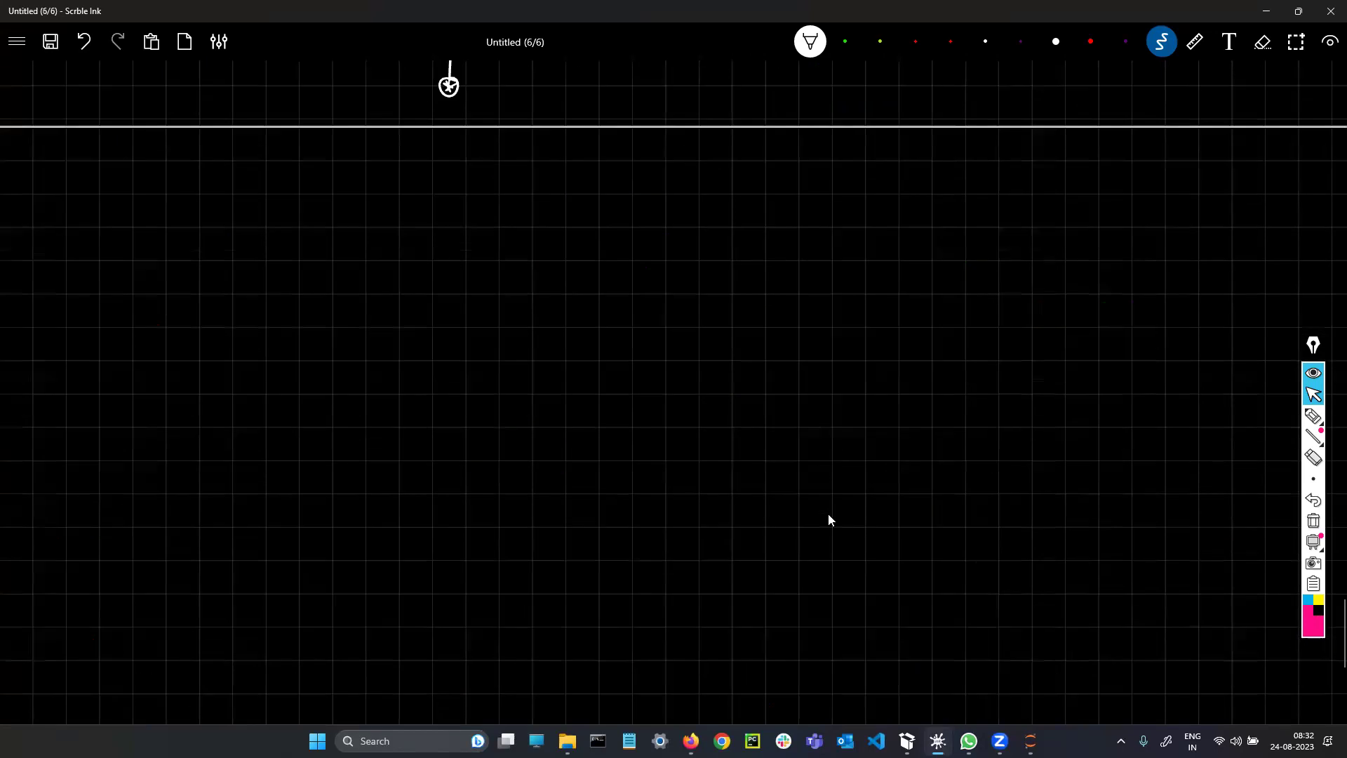
pyautogui.scroll(8, 738, 500)
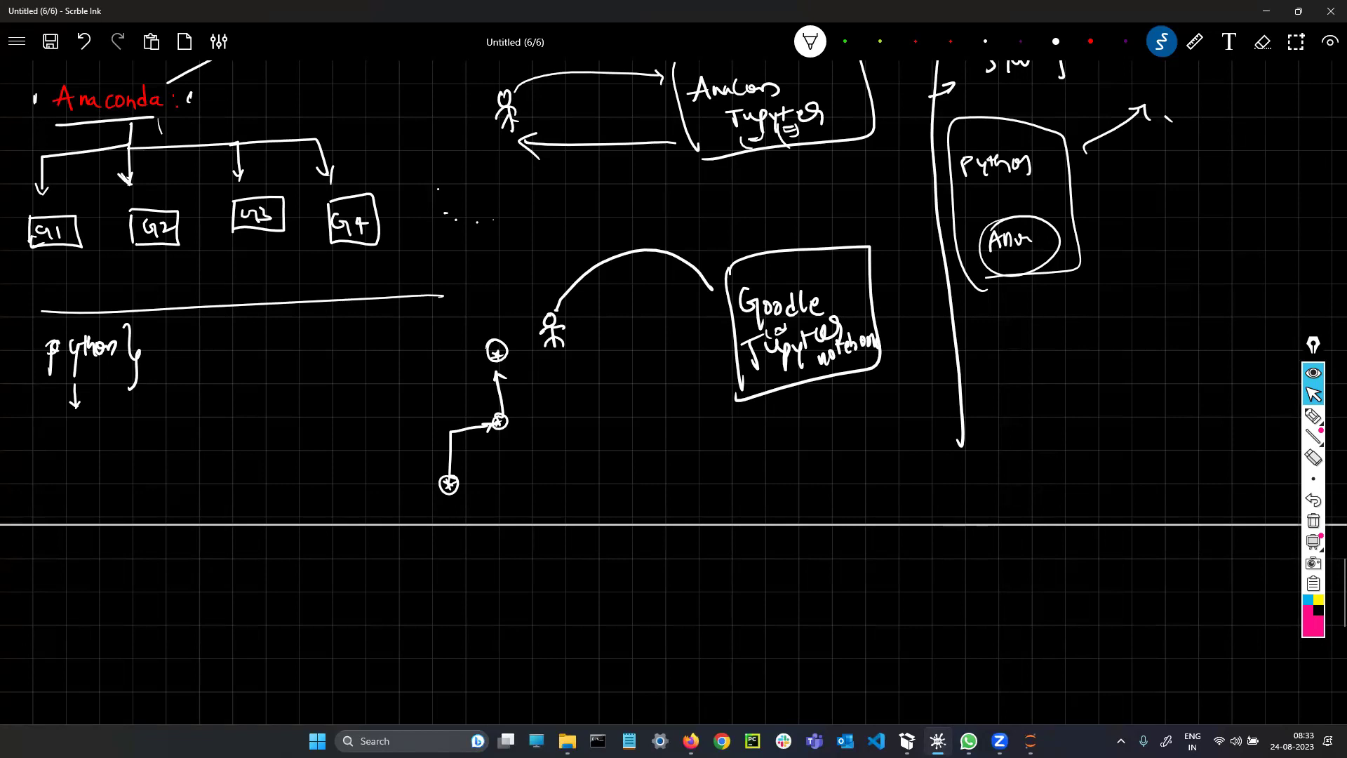
pyautogui.scroll(6, 715, 463)
pyautogui.scroll(3, 712, 461)
pyautogui.scroll(15, 690, 453)
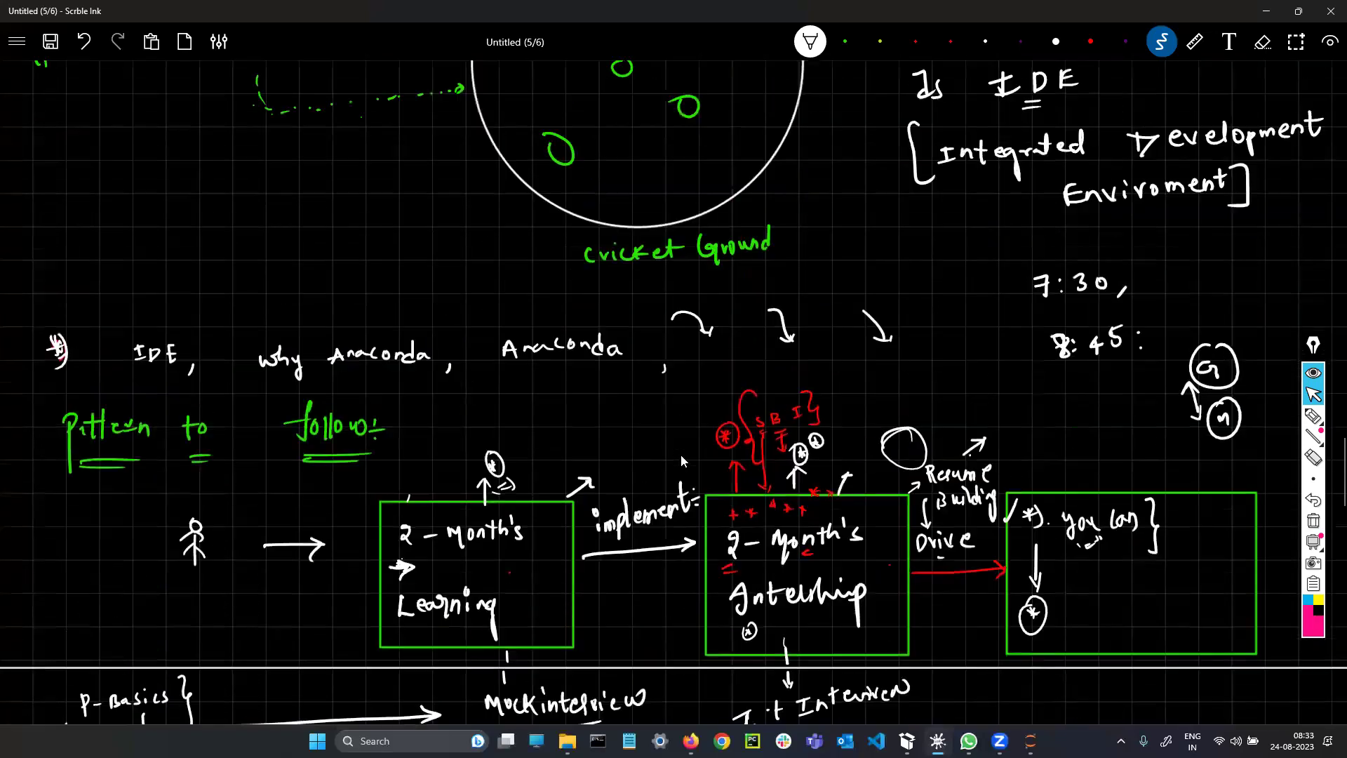
pyautogui.scroll(12, 702, 428)
pyautogui.scroll(15, 883, 359)
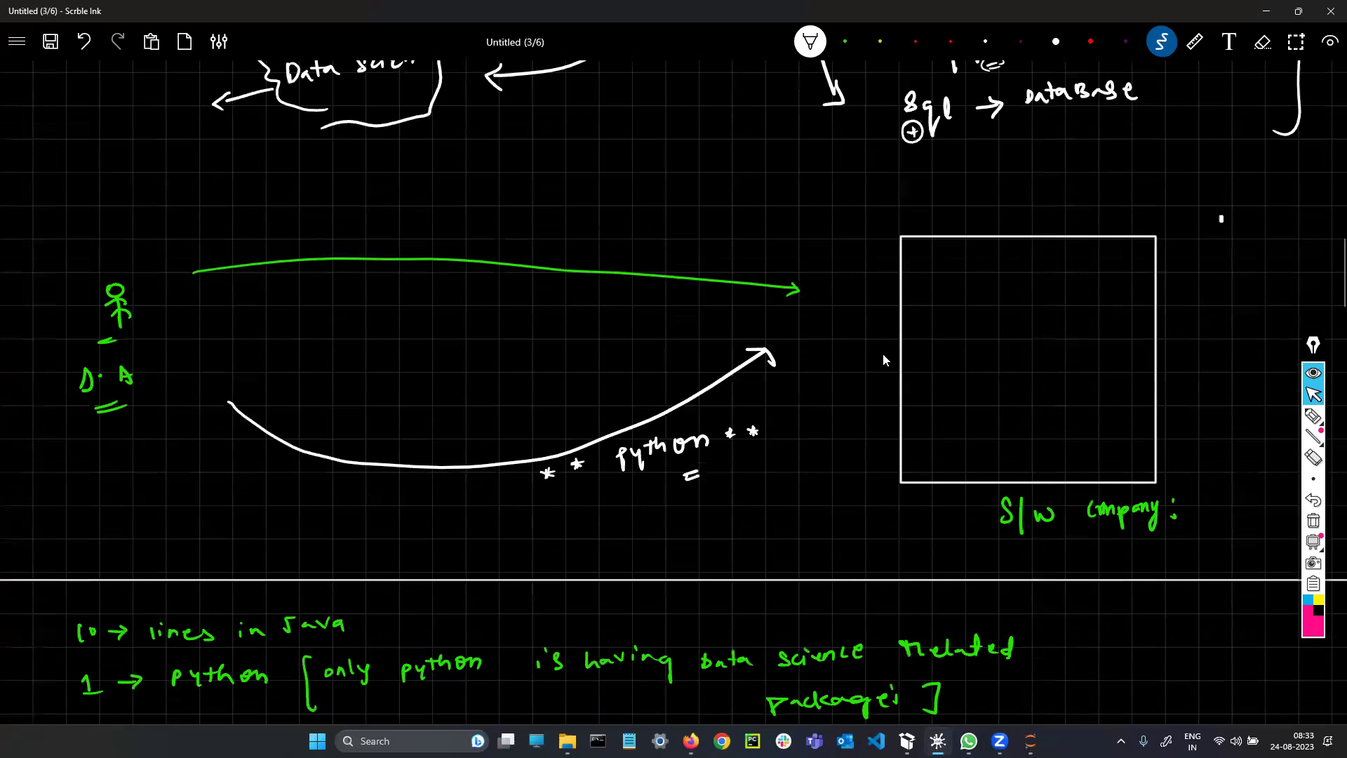
pyautogui.scroll(-20, 878, 359)
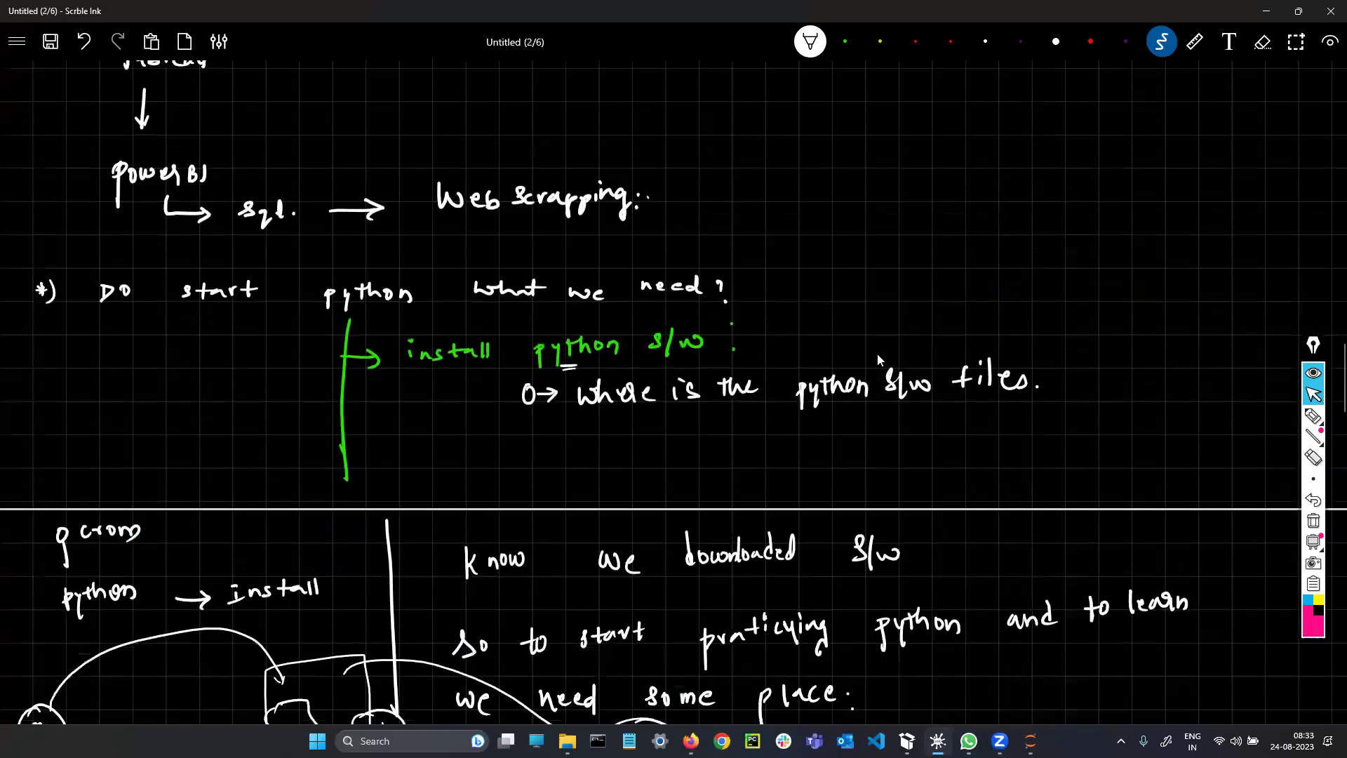
pyautogui.scroll(-10, 877, 359)
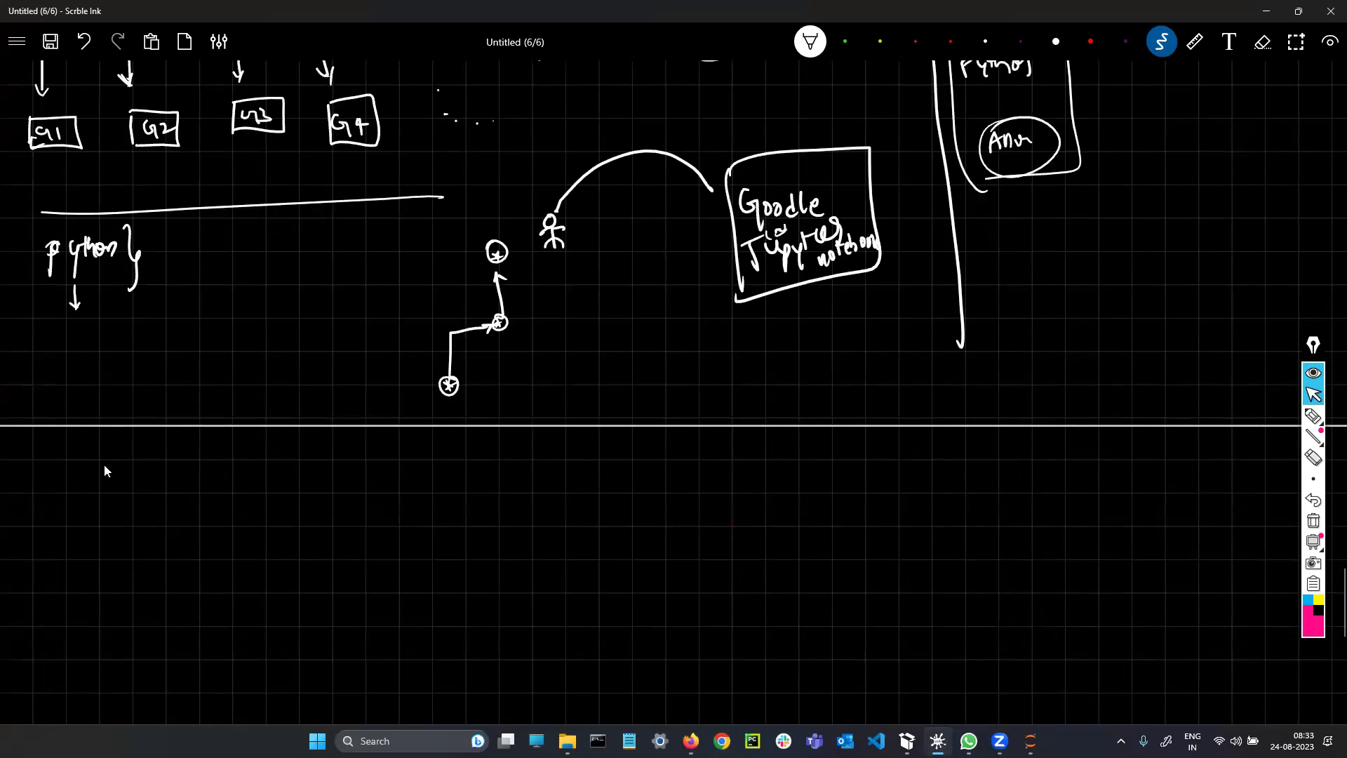